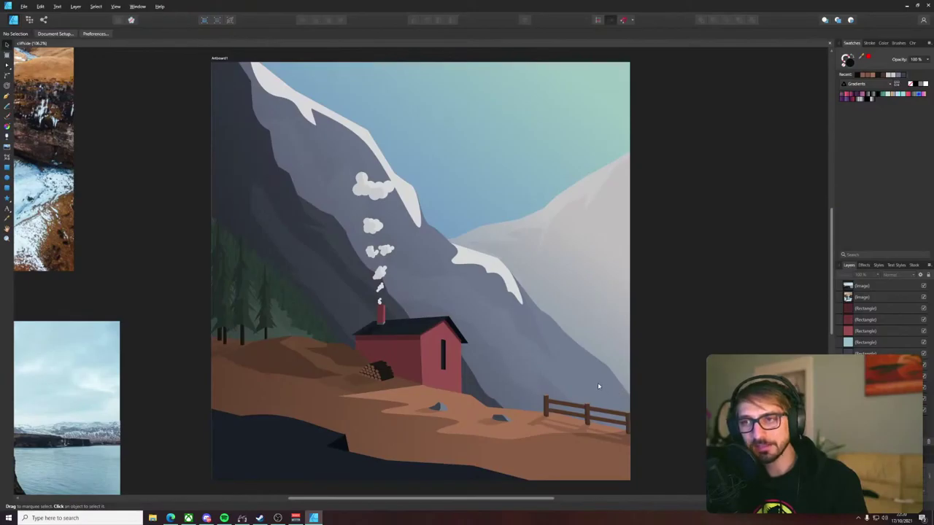
# - Examine the two reference photos and compare them with the cabin illustration's overall composition
pyautogui.moveTo(599, 386)
pyautogui.mouseDown()
pyautogui.moveTo(623, 375)
pyautogui.moveTo(657, 399)
pyautogui.moveTo(601, 377)
pyautogui.mouseUp()
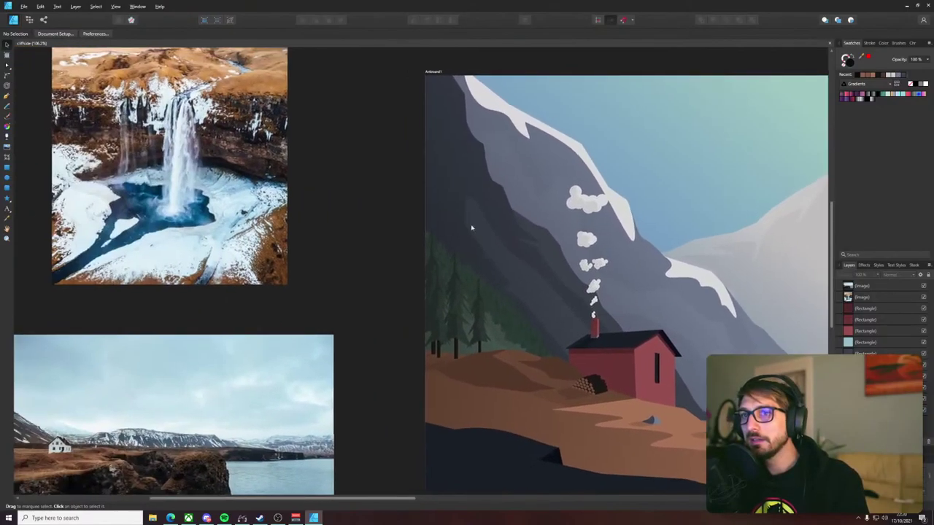
pyautogui.moveTo(471, 224); pyautogui.dragTo(596, 299)
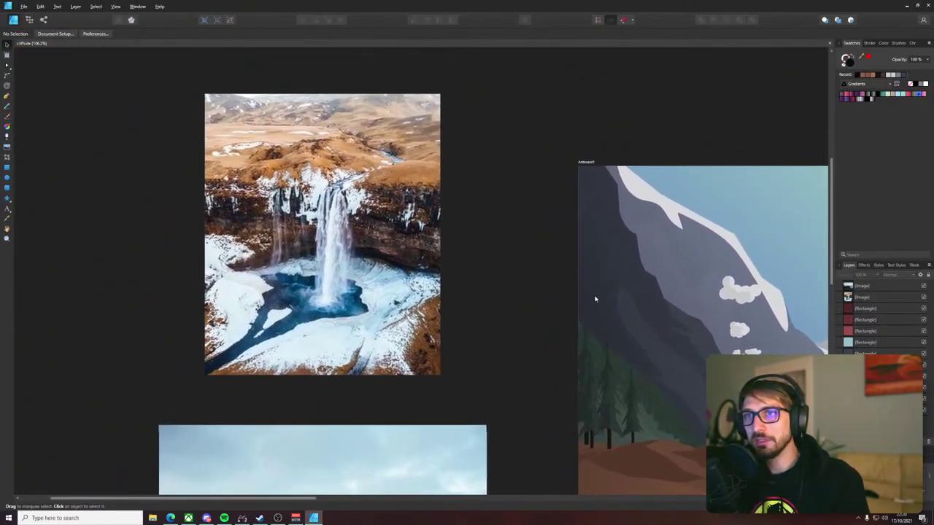
pyautogui.scroll(2, 594, 299)
pyautogui.scroll(3, 518, 313)
pyautogui.scroll(-2, 518, 313)
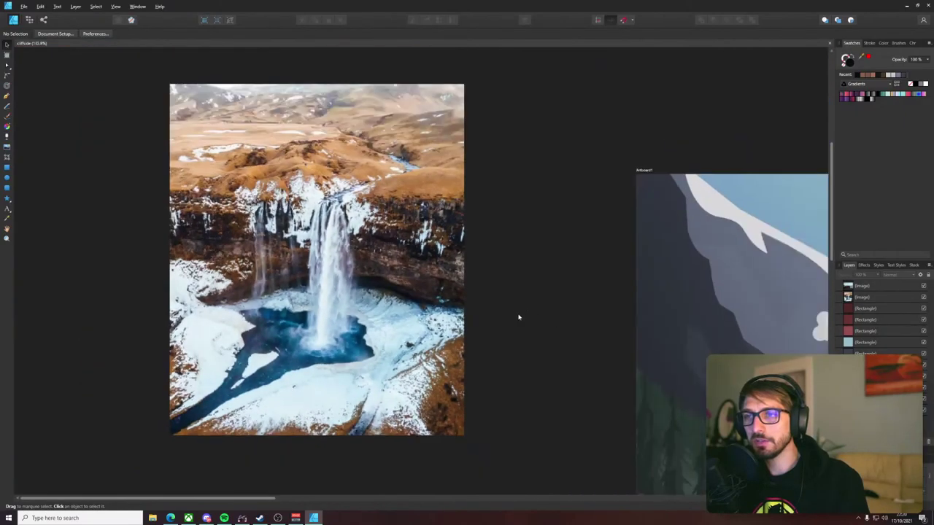
pyautogui.moveTo(586, 412); pyautogui.dragTo(594, 98)
pyautogui.moveTo(588, 321); pyautogui.dragTo(480, 348)
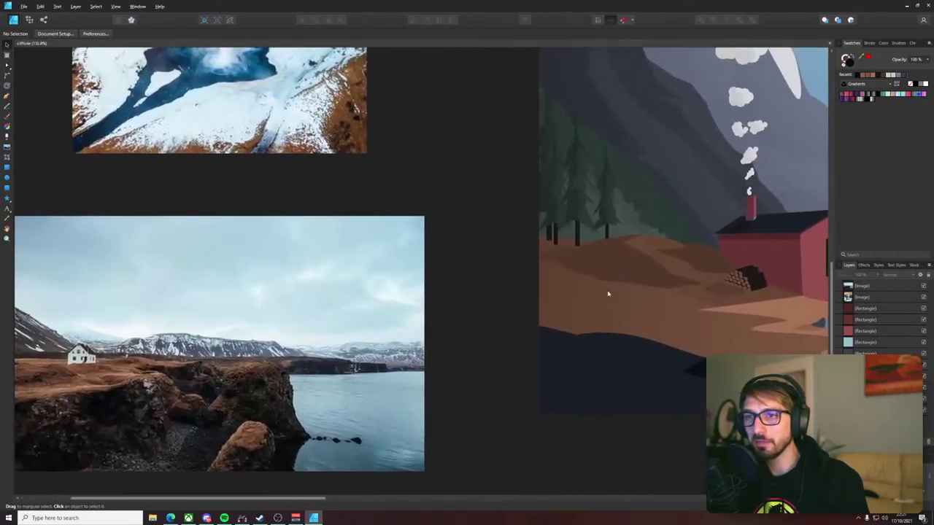
pyautogui.moveTo(608, 294); pyautogui.dragTo(273, 336)
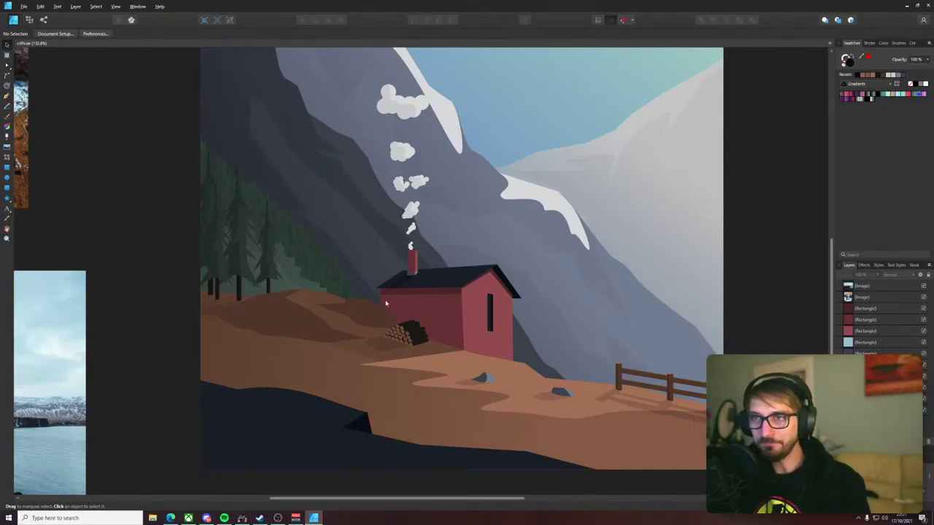
pyautogui.moveTo(559, 236); pyautogui.dragTo(504, 260)
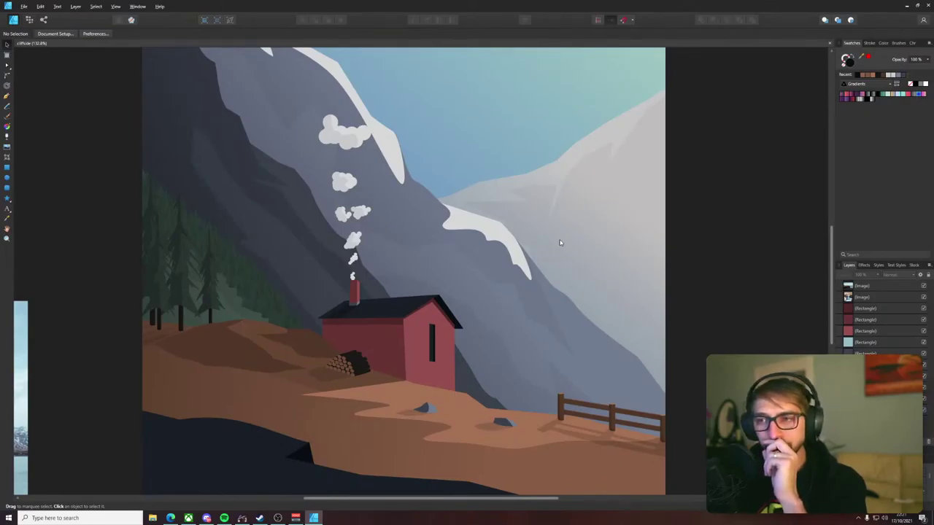
# - Align the tip of the black crevice facet with the corner of the dark foreground shape
pyautogui.scroll(12, 304, 440)
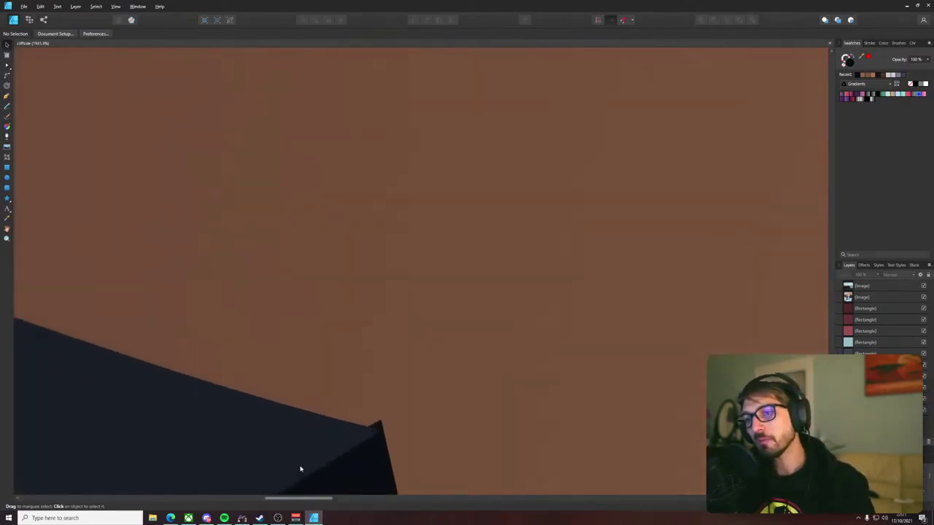
pyautogui.doubleClick(381, 434)
pyautogui.moveTo(380, 431); pyautogui.dragTo(380, 421)
pyautogui.scroll(-3, 390, 396)
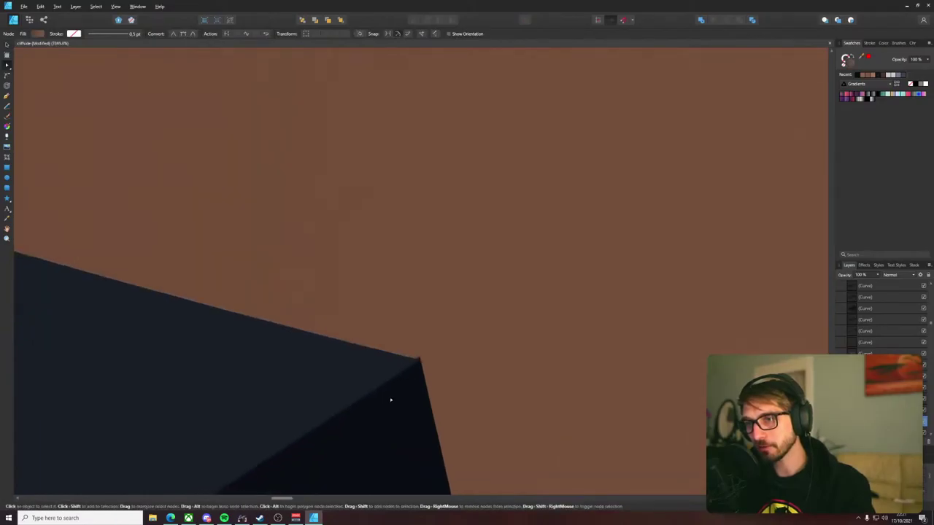
pyautogui.click(419, 358)
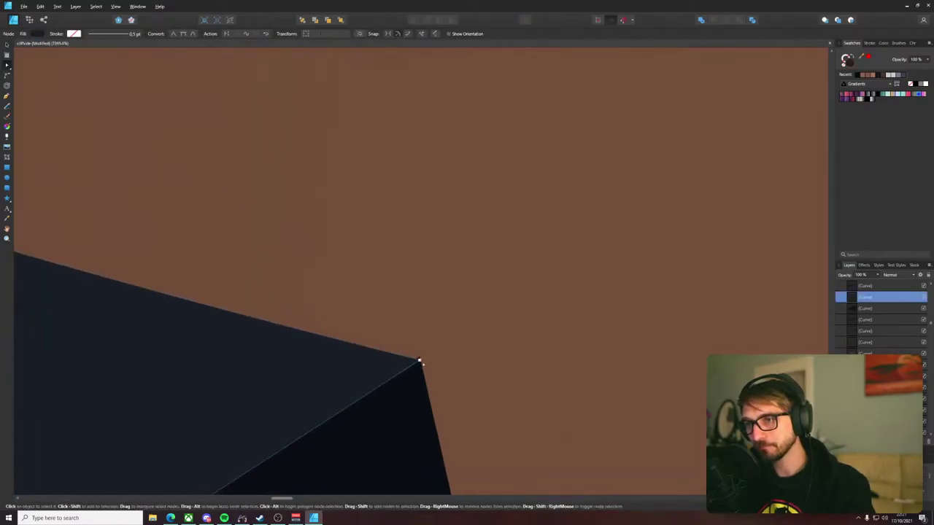
pyautogui.click(457, 322)
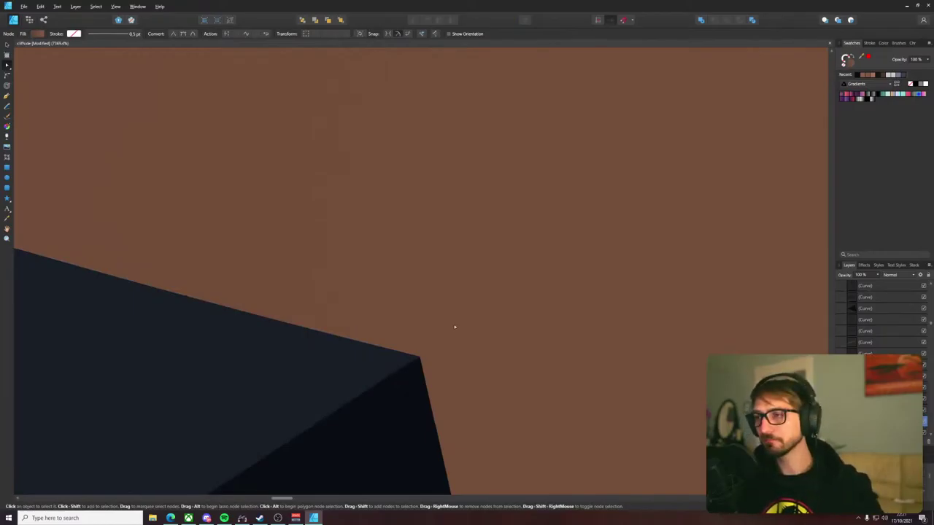
# - Fine-tune the crevice's tip node so both dark shapes meet exactly at the brown ground, and deselect the artwork
pyautogui.click(395, 361)
pyautogui.scroll(5, 423, 357)
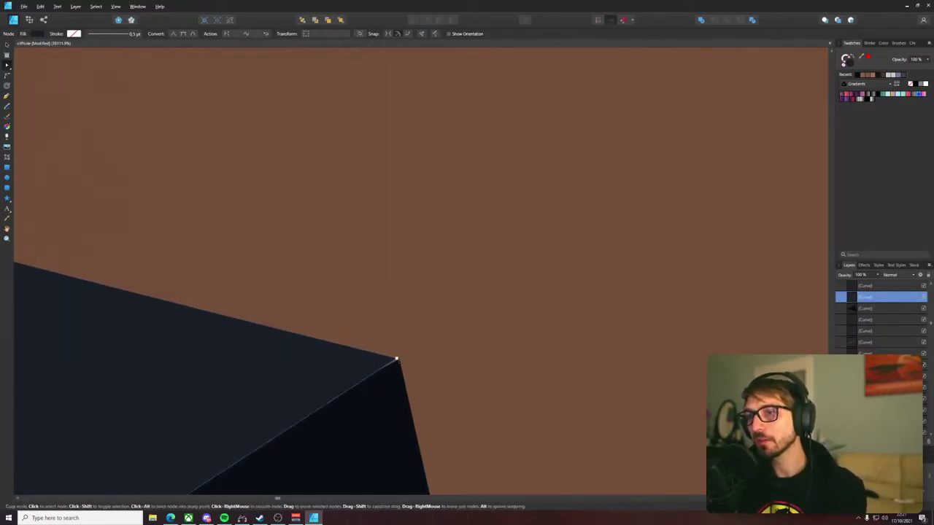
pyautogui.click(397, 359)
pyautogui.click(434, 325)
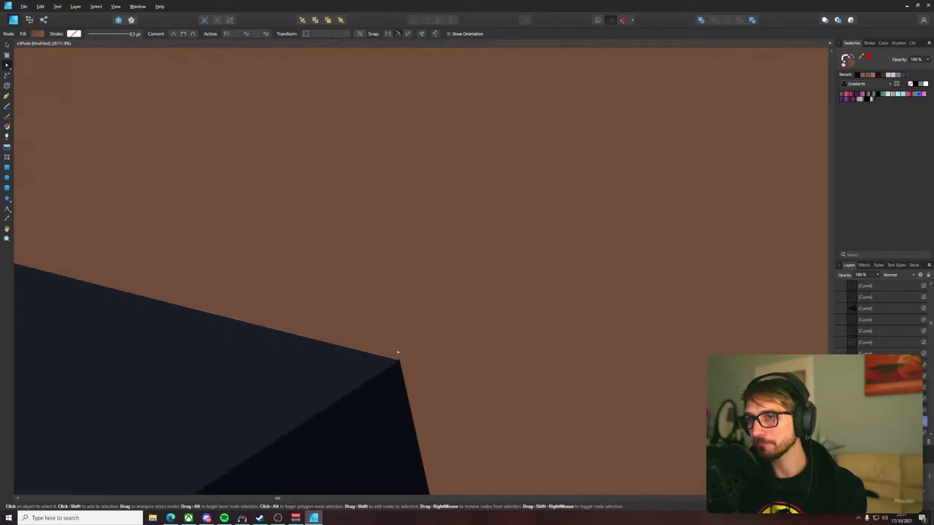
pyautogui.moveTo(397, 354); pyautogui.dragTo(450, 343)
pyautogui.click(479, 330)
pyautogui.scroll(-5, 478, 330)
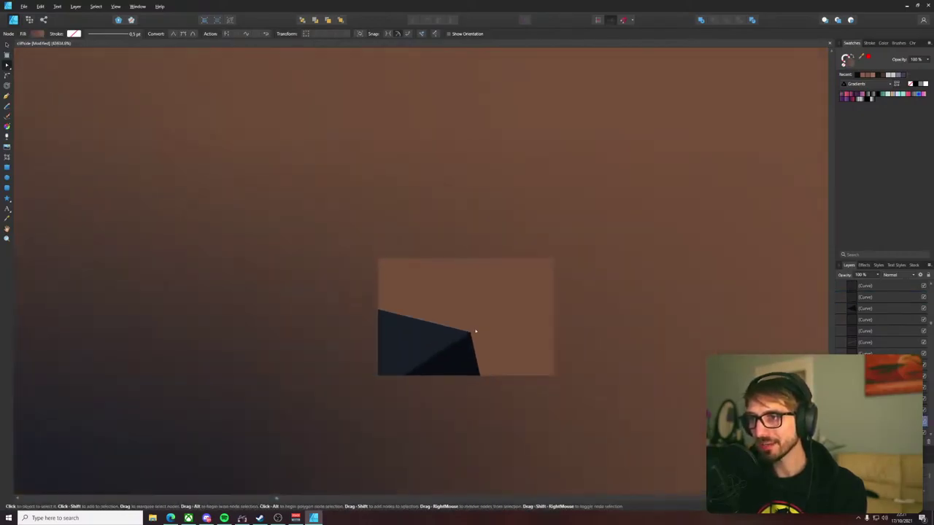
pyautogui.scroll(-10, 475, 332)
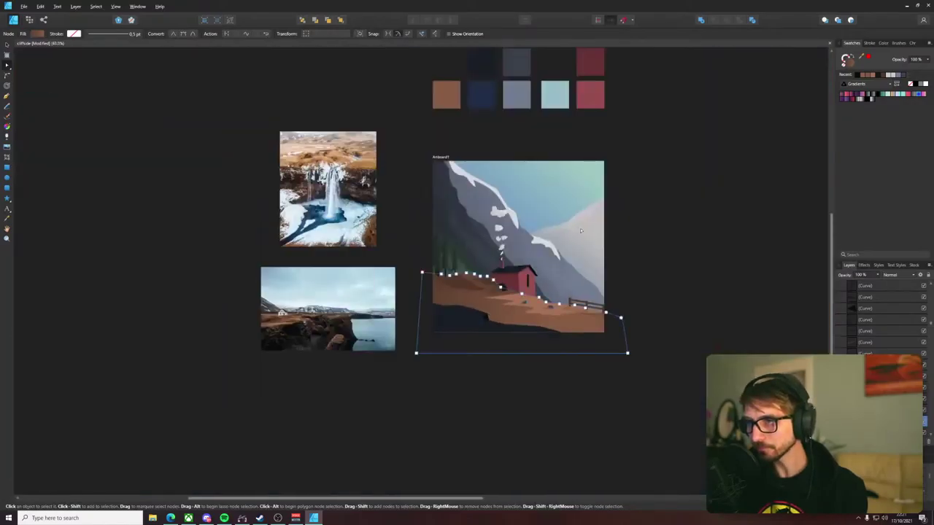
pyautogui.click(667, 219)
pyautogui.scroll(8, 600, 286)
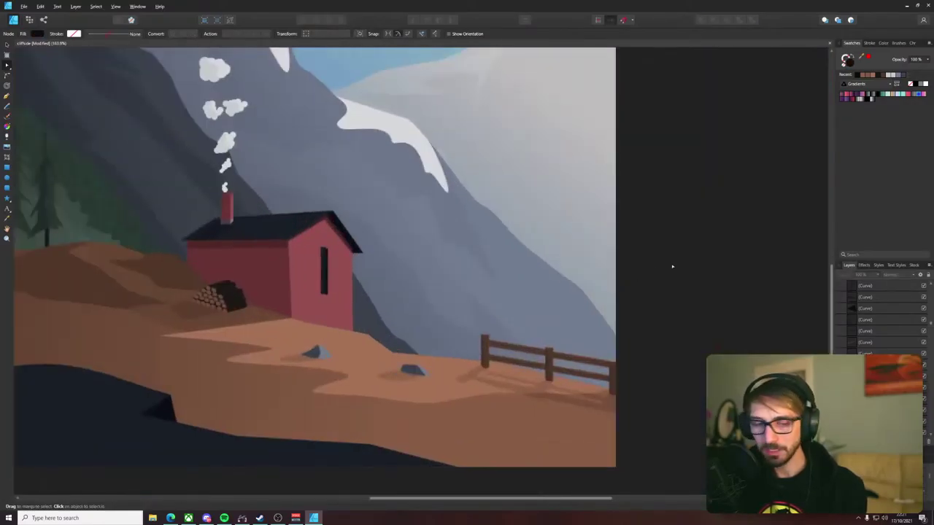
pyautogui.press('v')
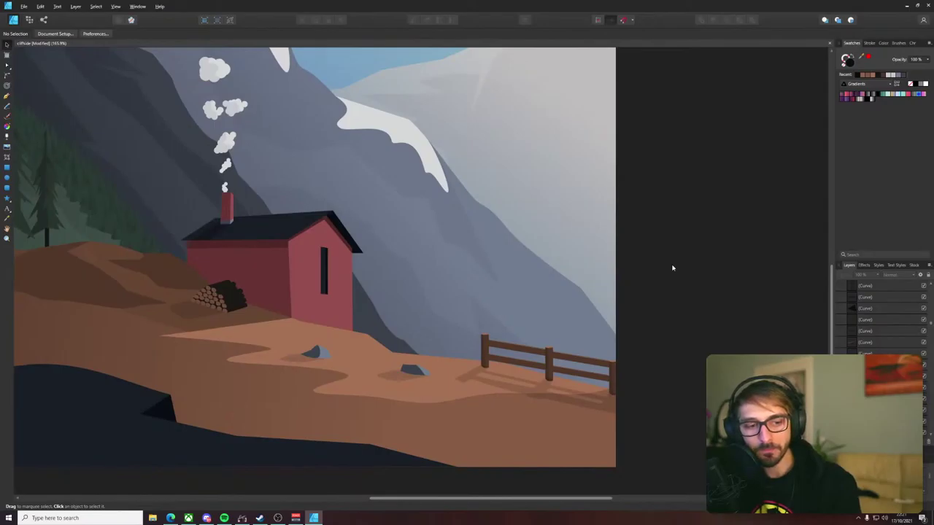
# - Adjust the end node of the upper fence rail's front face to close the gap to its lighter top edge at the rightmost post
pyautogui.scroll(8, 618, 331)
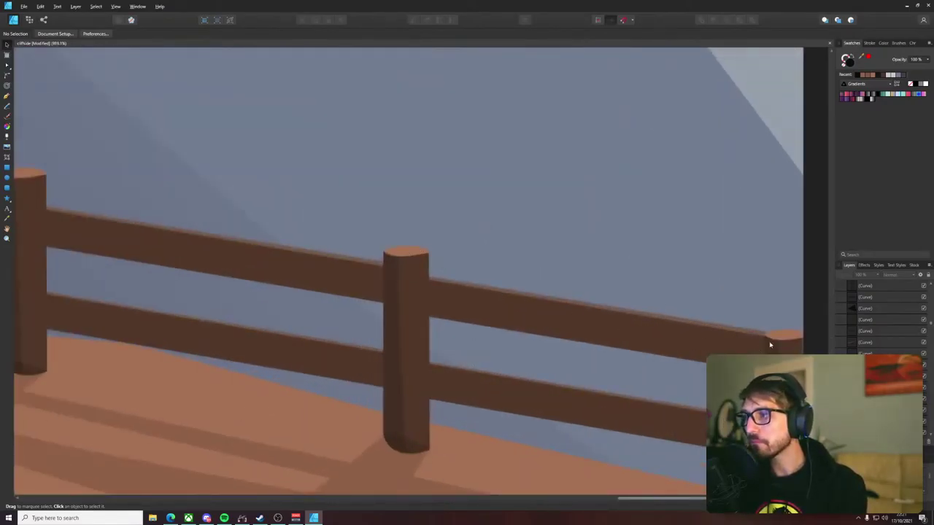
pyautogui.scroll(12, 671, 328)
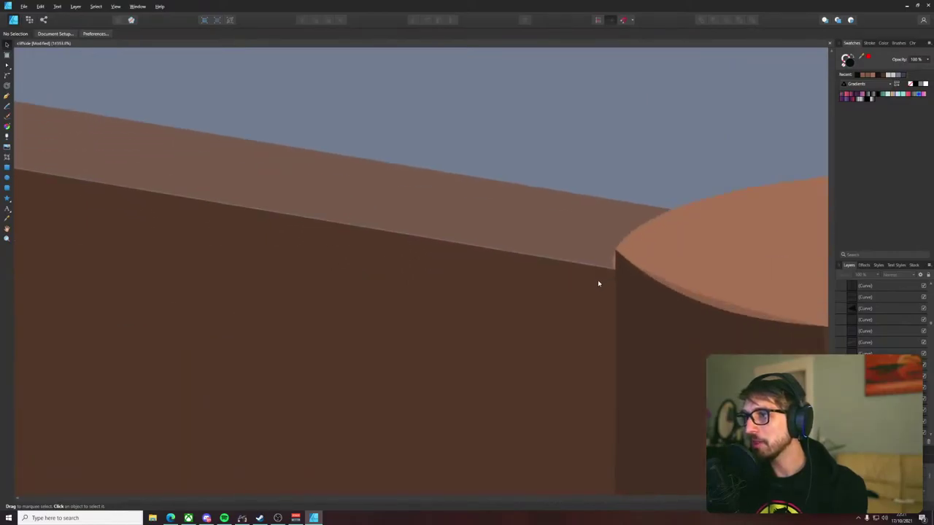
pyautogui.scroll(4, 599, 283)
pyautogui.click(603, 281)
pyautogui.press('a')
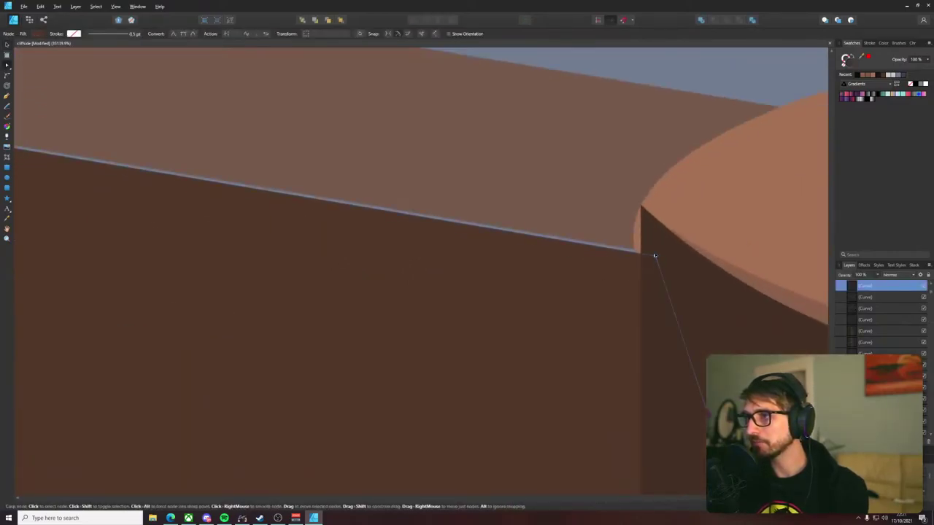
pyautogui.moveTo(655, 256); pyautogui.dragTo(688, 188)
pyautogui.click(637, 245)
pyautogui.moveTo(714, 220); pyautogui.dragTo(268, 168)
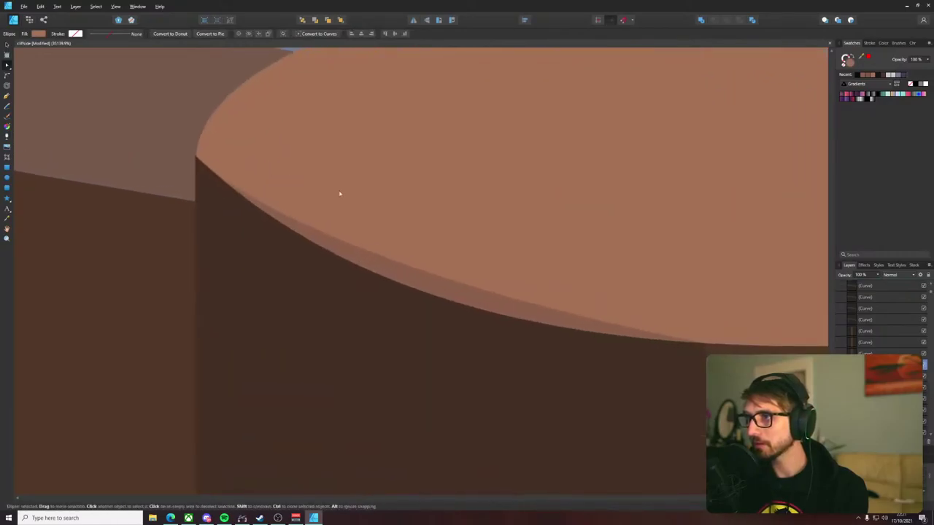
# - Bend the upper edge of the rightmost post's shadow shape to follow the rim of its elliptical cap, and deselect it
pyautogui.click(638, 344)
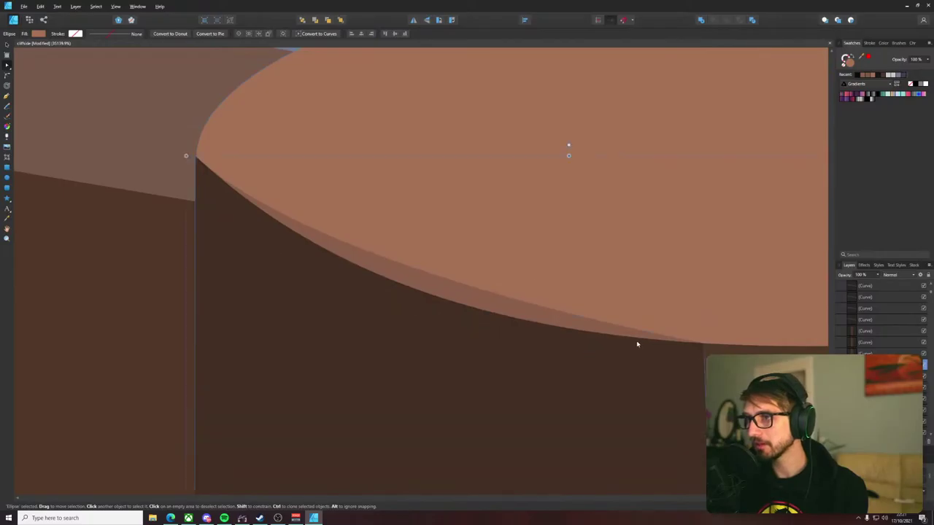
pyautogui.scroll(-5, 519, 286)
pyautogui.click(534, 279)
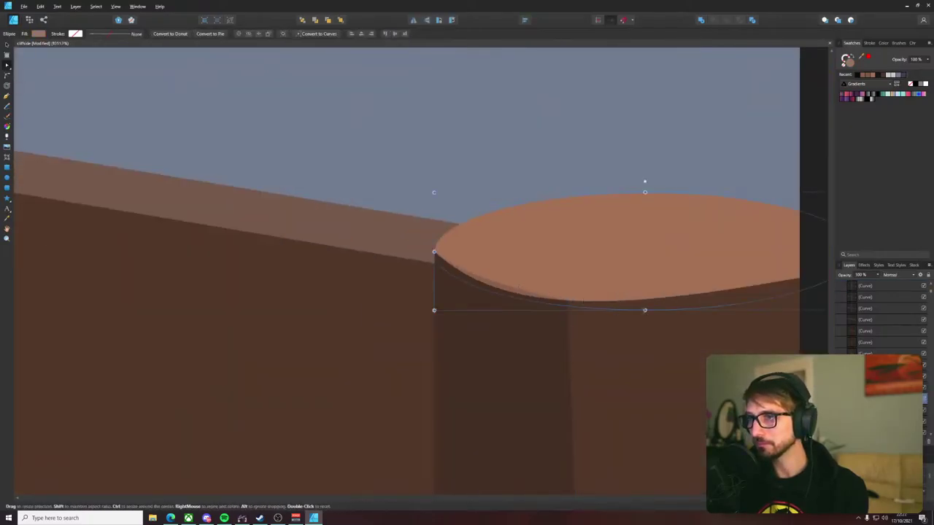
pyautogui.press('a')
pyautogui.click(506, 288)
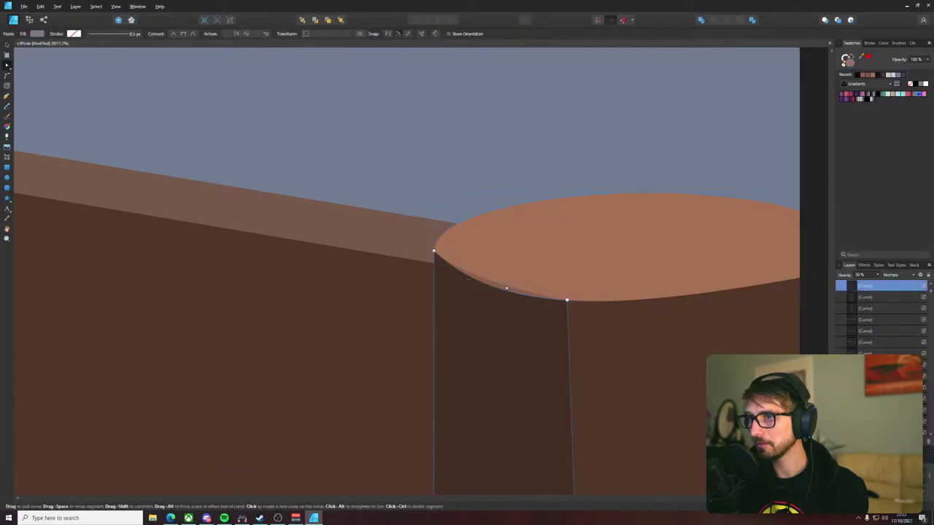
pyautogui.moveTo(520, 291); pyautogui.dragTo(513, 294)
pyautogui.press('v')
pyautogui.hotkey('ctrl', 'd')
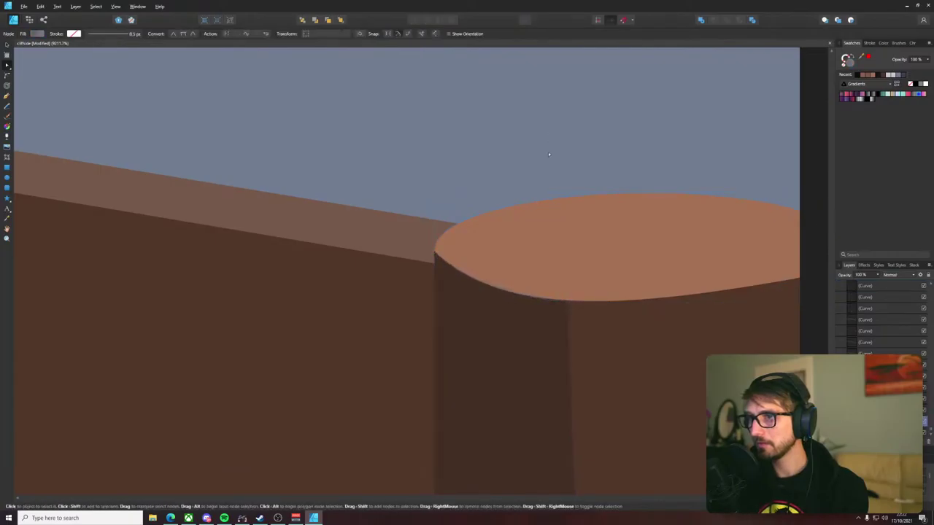
pyautogui.scroll(-10, 548, 193)
pyautogui.scroll(-8, 463, 134)
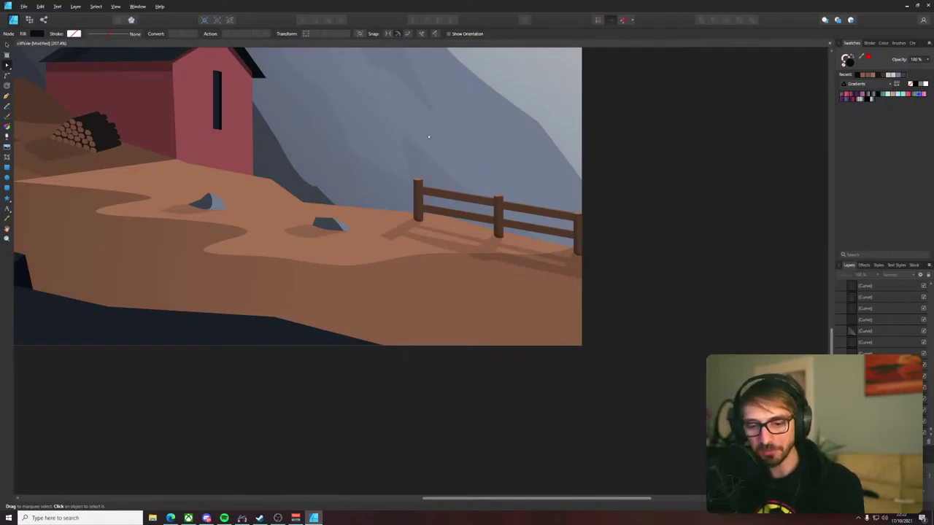
# - Pull the bottom edge of a background tree downward above the brown slope at the forest's edge
pyautogui.moveTo(312, 144); pyautogui.dragTo(391, 192)
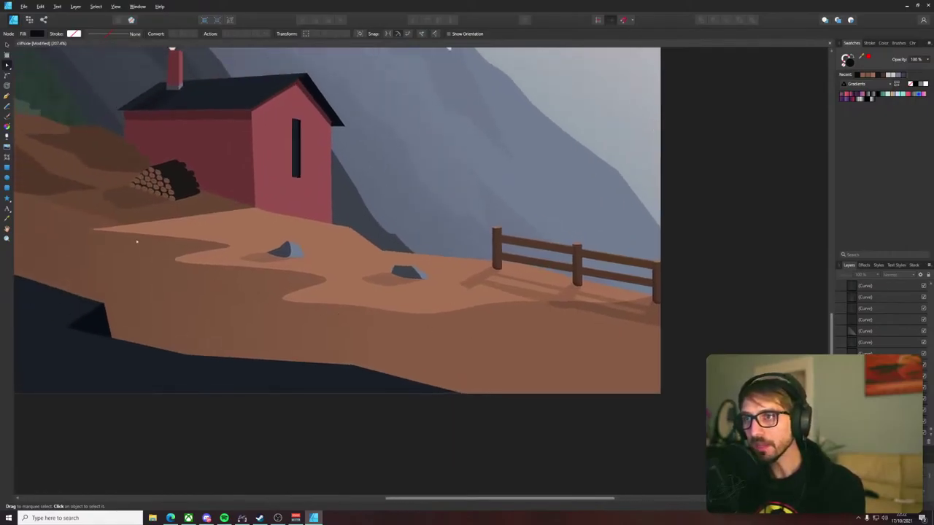
pyautogui.moveTo(277, 281); pyautogui.dragTo(393, 319)
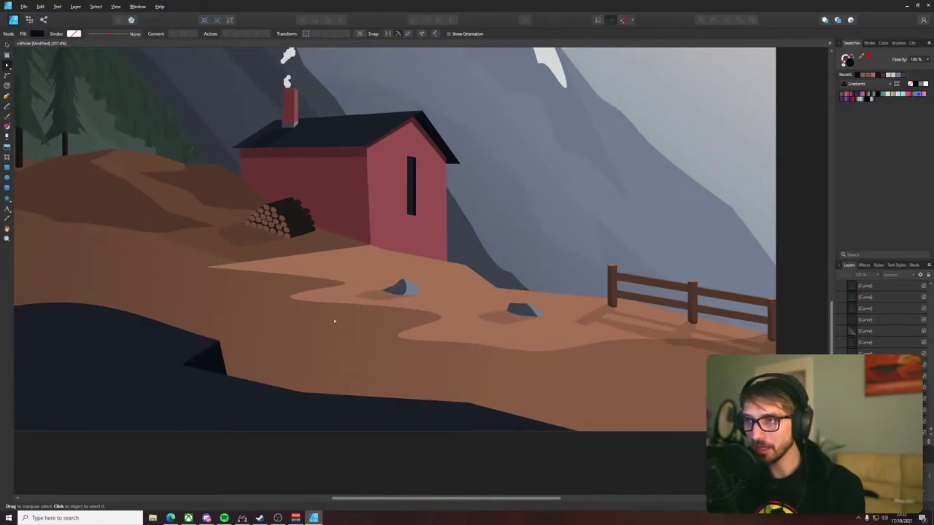
pyautogui.moveTo(182, 288); pyautogui.dragTo(473, 363)
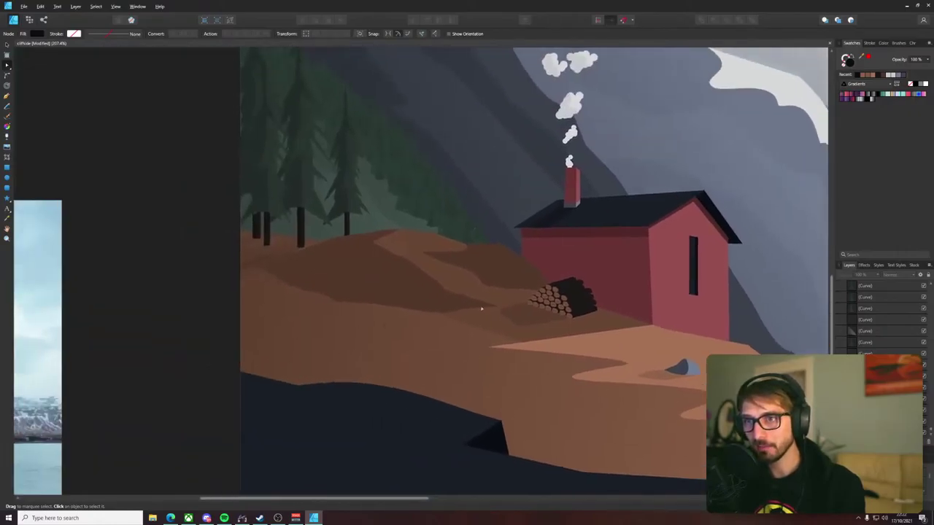
pyautogui.moveTo(481, 309); pyautogui.dragTo(441, 385)
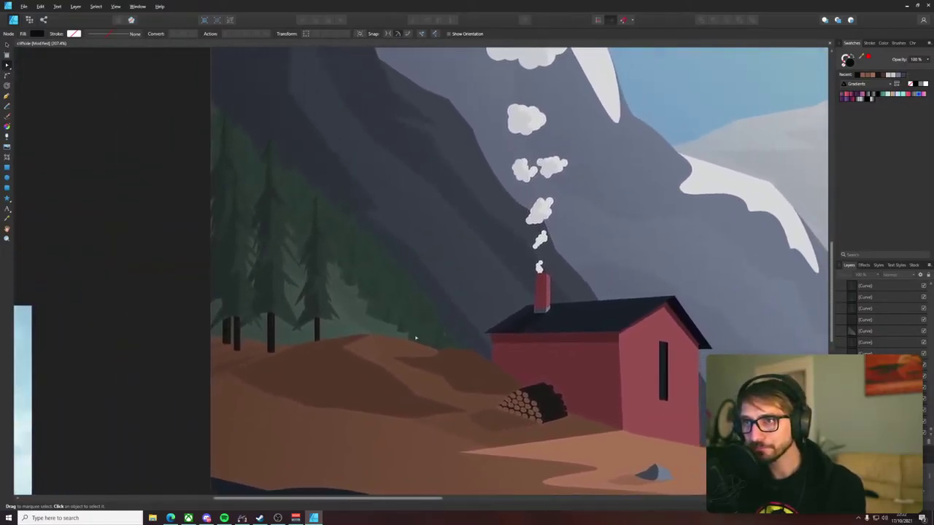
pyautogui.scroll(10, 416, 338)
pyautogui.click(371, 313)
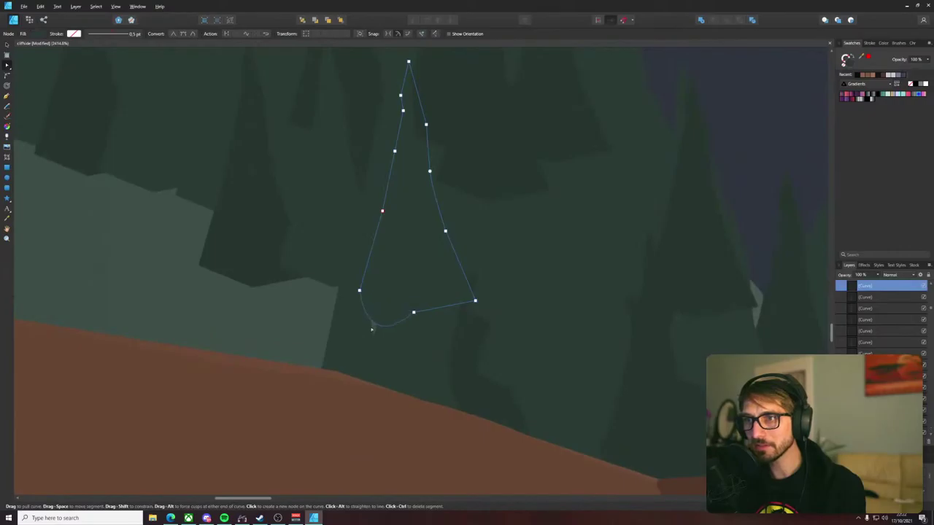
pyautogui.moveTo(372, 329); pyautogui.dragTo(369, 343)
# - Move a dark background tree up and slightly right to cover the pale gap between the neighbouring trees
pyautogui.moveTo(556, 300); pyautogui.dragTo(313, 282)
pyautogui.click(511, 323)
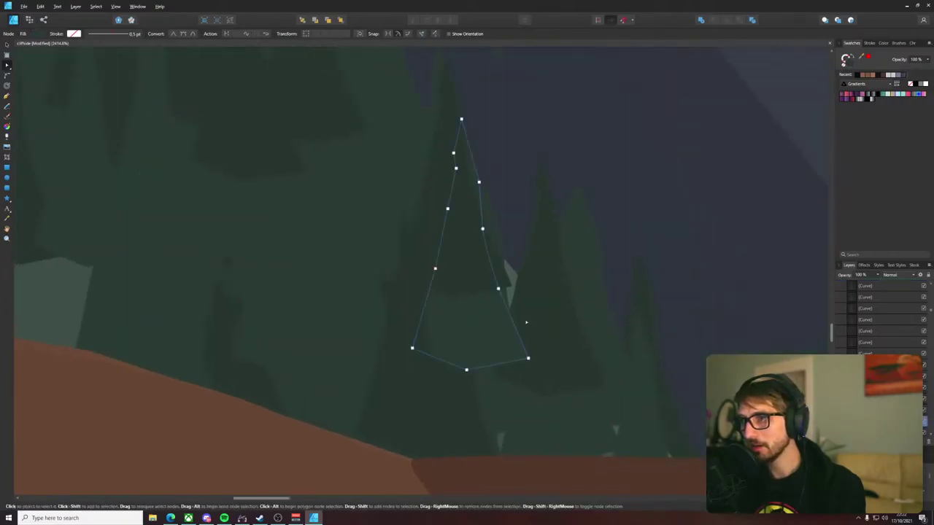
pyautogui.click(484, 267)
pyautogui.press('v')
pyautogui.moveTo(462, 265); pyautogui.dragTo(492, 285)
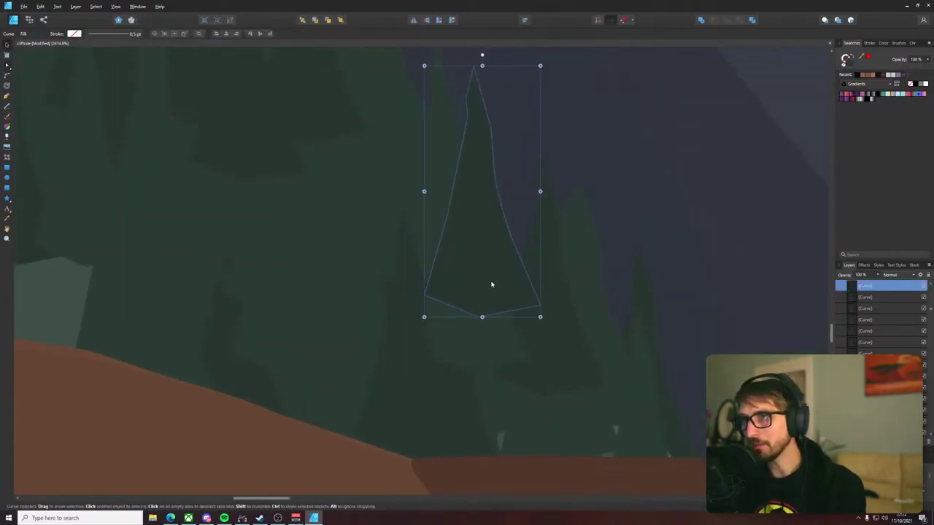
pyautogui.click(407, 153)
pyautogui.click(413, 159)
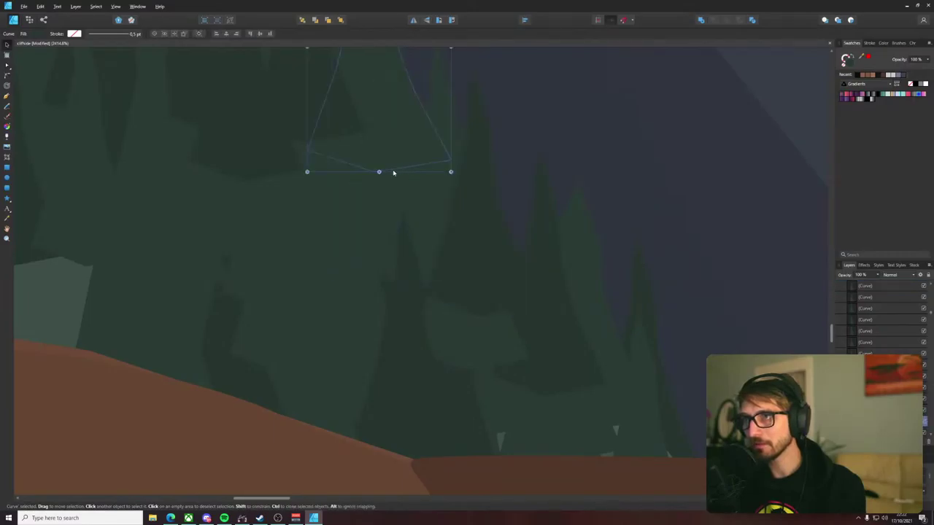
pyautogui.press('a')
pyautogui.hotkey('ctrl', 'z')
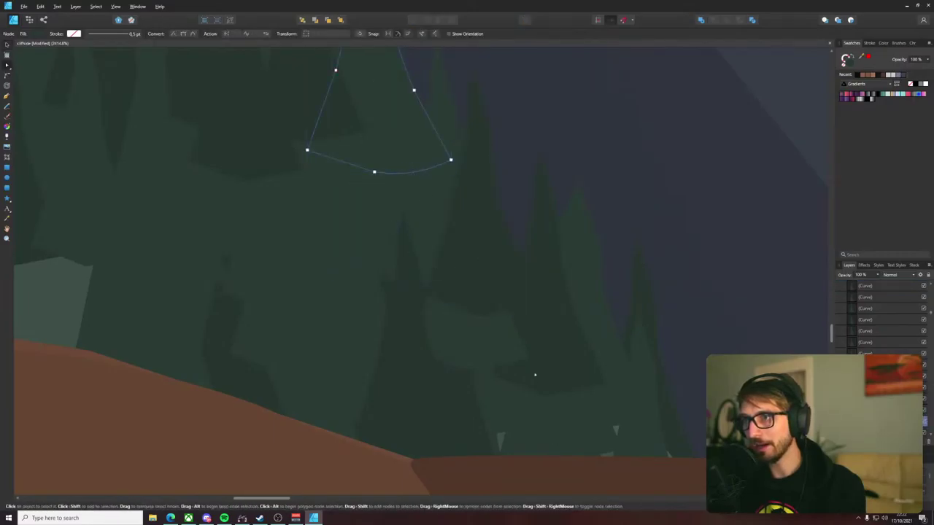
# - Move a background tree down to the brown slope's edge to cover the small pale gap at its base
pyautogui.click(488, 338)
pyautogui.press('v')
pyautogui.moveTo(483, 333); pyautogui.dragTo(488, 418)
pyautogui.click(463, 296)
pyautogui.click(467, 334)
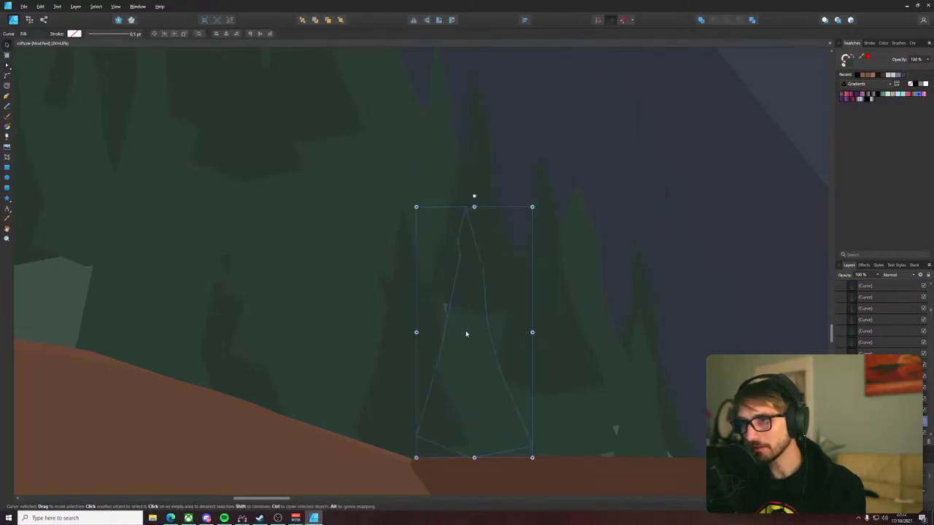
# - Reposition the overlapping background trees near the forest's lower outer edge to cover the small pale gap between them
pyautogui.hotkey('ctrl', 'z')
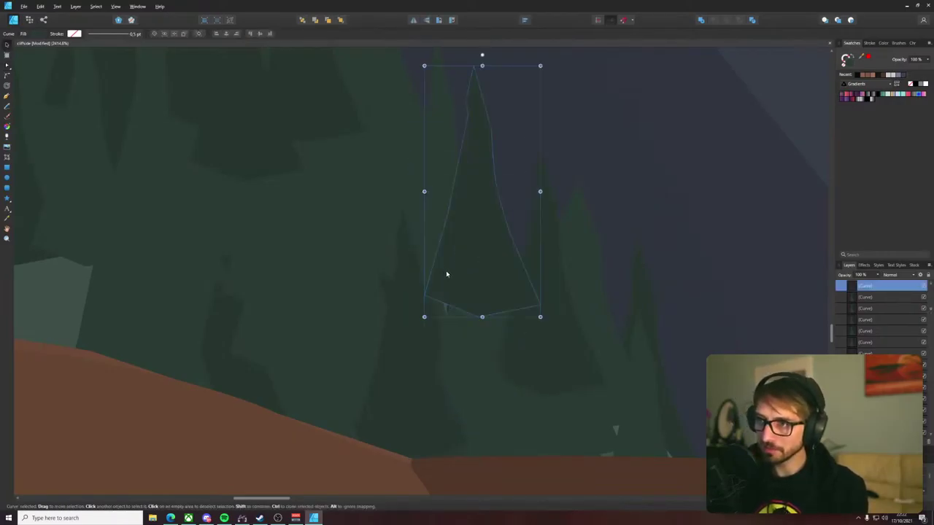
pyautogui.hotkey('ctrl', '[')
pyautogui.hotkey('ctrl', 'shift', 'z')
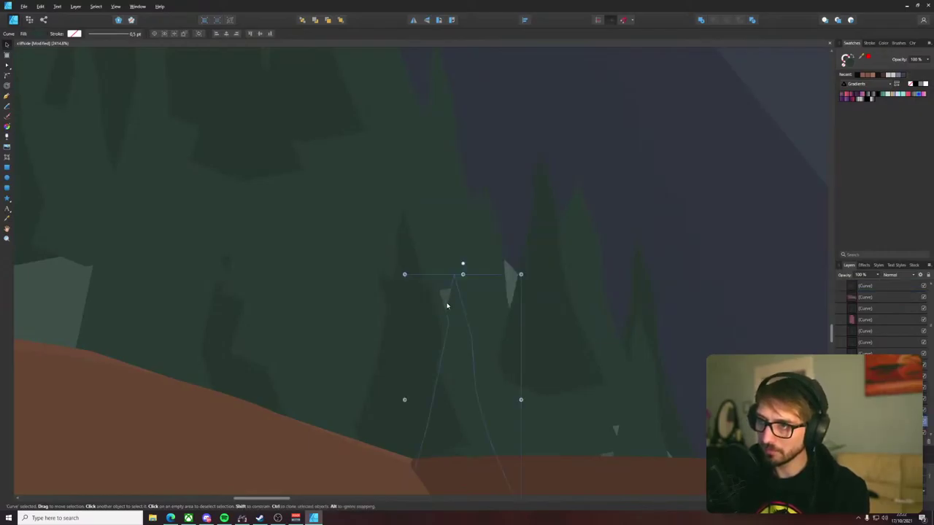
pyautogui.hotkey('ctrl', 'z')
pyautogui.moveTo(465, 244); pyautogui.dragTo(479, 302)
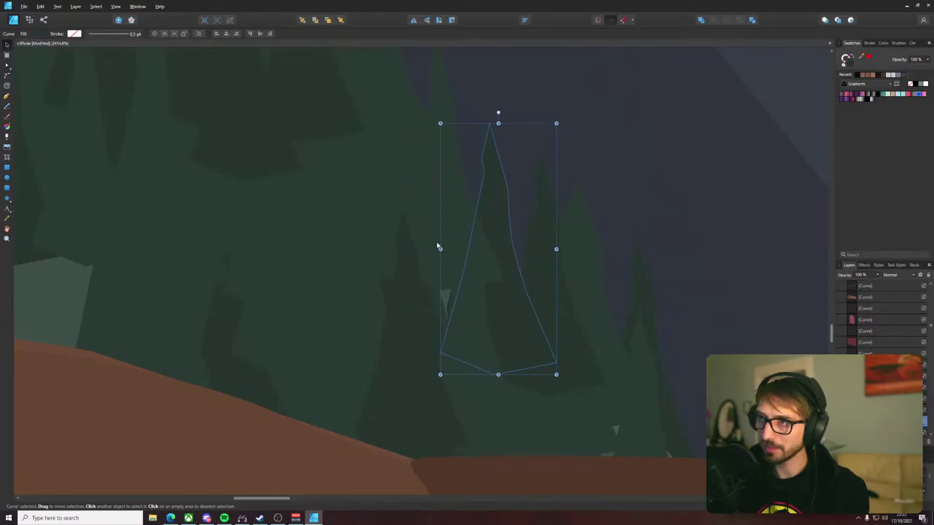
pyautogui.hotkey('ctrl', 'z')
pyautogui.moveTo(445, 220); pyautogui.dragTo(443, 239)
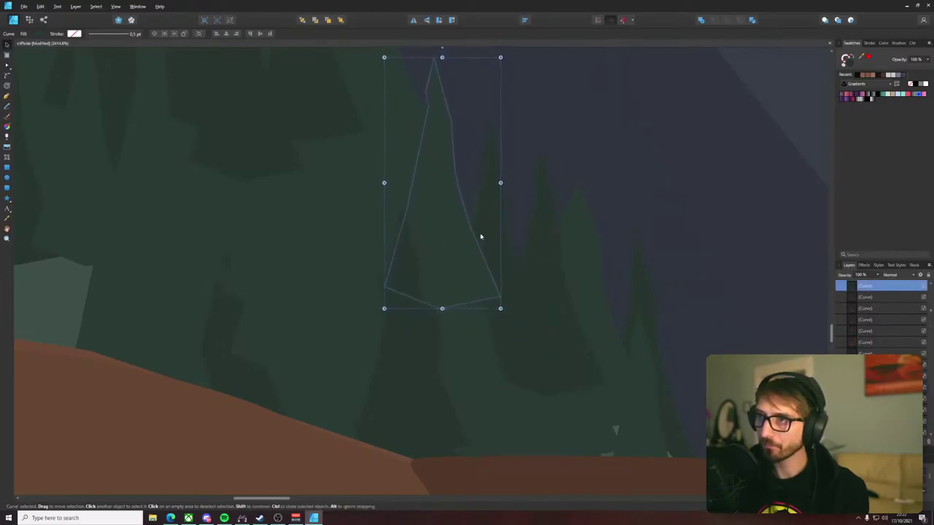
# - Adjust the neighbouring trees at the forest's lower outer edge, covering the small triangular gap just above the brown slope
pyautogui.moveTo(501, 183); pyautogui.dragTo(538, 182)
pyautogui.moveTo(469, 263); pyautogui.dragTo(456, 283)
pyautogui.click(544, 354)
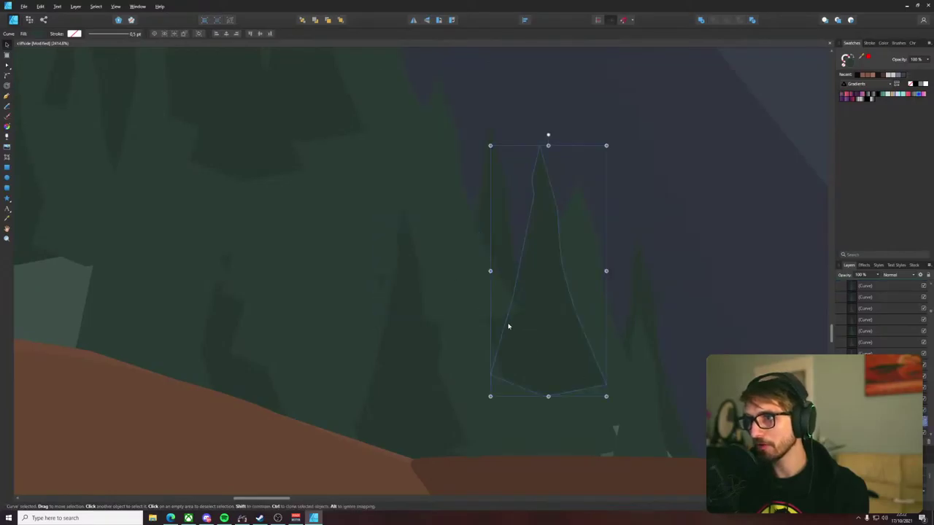
pyautogui.scroll(-4, 509, 326)
pyautogui.moveTo(543, 321); pyautogui.dragTo(433, 322)
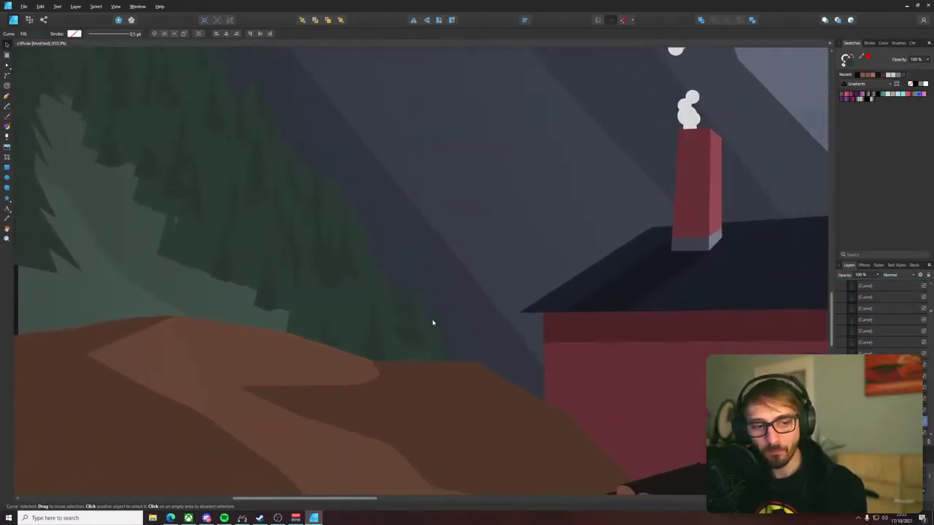
# - Move background trees at the forest's lower outer corner over the two pale slivers along the brown slope's edge
pyautogui.scroll(10, 432, 322)
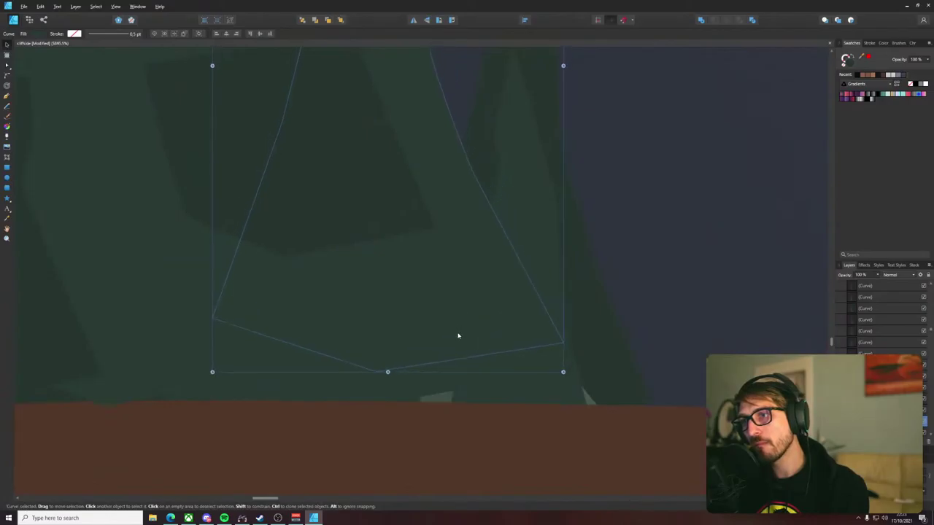
pyautogui.click(445, 383)
pyautogui.moveTo(444, 384); pyautogui.dragTo(446, 400)
pyautogui.click(532, 384)
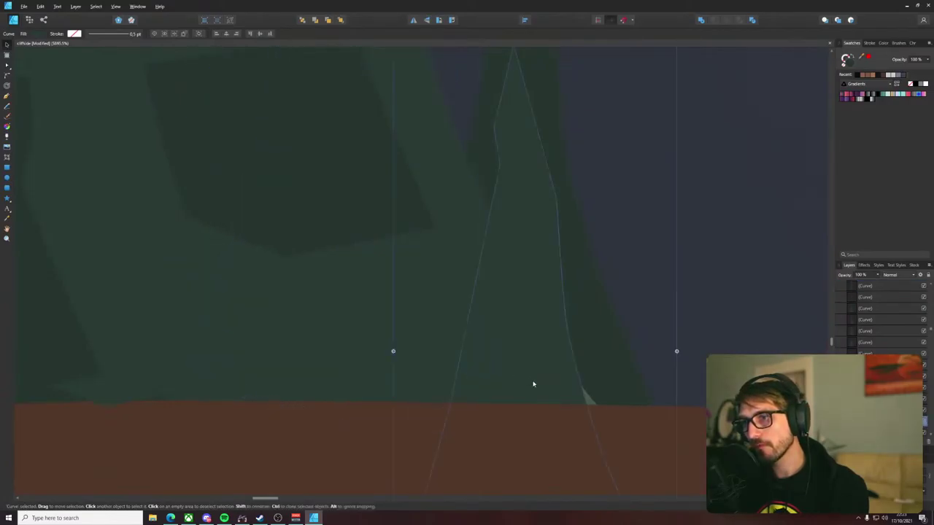
pyautogui.moveTo(534, 385); pyautogui.dragTo(556, 394)
pyautogui.moveTo(407, 352); pyautogui.dragTo(377, 351)
pyautogui.moveTo(541, 375); pyautogui.dragTo(551, 364)
pyautogui.hotkey('ctrl', 'z')
pyautogui.hotkey('ctrl', 'z')
pyautogui.hotkey('ctrl', 'z')
pyautogui.hotkey('ctrl', 'z')
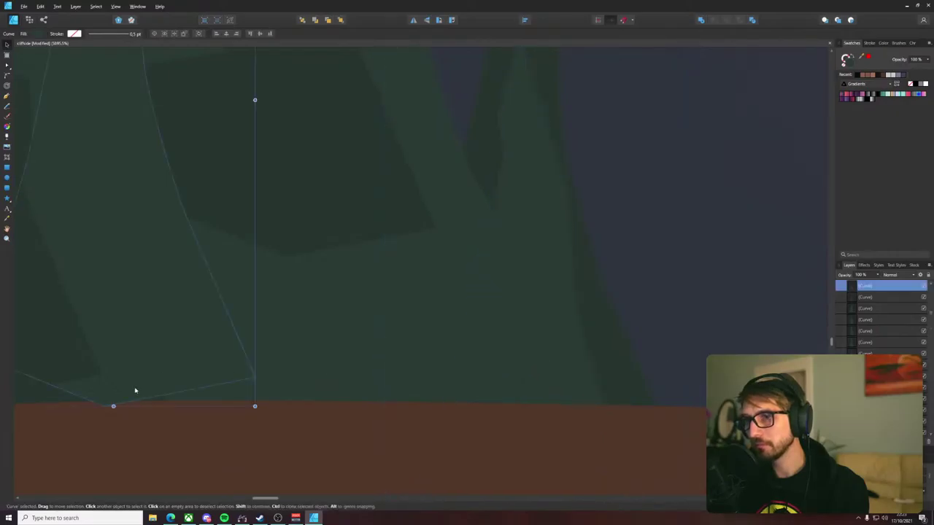
# - Move two background trees midway up the forest to cover the small pale gaps between the neighbouring trees
pyautogui.scroll(-10, 181, 387)
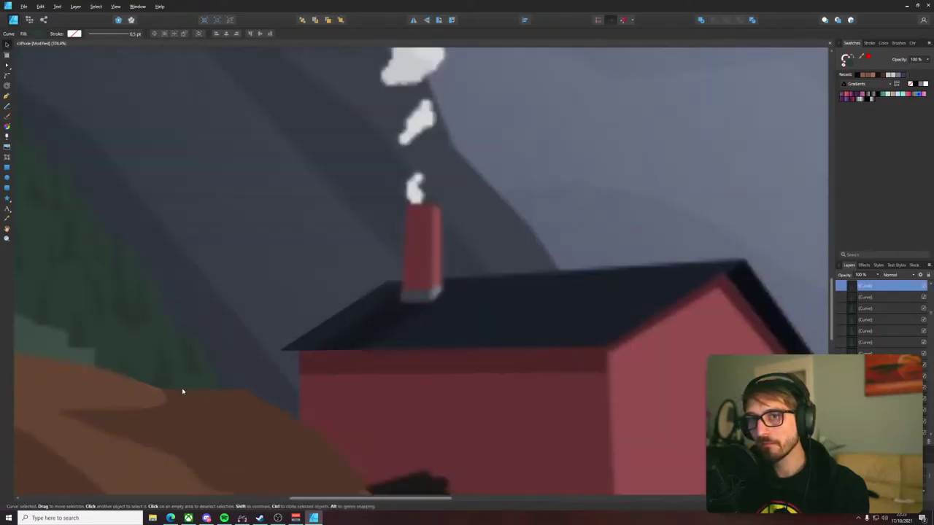
pyautogui.moveTo(162, 339); pyautogui.dragTo(546, 350)
pyautogui.scroll(3, 455, 229)
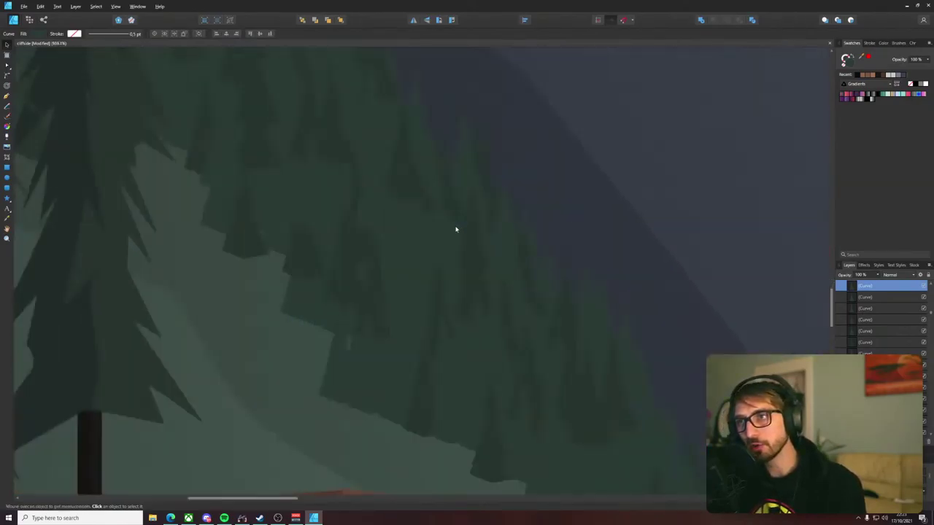
pyautogui.scroll(6, 456, 229)
pyautogui.moveTo(516, 173); pyautogui.dragTo(511, 253)
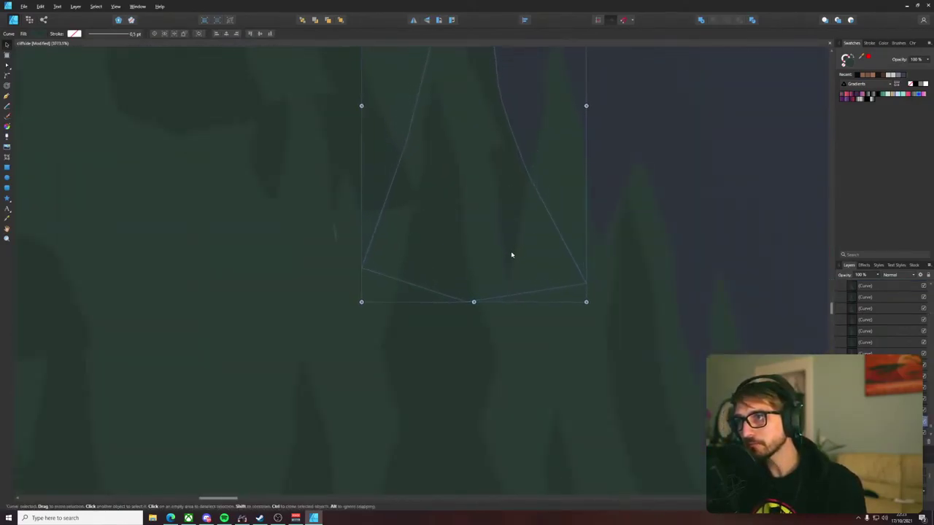
pyautogui.moveTo(365, 175); pyautogui.dragTo(375, 209)
pyautogui.scroll(-4, 373, 205)
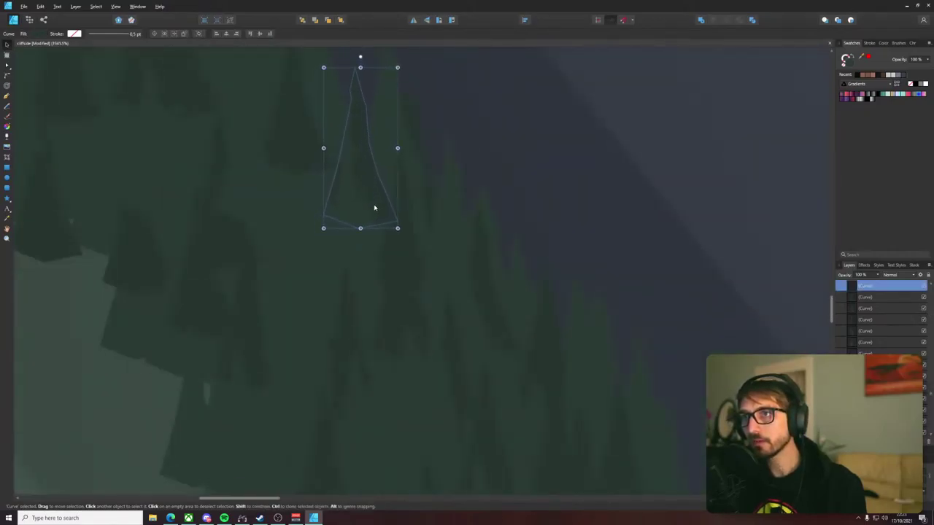
# - Shift a background tree on the forest's upper outer edge slightly up and left among its neighbours
pyautogui.moveTo(312, 161); pyautogui.dragTo(387, 292)
pyautogui.moveTo(350, 177); pyautogui.dragTo(421, 257)
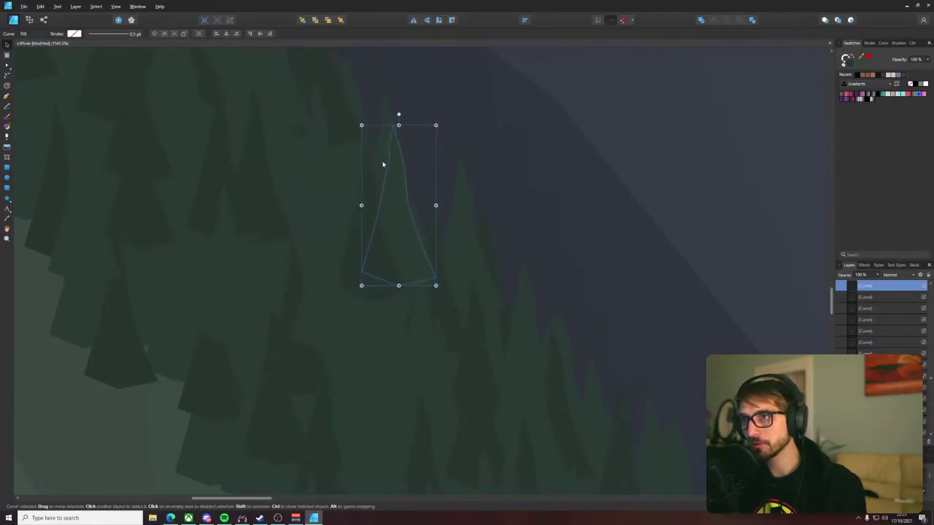
pyautogui.moveTo(382, 164)
pyautogui.mouseDown()
pyautogui.moveTo(374, 127)
pyautogui.moveTo(374, 156)
pyautogui.mouseUp()
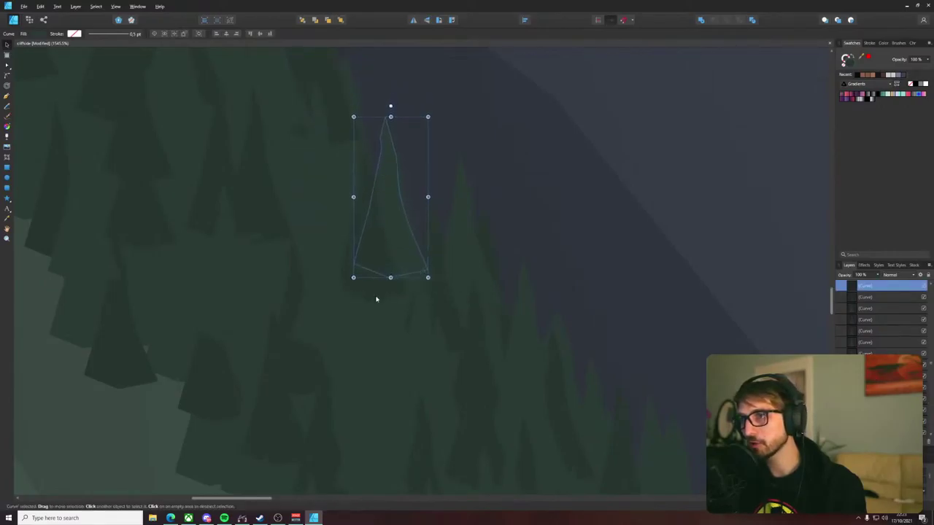
# - Move a background tree over the pale gap between the dark trees at the clearing's edge, beside the large pine
pyautogui.moveTo(296, 305); pyautogui.dragTo(523, 321)
pyautogui.moveTo(362, 285); pyautogui.dragTo(312, 302)
pyautogui.moveTo(329, 269); pyautogui.dragTo(333, 284)
pyautogui.press('Delete')
pyautogui.click(333, 272)
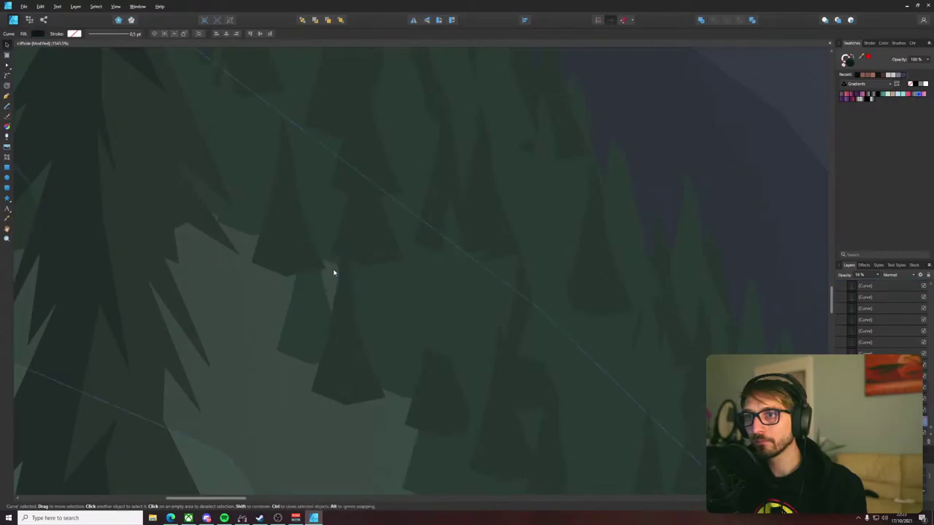
pyautogui.click(332, 260)
pyautogui.hotkey('ctrl', 'z')
pyautogui.hotkey('ctrl', 'z')
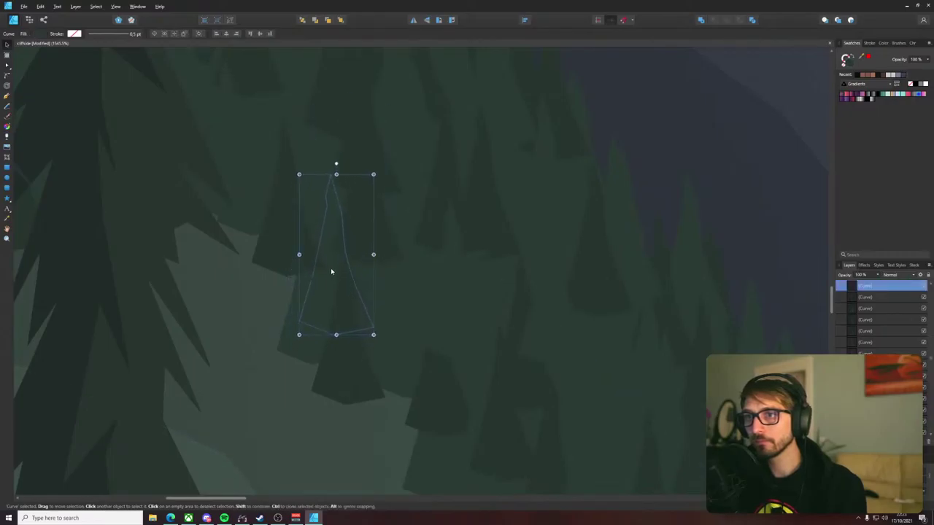
pyautogui.hotkey('ctrl', 'z')
pyautogui.click(308, 252)
pyautogui.moveTo(294, 252); pyautogui.dragTo(294, 276)
pyautogui.click(311, 327)
pyautogui.click(287, 256)
pyautogui.hotkey('ctrl', 'z')
pyautogui.hotkey('ctrl', 'z')
pyautogui.hotkey('ctrl', 'z')
pyautogui.hotkey('ctrl', 'z')
pyautogui.hotkey('ctrl', 'z')
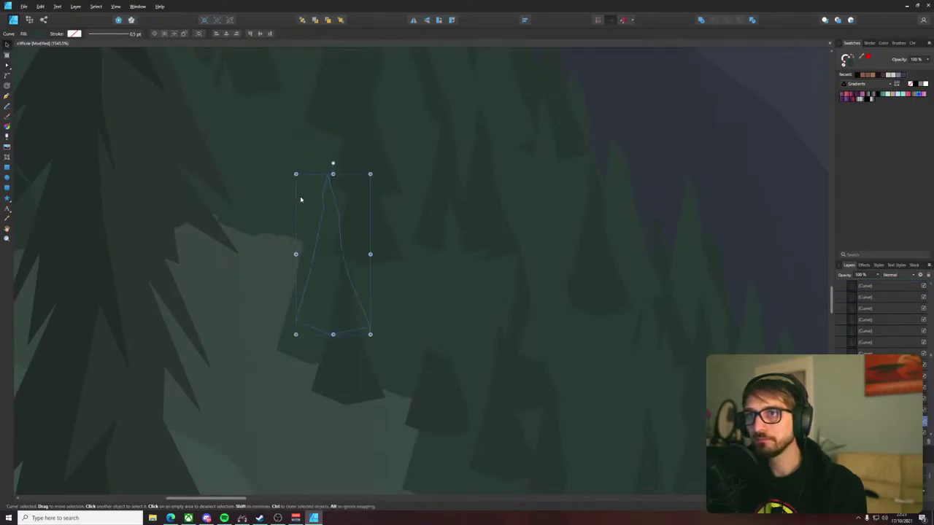
# - Lower the dark tree and the lighter tree behind it at the clearing's upper edge, beside the large pine
pyautogui.hotkey('ctrl', 'shift', 'z')
pyautogui.hotkey('ctrl', 'shift', 'z')
pyautogui.moveTo(285, 241); pyautogui.dragTo(288, 296)
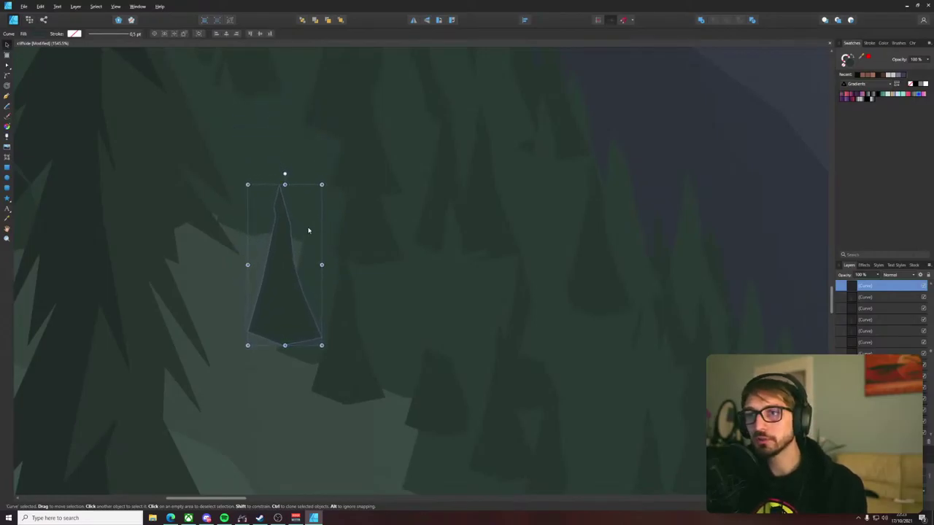
pyautogui.moveTo(300, 217); pyautogui.dragTo(287, 280)
# - Rearrange the background trees further along the clearing's edge to fill the remaining openings, and deselect them
pyautogui.moveTo(290, 323); pyautogui.dragTo(418, 289)
pyautogui.moveTo(376, 231); pyautogui.dragTo(340, 270)
pyautogui.press('Delete')
pyautogui.click(343, 208)
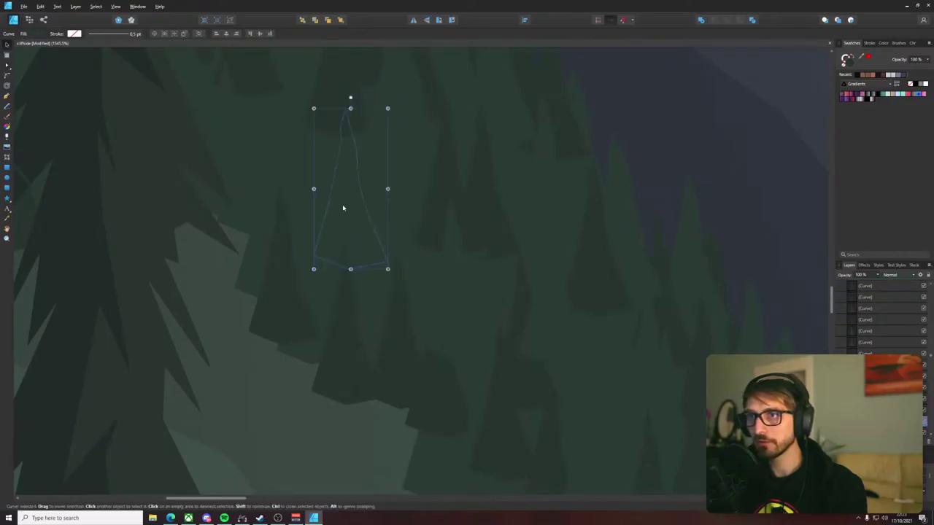
pyautogui.hotkey('ctrl', 'z')
pyautogui.moveTo(344, 187); pyautogui.dragTo(359, 157)
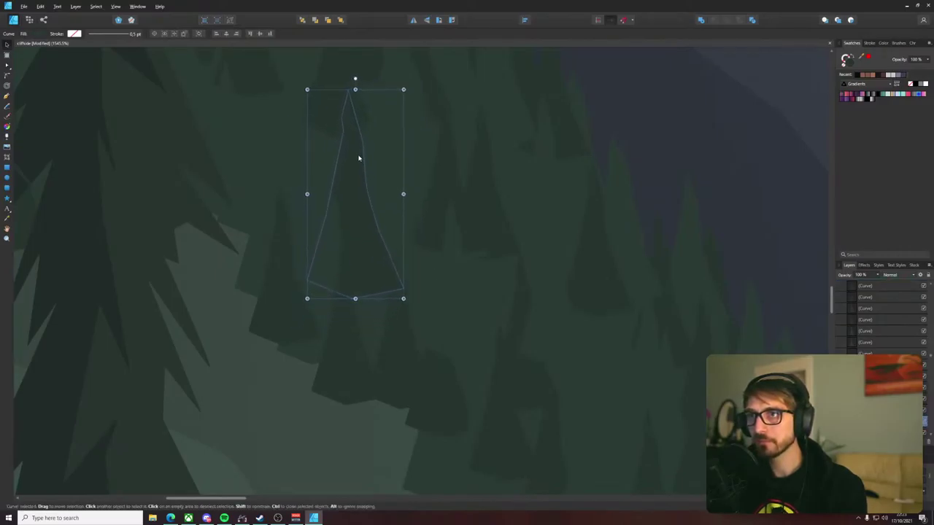
pyautogui.scroll(-10, 362, 193)
pyautogui.click(228, 186)
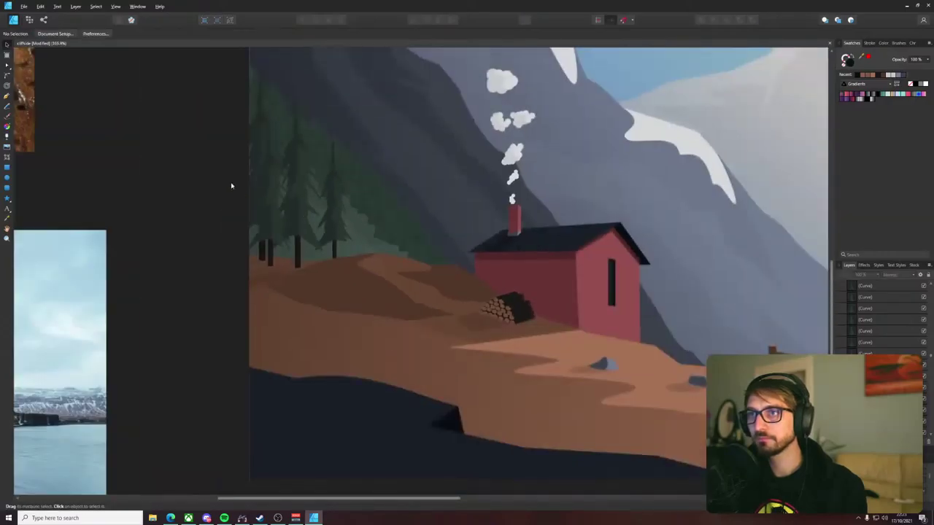
# - Move the end node of the third pine trunk's ground shadow up to meet the trunk's curved base
pyautogui.moveTo(409, 152); pyautogui.dragTo(279, 234)
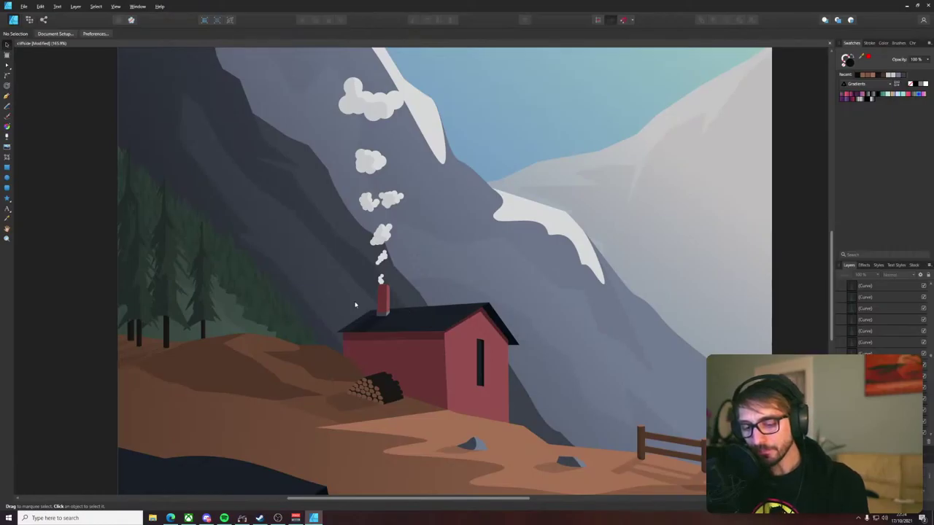
pyautogui.moveTo(315, 299); pyautogui.dragTo(431, 328)
pyautogui.scroll(6, 317, 375)
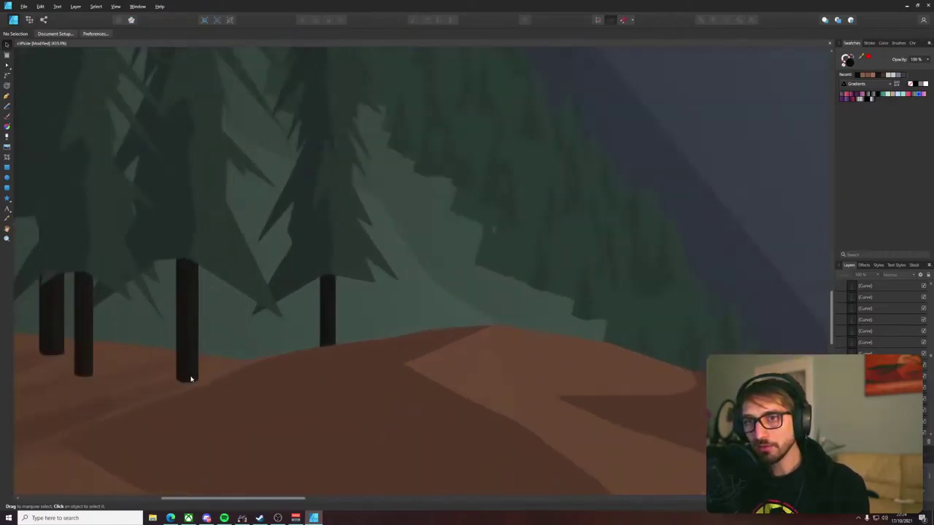
pyautogui.scroll(11, 184, 380)
pyautogui.click(231, 411)
pyautogui.press('a')
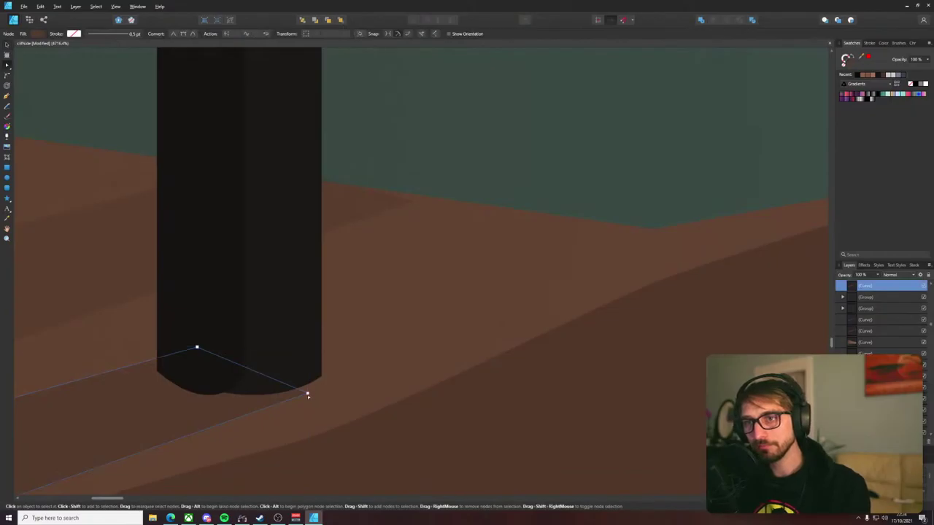
pyautogui.moveTo(307, 395); pyautogui.dragTo(312, 382)
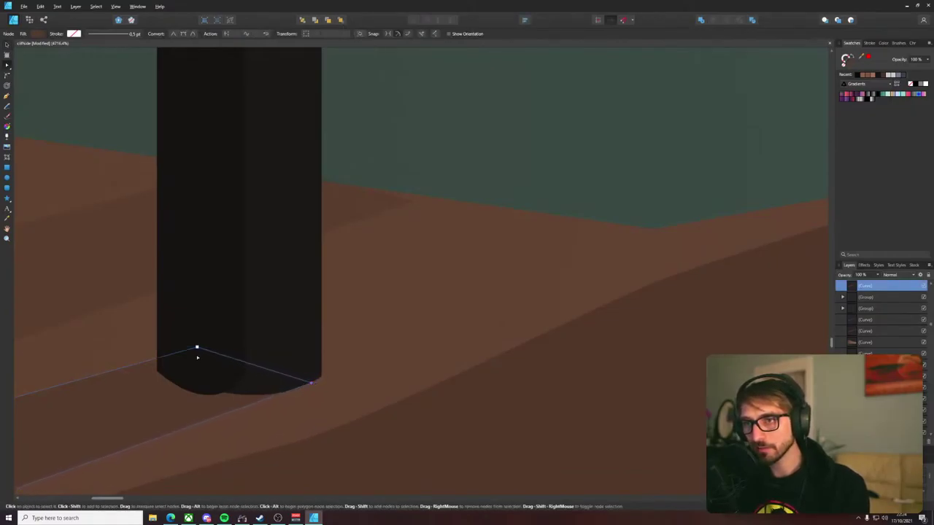
# - Lower the inner bottom node of that trunk's darker half and flatten its curve to follow the trunk's base, then deselect it
pyautogui.press('v')
pyautogui.click(242, 379)
pyautogui.doubleClick(239, 377)
pyautogui.press('a')
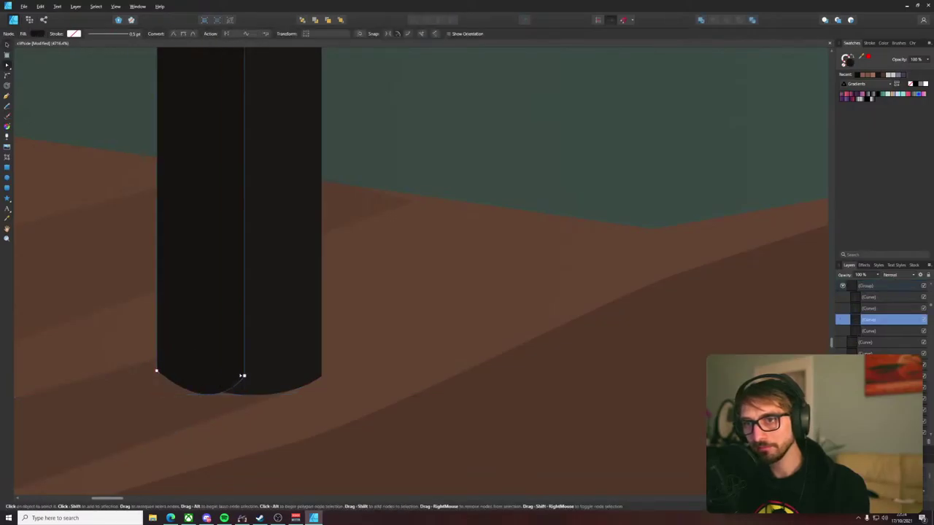
pyautogui.moveTo(244, 376); pyautogui.dragTo(246, 393)
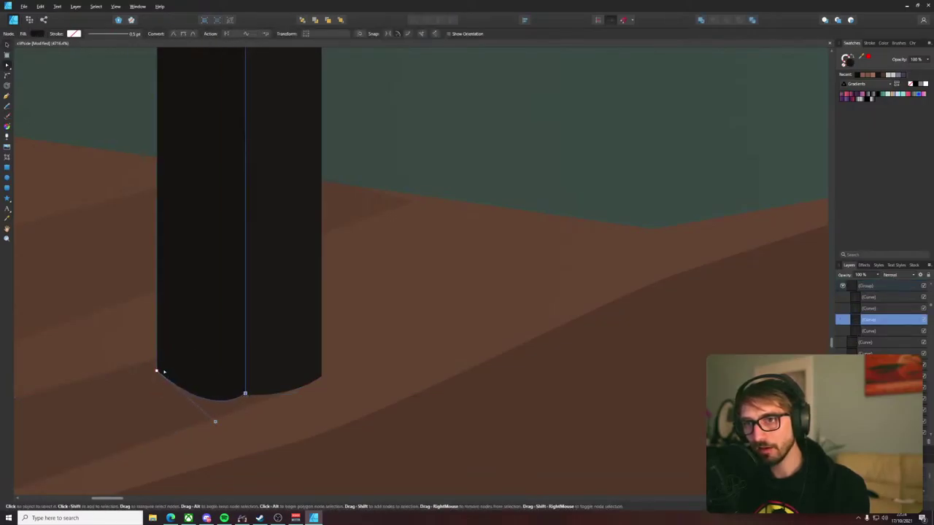
pyautogui.moveTo(157, 370)
pyautogui.mouseDown()
pyautogui.moveTo(157, 352)
pyautogui.moveTo(157, 370)
pyautogui.mouseUp()
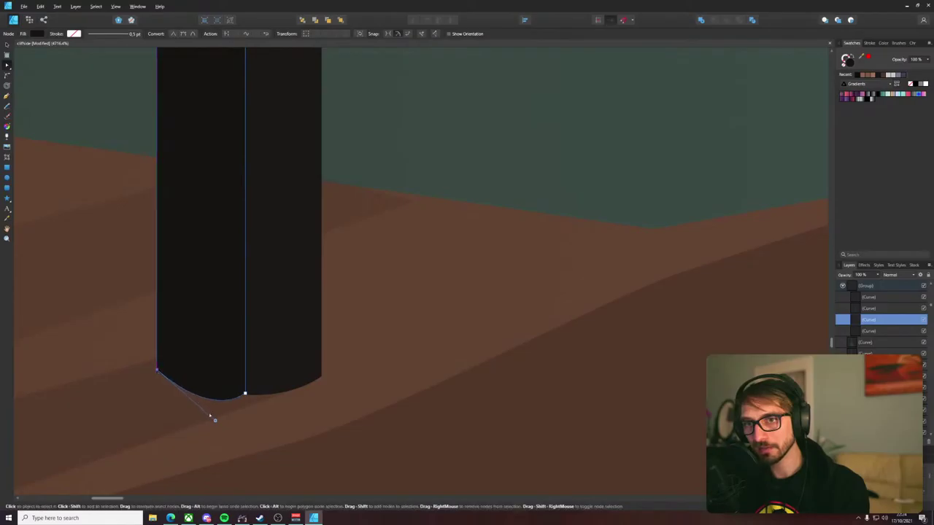
pyautogui.moveTo(212, 419); pyautogui.dragTo(205, 393)
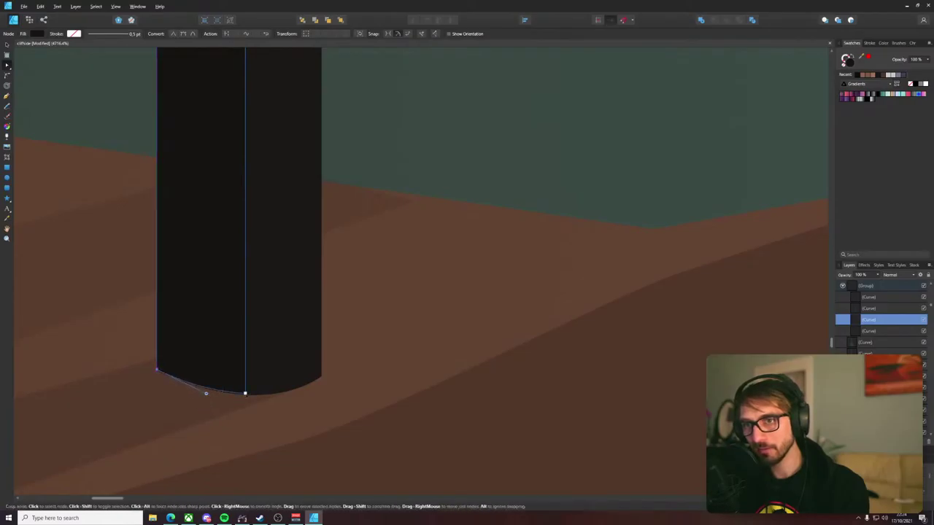
pyautogui.scroll(4, 246, 394)
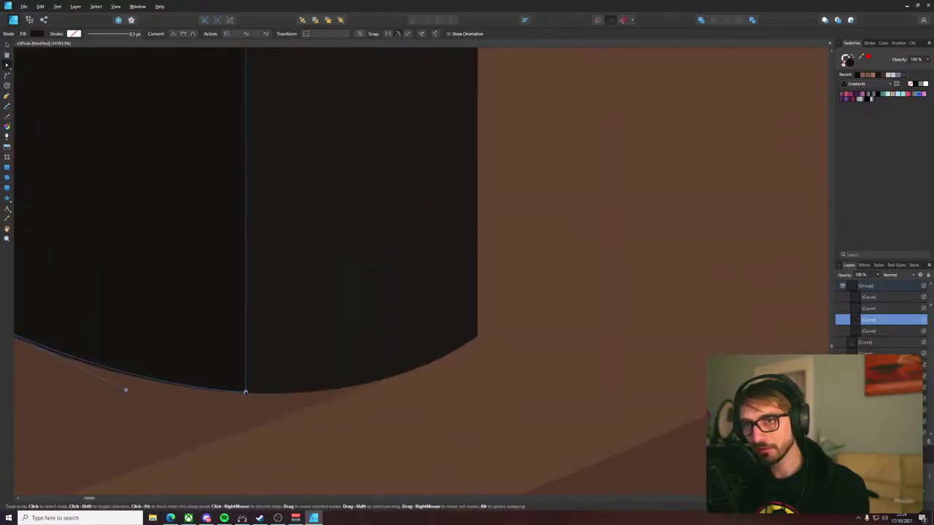
pyautogui.scroll(-17, 245, 392)
pyautogui.click(182, 379)
pyautogui.press('v')
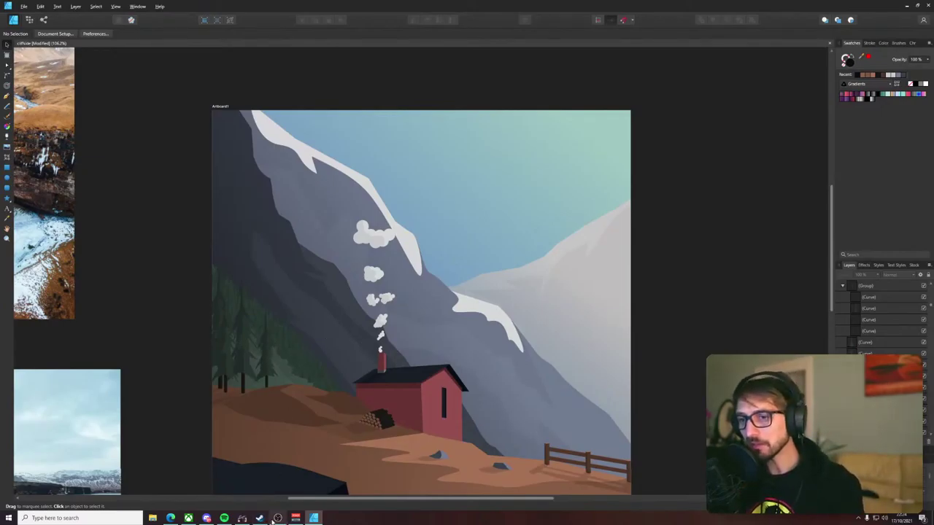
pyautogui.moveTo(272, 520)
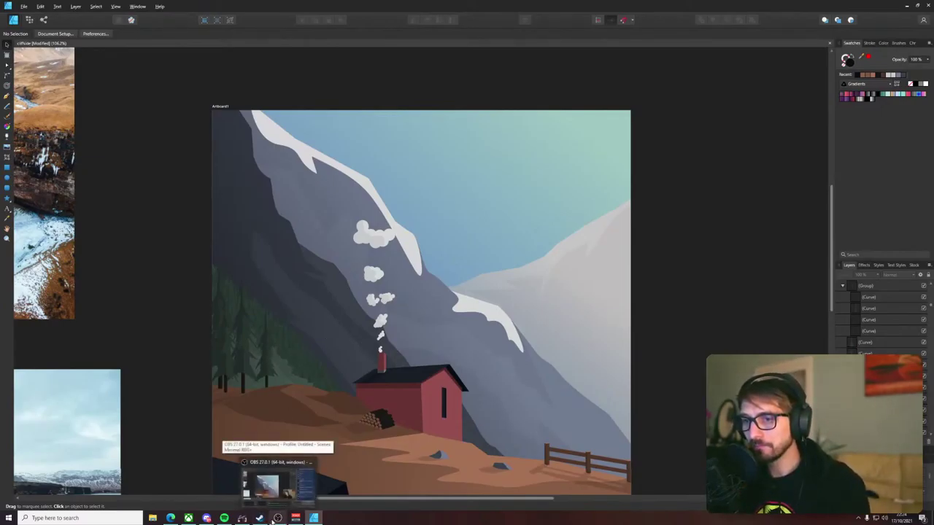
pyautogui.moveTo(658, 350); pyautogui.dragTo(623, 304)
pyautogui.scroll(4, 509, 423)
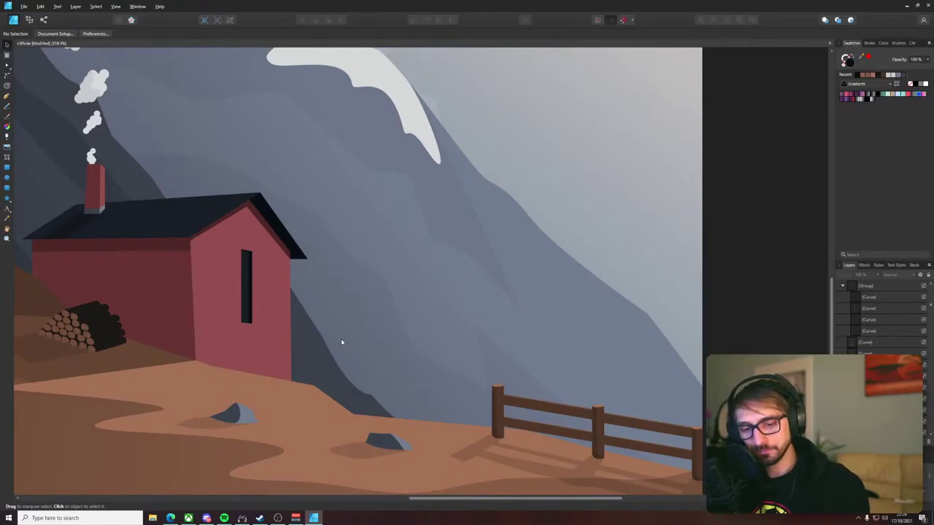
pyautogui.moveTo(329, 219); pyautogui.dragTo(659, 350)
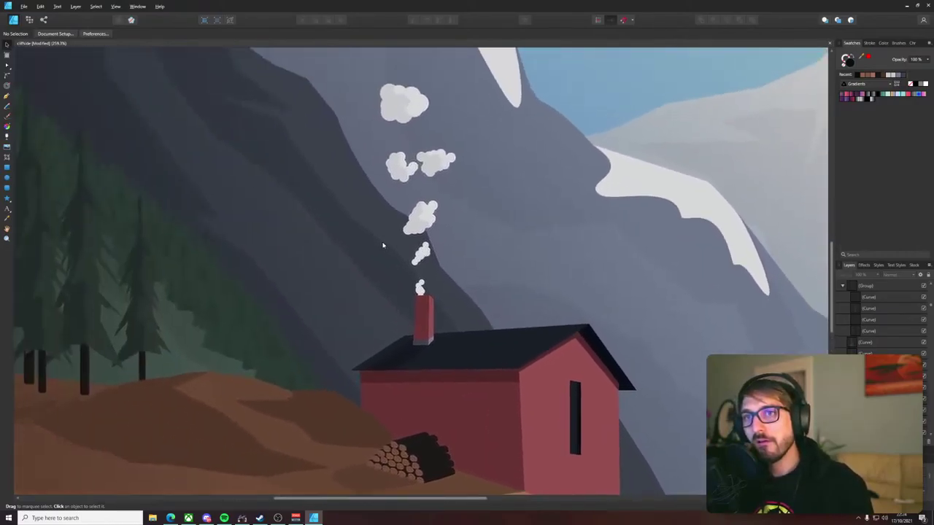
# - Draw a black rectangle over the lower part of the scene to the artboard's edge, then raise its lower side to fit within the artboard
pyautogui.moveTo(356, 234); pyautogui.dragTo(491, 268)
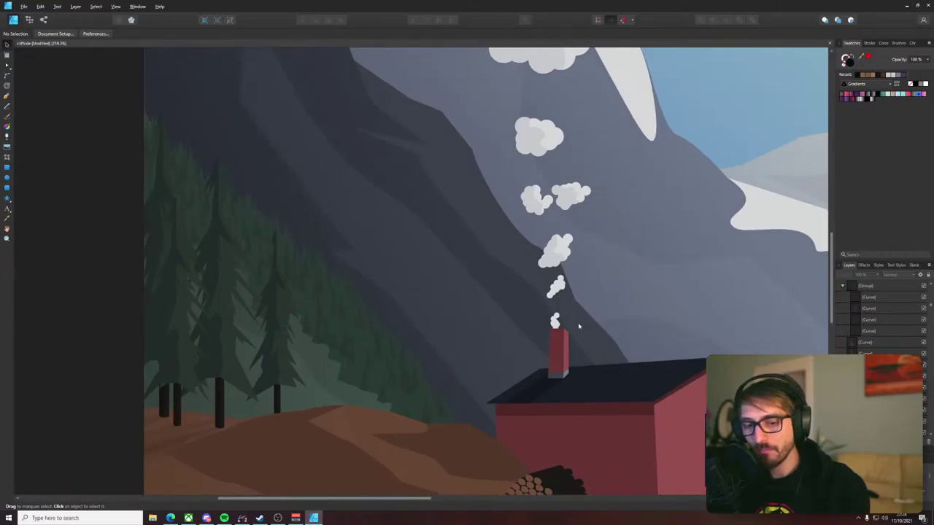
pyautogui.scroll(-5, 578, 326)
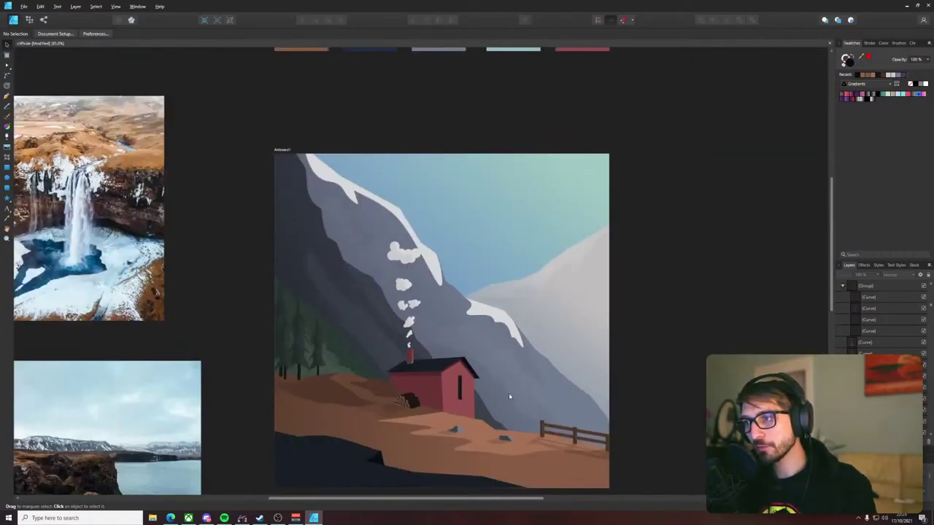
pyautogui.hscroll(4, 508, 396)
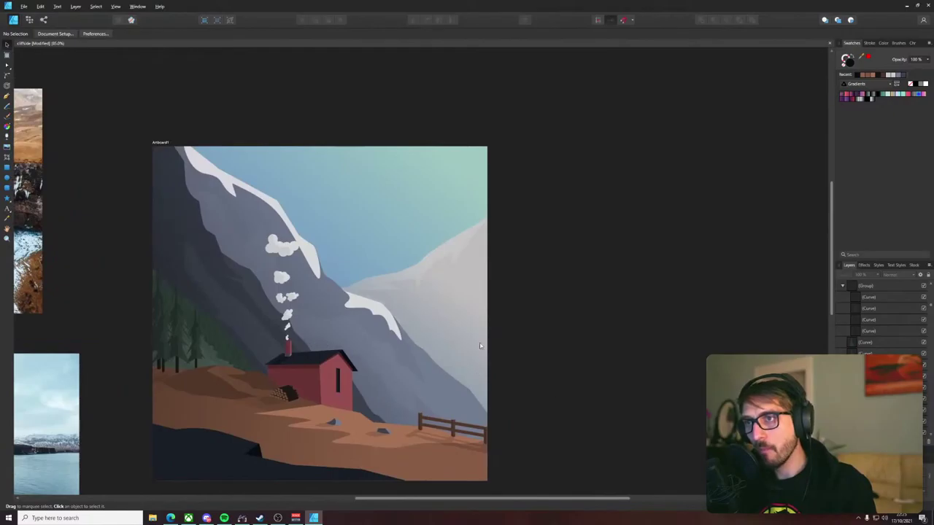
pyautogui.click(7, 169)
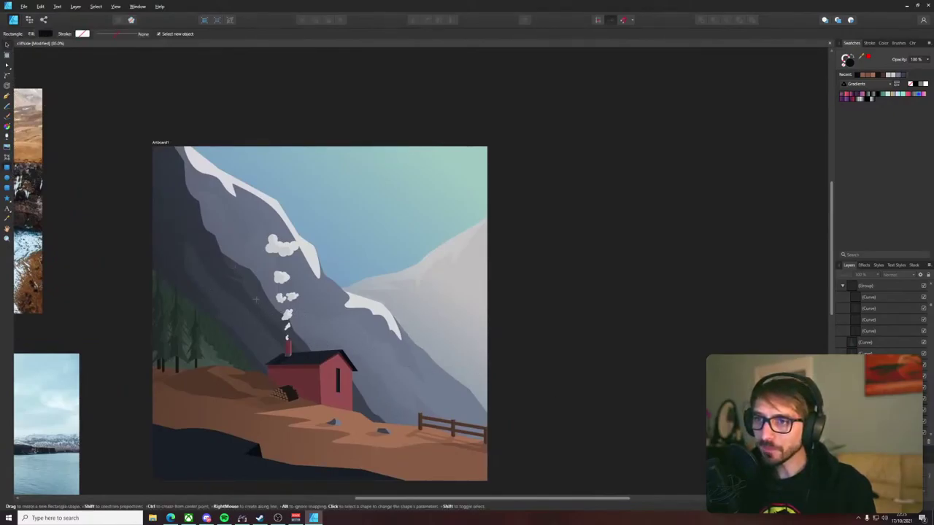
pyautogui.moveTo(246, 290); pyautogui.dragTo(599, 411)
pyautogui.scroll(-4, 598, 410)
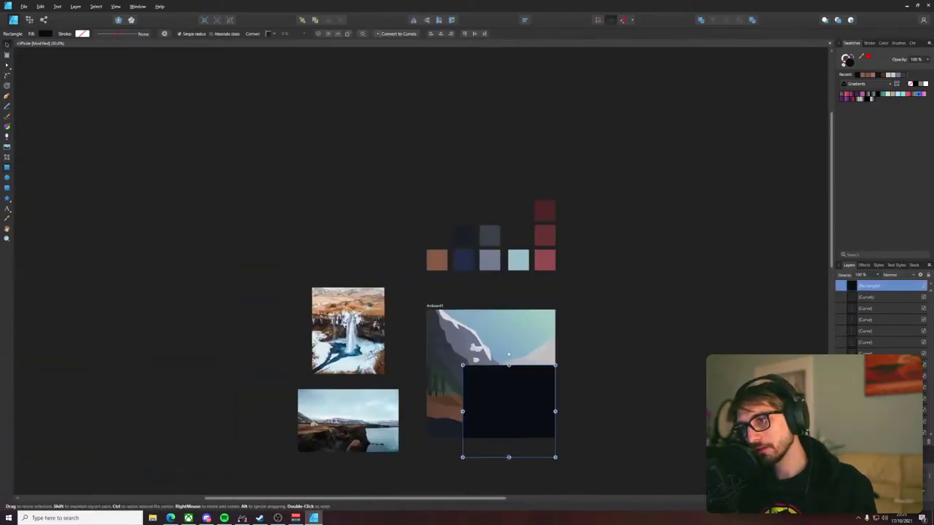
pyautogui.moveTo(509, 457); pyautogui.dragTo(520, 433)
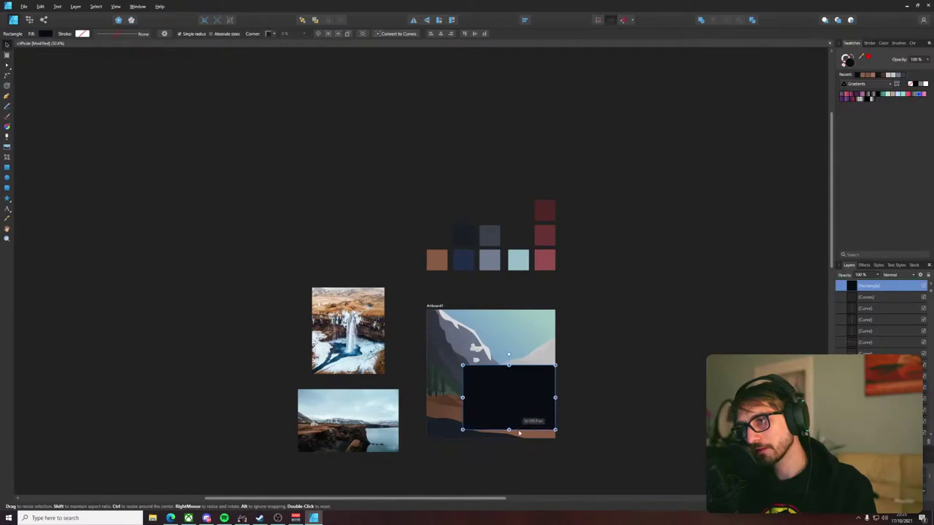
# - Cut the rectangle and paste it back in the layer order behind the cabin, ground and fence, over the mountains
pyautogui.scroll(4, 524, 421)
pyautogui.press('Delete')
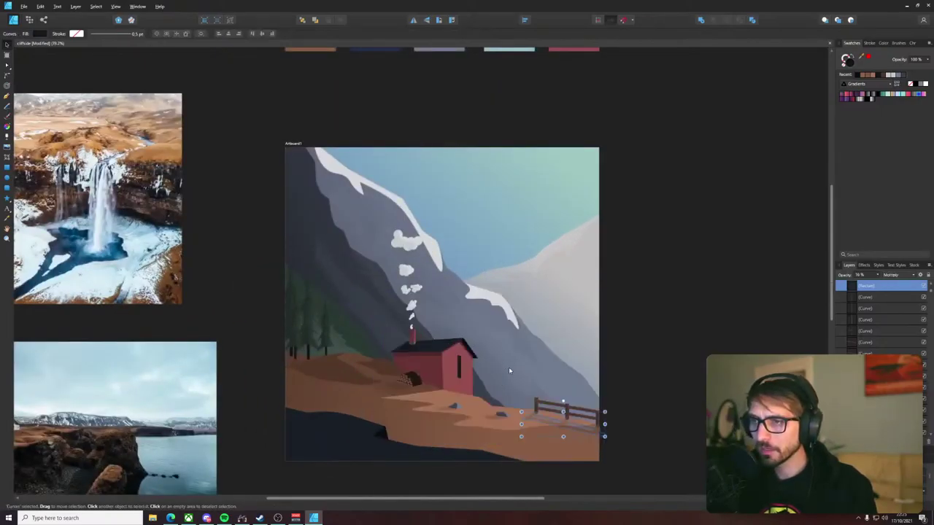
pyautogui.click(499, 384)
pyautogui.hotkey('ctrl', 'v')
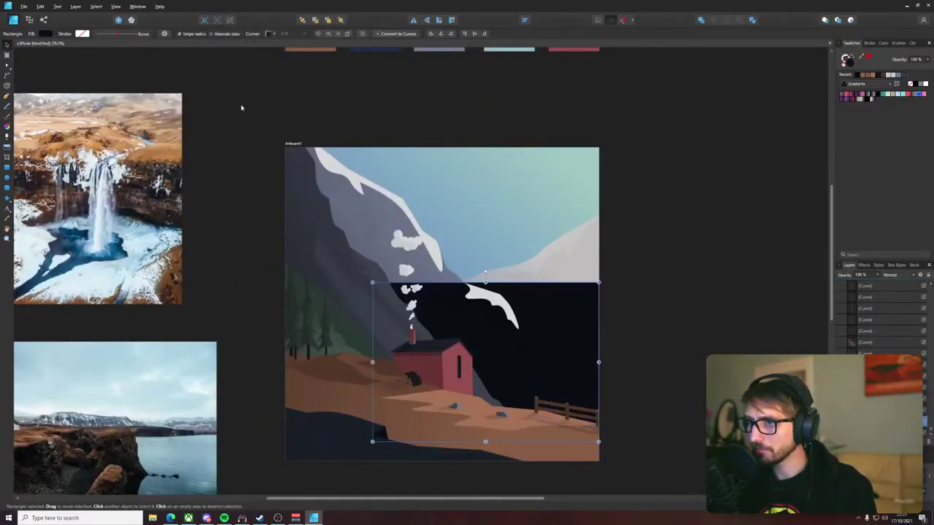
# - Give the rectangle a linear gradient fill and turn its dark end stop white with HSL lightness 100
pyautogui.click(48, 34)
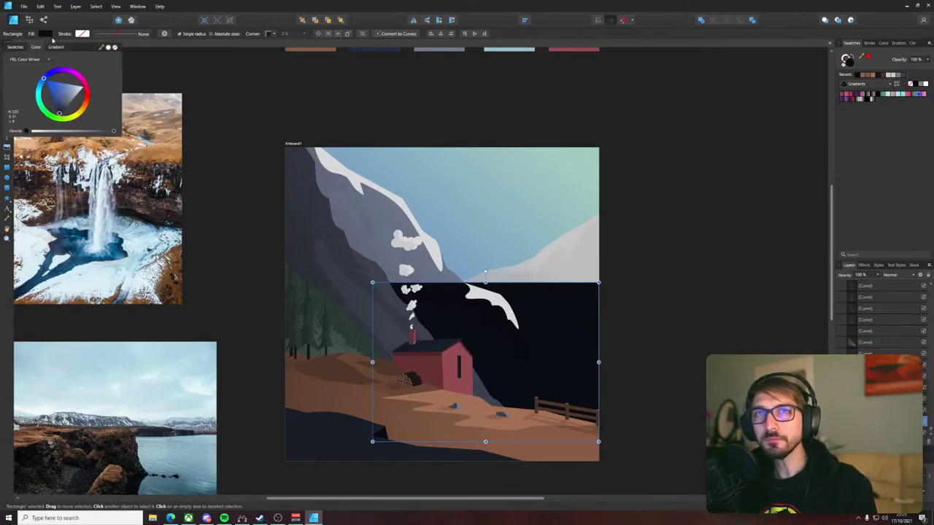
pyautogui.click(58, 47)
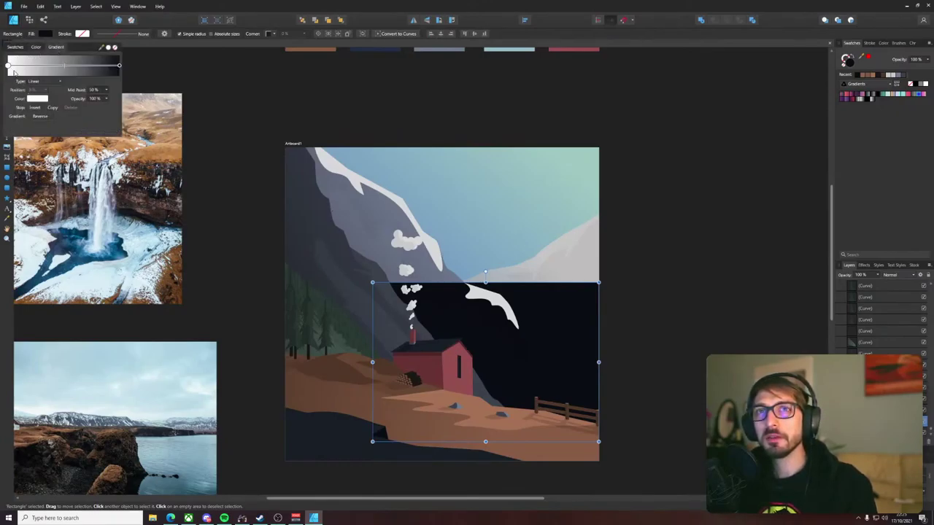
pyautogui.click(8, 66)
pyautogui.click(120, 67)
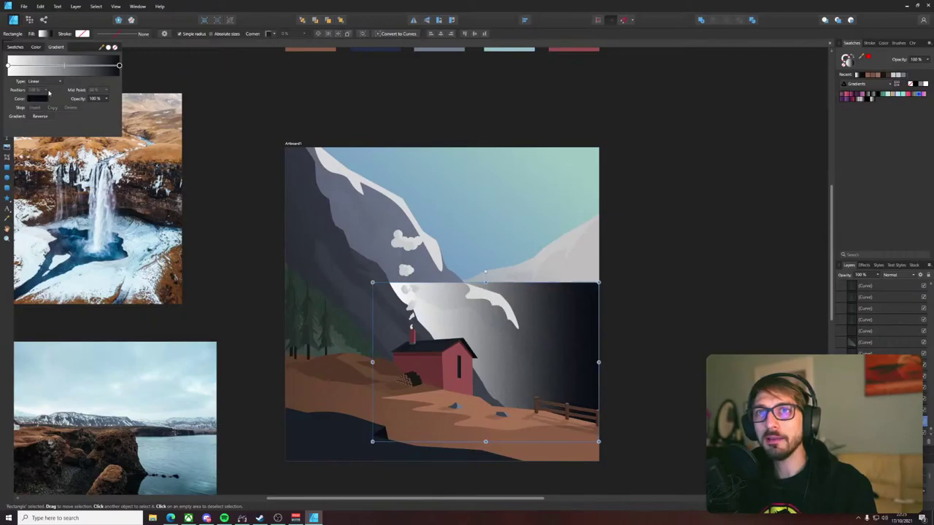
pyautogui.click(38, 99)
pyautogui.click(30, 112)
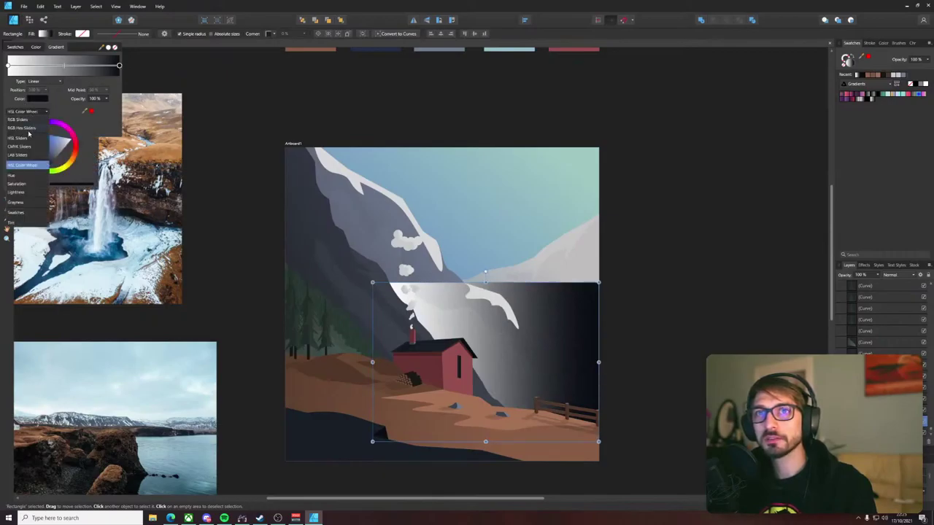
pyautogui.click(39, 142)
pyautogui.moveTo(46, 142); pyautogui.dragTo(79, 132)
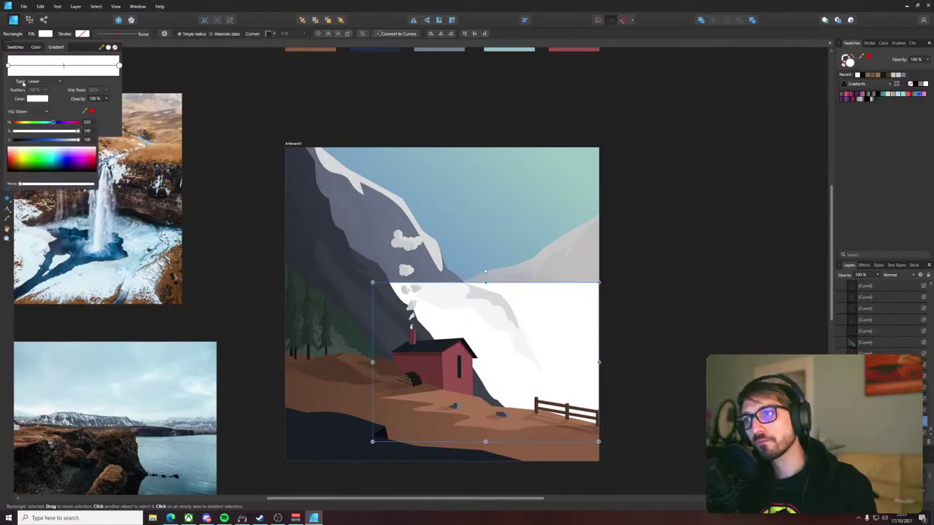
# - Set the gradient's first stop to 0 % opacity and redirect the gradient vertically, fading from transparent above to white near the ground
pyautogui.click(8, 65)
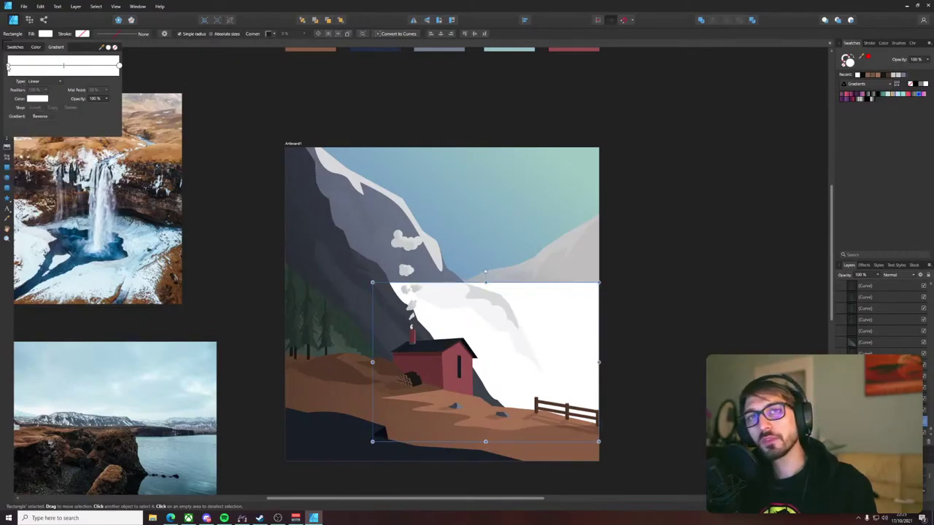
pyautogui.click(108, 98)
pyautogui.moveTo(110, 108); pyautogui.dragTo(11, 108)
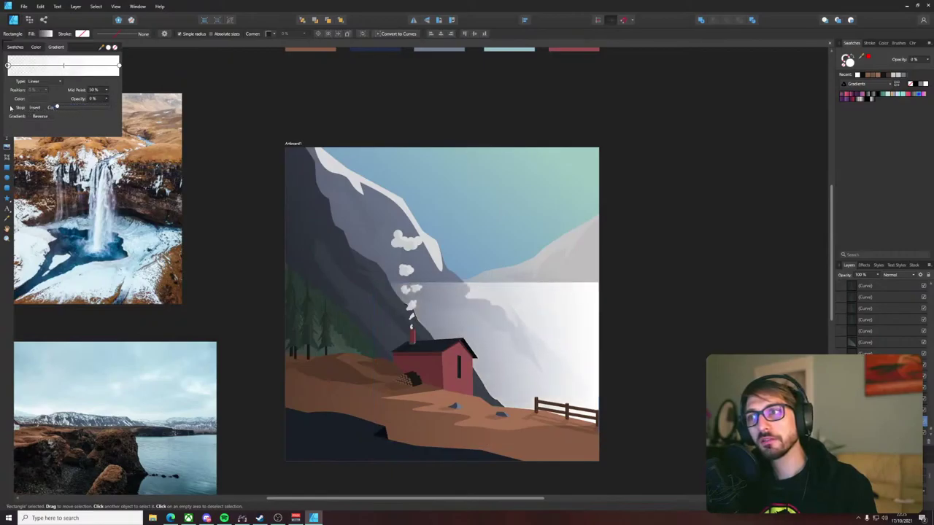
pyautogui.press('g')
pyautogui.moveTo(485, 286); pyautogui.dragTo(496, 391)
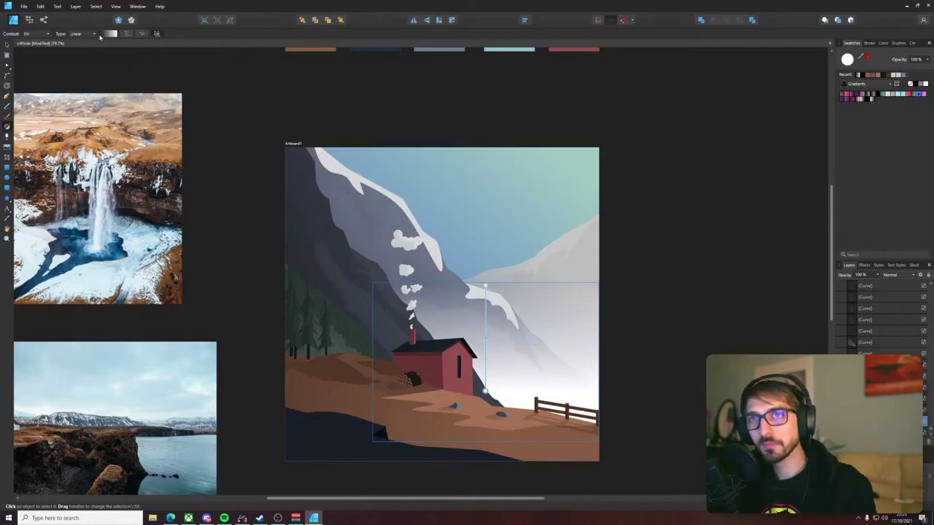
# - Reduce the opacity of the mist gradient's white end stop to 38 %
pyautogui.click(106, 34)
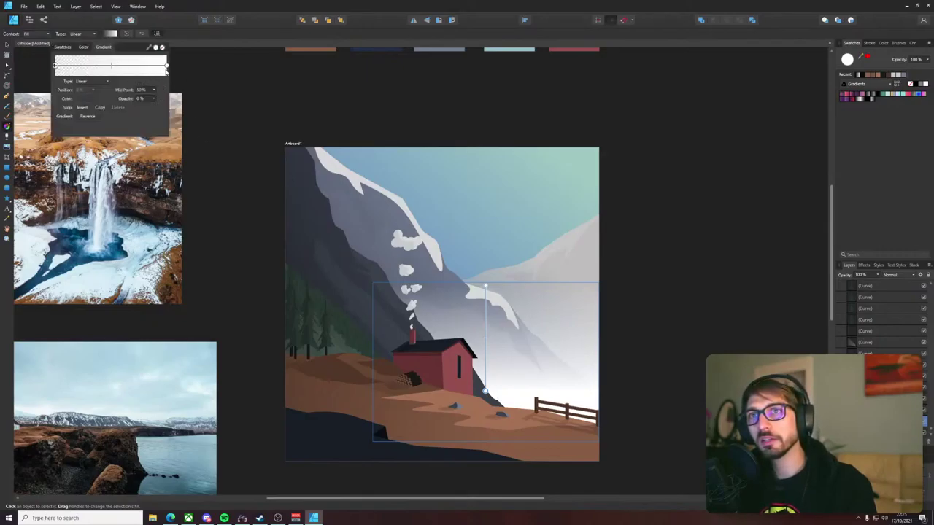
pyautogui.click(167, 66)
pyautogui.click(154, 99)
pyautogui.click(154, 100)
pyautogui.click(154, 100)
pyautogui.moveTo(155, 107); pyautogui.dragTo(124, 107)
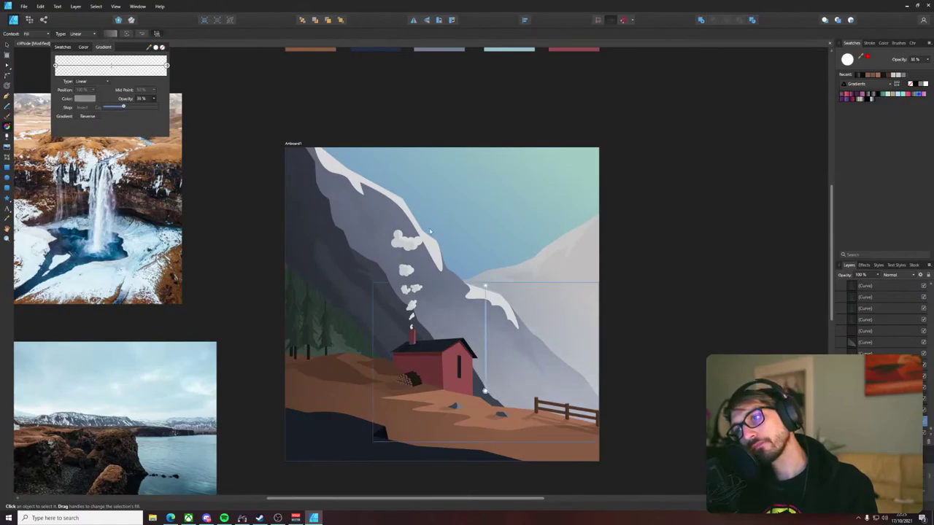
pyautogui.press('v')
pyautogui.moveTo(526, 341)
pyautogui.mouseDown()
pyautogui.moveTo(504, 342)
pyautogui.moveTo(527, 350)
pyautogui.mouseUp()
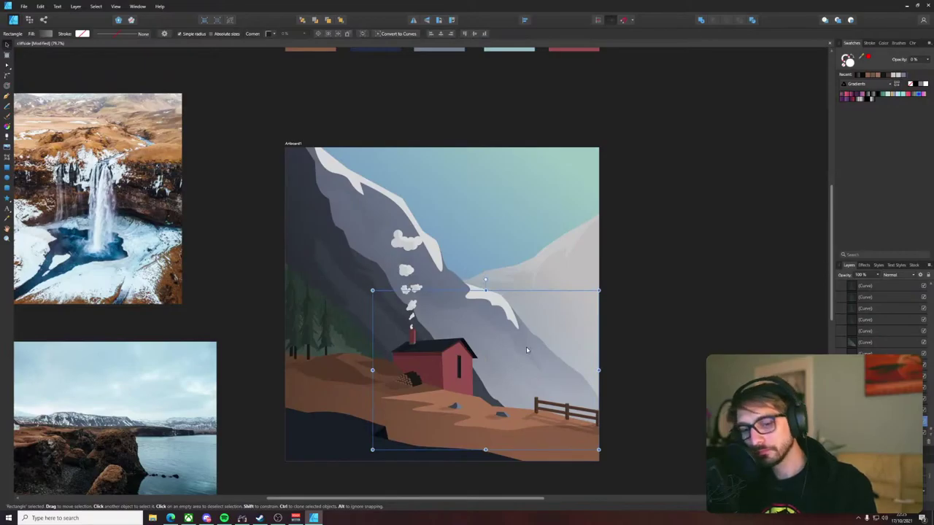
pyautogui.moveTo(536, 371)
pyautogui.mouseDown()
pyautogui.moveTo(537, 328)
pyautogui.moveTo(540, 366)
pyautogui.mouseUp()
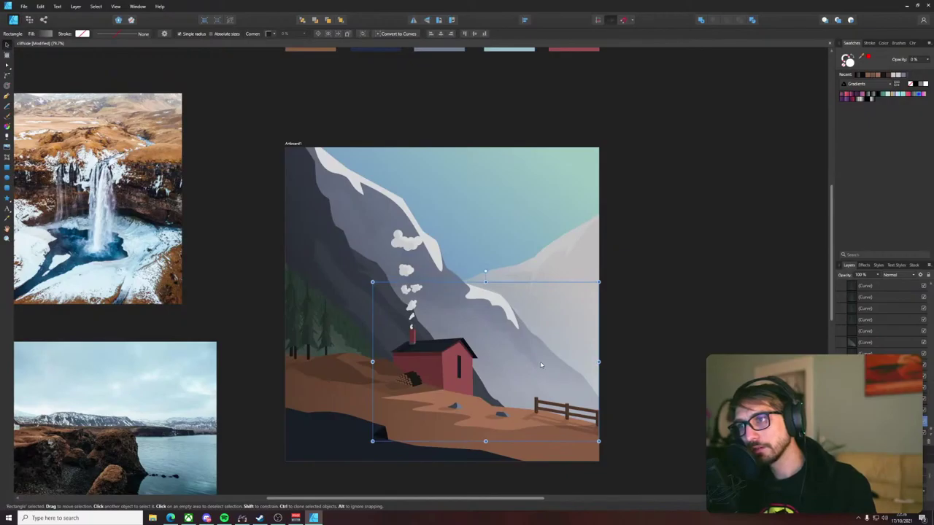
# - Cut the mist rectangle and paste it over the pale distant mountain behind the nearer one, then reposition it and deselect
pyautogui.hotkey('ctrl', 'x')
pyautogui.click(579, 290)
pyautogui.hotkey('ctrl', 'v')
pyautogui.moveTo(551, 327); pyautogui.dragTo(629, 340)
pyautogui.click(684, 247)
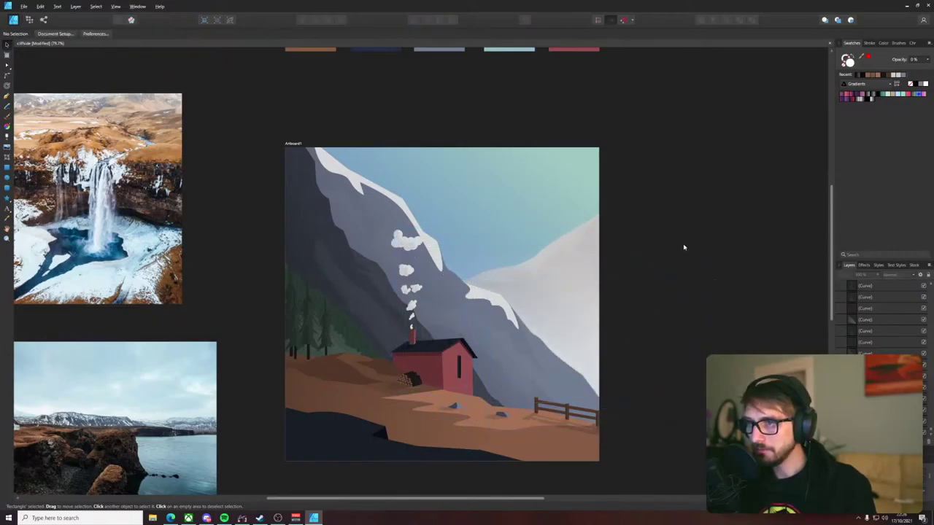
# - Widen a mist rectangle across the valley, paste it in front of the dark slope behind the cabin, and lower its upper edge
pyautogui.moveTo(614, 309); pyautogui.dragTo(492, 352)
pyautogui.moveTo(561, 370); pyautogui.dragTo(647, 384)
pyautogui.hotkey('ctrl', 'x')
pyautogui.click(386, 340)
pyautogui.hotkey('ctrl', 'v')
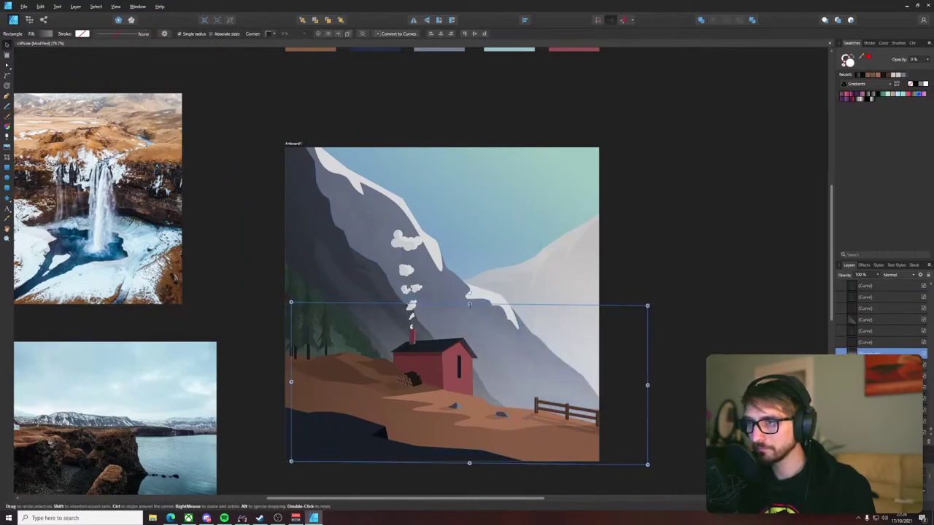
pyautogui.moveTo(470, 303); pyautogui.dragTo(469, 324)
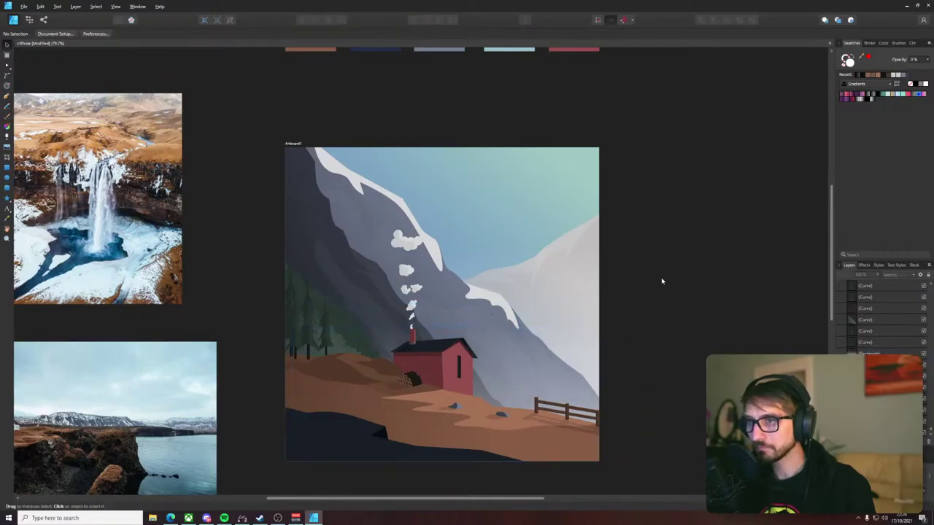
# - Raise the opacity of the wide mist rectangle's end gradient stop to 79 %
pyautogui.click(47, 34)
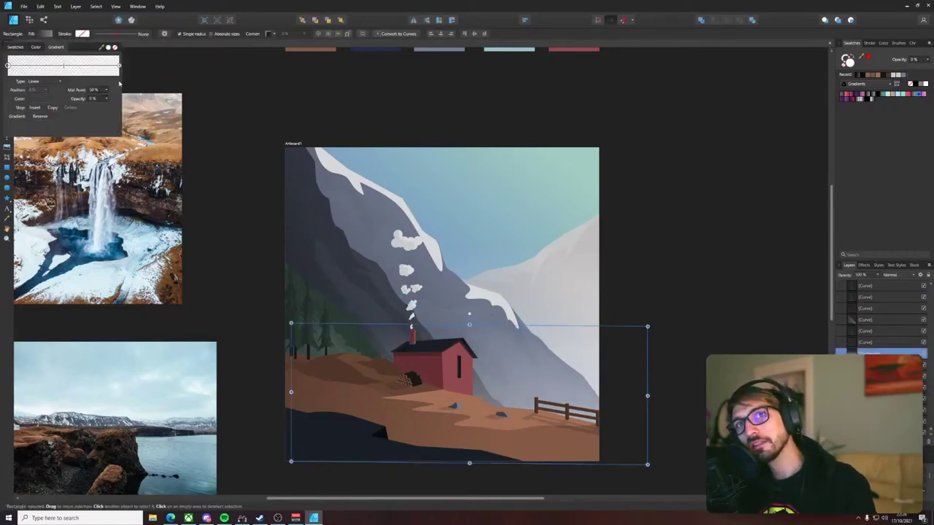
pyautogui.click(39, 99)
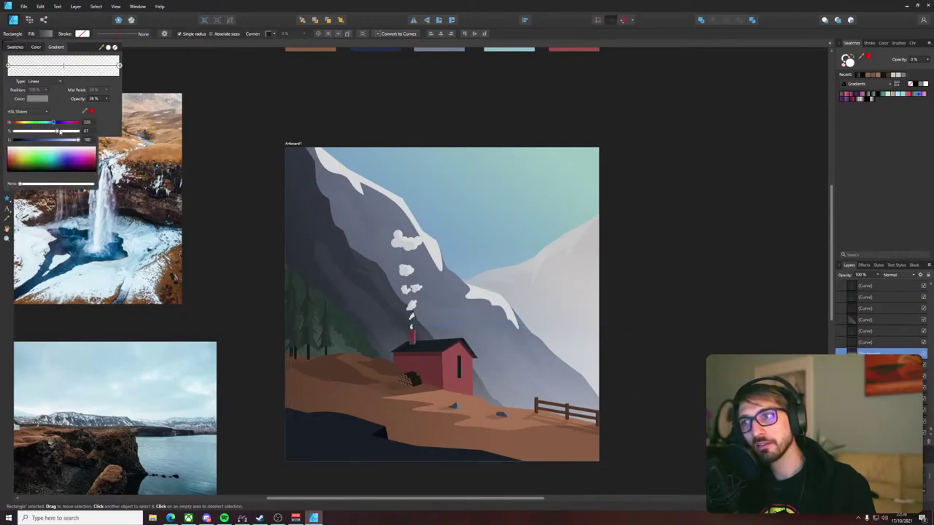
pyautogui.click(120, 67)
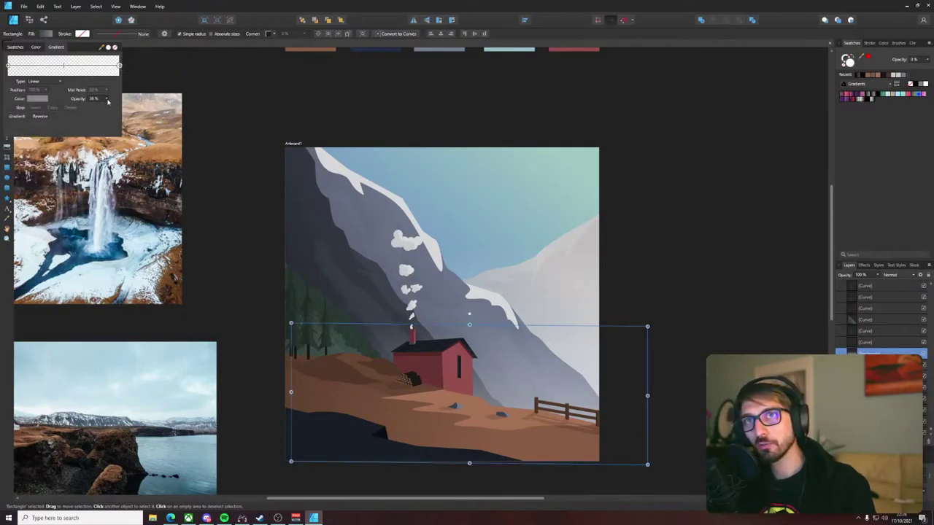
pyautogui.click(106, 98)
pyautogui.moveTo(108, 107); pyautogui.dragTo(129, 108)
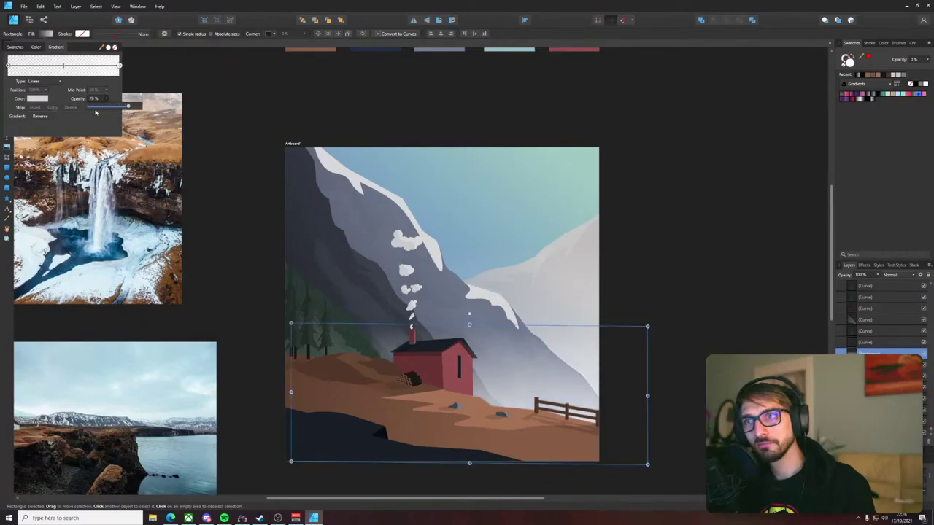
# - Try a pale yellow-green with hue 72 and lightness 71 on the mist's end gradient stop
pyautogui.click(31, 99)
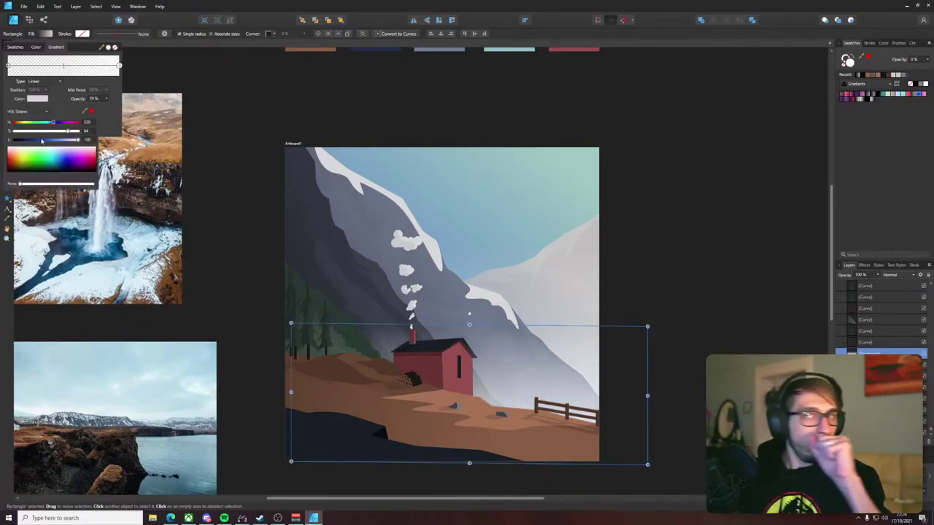
pyautogui.moveTo(67, 132); pyautogui.dragTo(45, 132)
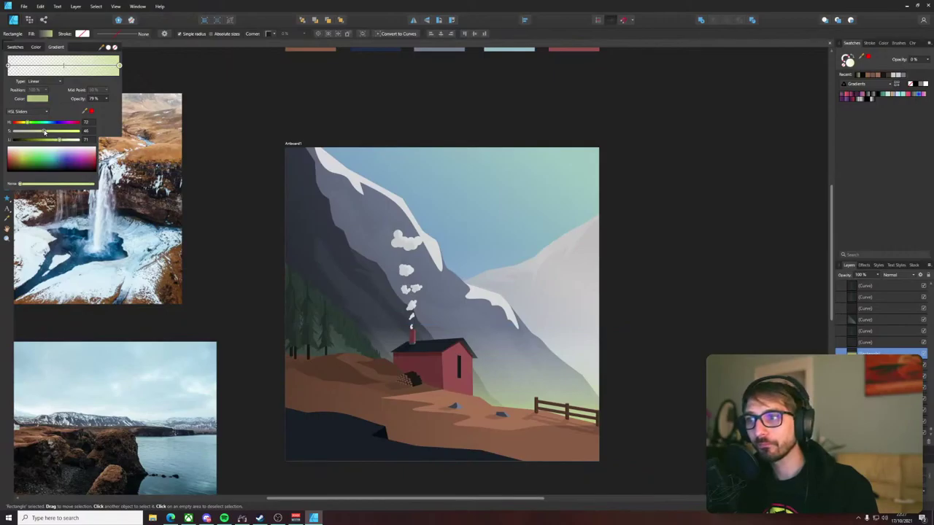
pyautogui.click(106, 98)
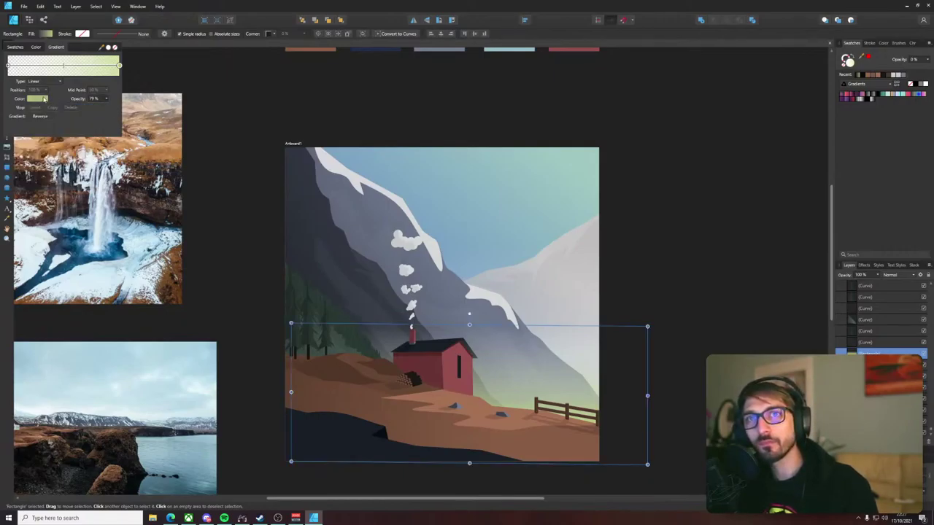
# - Recolour the mist's end gradient stop lavender purple, set its opacity to 71 %, and deselect the rectangle
pyautogui.click(44, 99)
pyautogui.moveTo(27, 124); pyautogui.dragTo(55, 133)
pyautogui.click(106, 100)
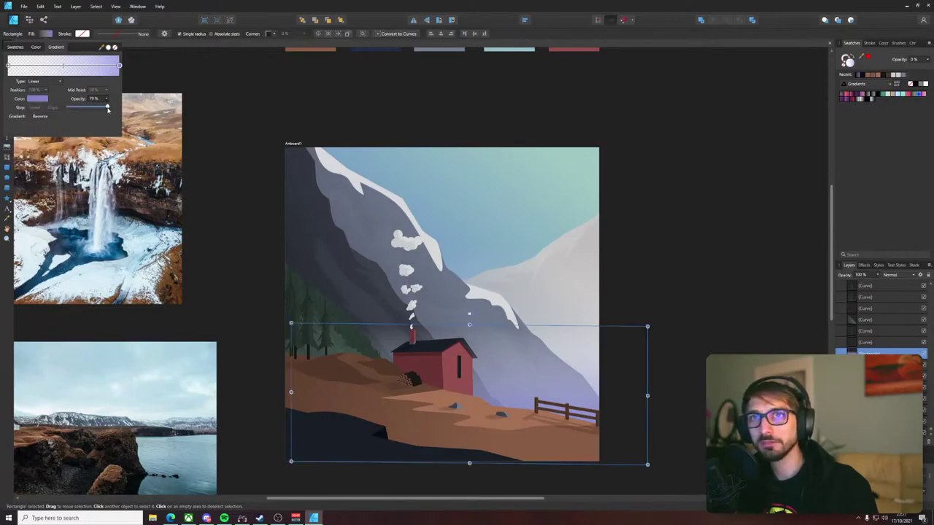
pyautogui.moveTo(107, 108); pyautogui.dragTo(104, 107)
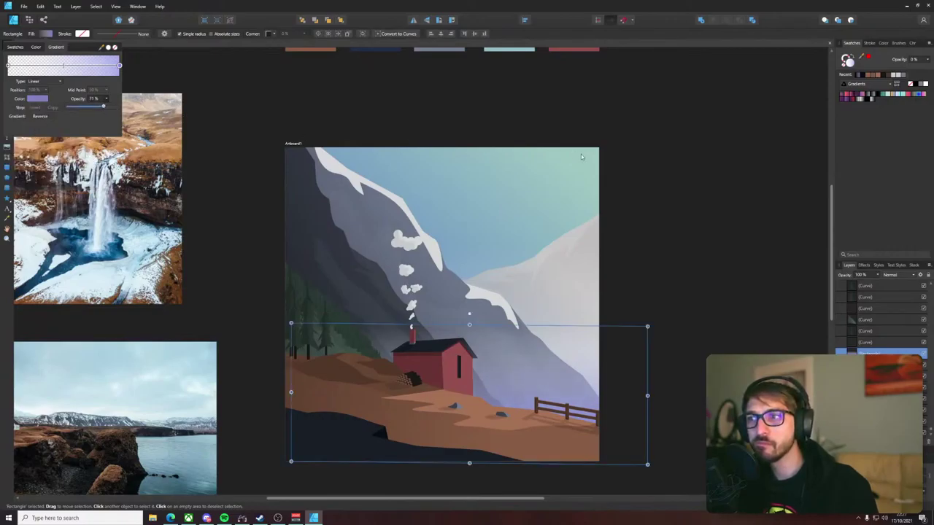
pyautogui.click(735, 182)
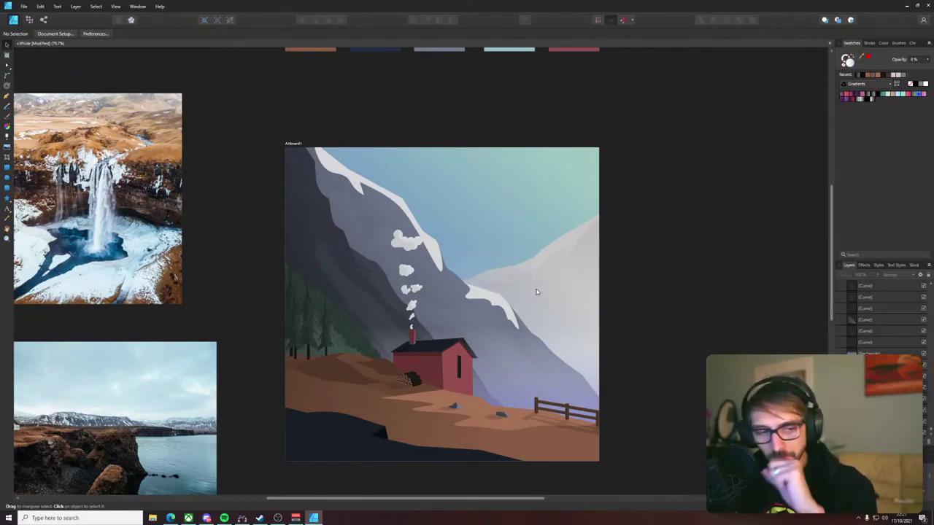
pyautogui.moveTo(484, 403); pyautogui.dragTo(469, 363)
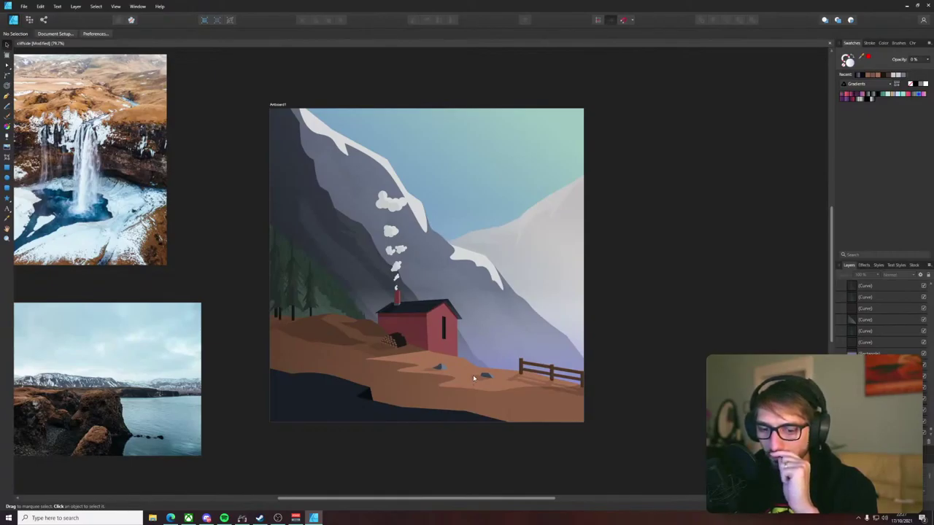
pyautogui.scroll(8, 415, 355)
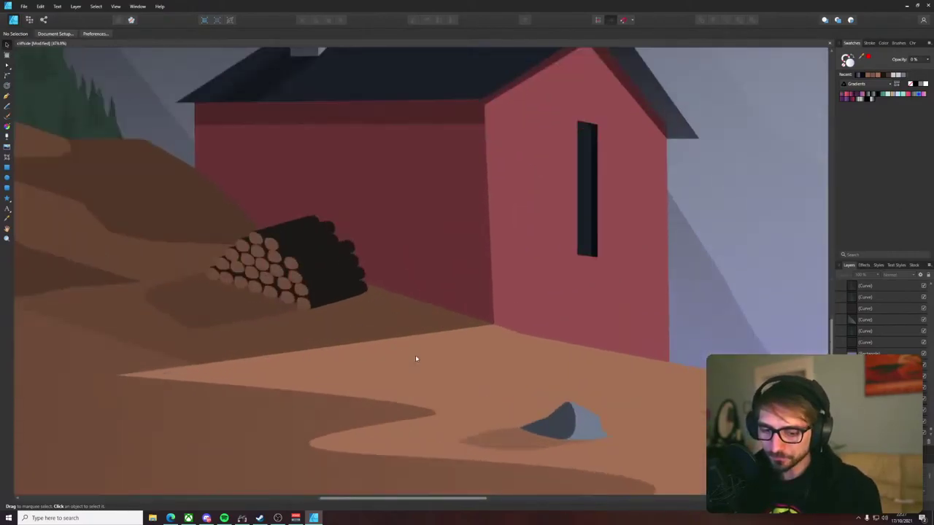
pyautogui.scroll(-3, 398, 396)
pyautogui.scroll(5, 396, 294)
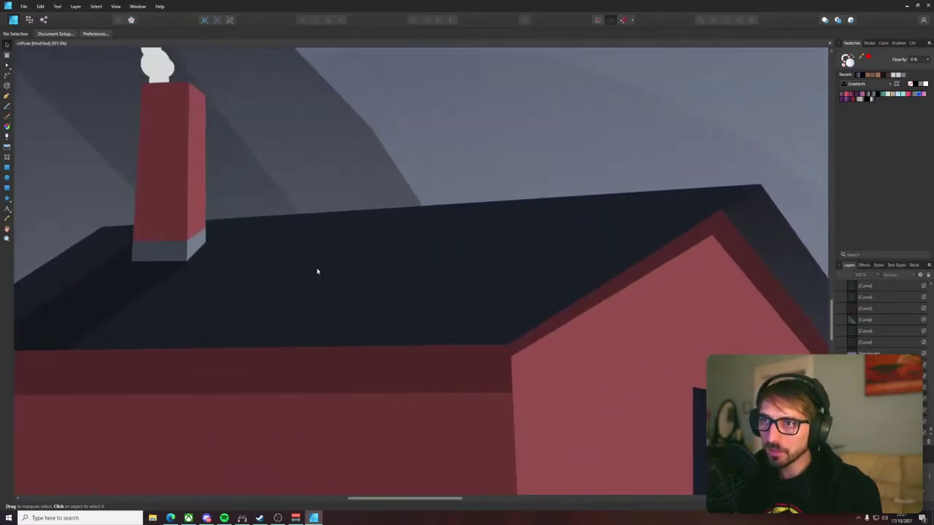
pyautogui.press('p')
pyautogui.moveTo(552, 343); pyautogui.dragTo(482, 266)
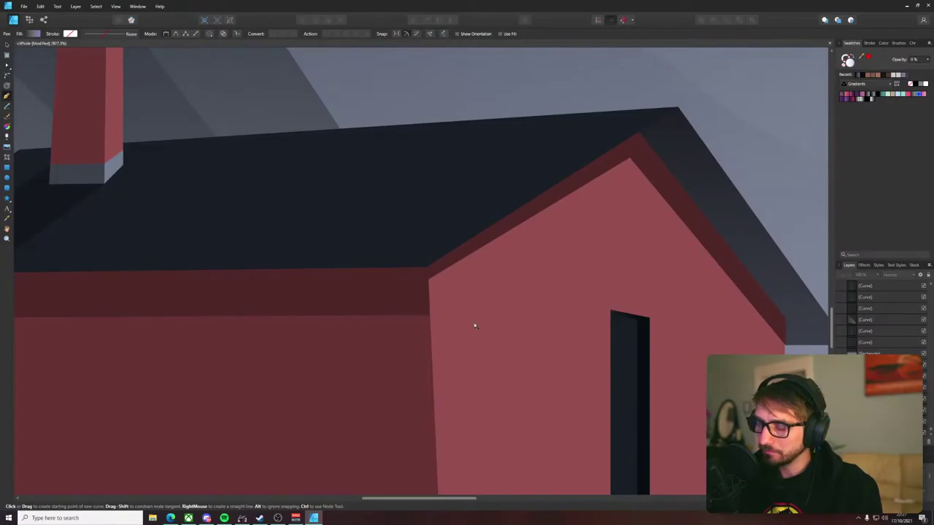
pyautogui.scroll(-5, 474, 326)
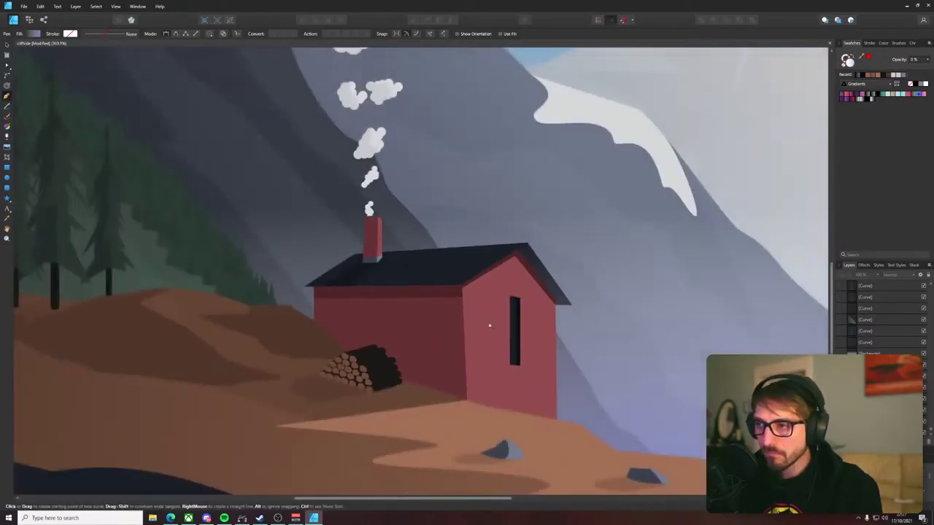
# - Change the fill of the cabin's front wall from solid red to a linear gradient
pyautogui.press('v')
pyautogui.click(489, 333)
pyautogui.click(37, 34)
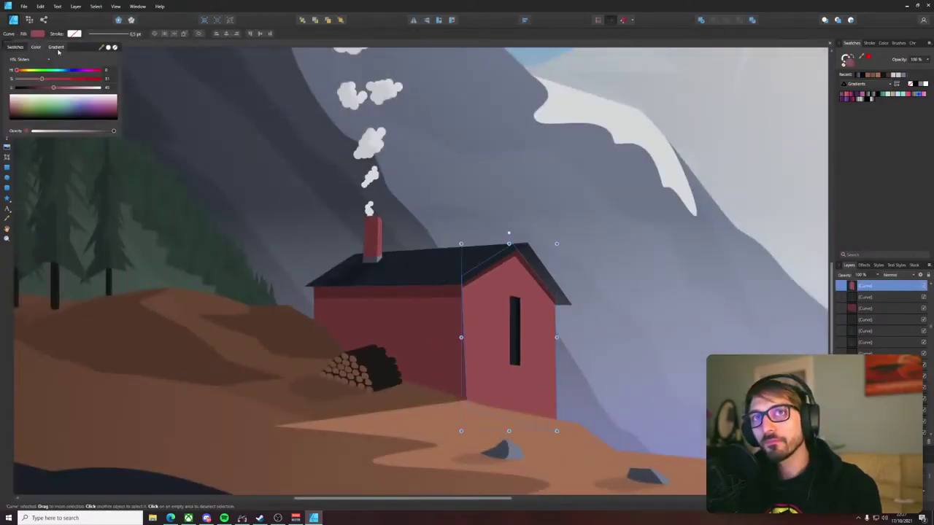
pyautogui.click(56, 46)
pyautogui.click(32, 81)
pyautogui.click(32, 91)
# - Try an orange with hue 29 and saturation 64 on the start stop of the front wall's gradient
pyautogui.click(37, 98)
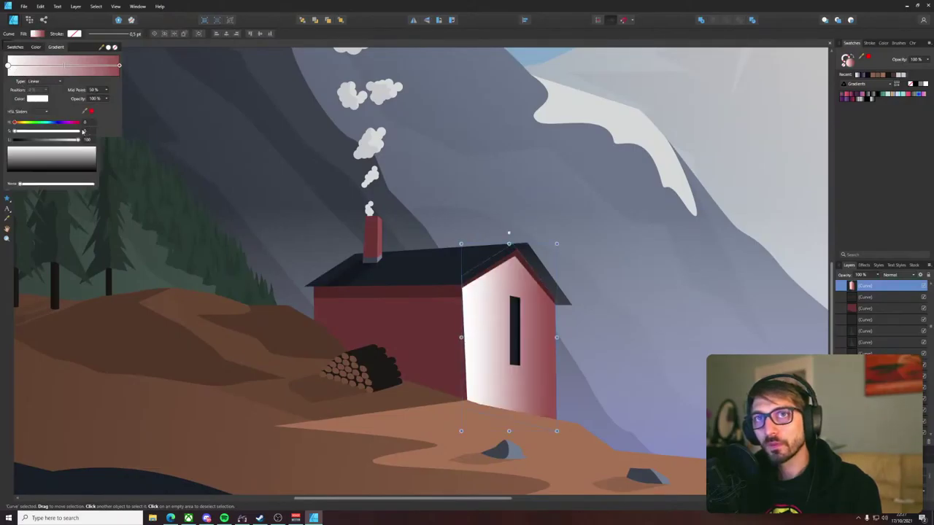
pyautogui.moveTo(69, 125); pyautogui.dragTo(22, 123)
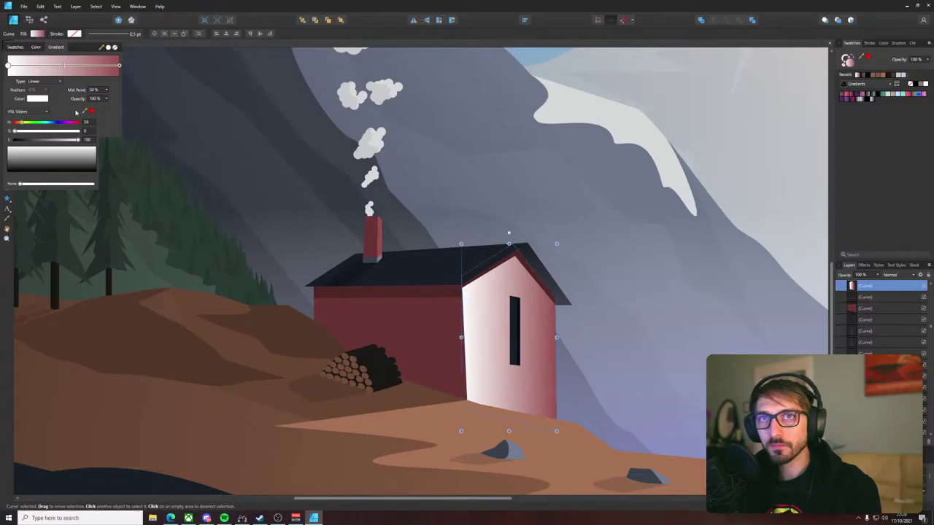
pyautogui.click(8, 66)
pyautogui.click(37, 99)
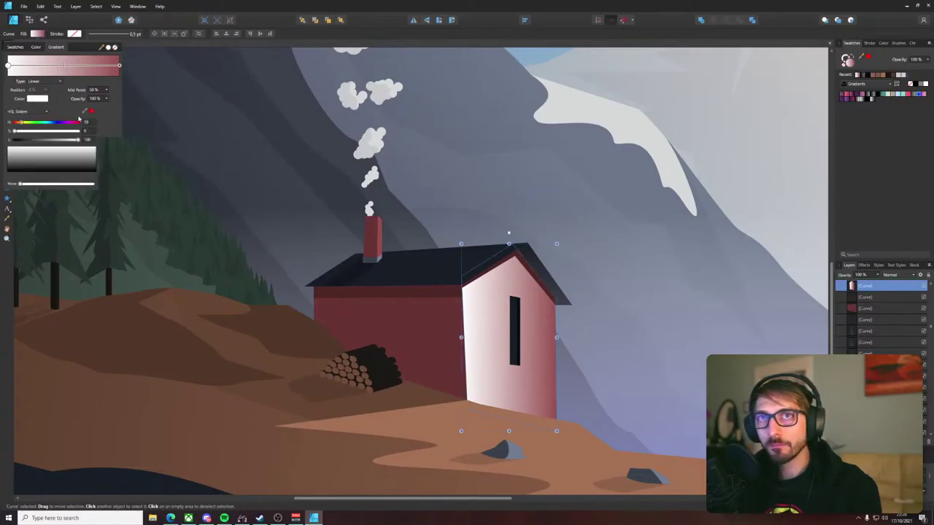
pyautogui.click(26, 122)
pyautogui.moveTo(26, 131); pyautogui.dragTo(49, 142)
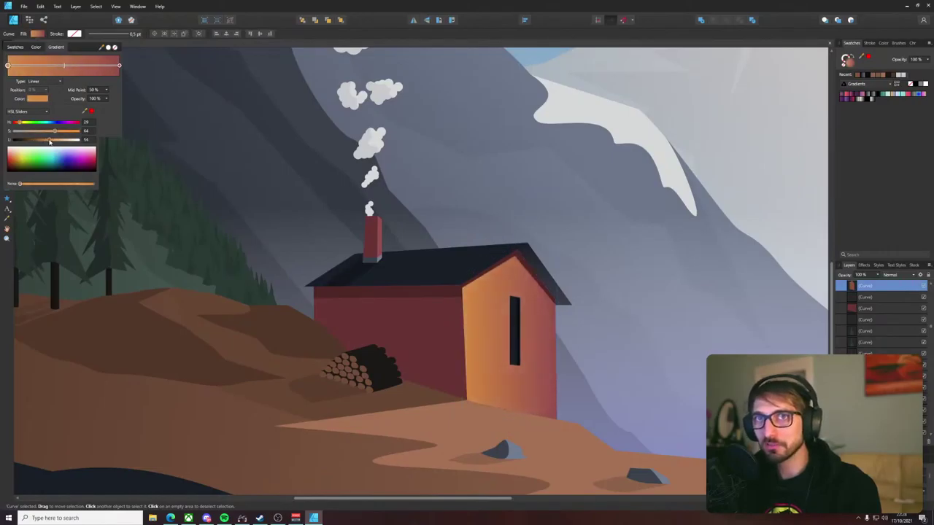
# - Redraw the front wall's gradient horizontally so the orange sits at the wall's outer edge, then check it against the whole illustration
pyautogui.press('g')
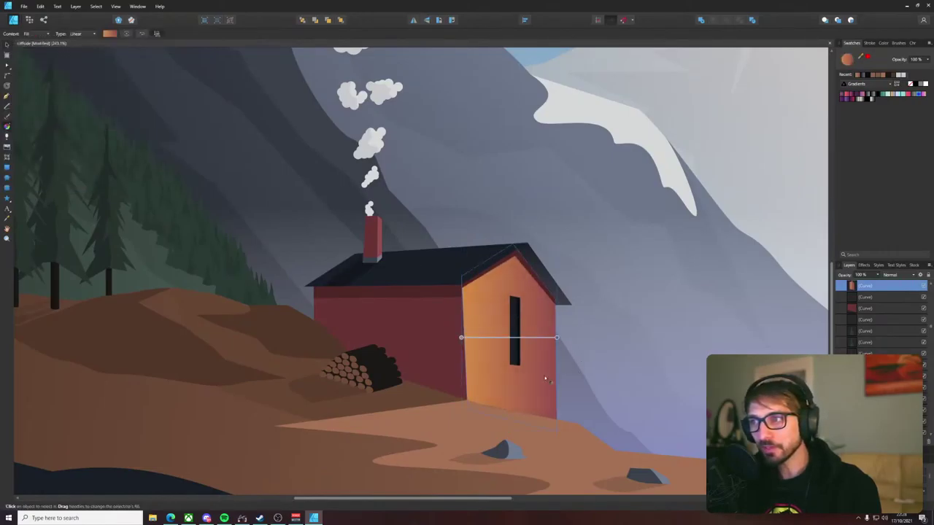
pyautogui.moveTo(553, 381); pyautogui.dragTo(470, 369)
pyautogui.moveTo(598, 375); pyautogui.dragTo(620, 375)
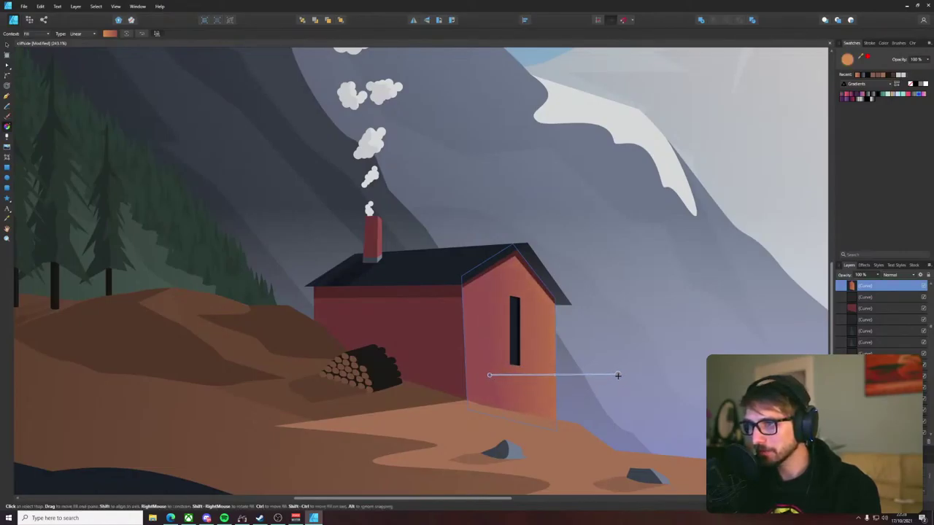
pyautogui.press('v')
pyautogui.click(644, 320)
pyautogui.scroll(-5, 645, 320)
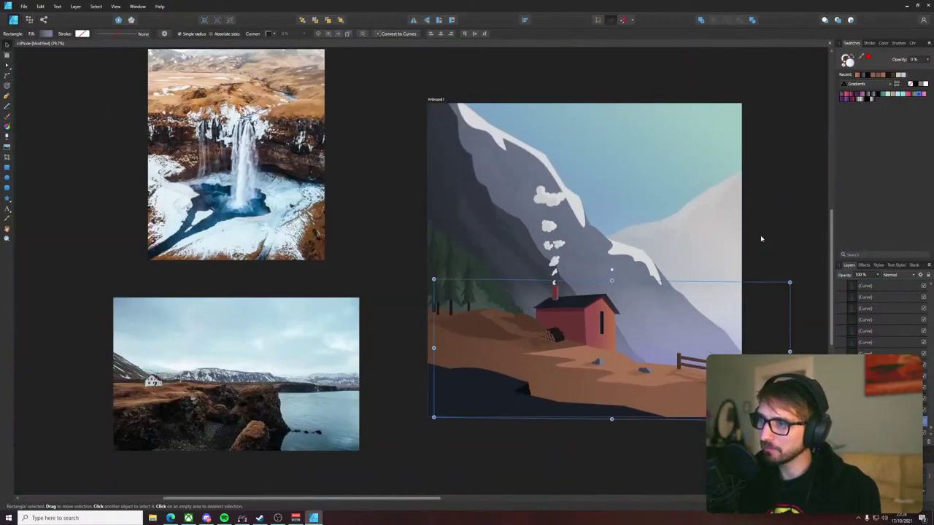
pyautogui.scroll(6, 616, 340)
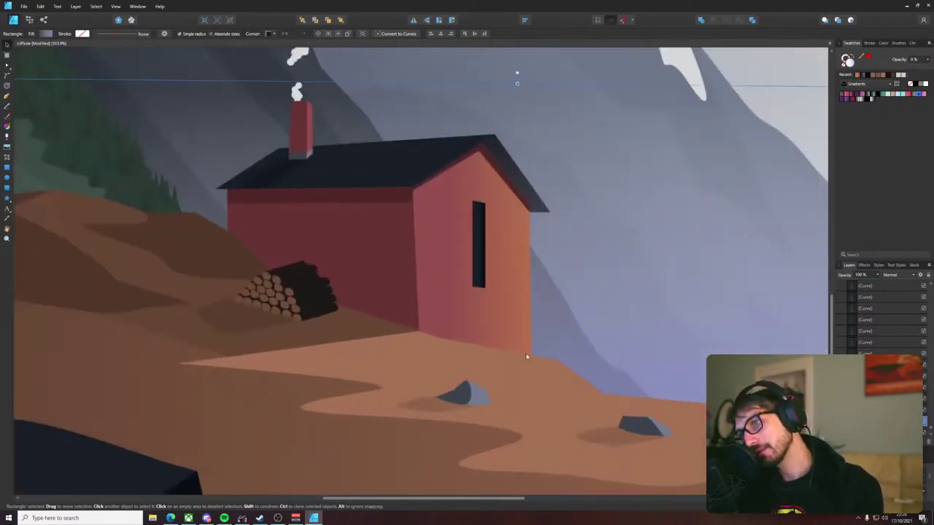
# - Recolour the orange stop of the front wall's gradient blue-purple to match the mist
pyautogui.click(526, 355)
pyautogui.click(36, 33)
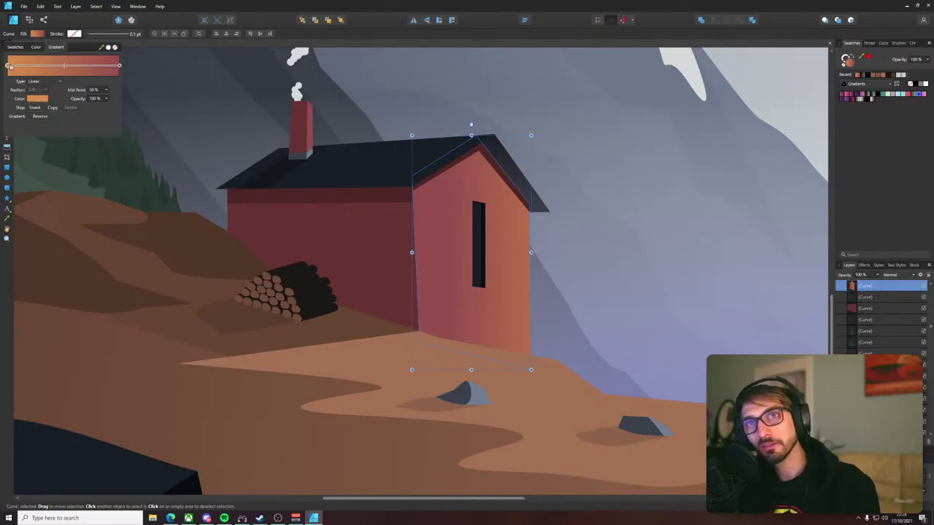
pyautogui.click(39, 98)
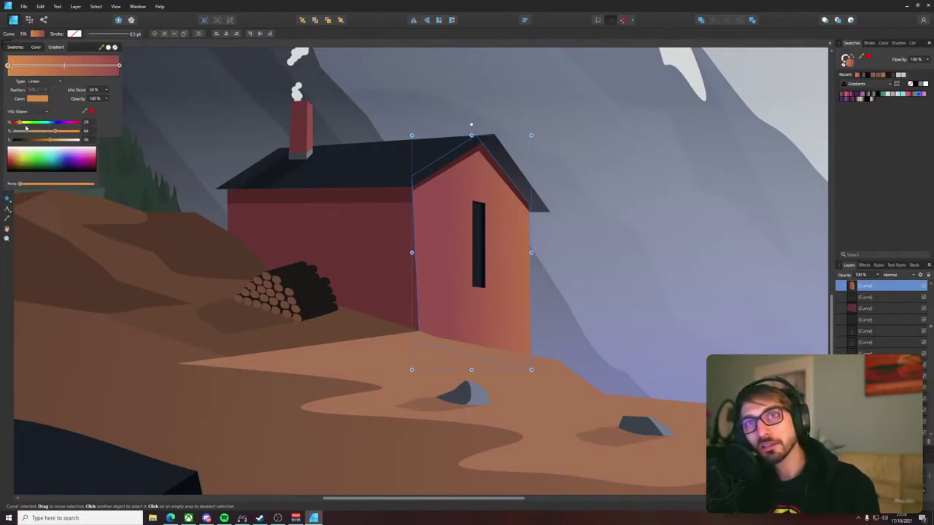
pyautogui.moveTo(21, 124); pyautogui.dragTo(49, 133)
# - Try a shorter horizontal gradient on the front wall, running from the mist beyond the outer edge to around the window
pyautogui.press('g')
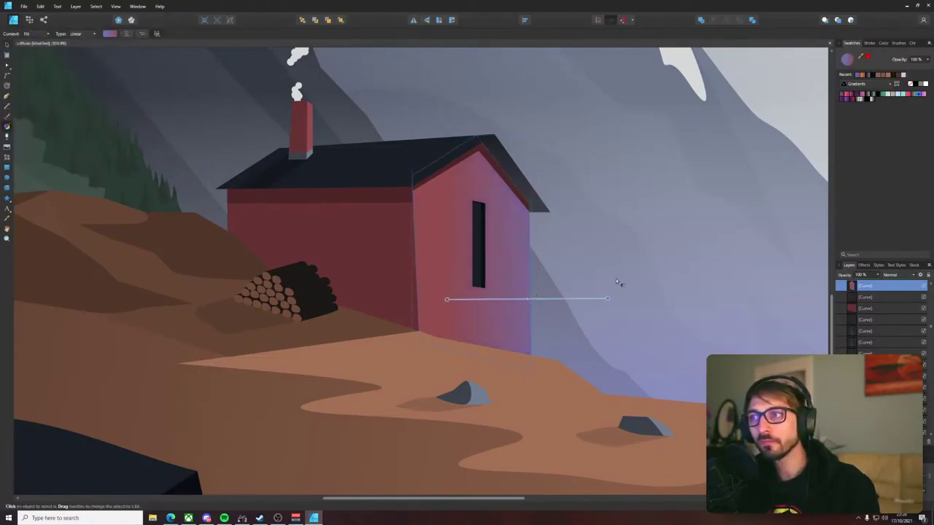
pyautogui.moveTo(615, 278); pyautogui.dragTo(490, 277)
pyautogui.press('v')
pyautogui.click(584, 326)
pyautogui.scroll(-5, 583, 326)
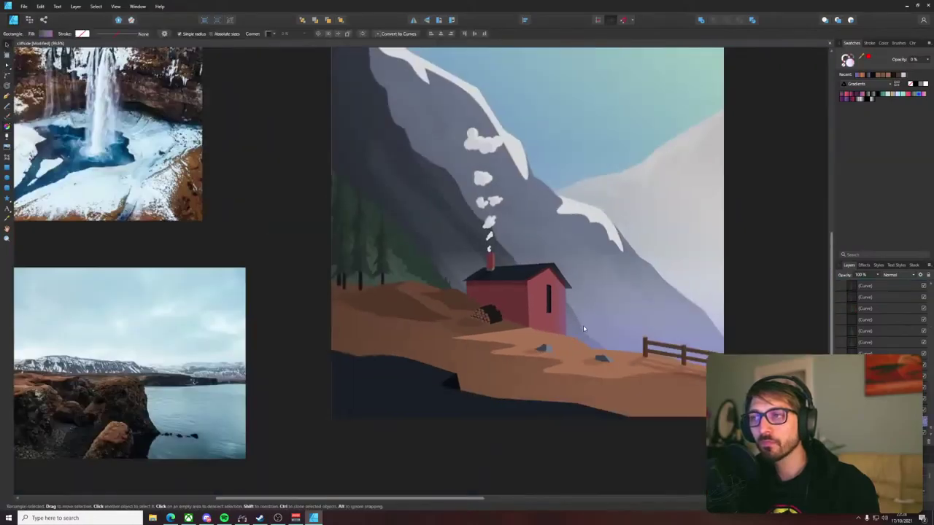
pyautogui.scroll(5, 593, 306)
# - Stretch the front wall's gradient from just before the window to far beyond the outer edge for a softer purple tint, and deselect the wall
pyautogui.press('g')
pyautogui.moveTo(500, 313); pyautogui.dragTo(592, 315)
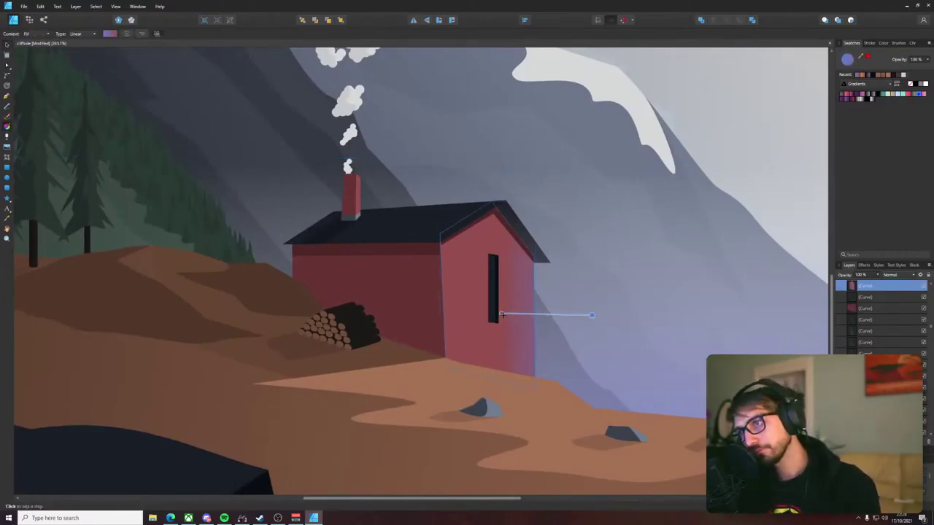
pyautogui.moveTo(500, 314); pyautogui.dragTo(483, 312)
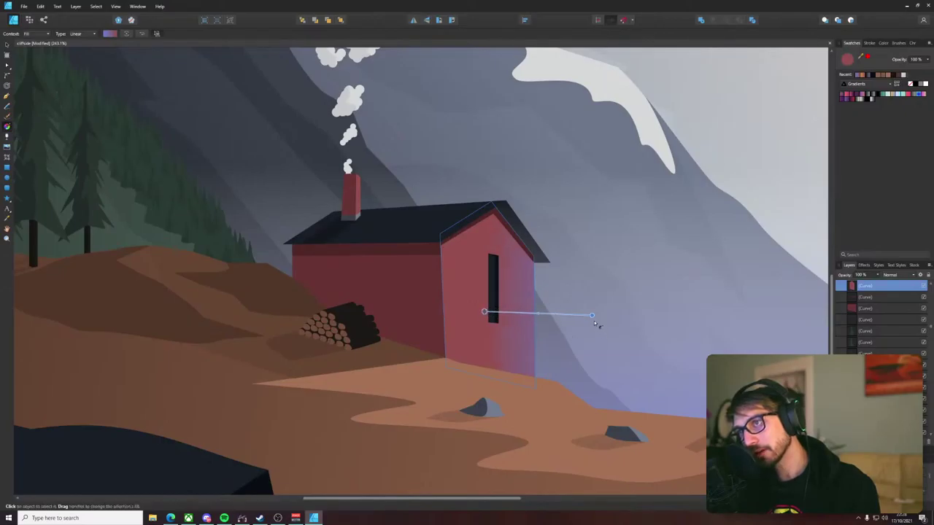
pyautogui.moveTo(591, 315); pyautogui.dragTo(644, 319)
pyautogui.press('v')
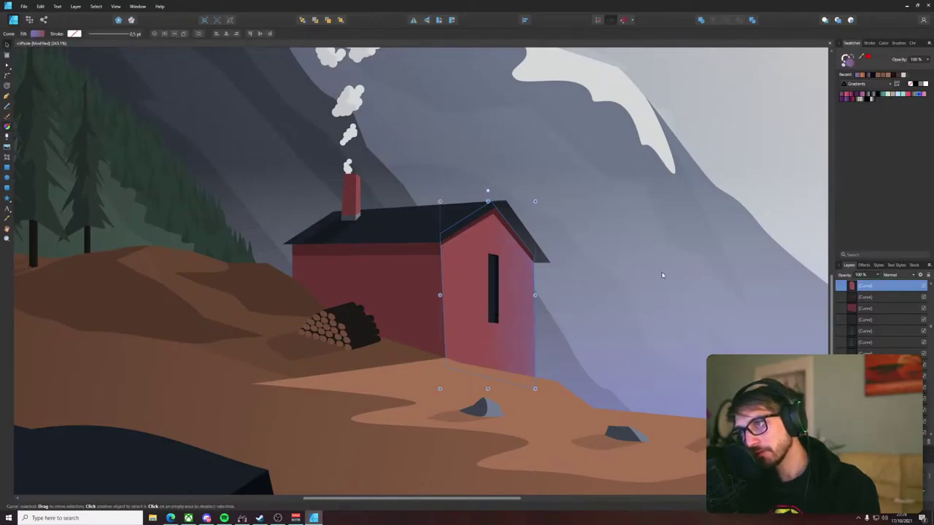
pyautogui.click(663, 274)
pyautogui.scroll(-5, 662, 275)
pyautogui.click(757, 216)
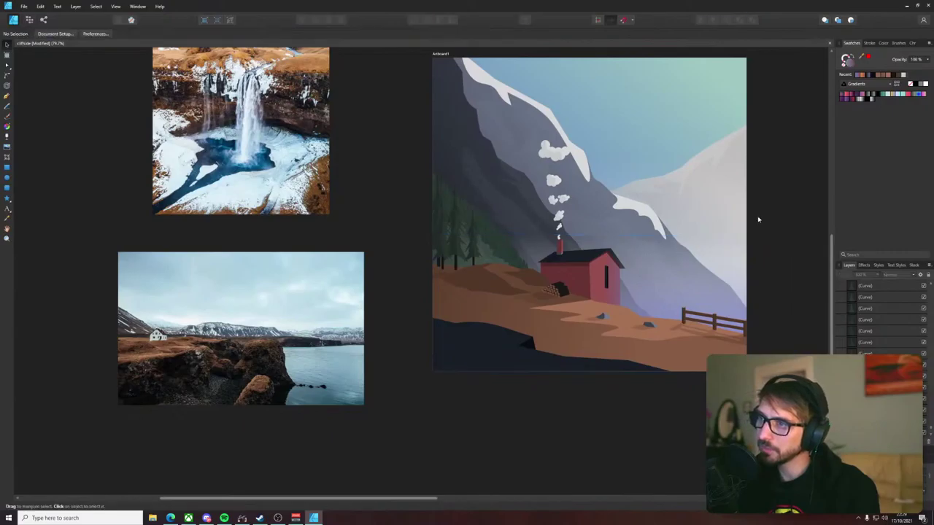
# - Draw a straight, slightly slanted plank line down the front wall near the cabin's corner, from the roof edge to the ground
pyautogui.scroll(5, 679, 277)
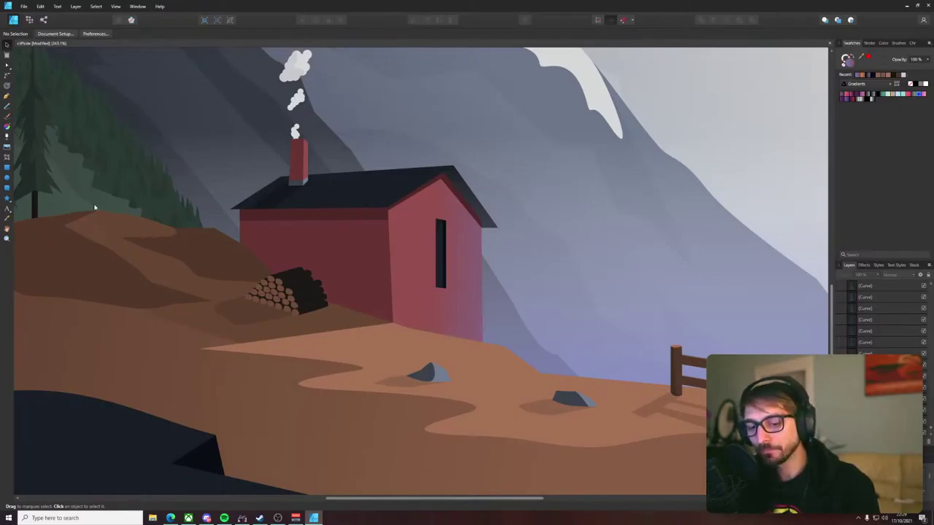
pyautogui.press('p')
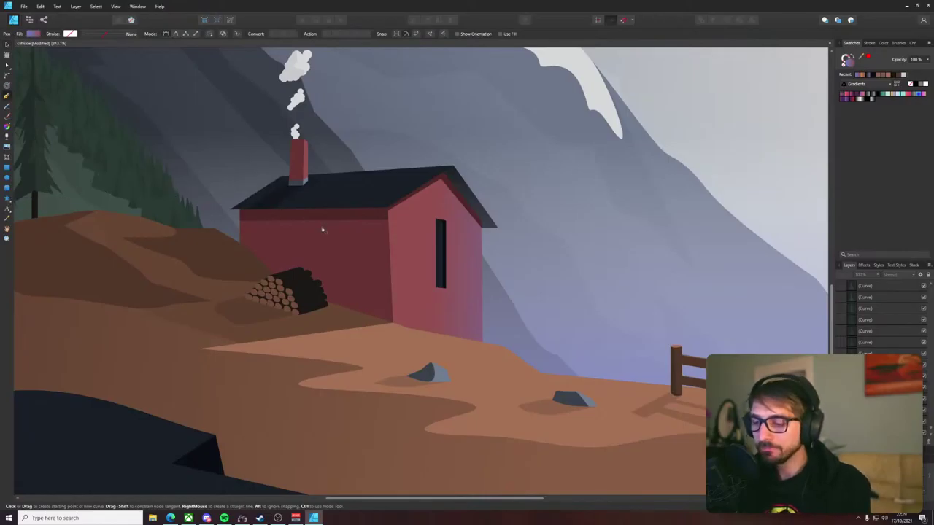
pyautogui.scroll(4, 321, 224)
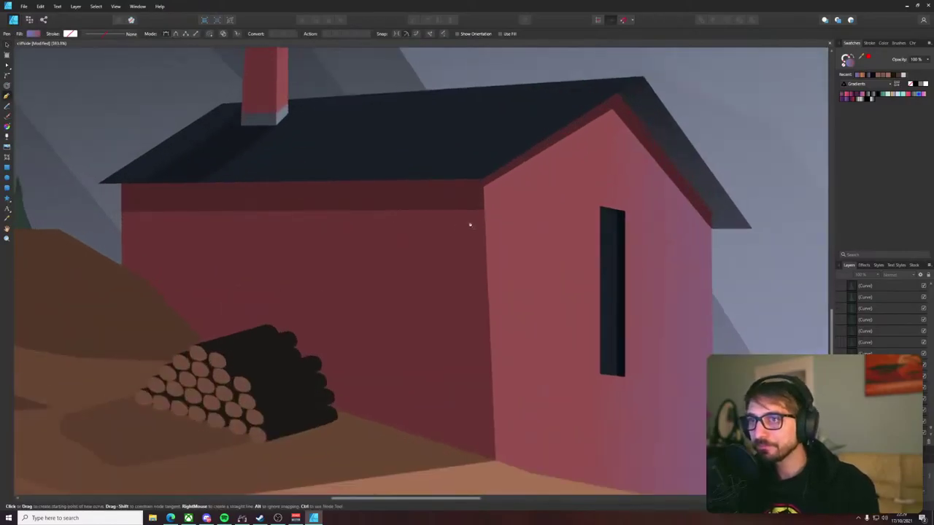
pyautogui.click(504, 167)
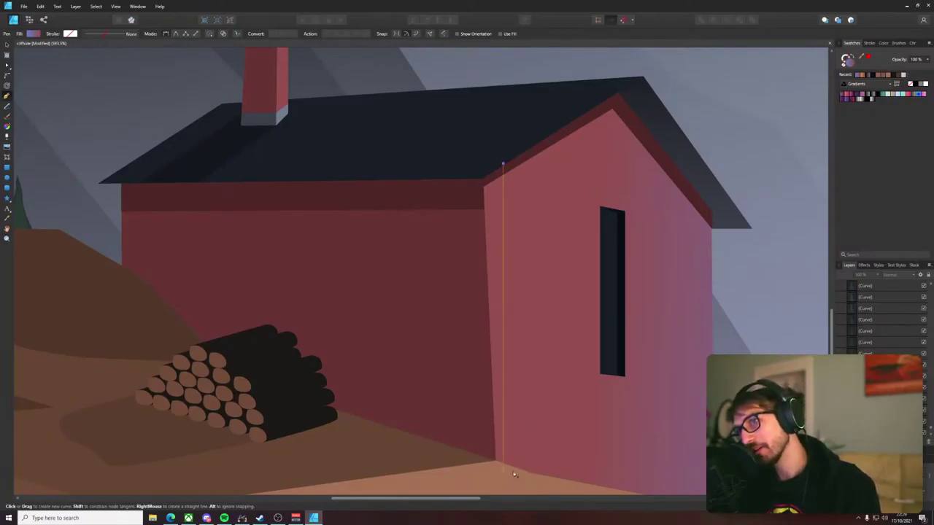
pyautogui.click(524, 480)
pyautogui.press('v')
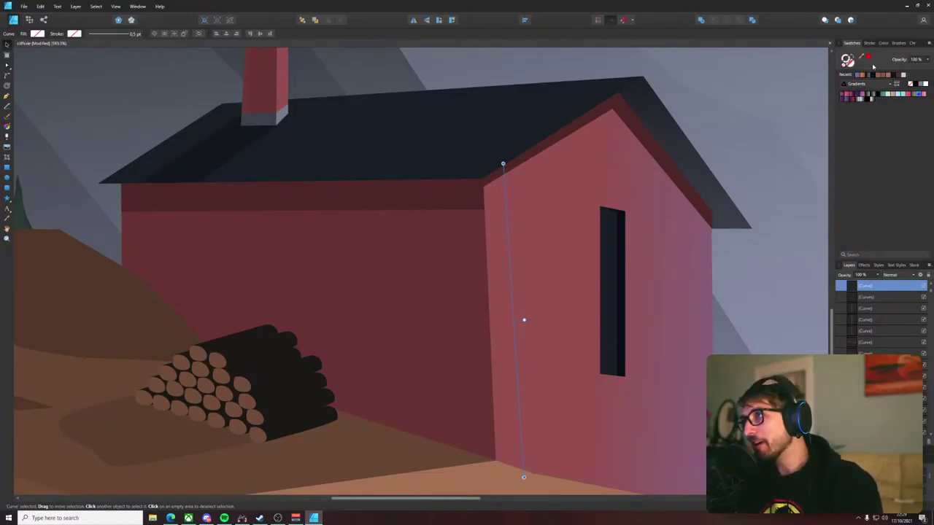
# - Stroke the plank line with a dark colour sampled from the window, reduce its saturation and set its lightness to 15
pyautogui.moveTo(859, 67); pyautogui.dragTo(622, 218)
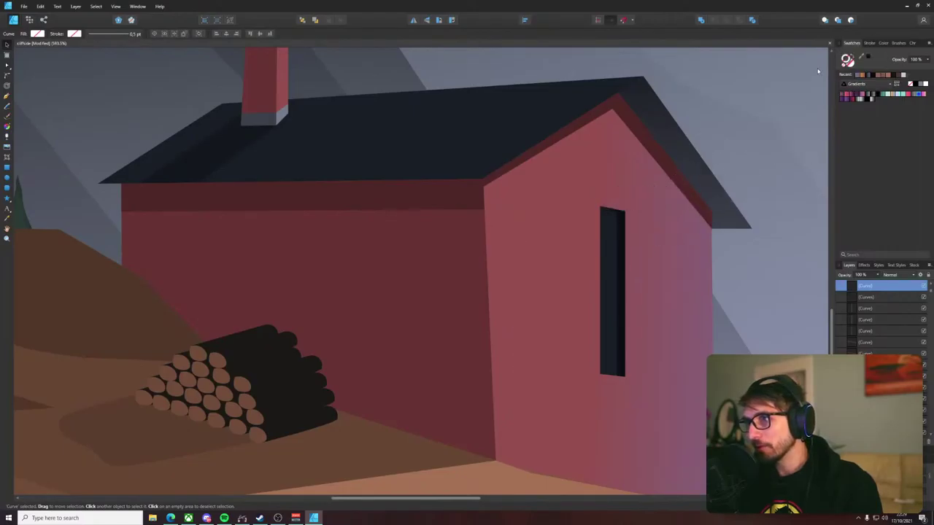
pyautogui.click(868, 57)
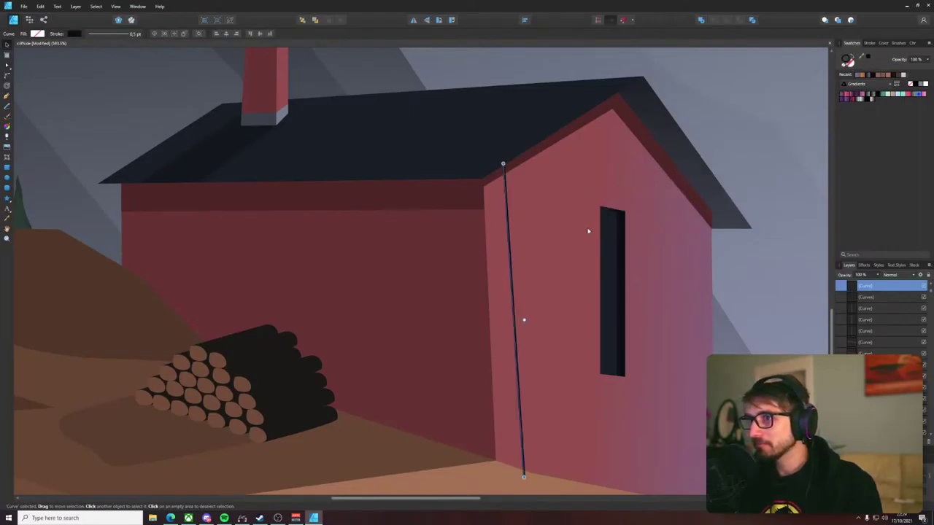
pyautogui.doubleClick(849, 63)
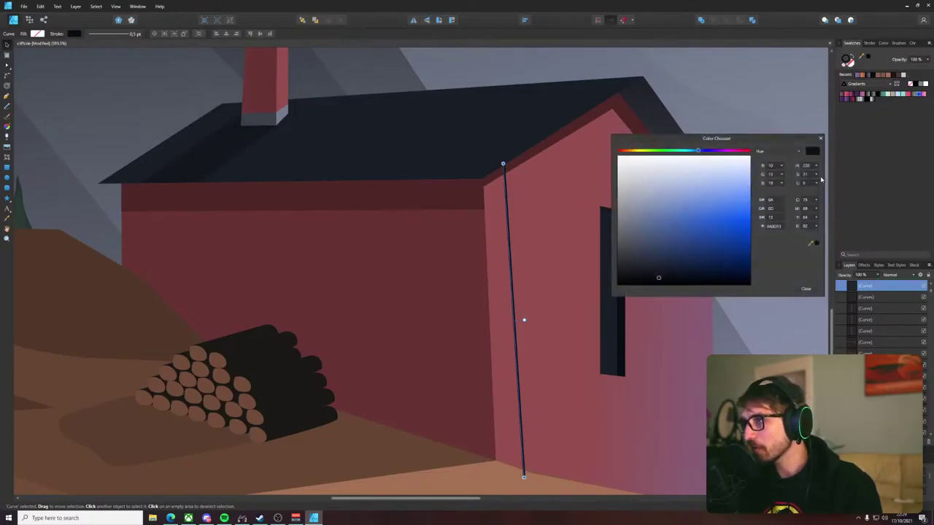
pyautogui.click(817, 183)
pyautogui.click(816, 189)
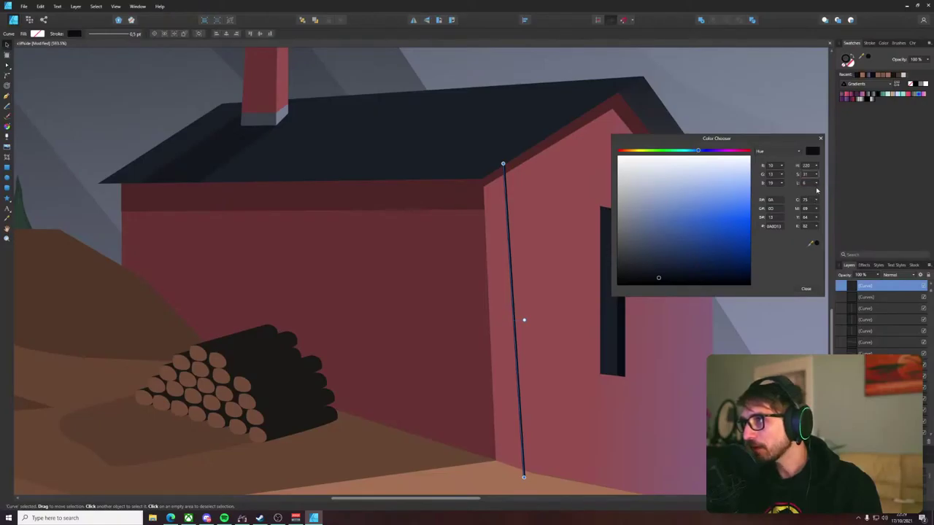
pyautogui.click(816, 183)
pyautogui.moveTo(817, 191); pyautogui.dragTo(807, 184)
pyautogui.click(817, 175)
pyautogui.click(814, 290)
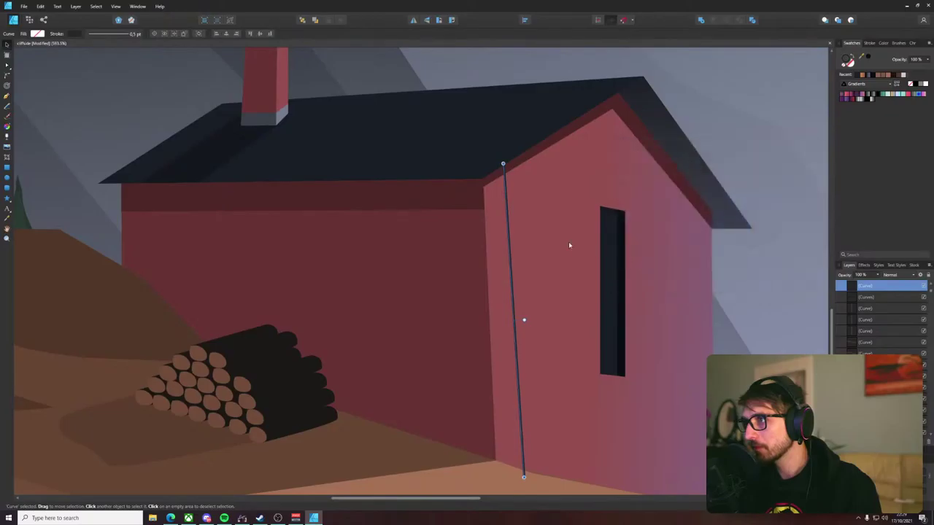
# - Cut the plank line and paste it inside the front wall shape so the wall clips its ends
pyautogui.hotkey('ctrl', 'x')
pyautogui.click(527, 233)
pyautogui.hotkey('ctrl', 'alt', 'v')
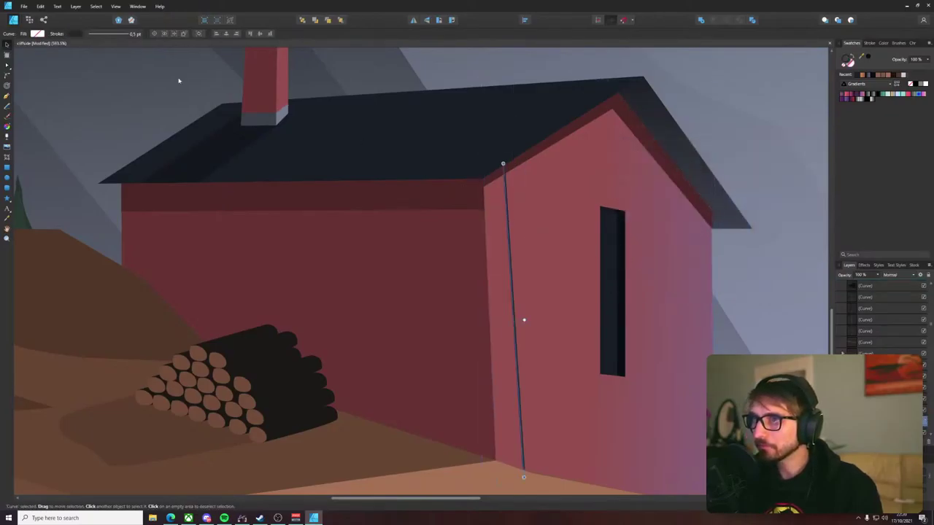
# - Recolour the plank line's stroke with the dark red sampled from the shadow under the eaves, and deselect the line
pyautogui.click(73, 34)
pyautogui.moveTo(113, 48); pyautogui.dragTo(451, 198)
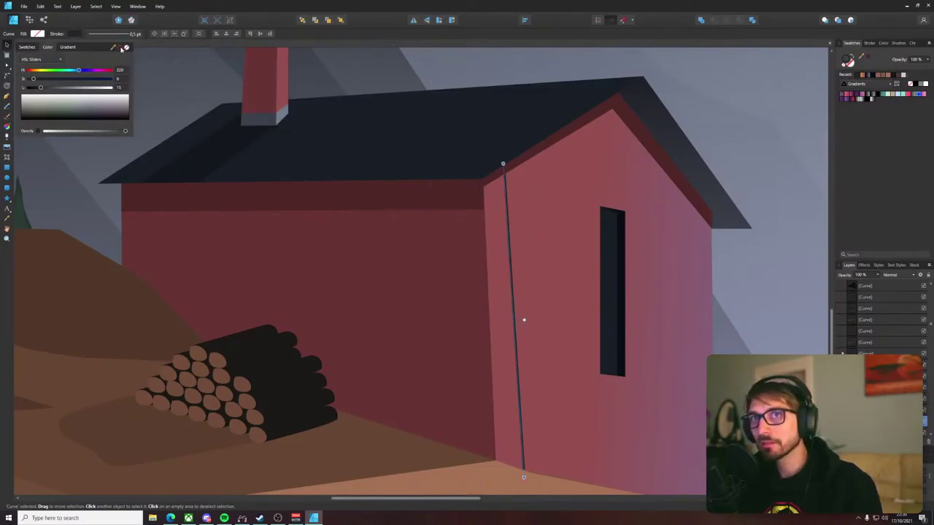
pyautogui.click(125, 48)
pyautogui.click(542, 243)
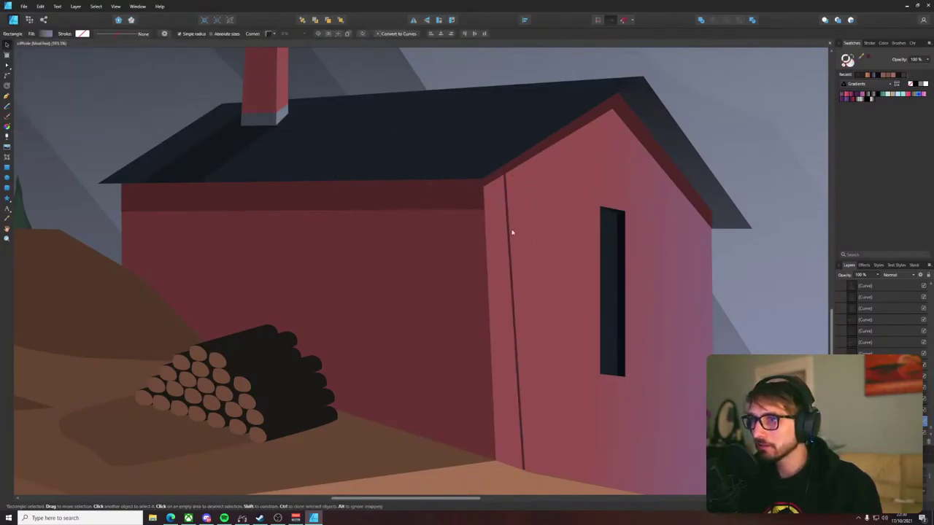
# - Duplicate the front wall's plank line twice toward the window, extending each copy's ends to meet the roof edge and the ground
pyautogui.click(508, 227)
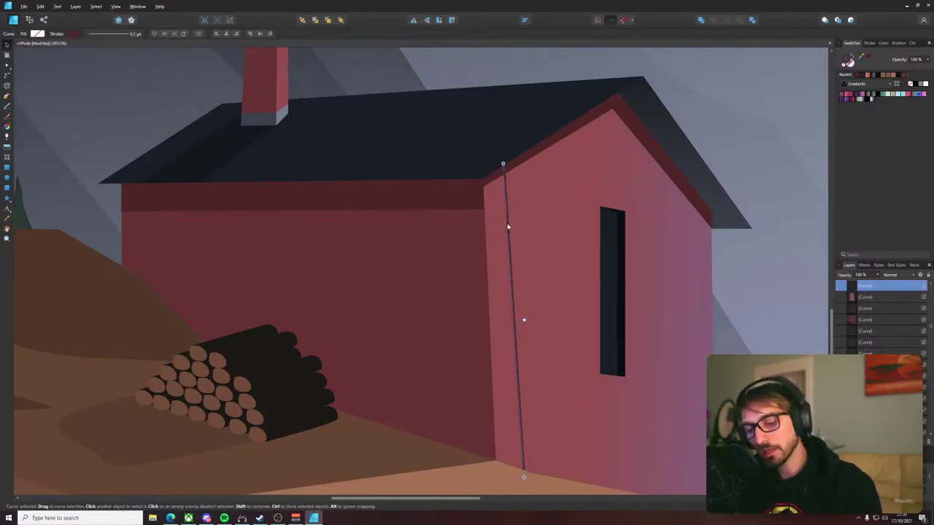
pyautogui.moveTo(508, 227)
pyautogui.mouseDown()
pyautogui.moveTo(531, 225)
pyautogui.moveTo(536, 216)
pyautogui.mouseUp()
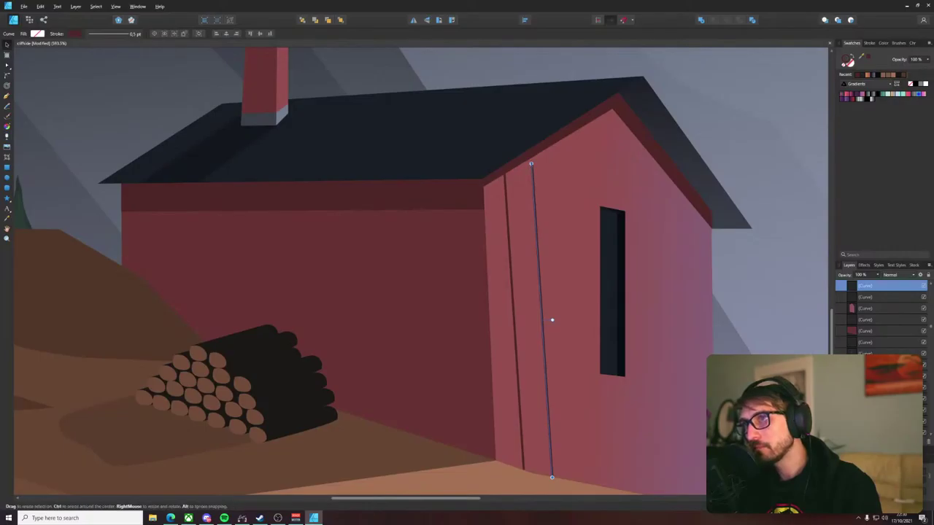
pyautogui.moveTo(531, 167); pyautogui.dragTo(530, 154)
pyautogui.moveTo(551, 476); pyautogui.dragTo(551, 483)
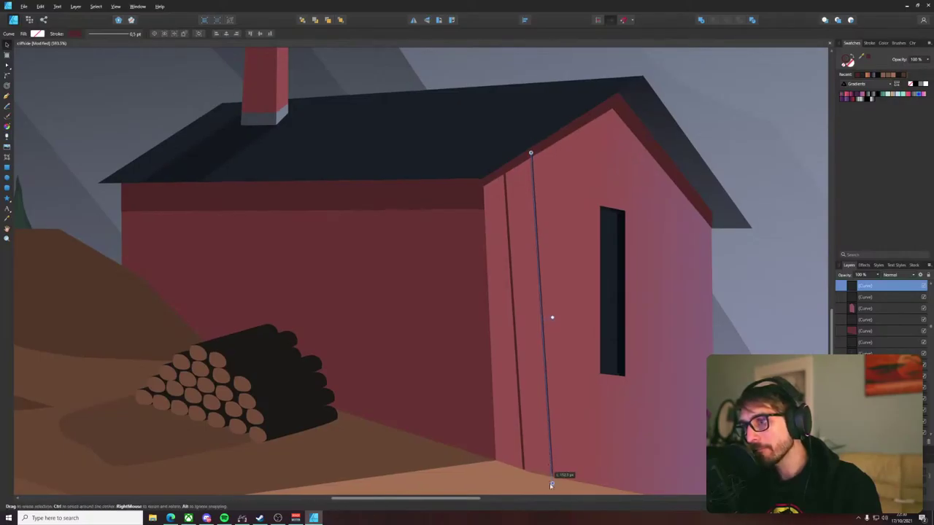
pyautogui.moveTo(550, 390); pyautogui.dragTo(573, 386)
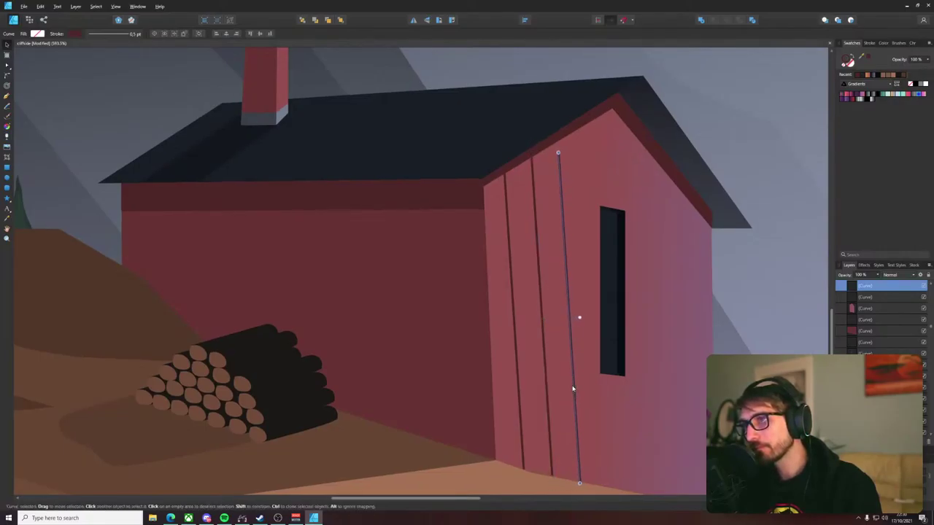
pyautogui.press('a')
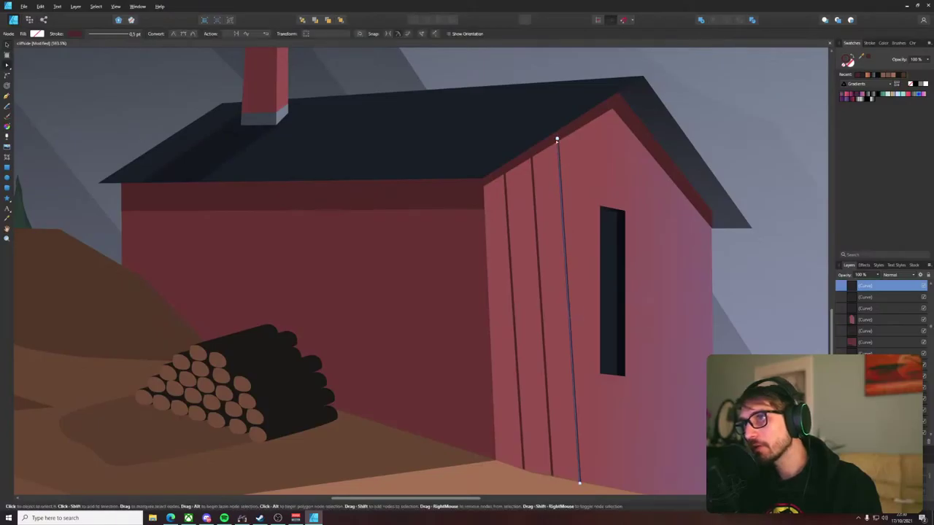
pyautogui.moveTo(557, 153); pyautogui.dragTo(560, 137)
pyautogui.press('v')
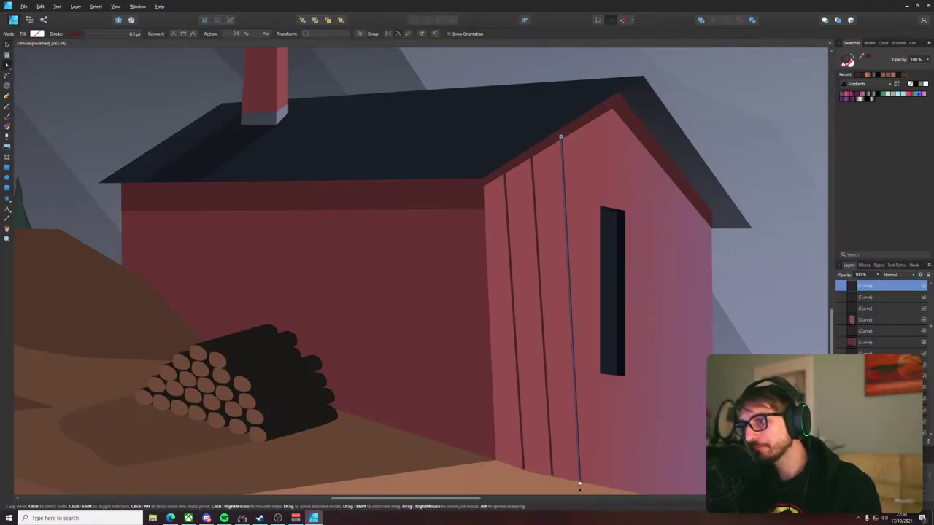
# - Add a fourth plank line along the window's near edge and extend its upper end to the roof edge
pyautogui.moveTo(579, 474); pyautogui.dragTo(610, 474)
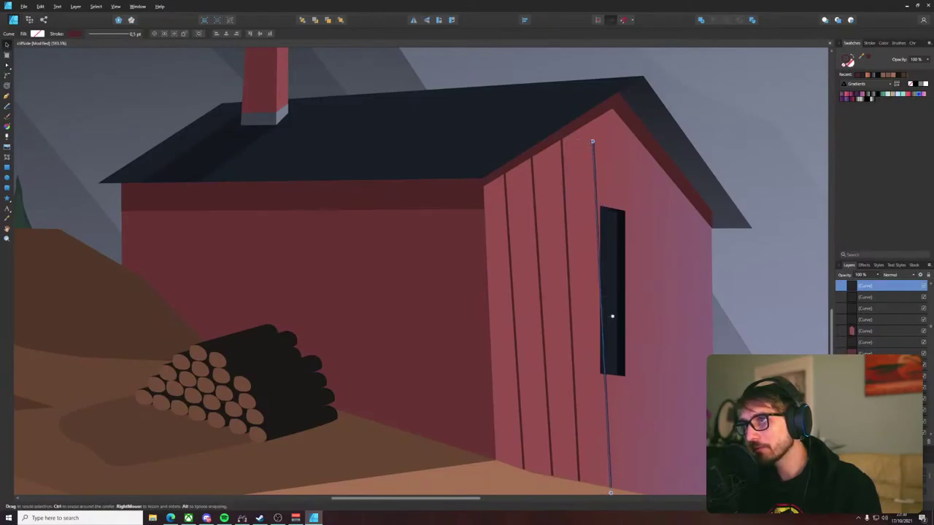
pyautogui.press('a')
pyautogui.moveTo(592, 142); pyautogui.dragTo(601, 104)
# - Shift the lower ends of the four front-wall plank lines slightly toward the cabin's corner, making them steeper
pyautogui.moveTo(537, 429); pyautogui.dragTo(457, 349)
pyautogui.click(443, 393)
pyautogui.click(442, 395)
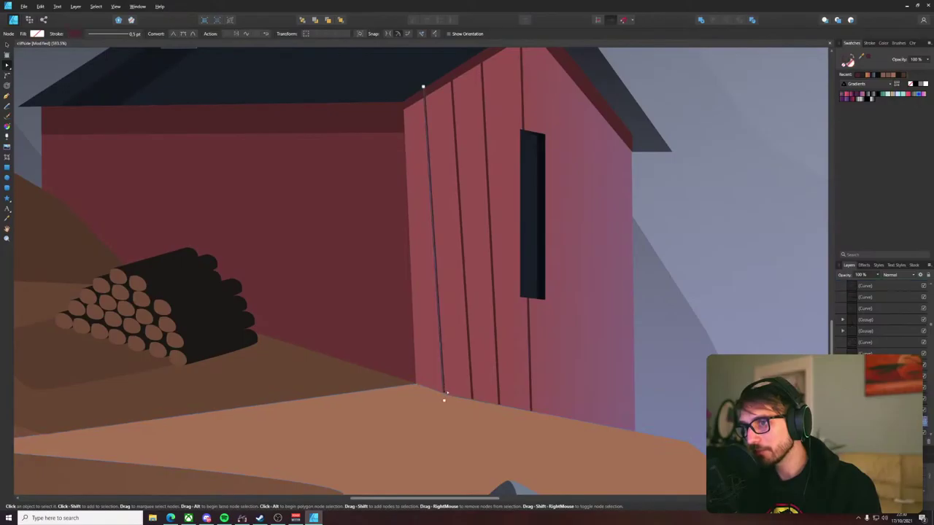
pyautogui.click(465, 399)
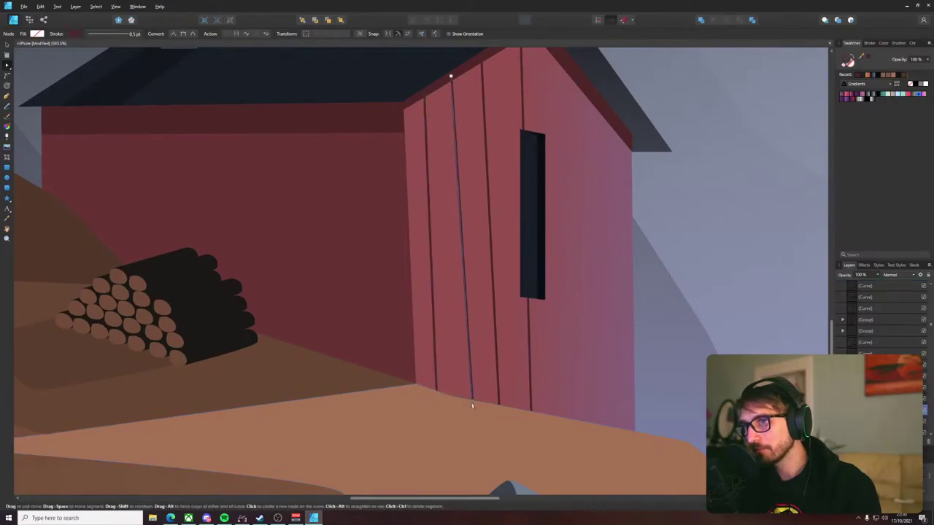
pyautogui.click(497, 400)
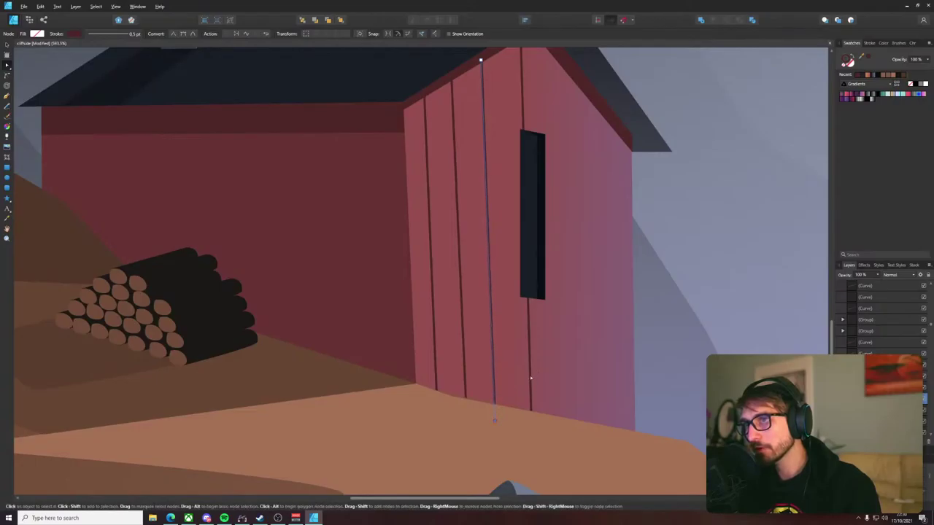
pyautogui.click(531, 378)
pyautogui.moveTo(530, 416); pyautogui.dragTo(523, 419)
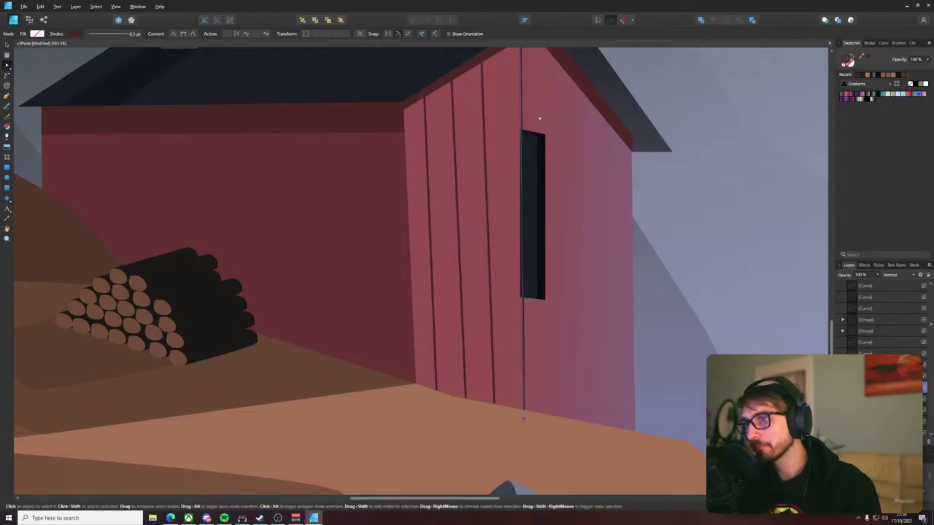
# - Move both ends of the fourth plank line toward the corner so it runs nearly vertical just beside the window
pyautogui.scroll(2, 539, 118)
pyautogui.moveTo(516, 82); pyautogui.dragTo(507, 86)
pyautogui.hotkey('ctrl', 'z')
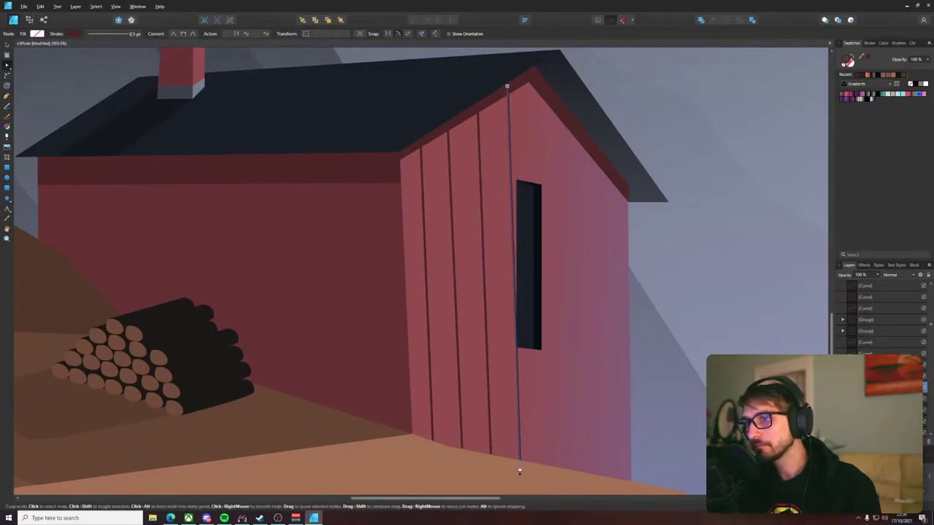
pyautogui.moveTo(520, 469); pyautogui.dragTo(511, 478)
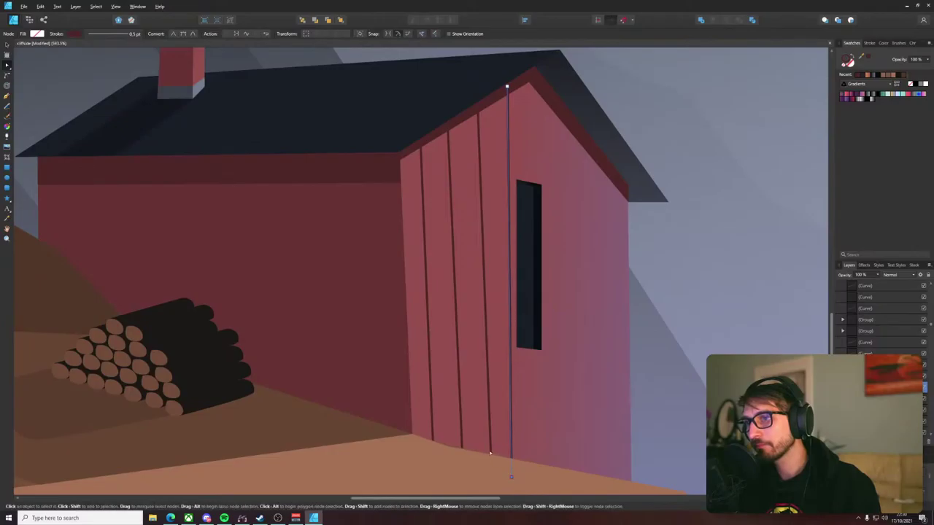
# - Delete the third plank line and move the second one midway between the first line and the one beside the window
pyautogui.click(492, 451)
pyautogui.click(491, 449)
pyautogui.press('Delete')
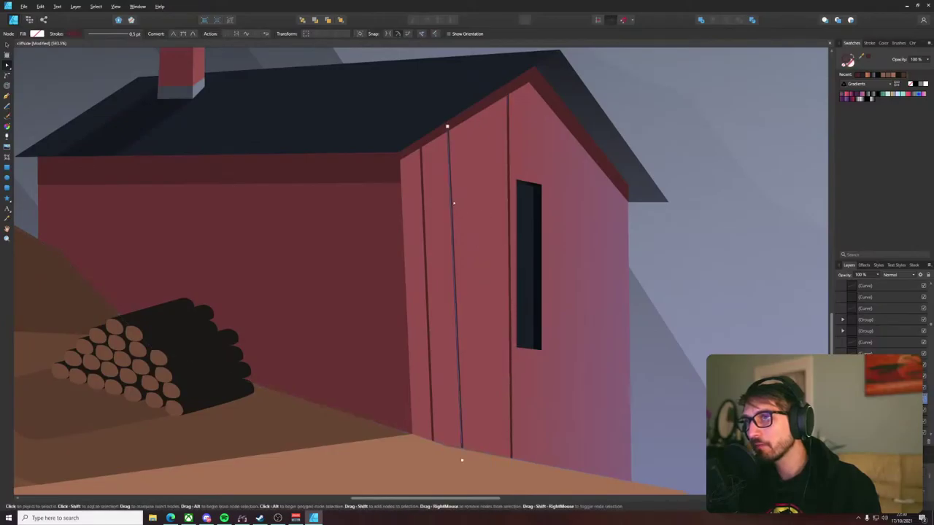
pyautogui.press('v')
pyautogui.moveTo(453, 203); pyautogui.dragTo(463, 198)
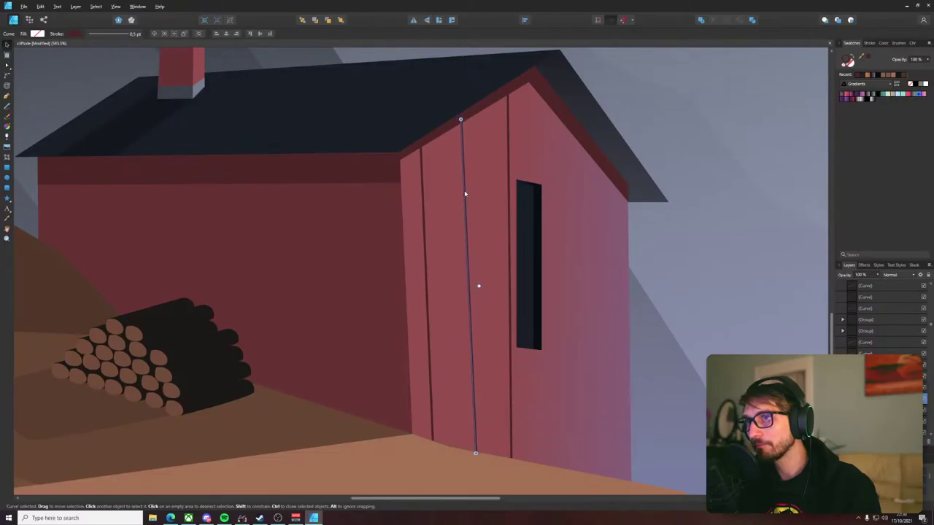
# - Nudge the lower end of the plank line beside the window slightly toward the cabin's corner
pyautogui.click(510, 201)
pyautogui.click(511, 198)
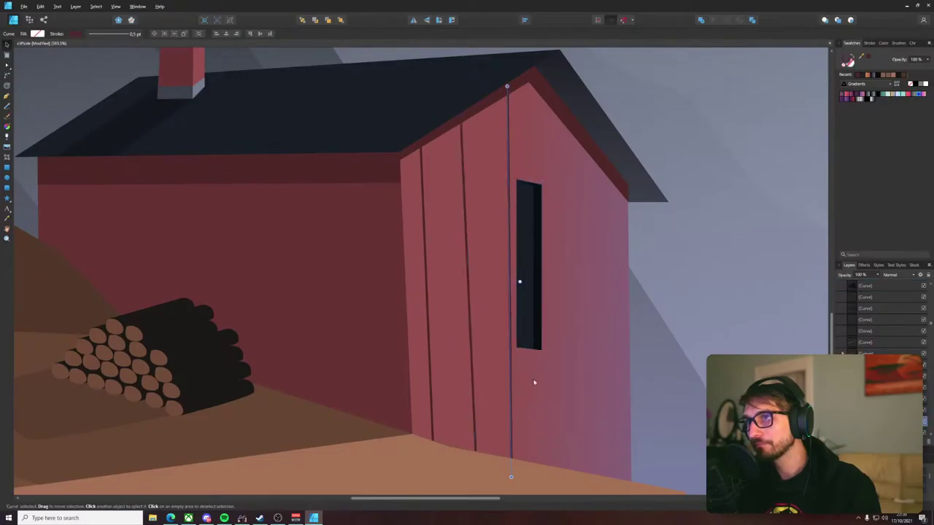
pyautogui.press('a')
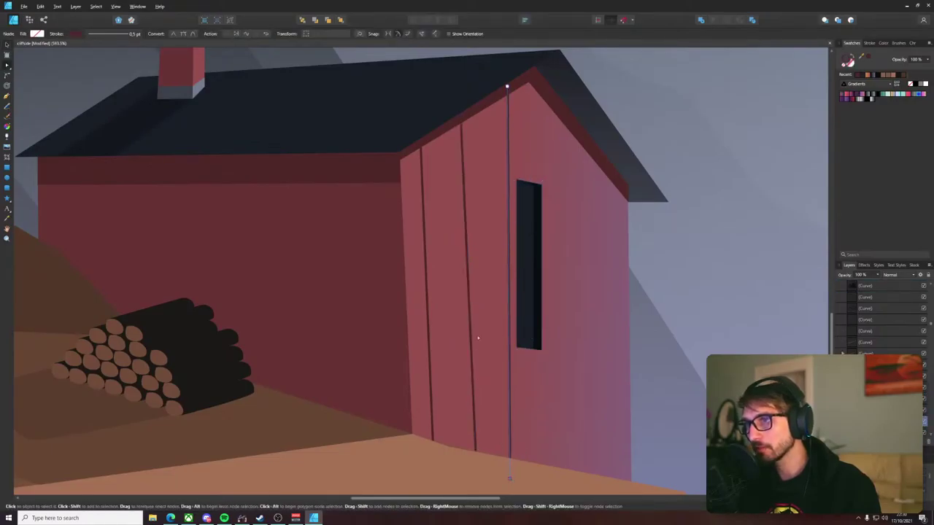
pyautogui.press('v')
# - Tilt the middle plank line's upper end toward the window and place a copy beyond the window, fitted between roof and ground
pyautogui.click(464, 143)
pyautogui.click(461, 142)
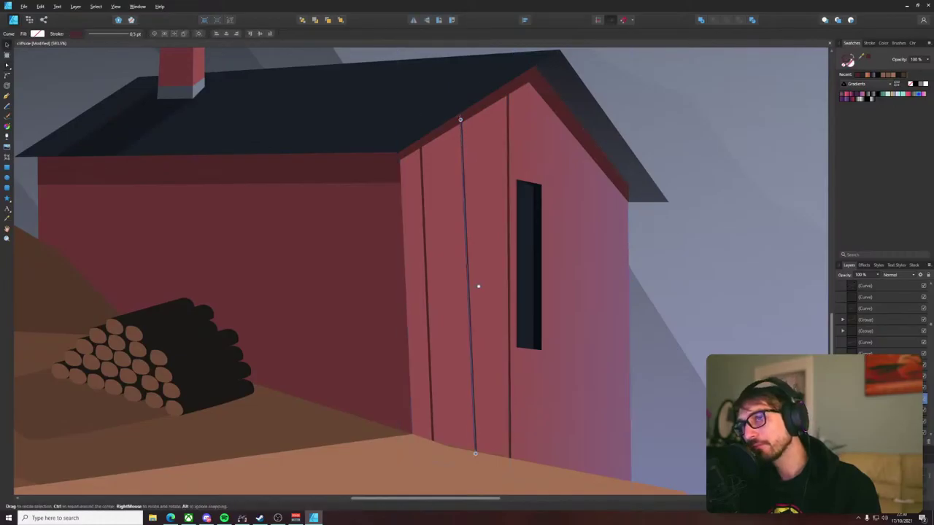
pyautogui.press('a')
pyautogui.moveTo(460, 119)
pyautogui.mouseDown()
pyautogui.moveTo(562, 132)
pyautogui.moveTo(552, 120)
pyautogui.mouseUp()
pyautogui.press('v')
pyautogui.press('a')
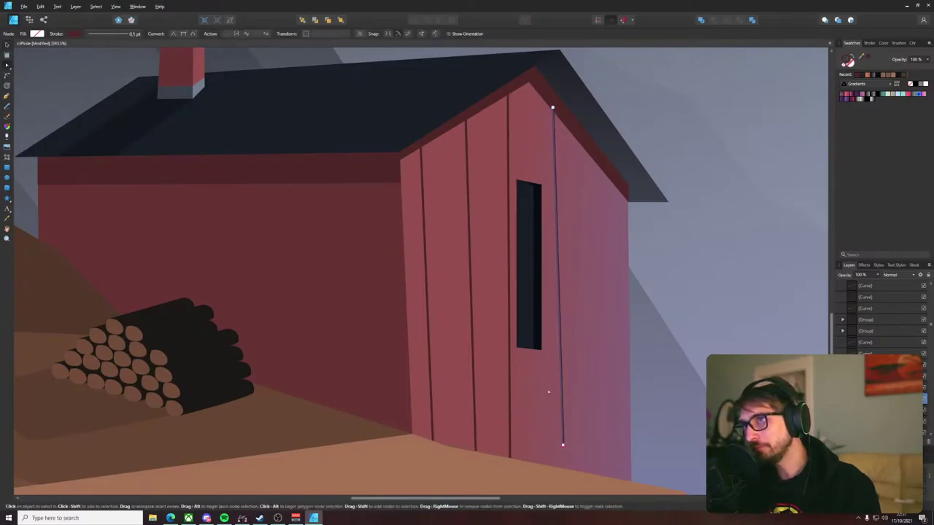
pyautogui.moveTo(562, 444); pyautogui.dragTo(548, 478)
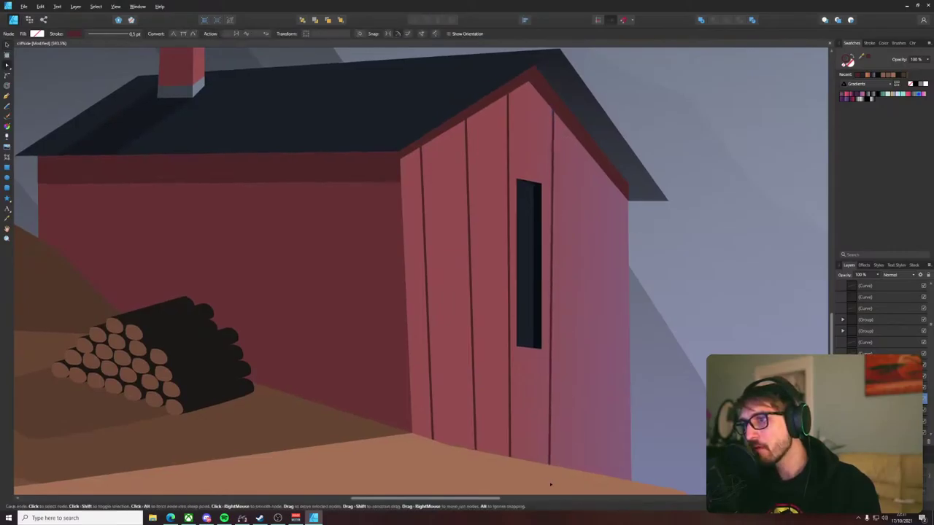
# - Duplicate the plank line twice toward the front wall's far edge, lowering each copy with the roof slope, and deselect
pyautogui.moveTo(594, 371); pyautogui.dragTo(442, 370)
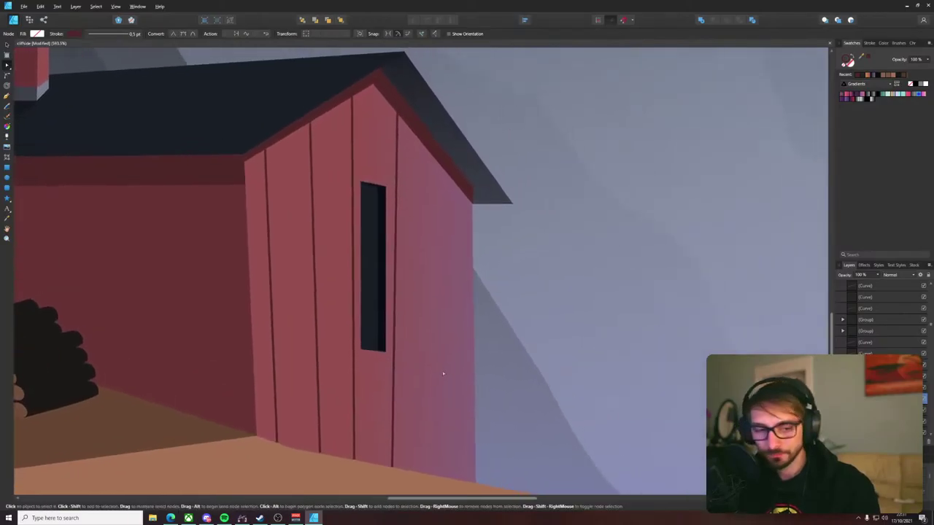
pyautogui.press('v')
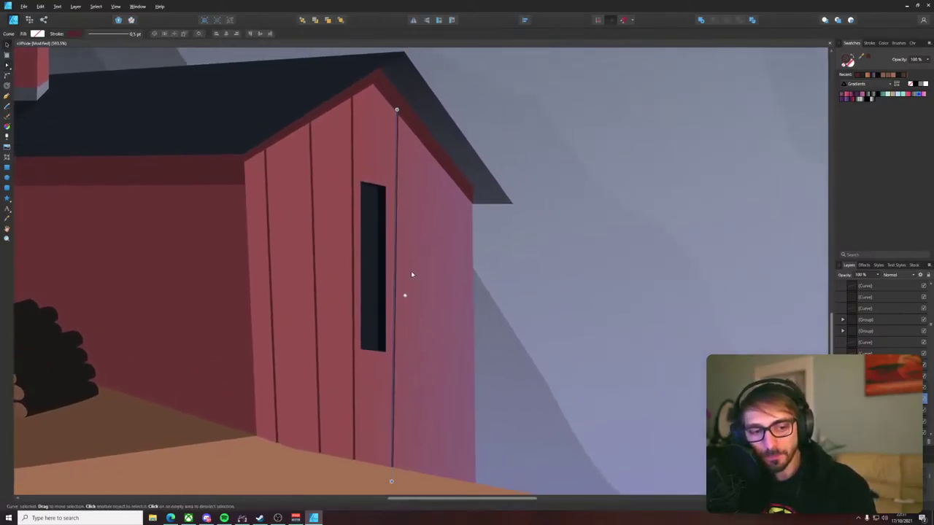
pyautogui.moveTo(395, 249); pyautogui.dragTo(432, 285)
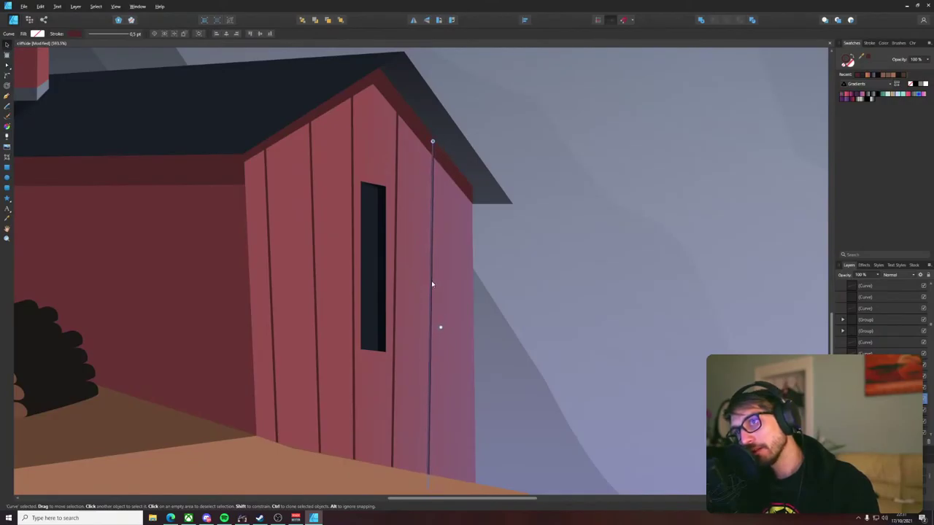
pyautogui.moveTo(431, 284); pyautogui.dragTo(460, 320)
pyautogui.scroll(-10, 462, 319)
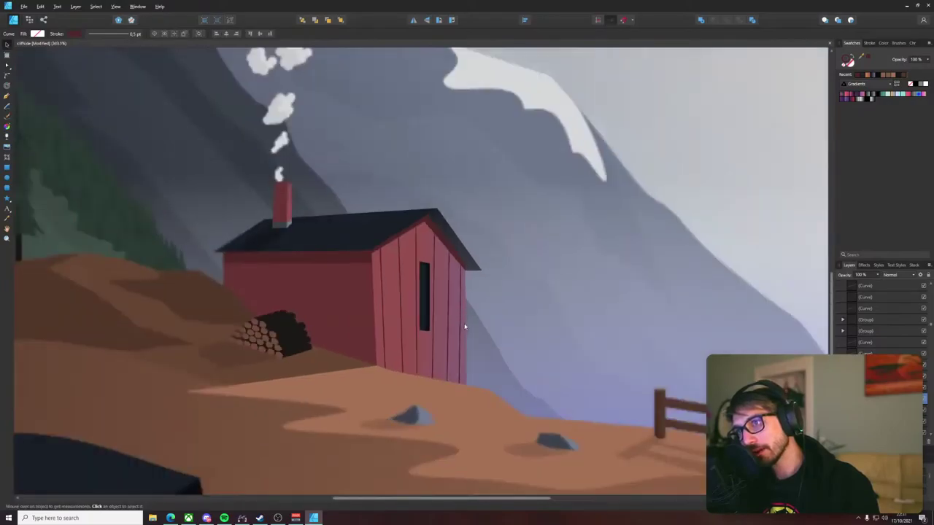
pyautogui.hotkey('ctrl', 'd')
pyautogui.scroll(3, 524, 279)
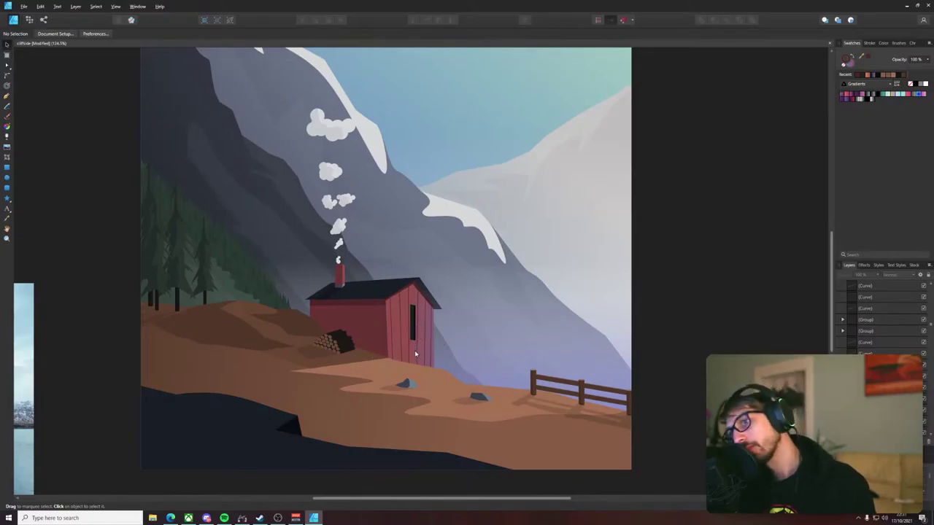
pyautogui.scroll(5, 389, 351)
pyautogui.scroll(2, 389, 351)
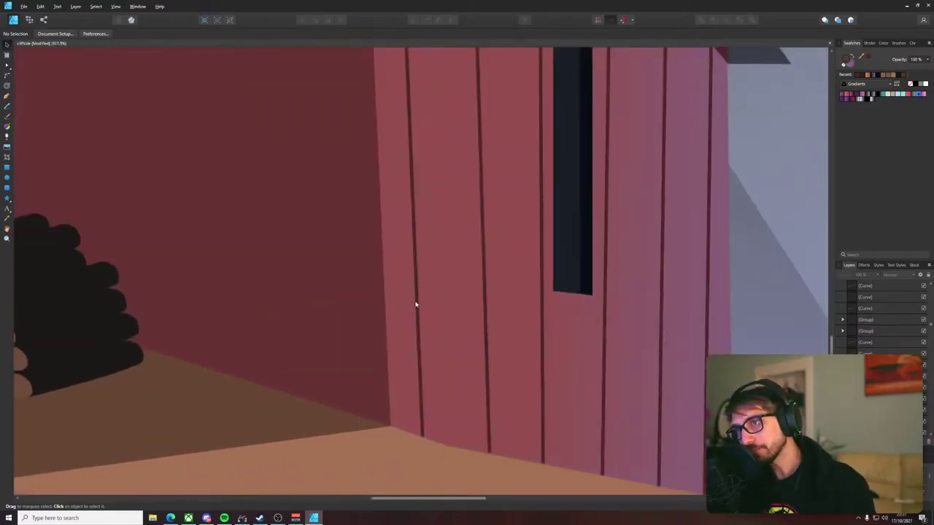
pyautogui.press('a')
pyautogui.scroll(-2, 429, 273)
pyautogui.scroll(2, 423, 321)
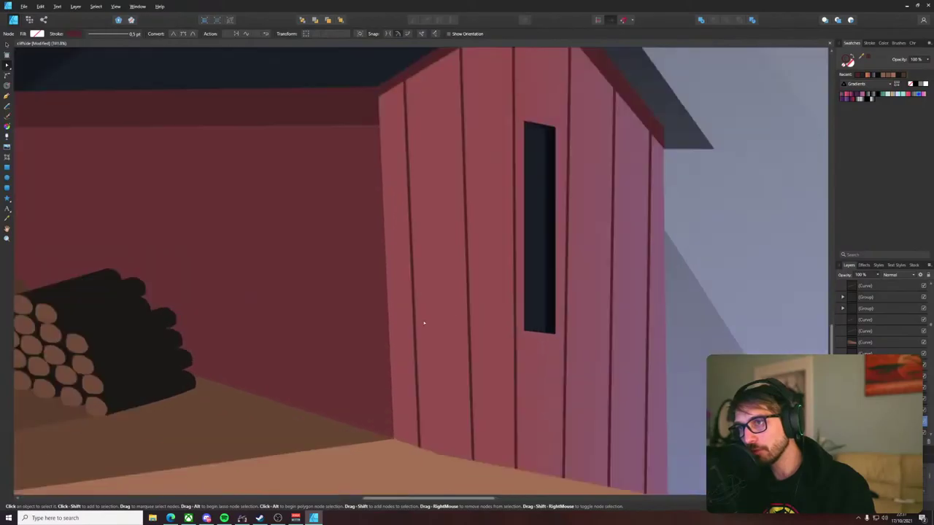
pyautogui.click(413, 317)
pyautogui.moveTo(414, 320); pyautogui.dragTo(384, 343)
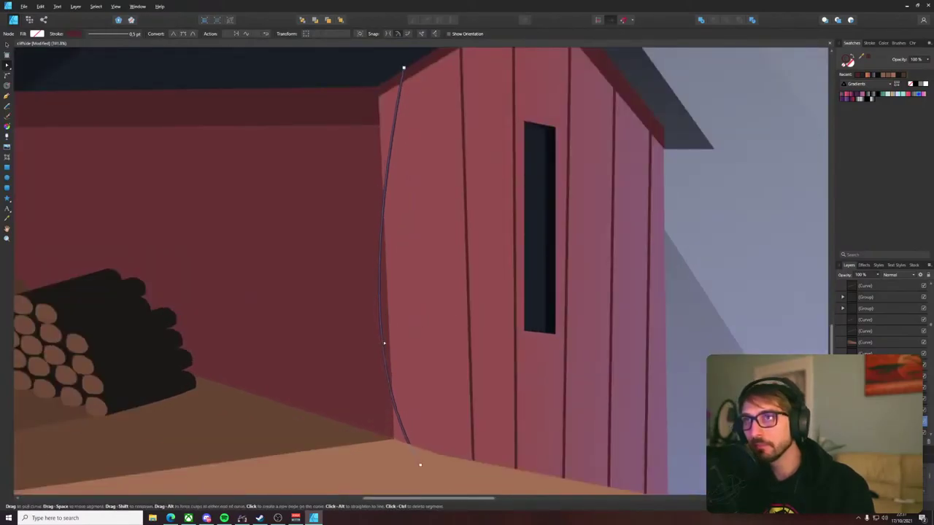
pyautogui.hotkey('ctrl', 'z')
# - Copy the plank line onto the shaded side wall as six spaced lines from the eaves to the ground, and deselect
pyautogui.press('v')
pyautogui.moveTo(413, 304)
pyautogui.mouseDown()
pyautogui.moveTo(363, 324)
pyautogui.moveTo(113, 305)
pyautogui.moveTo(123, 307)
pyautogui.mouseUp()
pyautogui.moveTo(78, 255)
pyautogui.mouseDown()
pyautogui.moveTo(200, 296)
pyautogui.moveTo(167, 281)
pyautogui.moveTo(156, 290)
pyautogui.moveTo(162, 317)
pyautogui.moveTo(165, 309)
pyautogui.moveTo(99, 307)
pyautogui.mouseUp()
pyautogui.scroll(-9, 98, 307)
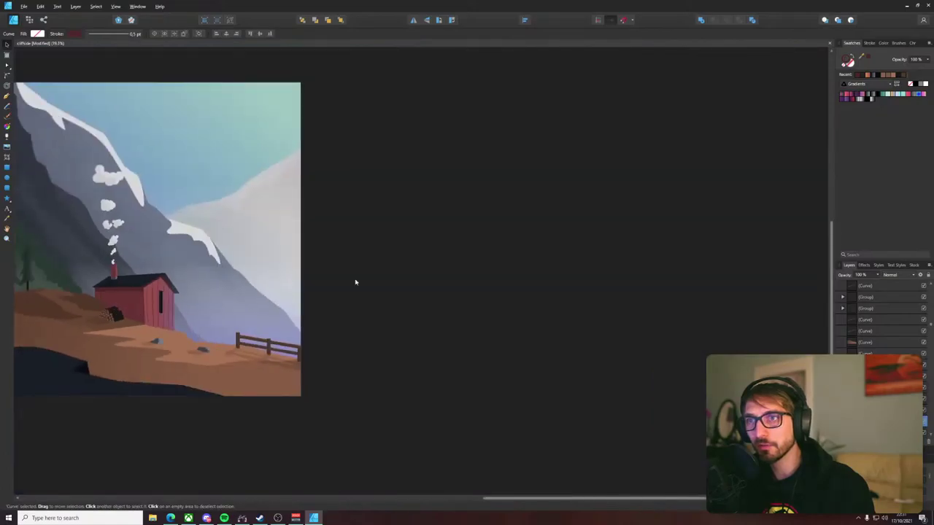
pyautogui.click(375, 279)
pyautogui.moveTo(392, 275); pyautogui.dragTo(510, 339)
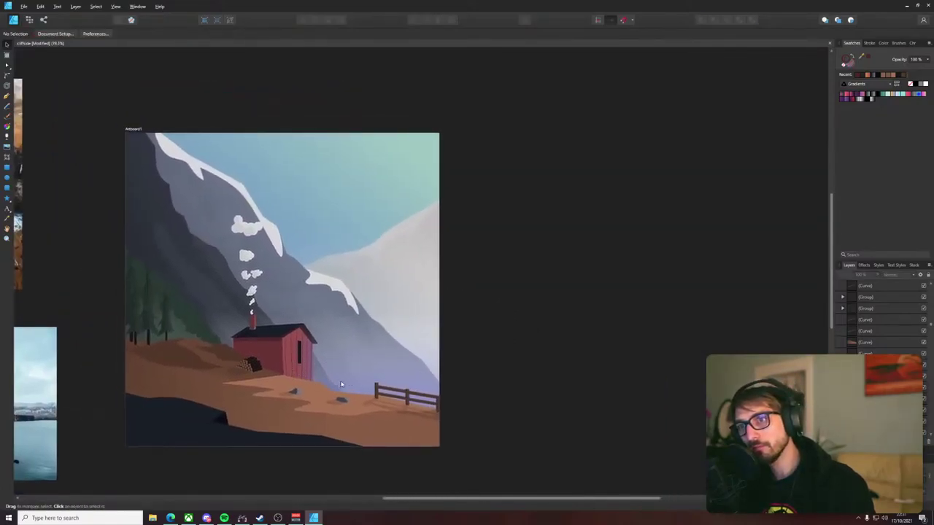
pyautogui.scroll(5, 287, 355)
pyautogui.click(311, 336)
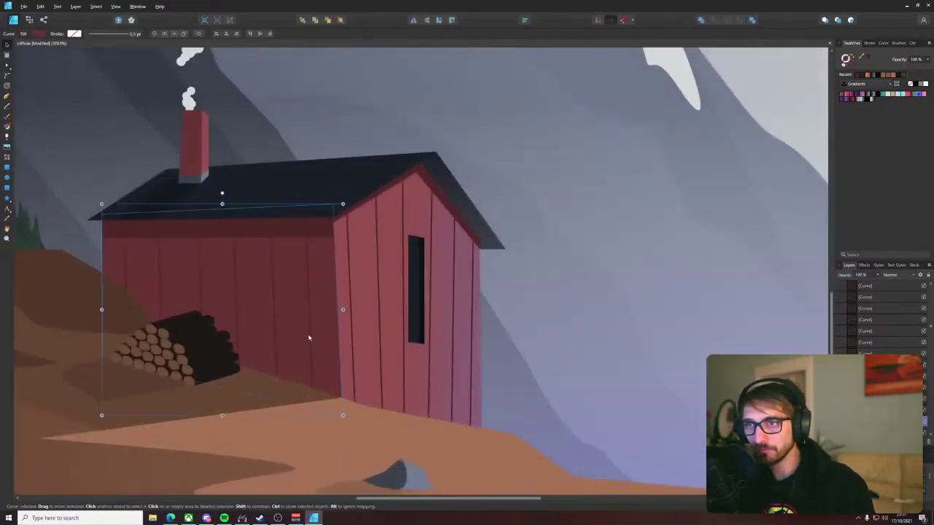
pyautogui.click(308, 338)
pyautogui.keyDown('shift'); pyautogui.click(274, 331); pyautogui.keyUp('shift')
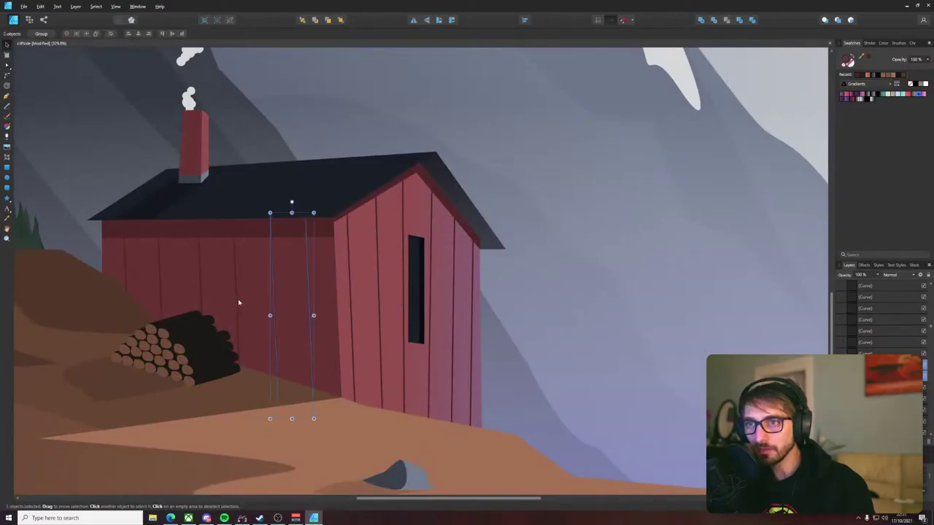
pyautogui.keyDown('shift'); pyautogui.click(232, 298); pyautogui.keyUp('shift')
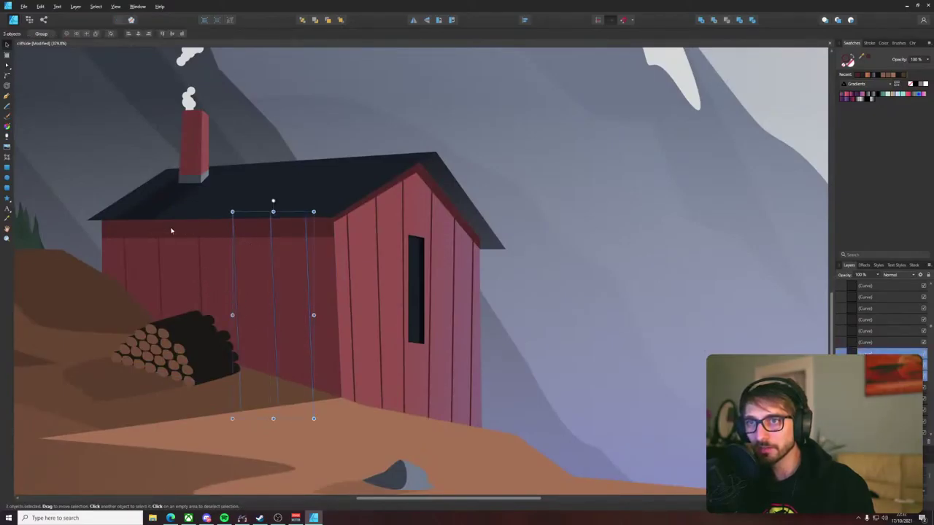
pyautogui.click(553, 222)
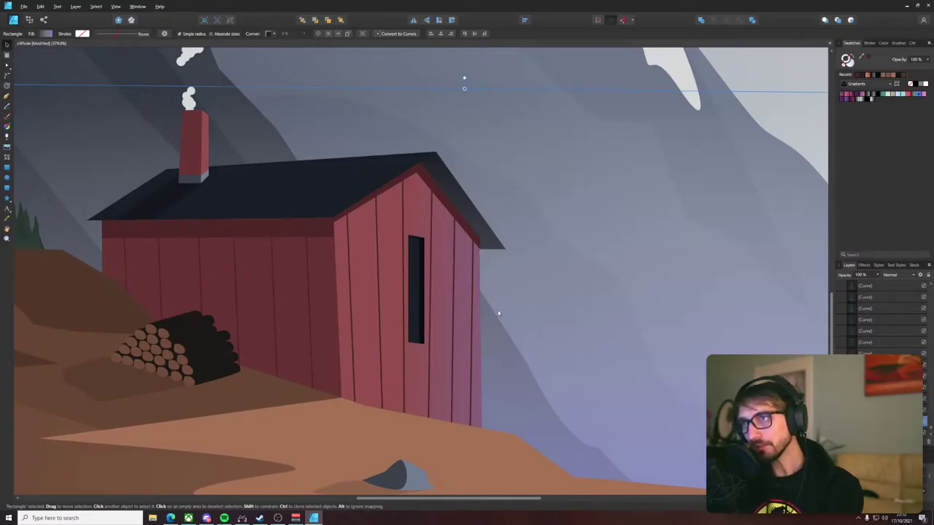
# - Shift the lower end of the front wall's outermost plank line toward the wall's far edge, and deselect
pyautogui.scroll(4, 472, 394)
pyautogui.click(466, 306)
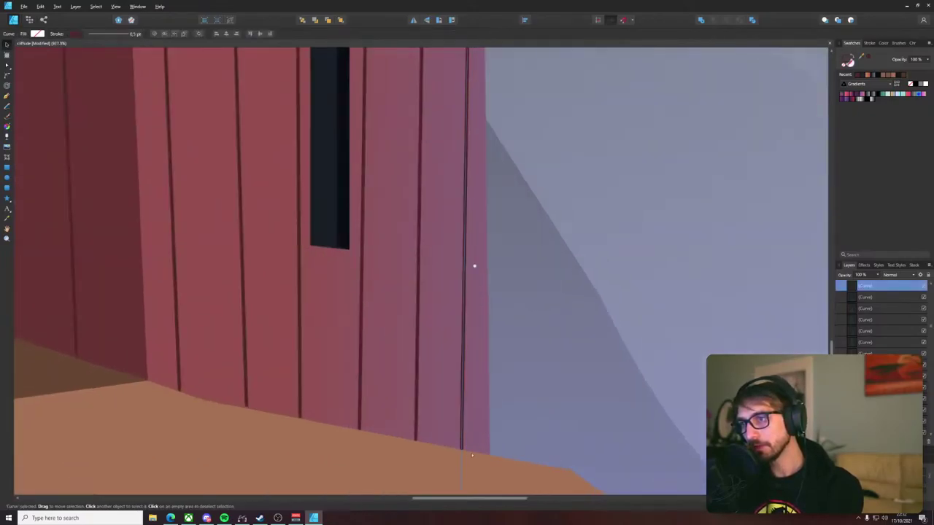
pyautogui.press('a')
pyautogui.scroll(-5, 482, 445)
pyautogui.moveTo(475, 482); pyautogui.dragTo(480, 480)
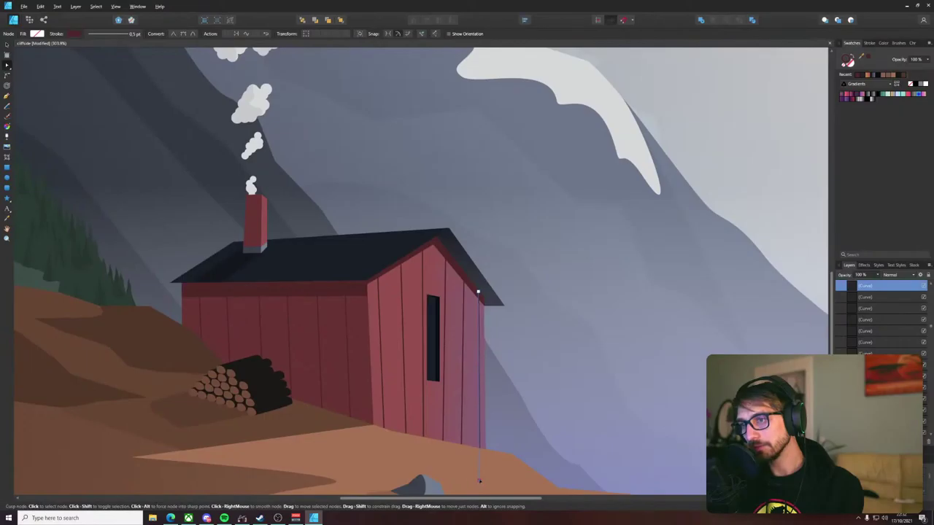
pyautogui.press('v')
pyautogui.click(560, 346)
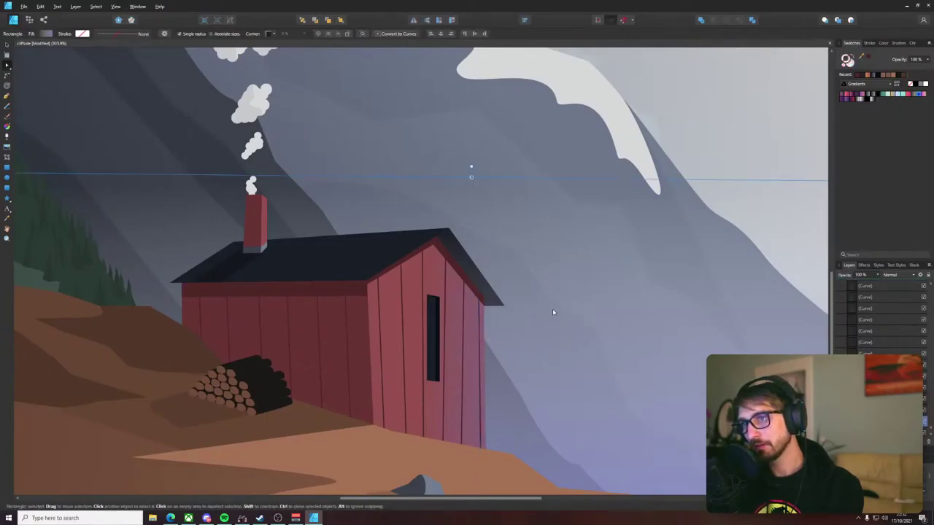
# - Slightly lower the opacity of the two plank lines nearest the front wall's far edge, and deselect
pyautogui.click(479, 347)
pyautogui.click(877, 276)
pyautogui.moveTo(878, 283); pyautogui.dragTo(875, 284)
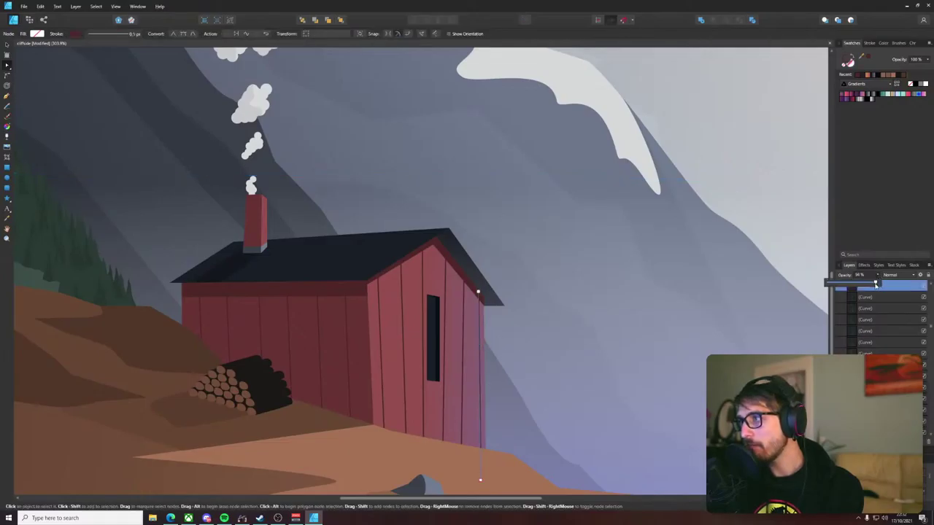
pyautogui.click(719, 262)
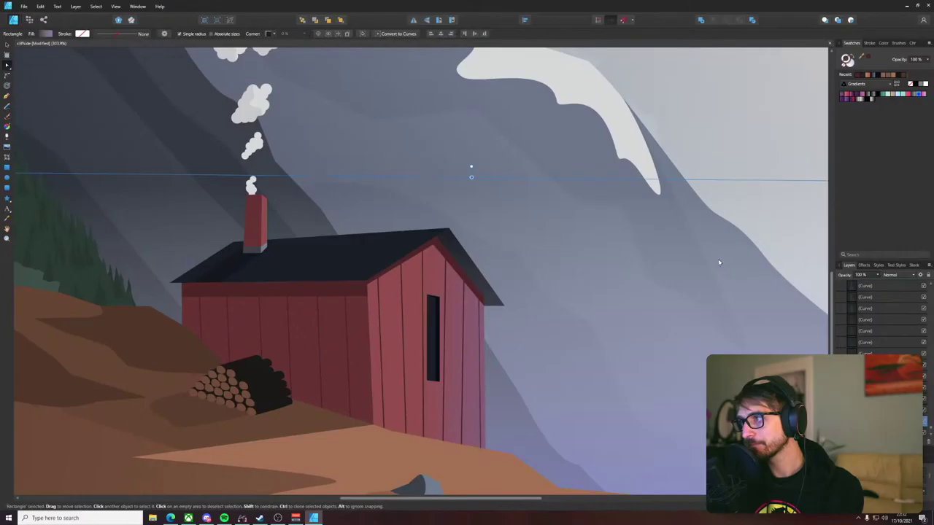
pyautogui.doubleClick(463, 329)
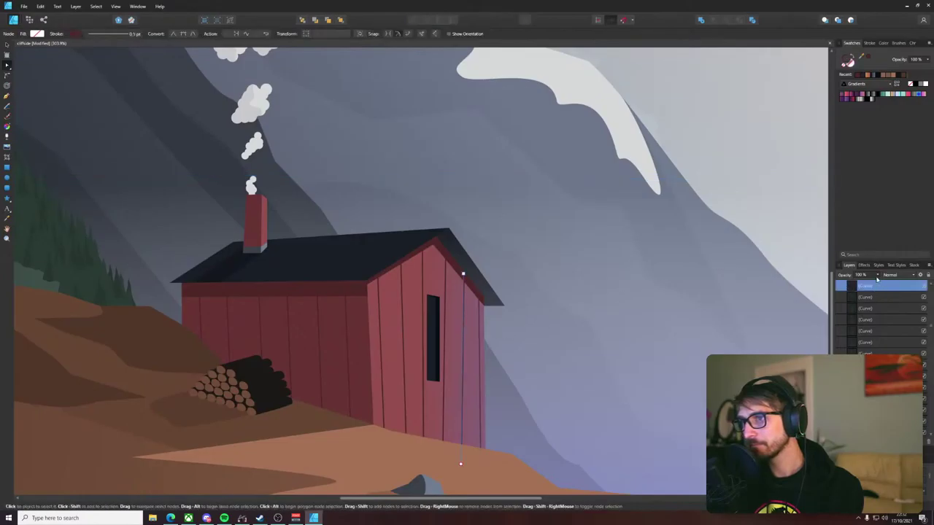
pyautogui.moveTo(877, 276); pyautogui.dragTo(871, 285)
pyautogui.scroll(-6, 738, 254)
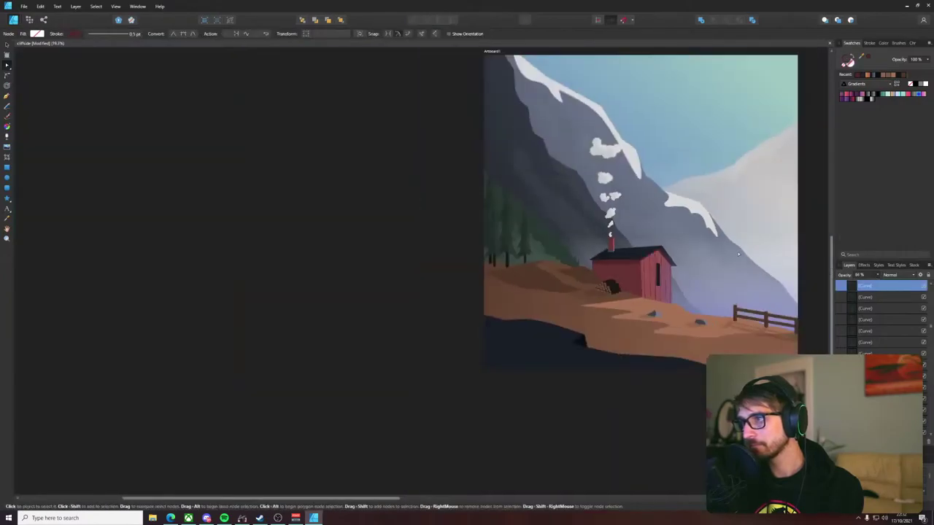
pyautogui.press('Escape')
pyautogui.scroll(-1, 671, 278)
pyautogui.moveTo(671, 278); pyautogui.dragTo(541, 278)
pyautogui.scroll(3, 541, 278)
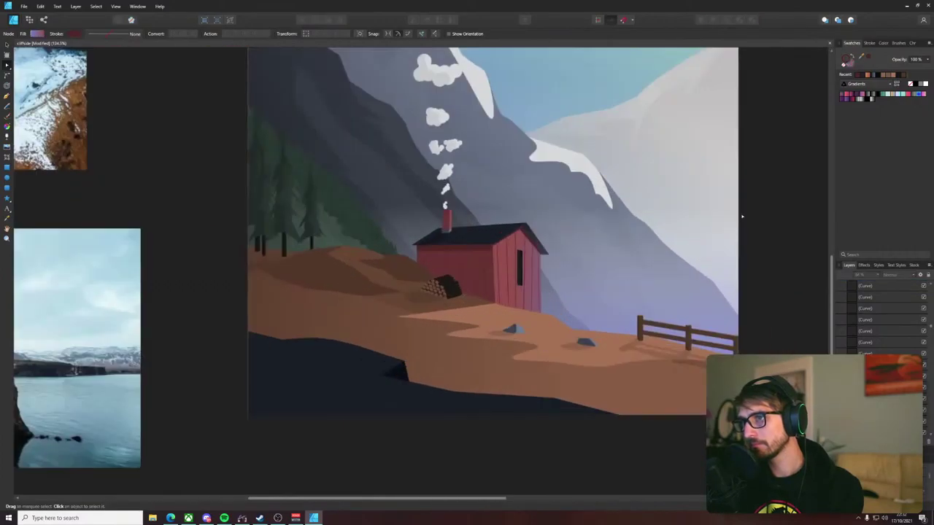
pyautogui.press('v')
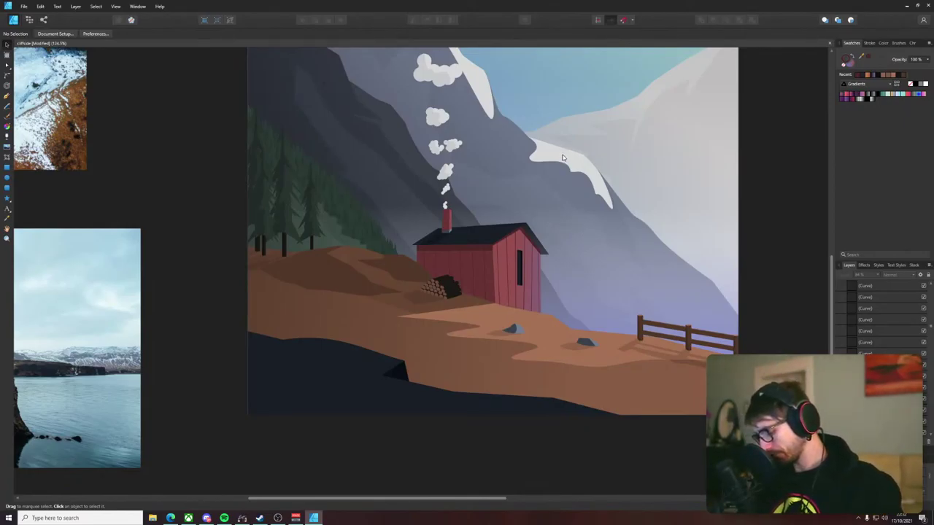
pyautogui.scroll(6, 485, 258)
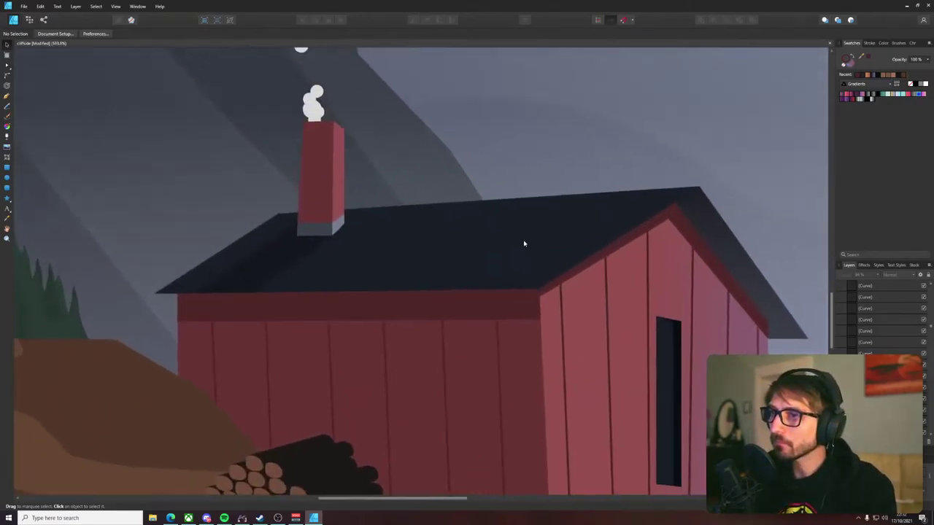
pyautogui.moveTo(524, 244); pyautogui.dragTo(525, 251)
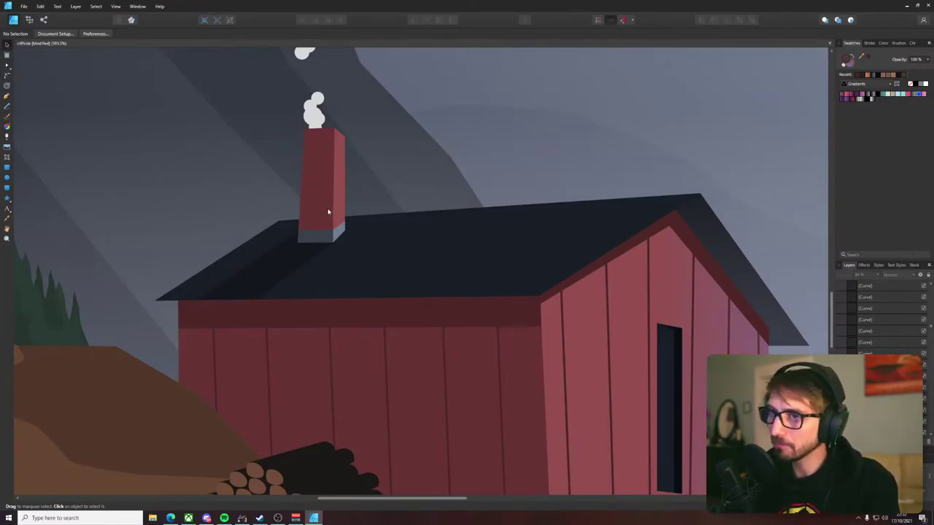
pyautogui.scroll(2, 318, 253)
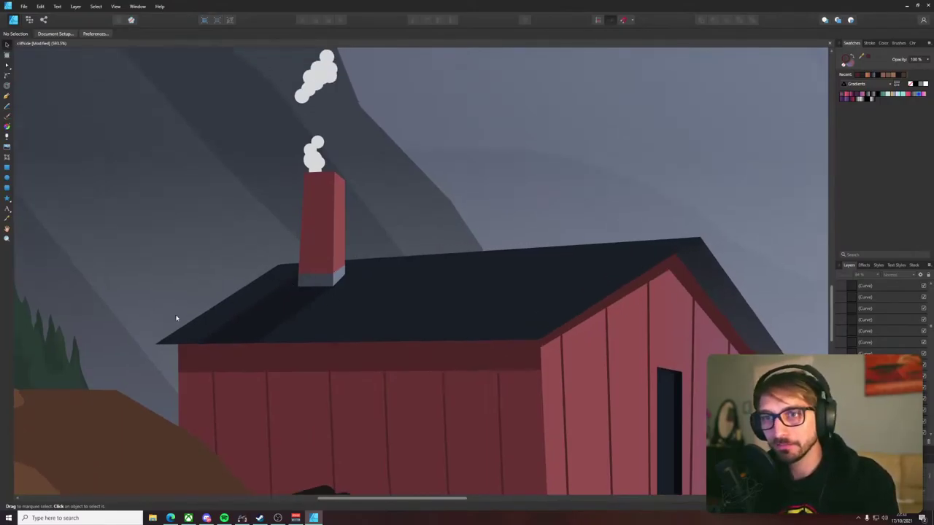
pyautogui.press('p')
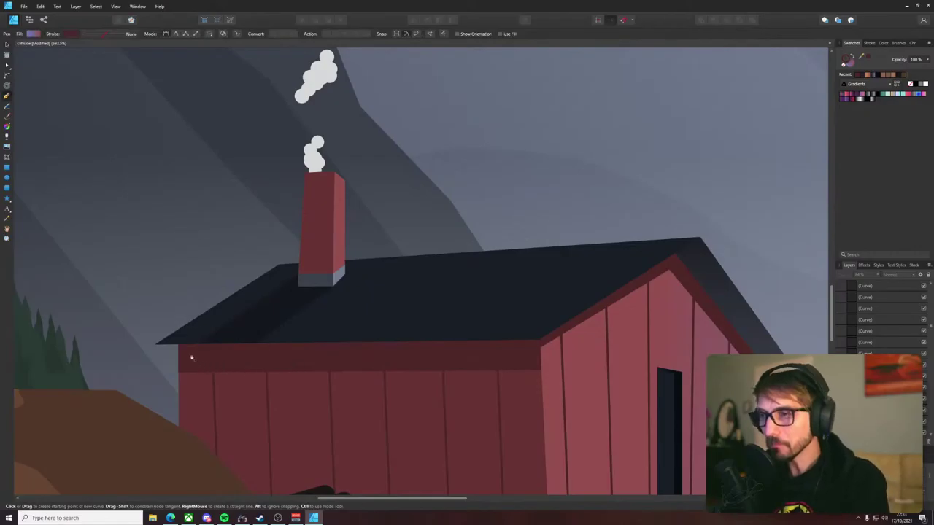
pyautogui.scroll(3, 159, 348)
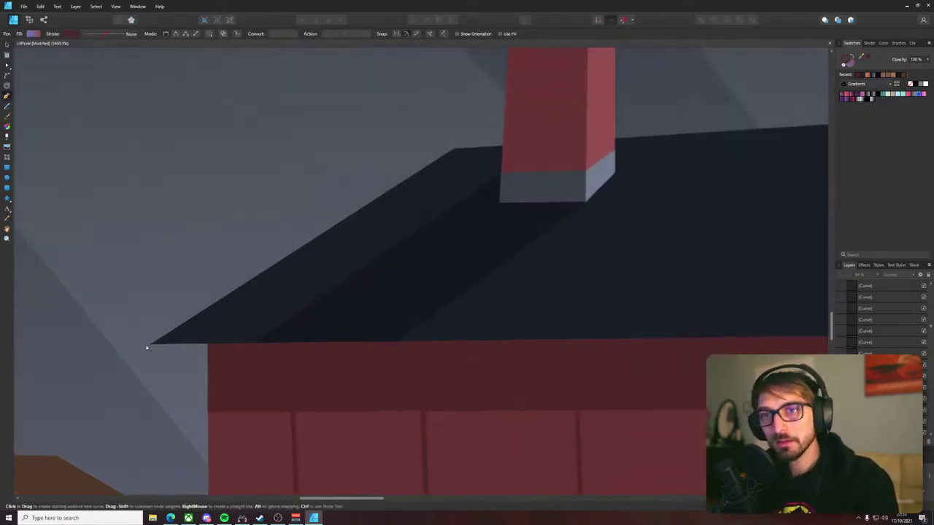
pyautogui.scroll(-3, 150, 349)
pyautogui.scroll(5, 152, 353)
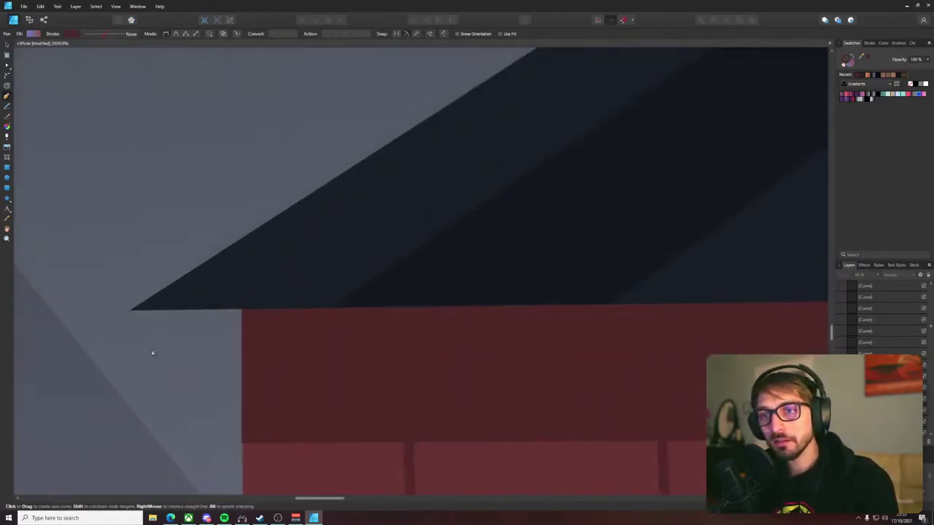
pyautogui.scroll(-4, 143, 346)
pyautogui.press('v')
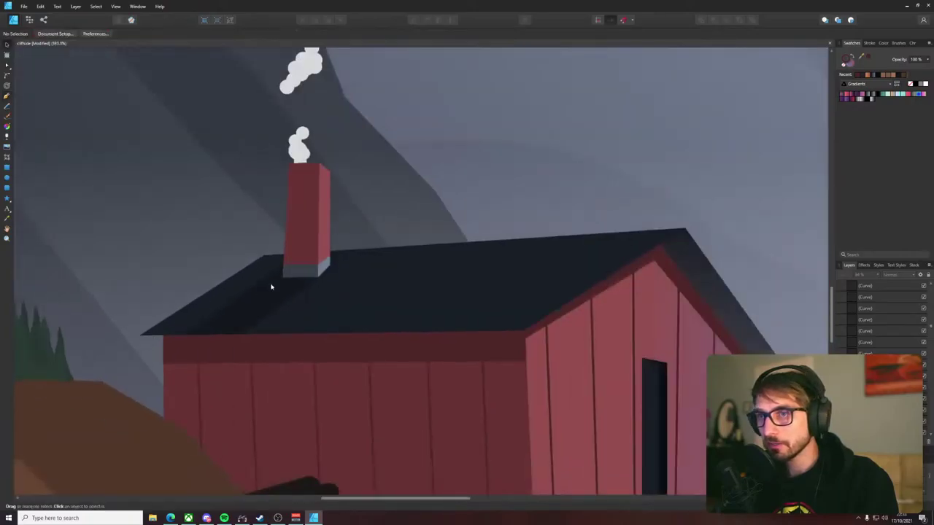
pyautogui.click(597, 121)
pyautogui.press('a')
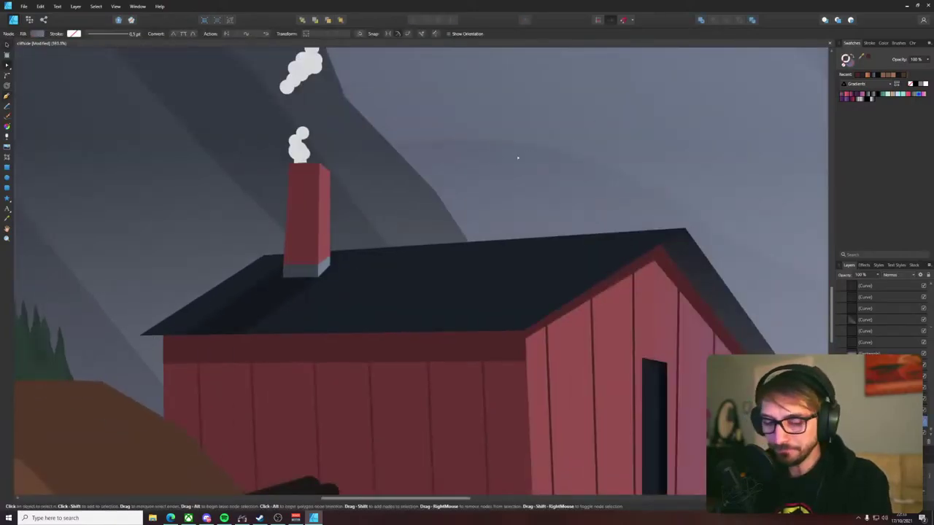
pyautogui.press('p')
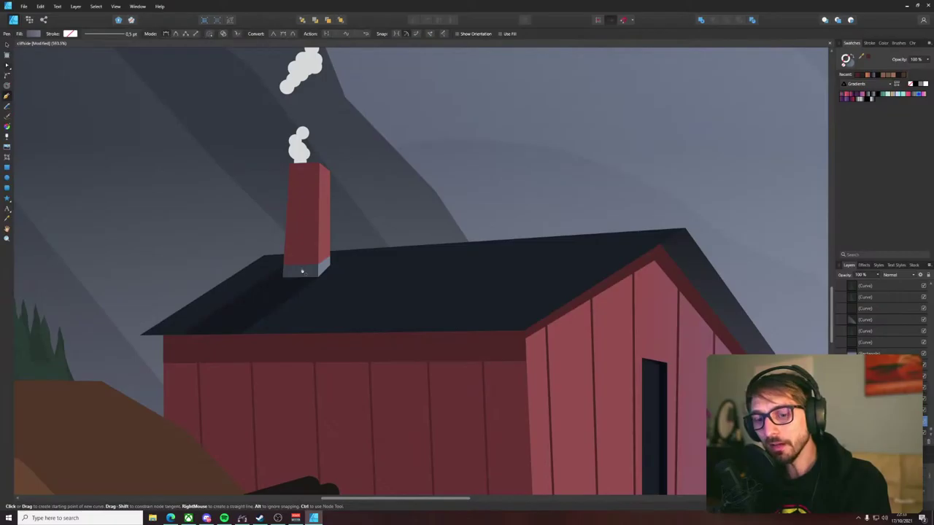
# - Add five spaced nodes along the lower eave edge of the cabin's large roof panel
pyautogui.scroll(3, 160, 336)
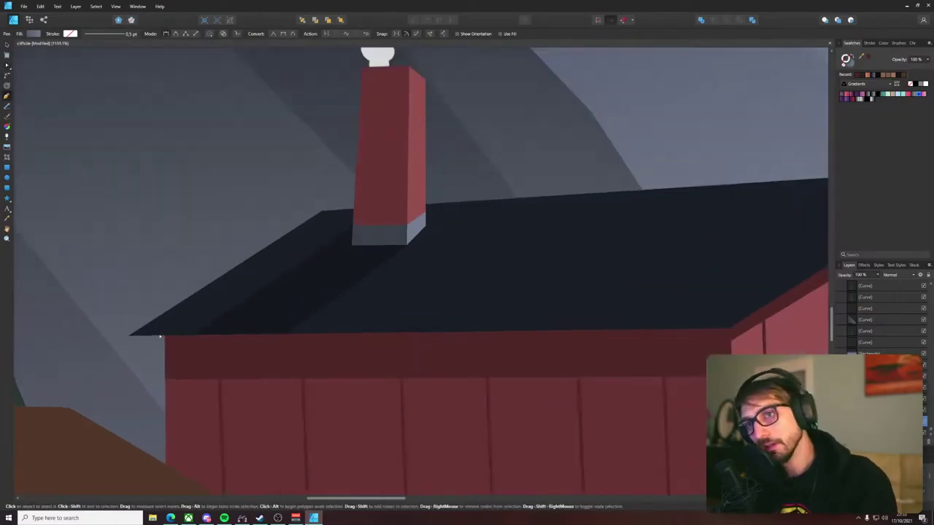
pyautogui.scroll(1, 160, 335)
pyautogui.press('a')
pyautogui.click(194, 337)
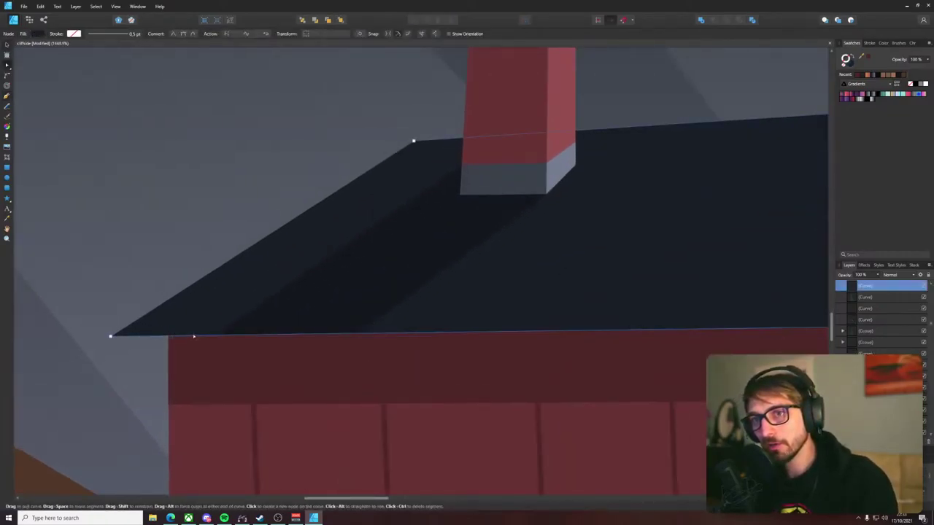
pyautogui.click(193, 337)
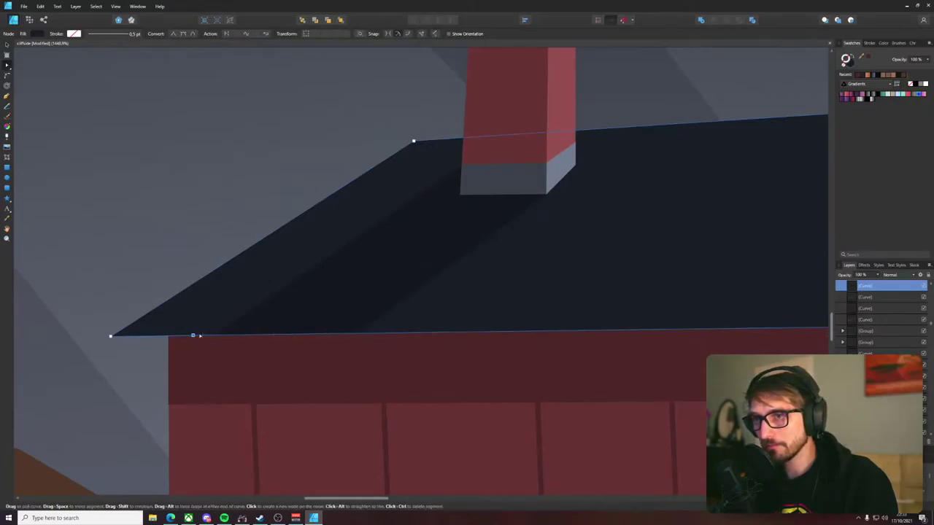
pyautogui.moveTo(194, 335); pyautogui.dragTo(300, 335)
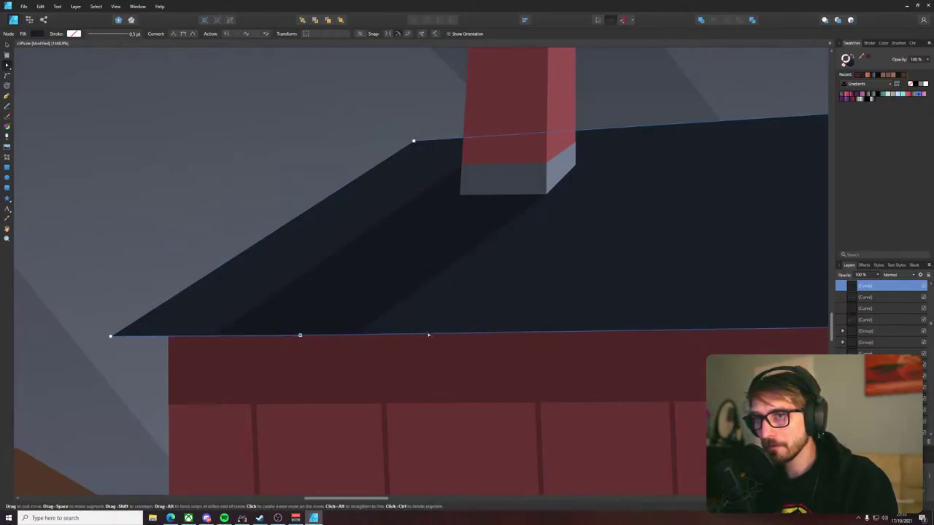
pyautogui.click(429, 334)
pyautogui.moveTo(519, 316); pyautogui.dragTo(189, 314)
pyautogui.scroll(-2, 197, 328)
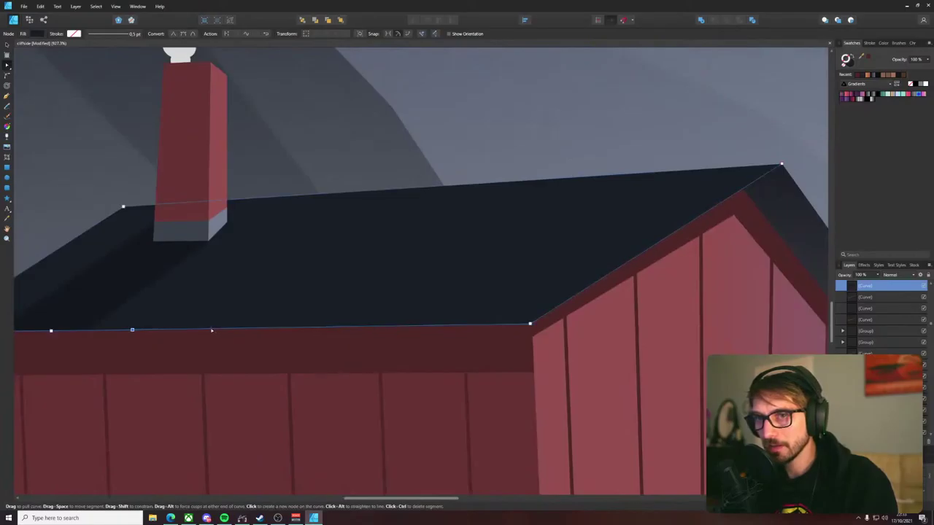
pyautogui.click(211, 329)
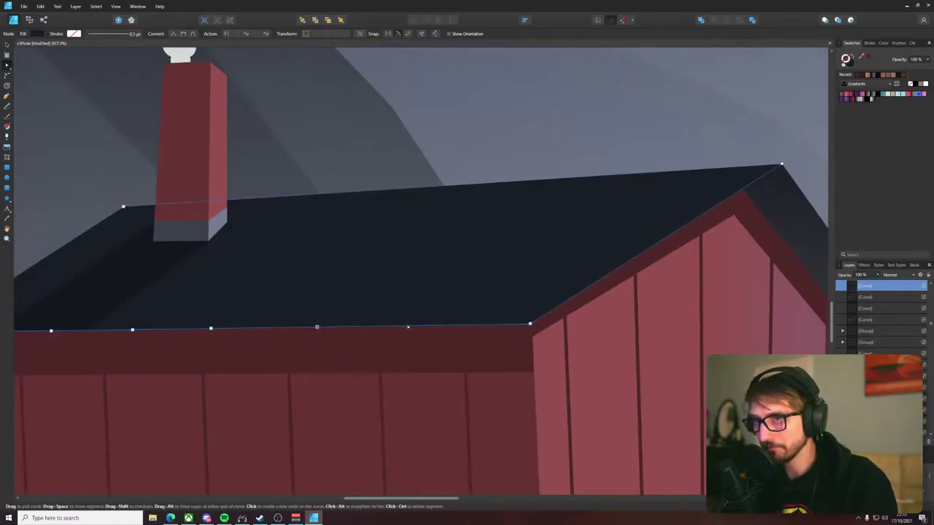
# - Bend the eave segments between the nodes upward into shallow scallops, and raise the dark red trim's far upper corner behind the roof
pyautogui.moveTo(463, 326); pyautogui.dragTo(464, 319)
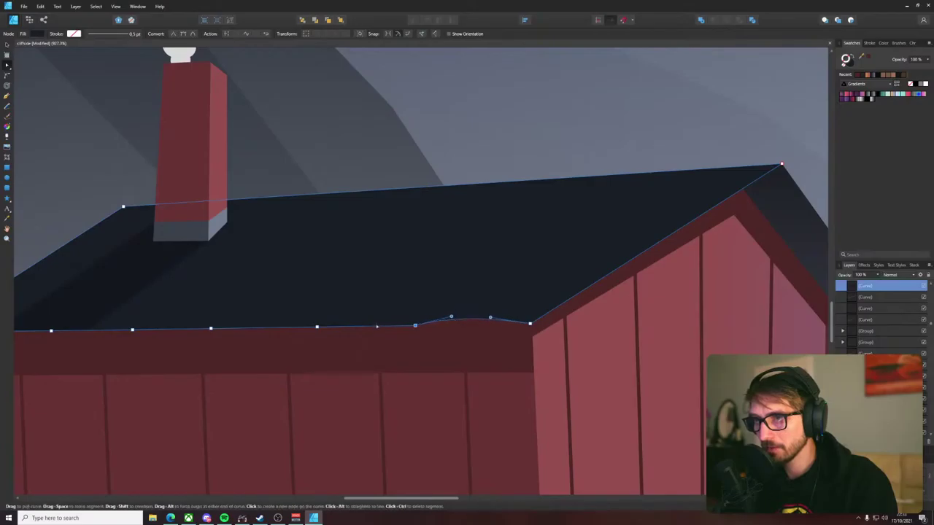
pyautogui.moveTo(378, 326); pyautogui.dragTo(377, 322)
pyautogui.moveTo(269, 328); pyautogui.dragTo(274, 323)
pyautogui.moveTo(173, 329); pyautogui.dragTo(175, 325)
pyautogui.moveTo(102, 330); pyautogui.dragTo(222, 341)
pyautogui.moveTo(137, 346); pyautogui.dragTo(134, 339)
pyautogui.click(110, 352)
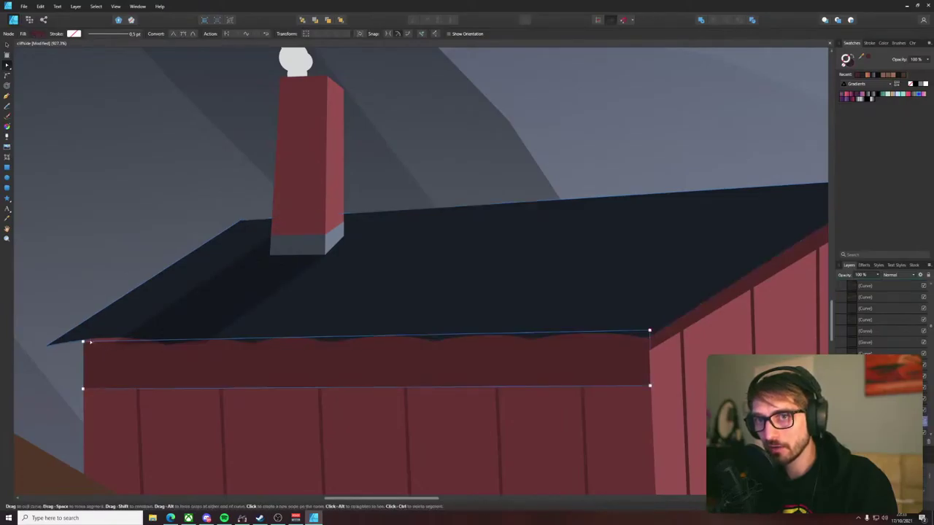
pyautogui.moveTo(83, 340); pyautogui.dragTo(82, 335)
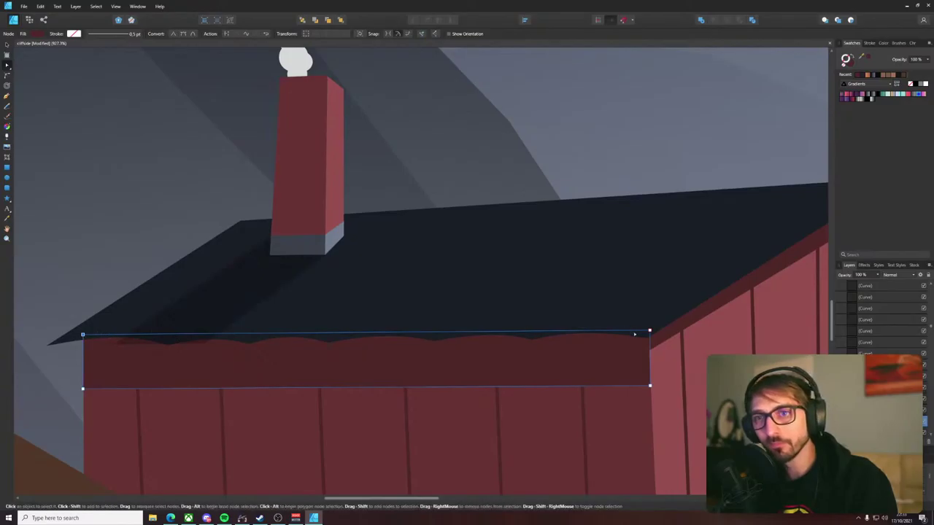
# - Reshape the lower edge of the chimney's shadow to follow the roof's scalloped eave, and deselect
pyautogui.scroll(3, 194, 336)
pyautogui.click(200, 328)
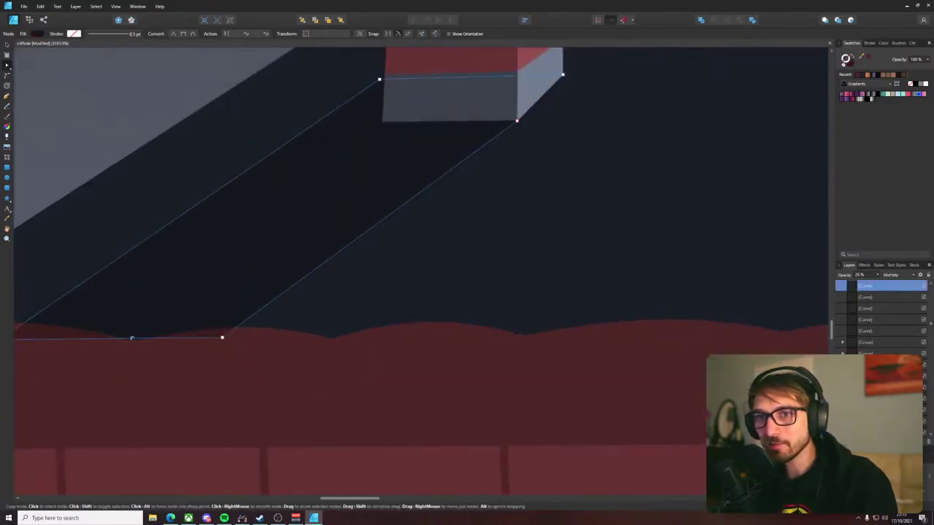
pyautogui.moveTo(132, 338); pyautogui.dragTo(132, 342)
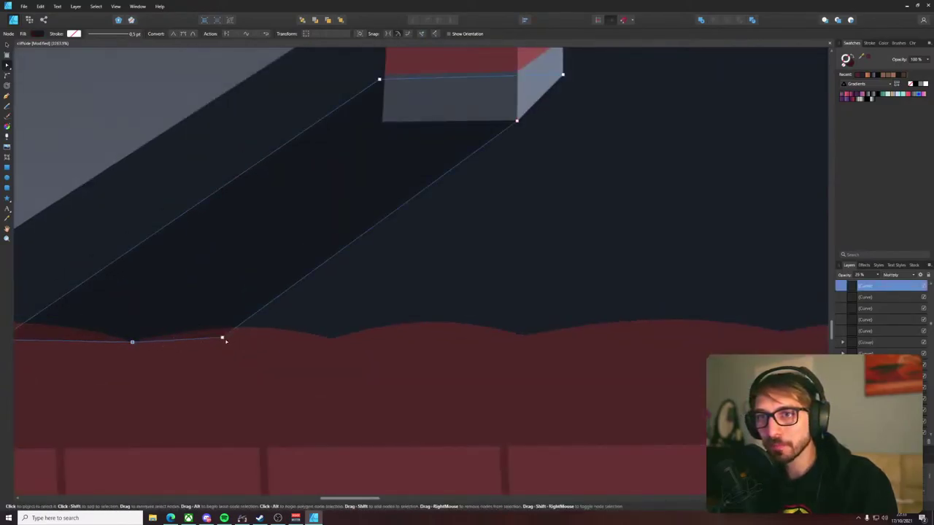
pyautogui.moveTo(223, 339); pyautogui.dragTo(236, 329)
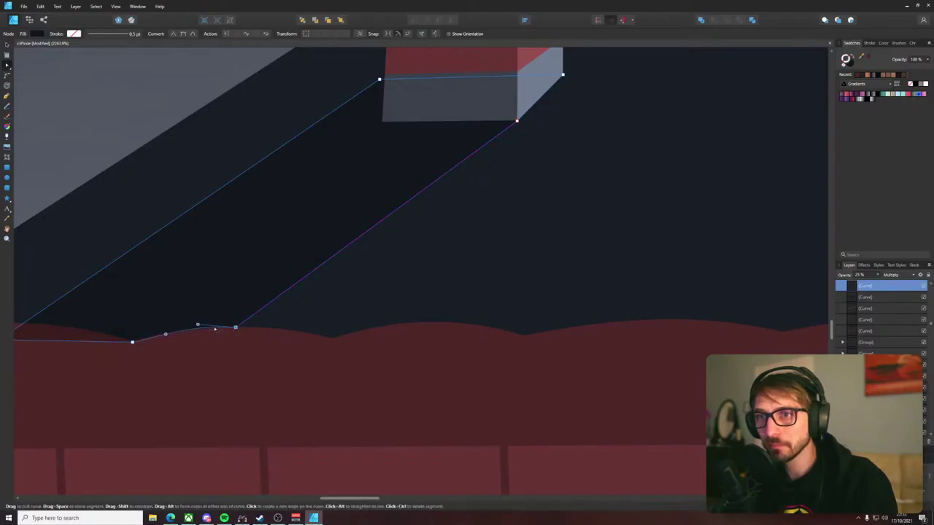
pyautogui.moveTo(172, 319); pyautogui.dragTo(337, 335)
pyautogui.moveTo(166, 355); pyautogui.dragTo(235, 342)
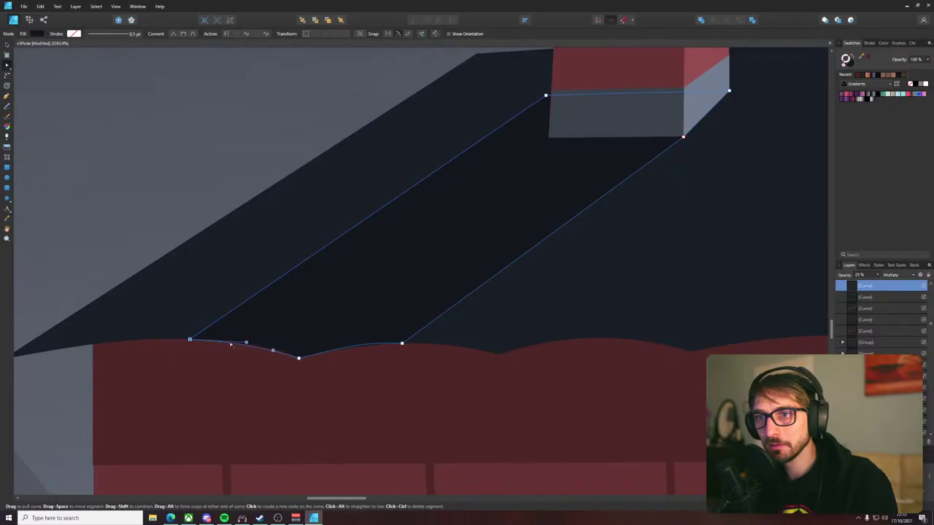
pyautogui.click(144, 215)
# - Draw a straight line with the Pen tool from the roof's first scallop point up to the ridge behind the chimney
pyautogui.scroll(-8, 146, 217)
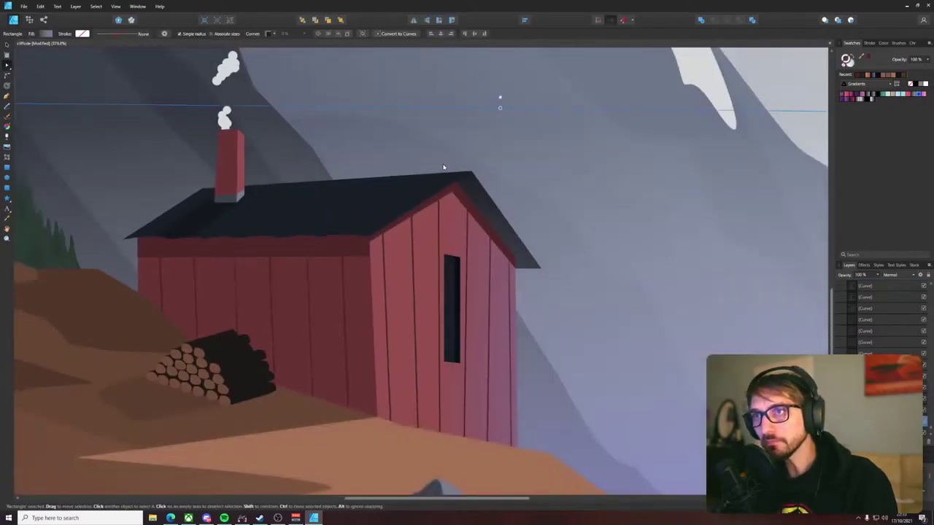
pyautogui.moveTo(371, 139); pyautogui.dragTo(409, 203)
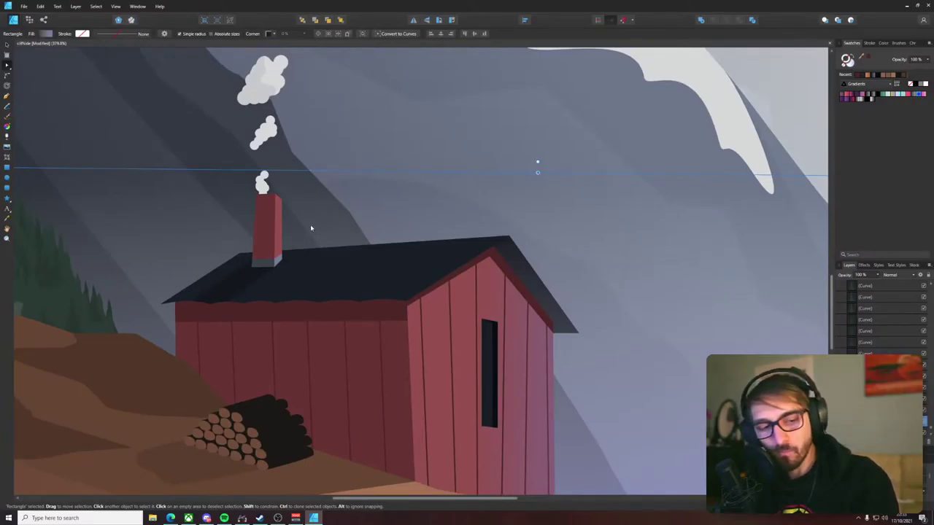
pyautogui.moveTo(309, 226); pyautogui.dragTo(216, 232)
pyautogui.moveTo(310, 260); pyautogui.dragTo(325, 264)
pyautogui.scroll(6, 325, 268)
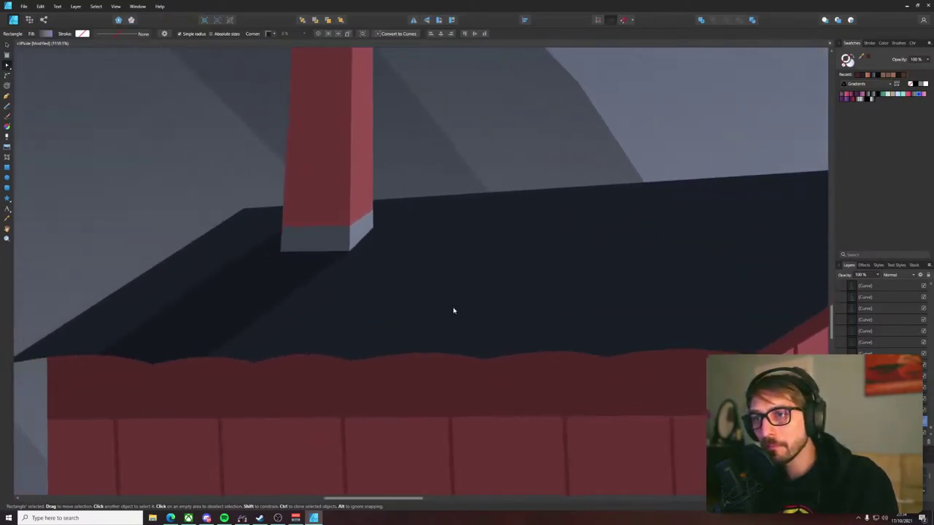
pyautogui.press('p')
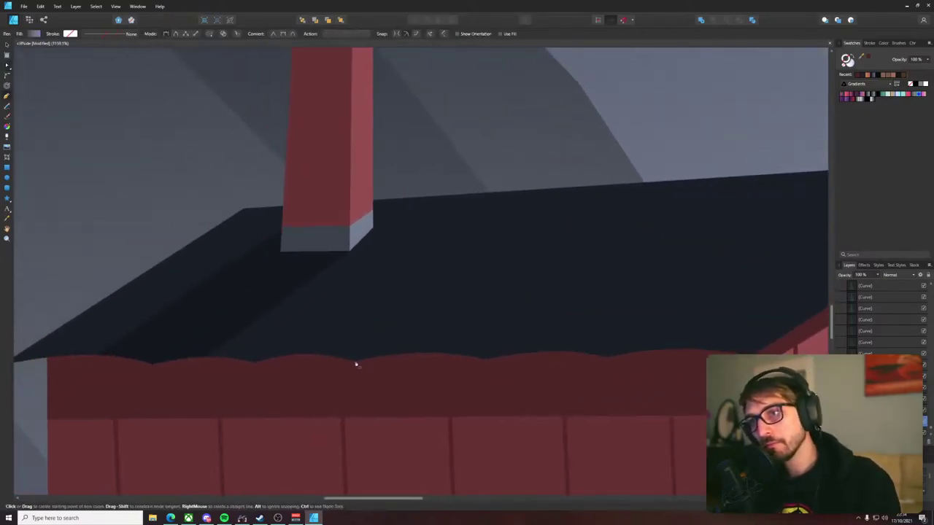
pyautogui.press('v')
pyautogui.click(406, 225)
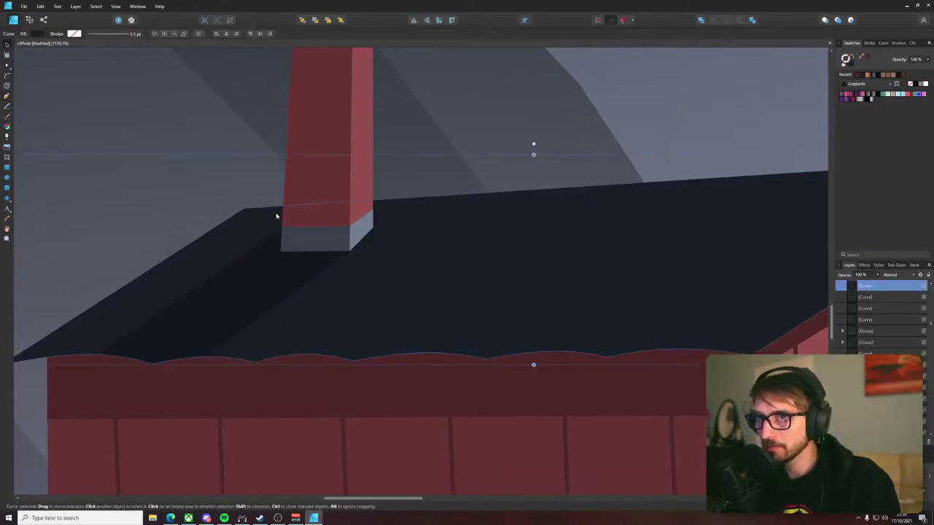
pyautogui.moveTo(145, 258); pyautogui.dragTo(223, 261)
pyautogui.press('p')
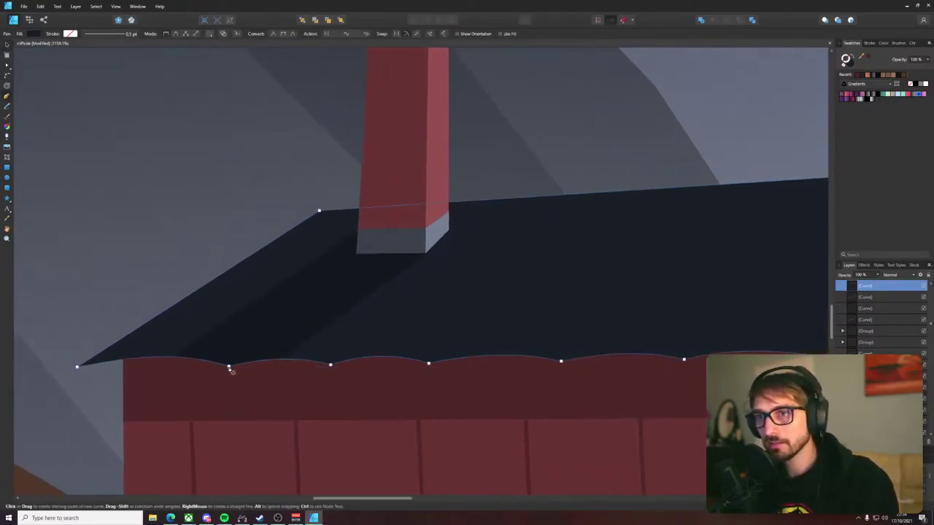
pyautogui.hotkey('ctrl', 'd')
pyautogui.click(228, 367)
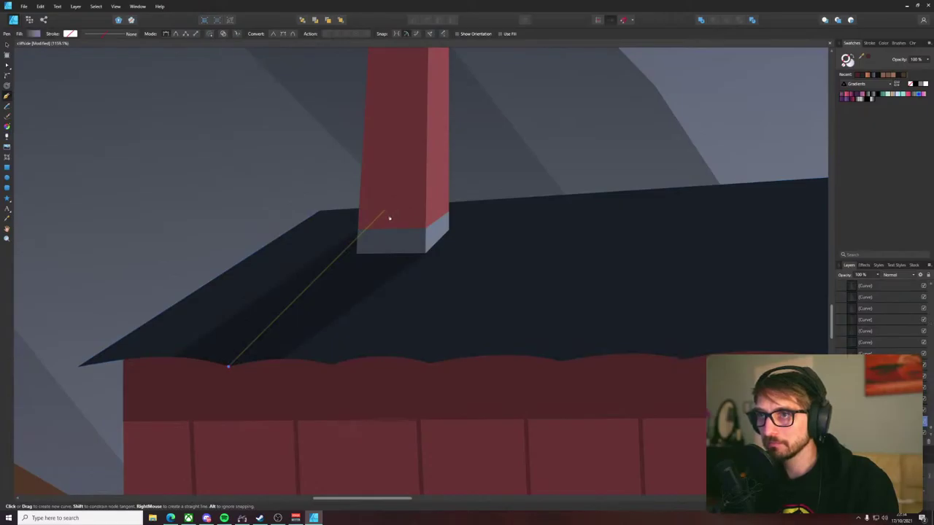
pyautogui.click(386, 209)
pyautogui.press('a')
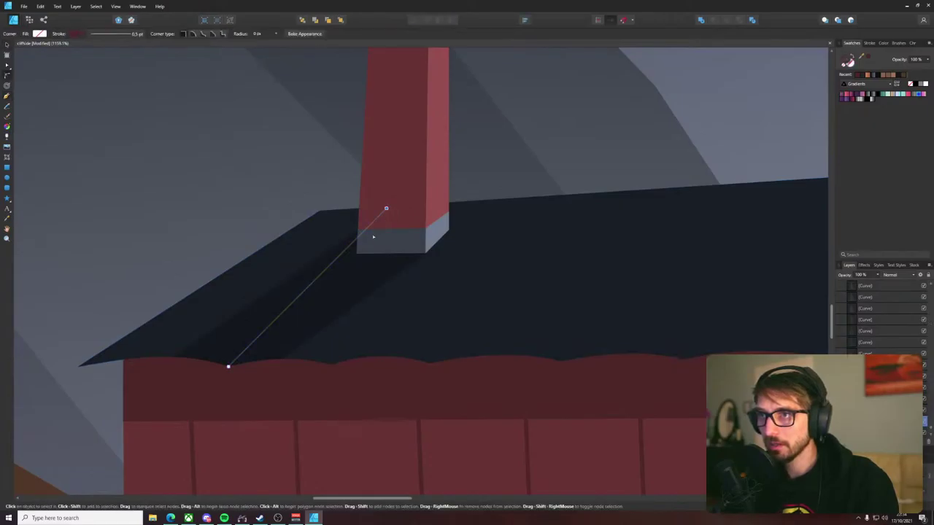
# - Apply a pink-to-purple gradient to the roof line's stroke and bring the line to the front
pyautogui.press('v')
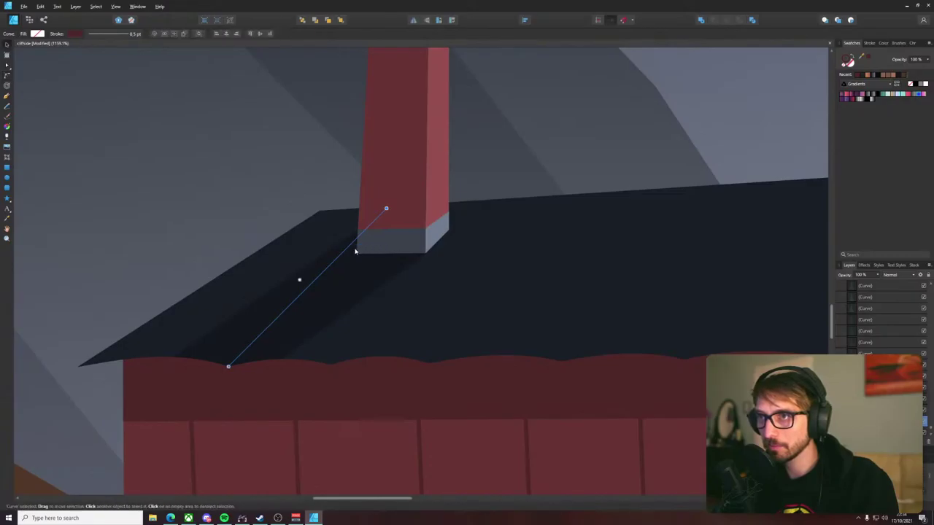
pyautogui.moveTo(354, 251); pyautogui.dragTo(449, 255)
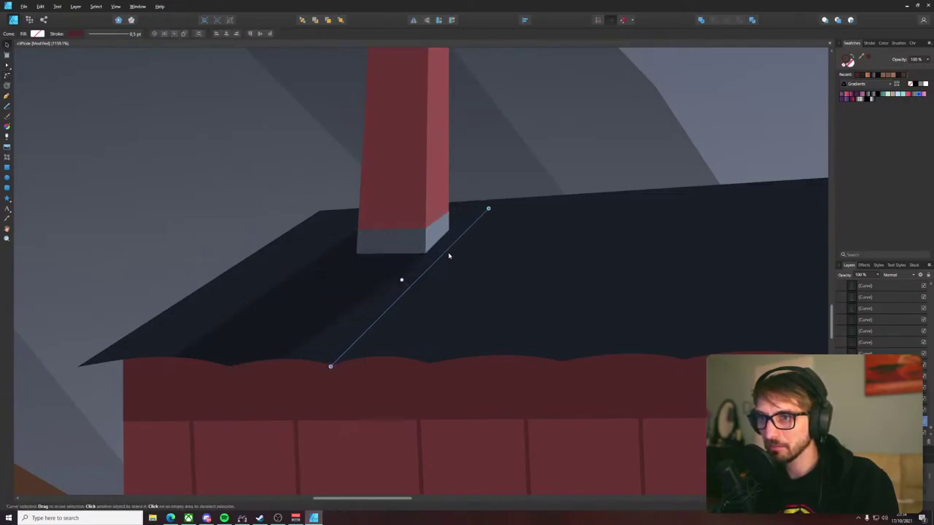
pyautogui.hotkey('ctrl', 'z')
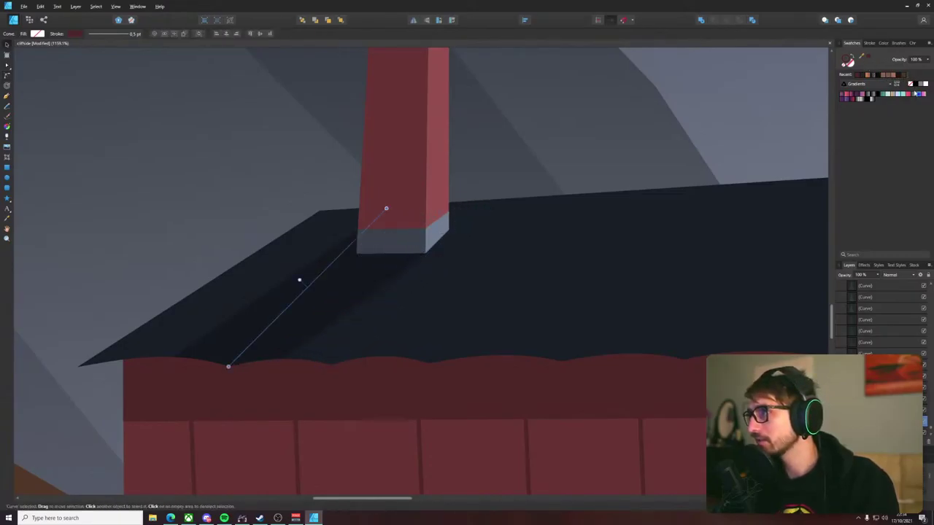
pyautogui.click(847, 97)
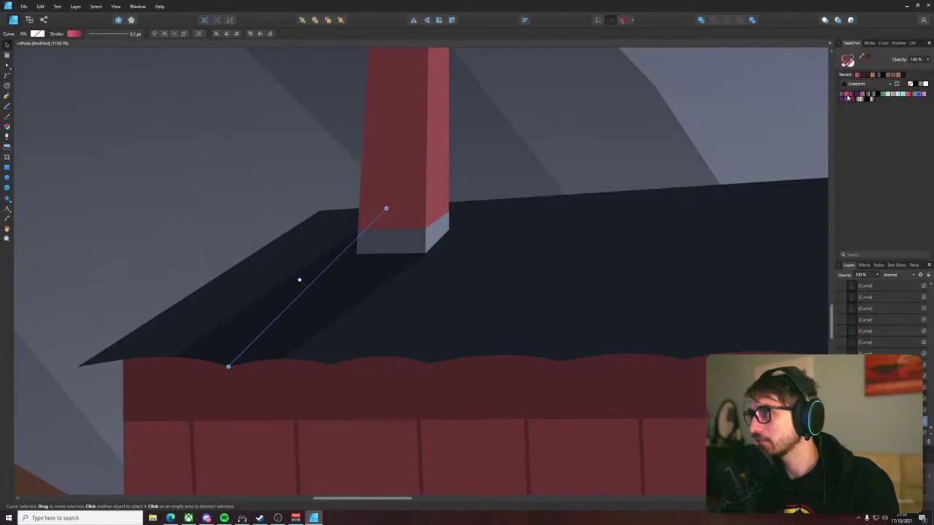
pyautogui.press('c')
pyautogui.hotkey('ctrl', 'shift', ']')
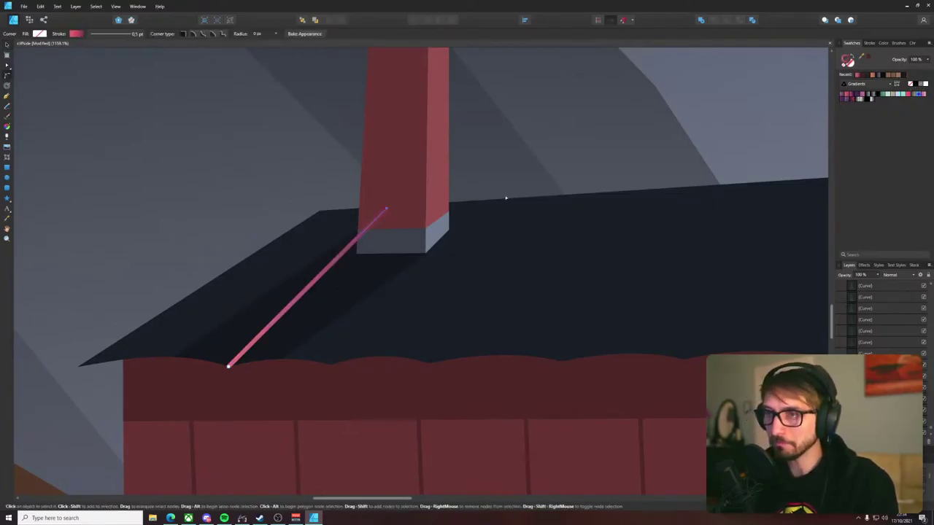
pyautogui.press('v')
# - Duplicate the gradient line onto the second scallop point and extend the copy's upper end to the roof ridge
pyautogui.click(868, 43)
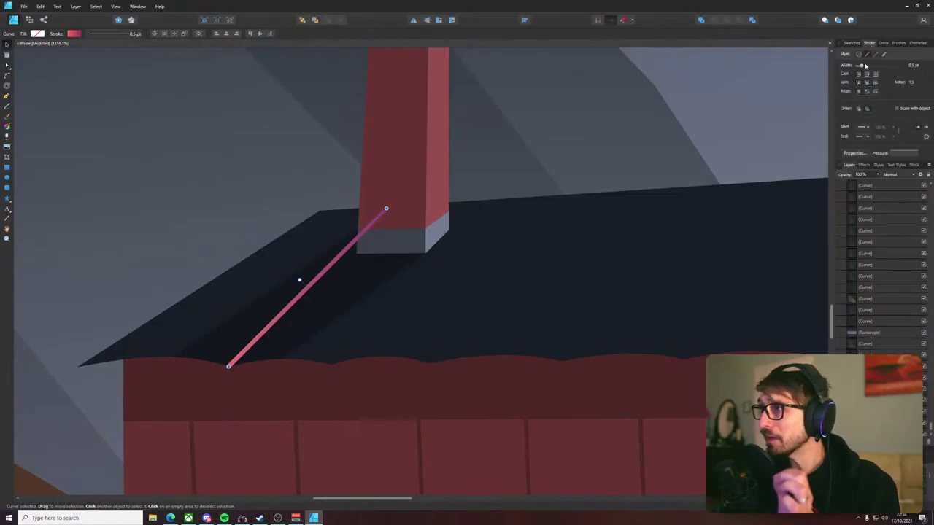
pyautogui.press('o')
pyautogui.moveTo(314, 281); pyautogui.dragTo(400, 281)
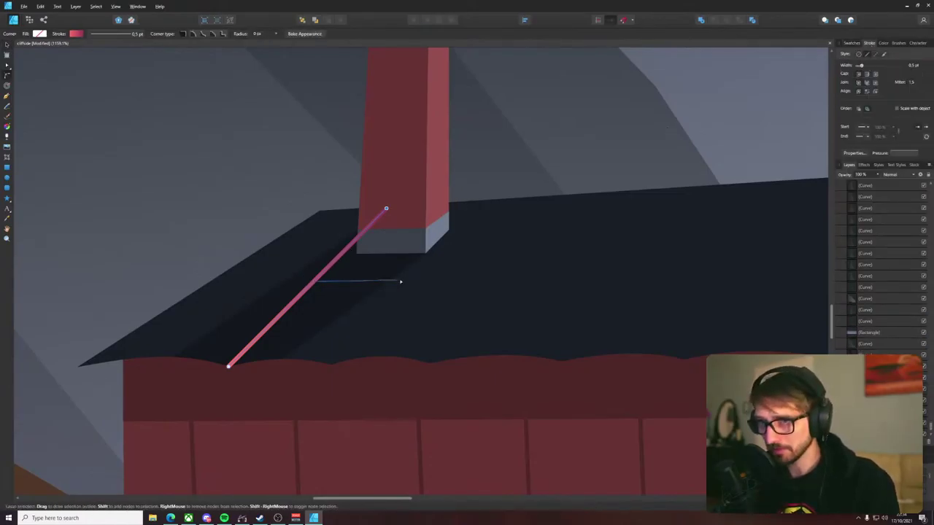
pyautogui.press('v')
pyautogui.moveTo(303, 293); pyautogui.dragTo(404, 291)
pyautogui.press('a')
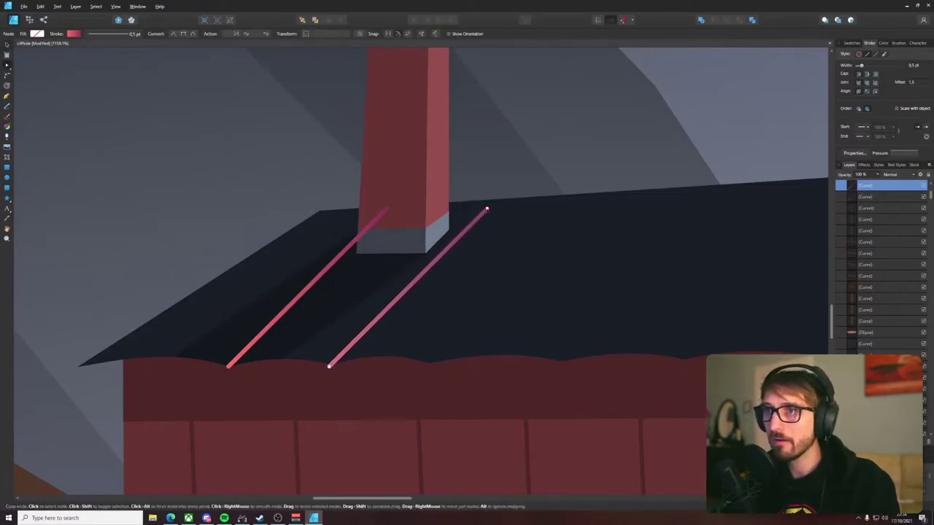
# - Duplicate the second roof line onto the third scallop point, with its upper end at the ridge
pyautogui.press('v')
pyautogui.moveTo(454, 247); pyautogui.dragTo(552, 240)
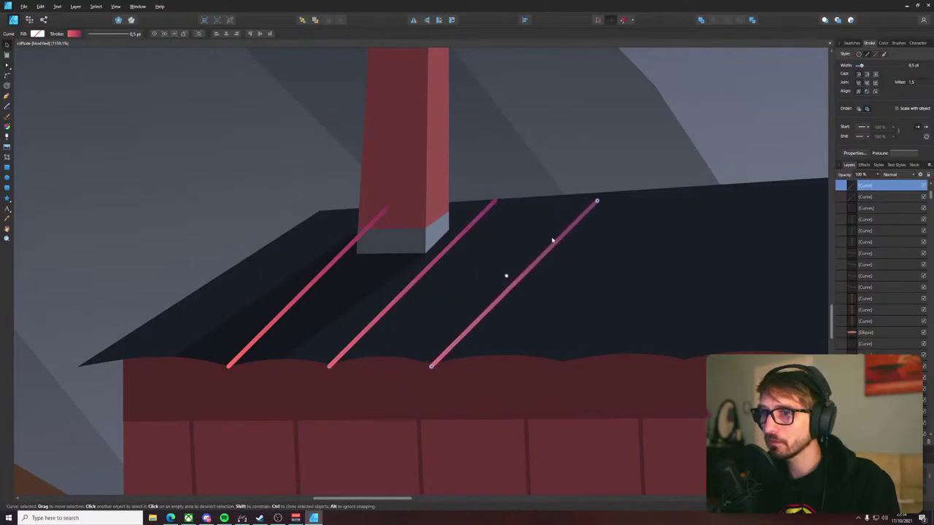
pyautogui.hotkey('ctrl', 'd')
pyautogui.press('a')
pyautogui.click(524, 275)
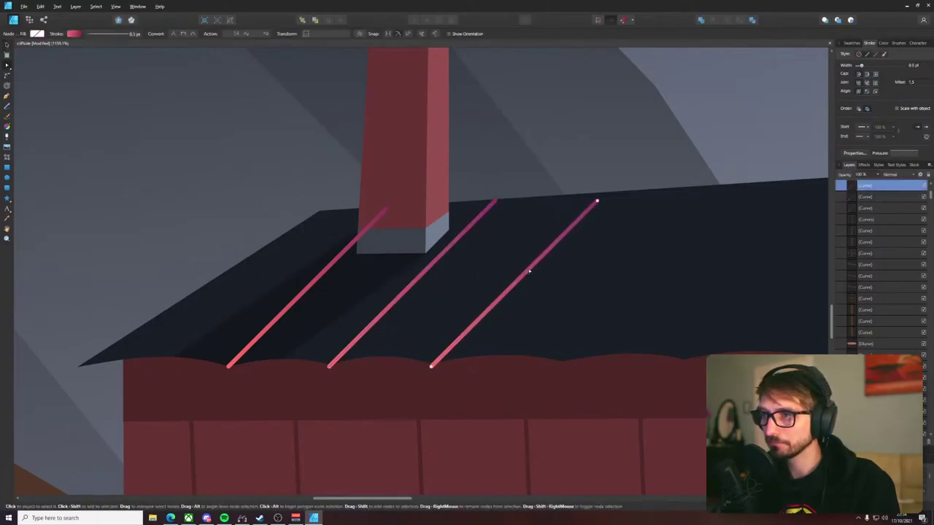
# - Add two more copies of the line at the fourth and fifth scallop points, fit them to the ridge, and deselect
pyautogui.moveTo(598, 199); pyautogui.dragTo(473, 246)
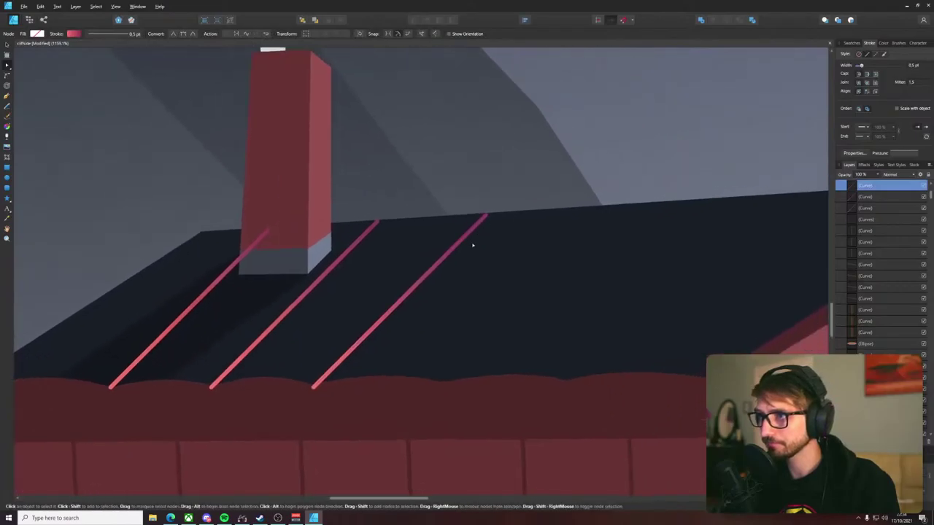
pyautogui.press('v')
pyautogui.moveTo(395, 303)
pyautogui.mouseDown()
pyautogui.moveTo(520, 303)
pyautogui.moveTo(518, 292)
pyautogui.mouseUp()
pyautogui.press('a')
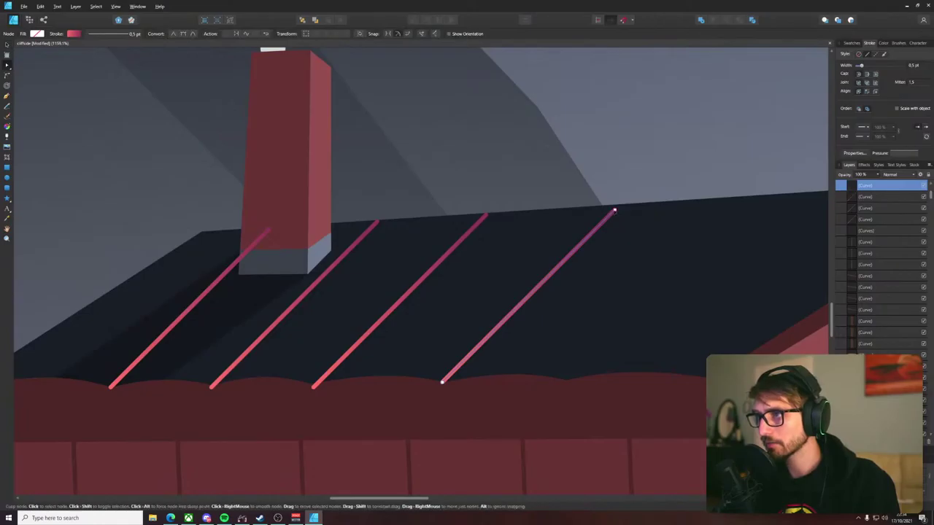
pyautogui.press('v')
pyautogui.moveTo(521, 286); pyautogui.dragTo(647, 282)
pyautogui.moveTo(727, 220); pyautogui.dragTo(648, 234)
pyautogui.click(670, 193)
# - Move the upper ends of the two roof lines nearest the chimney along the ridge toward the front gable
pyautogui.scroll(-7, 669, 200)
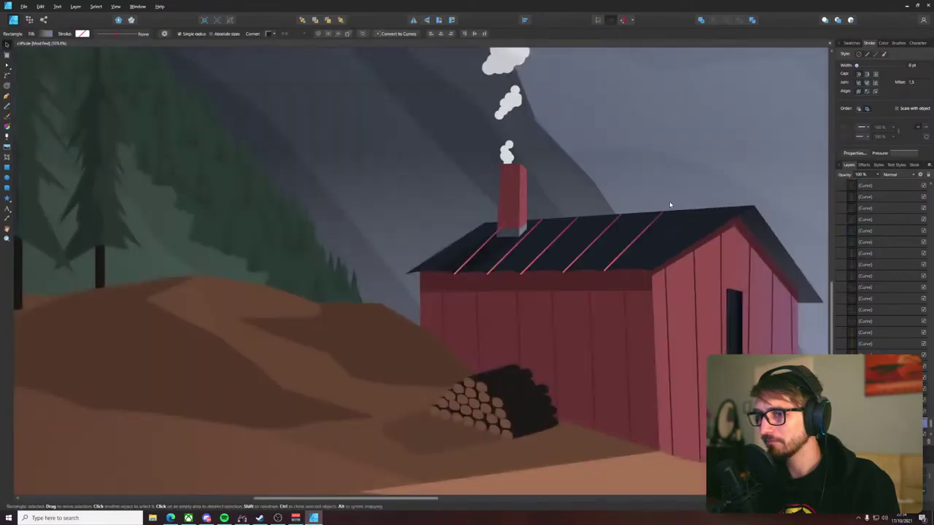
pyautogui.moveTo(650, 199); pyautogui.dragTo(612, 212)
pyautogui.scroll(8, 598, 222)
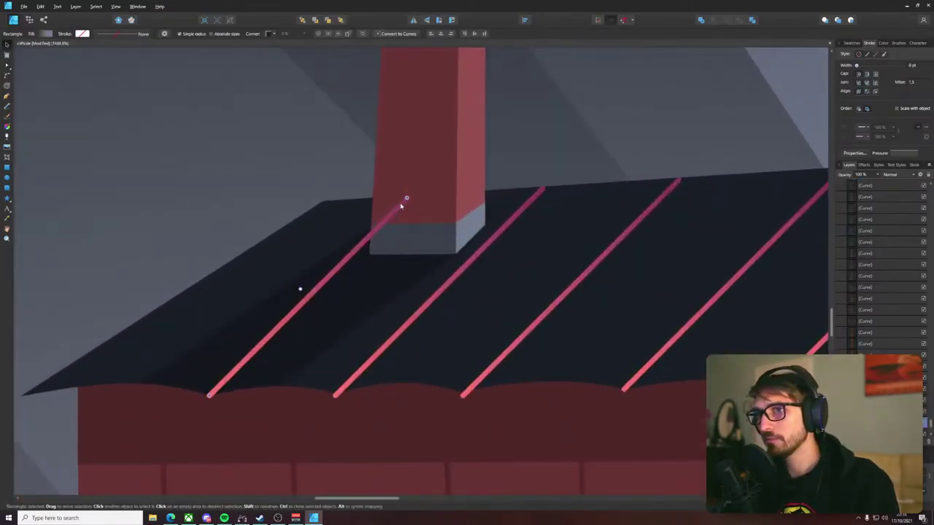
pyautogui.doubleClick(401, 206)
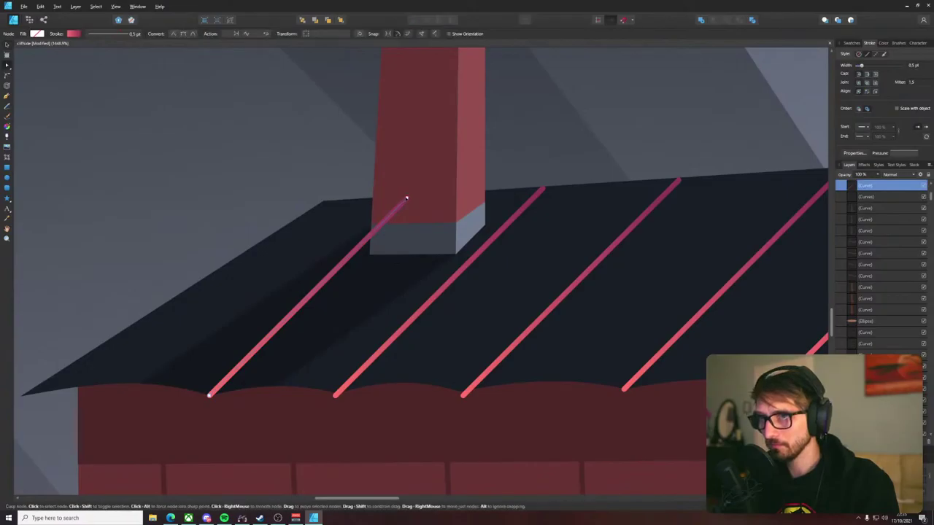
pyautogui.moveTo(407, 198); pyautogui.dragTo(447, 197)
pyautogui.click(542, 189)
pyautogui.moveTo(542, 189); pyautogui.dragTo(572, 187)
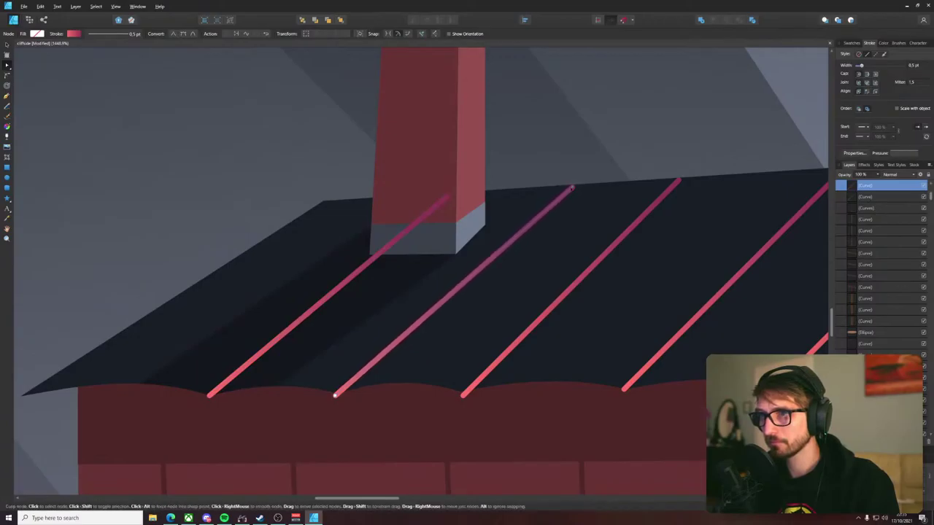
pyautogui.click(573, 186)
# - Shift the upper ends of the third, fourth and fifth roof lines along the ridge toward the front gable, and deselect
pyautogui.scroll(-3, 462, 211)
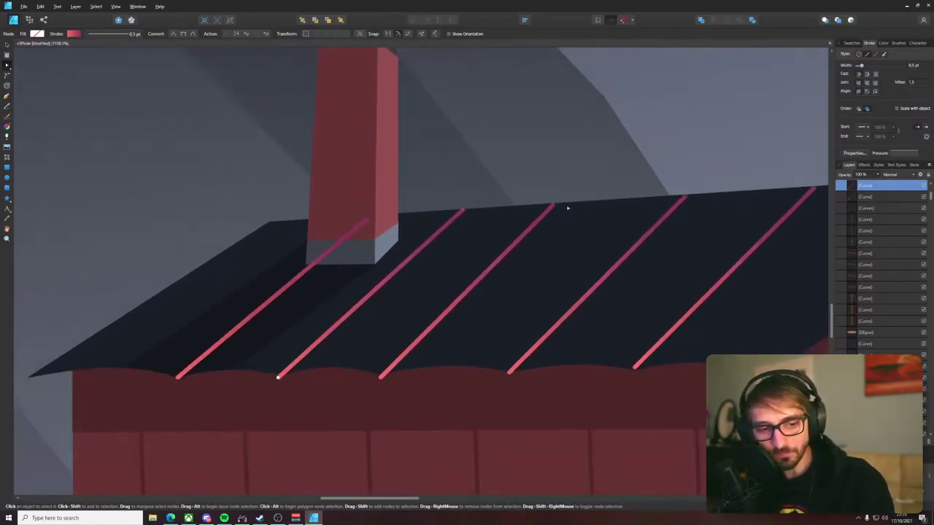
pyautogui.moveTo(552, 206); pyautogui.dragTo(561, 206)
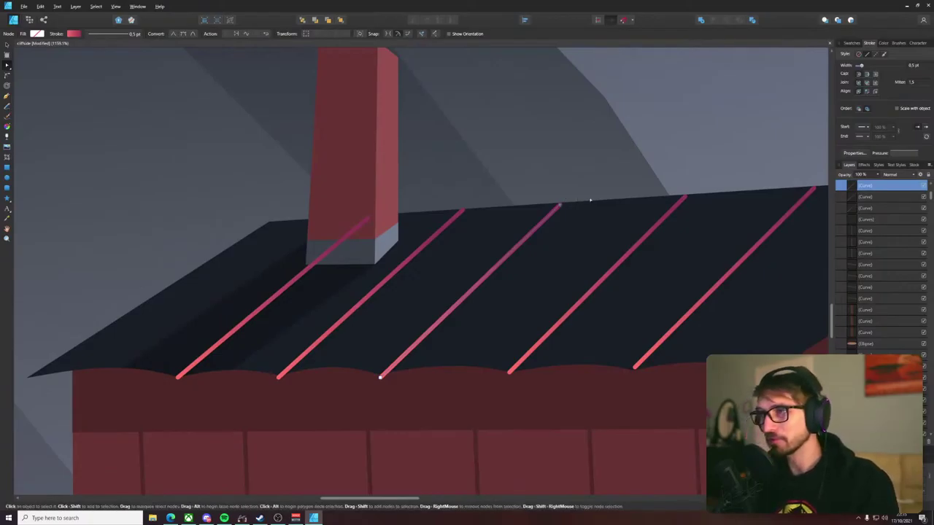
pyautogui.click(686, 197)
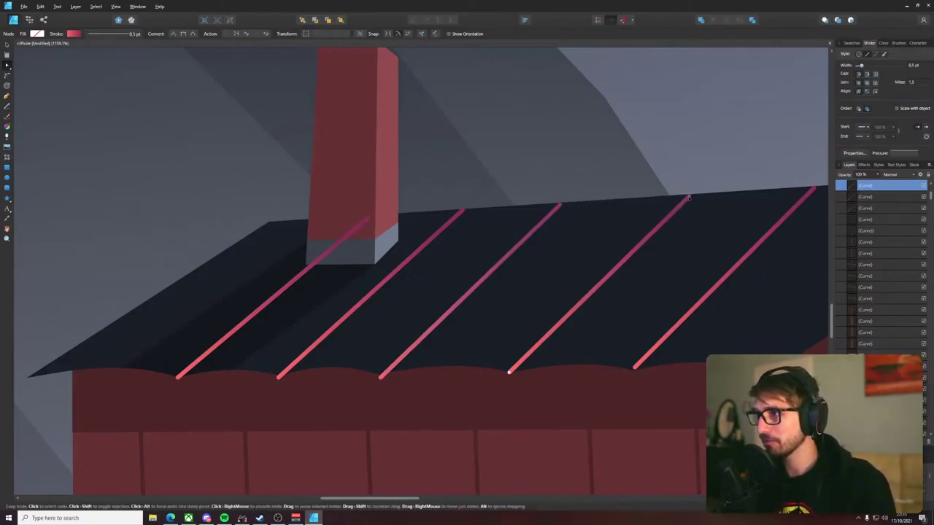
pyautogui.moveTo(686, 197); pyautogui.dragTo(688, 196)
pyautogui.hscroll(5, 688, 196)
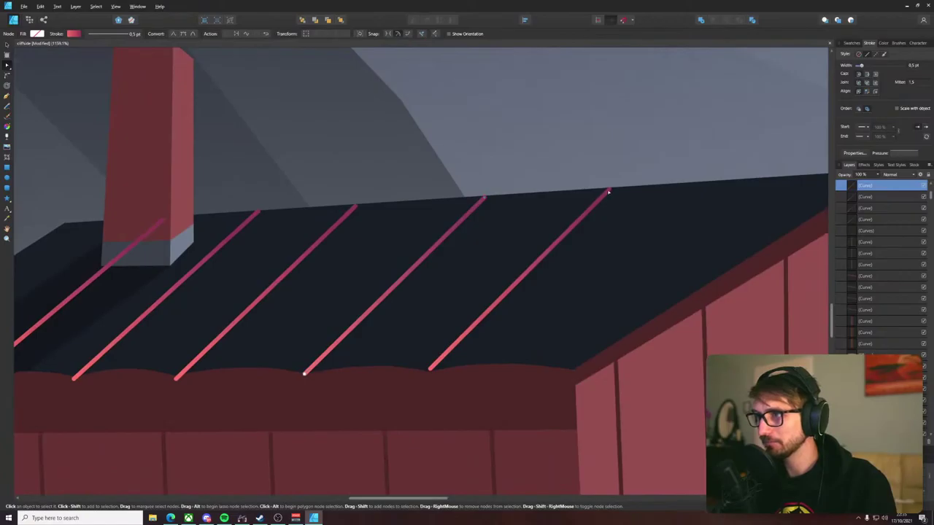
pyautogui.moveTo(608, 191); pyautogui.dragTo(638, 188)
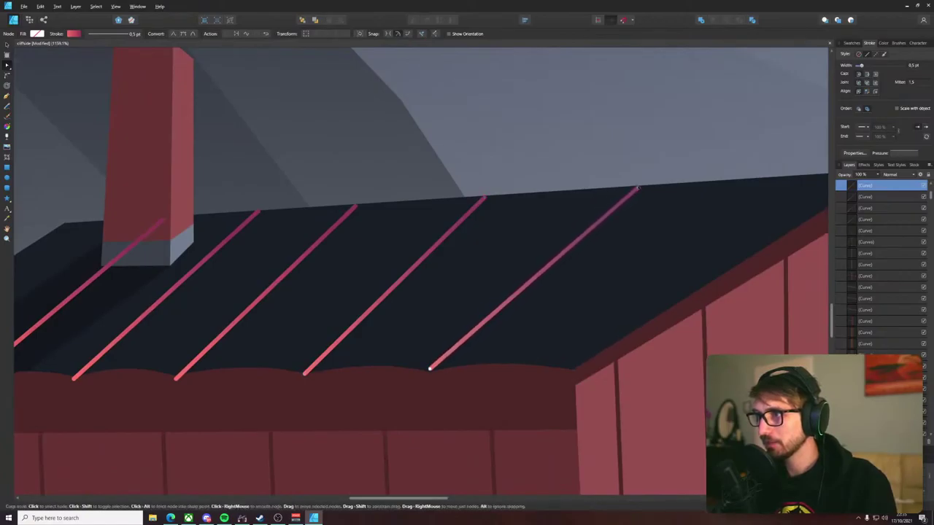
pyautogui.click(486, 201)
pyautogui.moveTo(483, 199); pyautogui.dragTo(497, 196)
pyautogui.click(500, 179)
# - Nudge the upper ends of the third and second roof lines further along the ridge to even out the fan, and deselect
pyautogui.scroll(-4, 426, 201)
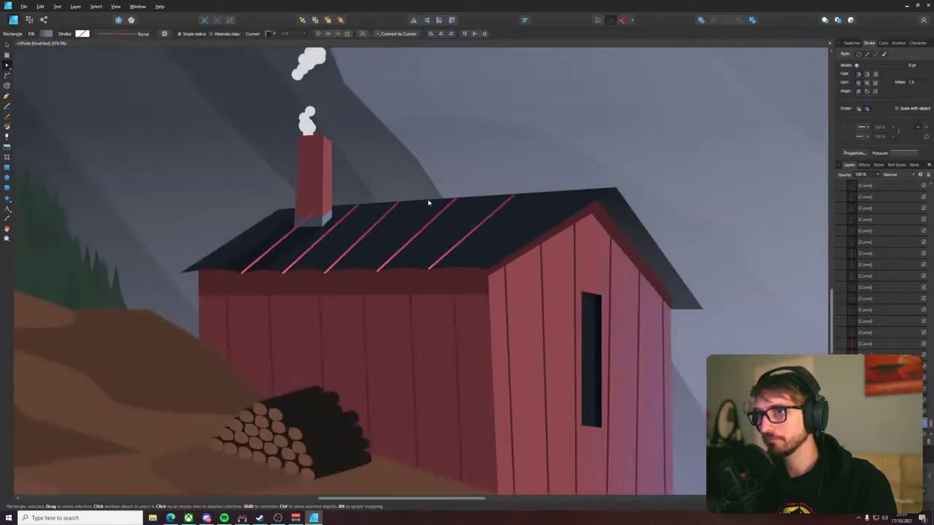
pyautogui.scroll(3, 393, 206)
pyautogui.click(390, 209)
pyautogui.moveTo(396, 200); pyautogui.dragTo(415, 197)
pyautogui.click(315, 210)
pyautogui.moveTo(317, 205); pyautogui.dragTo(325, 204)
pyautogui.click(247, 215)
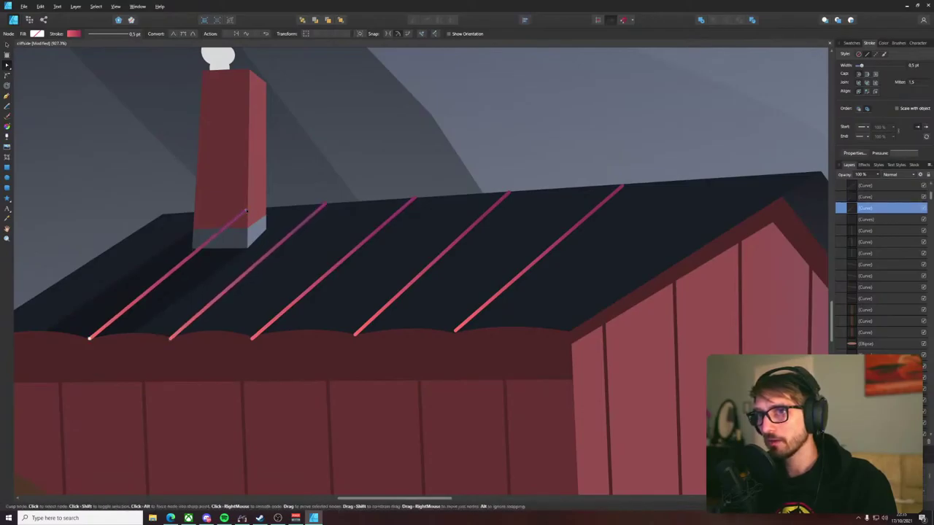
pyautogui.scroll(-3, 503, 180)
pyautogui.scroll(-1, 504, 179)
pyautogui.click(632, 138)
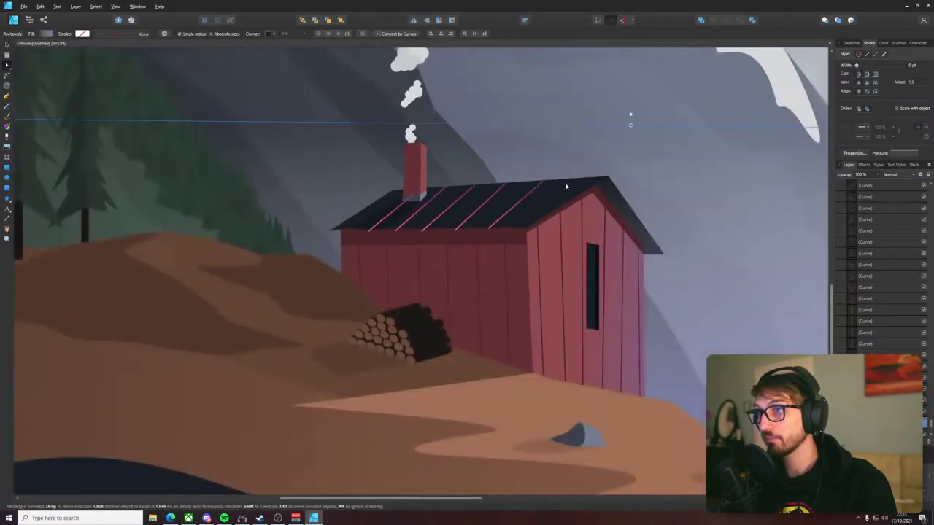
# - Move the upper ends of the two roof lines nearest the front gable further along the ridge toward the gable
pyautogui.scroll(4, 565, 186)
pyautogui.click(505, 183)
pyautogui.moveTo(512, 176); pyautogui.dragTo(539, 172)
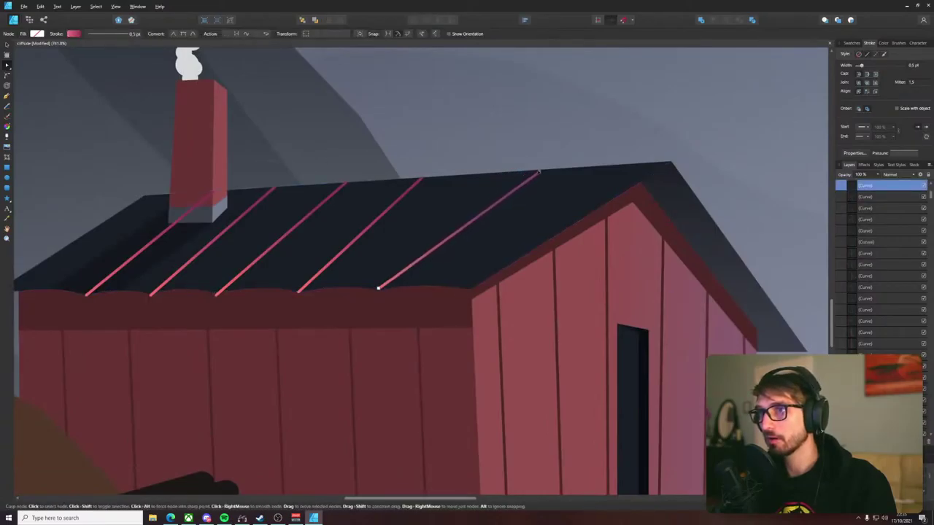
pyautogui.click(421, 178)
pyautogui.moveTo(421, 178); pyautogui.dragTo(444, 177)
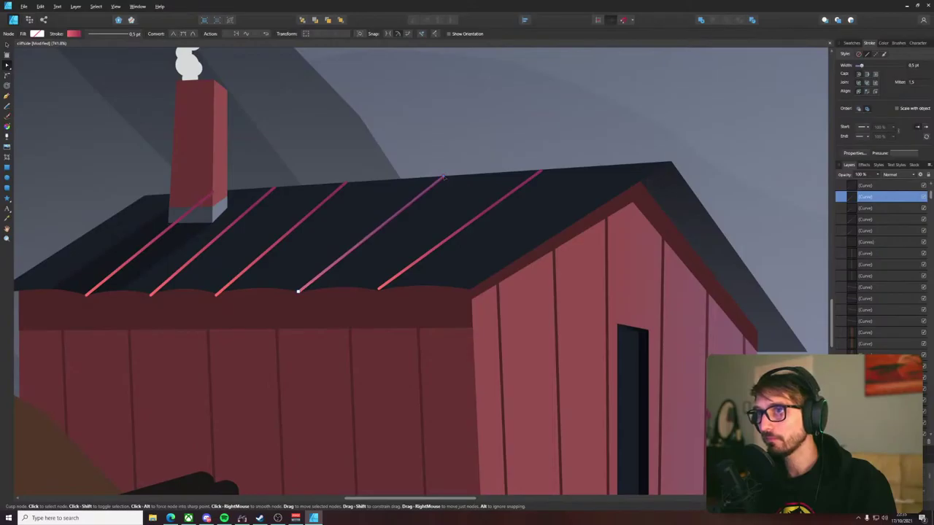
# - Shift the upper ends of the third and second roof lines slightly along the ridge toward the front gable, and deselect
pyautogui.click(344, 183)
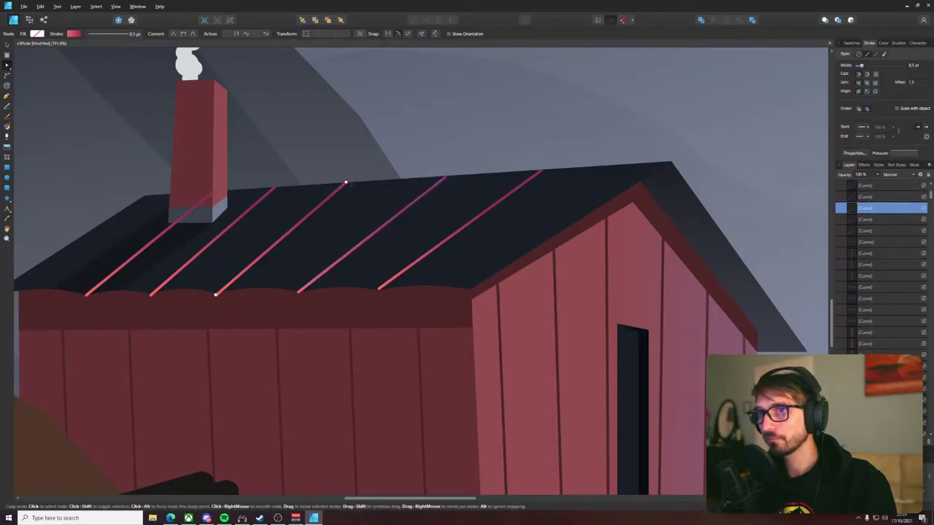
pyautogui.moveTo(346, 182); pyautogui.dragTo(357, 181)
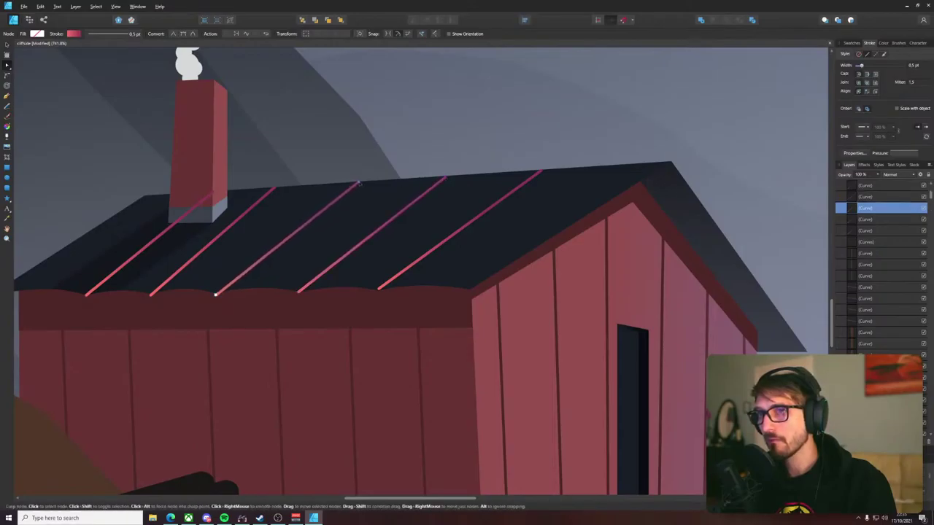
pyautogui.click(270, 195)
pyautogui.moveTo(272, 192); pyautogui.dragTo(284, 187)
pyautogui.click(212, 194)
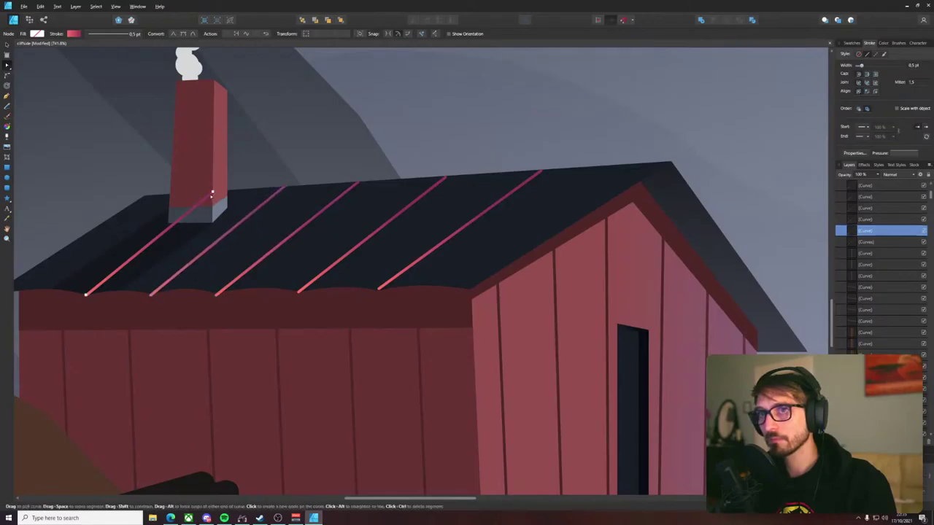
pyautogui.scroll(-3, 211, 194)
pyautogui.scroll(-3, 329, 140)
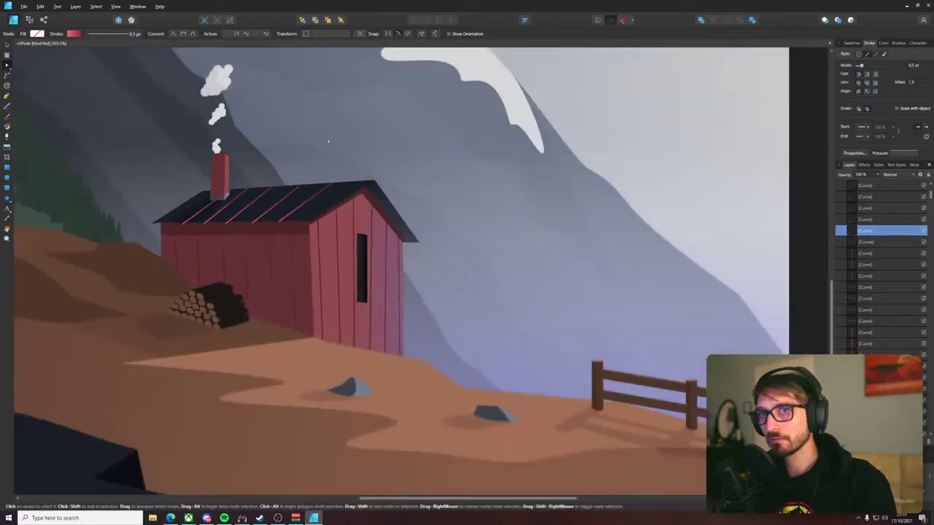
pyautogui.click(365, 126)
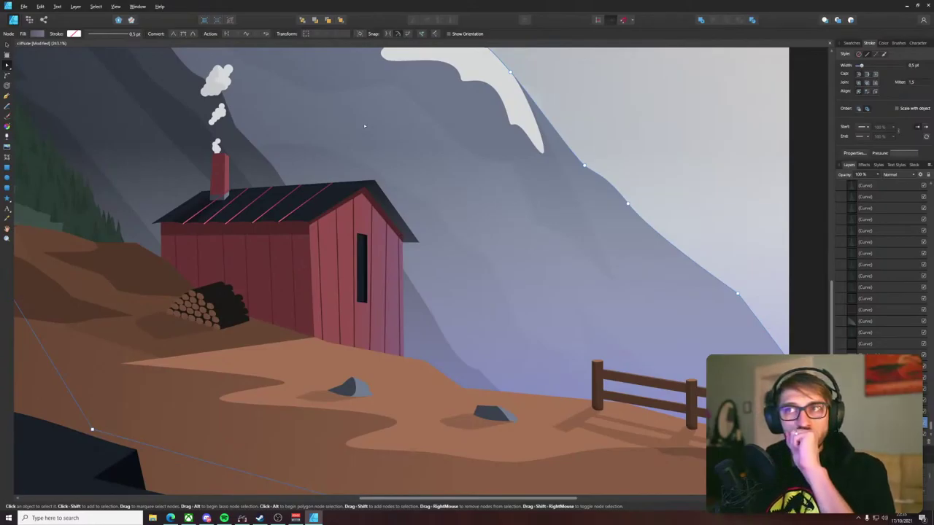
pyautogui.scroll(5, 363, 141)
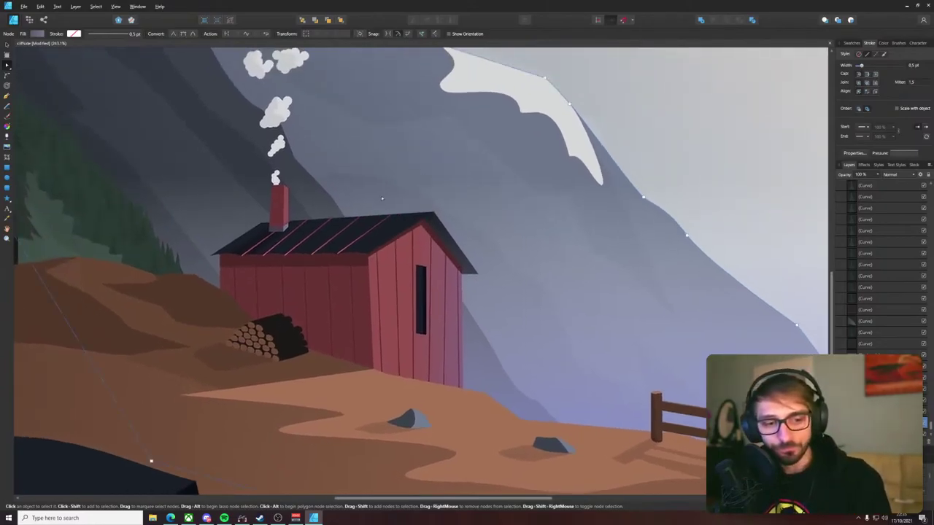
pyautogui.scroll(1, 377, 232)
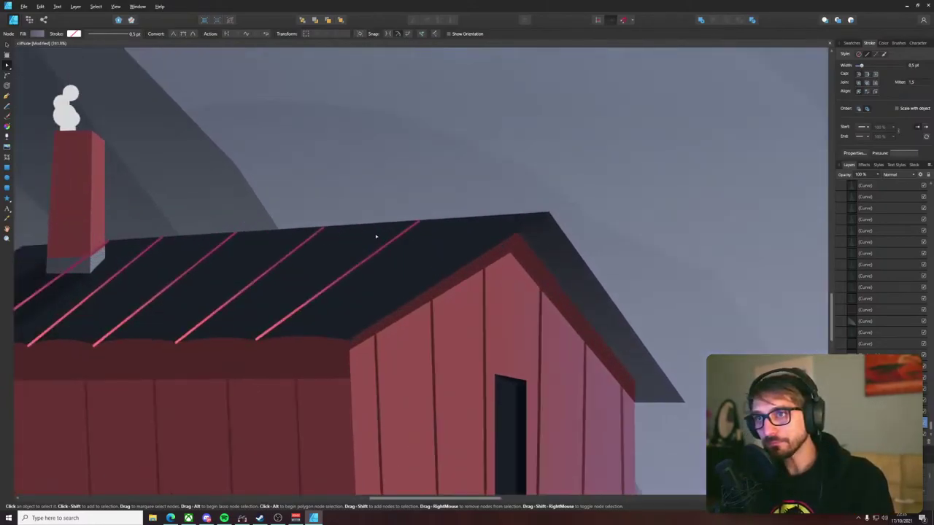
pyautogui.click(314, 236)
pyautogui.moveTo(329, 184); pyautogui.dragTo(475, 191)
pyautogui.click(476, 191)
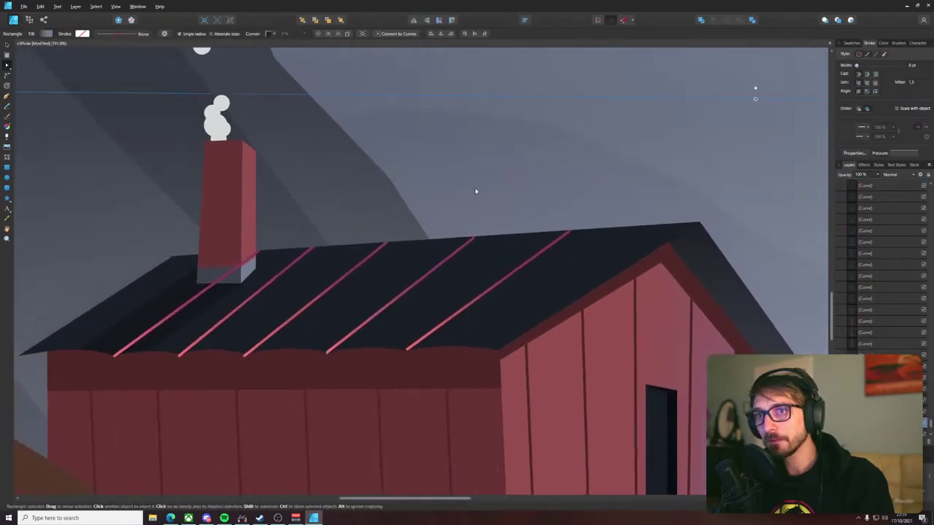
pyautogui.scroll(-2, 476, 190)
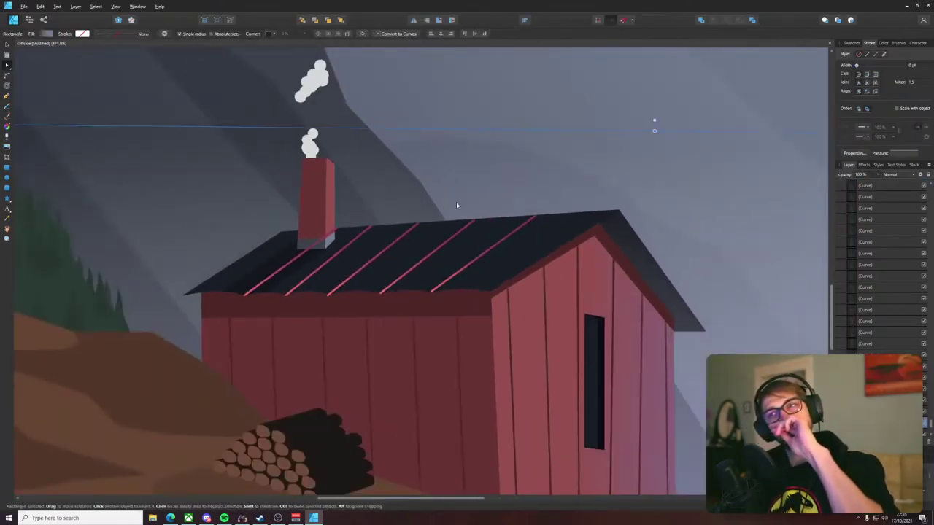
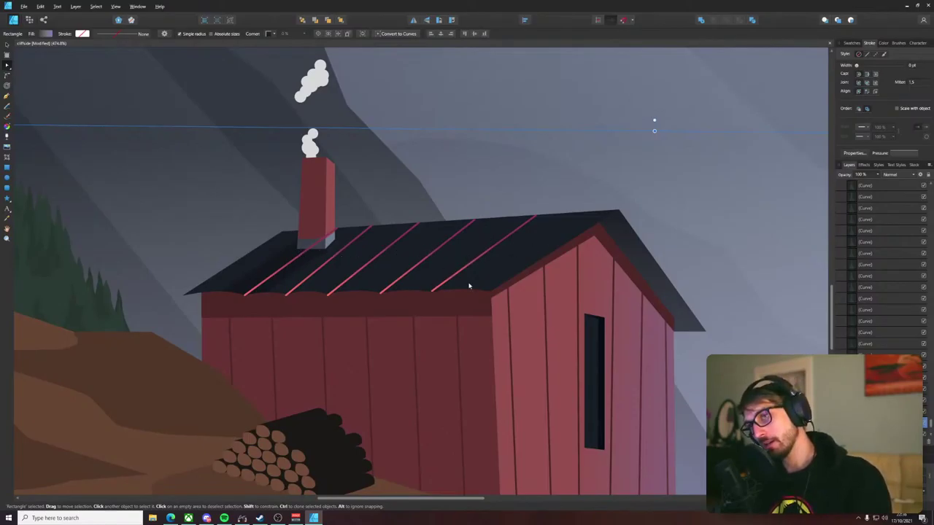
# - Add five nodes to the roof shape's ridge edge, one where each seam line meets it
pyautogui.scroll(5, 459, 285)
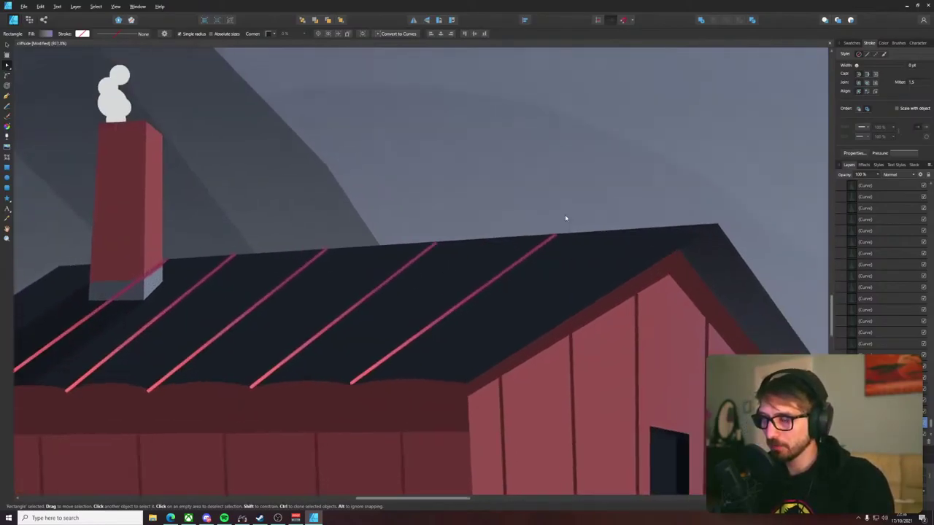
pyautogui.click(595, 257)
pyautogui.press('a')
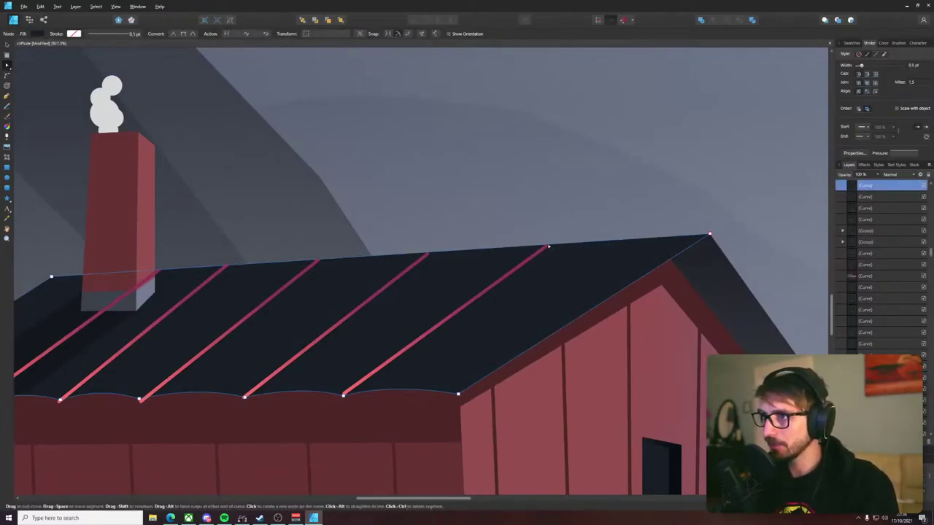
pyautogui.click(427, 253)
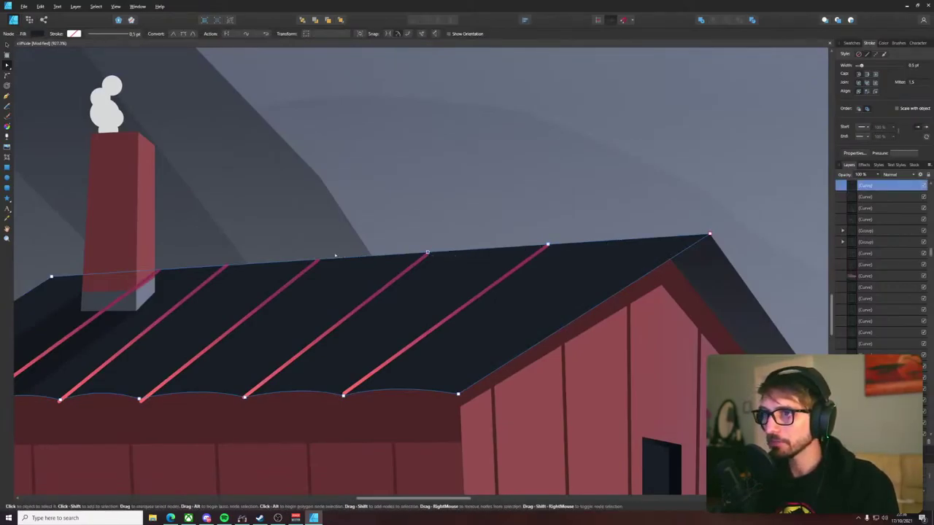
pyautogui.click(226, 266)
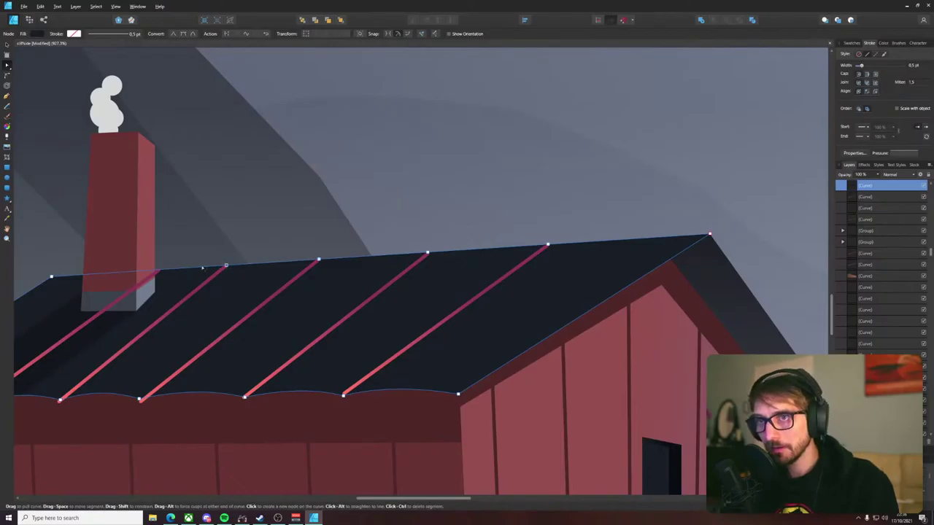
pyautogui.click(154, 270)
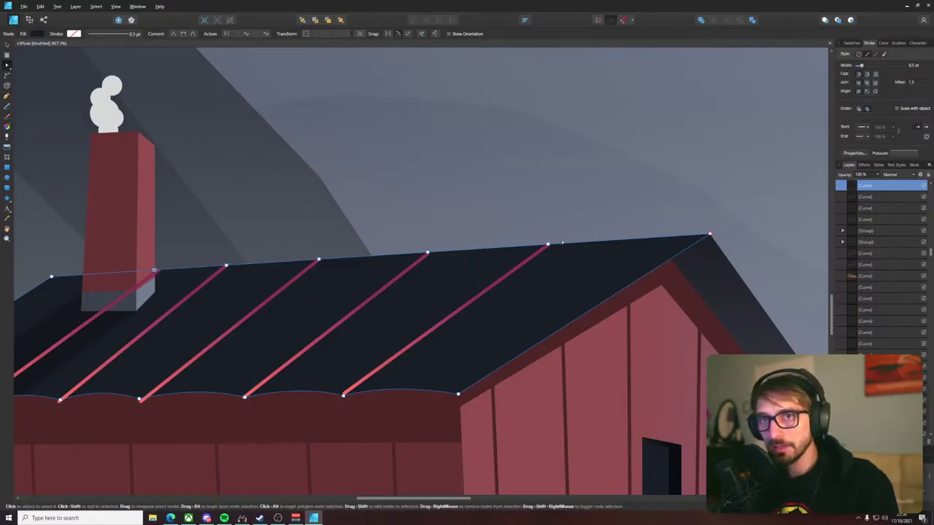
# - Bend each of the six ridge segments upward into a shallow arc to scallop the roof's upper edge, and deselect
pyautogui.moveTo(587, 243); pyautogui.dragTo(589, 234)
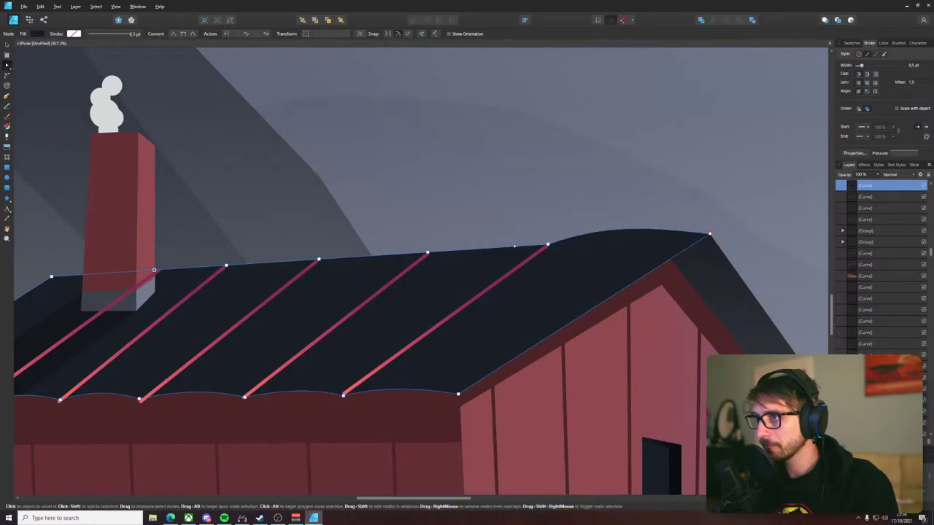
pyautogui.moveTo(513, 247); pyautogui.dragTo(502, 238)
pyautogui.moveTo(394, 256); pyautogui.dragTo(386, 248)
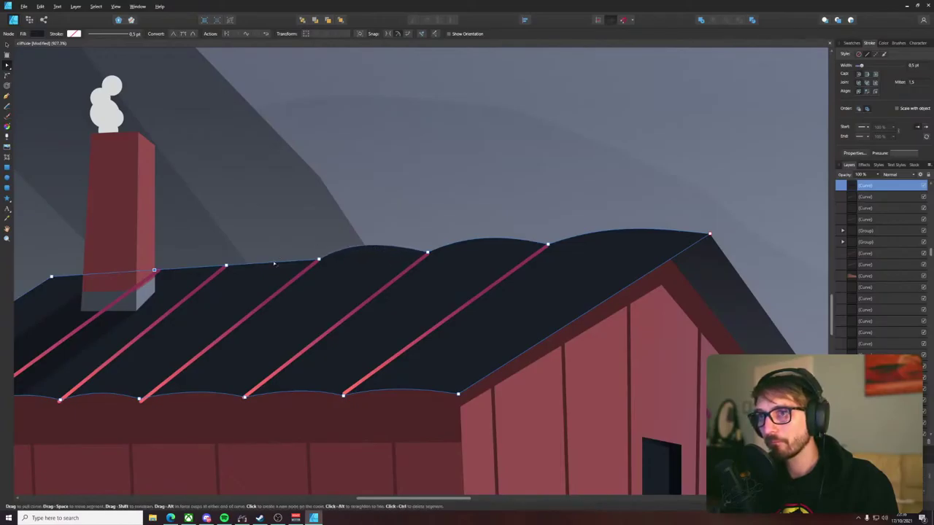
pyautogui.moveTo(276, 264); pyautogui.dragTo(268, 257)
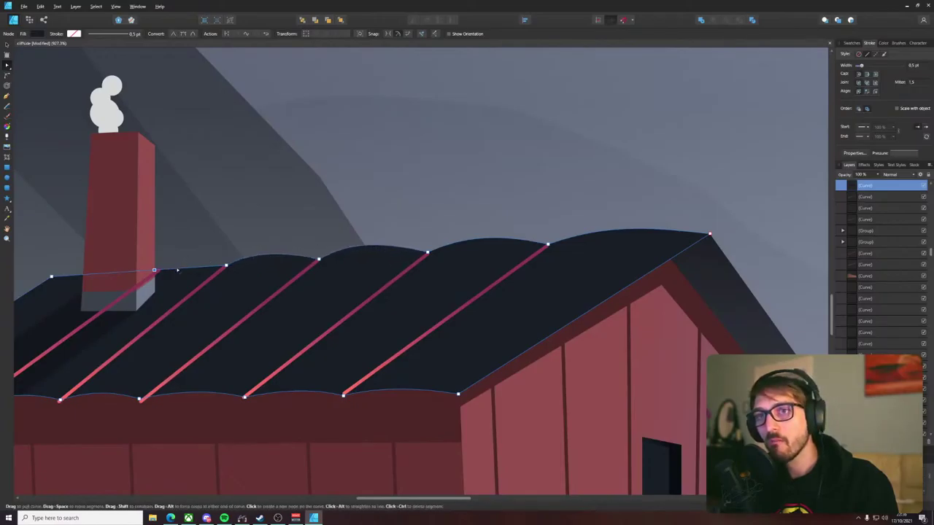
pyautogui.moveTo(184, 268); pyautogui.dragTo(180, 264)
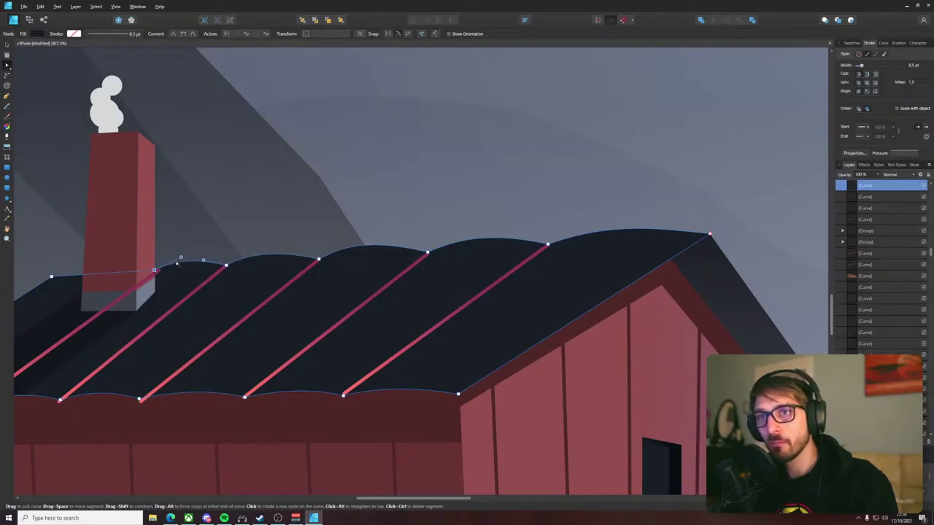
pyautogui.moveTo(97, 274); pyautogui.dragTo(96, 270)
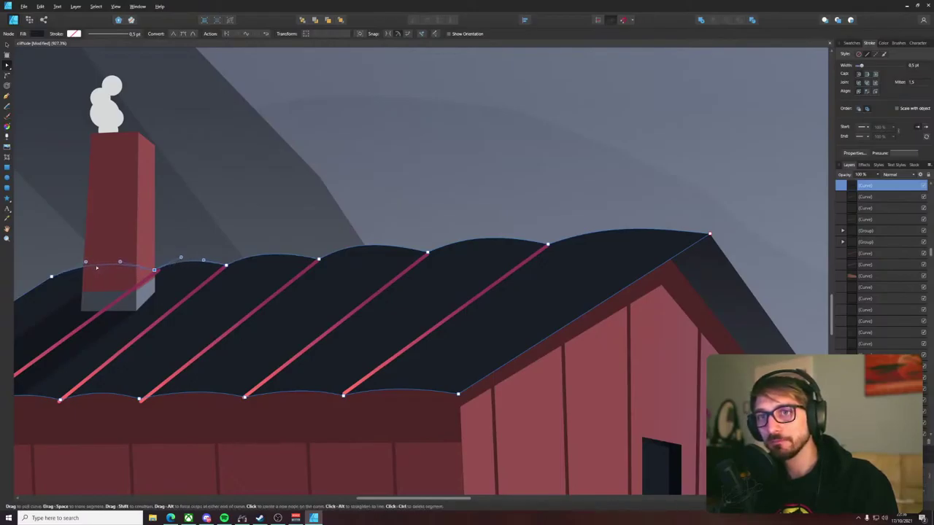
pyautogui.scroll(-2, 96, 268)
pyautogui.click(373, 188)
pyautogui.scroll(-5, 373, 188)
pyautogui.click(583, 180)
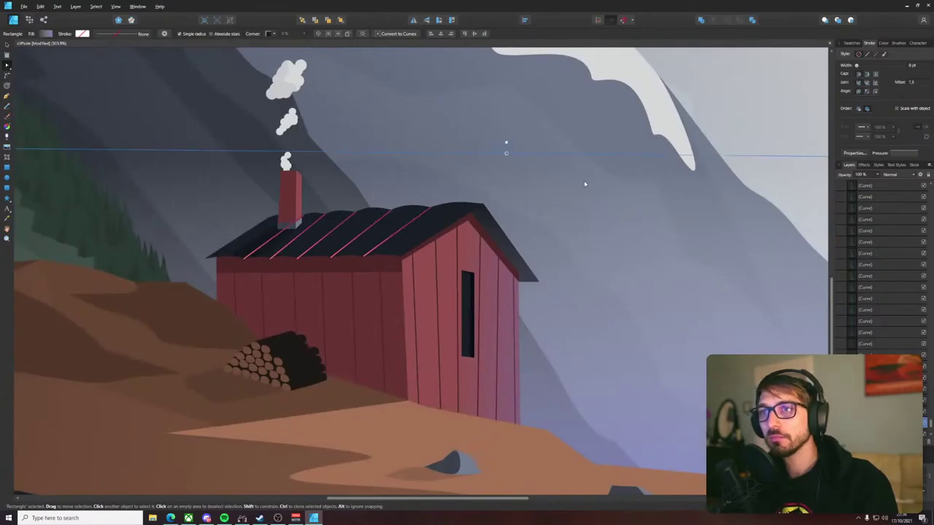
pyautogui.scroll(-2, 584, 183)
pyautogui.scroll(7, 482, 208)
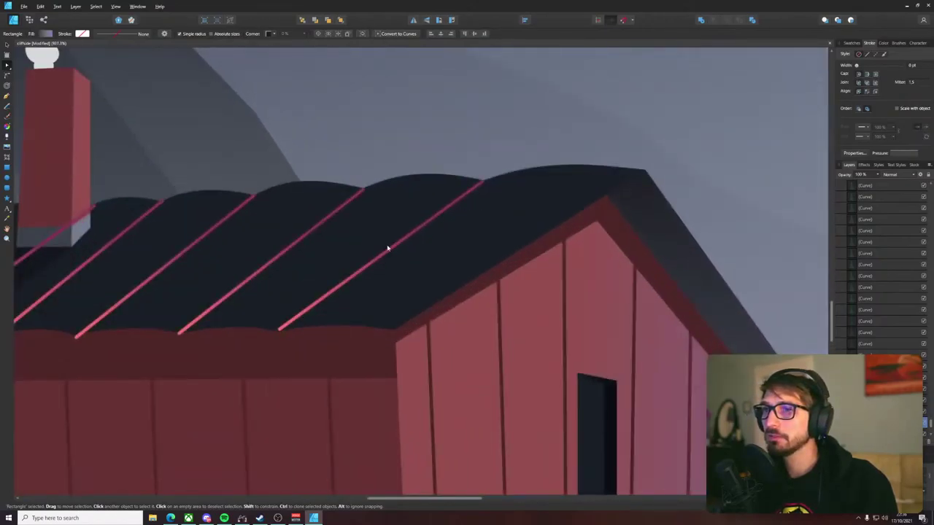
pyautogui.doubleClick(444, 211)
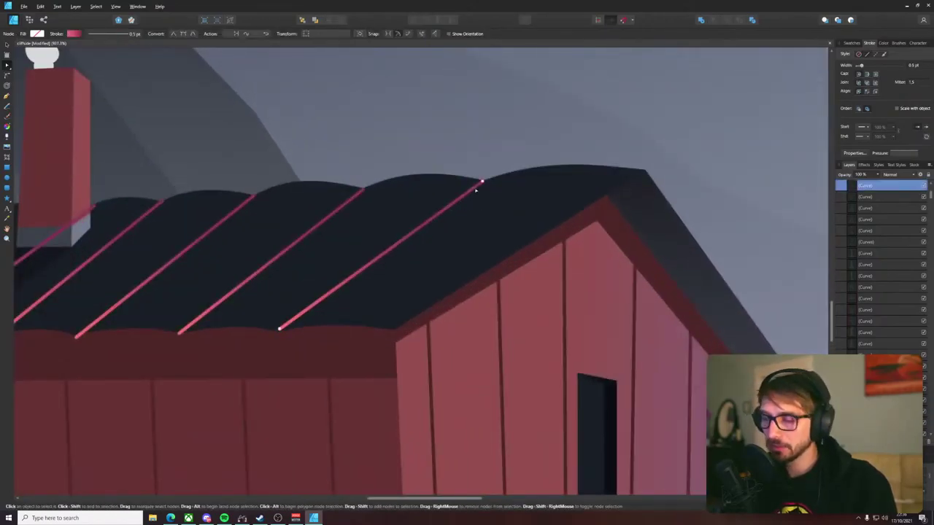
pyautogui.press('p')
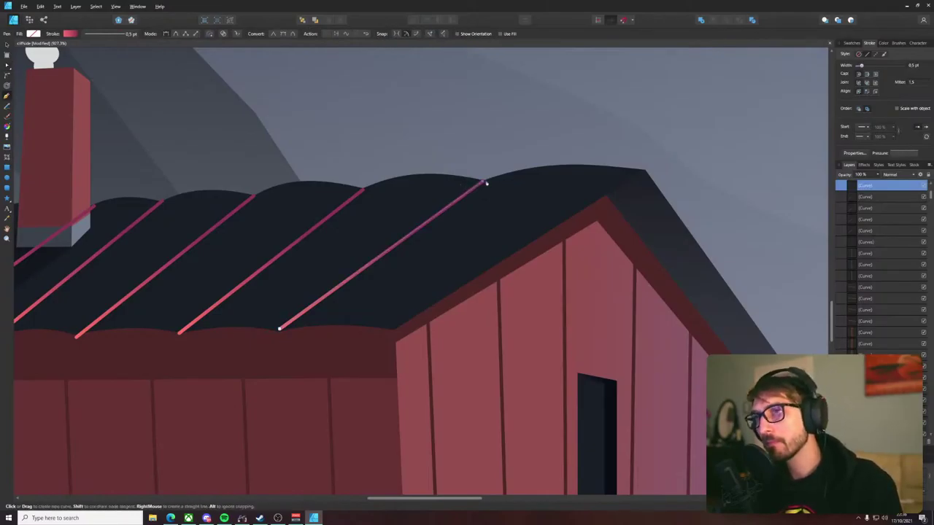
pyautogui.moveTo(429, 174); pyautogui.dragTo(406, 178)
pyautogui.click(429, 174)
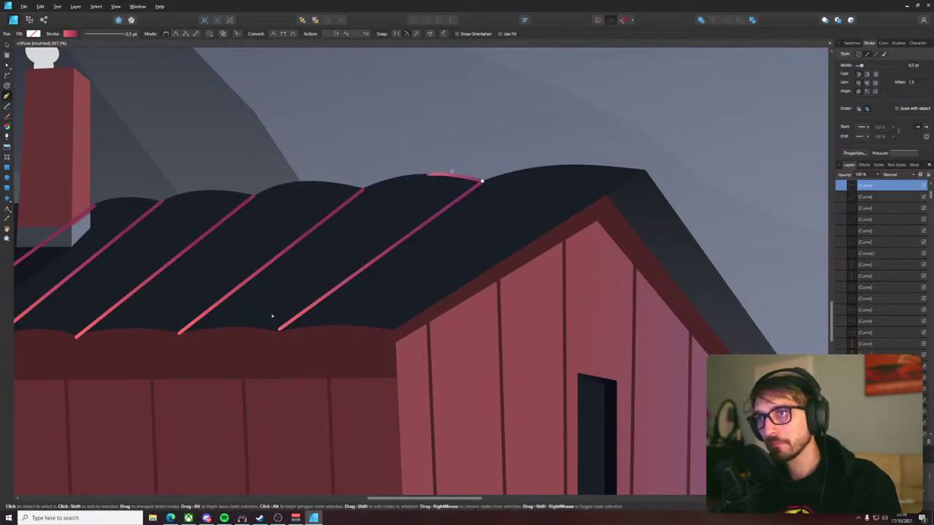
pyautogui.press('v')
pyautogui.hotkey('ctrl', 'z')
pyautogui.hotkey('ctrl', 'z')
# - Extend the roof line nearest the gable with the Pen tool into a closed strip following the ridge and eave curves toward the chimney
pyautogui.press('p')
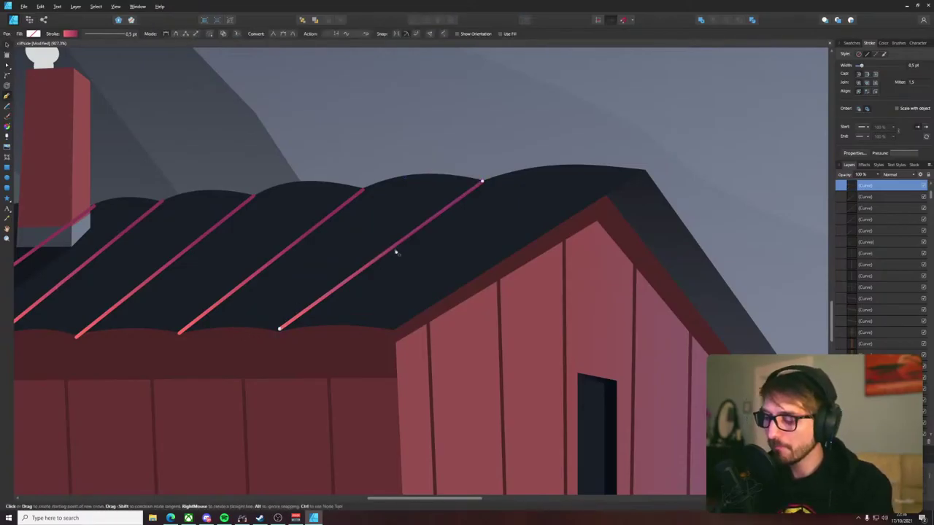
pyautogui.press('a')
pyautogui.press('p')
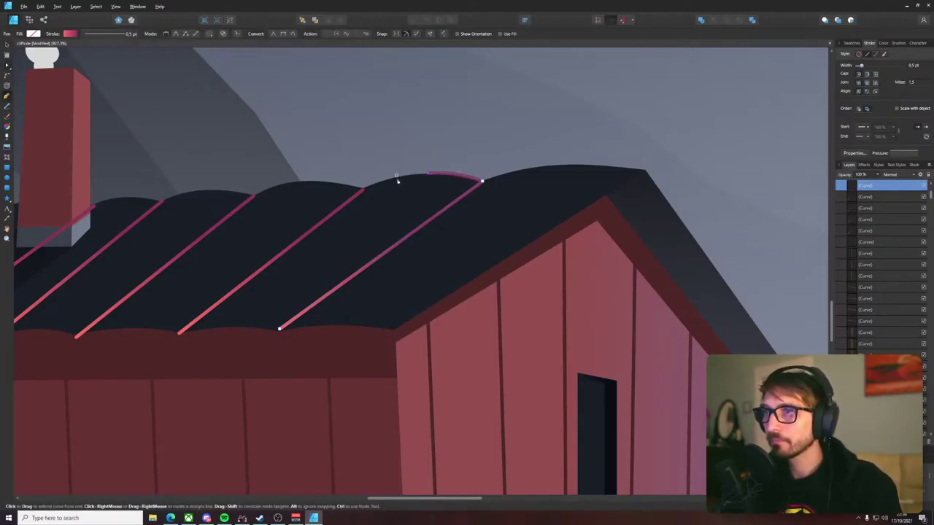
pyautogui.click(427, 174)
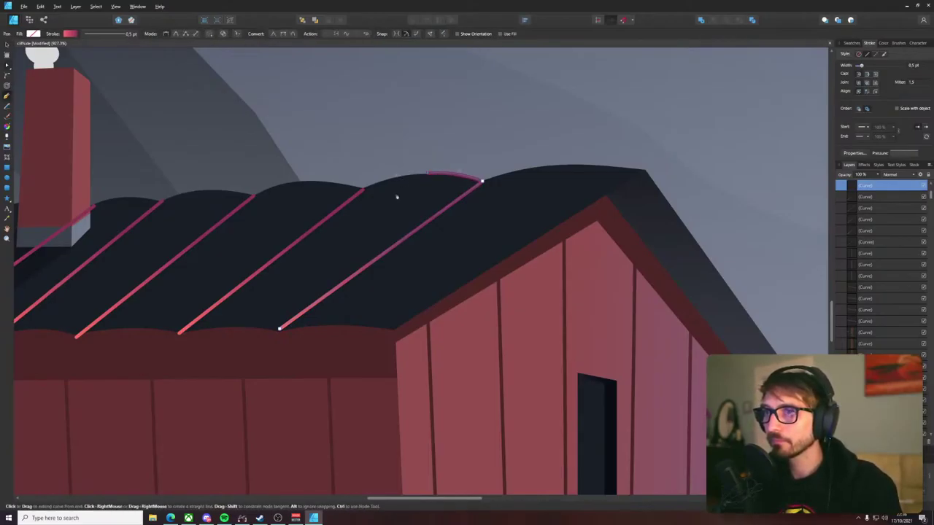
pyautogui.click(233, 330)
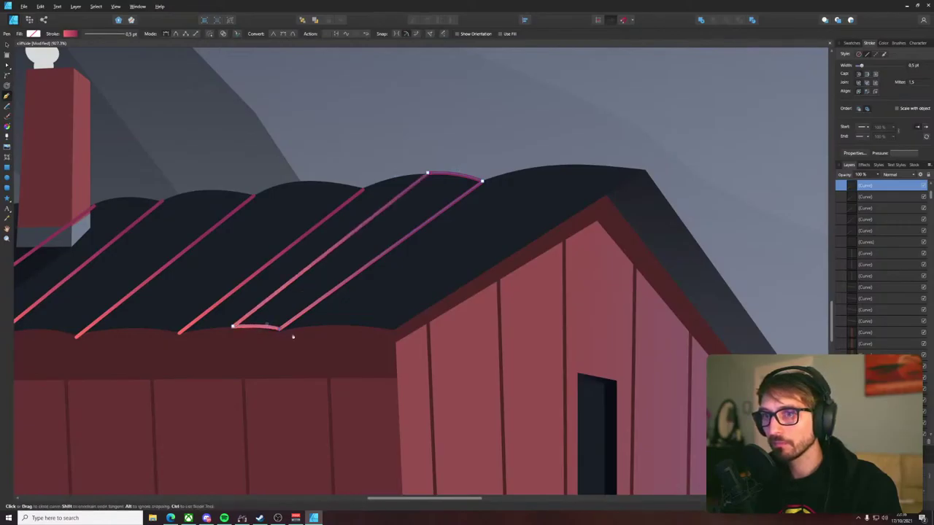
pyautogui.click(297, 336)
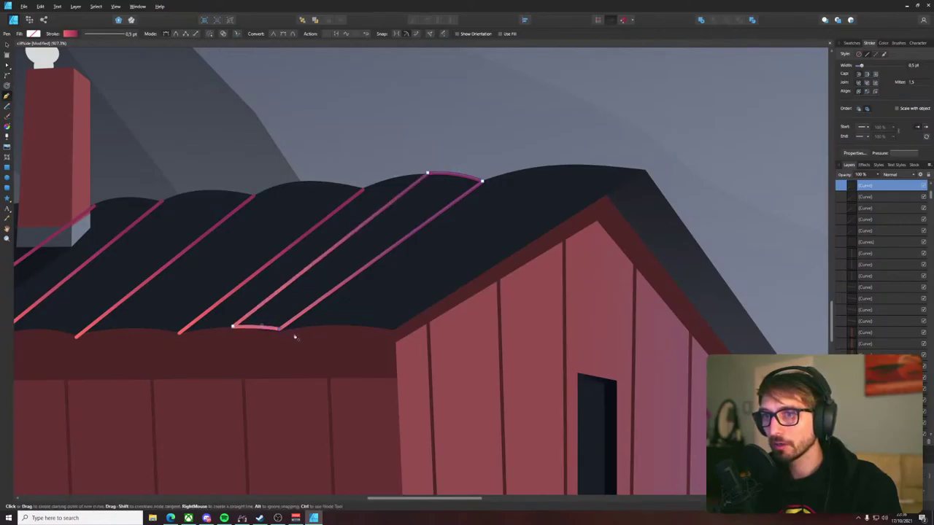
# - Remove the stroke from the closed roof strip nearest the gable and fill it with dark blue-grey #212730
pyautogui.click(851, 43)
pyautogui.click(845, 65)
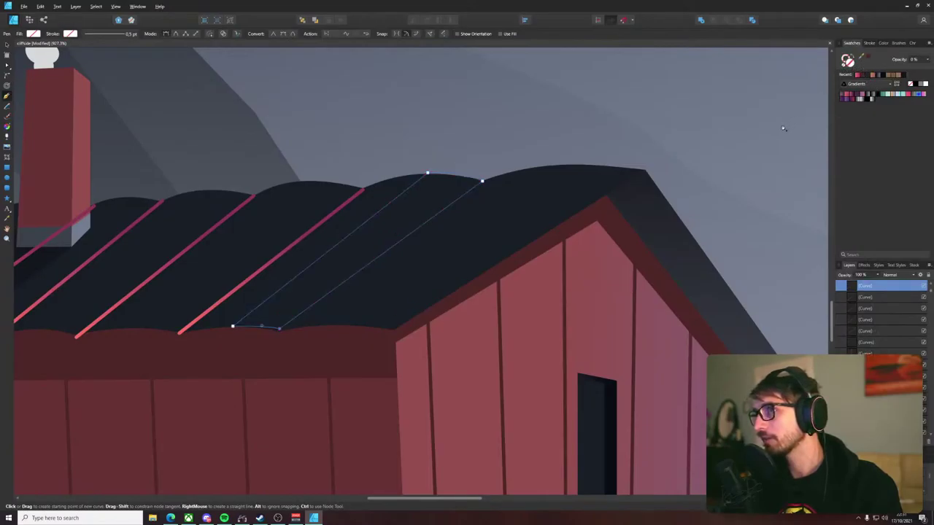
pyautogui.press('v')
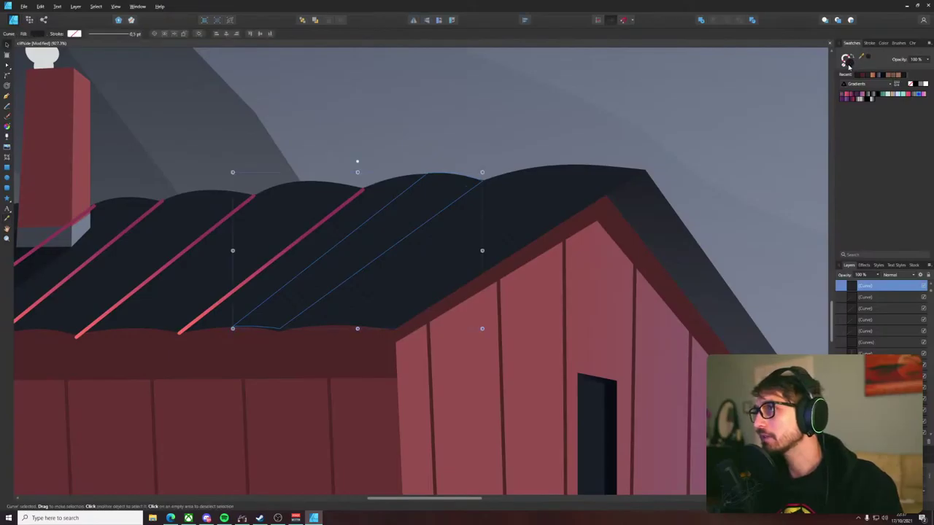
pyautogui.doubleClick(846, 64)
pyautogui.click(642, 271)
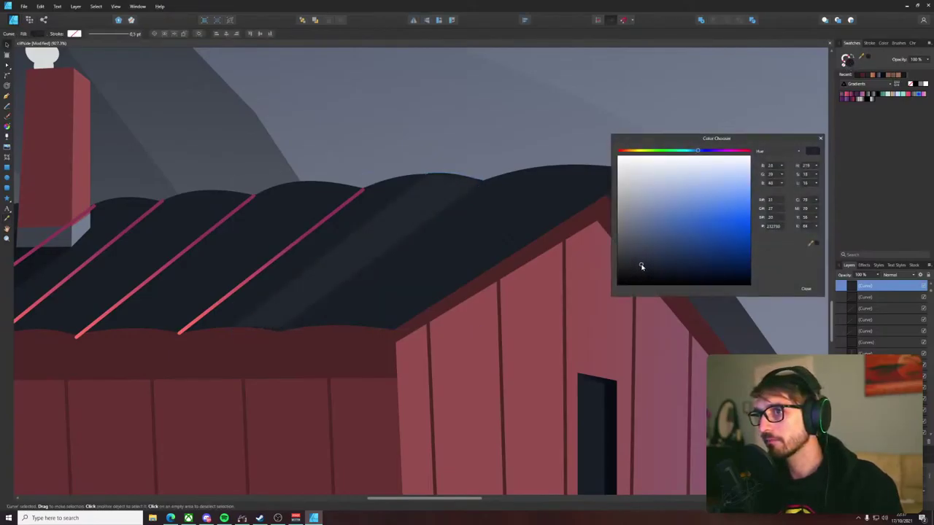
# - Adjust the lower node and bottom curve of the strip nearest the gable to follow the eave, and deselect the strip
pyautogui.scroll(3, 256, 331)
pyautogui.press('a')
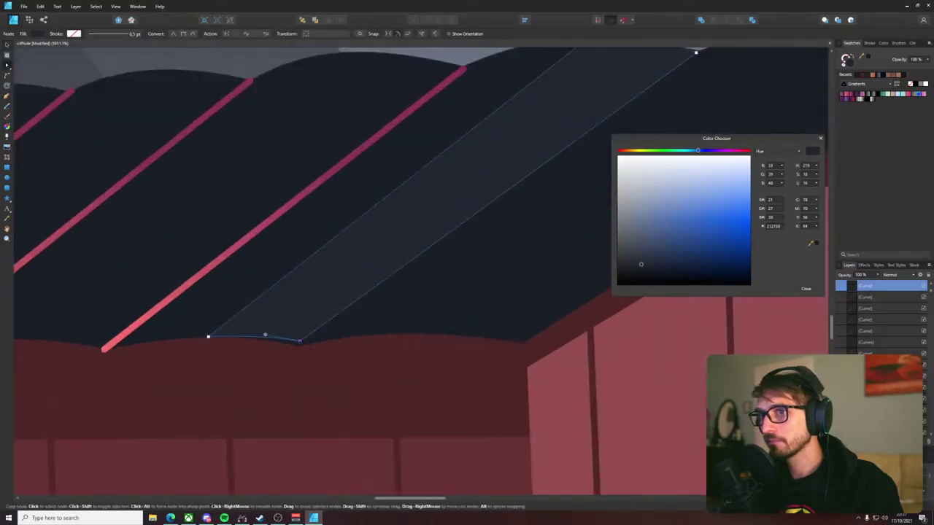
pyautogui.click(301, 343)
pyautogui.hotkey('ctrl', 'z')
pyautogui.moveTo(300, 341); pyautogui.dragTo(298, 345)
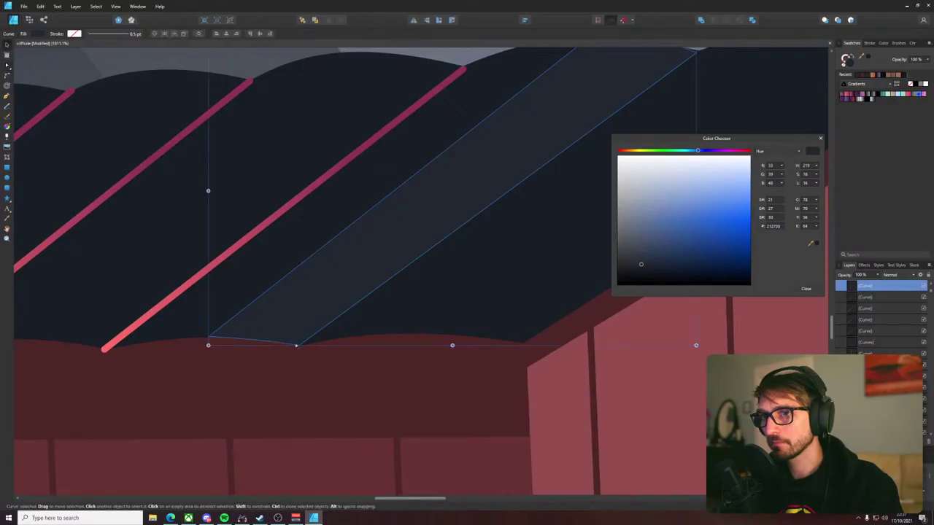
pyautogui.click(297, 346)
pyautogui.moveTo(265, 340)
pyautogui.mouseDown()
pyautogui.moveTo(260, 328)
pyautogui.moveTo(261, 335)
pyautogui.mouseUp()
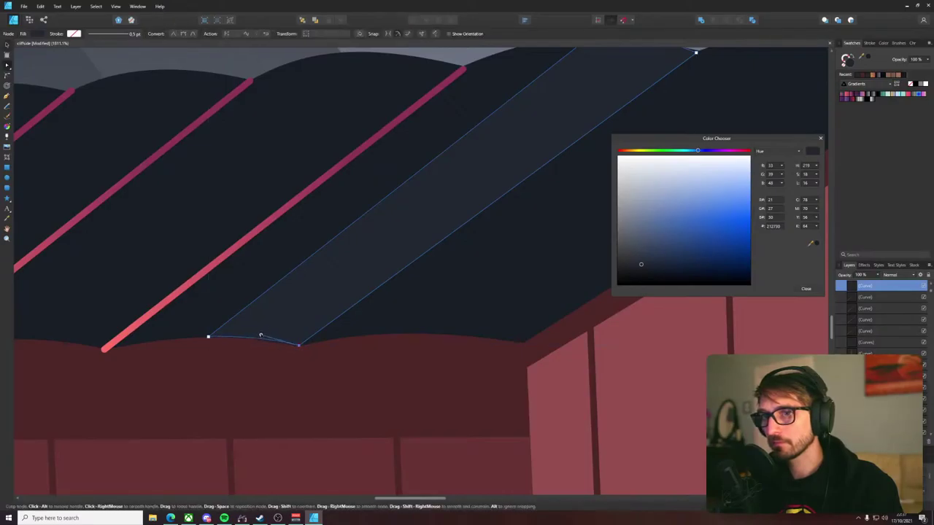
pyautogui.scroll(-3, 260, 336)
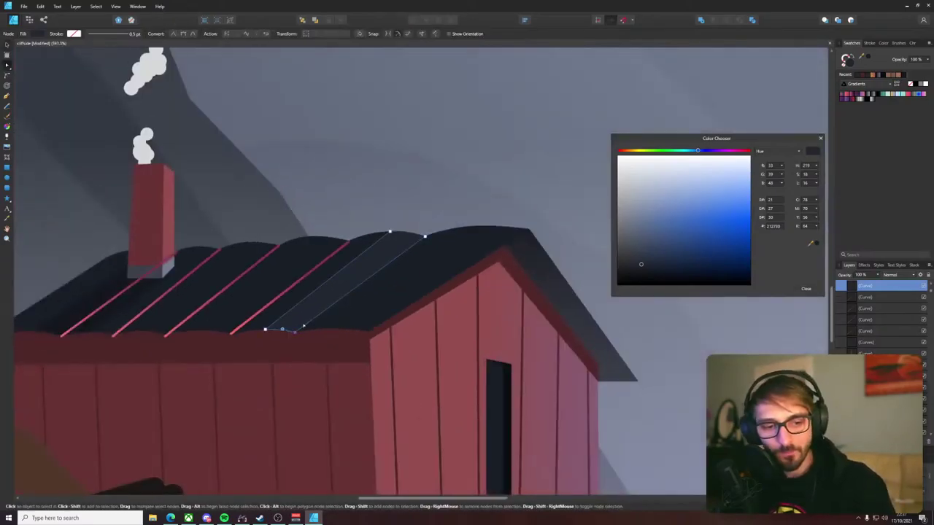
pyautogui.scroll(-1, 346, 312)
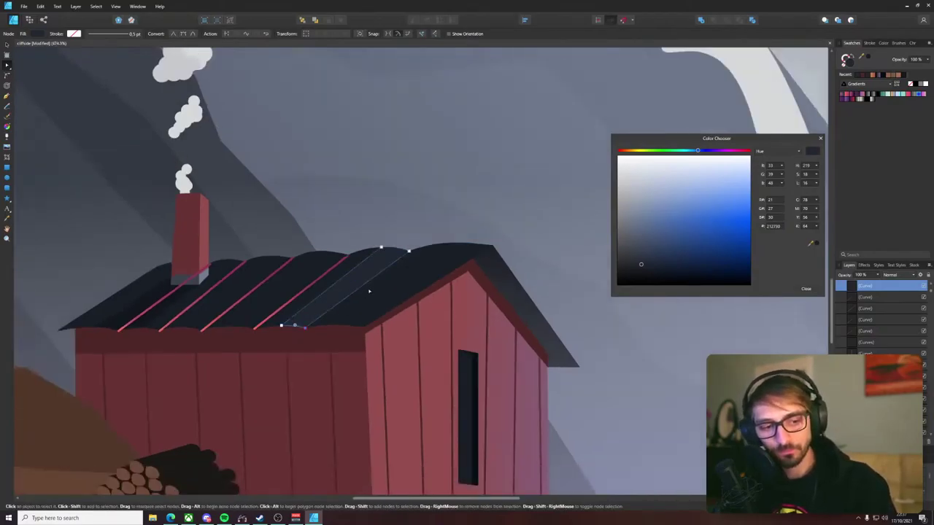
pyautogui.moveTo(372, 289); pyautogui.dragTo(416, 333)
pyautogui.press('v')
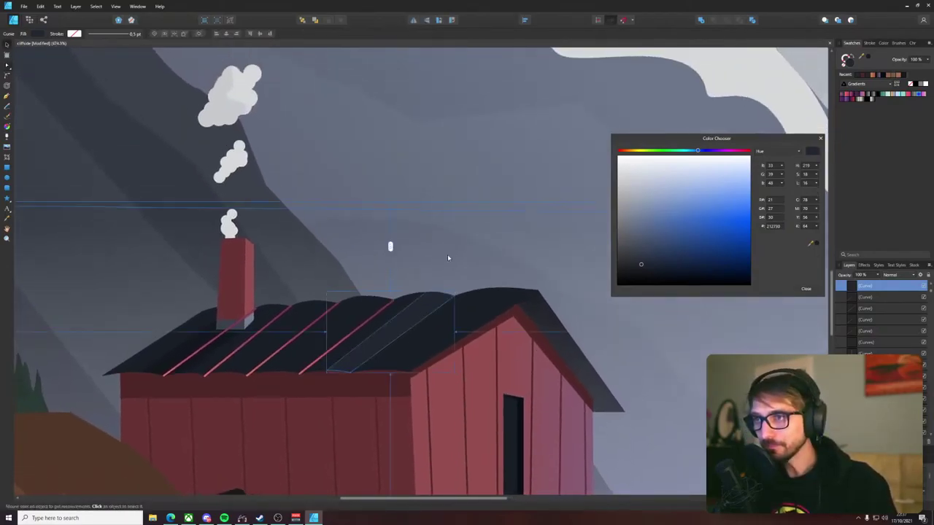
pyautogui.keyDown('alt'); pyautogui.click(447, 254); pyautogui.keyUp('alt')
# - Extend the second roof line from the gable with the Pen tool into a closed strip following the ridge and eave curves
pyautogui.scroll(4, 425, 318)
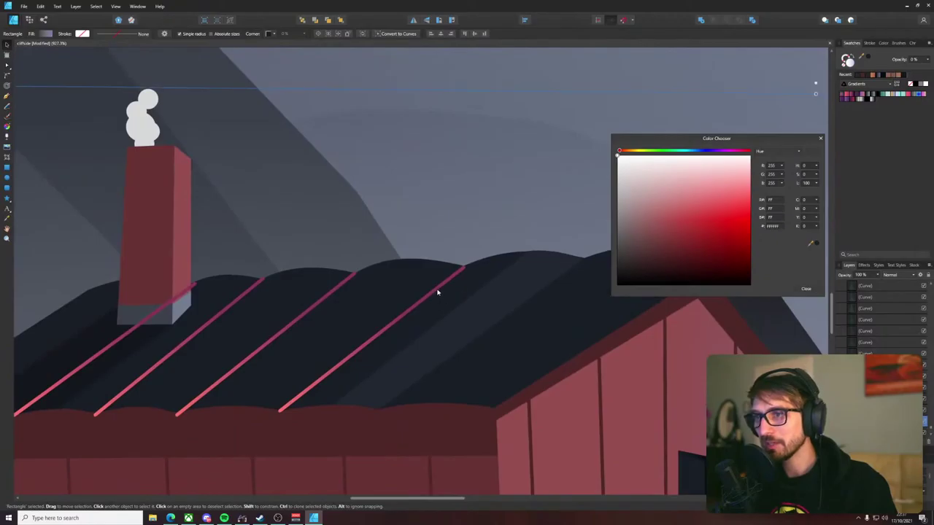
pyautogui.press('v')
pyautogui.click(438, 290)
pyautogui.scroll(3, 438, 290)
pyautogui.press('a')
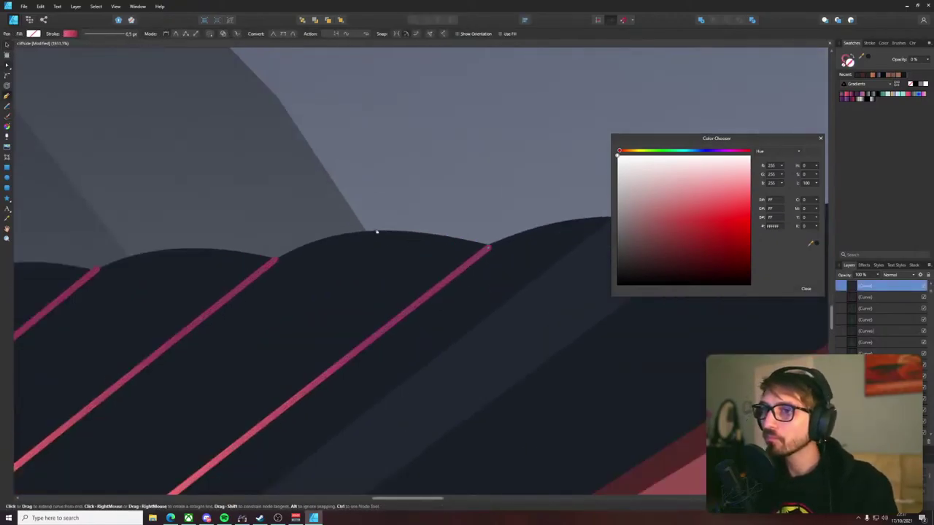
pyautogui.moveTo(377, 231); pyautogui.dragTo(367, 234)
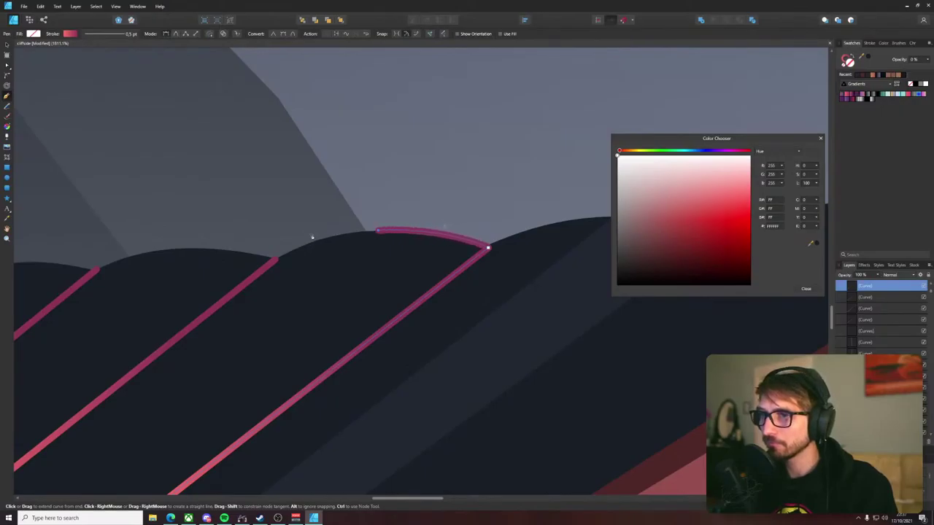
pyautogui.moveTo(335, 287); pyautogui.dragTo(511, 113)
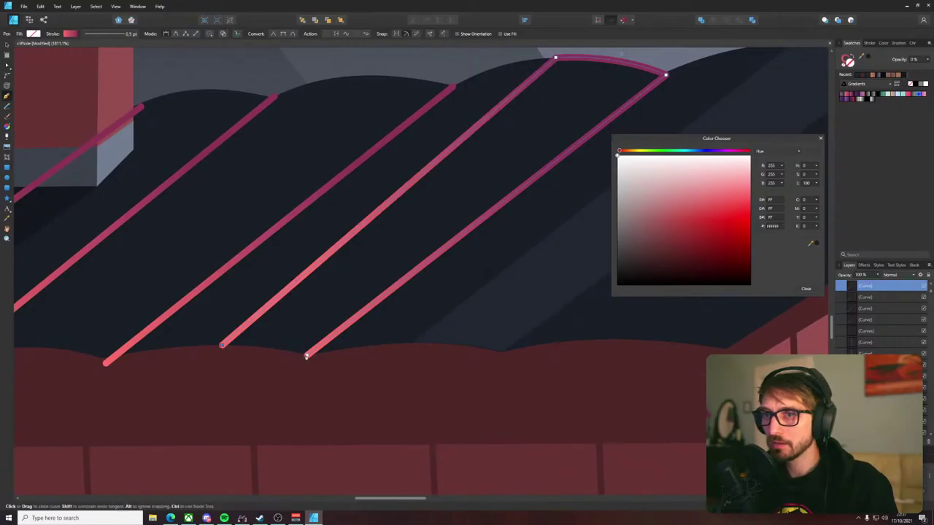
pyautogui.moveTo(307, 355); pyautogui.dragTo(345, 377)
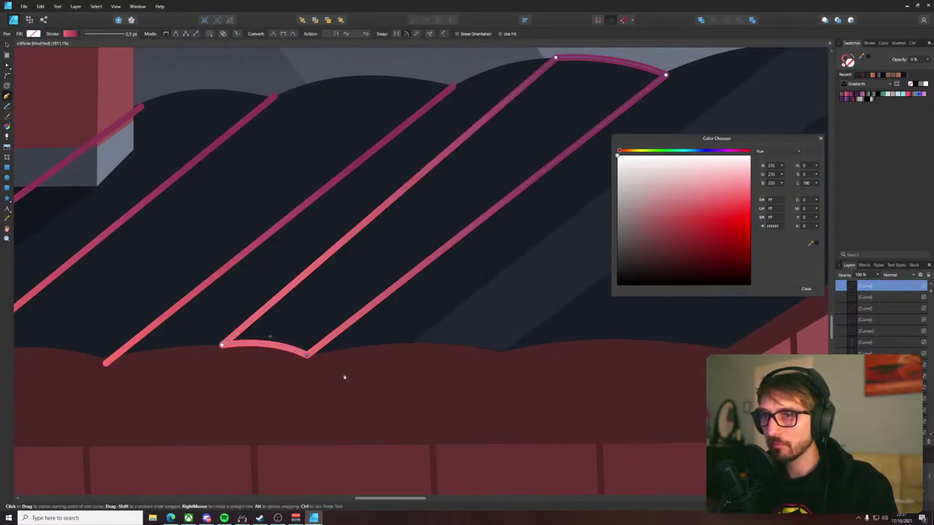
# - Fill the second strip with the dark blue-grey sampled from the first strip and remove its stroke
pyautogui.press('i')
pyautogui.click(511, 304)
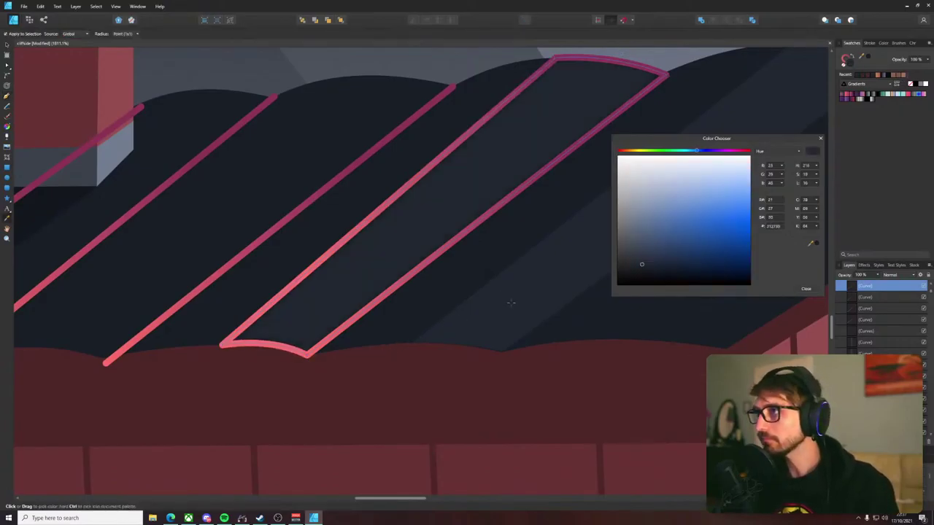
pyautogui.press('v')
pyautogui.click(845, 59)
pyautogui.click(843, 64)
pyautogui.click(850, 63)
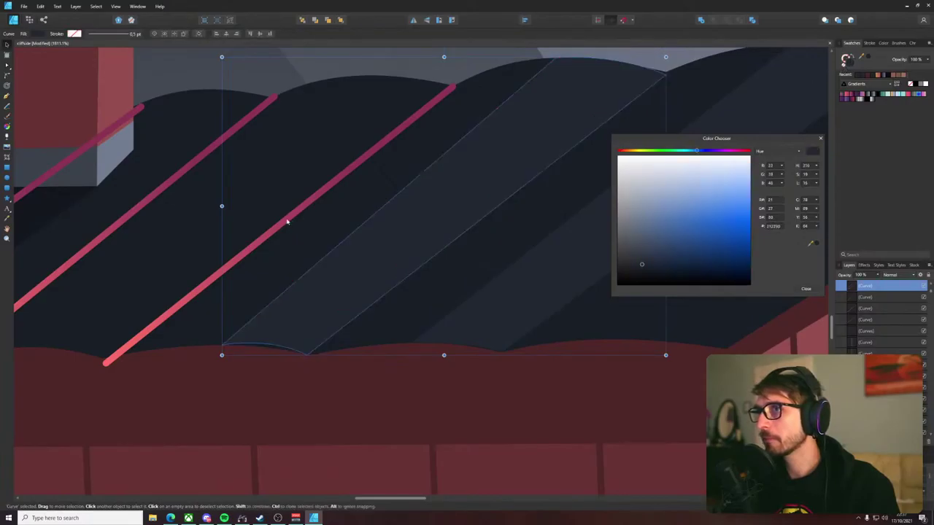
pyautogui.press('i')
pyautogui.press('a')
pyautogui.click(293, 214)
pyautogui.moveTo(294, 215); pyautogui.dragTo(499, 218)
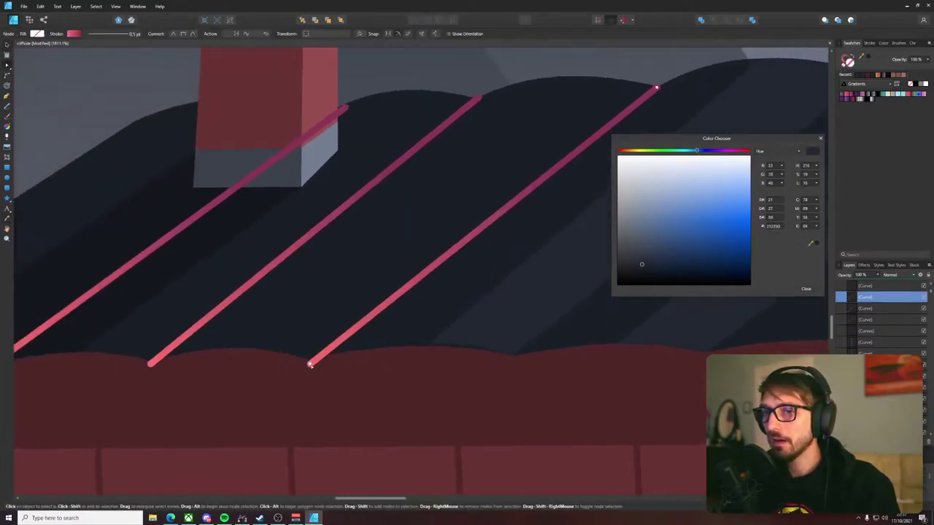
pyautogui.press('p')
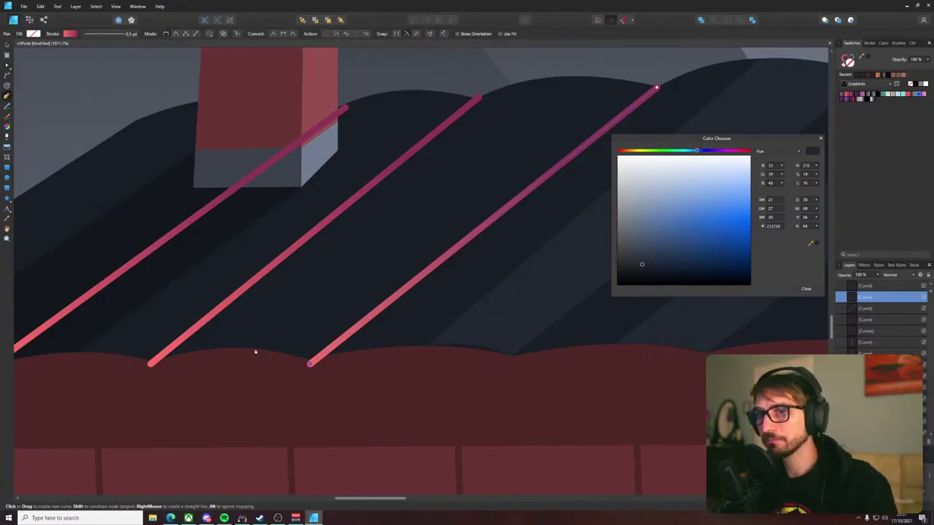
pyautogui.moveTo(222, 348); pyautogui.dragTo(220, 349)
pyautogui.click(254, 348)
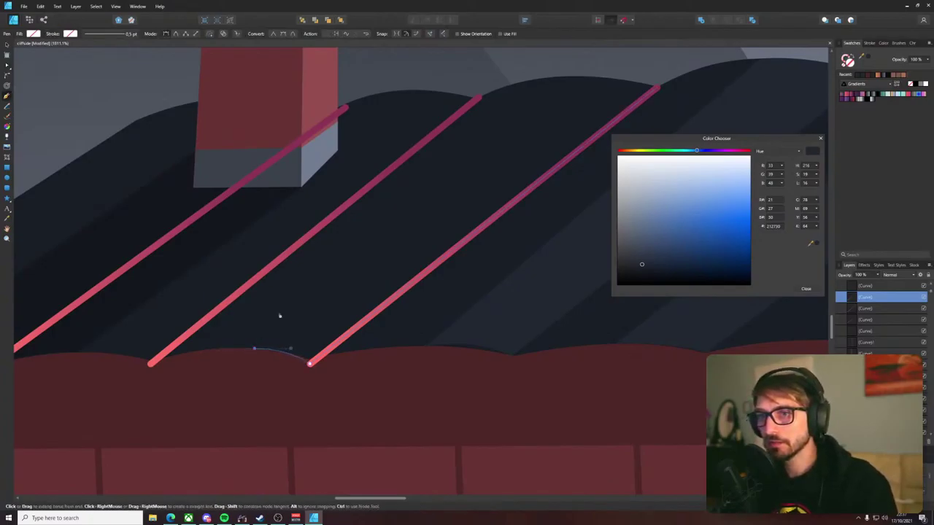
pyautogui.moveTo(338, 241); pyautogui.dragTo(229, 318)
pyautogui.click(144, 437)
pyautogui.click(199, 441)
pyautogui.press('v')
pyautogui.hotkey('ctrl', 'z')
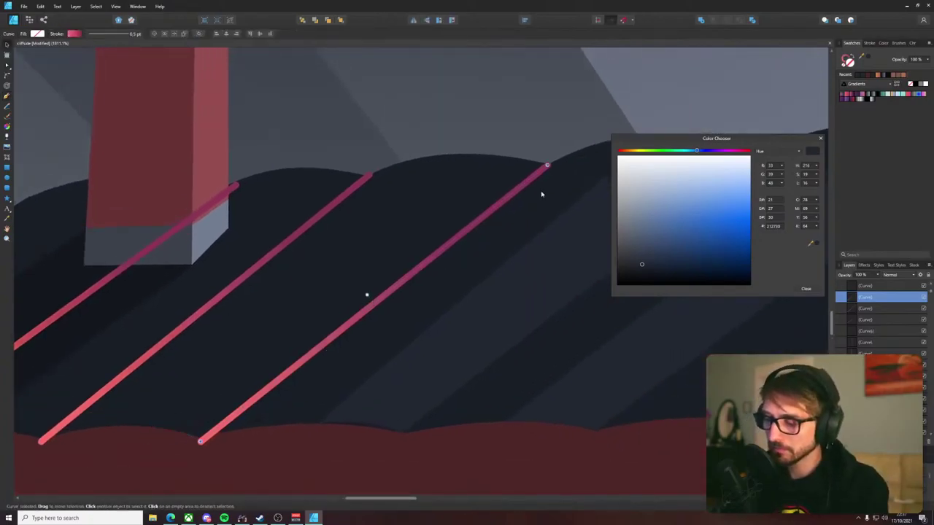
# - Extend the third roof line from its ridge end with the Pen tool into a closed strip following the ridge and eave curves
pyautogui.press('a')
pyautogui.click(547, 165)
pyautogui.press('p')
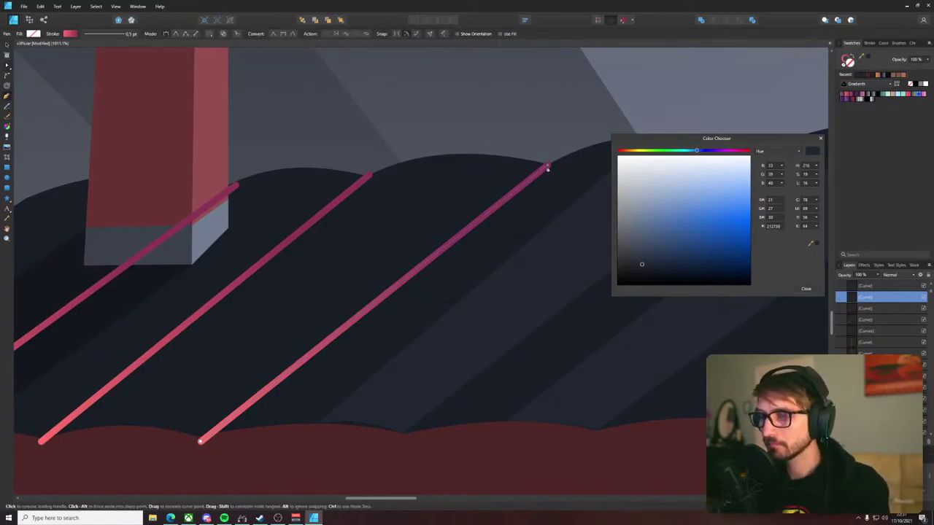
pyautogui.click(547, 167)
pyautogui.click(467, 156)
pyautogui.moveTo(453, 162); pyautogui.dragTo(420, 159)
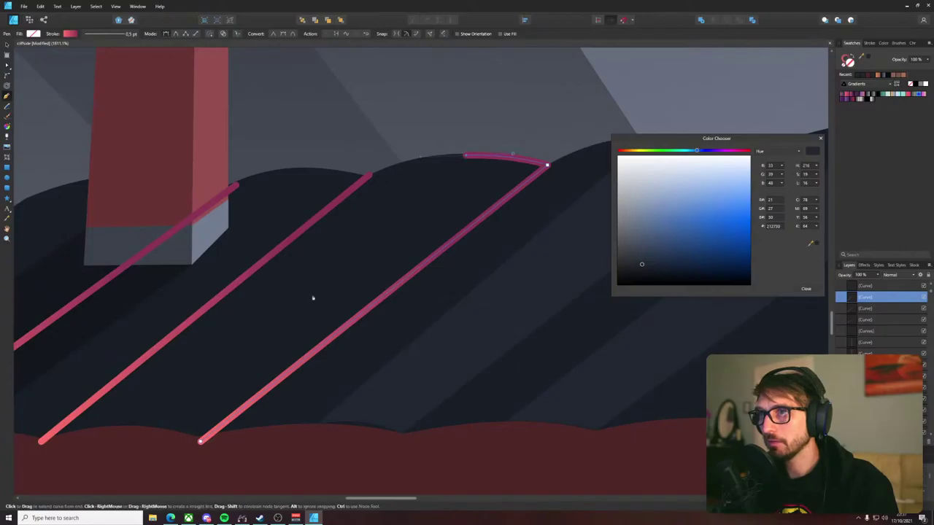
pyautogui.click(135, 429)
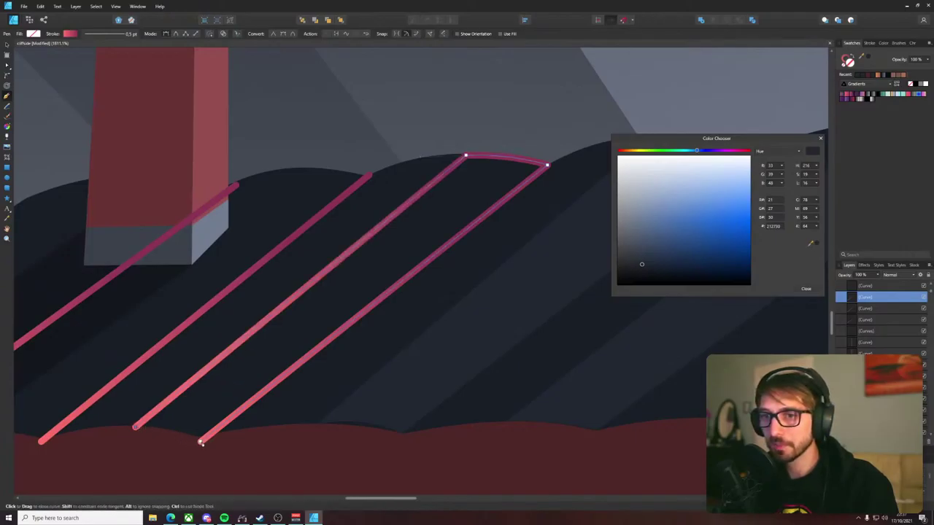
pyautogui.moveTo(200, 441); pyautogui.dragTo(240, 464)
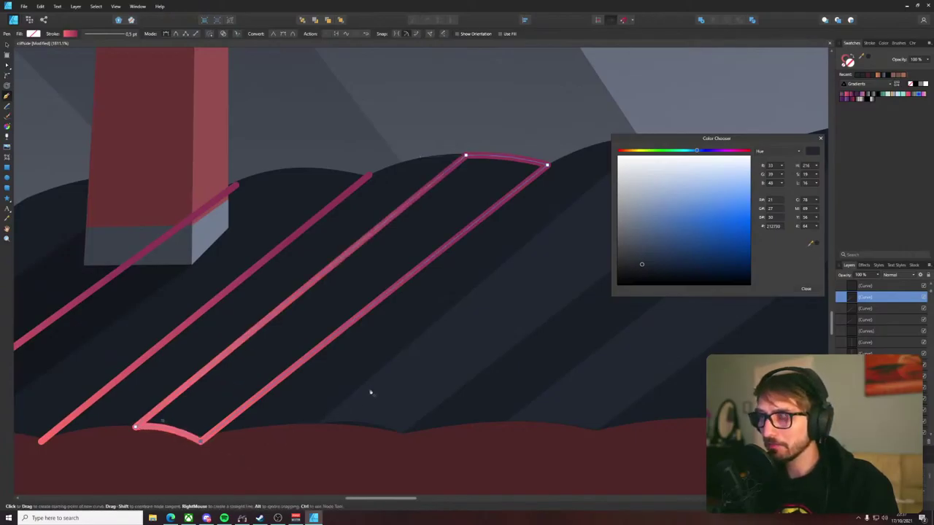
# - Fill the third strip with the dark blue-grey sampled from a finished strip and remove its stroke
pyautogui.press('i')
pyautogui.click(843, 61)
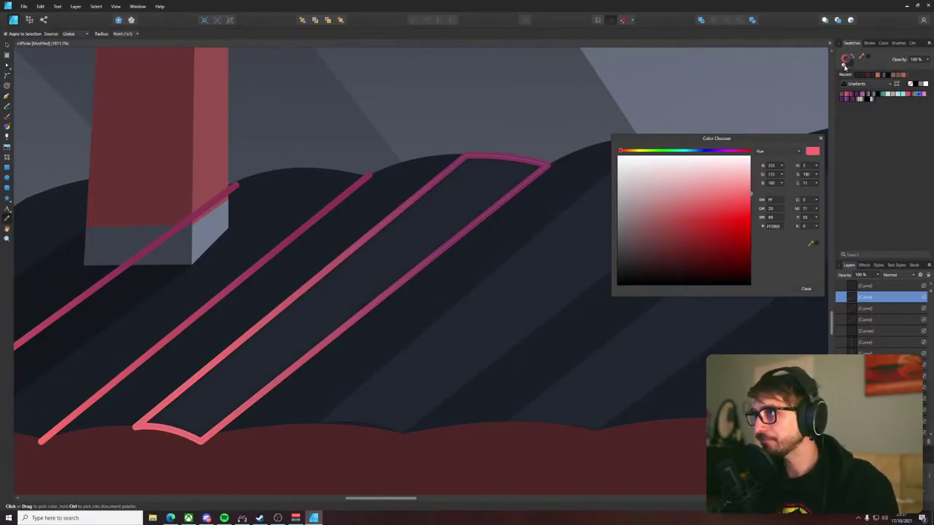
pyautogui.click(843, 64)
pyautogui.press('v')
# - Reshape the bottom curves of the third and second strips to match the scalloped eave, and deselect
pyautogui.scroll(2, 195, 430)
pyautogui.press('a')
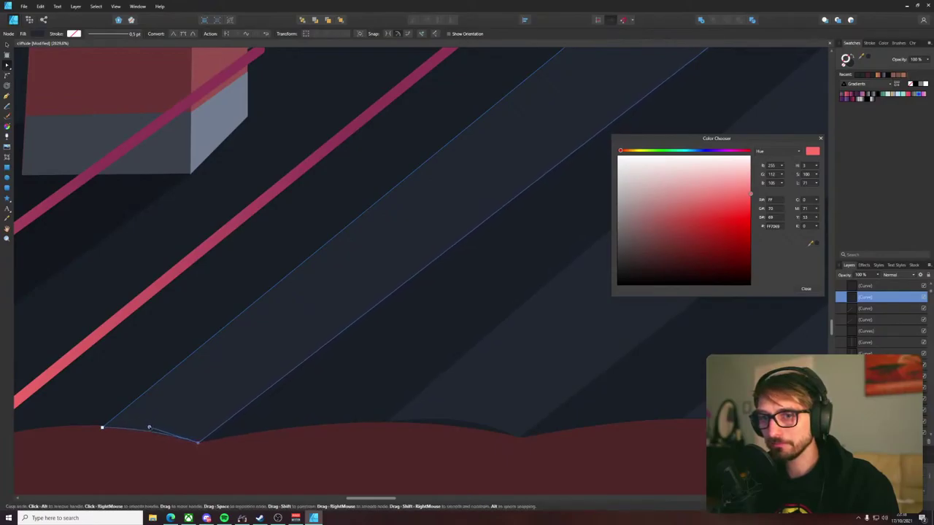
pyautogui.click(470, 419)
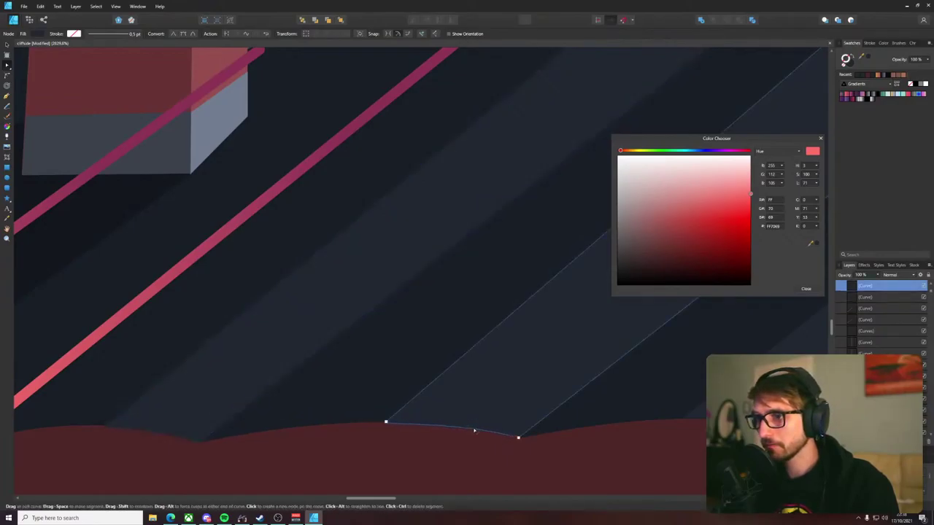
pyautogui.scroll(-10, 475, 412)
pyautogui.scroll(-1, 472, 414)
pyautogui.click(188, 338)
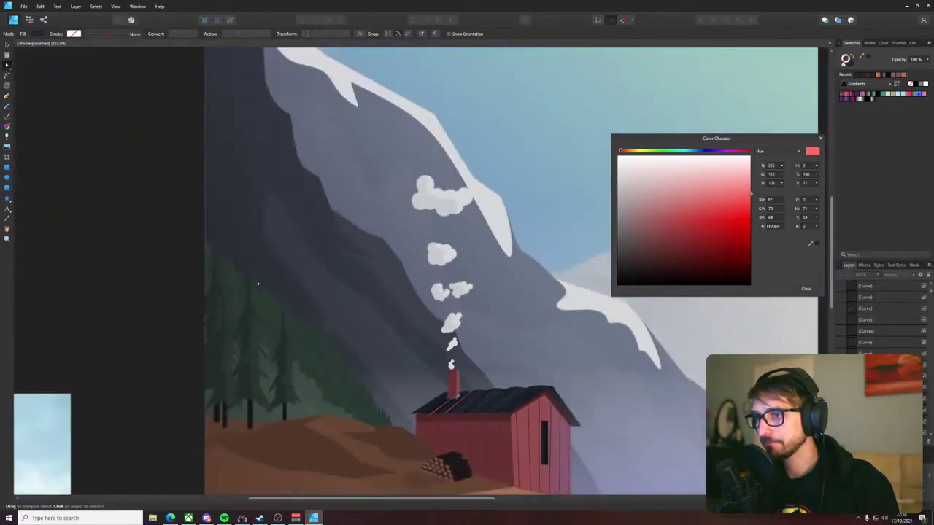
# - Extend the fourth roof line, just beside the chimney, with the Pen tool into a closed strip following the ridge and eave curves
pyautogui.scroll(7, 458, 374)
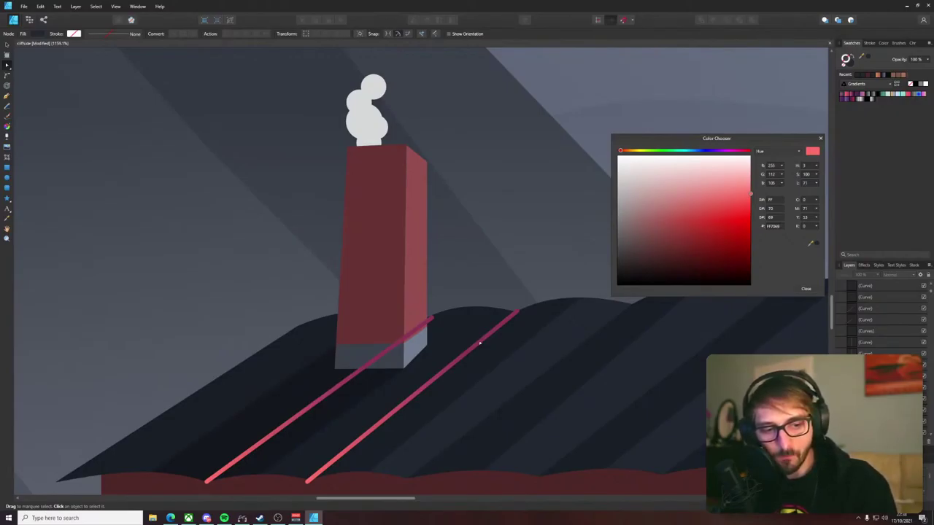
pyautogui.click(516, 315)
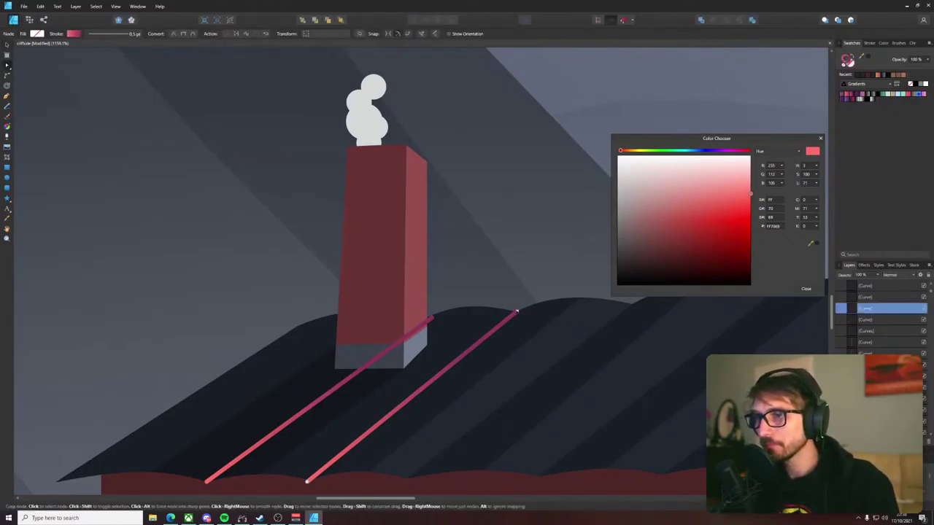
pyautogui.press('p')
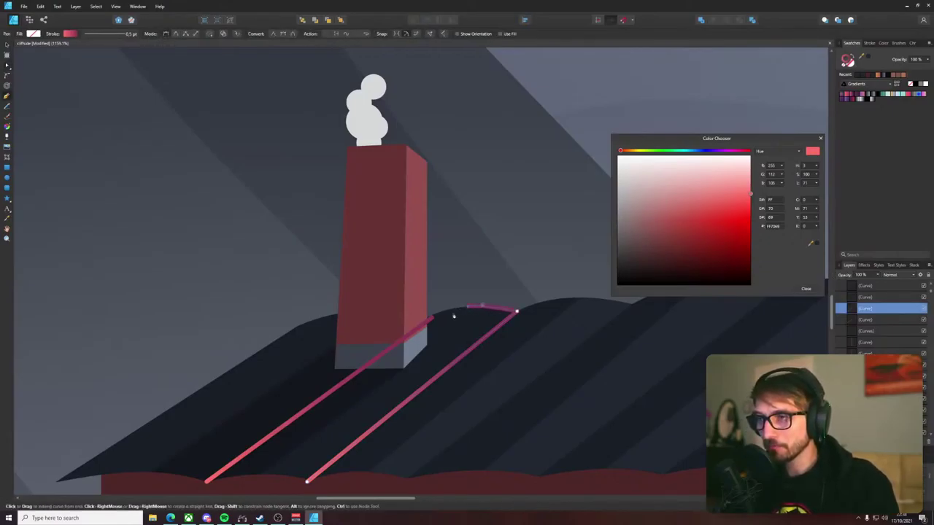
pyautogui.click(261, 476)
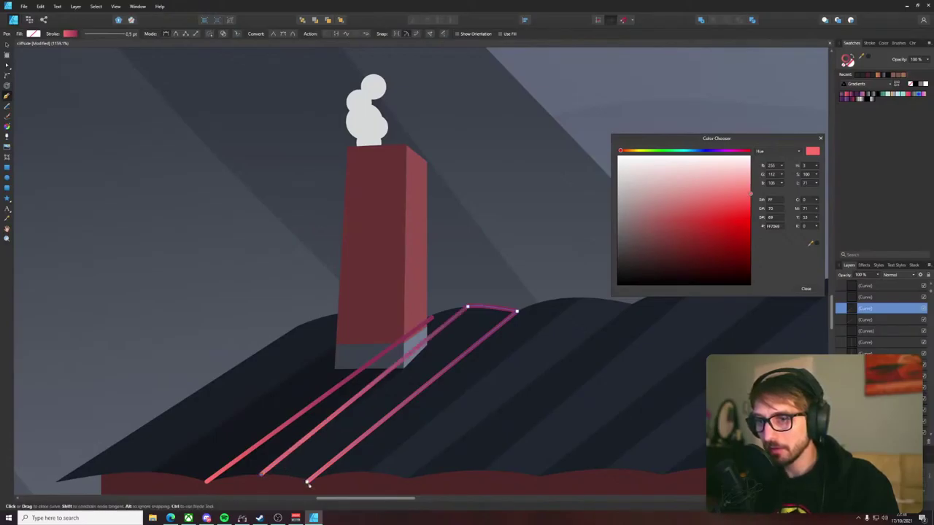
pyautogui.scroll(-2, 312, 490)
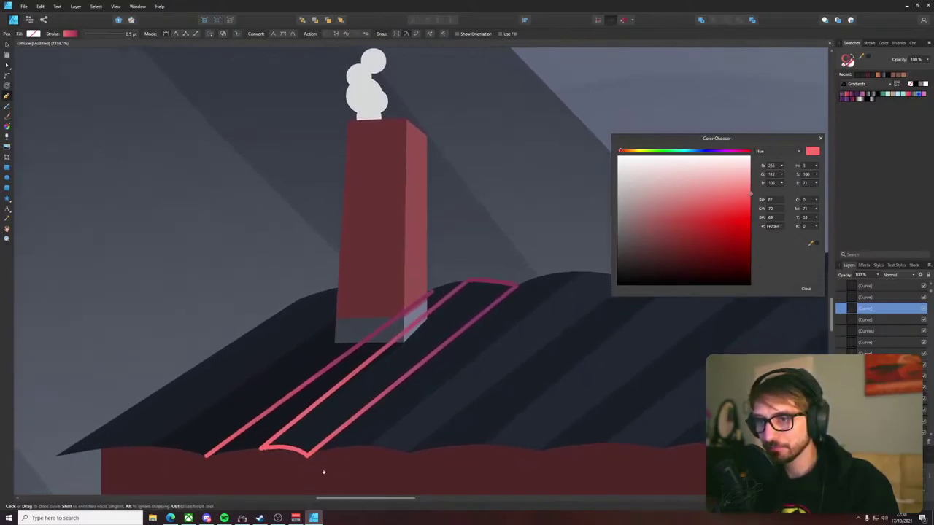
# - Fill the fourth strip with the dark blue-grey sampled from a finished strip, remove its stroke, and place it behind the chimney
pyautogui.press('i')
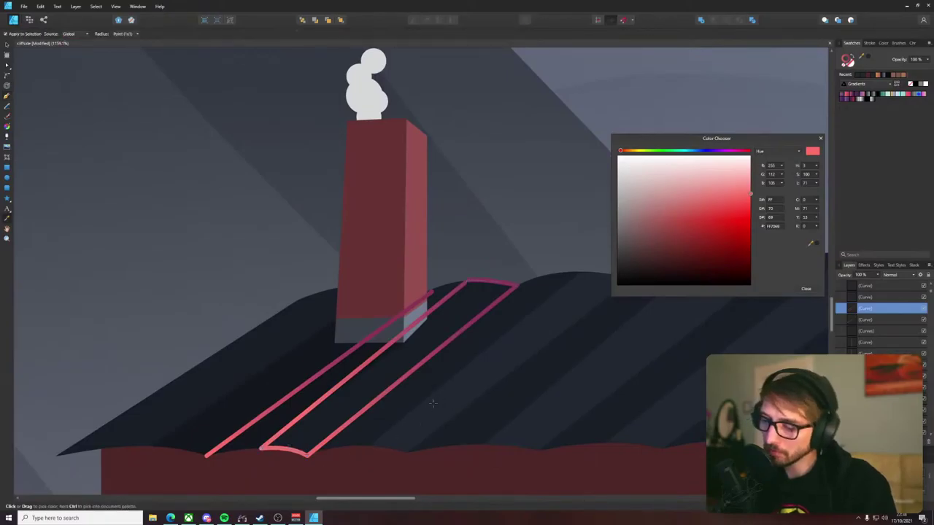
pyautogui.click(431, 402)
pyautogui.press('v')
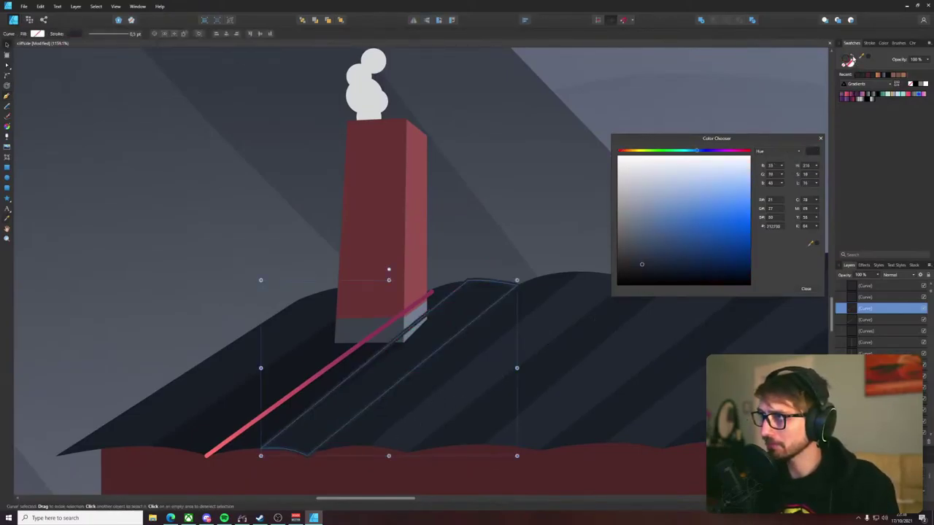
pyautogui.click(852, 57)
pyautogui.press('i')
pyautogui.press('v')
pyautogui.press('Delete')
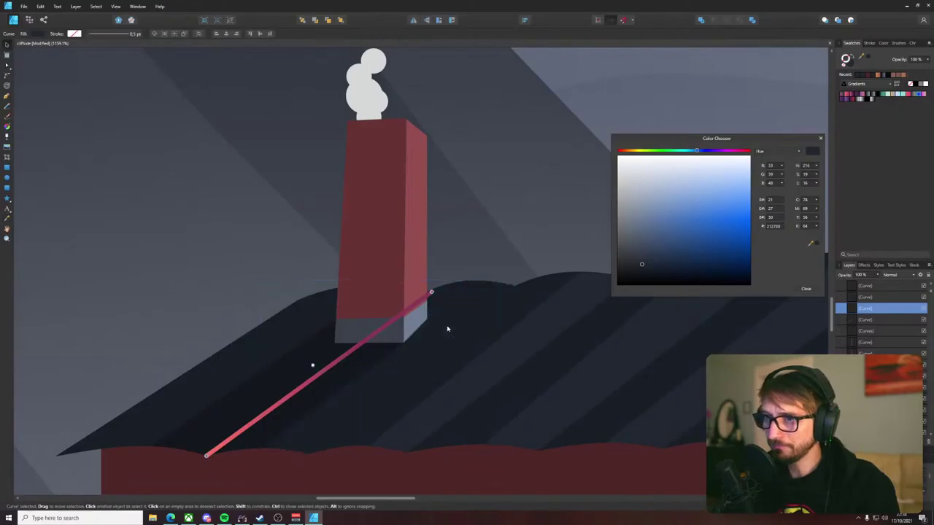
pyautogui.click(447, 329)
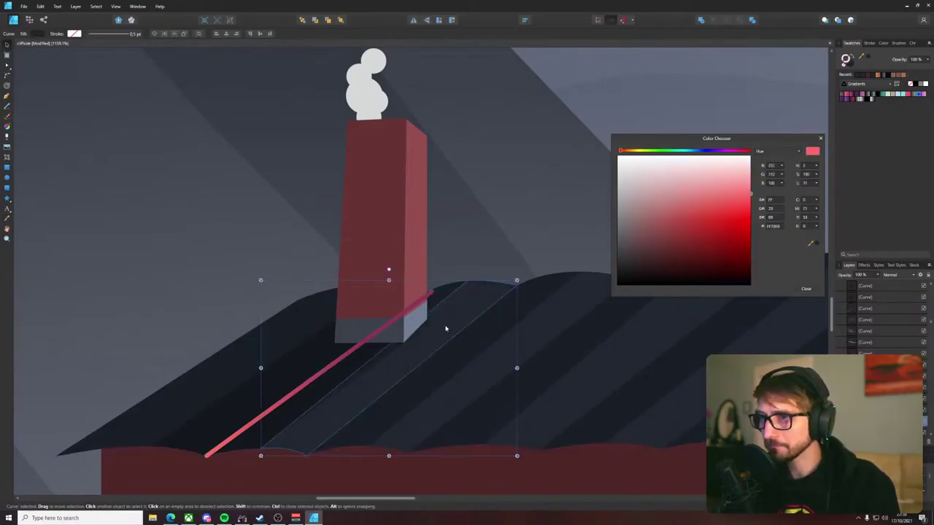
# - Move the fifth roof line's ridge end slightly inward and extend it with the Pen tool into a closed strip following the eave curve
pyautogui.click(373, 334)
pyautogui.press('a')
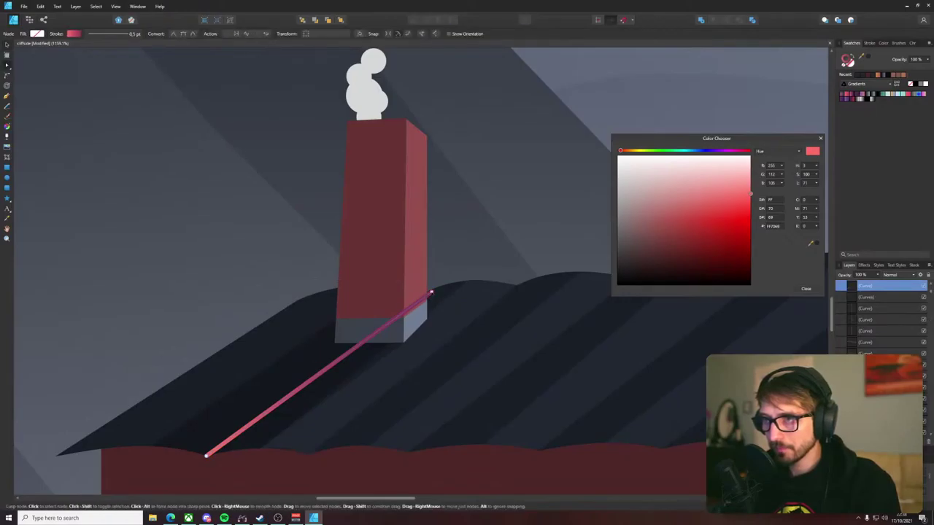
pyautogui.moveTo(431, 292); pyautogui.dragTo(425, 294)
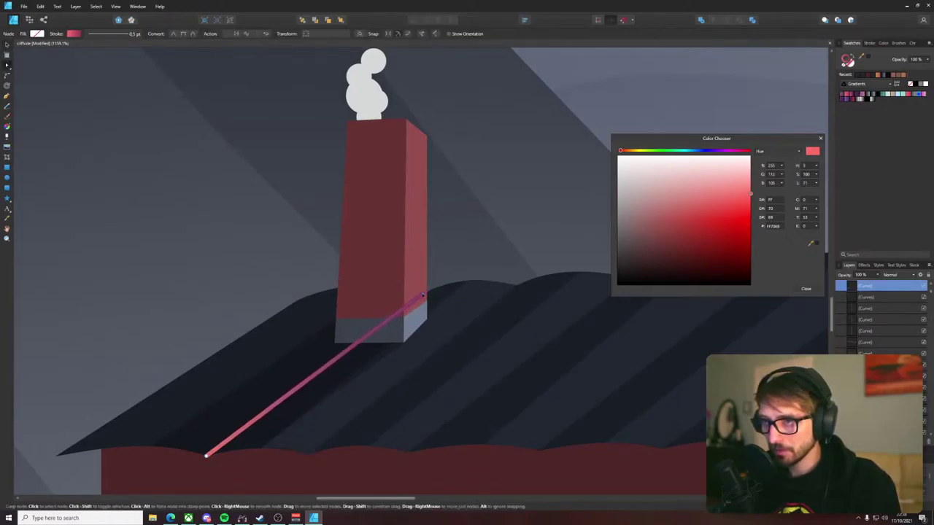
pyautogui.press('p')
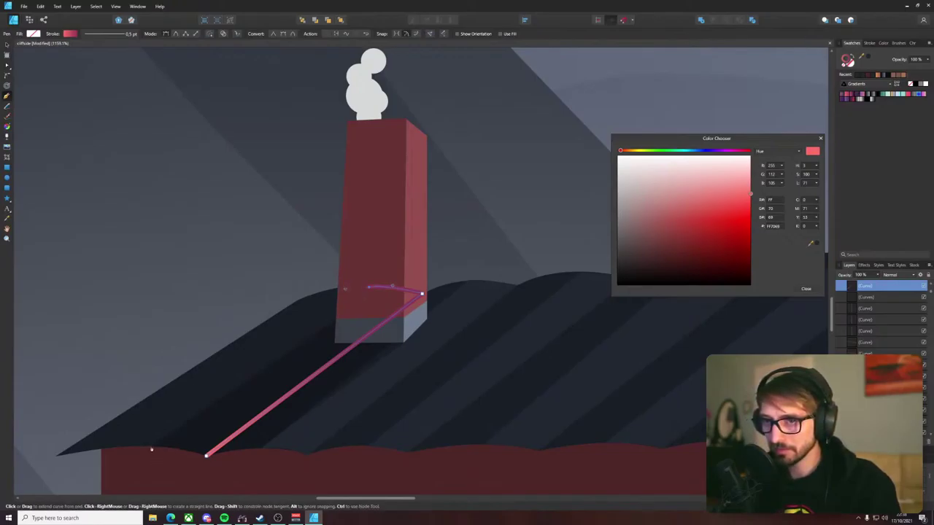
pyautogui.click(151, 448)
pyautogui.click(206, 455)
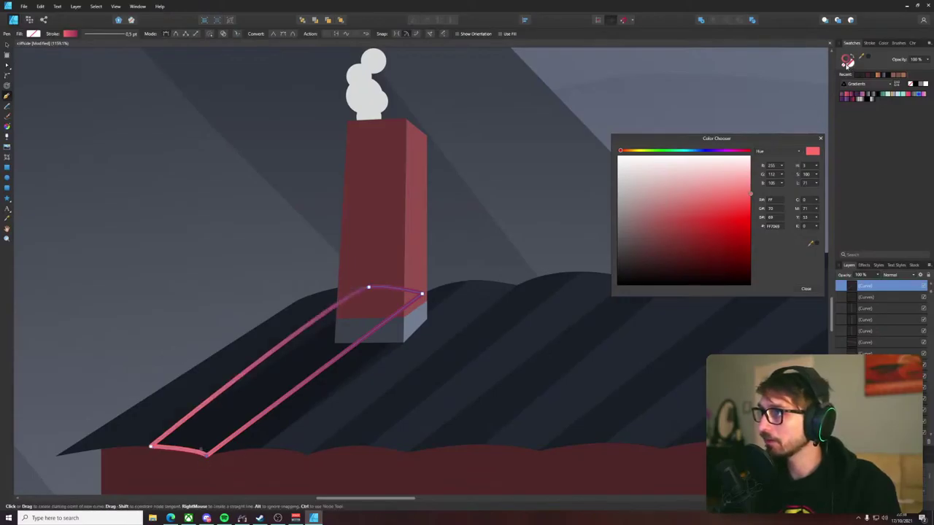
# - Fill the fifth strip with the same dark blue-grey without a stroke, and place it within the roof behind the chimney
pyautogui.click(847, 64)
pyautogui.click(867, 63)
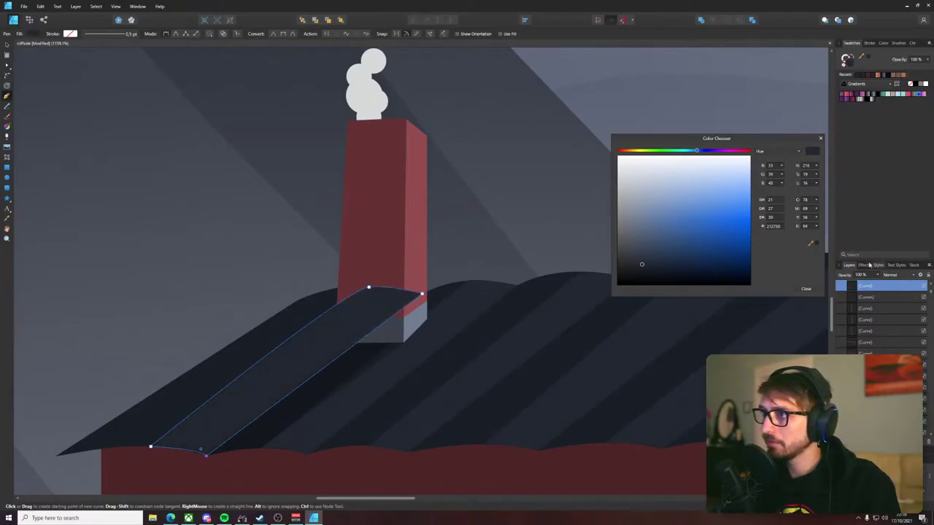
pyautogui.hotkey('ctrl', 'x')
pyautogui.press('v')
pyautogui.click(266, 380)
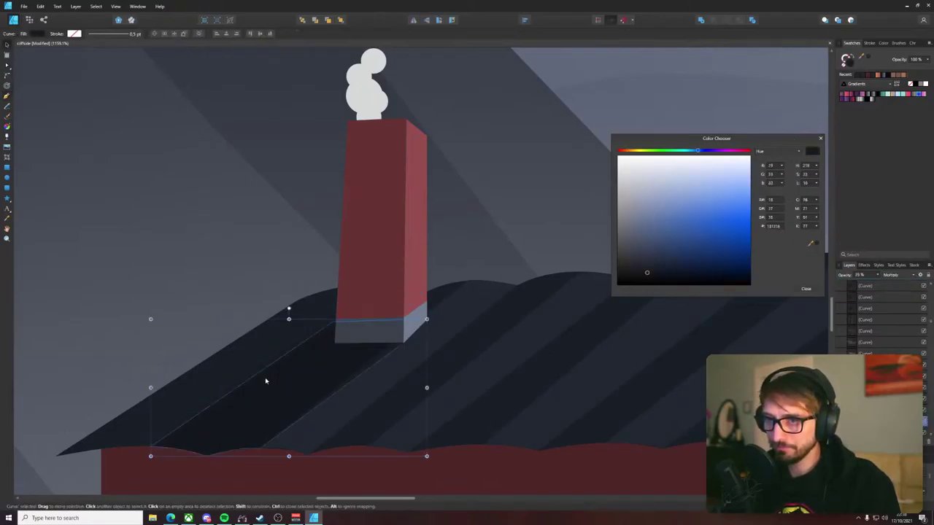
pyautogui.hotkey('ctrl', 'v')
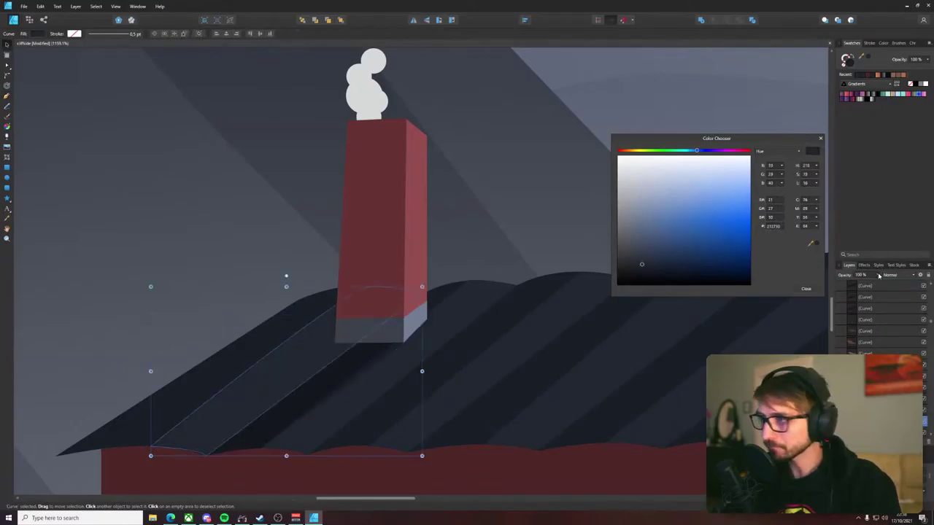
# - Lower the opacity of the fifth strip so it blends into the shaded roof beside the chimney, and deselect it
pyautogui.click(877, 275)
pyautogui.moveTo(880, 283); pyautogui.dragTo(855, 284)
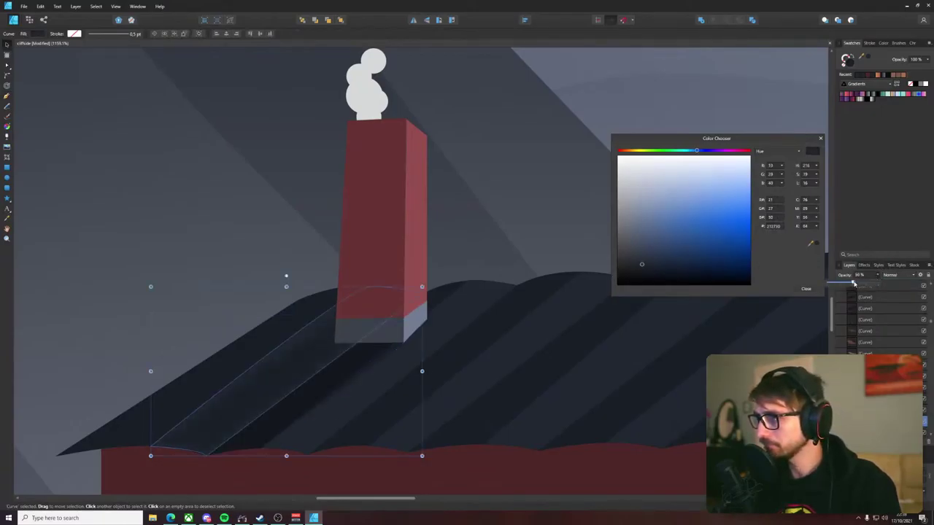
pyautogui.click(483, 212)
pyautogui.click(313, 343)
pyautogui.click(305, 333)
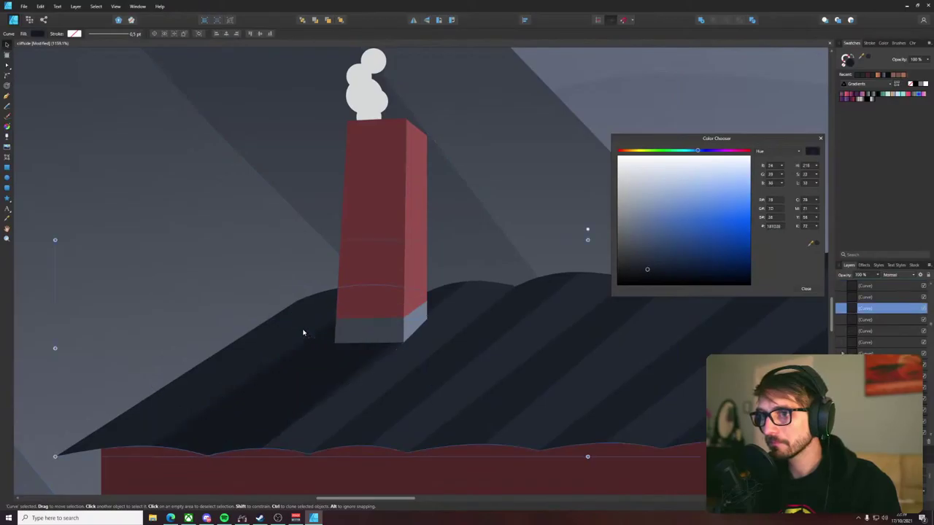
pyautogui.click(296, 318)
pyautogui.click(232, 264)
# - Draw a closed strip with the Pen tool along the roof's gable edge, from the ridge peak down to the front eave corner
pyautogui.scroll(-10, 232, 266)
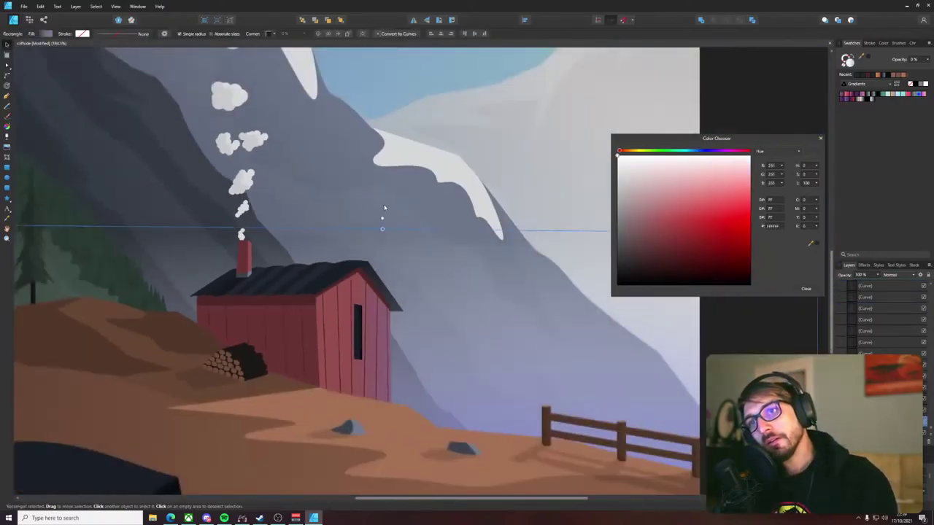
pyautogui.scroll(-2, 380, 258)
pyautogui.scroll(3, 380, 258)
pyautogui.click(346, 226)
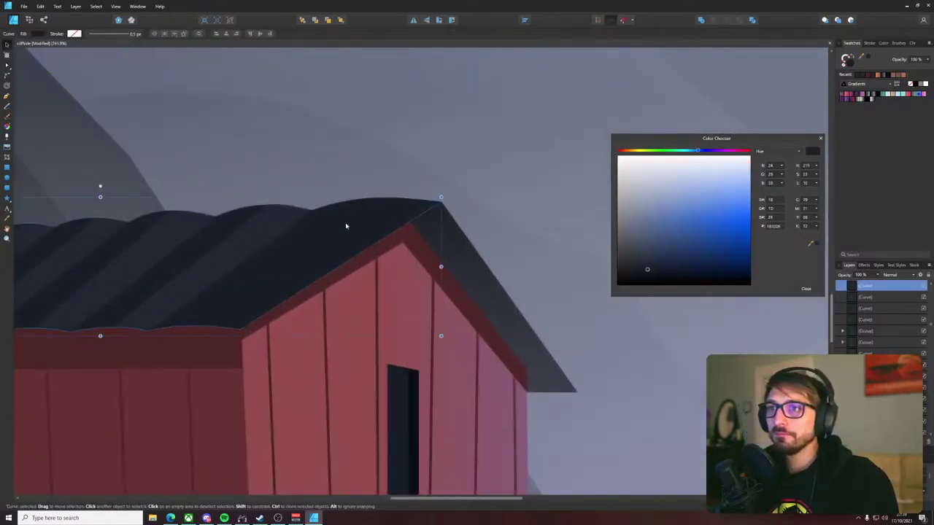
pyautogui.press('p')
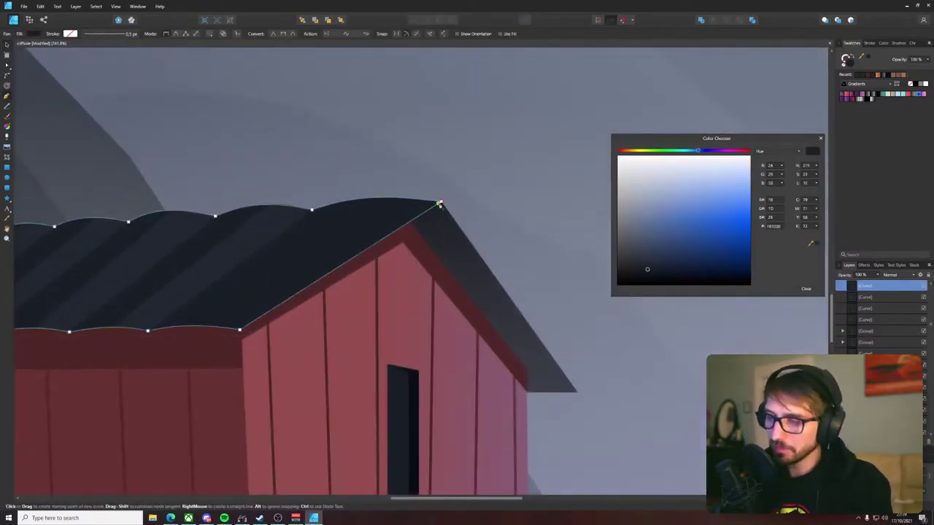
pyautogui.hotkey('ctrl', 'd')
pyautogui.click(441, 203)
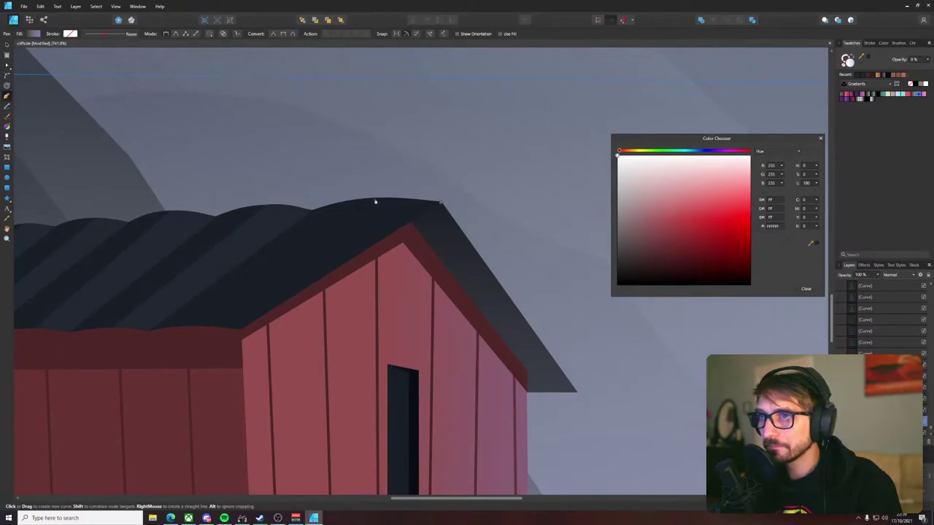
pyautogui.click(371, 200)
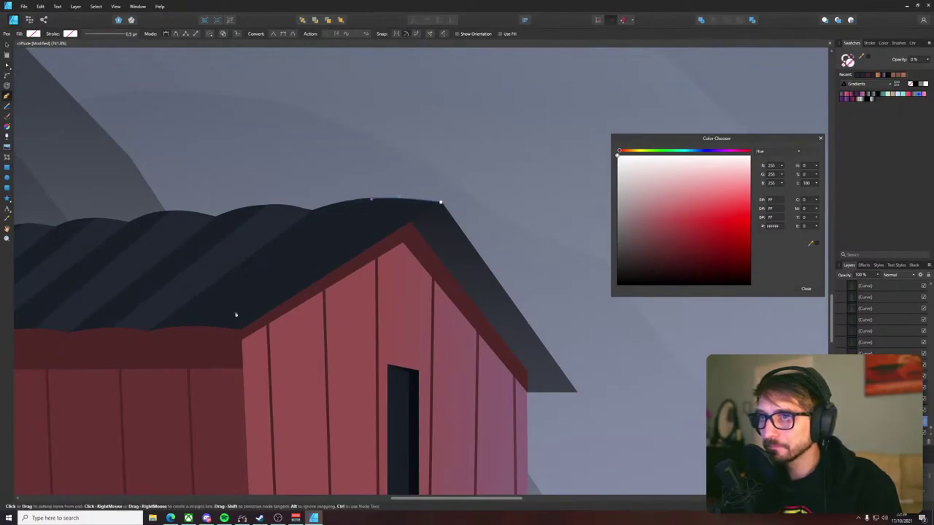
pyautogui.moveTo(194, 327); pyautogui.dragTo(242, 330)
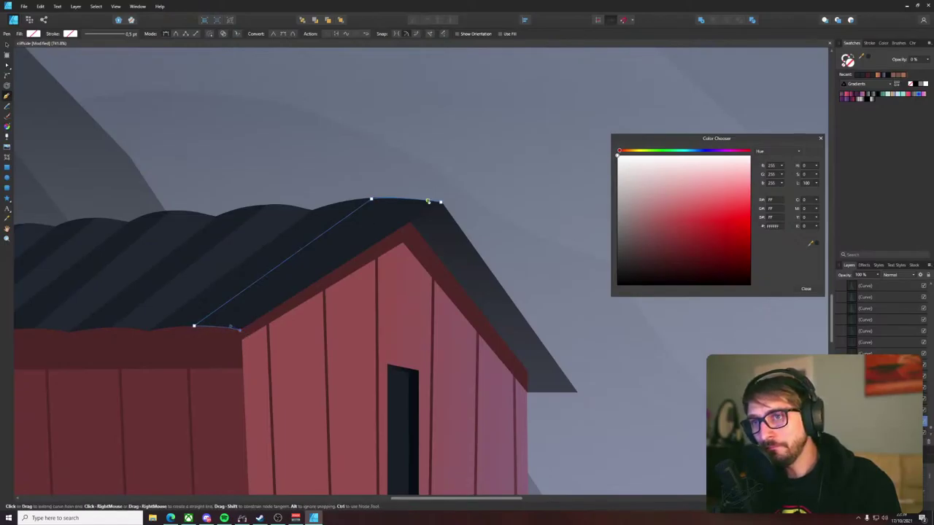
pyautogui.click(441, 203)
# - Fill the gable-edge strip with the dark blue-grey sampled from a neighbouring strip
pyautogui.press('v')
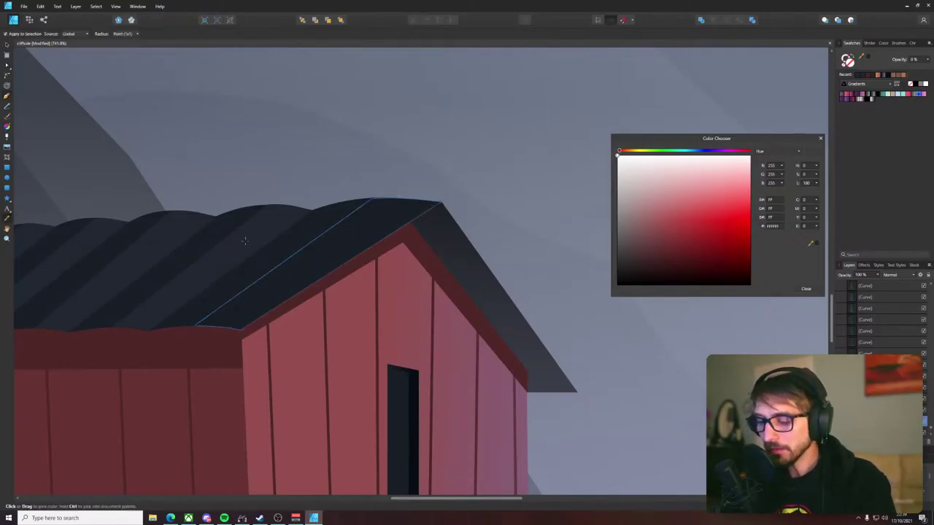
pyautogui.click(496, 71)
pyautogui.click(398, 202)
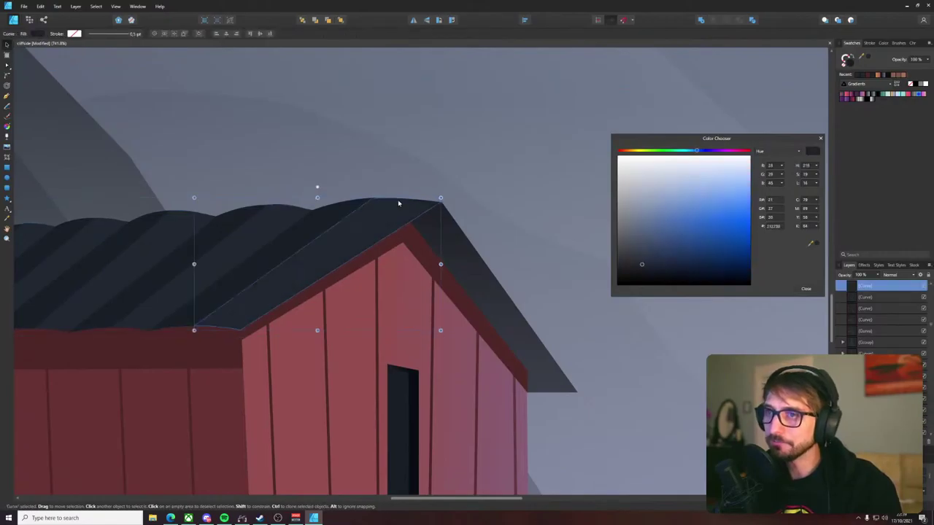
pyautogui.click(418, 181)
pyautogui.click(422, 208)
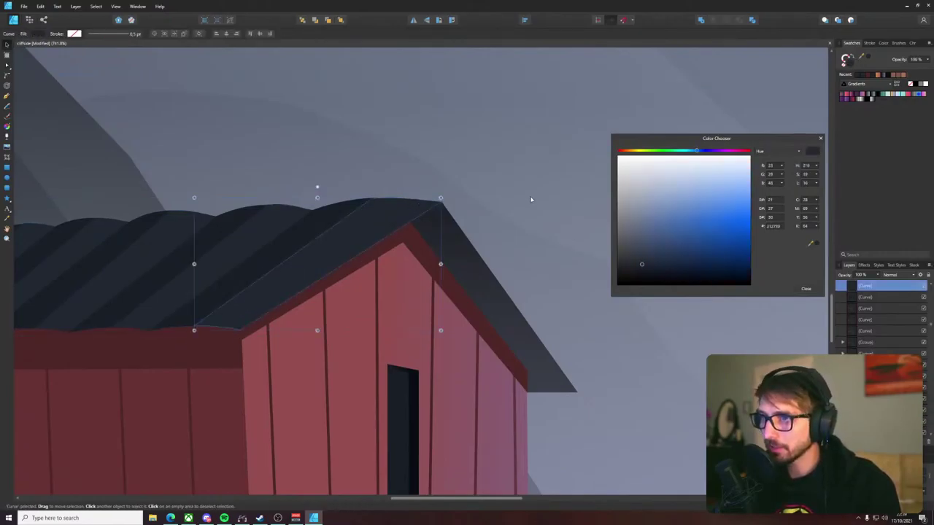
# - Lock the mist gradient rectangle that covers the cabin so the shapes beneath it can be selected
pyautogui.click(445, 235)
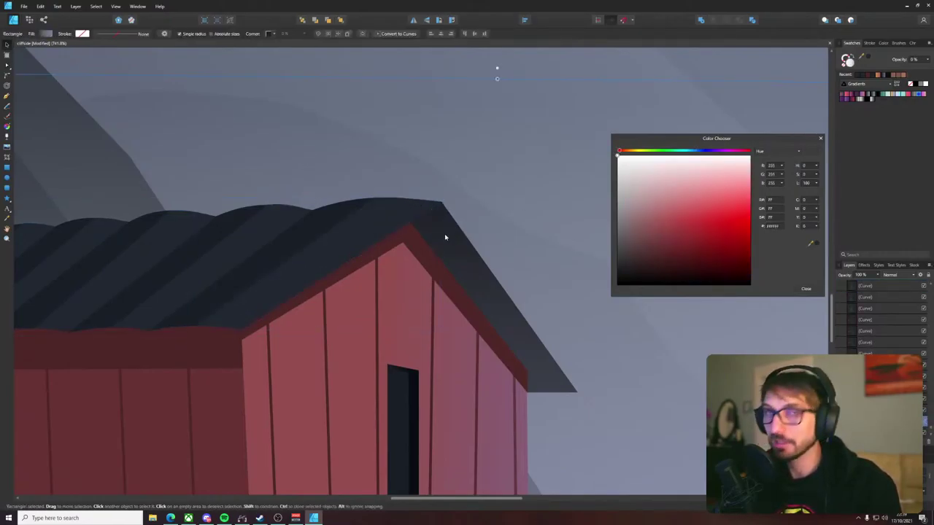
pyautogui.scroll(-5, 446, 237)
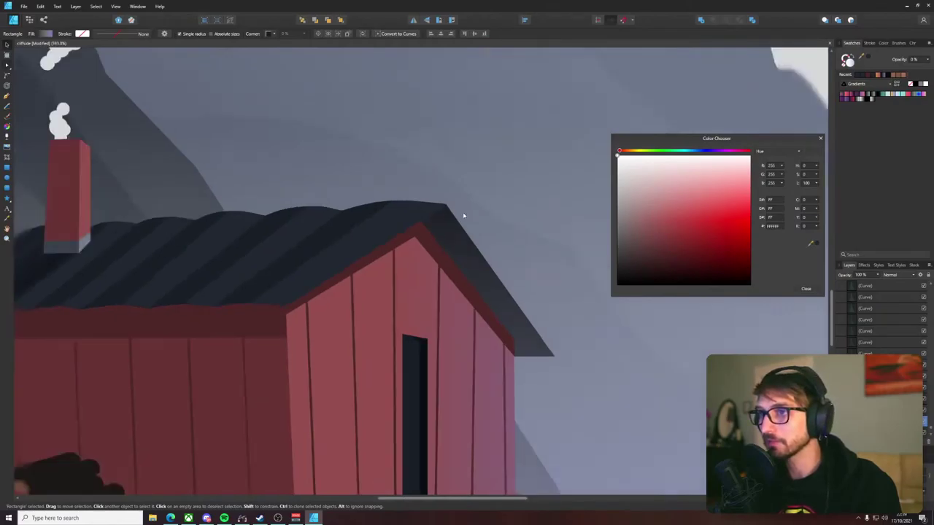
pyautogui.click(425, 219)
pyautogui.click(473, 244)
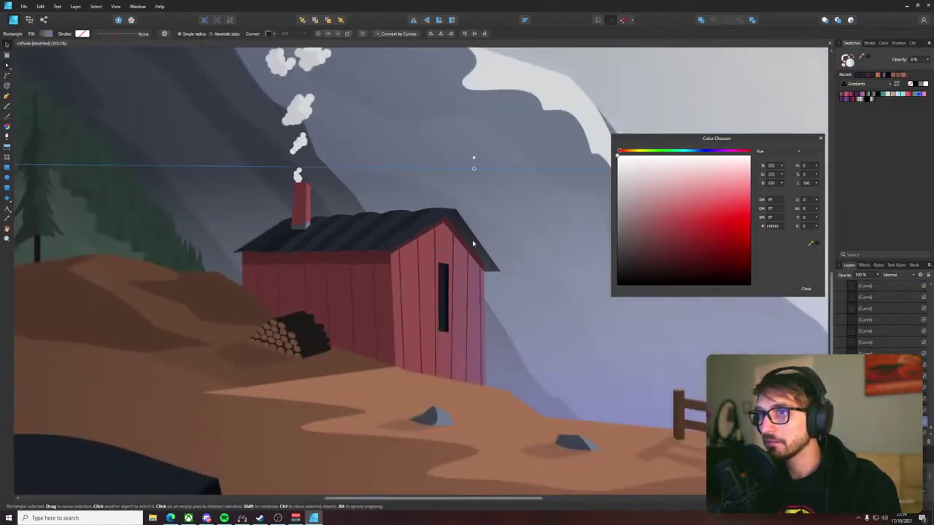
pyautogui.scroll(-3, 882, 343)
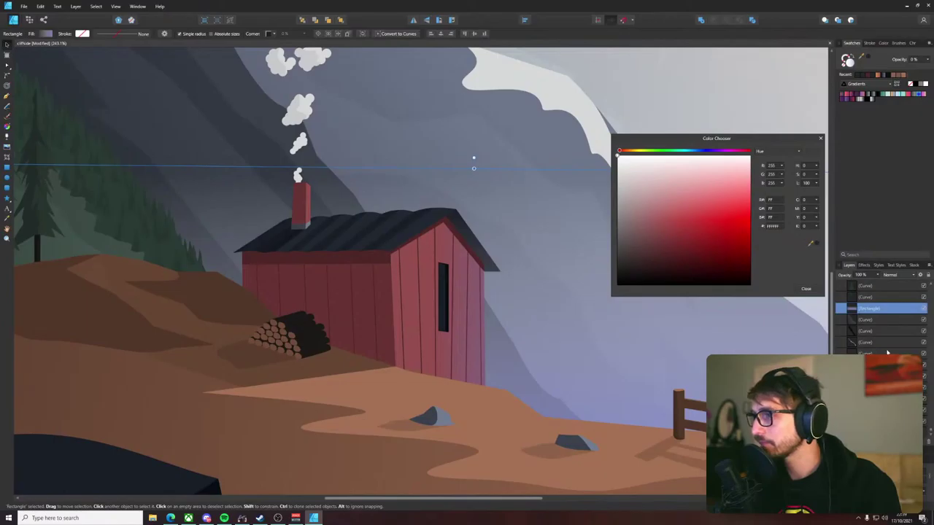
pyautogui.scroll(-2, 887, 352)
pyautogui.click(251, 246)
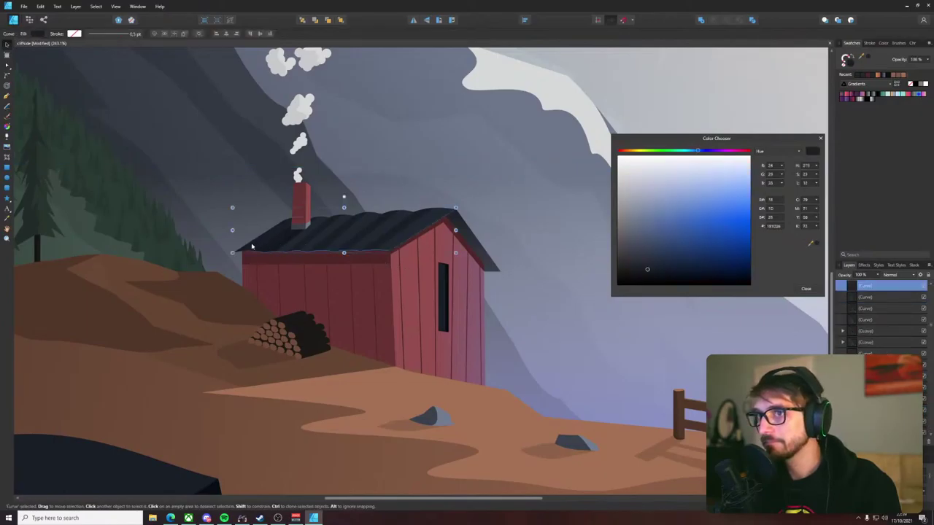
pyautogui.click(474, 237)
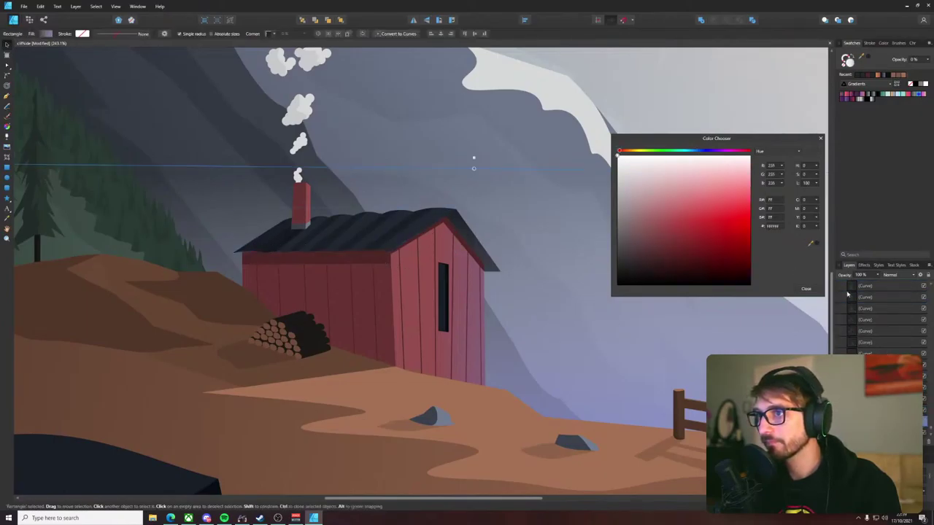
pyautogui.click(925, 275)
# - Apply a linear gradient fill to the shaded roof overhang on the gable side and set its white stop to black
pyautogui.click(458, 233)
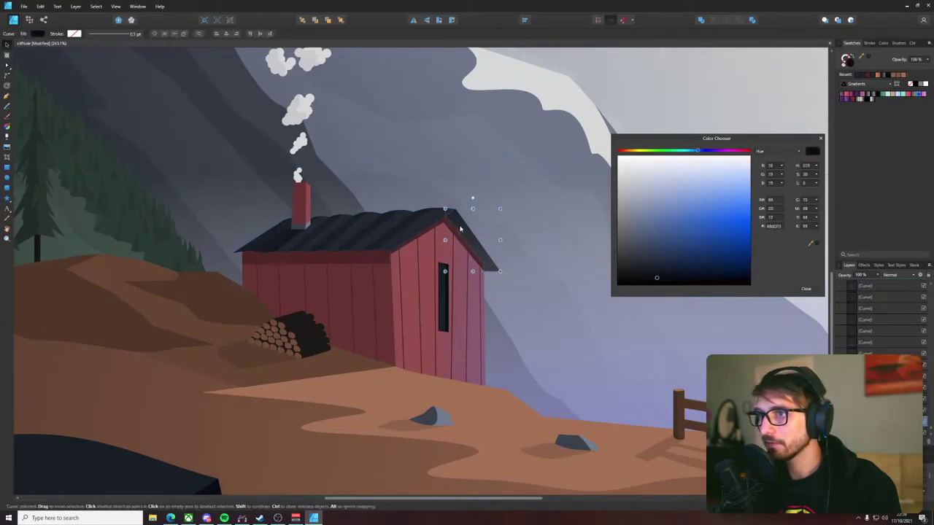
pyautogui.scroll(4, 459, 231)
pyautogui.click(37, 34)
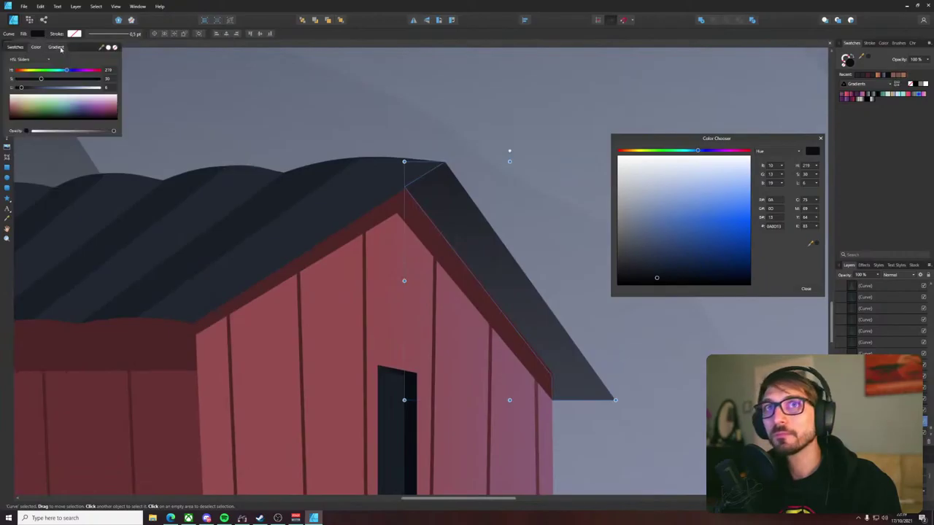
pyautogui.click(56, 47)
pyautogui.click(8, 66)
pyautogui.click(38, 98)
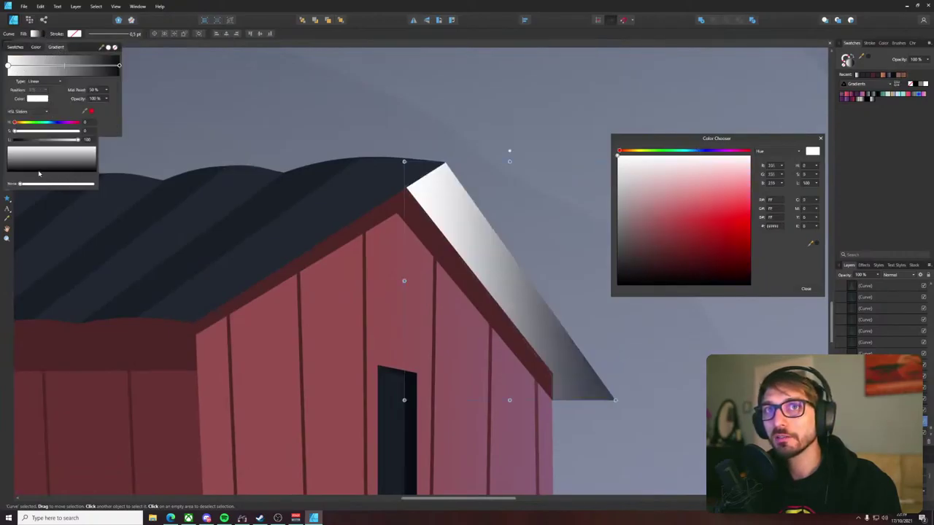
pyautogui.click(39, 171)
# - Adjust the overhang's gradient with the Fill tool so the black fades from the gable peak down the slope, and deselect
pyautogui.press('g')
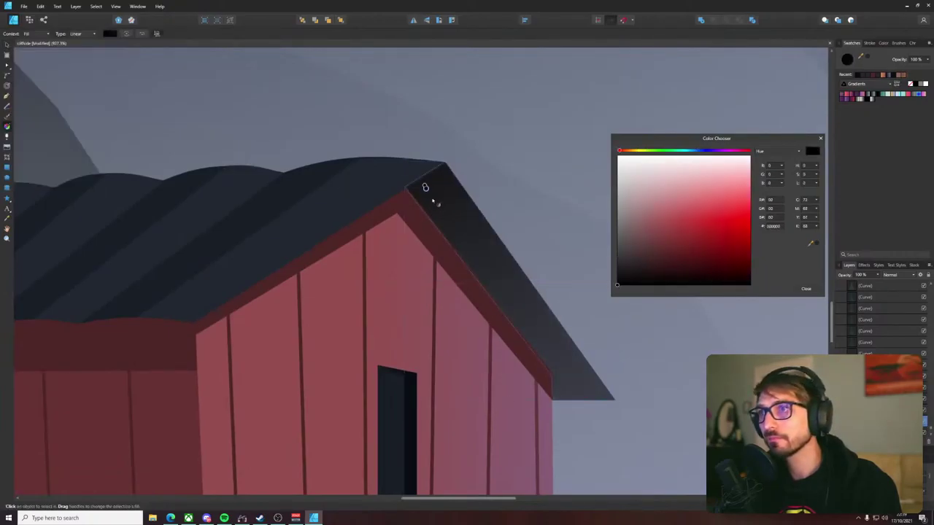
pyautogui.moveTo(426, 186); pyautogui.dragTo(470, 236)
pyautogui.press('v')
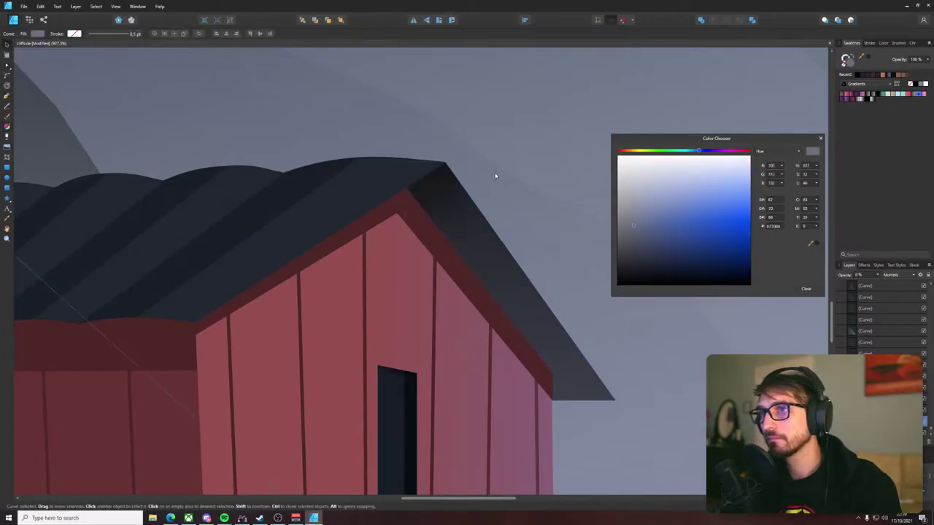
pyautogui.scroll(-5, 494, 161)
pyautogui.click(392, 375)
pyautogui.scroll(6, 317, 329)
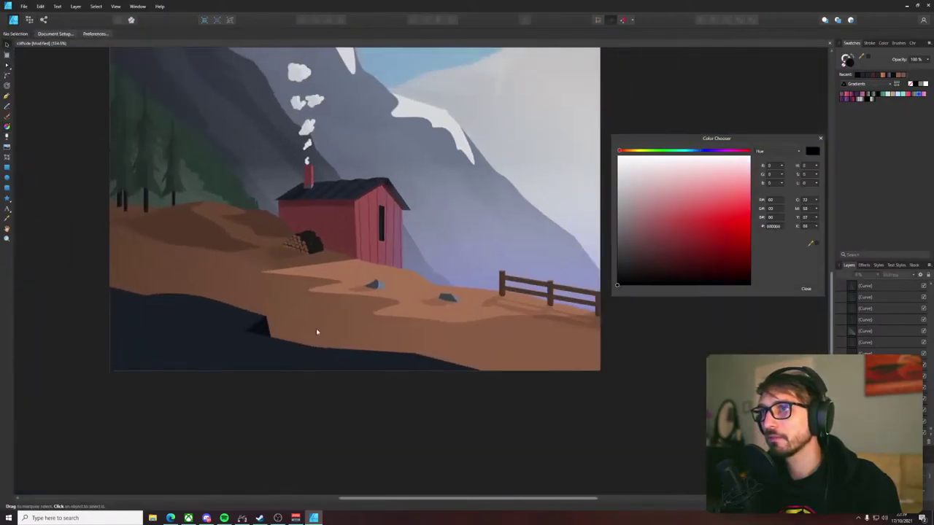
pyautogui.scroll(3, 401, 150)
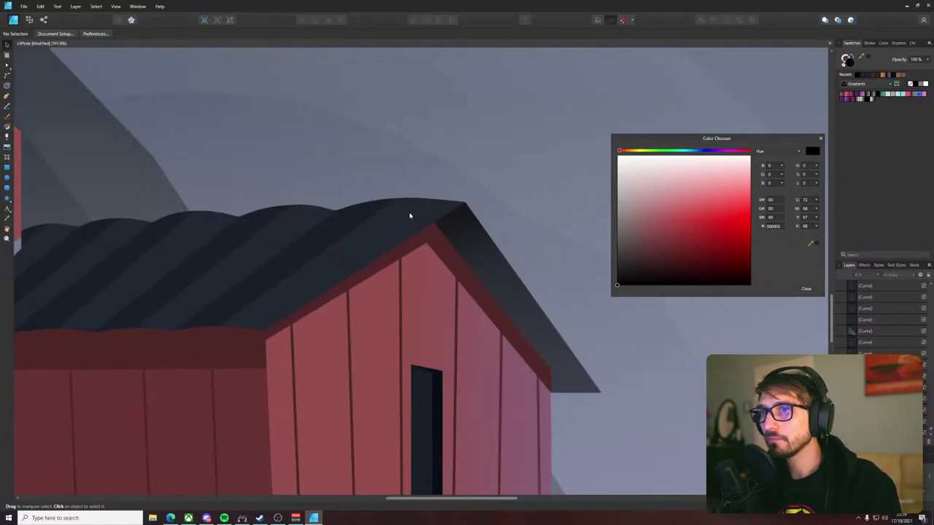
# - Check the top corner node of the gable-side highlight strip at the roof ridge, close the Color Chooser and deselect
pyautogui.scroll(6, 409, 216)
pyautogui.press('a')
pyautogui.click(371, 250)
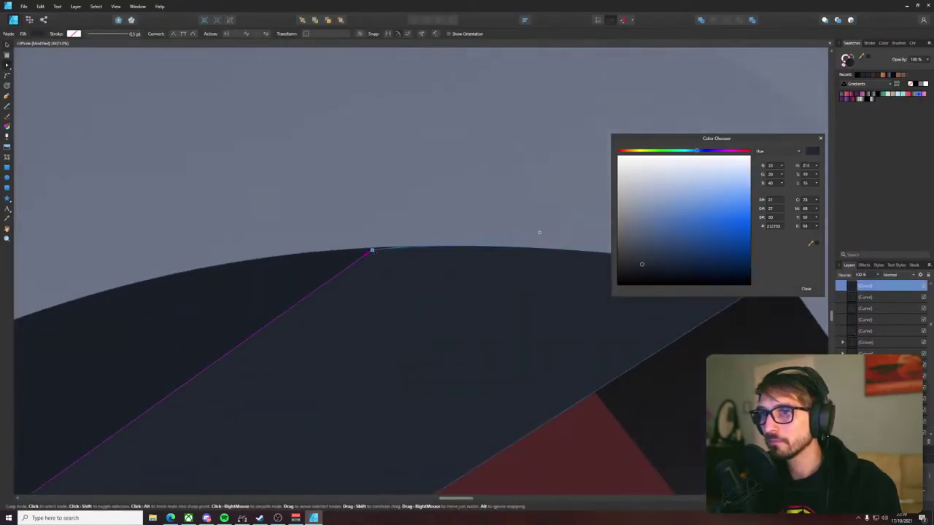
pyautogui.scroll(-10, 539, 232)
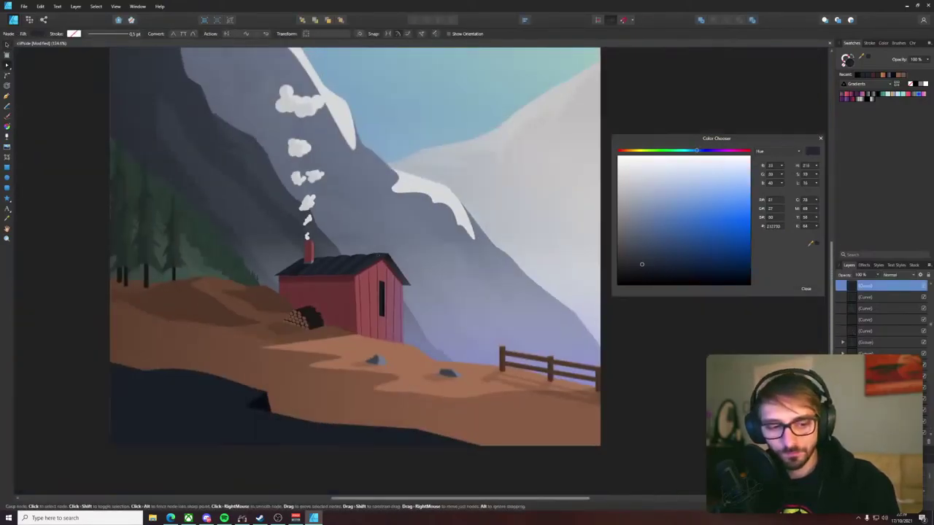
pyautogui.press('v')
pyautogui.click(820, 138)
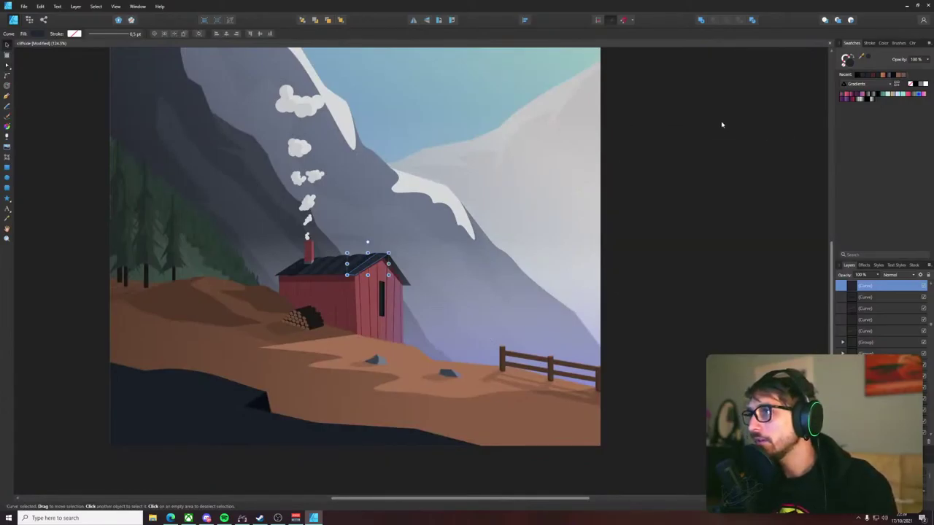
pyautogui.moveTo(696, 150); pyautogui.dragTo(650, 180)
pyautogui.click(635, 180)
# - Lower the opacity of the two snow patches on the middle mountain to about 75% and deselect them
pyautogui.scroll(3, 599, 191)
pyautogui.moveTo(593, 189); pyautogui.dragTo(734, 121)
pyautogui.scroll(-4, 734, 119)
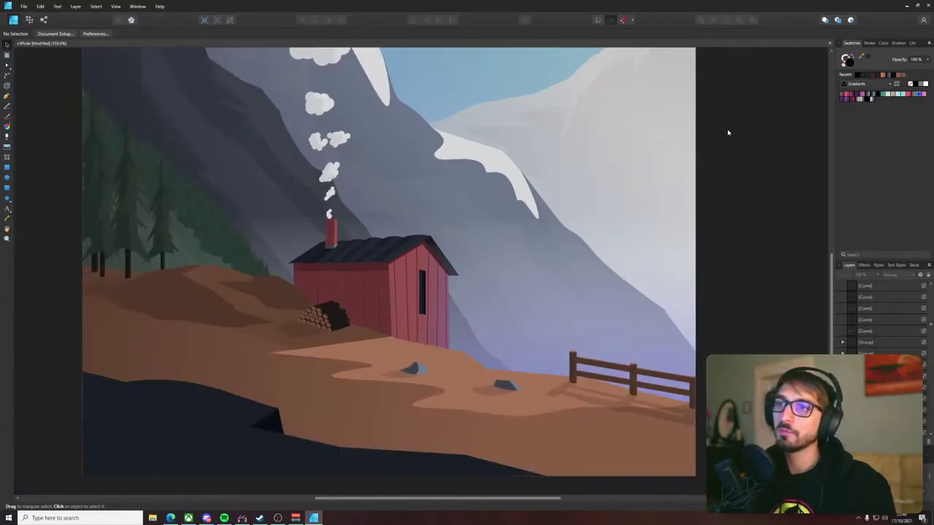
pyautogui.scroll(-4, 686, 221)
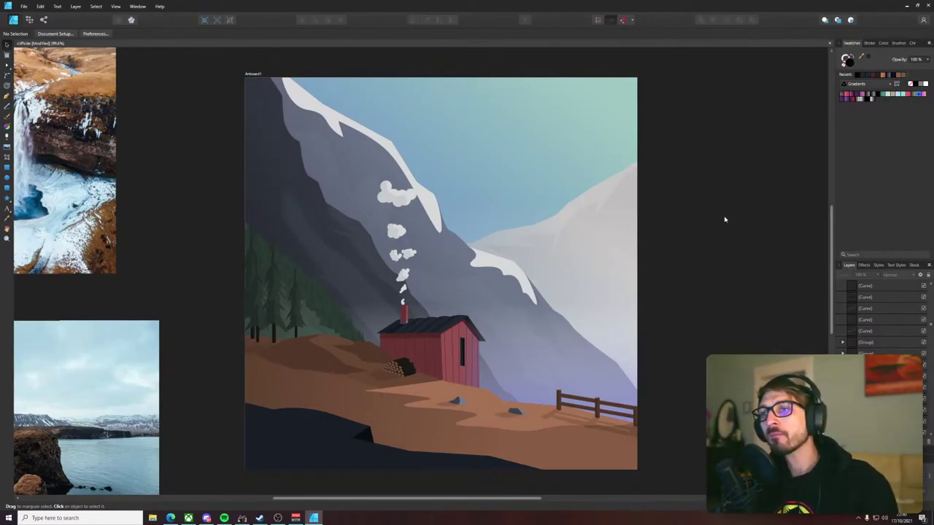
pyautogui.click(406, 175)
pyautogui.keyDown('shift'); pyautogui.click(491, 260); pyautogui.keyUp('shift')
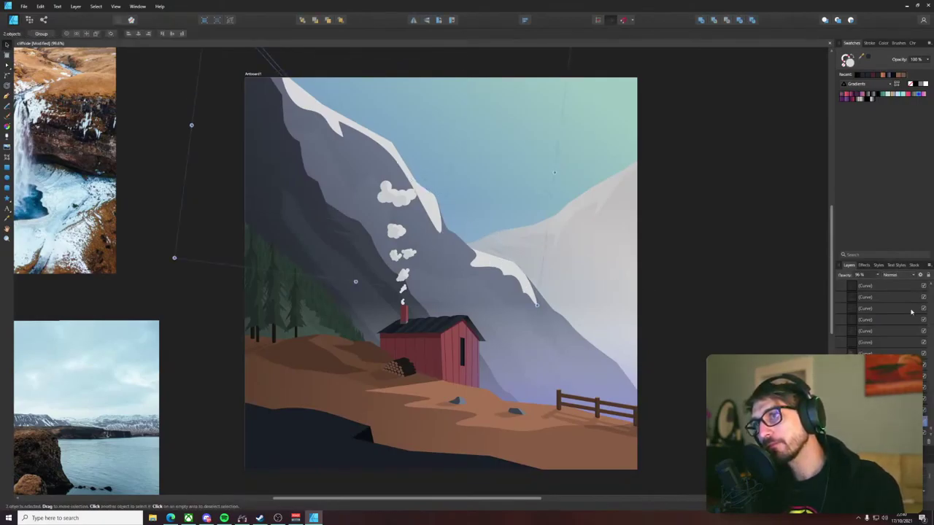
pyautogui.click(879, 275)
pyautogui.moveTo(879, 283)
pyautogui.mouseDown()
pyautogui.moveTo(860, 284)
pyautogui.moveTo(870, 287)
pyautogui.mouseUp()
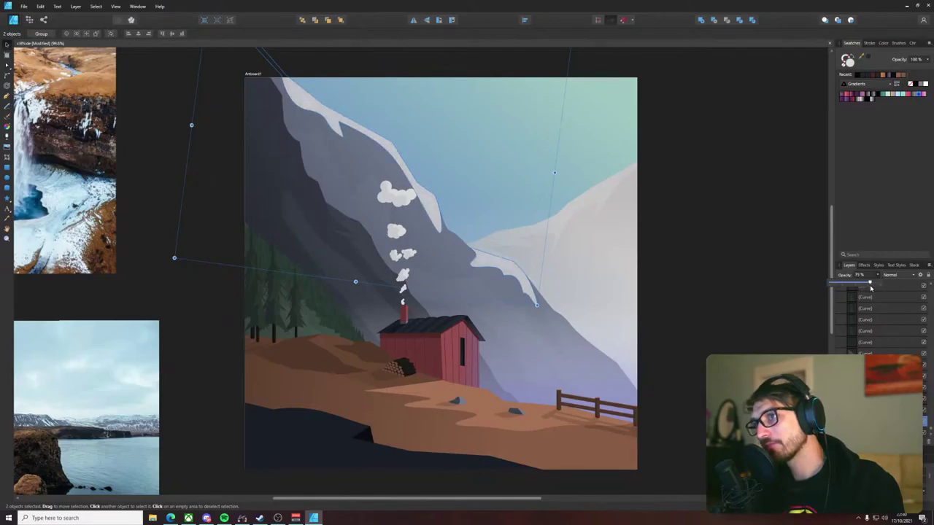
pyautogui.click(759, 245)
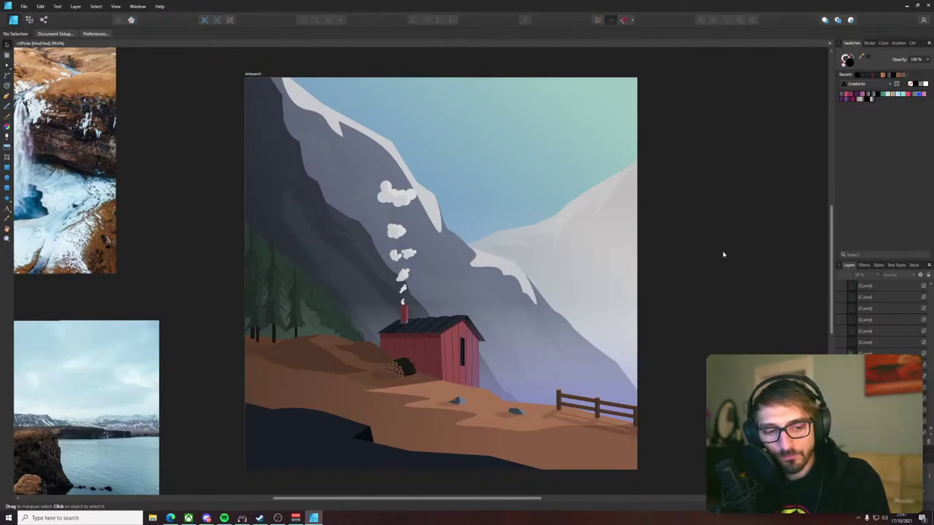
# - Stretch the gable overhang's black gradient towards the lower eave and shift its start slightly down from the peak
pyautogui.scroll(5, 467, 325)
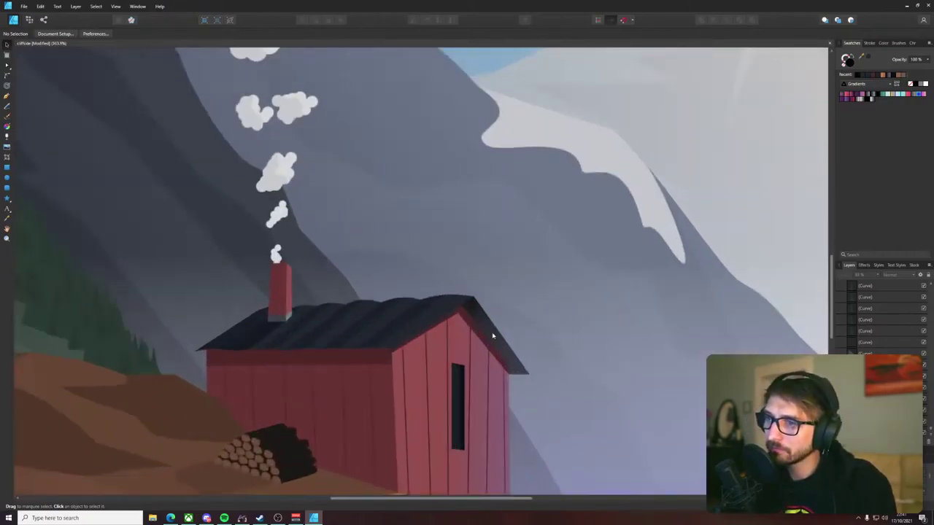
pyautogui.scroll(2, 493, 345)
pyautogui.click(494, 344)
pyautogui.press('g')
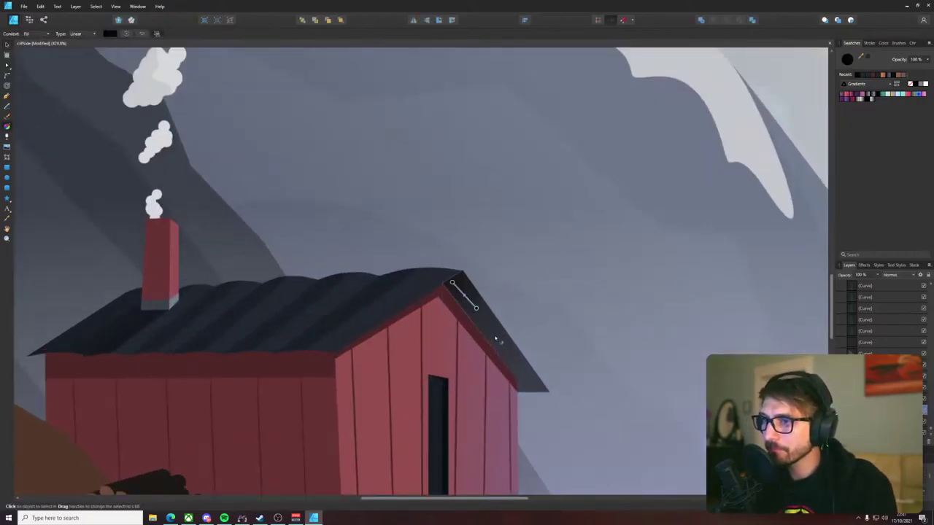
pyautogui.moveTo(478, 311); pyautogui.dragTo(514, 362)
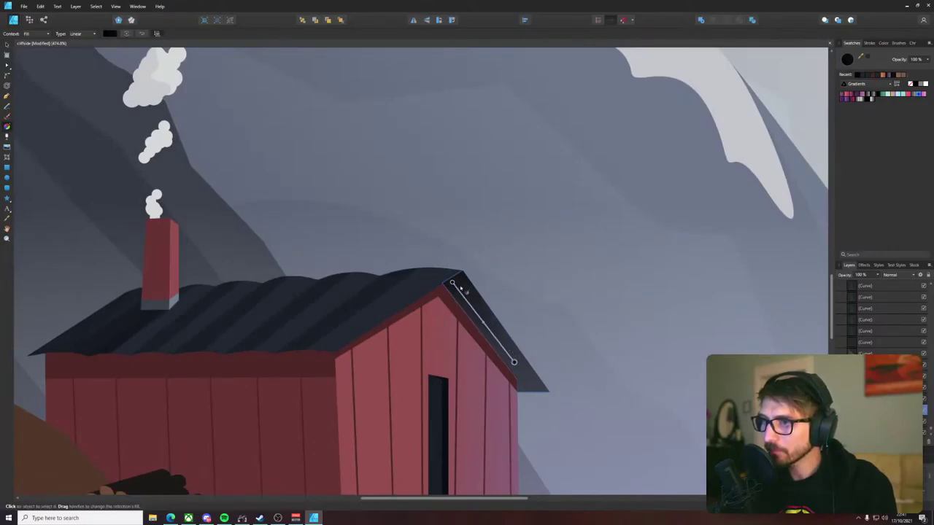
pyautogui.moveTo(452, 282); pyautogui.dragTo(467, 297)
pyautogui.press('v')
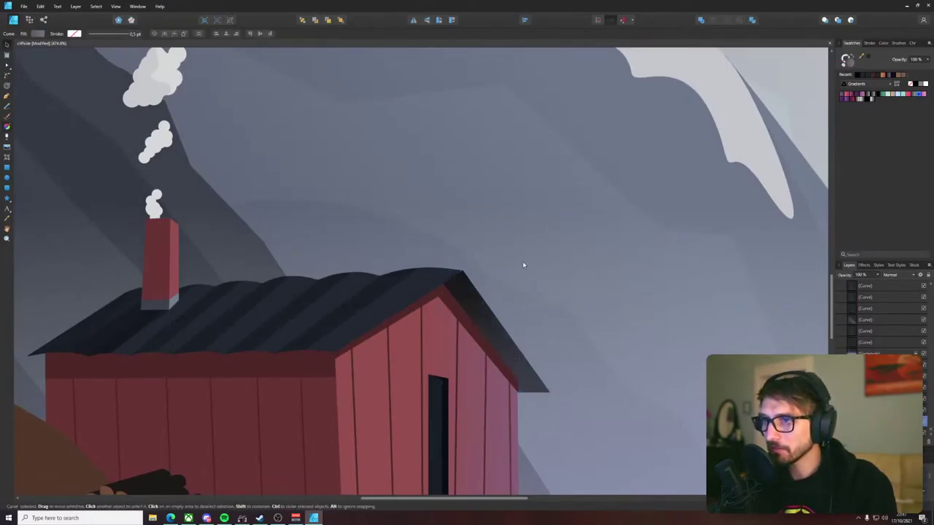
pyautogui.scroll(-5, 499, 282)
pyautogui.scroll(-1, 513, 281)
# - Bend the short bottom edge of the gable overhang into a slight upward curve and deselect
pyautogui.scroll(6, 513, 283)
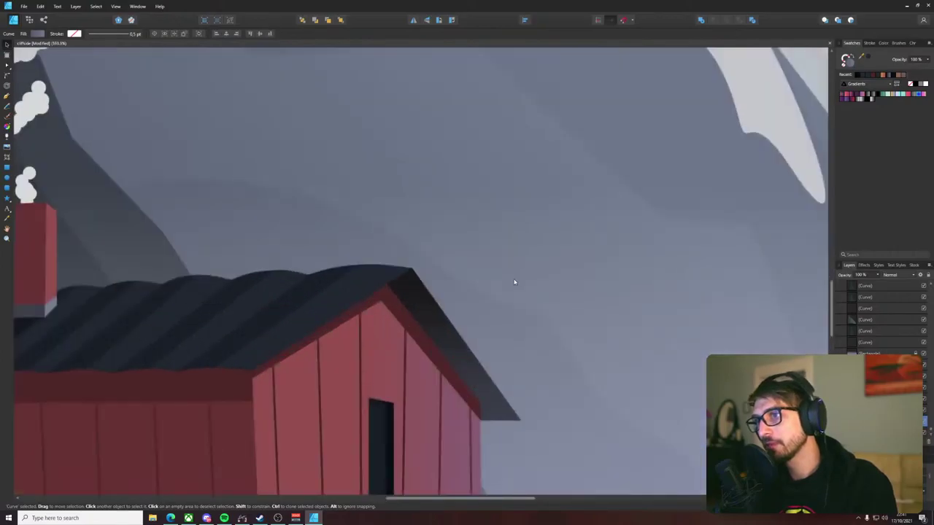
pyautogui.click(495, 418)
pyautogui.press('a')
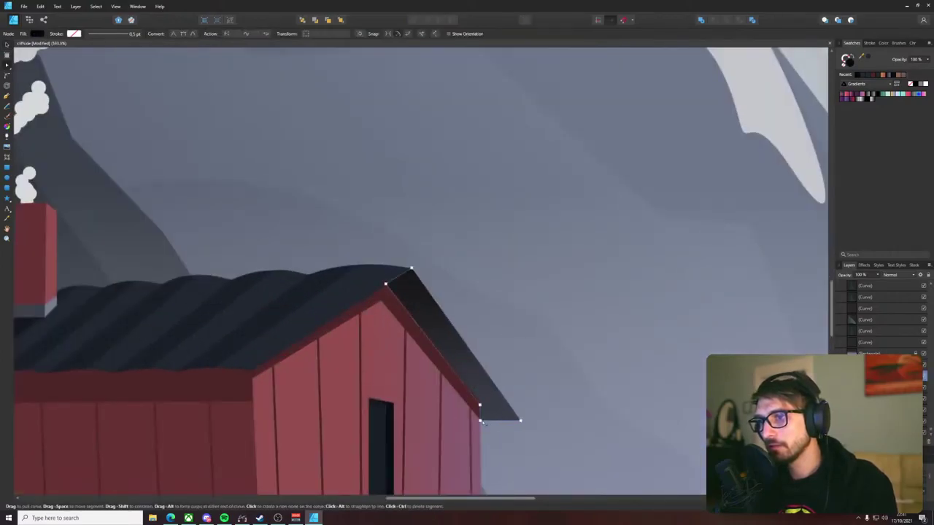
pyautogui.moveTo(493, 421); pyautogui.dragTo(491, 418)
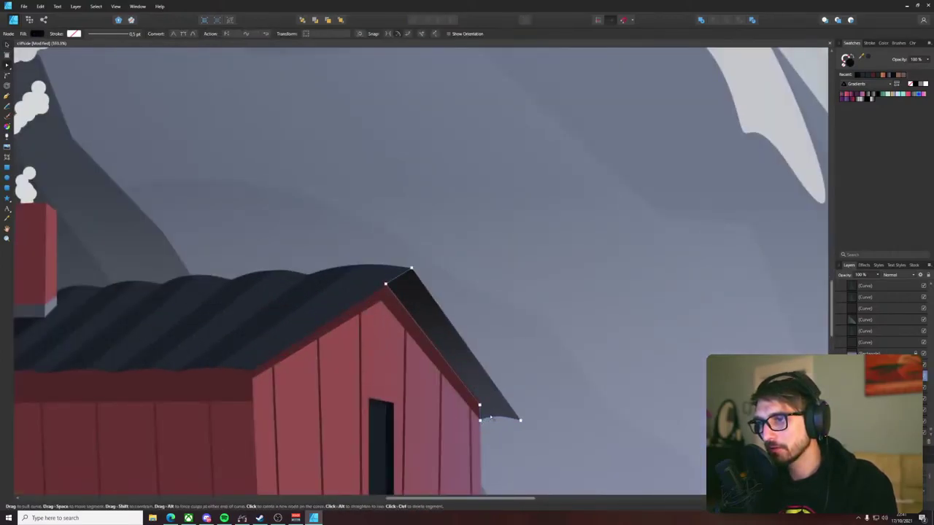
pyautogui.click(517, 384)
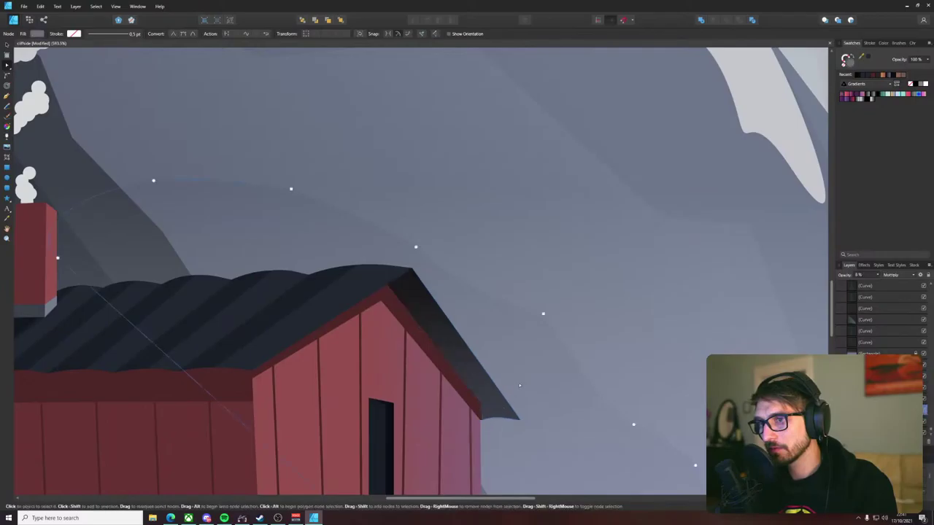
pyautogui.scroll(-6, 517, 383)
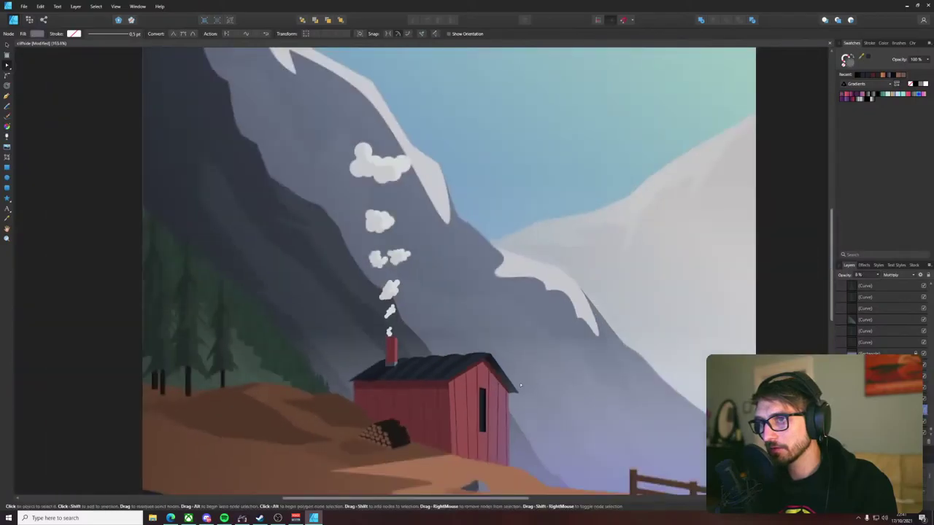
pyautogui.click(784, 312)
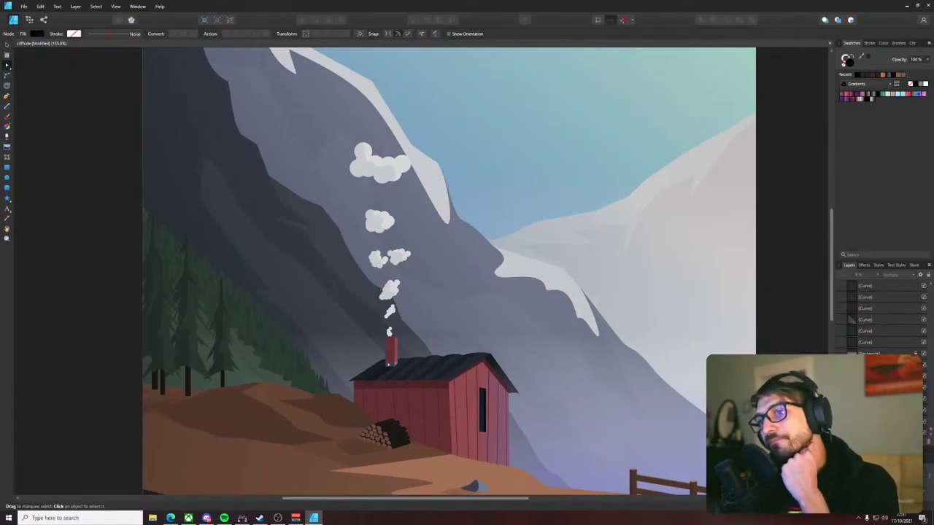
# - Add a node midway along the bottom edge of the chimney's dark grey base, pull it down and curve both halves into scallops
pyautogui.scroll(8, 391, 363)
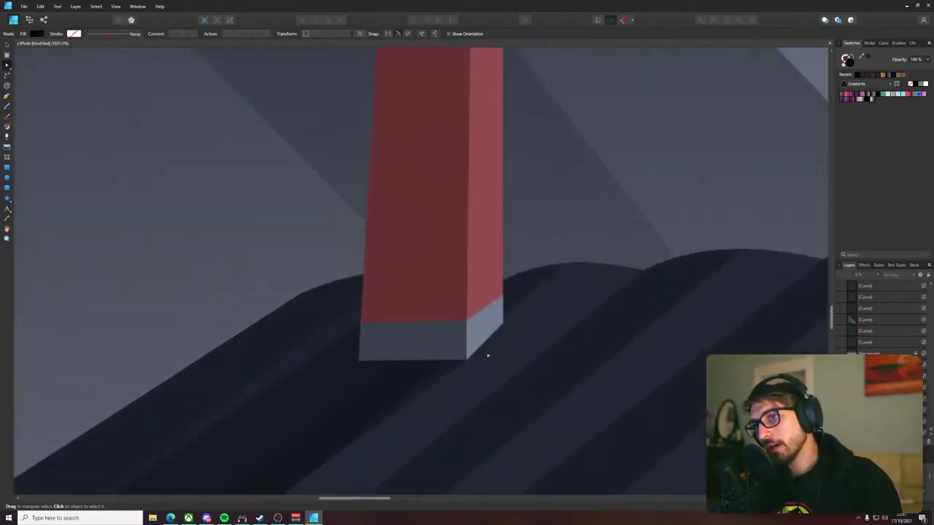
pyautogui.click(408, 360)
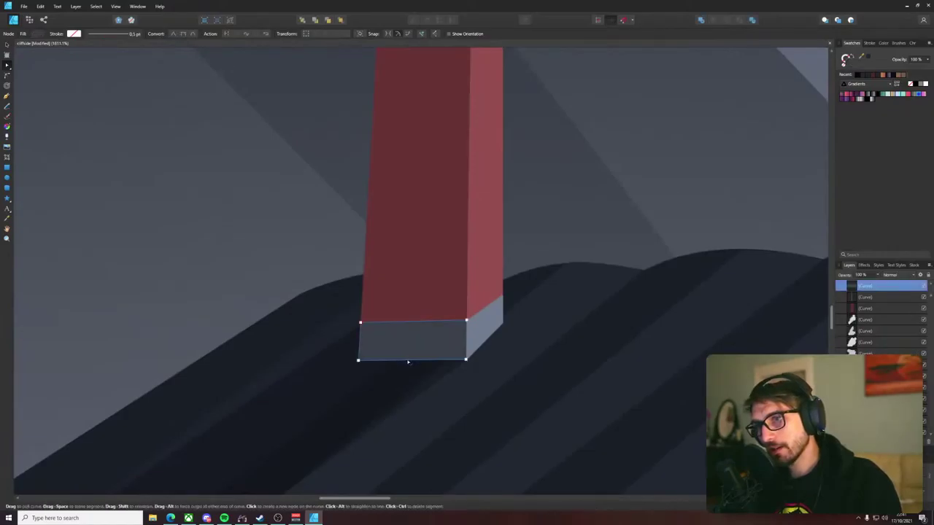
pyautogui.click(407, 359)
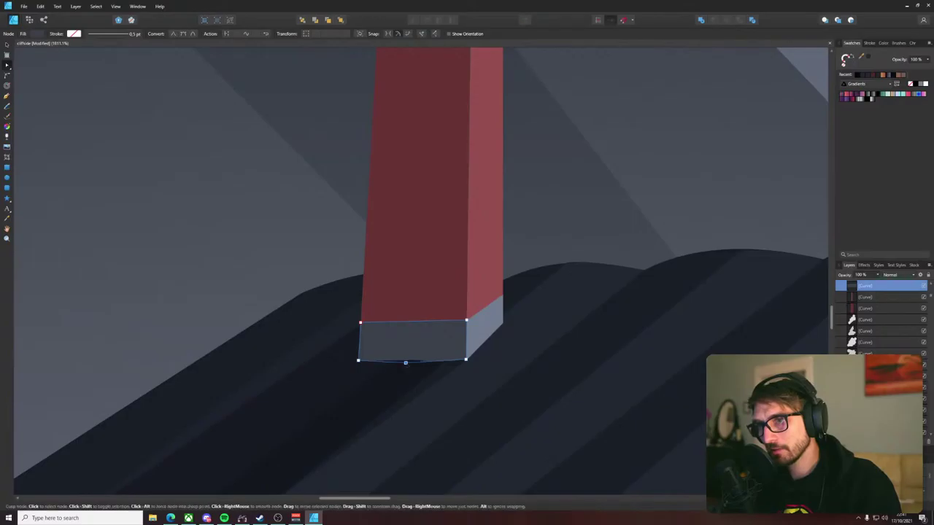
pyautogui.moveTo(407, 360)
pyautogui.mouseDown()
pyautogui.moveTo(405, 368)
pyautogui.moveTo(420, 363)
pyautogui.moveTo(389, 364)
pyautogui.mouseUp()
pyautogui.press('Escape')
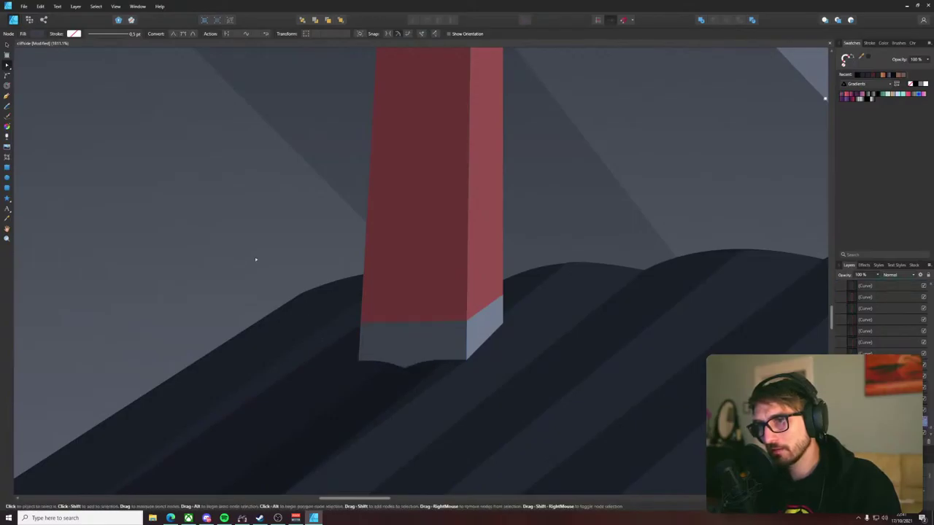
# - Examine how the chimney's cast shadow on the roof meets the scalloped bottom edge of the base
pyautogui.scroll(-5, 254, 256)
pyautogui.scroll(5, 307, 310)
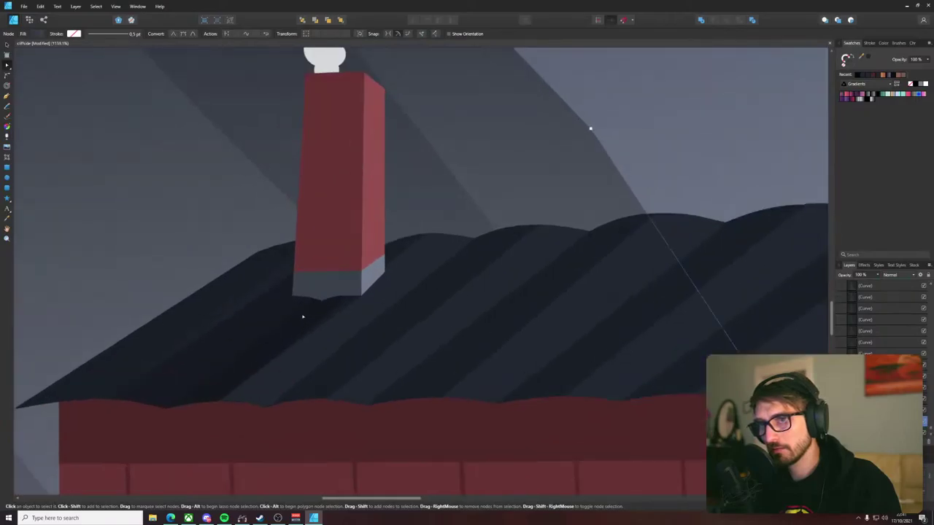
pyautogui.click(307, 317)
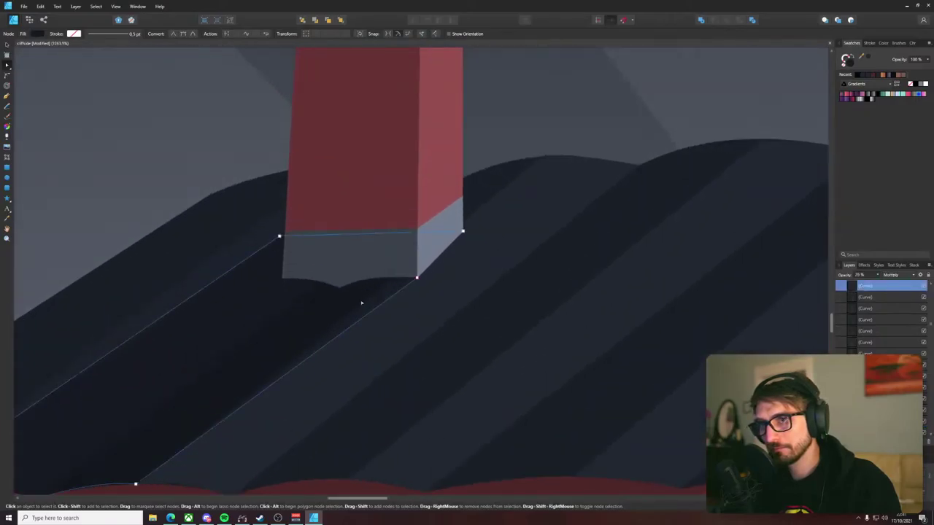
pyautogui.click(408, 276)
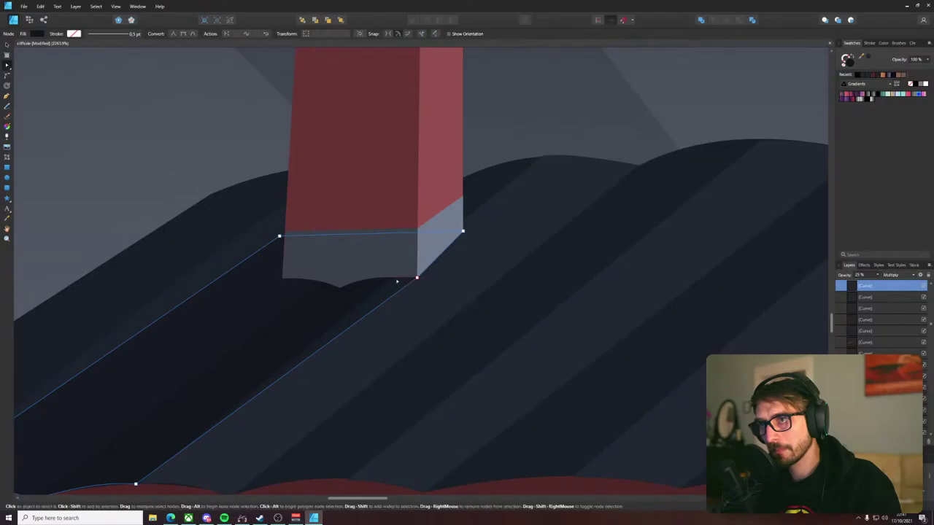
pyautogui.scroll(3, 396, 277)
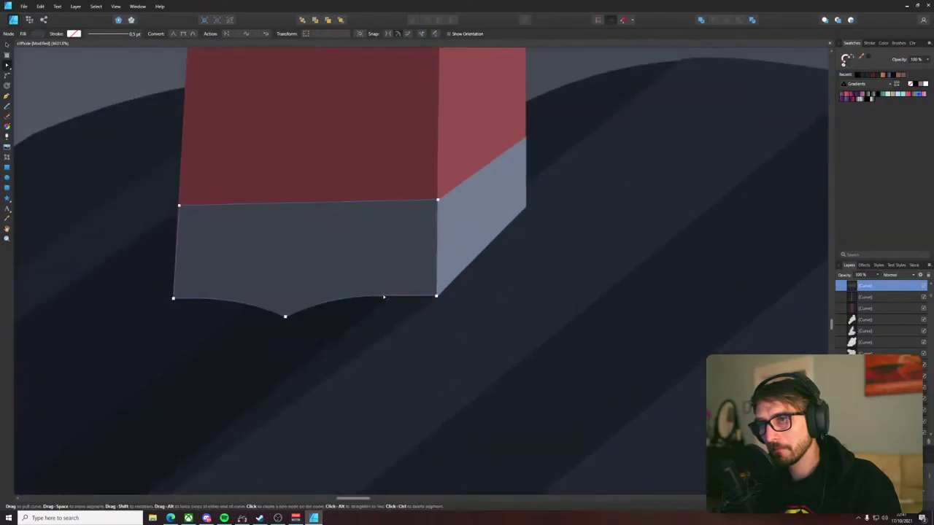
pyautogui.click(366, 316)
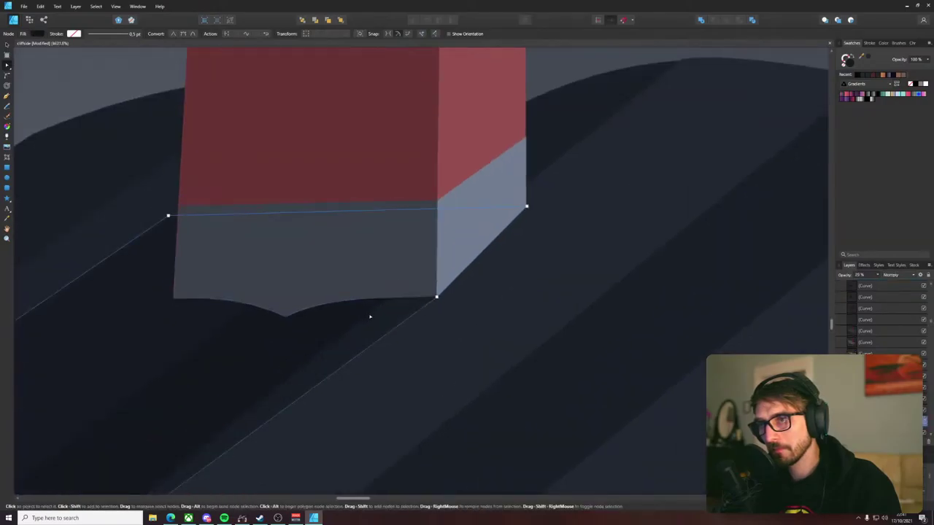
pyautogui.scroll(-1, 370, 316)
pyautogui.moveTo(318, 351); pyautogui.dragTo(465, 277)
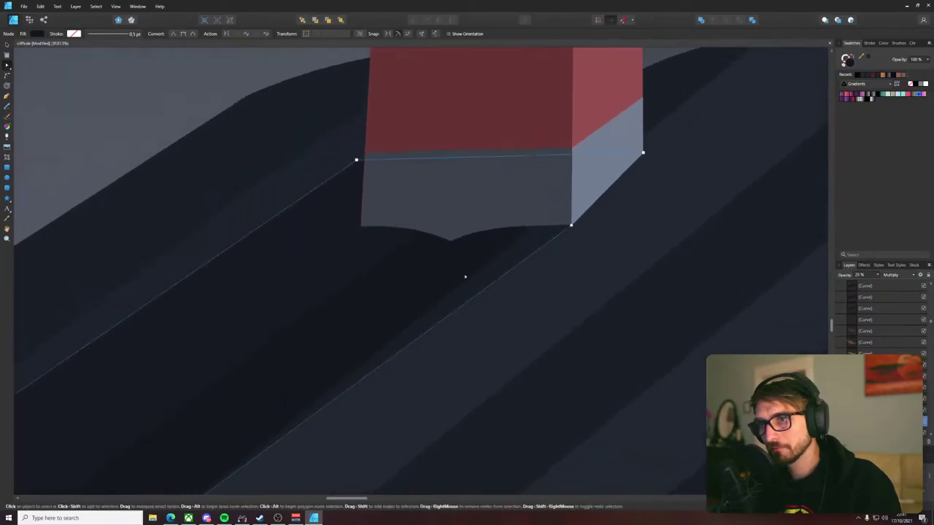
pyautogui.scroll(-3, 419, 282)
# - Add two nodes to the highlight strip's edge where it passes the chimney and move the lower one to the base's front corner
pyautogui.click(524, 211)
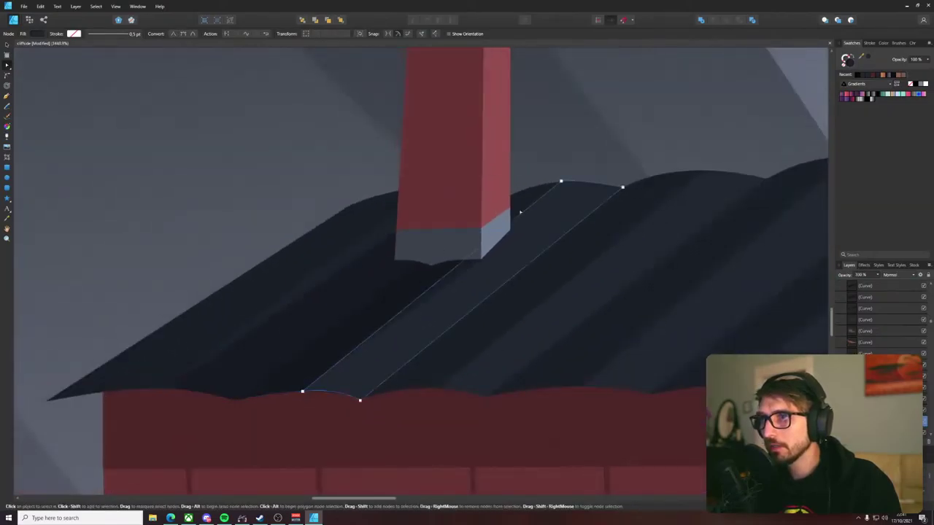
pyautogui.click(486, 252)
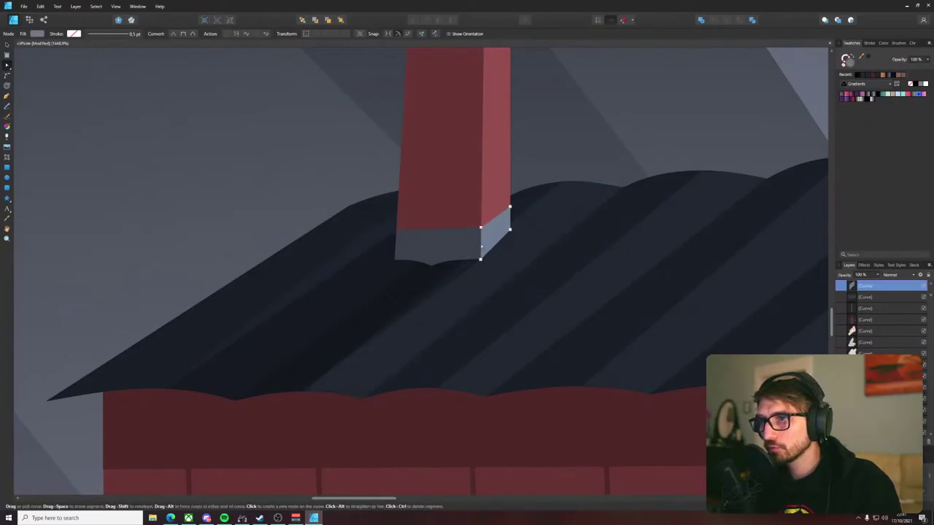
pyautogui.click(531, 217)
pyautogui.click(475, 252)
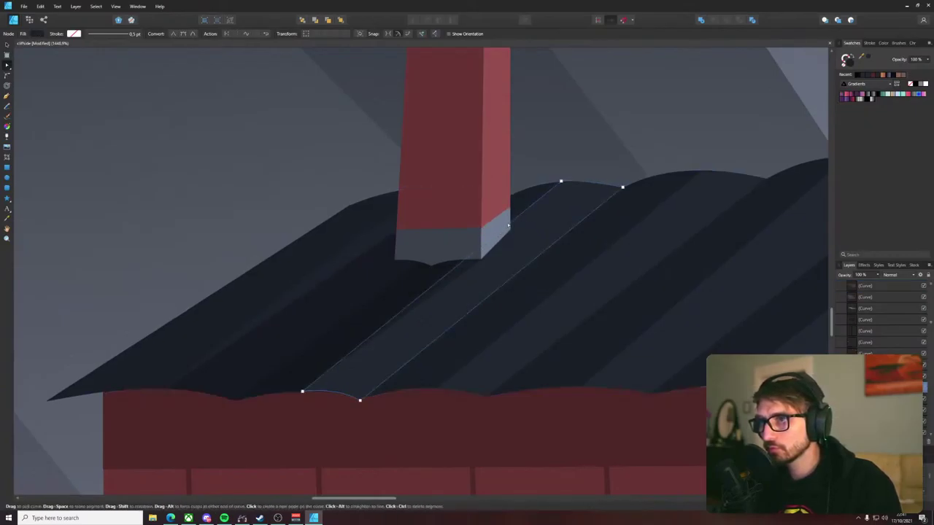
pyautogui.moveTo(475, 253); pyautogui.dragTo(479, 259)
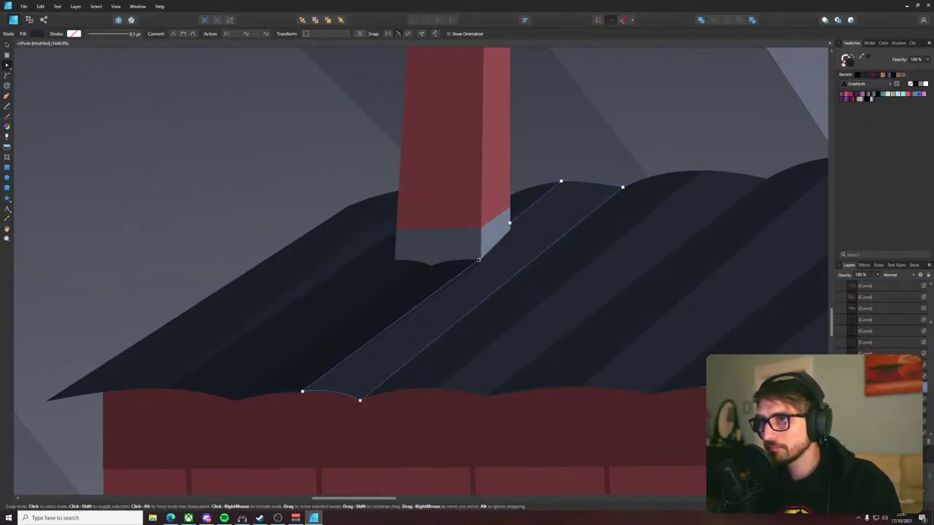
pyautogui.click(308, 176)
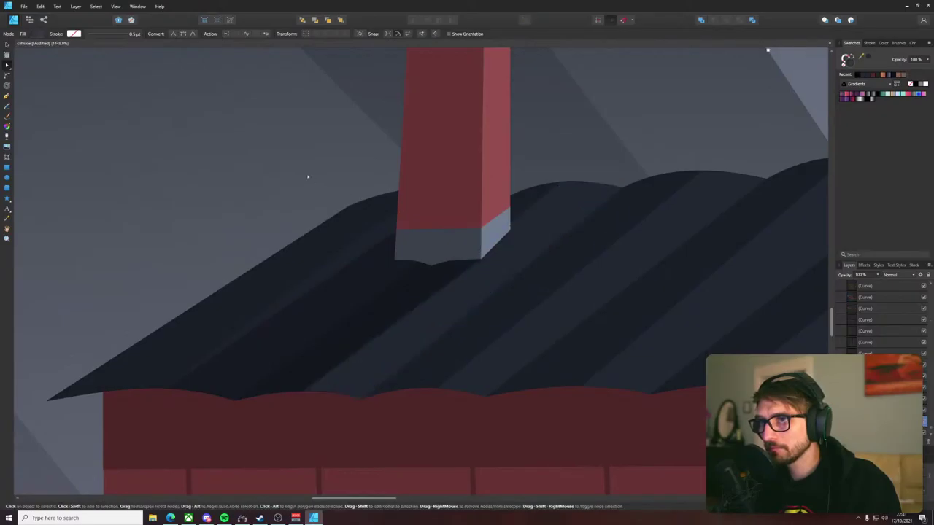
# - Move the lower outer corner node of the chimney base's light grey side outward to cover the exposed red sliver
pyautogui.scroll(5, 511, 229)
pyautogui.click(551, 224)
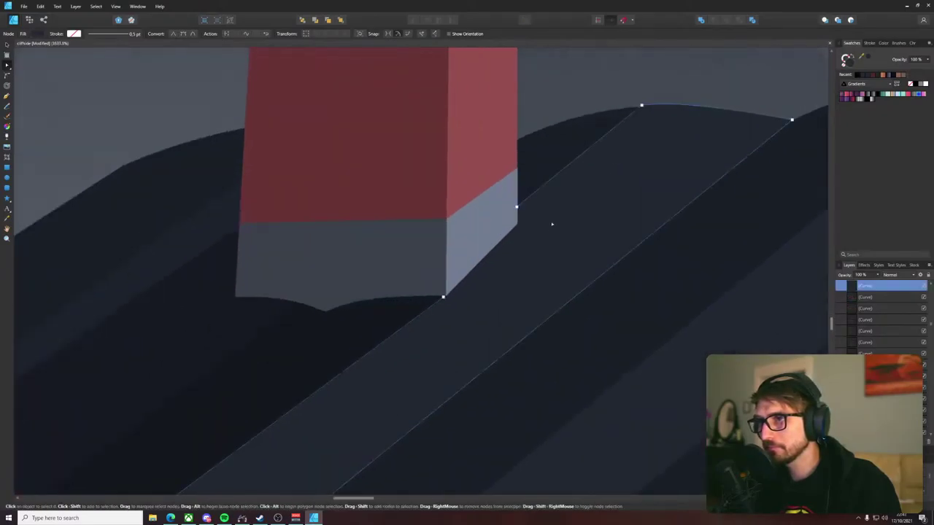
pyautogui.scroll(5, 514, 227)
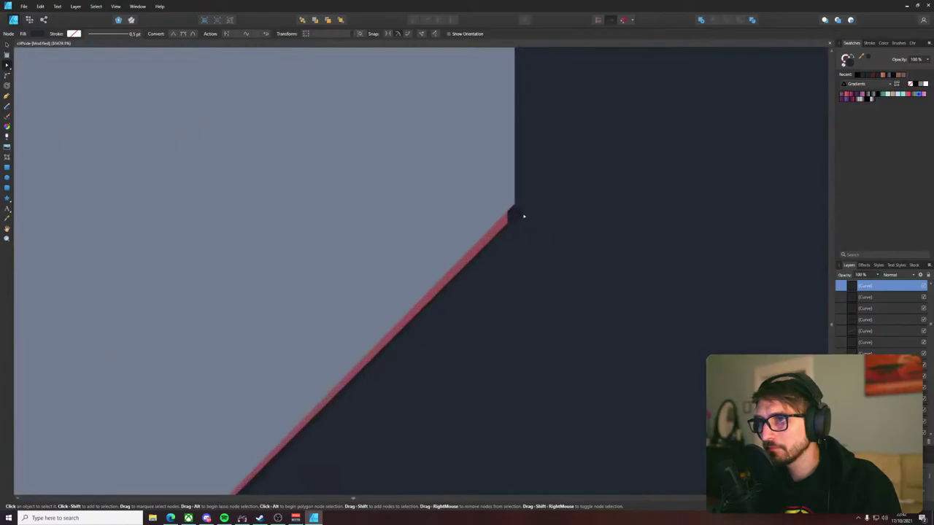
pyautogui.click(498, 199)
pyautogui.moveTo(505, 194); pyautogui.dragTo(533, 203)
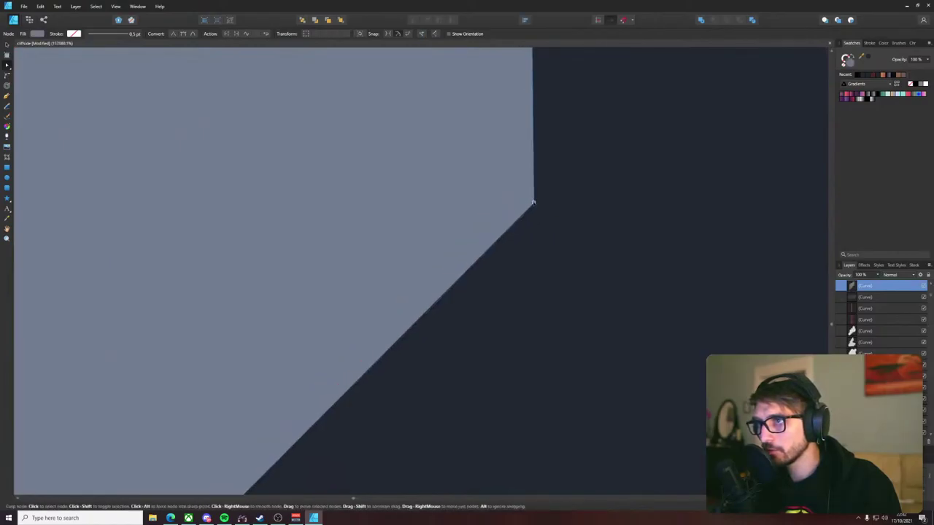
pyautogui.scroll(-2, 533, 205)
pyautogui.scroll(-10, 533, 204)
# - Move the lower outer corner node of the chimney's dark grey base onto the chimney's corner to cover the red sliver along its edge
pyautogui.click(286, 237)
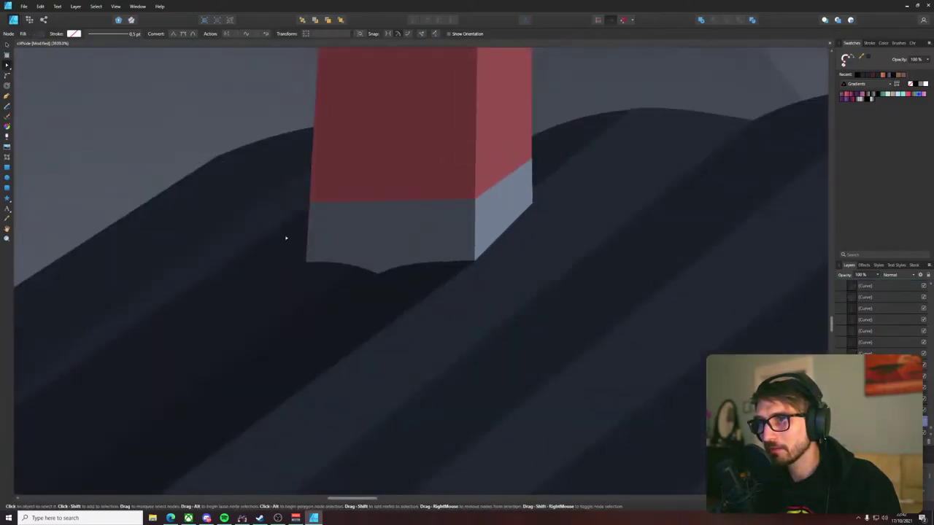
pyautogui.scroll(8, 299, 241)
pyautogui.click(358, 459)
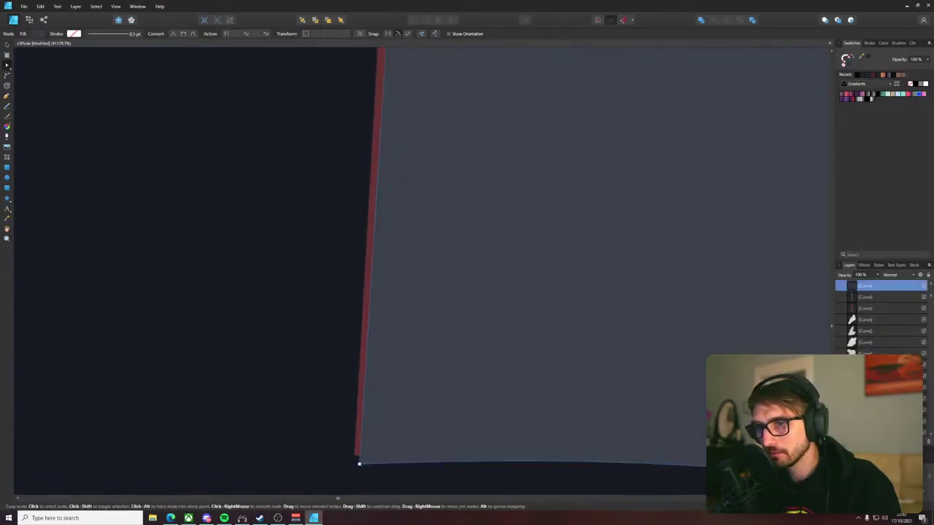
pyautogui.moveTo(357, 456); pyautogui.dragTo(353, 456)
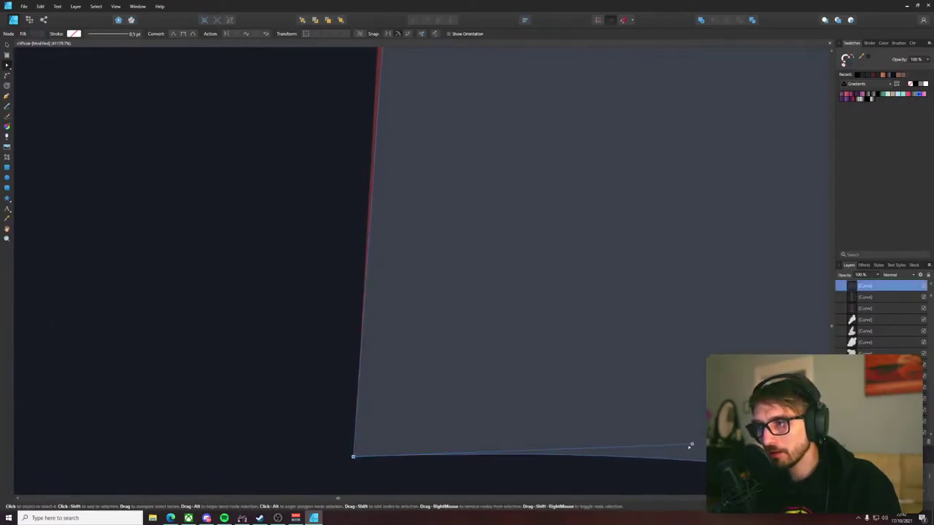
pyautogui.click(691, 447)
pyautogui.scroll(10, 503, 145)
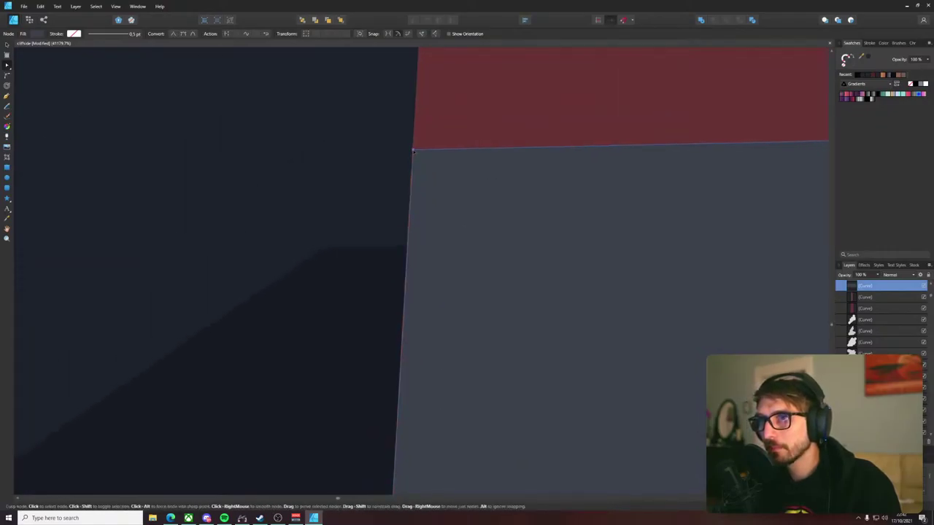
pyautogui.scroll(-5, 417, 180)
# - Deselect the base and review the whole illustration, including how the chimney base sits on the roof
pyautogui.scroll(-15, 417, 180)
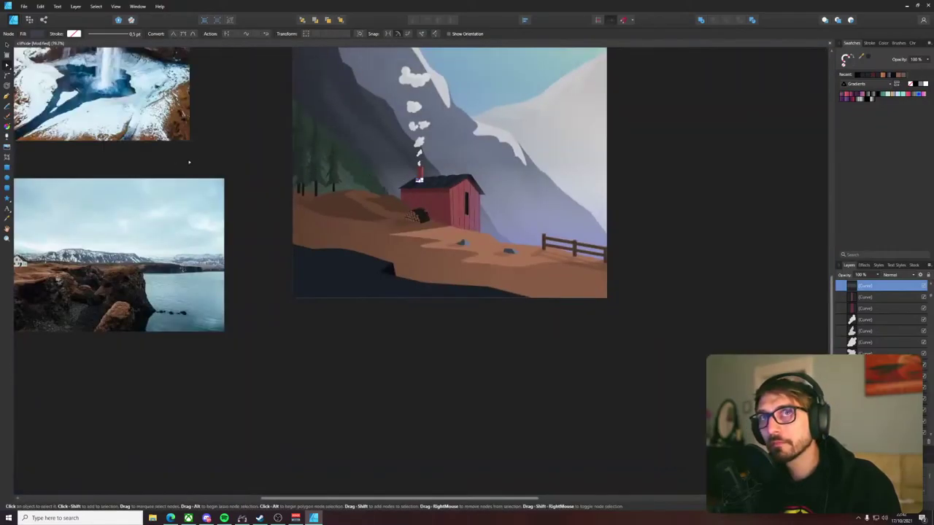
pyautogui.click(279, 92)
pyautogui.scroll(5, 467, 131)
pyautogui.scroll(-5, 402, 285)
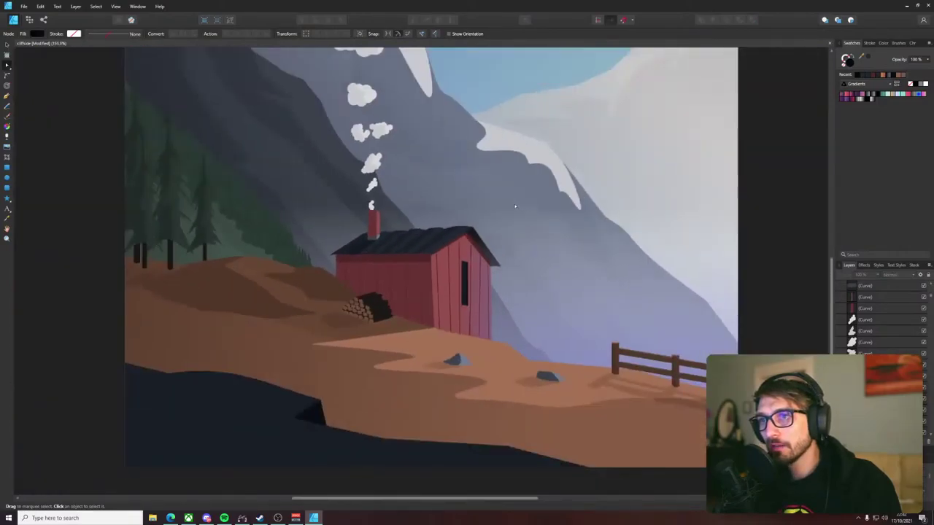
pyautogui.scroll(3, 445, 276)
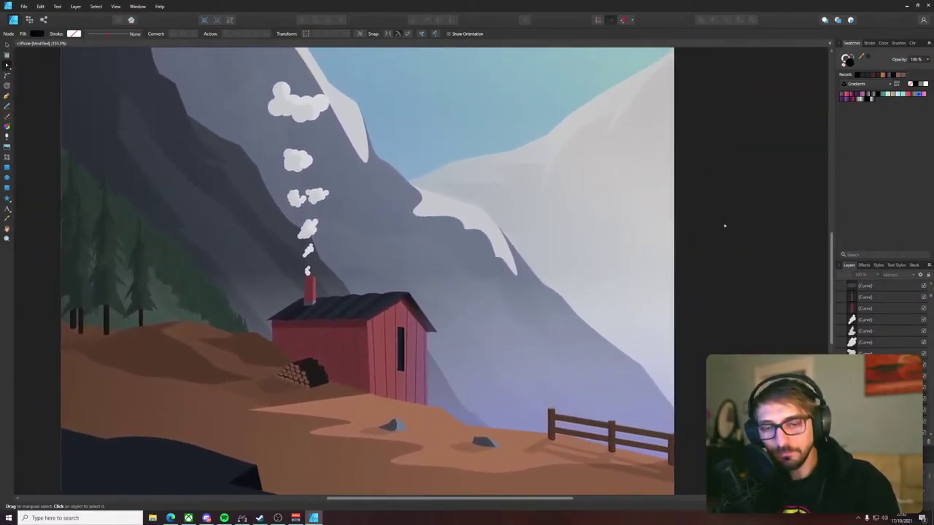
pyautogui.scroll(10, 298, 291)
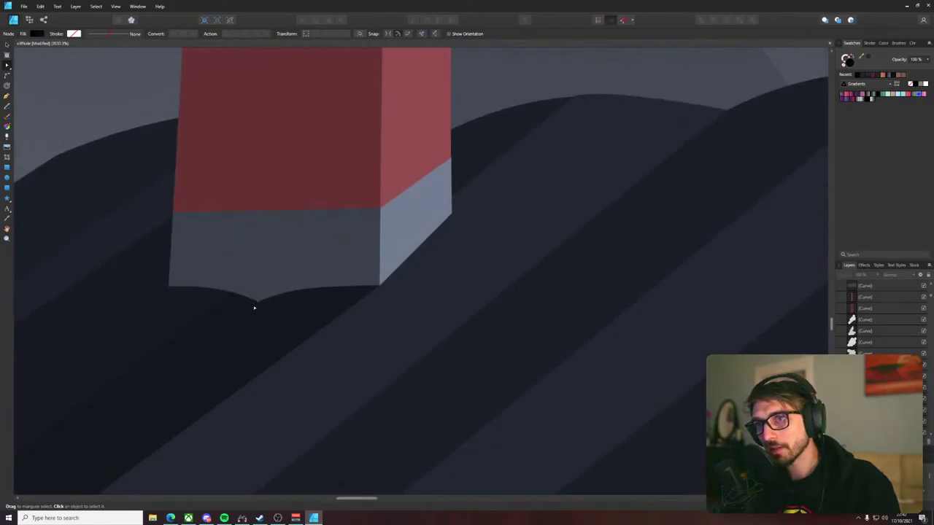
# - Shift the pointed middle node of the dark grey base's scalloped bottom edge toward the outer corner and reshape the wider scallop's curve
pyautogui.click(246, 313)
pyautogui.scroll(-3, 246, 315)
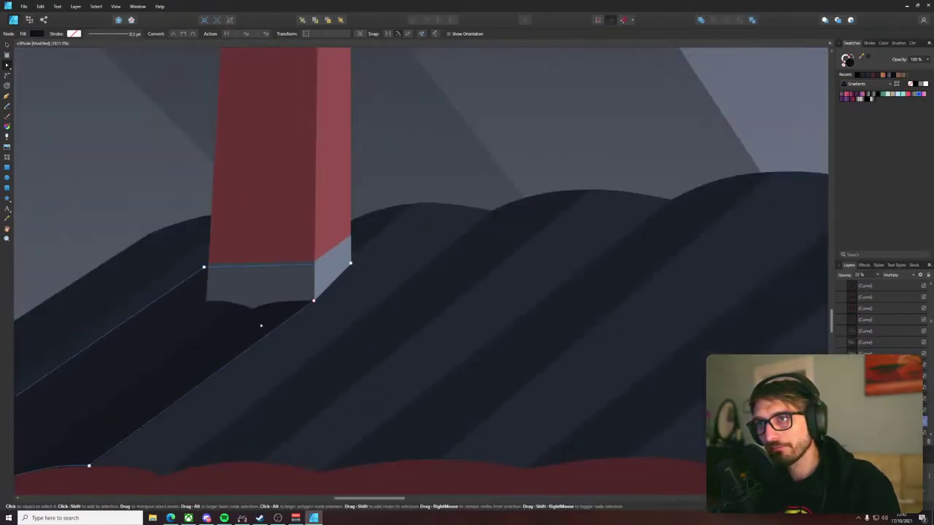
pyautogui.moveTo(235, 318); pyautogui.dragTo(342, 300)
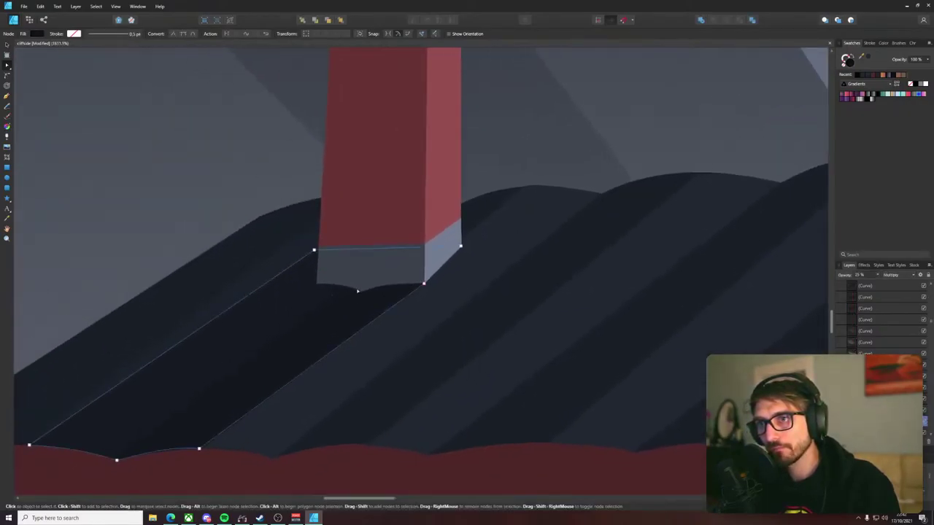
pyautogui.click(357, 292)
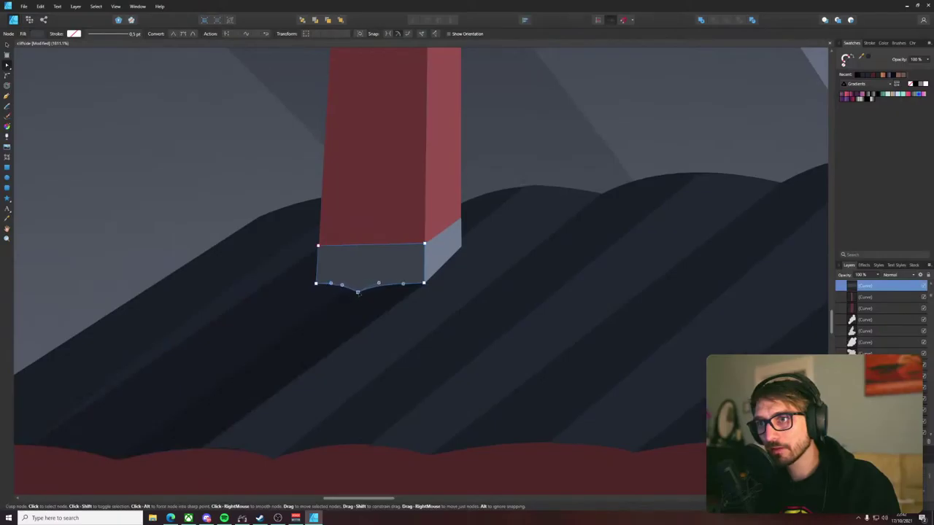
pyautogui.moveTo(358, 292); pyautogui.dragTo(348, 291)
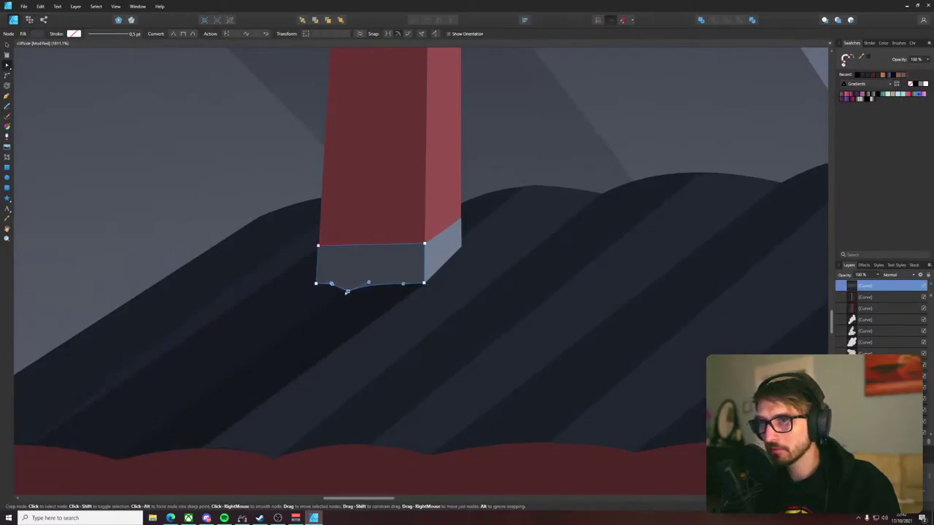
pyautogui.scroll(3, 347, 291)
pyautogui.moveTo(397, 271); pyautogui.dragTo(418, 267)
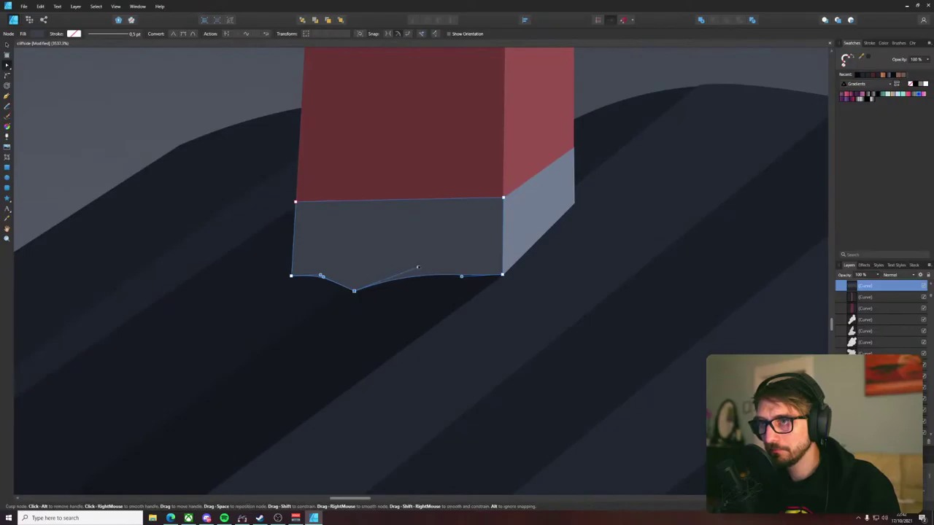
pyautogui.moveTo(354, 291); pyautogui.dragTo(343, 288)
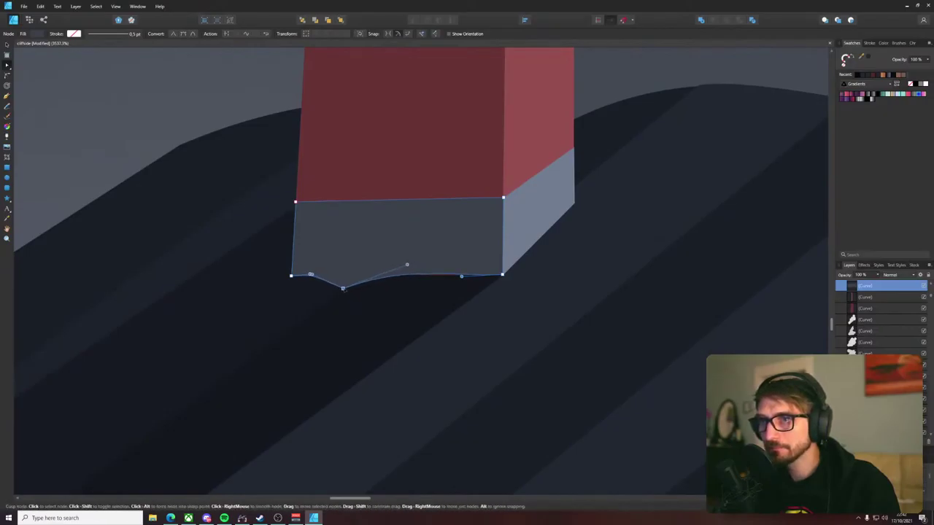
# - Adjust the curve handles along the bottom edge of the chimney's grey base to follow the roof's corrugation
pyautogui.moveTo(407, 265); pyautogui.dragTo(414, 271)
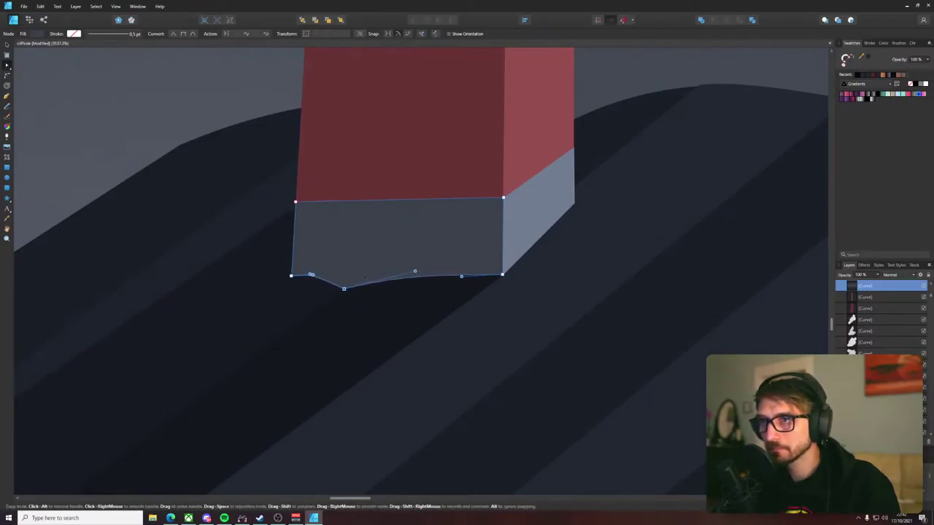
pyautogui.moveTo(311, 274); pyautogui.dragTo(317, 272)
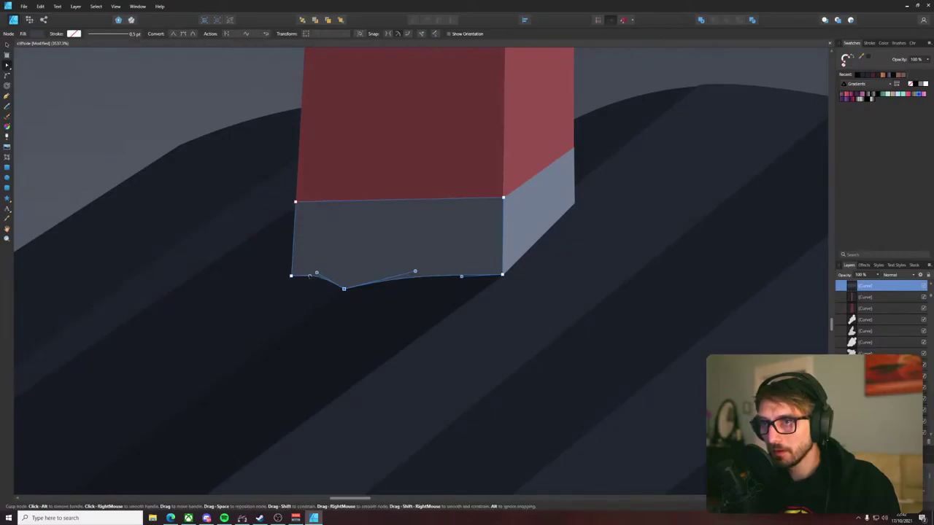
pyautogui.click(236, 208)
pyautogui.scroll(-6, 236, 208)
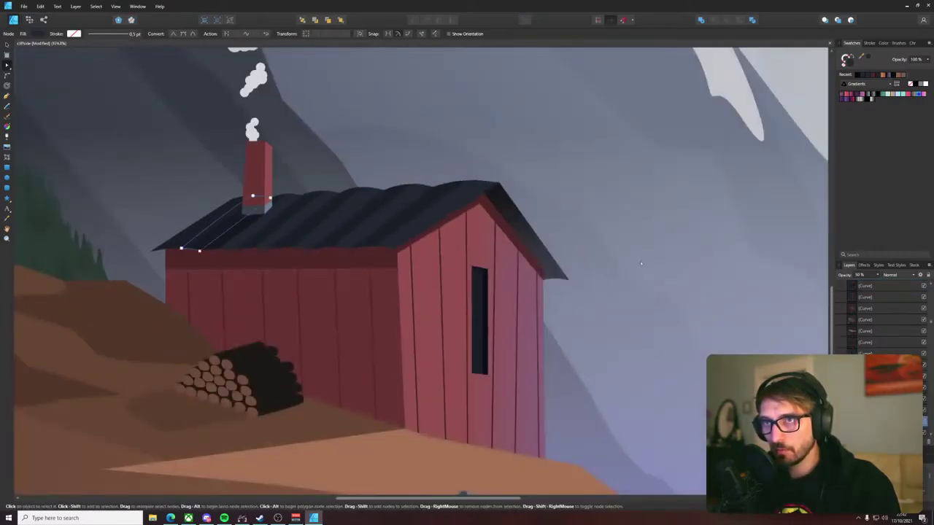
pyautogui.scroll(-2, 643, 262)
pyautogui.scroll(3, 493, 229)
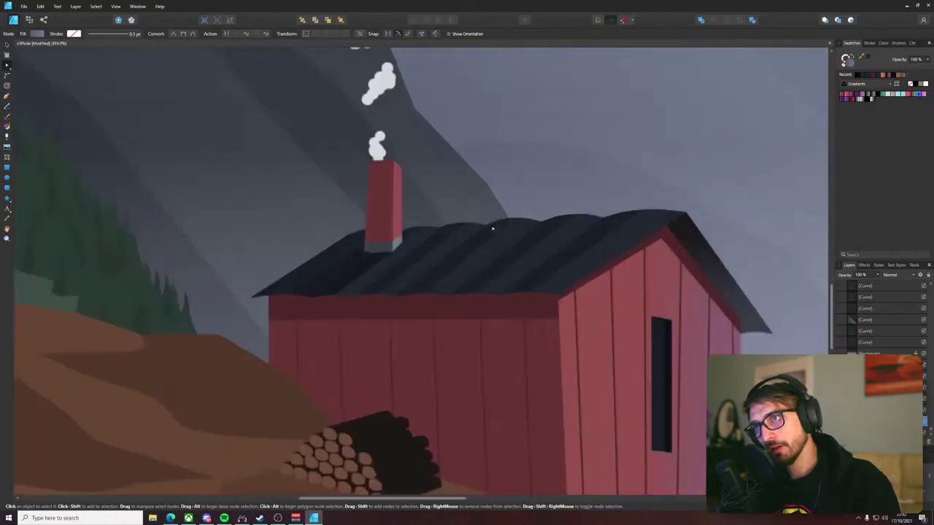
pyautogui.scroll(4, 348, 240)
# - Try to nudge the lower-left corner node of the chimney's grey base slightly inward
pyautogui.click(313, 297)
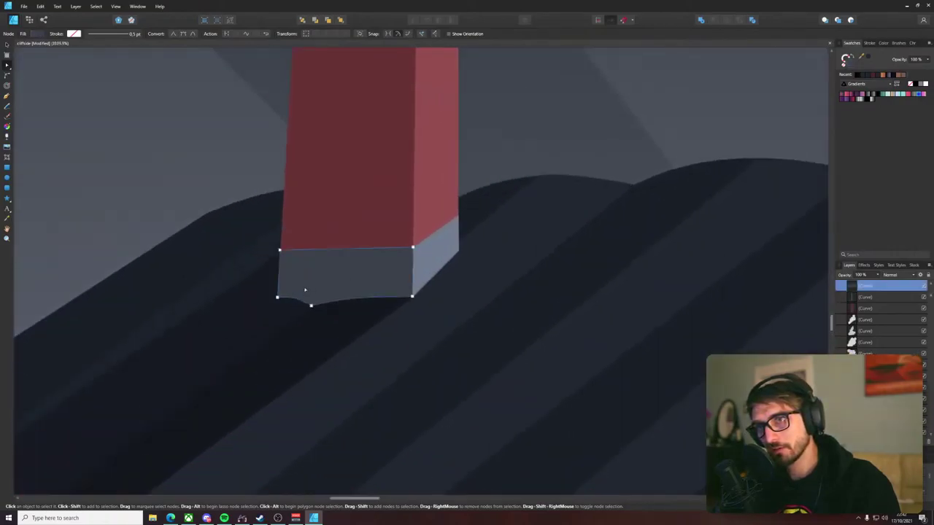
pyautogui.scroll(3, 305, 290)
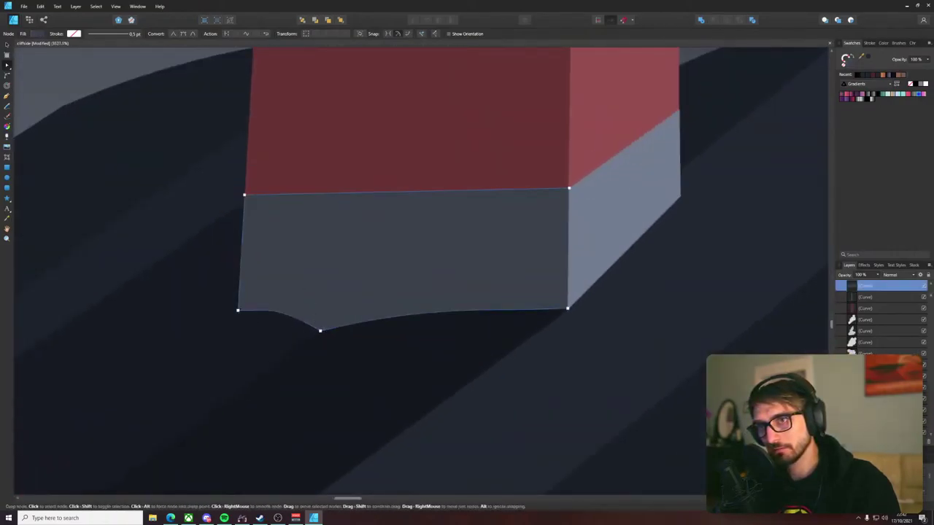
pyautogui.moveTo(238, 310); pyautogui.dragTo(240, 310)
pyautogui.press('z')
pyautogui.hotkey('ctrl', 'z')
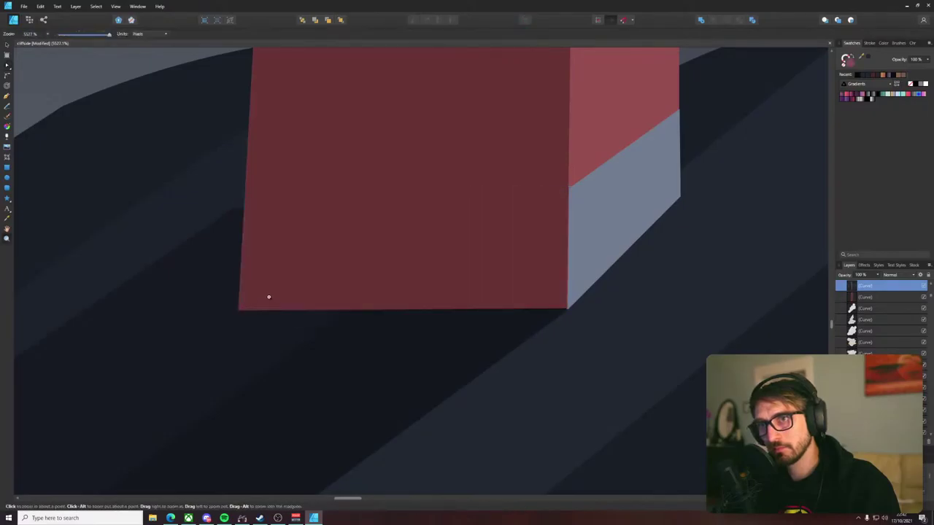
pyautogui.hotkey('ctrl', 'z')
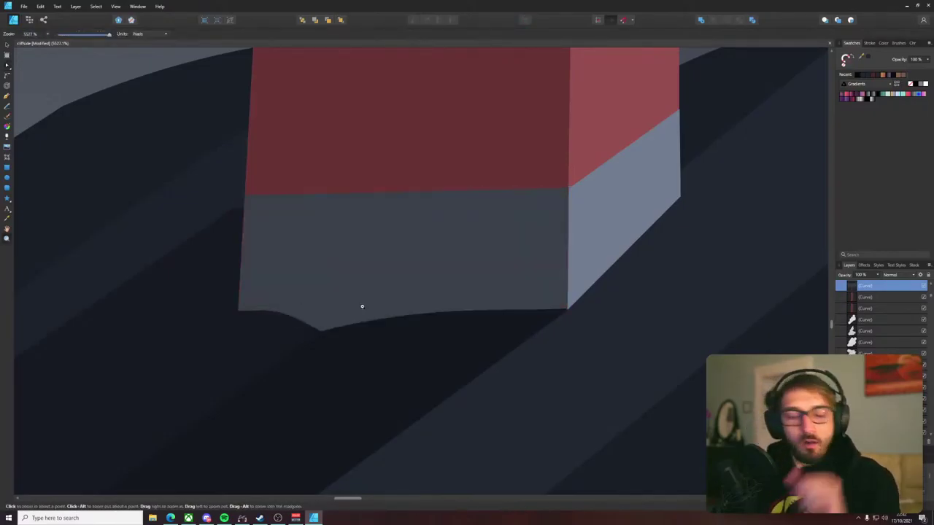
# - Shift the low point of the grey base's bottom edge slightly left and raise its right curve handle
pyautogui.scroll(3, 300, 348)
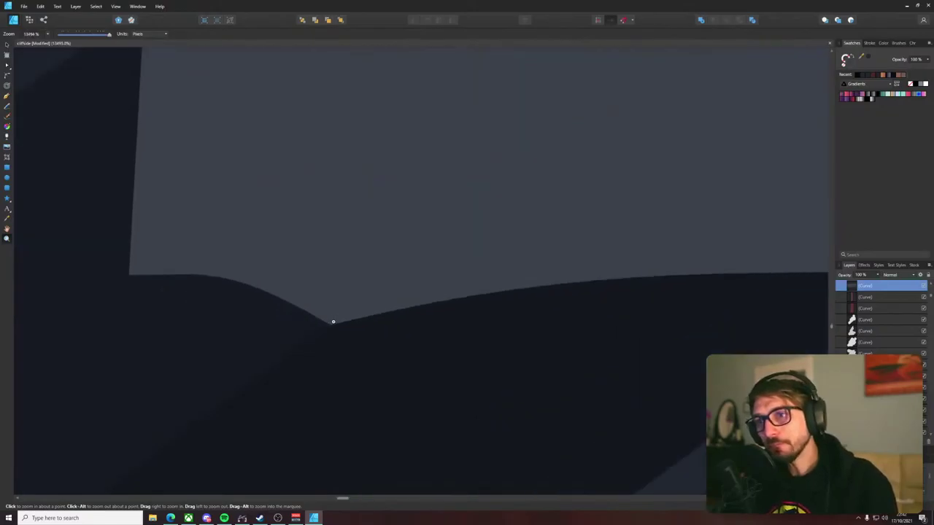
pyautogui.scroll(1, 334, 322)
pyautogui.press('a')
pyautogui.moveTo(329, 325); pyautogui.dragTo(319, 325)
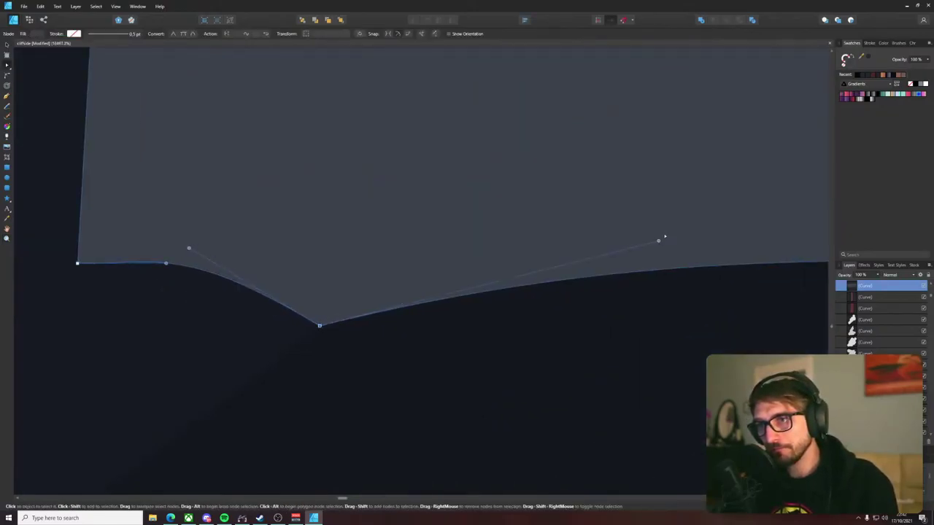
pyautogui.moveTo(659, 240); pyautogui.dragTo(667, 202)
# - Select the chimney's red front and grey base together, raise their lower-left corner, and steepen the curve into the low point
pyautogui.scroll(-4, 650, 217)
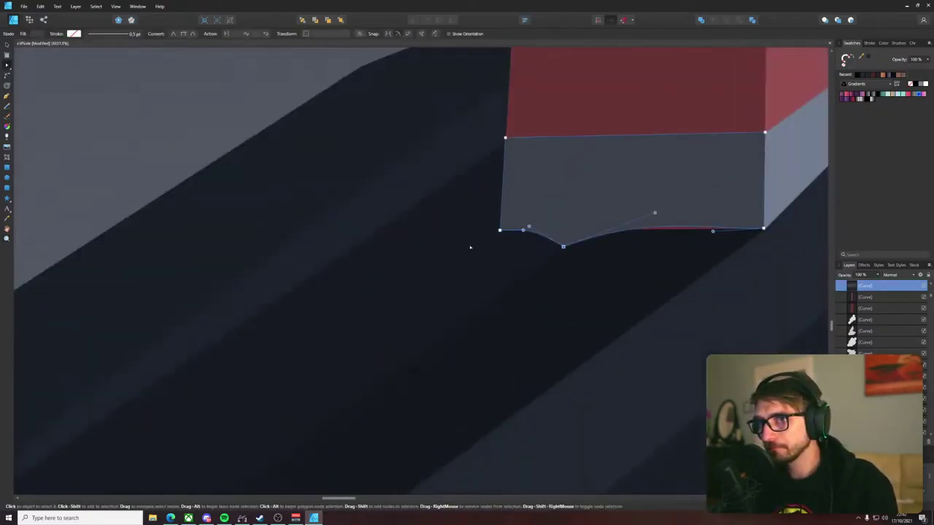
pyautogui.click(499, 230)
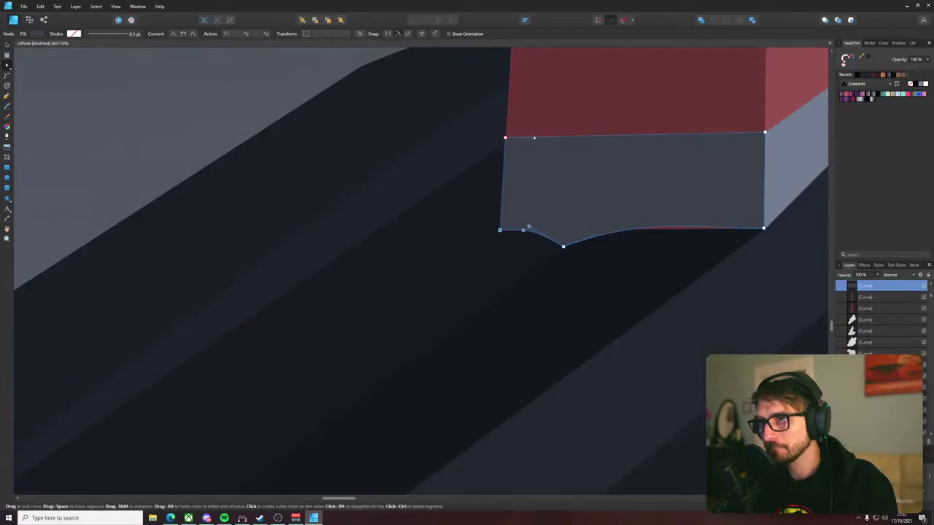
pyautogui.click(501, 210)
pyautogui.keyDown('shift'); pyautogui.click(550, 236); pyautogui.keyUp('shift')
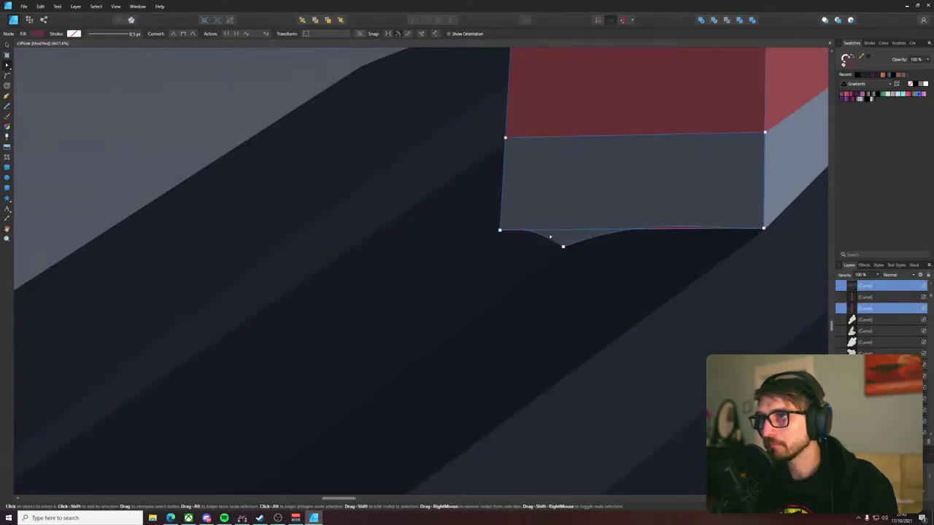
pyautogui.keyDown('shift'); pyautogui.click(532, 119); pyautogui.keyUp('shift')
pyautogui.keyDown('shift'); pyautogui.click(533, 118); pyautogui.keyUp('shift')
pyautogui.press('space')
pyautogui.moveTo(500, 230); pyautogui.dragTo(564, 216)
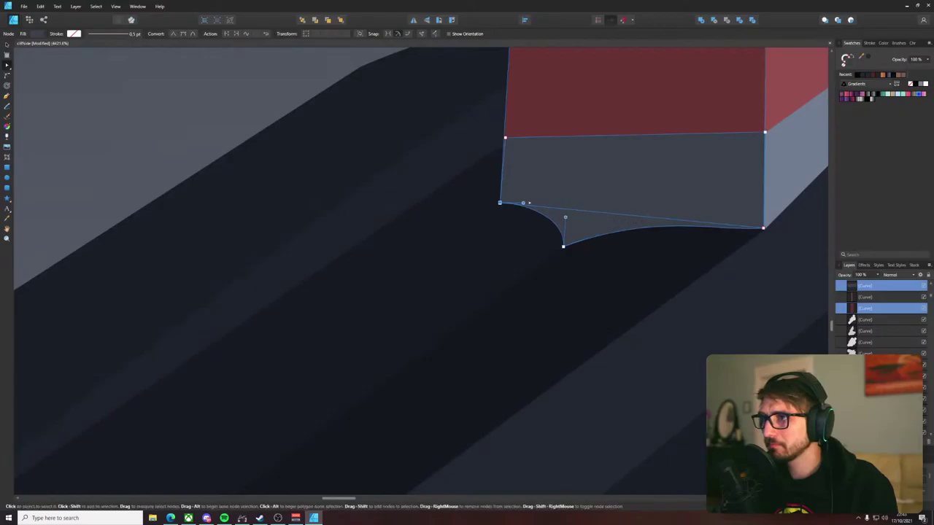
pyautogui.scroll(-8, 487, 191)
pyautogui.scroll(-4, 466, 200)
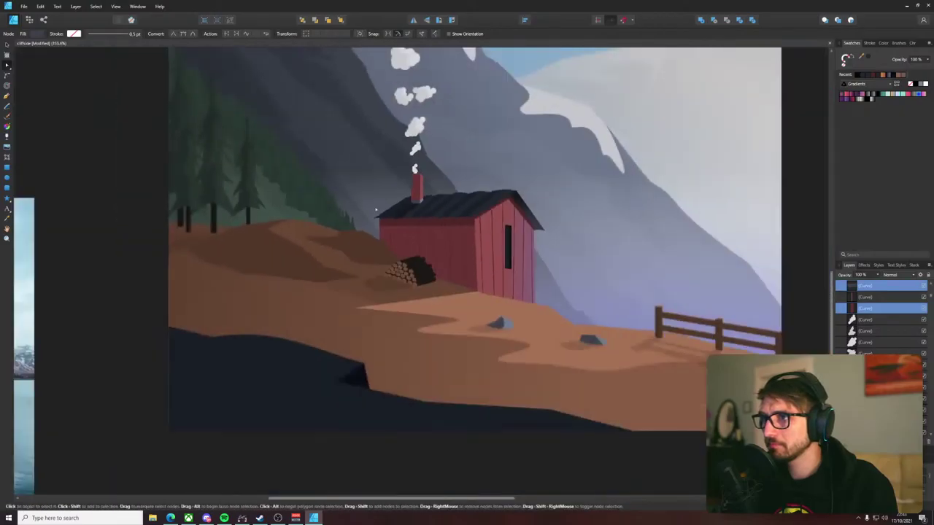
# - Clear the selection and review the composition of the whole artboard
pyautogui.click(793, 199)
pyautogui.scroll(-2, 793, 200)
pyautogui.moveTo(793, 200); pyautogui.dragTo(608, 297)
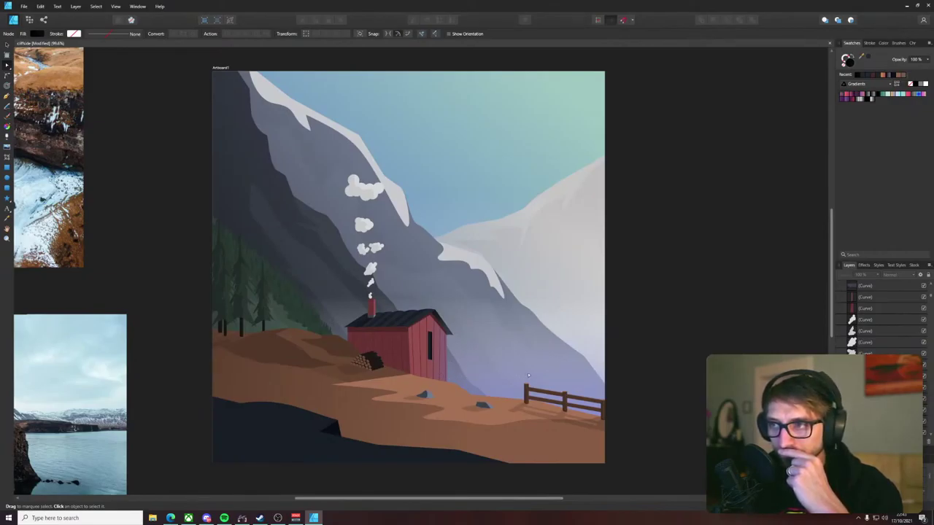
pyautogui.moveTo(423, 146); pyautogui.dragTo(369, 252)
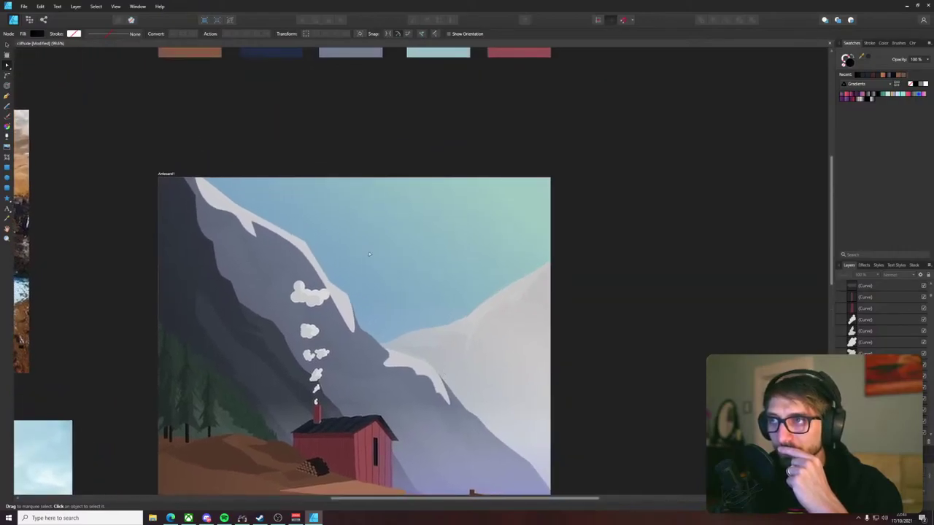
pyautogui.moveTo(459, 374); pyautogui.dragTo(456, 348)
pyautogui.scroll(-2, 456, 348)
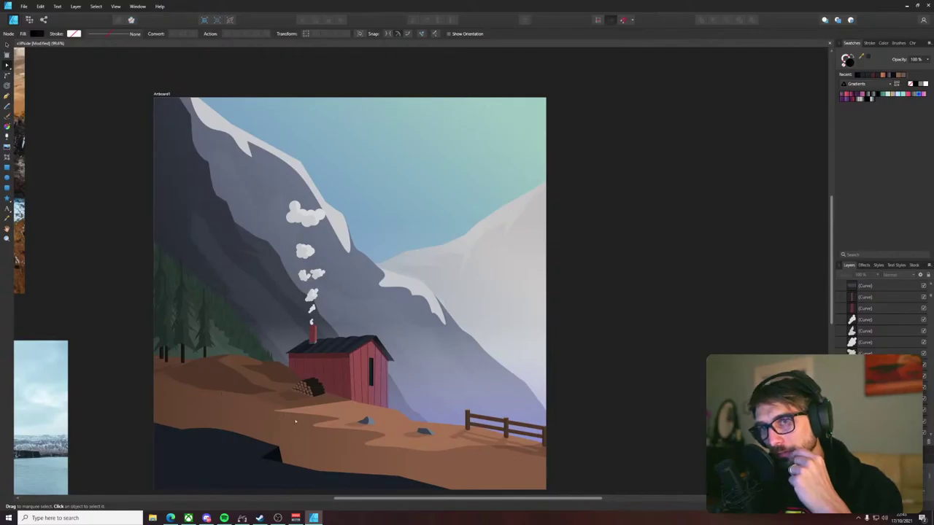
# - Switch to Spotify, go back to an earlier track in the lofi hip hop playlist, and return to Affinity Designer
pyautogui.click(224, 518)
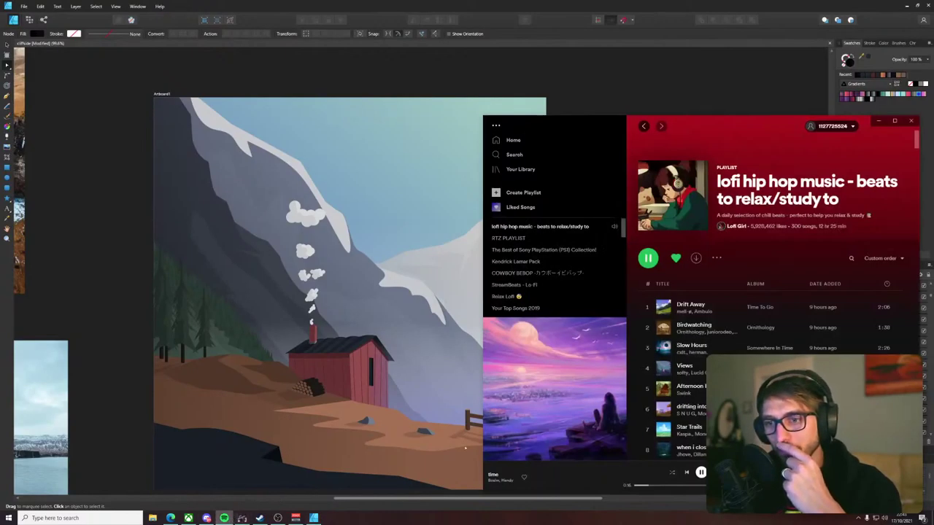
pyautogui.click(686, 473)
pyautogui.click(686, 472)
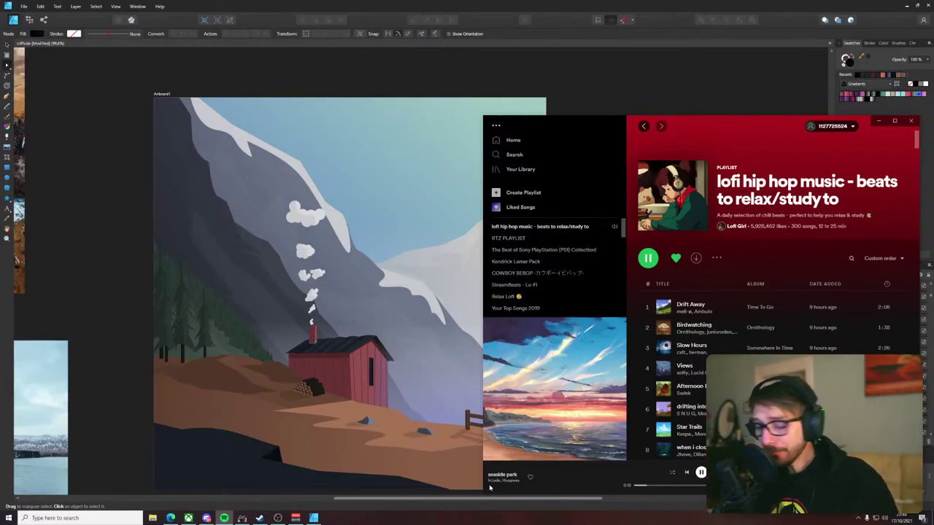
pyautogui.click(447, 3)
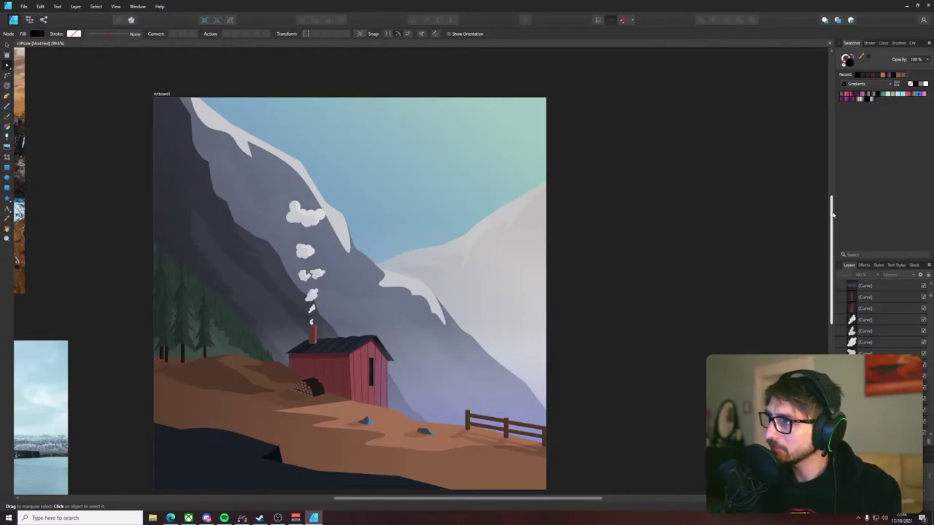
# - Adjust a side node of a distant pine and place a pine copy over the neighbouring light gap
pyautogui.scroll(-1, 291, 384)
pyautogui.scroll(2, 291, 384)
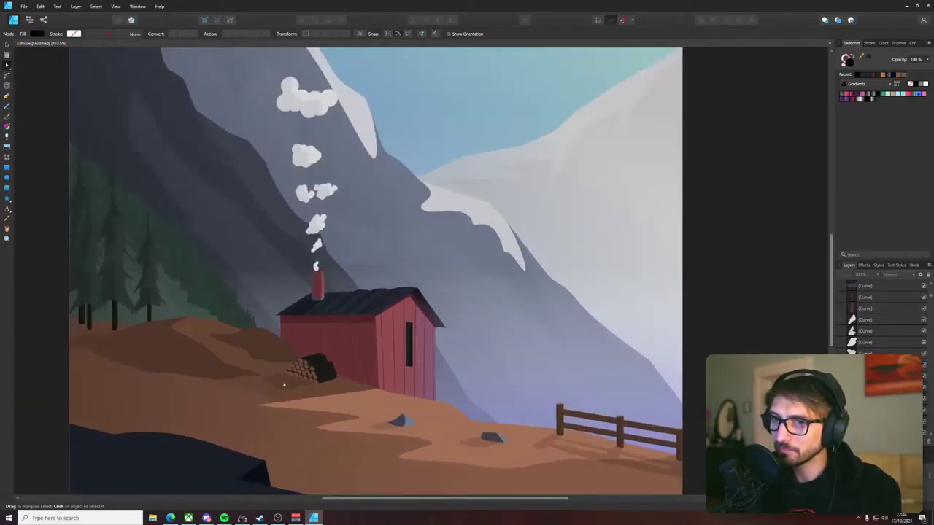
pyautogui.scroll(5, 119, 277)
pyautogui.scroll(-5, 194, 313)
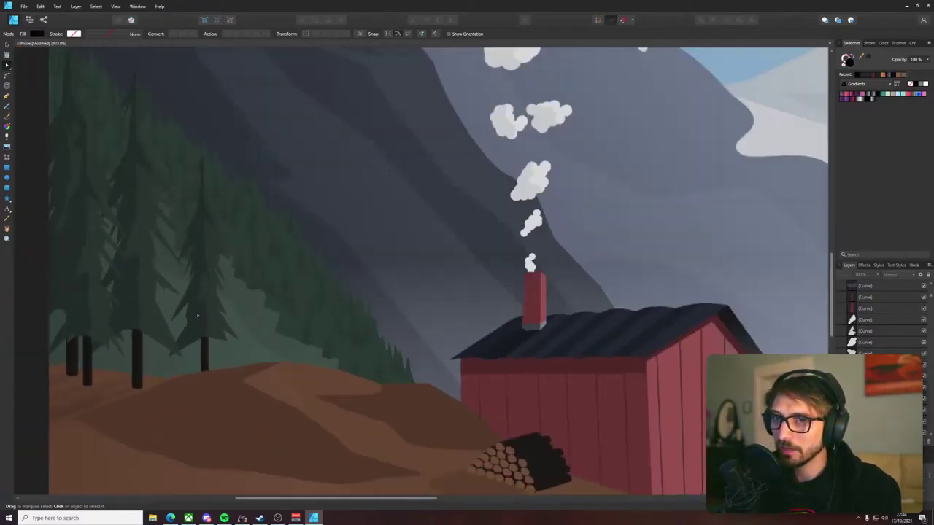
pyautogui.scroll(10, 197, 315)
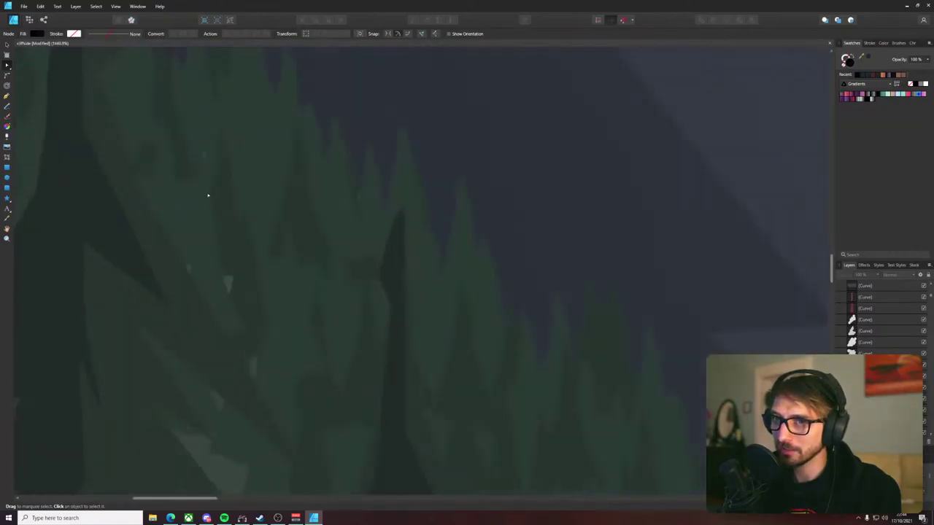
pyautogui.click(201, 141)
pyautogui.moveTo(202, 153); pyautogui.dragTo(210, 154)
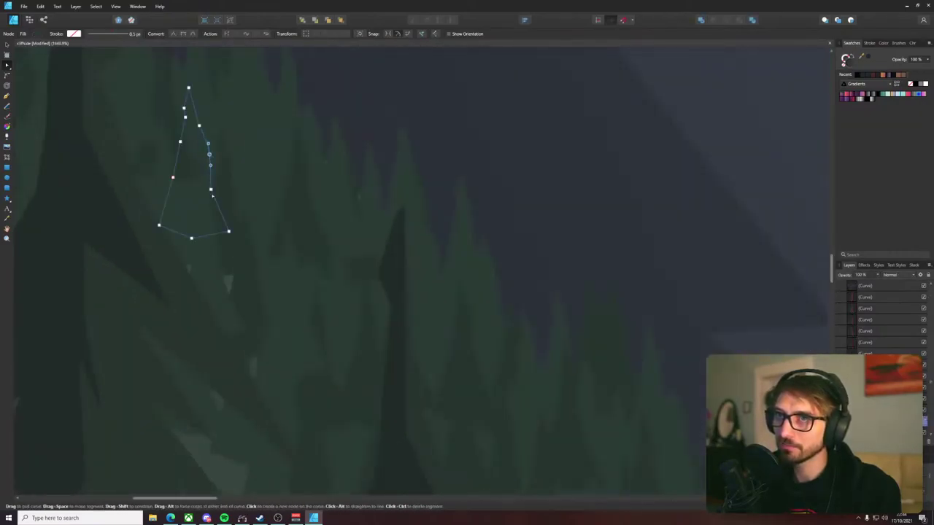
pyautogui.hotkey('ctrl', 'z')
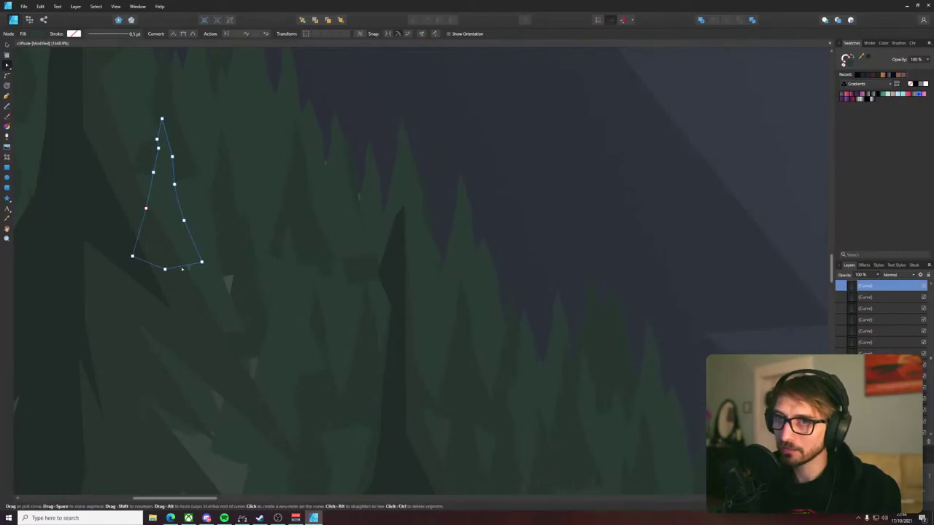
pyautogui.hotkey('ctrl', 'z')
# - Place further pine copies over the light gaps just below the distant forest's upper tree line
pyautogui.press('v')
pyautogui.moveTo(232, 267); pyautogui.dragTo(237, 289)
pyautogui.click(318, 167)
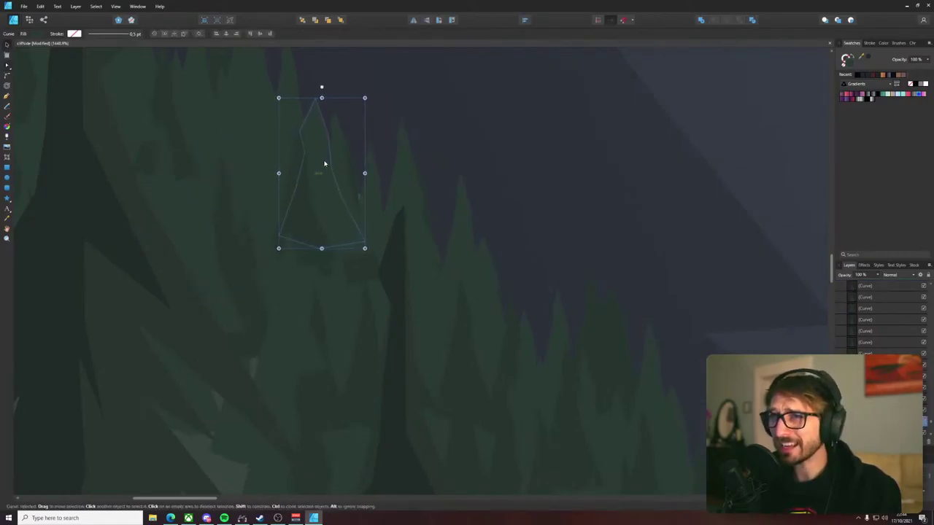
pyautogui.hotkey('ctrl', 'z')
pyautogui.hotkey('ctrl', 'z')
pyautogui.hotkey('ctrl', 'z')
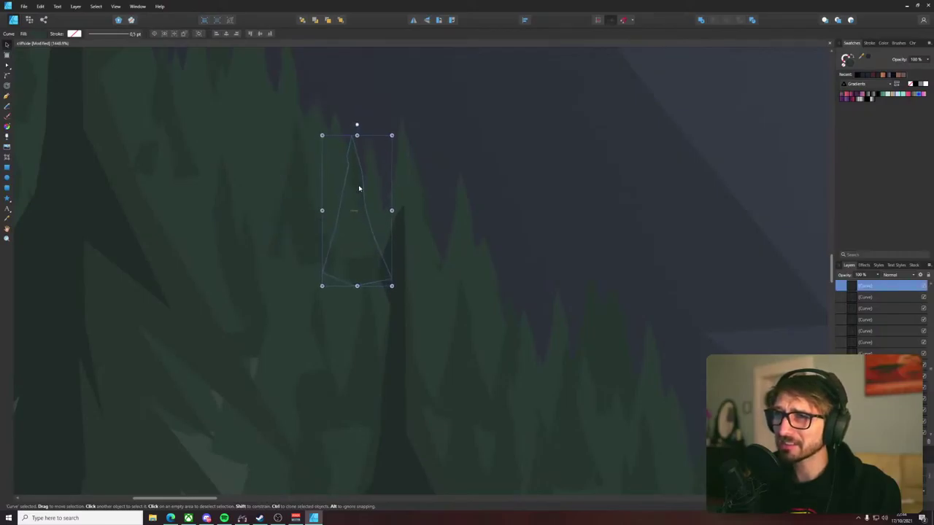
pyautogui.hotkey('ctrl', 'z')
# - Cover the light gaps lower in the distant forest with more pine copies beside the large dark tree
pyautogui.moveTo(256, 331); pyautogui.dragTo(244, 376)
pyautogui.hotkey('ctrl', 'z')
pyautogui.hotkey('ctrl', 'z')
pyautogui.hotkey('ctrl', 'z')
pyautogui.hotkey('ctrl', 'z')
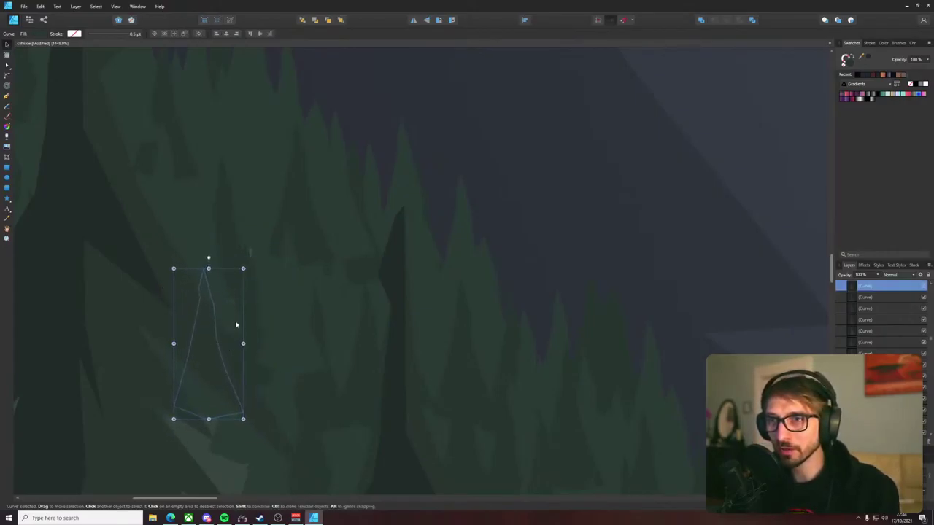
pyautogui.hotkey('ctrl', 'z')
# - Reposition pine shapes over the remaining gaps in the distant forest and clear the selection
pyautogui.moveTo(217, 285); pyautogui.dragTo(290, 245)
pyautogui.scroll(-4, 241, 243)
pyautogui.moveTo(314, 265); pyautogui.dragTo(195, 151)
pyautogui.scroll(1, 194, 228)
pyautogui.click(227, 192)
pyautogui.scroll(-6, 192, 162)
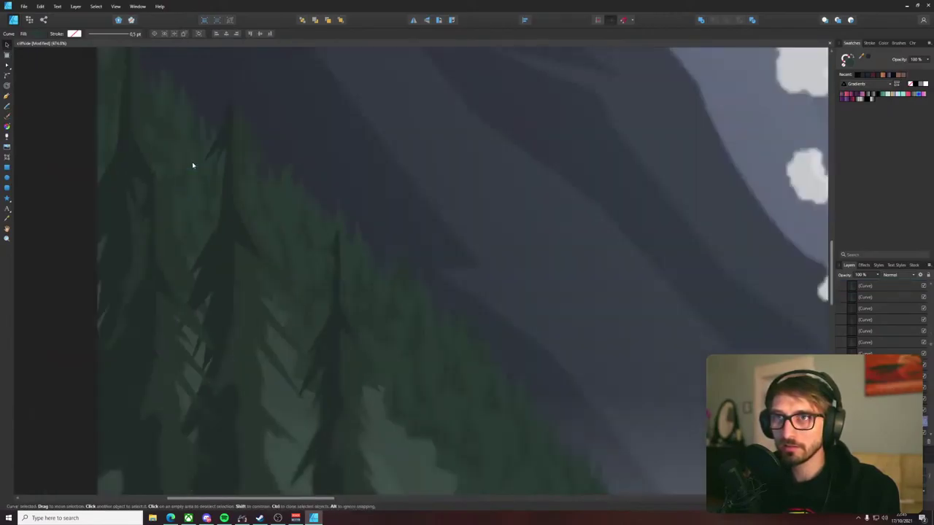
pyautogui.click(127, 169)
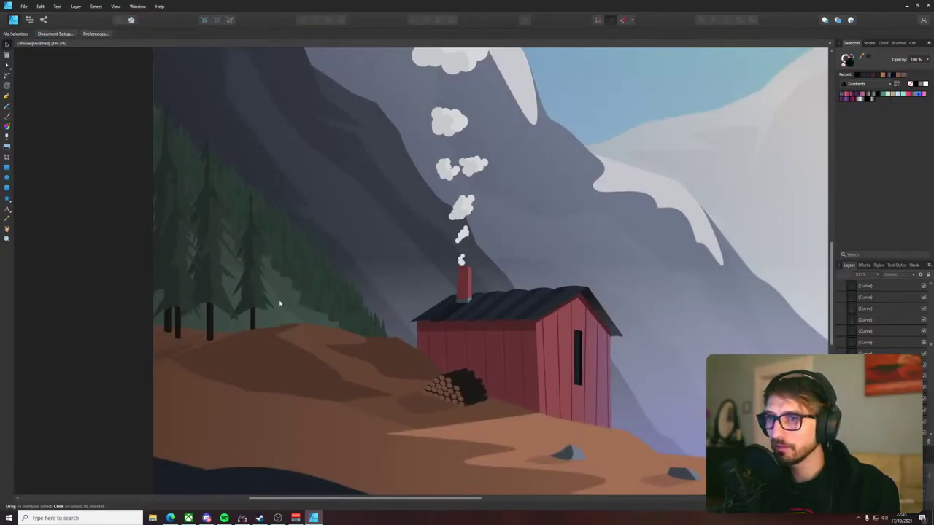
# - Enlarge the pine at the lower edge of the distant forest and save the document
pyautogui.scroll(7, 279, 303)
pyautogui.click(151, 294)
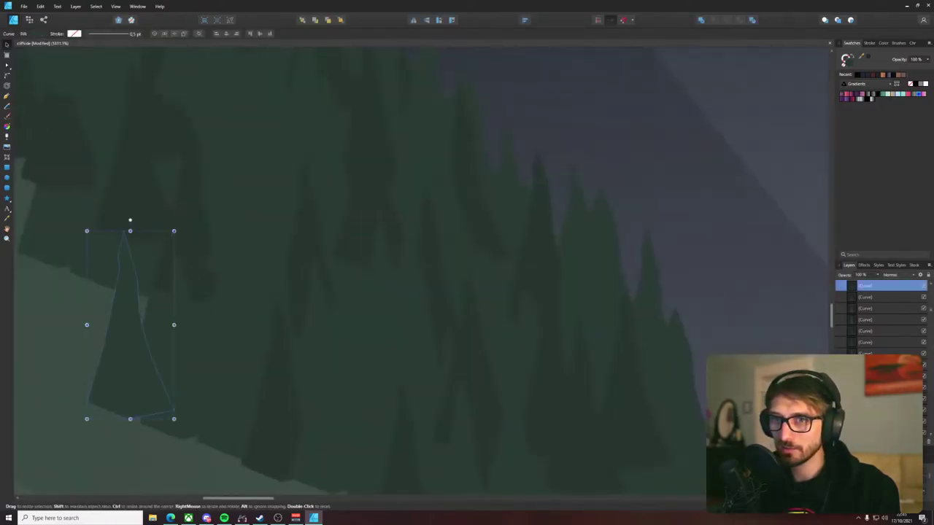
pyautogui.moveTo(174, 230); pyautogui.dragTo(235, 172)
pyautogui.scroll(-9, 221, 265)
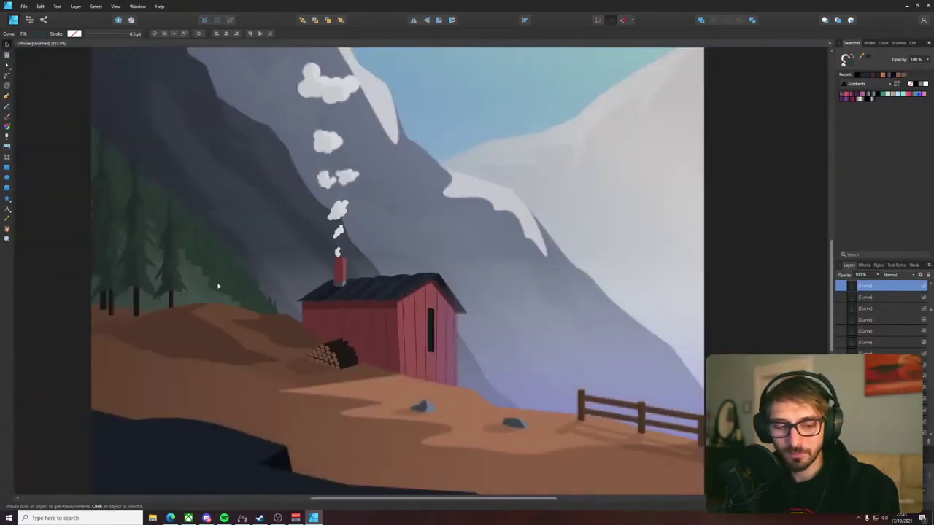
pyautogui.click(63, 323)
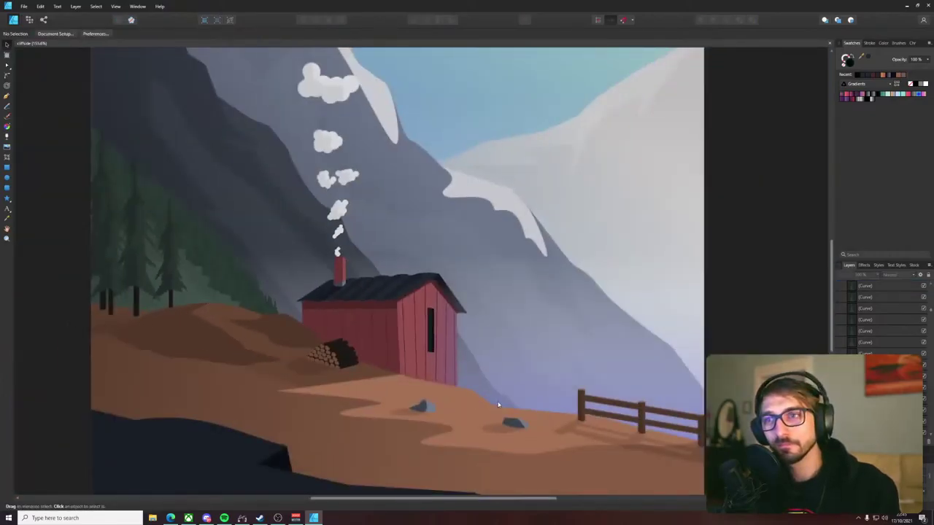
# - Draw a closed, elongated rock outline with the Pen tool on the ground below the fence, extending past the artboard's lower edge
pyautogui.moveTo(499, 405); pyautogui.dragTo(276, 272)
pyautogui.press('p')
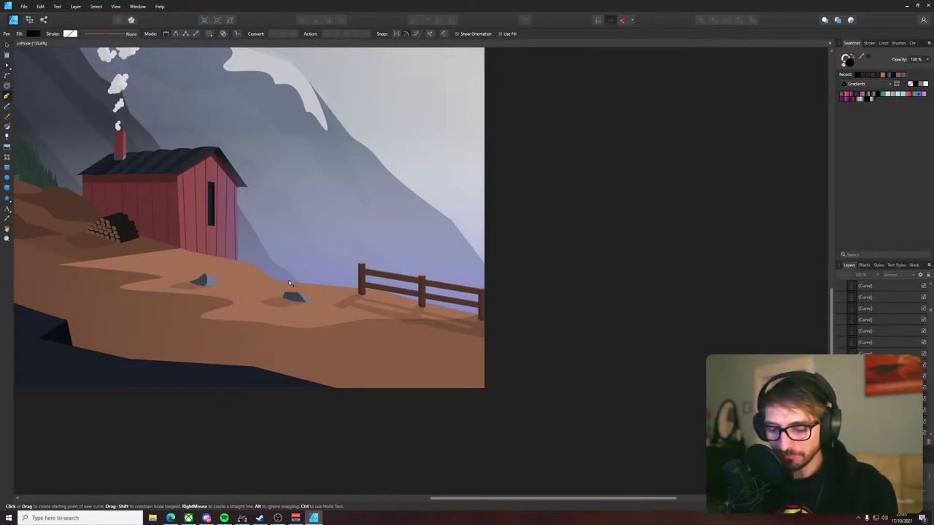
pyautogui.press('v')
pyautogui.press('p')
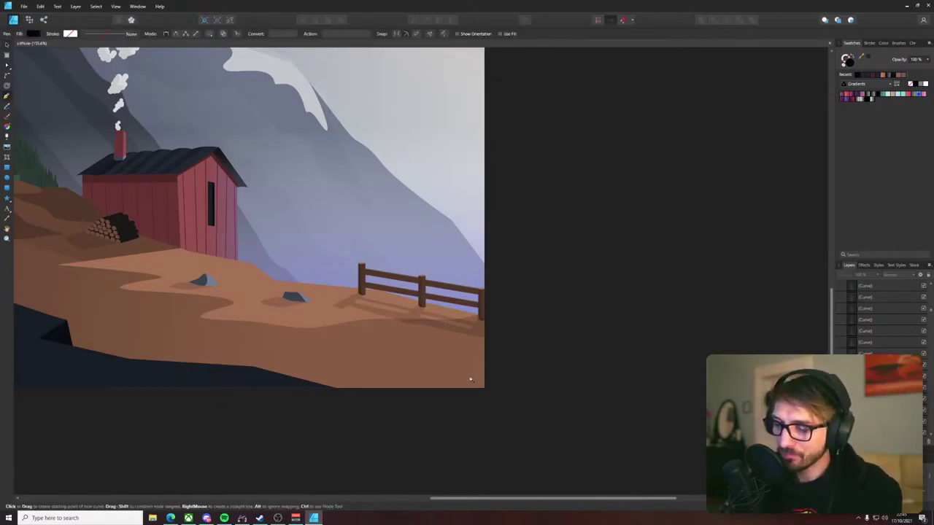
pyautogui.scroll(1, 453, 368)
pyautogui.scroll(2, 452, 369)
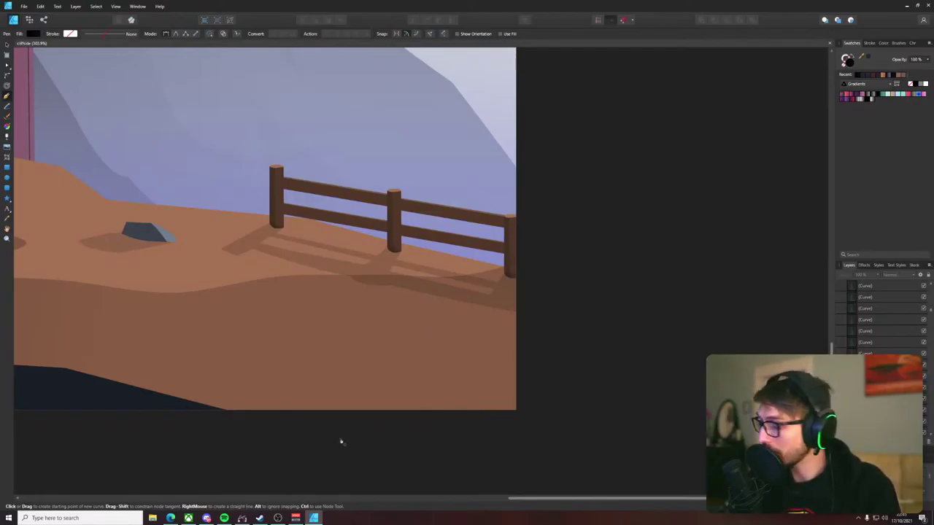
pyautogui.moveTo(367, 284); pyautogui.dragTo(484, 299)
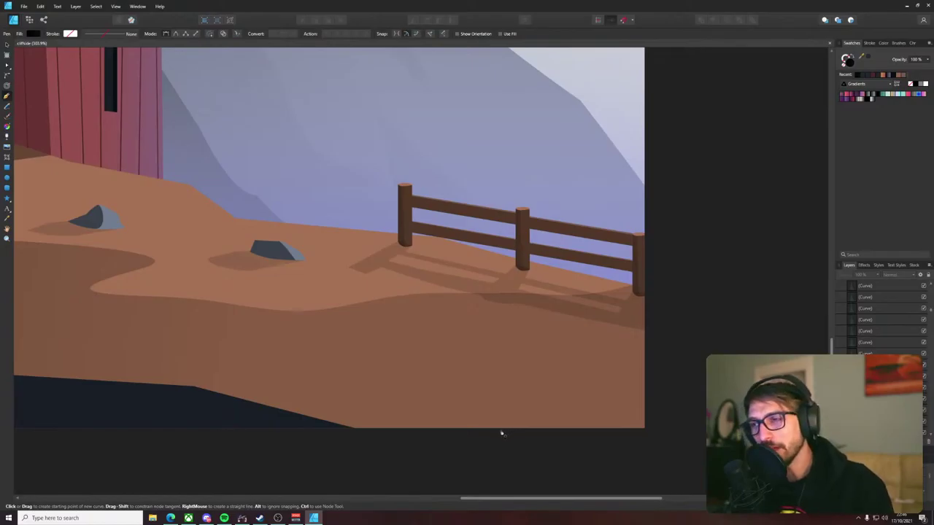
pyautogui.click(460, 437)
pyautogui.click(597, 404)
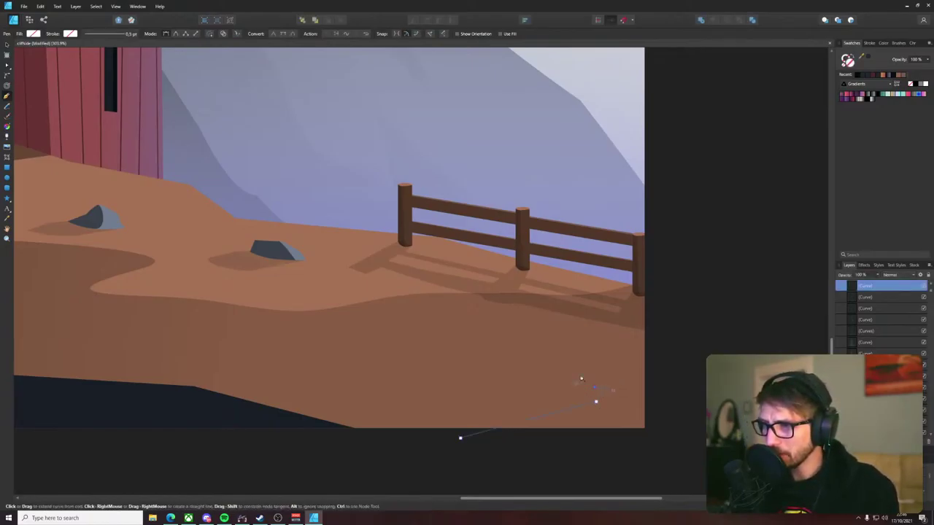
pyautogui.click(423, 390)
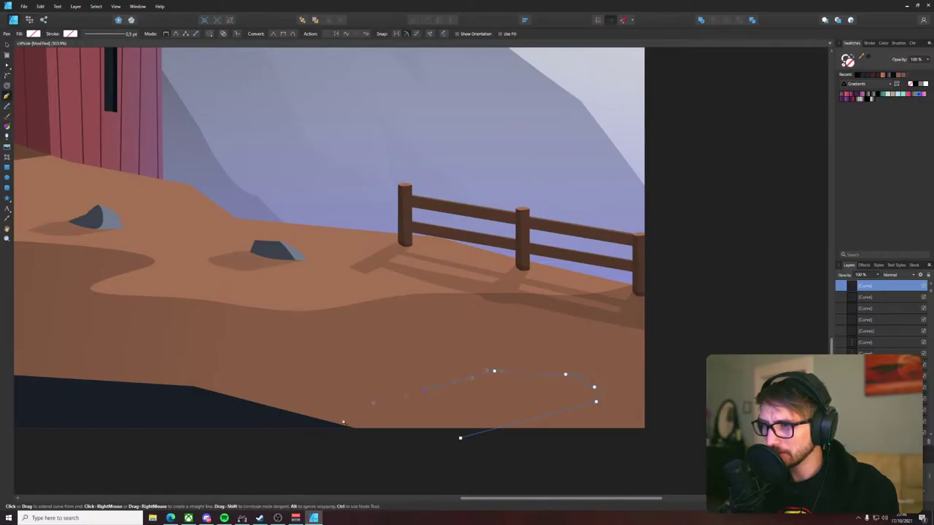
pyautogui.moveTo(461, 438); pyautogui.dragTo(506, 429)
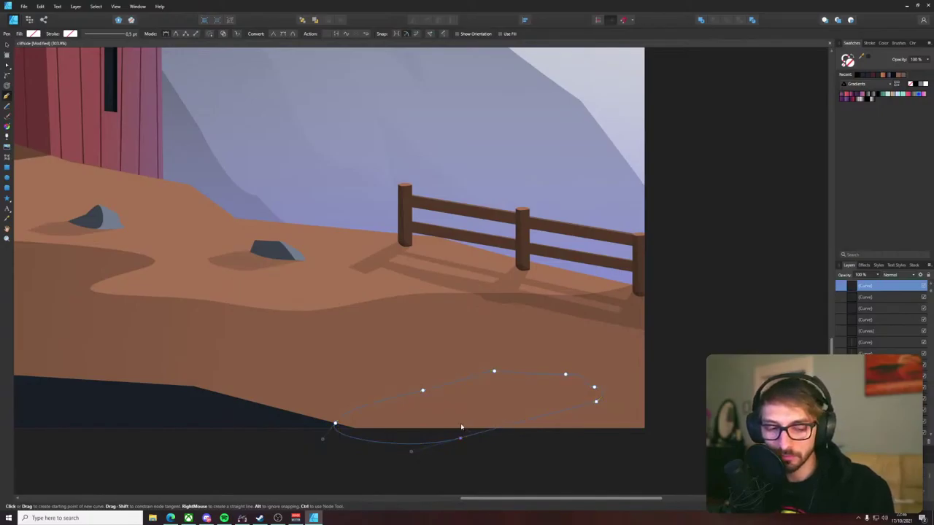
# - Fill the rock outline with the dark slate grey sampled from the colour palette above the artboard
pyautogui.press('v')
pyautogui.scroll(-2, 461, 426)
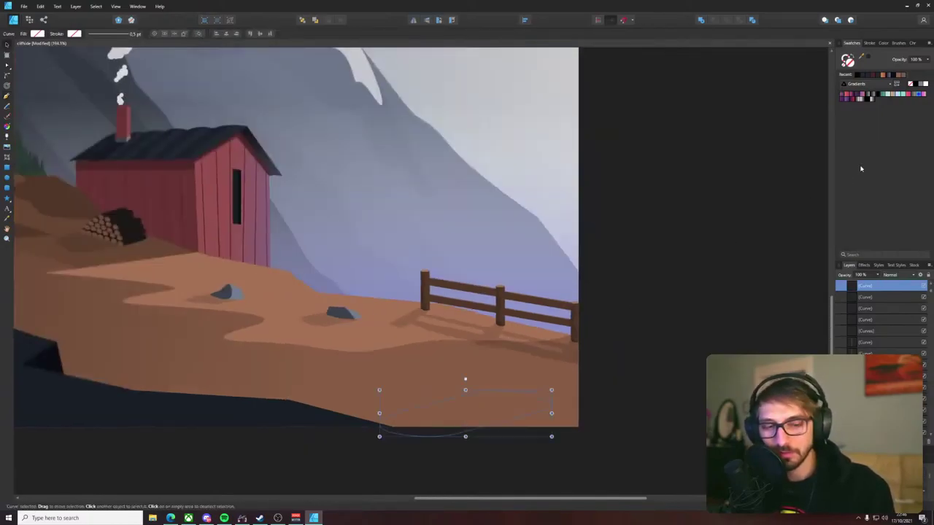
pyautogui.scroll(-3, 599, 221)
pyautogui.moveTo(598, 220); pyautogui.dragTo(586, 373)
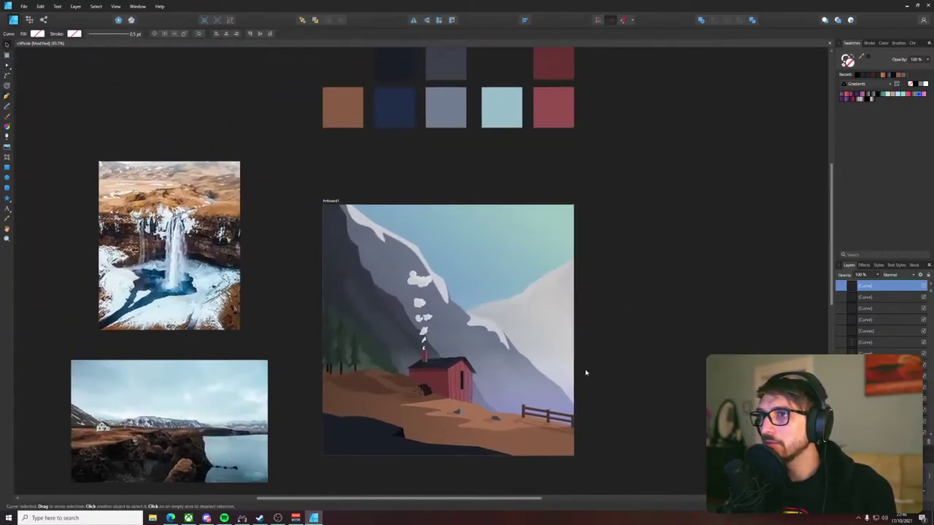
pyautogui.moveTo(580, 216); pyautogui.dragTo(526, 252)
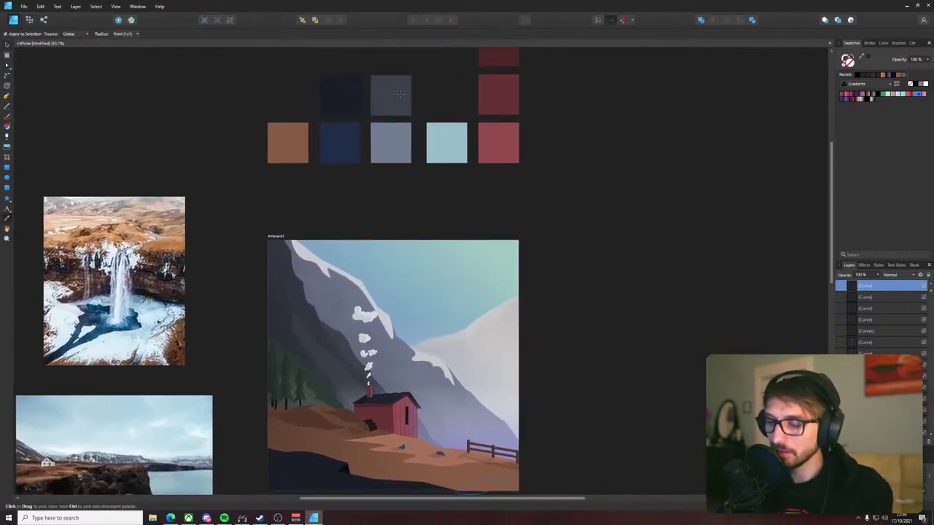
pyautogui.scroll(-2, 555, 344)
pyautogui.scroll(4, 506, 423)
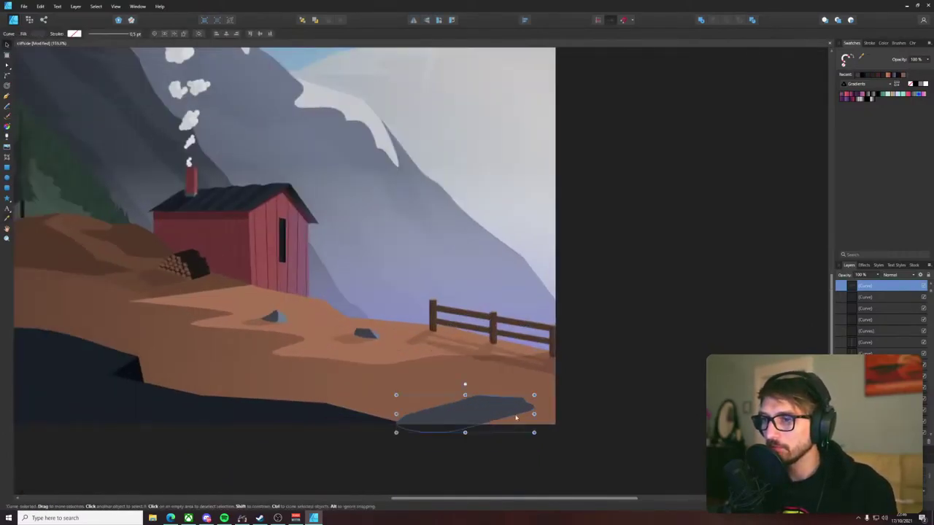
pyautogui.click(571, 415)
# - Add nodes to the rock's lower and upper edges and make the upper one a sharp bend
pyautogui.scroll(4, 571, 415)
pyautogui.moveTo(398, 418); pyautogui.dragTo(455, 368)
pyautogui.press('a')
pyautogui.click(455, 369)
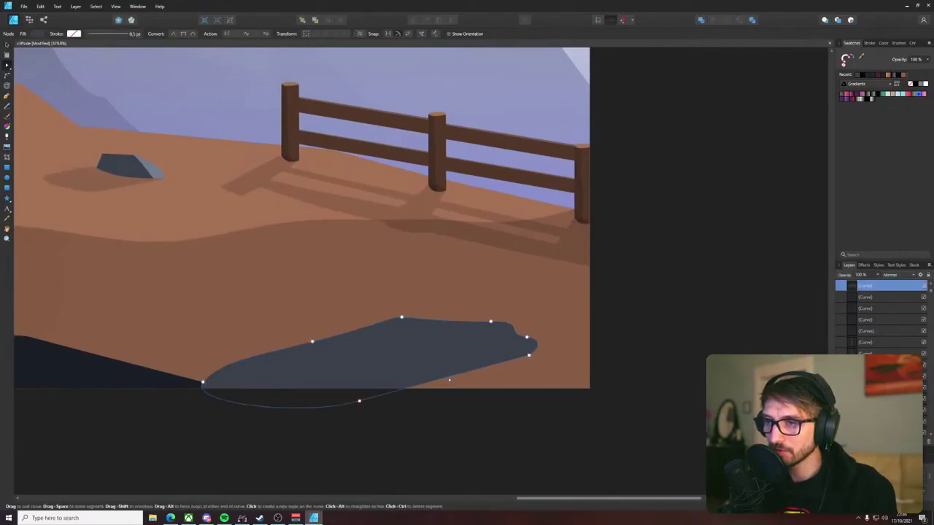
pyautogui.hotkey('ctrl', 'z')
pyautogui.hotkey('ctrl', 'z')
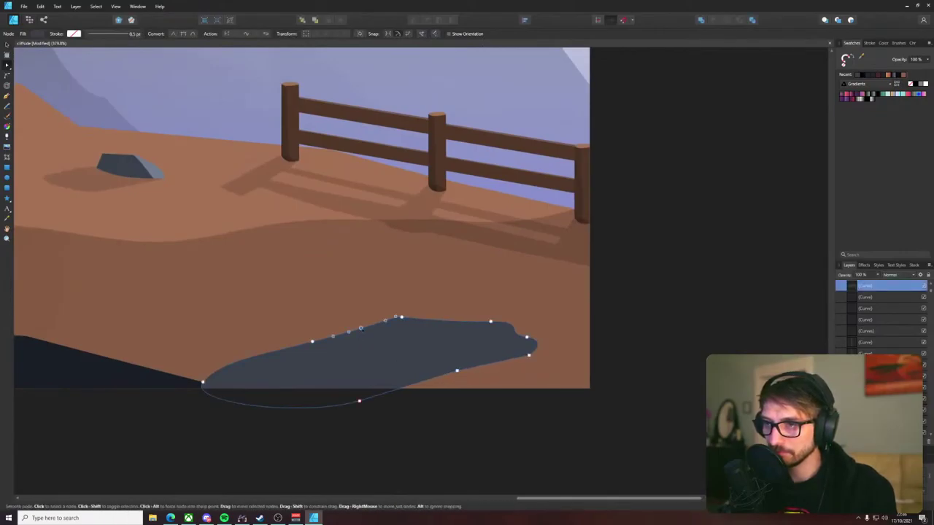
pyautogui.click(175, 35)
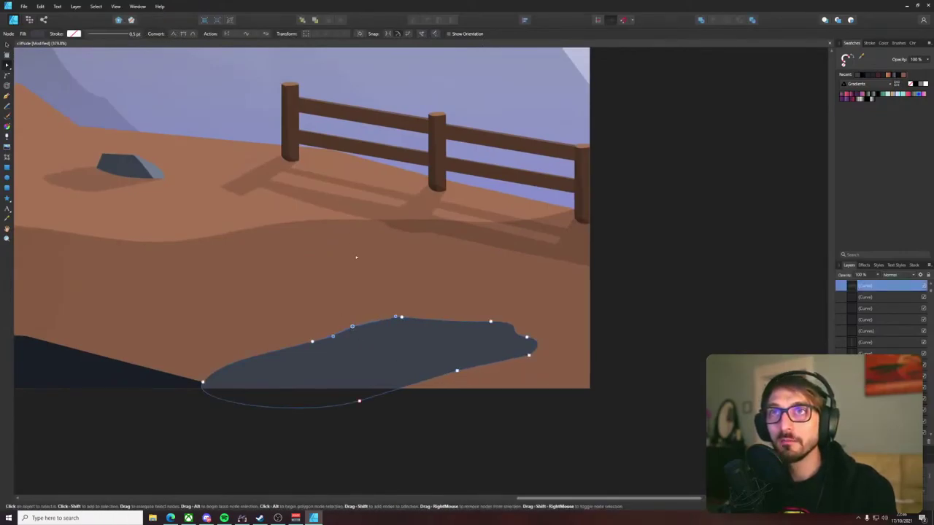
# - Add a node in the middle of the rock's top edge, pull it down into a shallow dip and make it sharp
pyautogui.click(342, 285)
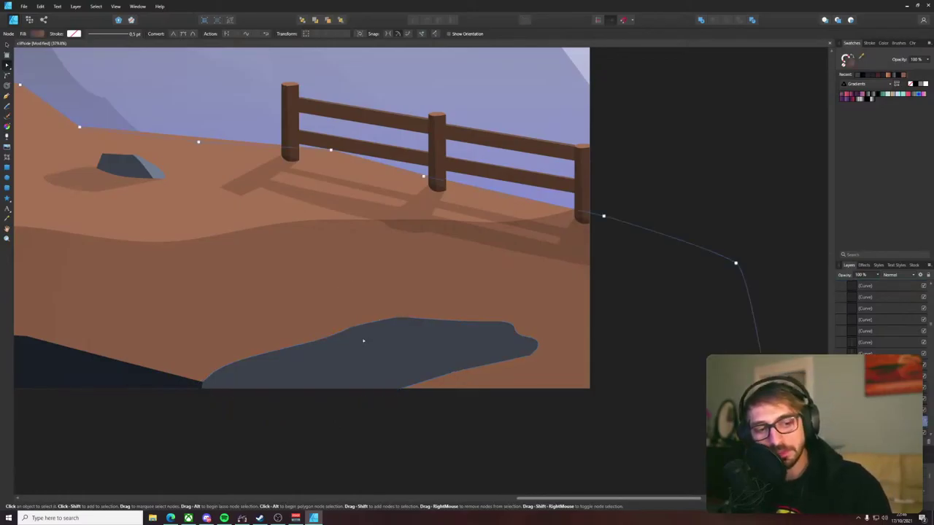
pyautogui.click(363, 340)
pyautogui.click(440, 321)
pyautogui.moveTo(441, 321); pyautogui.dragTo(441, 327)
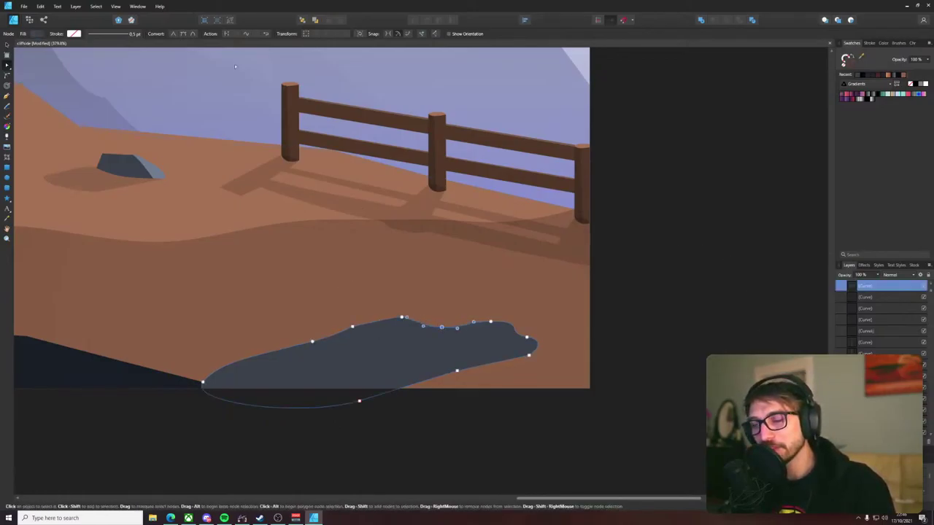
pyautogui.click(173, 34)
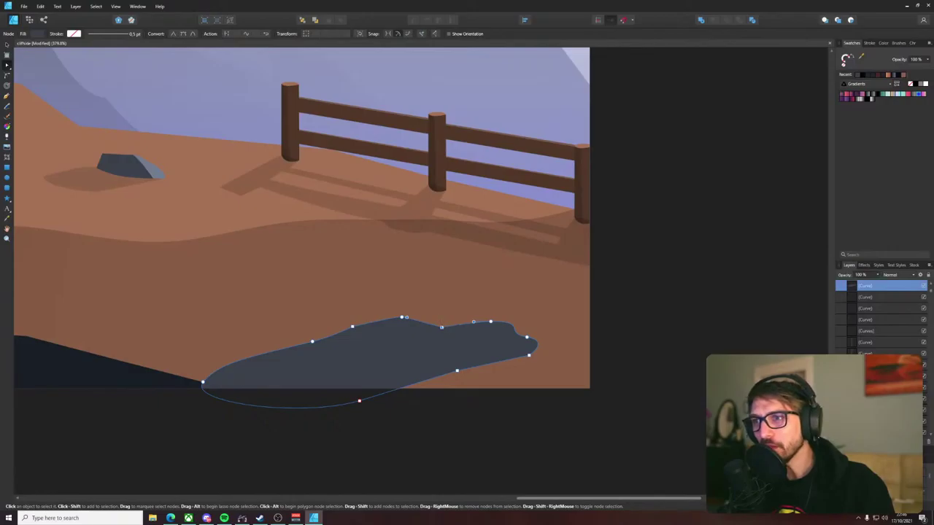
# - Deselect the rock and review it within the whole cliffside composition
pyautogui.scroll(-3, 624, 234)
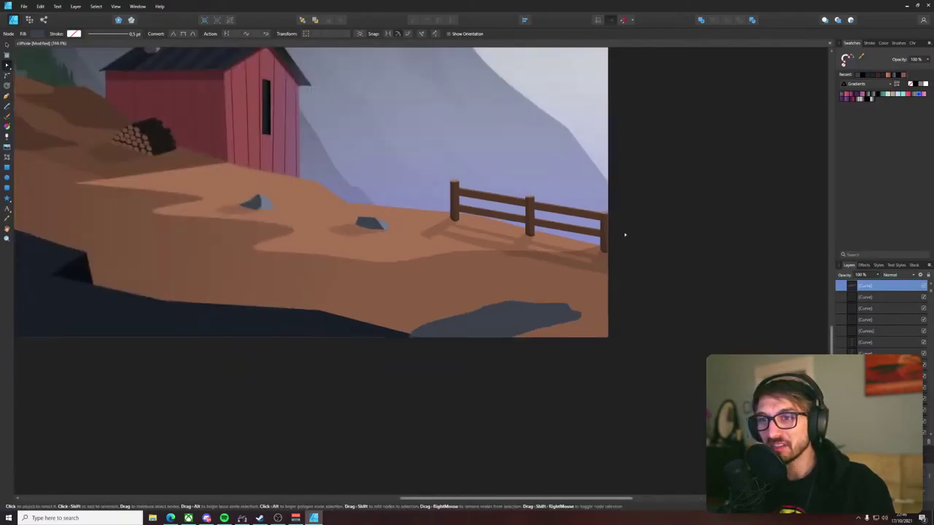
pyautogui.scroll(-3, 624, 234)
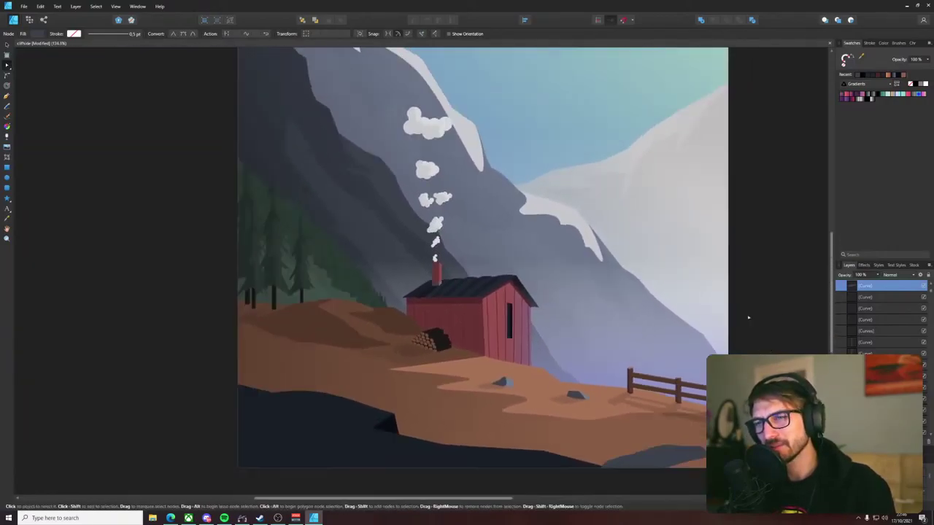
pyautogui.moveTo(786, 253); pyautogui.dragTo(694, 300)
pyautogui.click(746, 289)
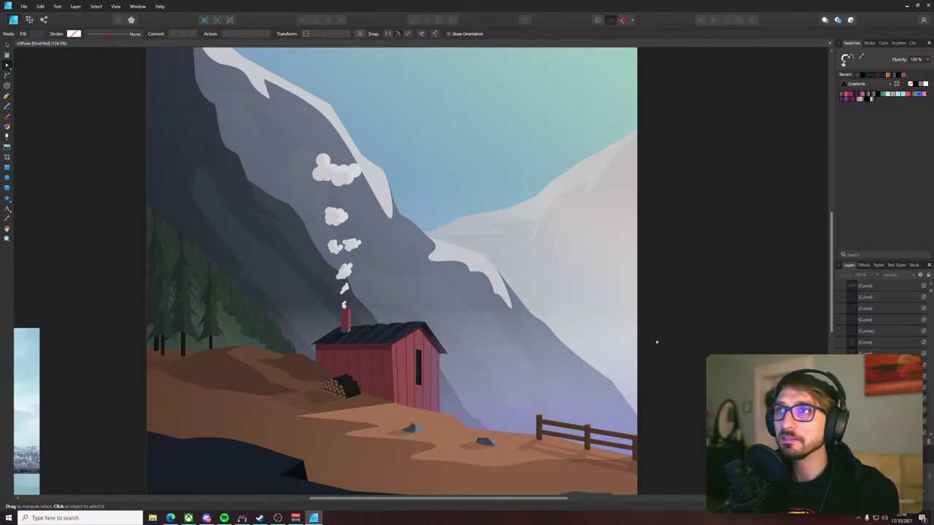
pyautogui.press('z')
pyautogui.moveTo(662, 331); pyautogui.dragTo(644, 297)
pyautogui.press('v')
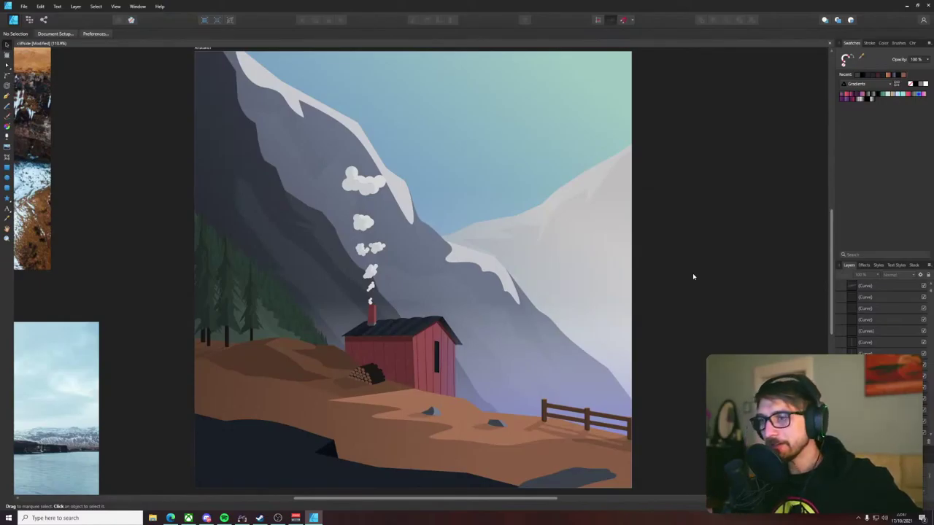
# - Shift the grey rock slightly so that its end tucks behind the dark foreground cliff
pyautogui.scroll(5, 587, 397)
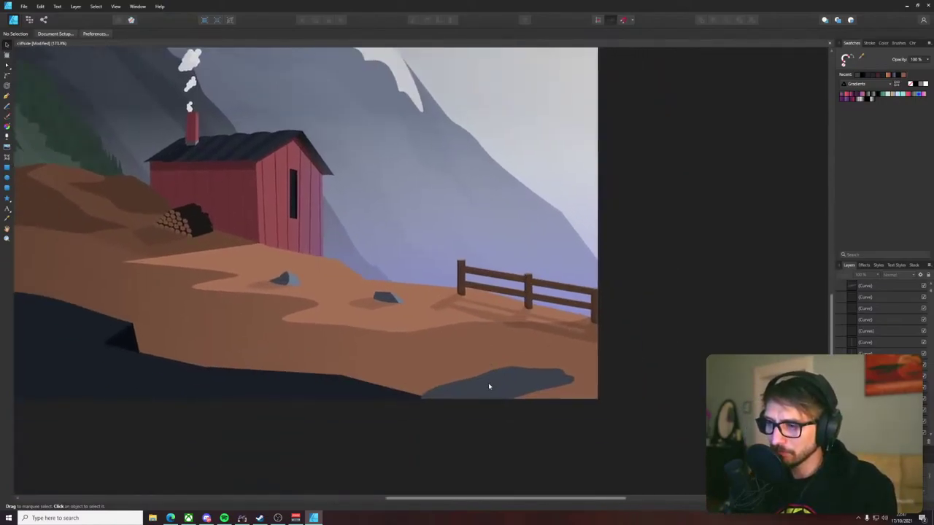
pyautogui.click(488, 387)
pyautogui.click(489, 387)
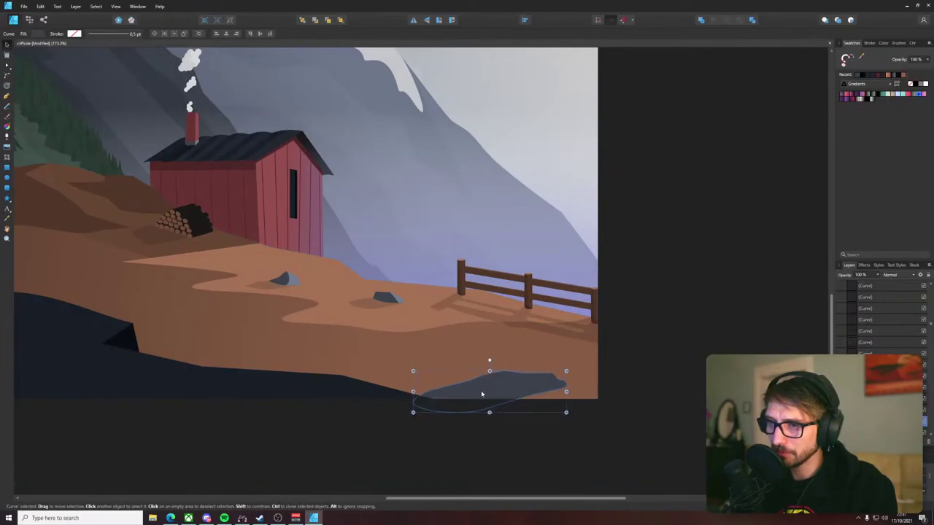
pyautogui.moveTo(481, 394); pyautogui.dragTo(470, 392)
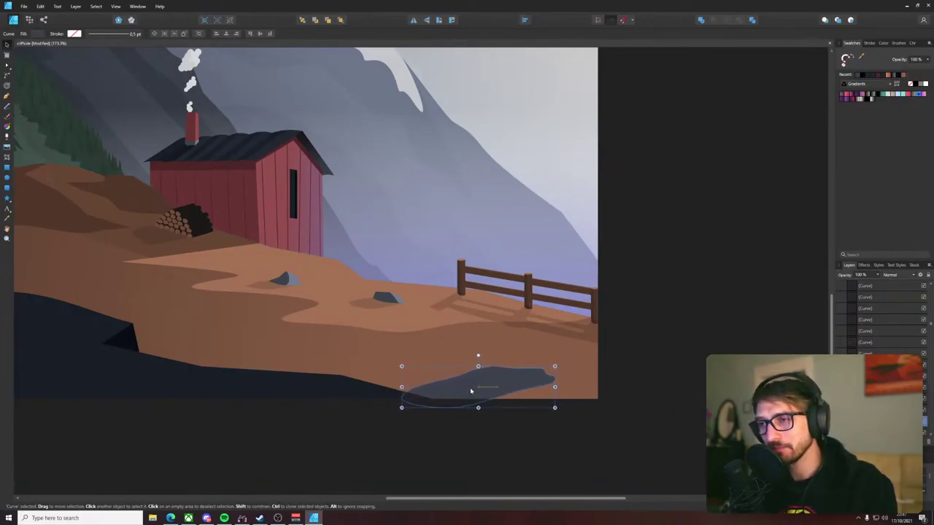
# - Duplicate the rock in place as a shading overlay with Multiply blending and 19% opacity
pyautogui.scroll(1, 516, 391)
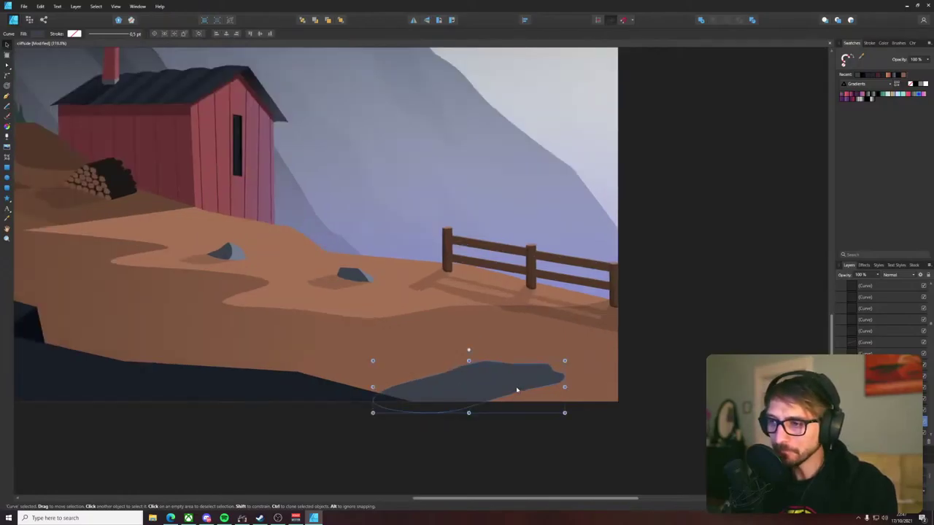
pyautogui.press('a')
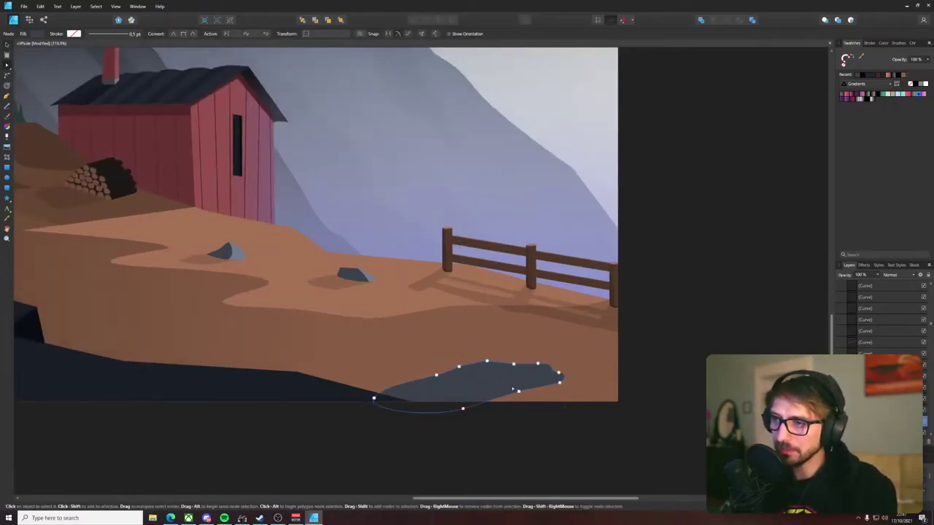
pyautogui.click(887, 275)
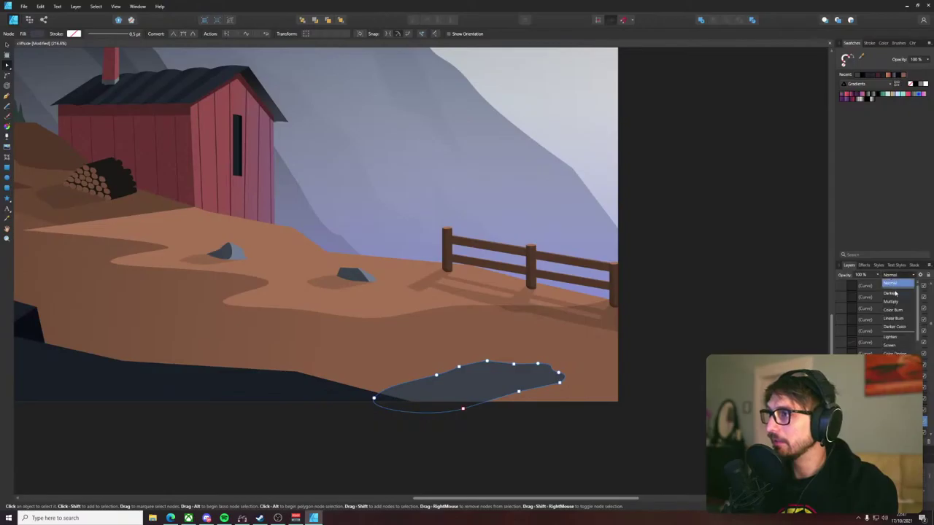
pyautogui.click(894, 303)
pyautogui.click(877, 275)
pyautogui.moveTo(877, 283); pyautogui.dragTo(837, 283)
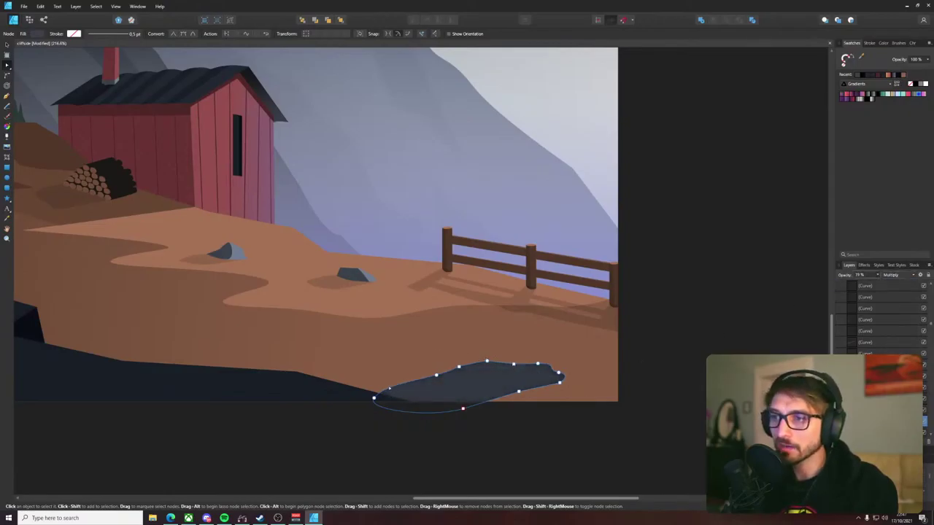
# - Add a node near the start of the overlay's upper edge and delete the nodes along the rest of that edge
pyautogui.click(406, 383)
pyautogui.moveTo(438, 343); pyautogui.dragTo(581, 379)
pyautogui.press('Delete')
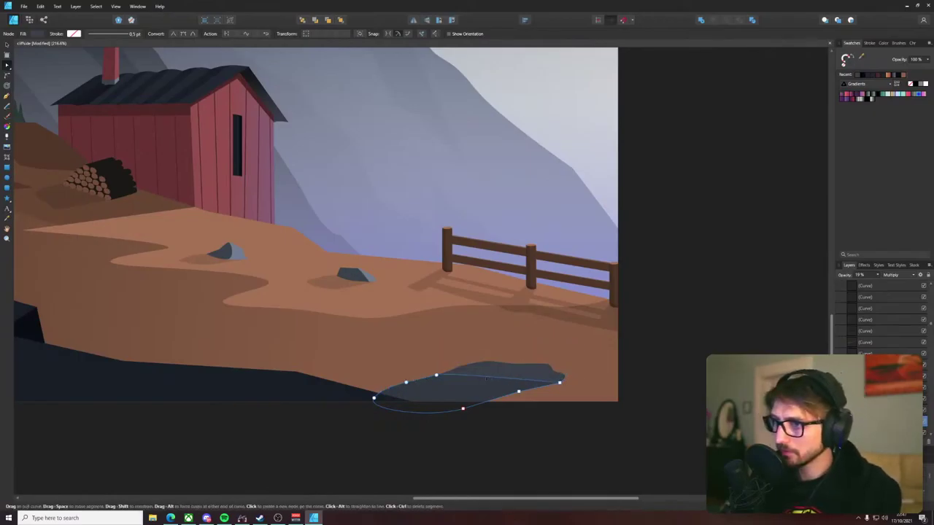
# - Pull the overlay's upper edge down with new nodes, leaving a shadow band along the rock's underside and near end
pyautogui.click(488, 377)
pyautogui.moveTo(487, 377); pyautogui.dragTo(443, 380)
pyautogui.click(173, 34)
pyautogui.press('Delete')
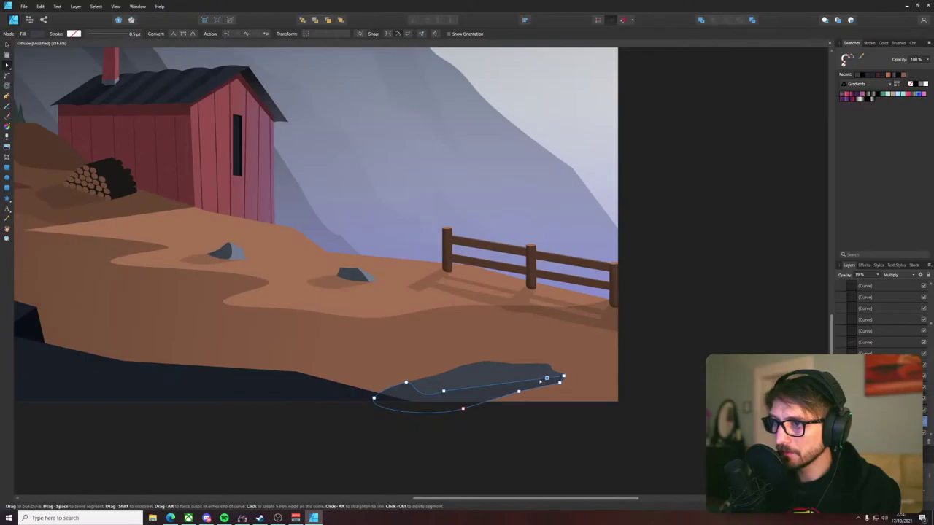
pyautogui.click(497, 384)
pyautogui.moveTo(497, 385); pyautogui.dragTo(417, 405)
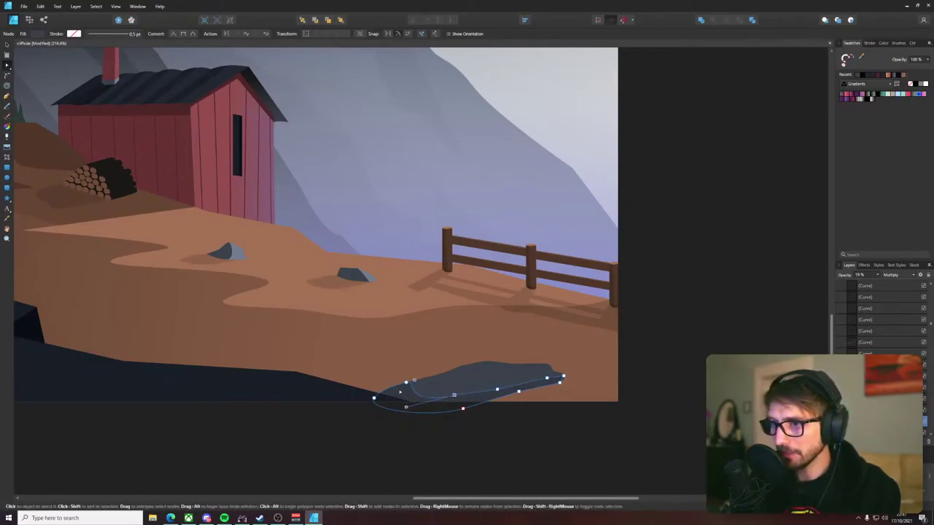
# - Align the shadow overlay's tip with the rock's rounded outer end and clear the selection
pyautogui.click(551, 419)
pyautogui.scroll(6, 550, 419)
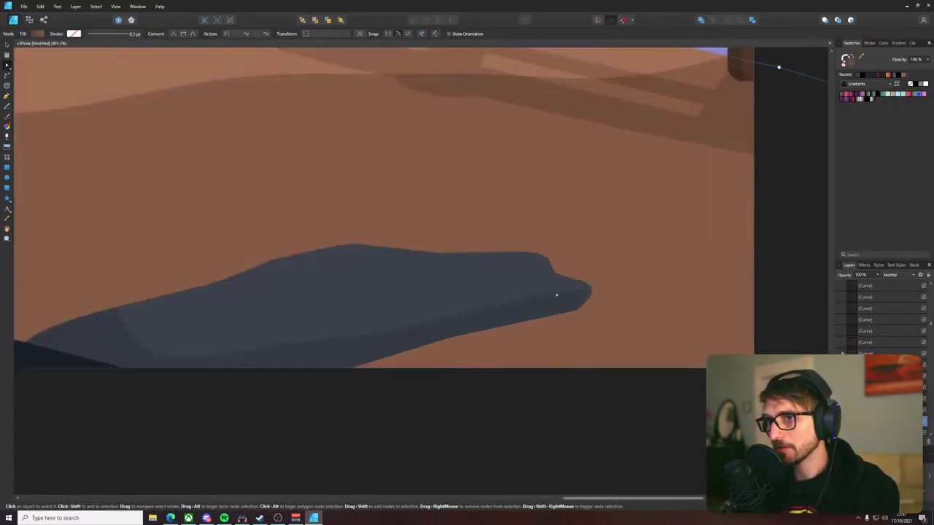
pyautogui.scroll(2, 579, 302)
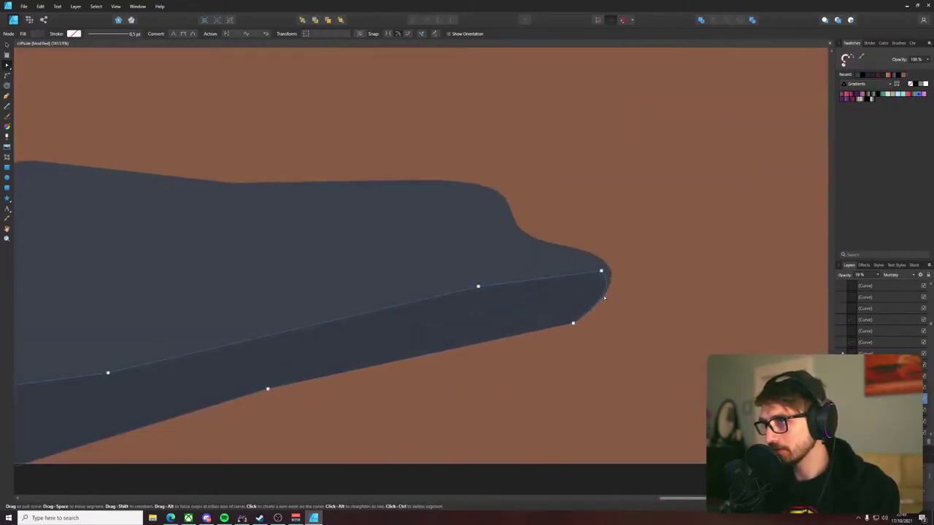
pyautogui.moveTo(601, 271); pyautogui.dragTo(610, 271)
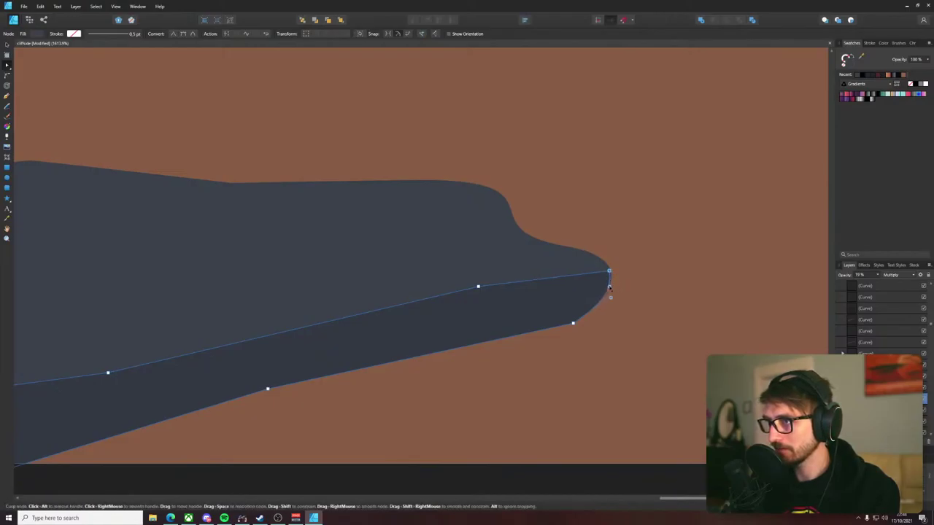
pyautogui.click(640, 272)
pyautogui.scroll(-5, 641, 275)
pyautogui.scroll(-3, 641, 275)
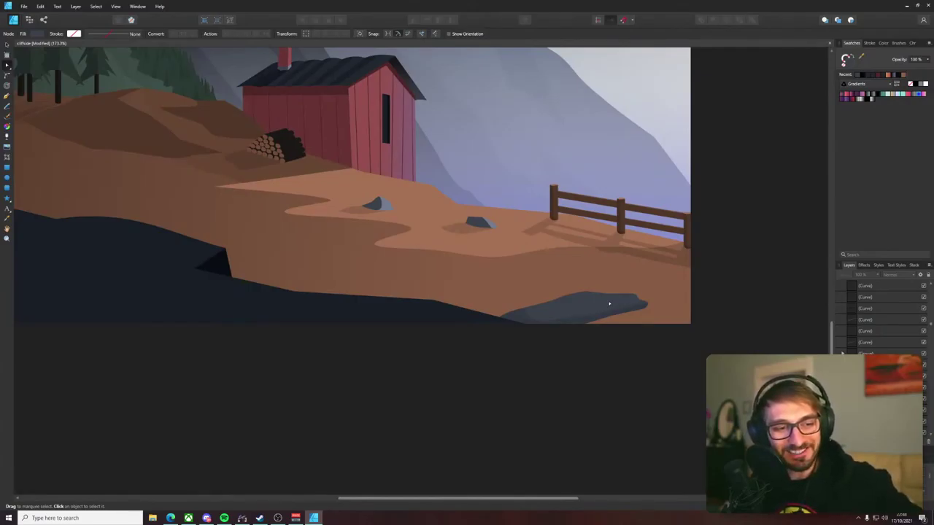
# - Draw a closed outline for a long thin rock above the foreground rock, with its near end overlapping the dark cliff
pyautogui.scroll(3, 602, 305)
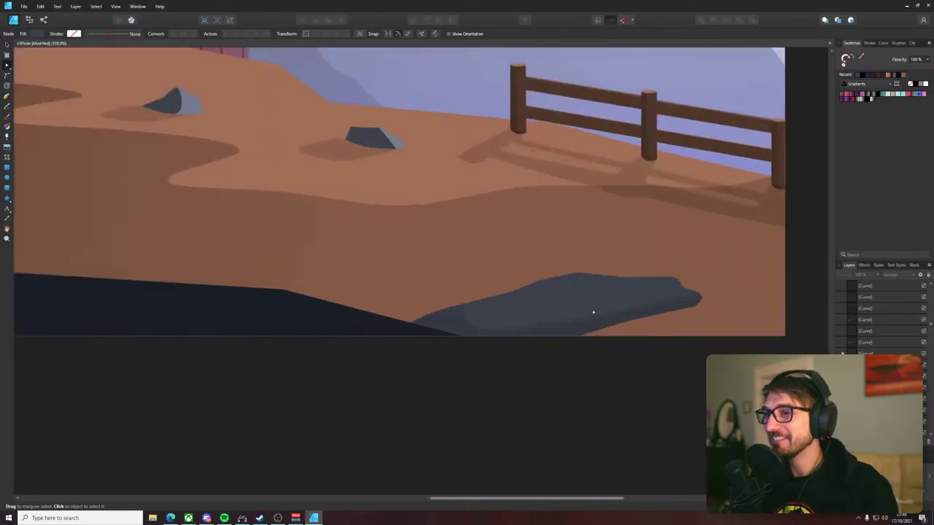
pyautogui.moveTo(448, 275); pyautogui.dragTo(495, 306)
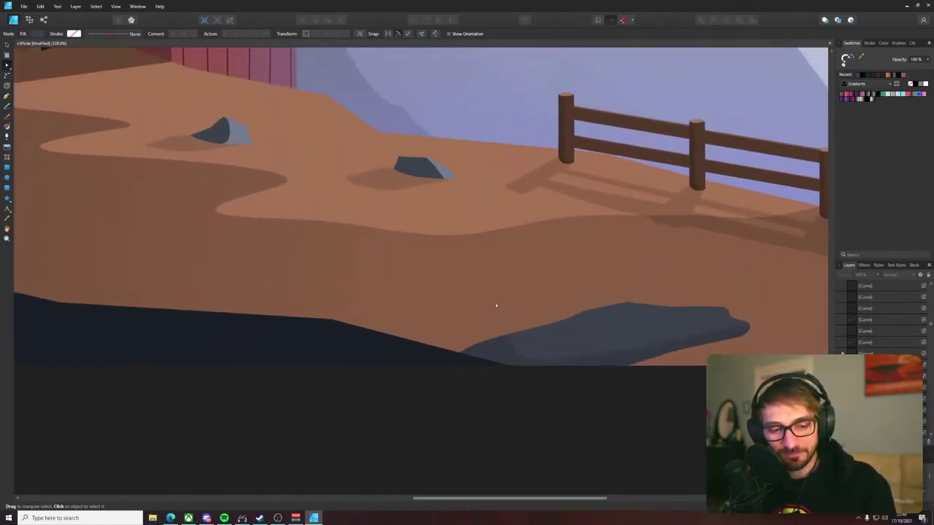
pyautogui.press('p')
pyautogui.click(385, 346)
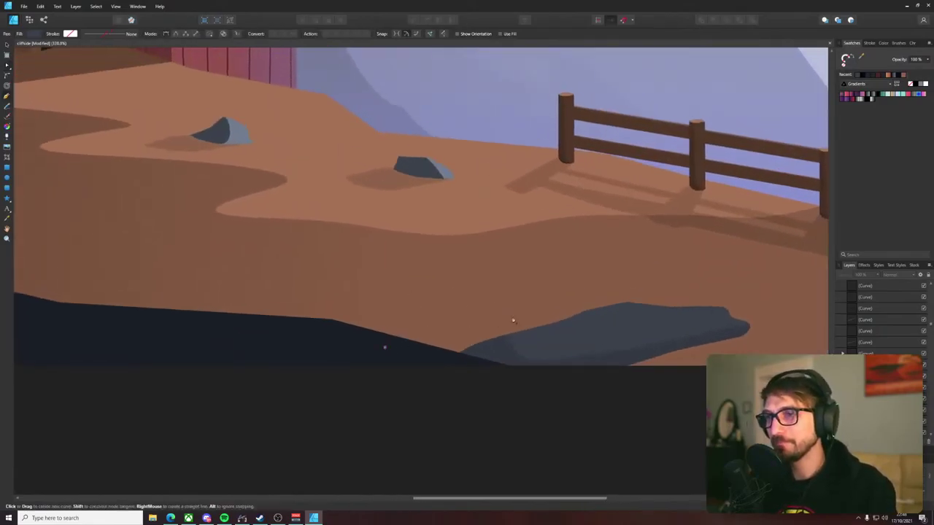
pyautogui.click(559, 309)
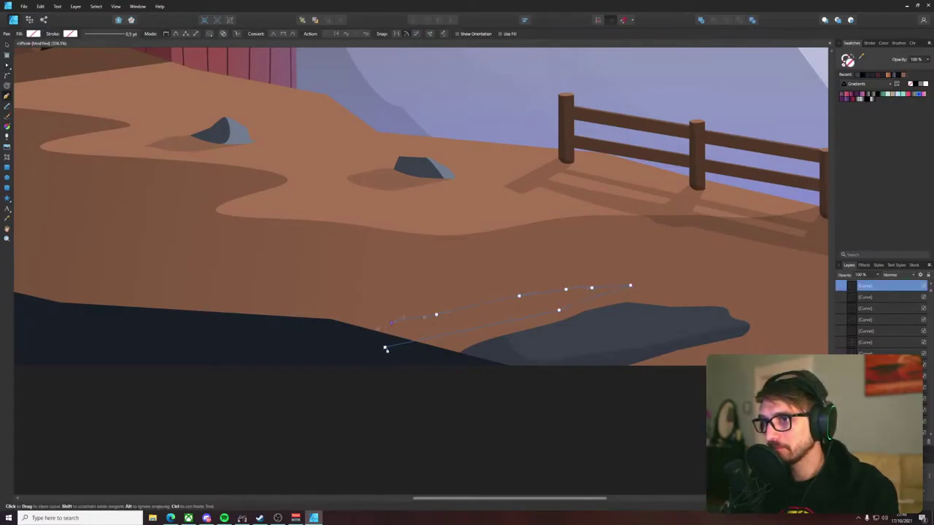
pyautogui.click(385, 347)
# - Refine the nodes at the thin rock's outer tip into a narrow, slightly rounded end
pyautogui.press('a')
pyautogui.click(611, 287)
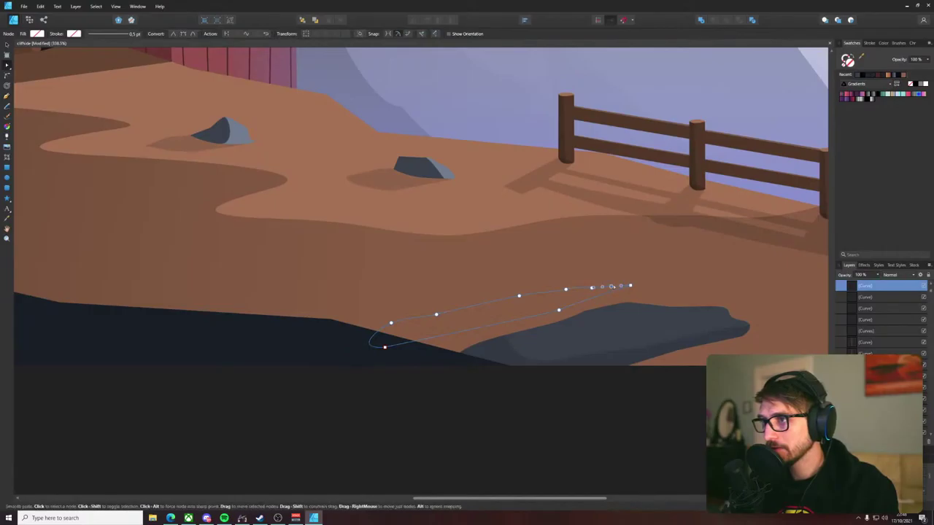
pyautogui.moveTo(611, 287); pyautogui.dragTo(628, 289)
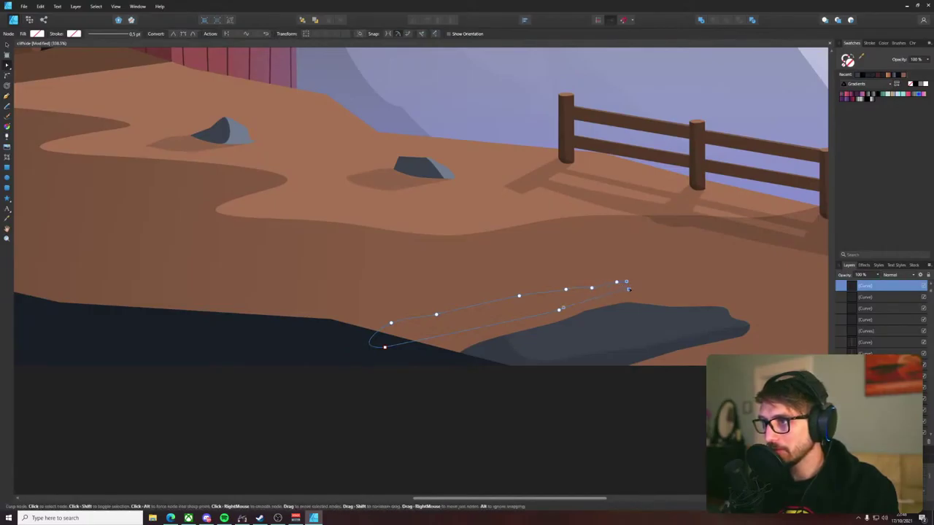
# - Fill the thin rock with the foreground rock's colour, restack it directly above the brown ground behind the dark cliff, and shift it slightly towards the cliff
pyautogui.press('i')
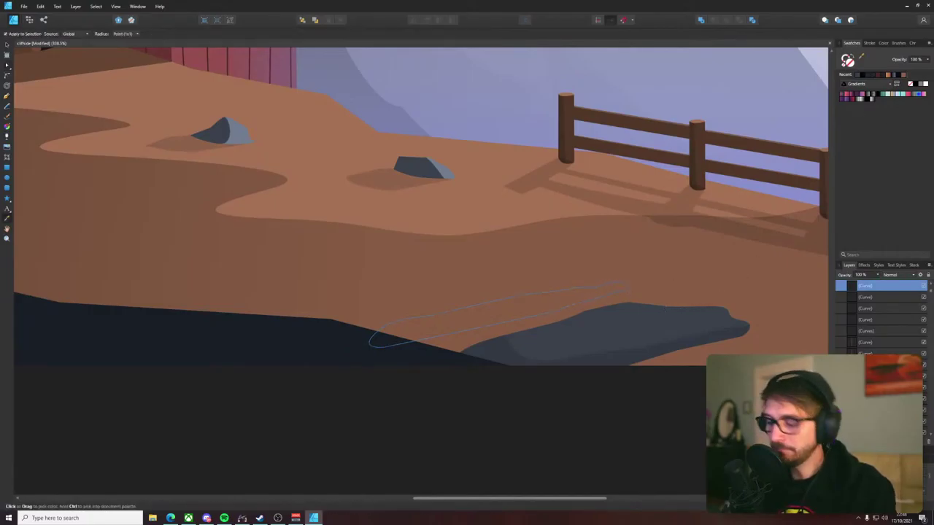
pyautogui.click(625, 313)
pyautogui.press('v')
pyautogui.hotkey('ctrl', 'x')
pyautogui.click(499, 303)
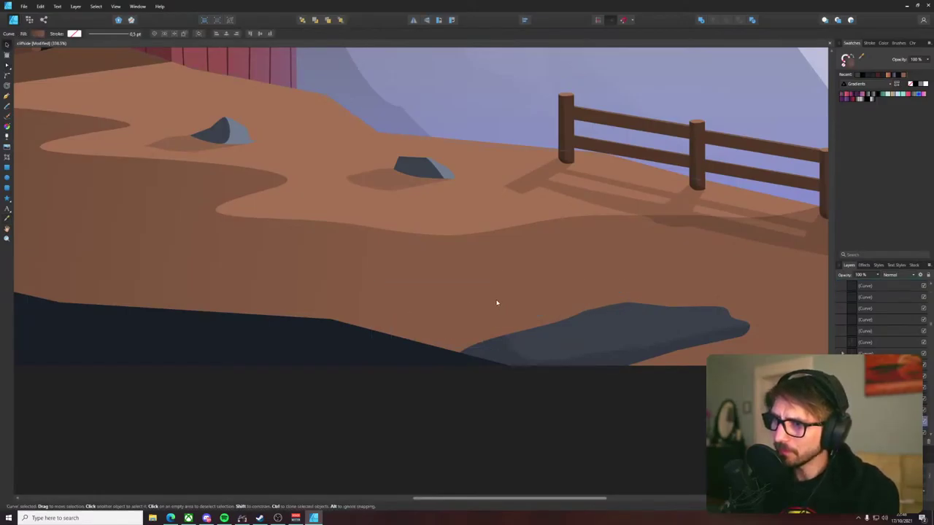
pyautogui.hotkey('ctrl', 'v')
pyautogui.moveTo(504, 313); pyautogui.dragTo(467, 317)
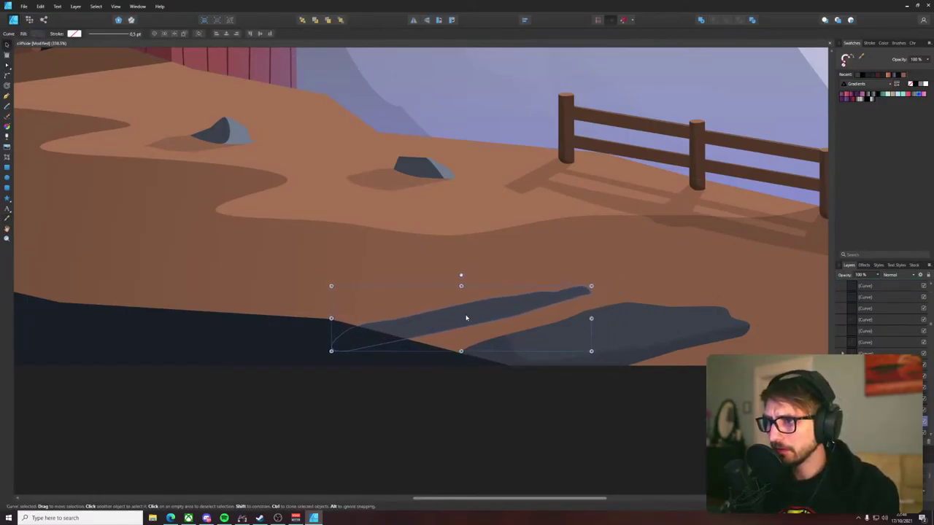
pyautogui.scroll(-5, 466, 316)
pyautogui.click(633, 297)
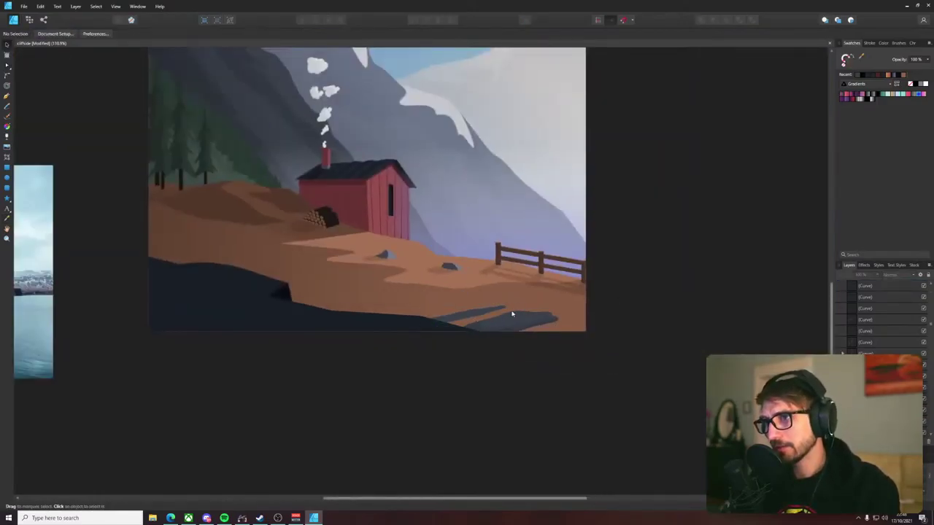
# - Duplicate the thin rock in place and delete the nodes along the copy's upper edge
pyautogui.scroll(3, 453, 300)
pyautogui.click(436, 287)
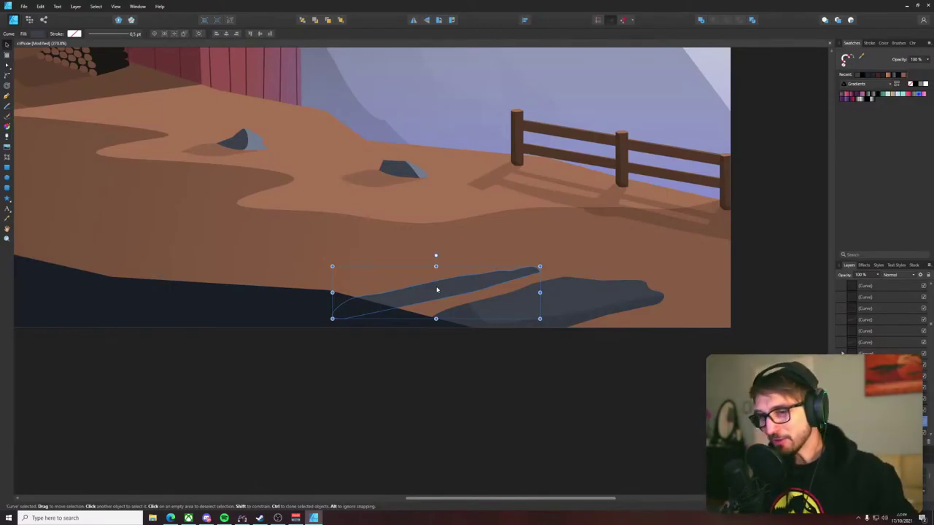
pyautogui.press('a')
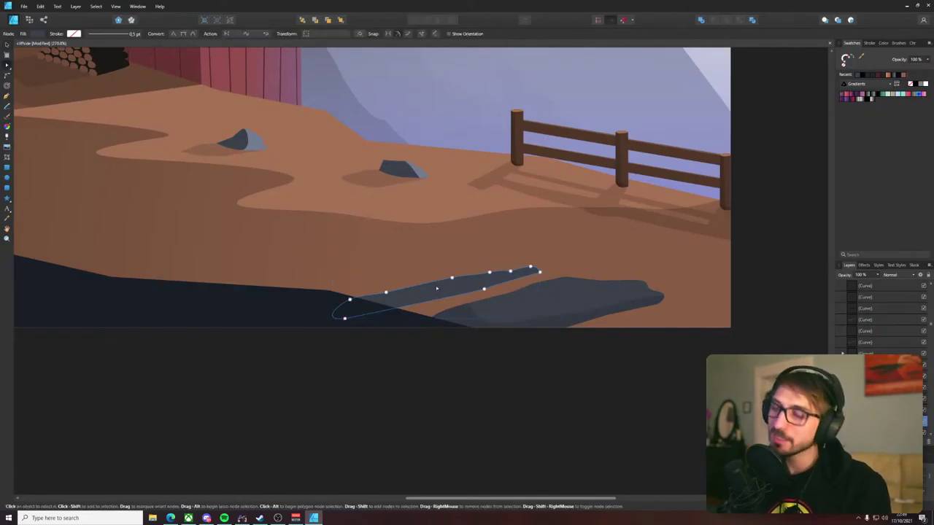
pyautogui.moveTo(302, 266); pyautogui.dragTo(407, 302)
pyautogui.press('Delete')
pyautogui.moveTo(432, 261); pyautogui.dragTo(497, 285)
pyautogui.press('Delete')
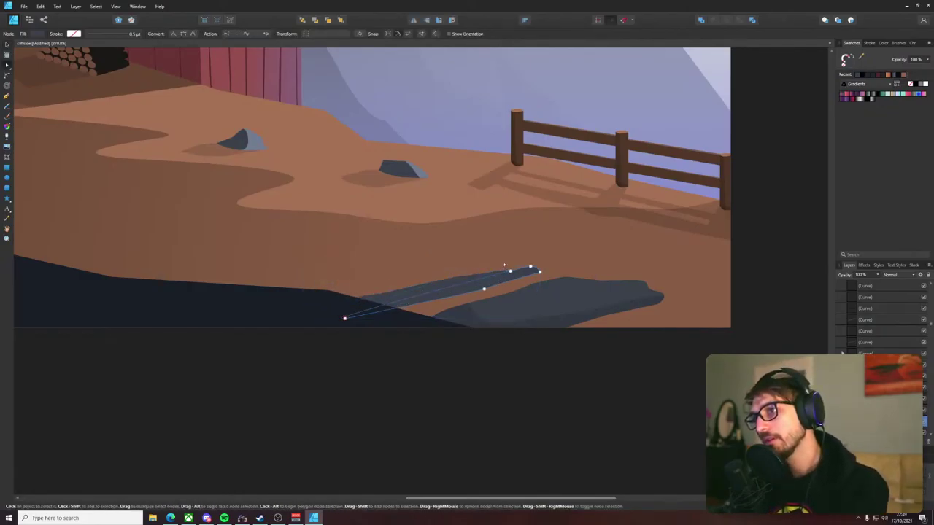
pyautogui.press('Delete')
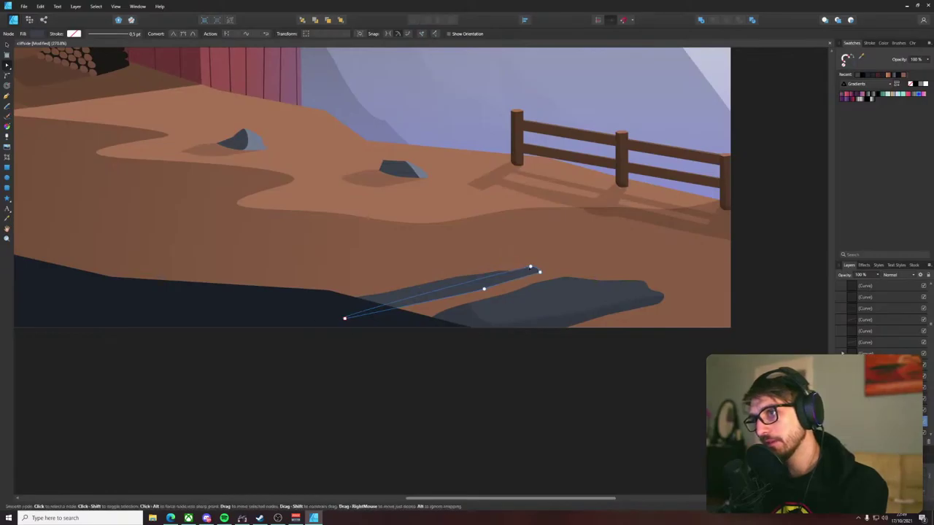
# - Reshape the copy's upper edge with moved and added nodes, leaving a narrow band along the thin rock's underside
pyautogui.moveTo(531, 267); pyautogui.dragTo(520, 274)
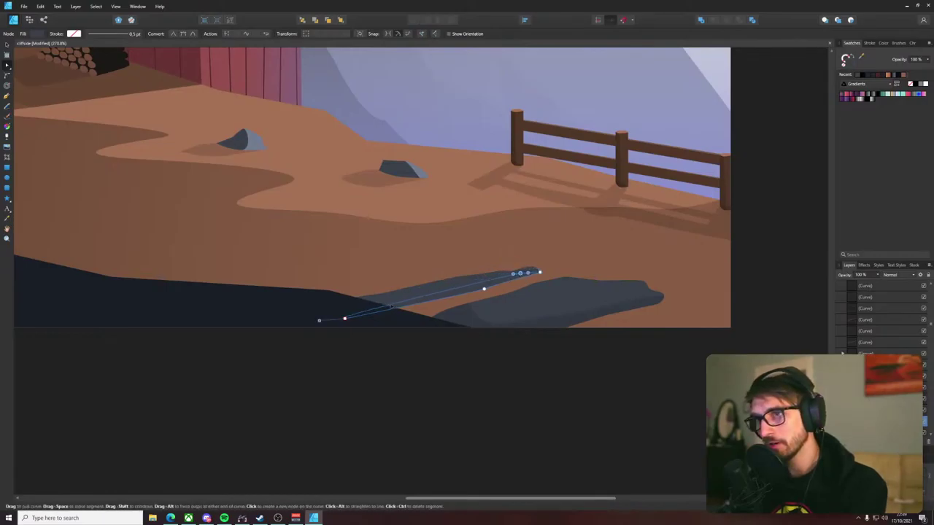
pyautogui.click(391, 305)
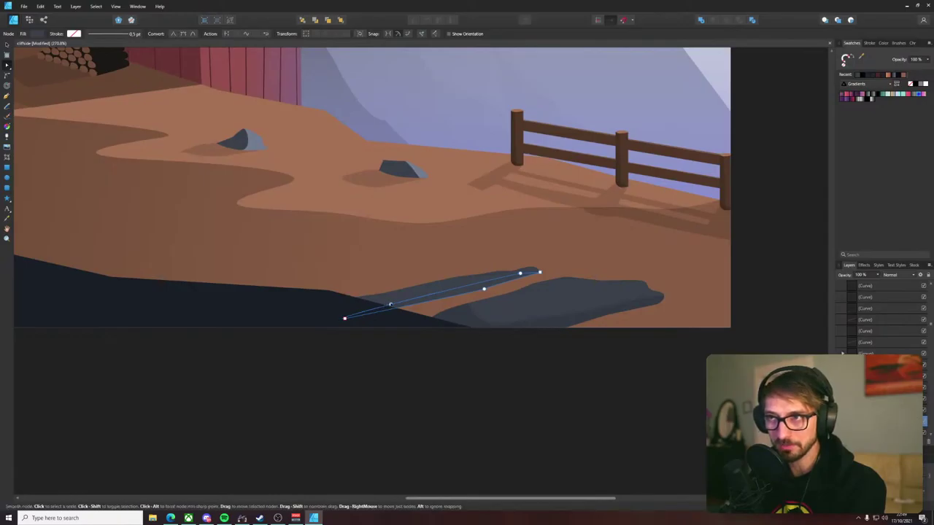
pyautogui.moveTo(391, 304); pyautogui.dragTo(401, 302)
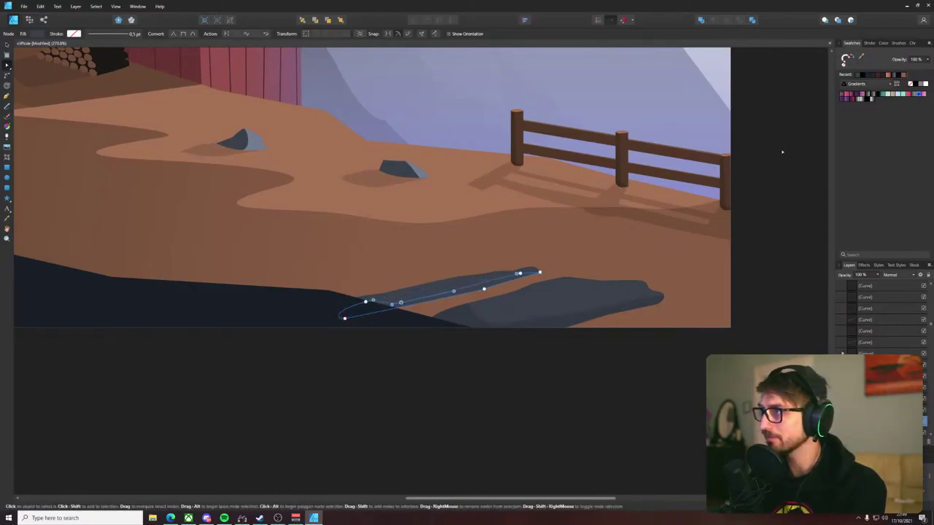
# - Set the thin rock's shadow copy to Multiply blending at 29% opacity and clear the selection
pyautogui.click(887, 275)
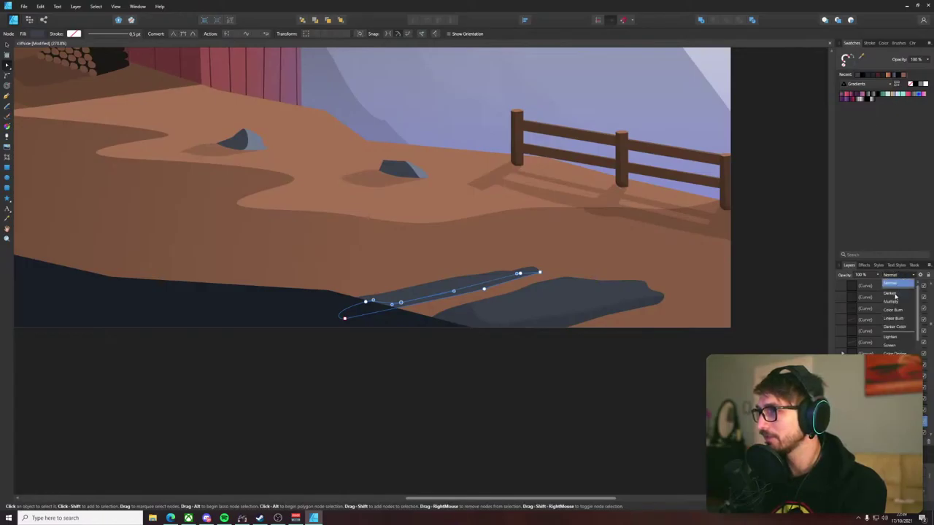
pyautogui.click(895, 298)
pyautogui.click(878, 277)
pyautogui.moveTo(877, 280); pyautogui.dragTo(843, 285)
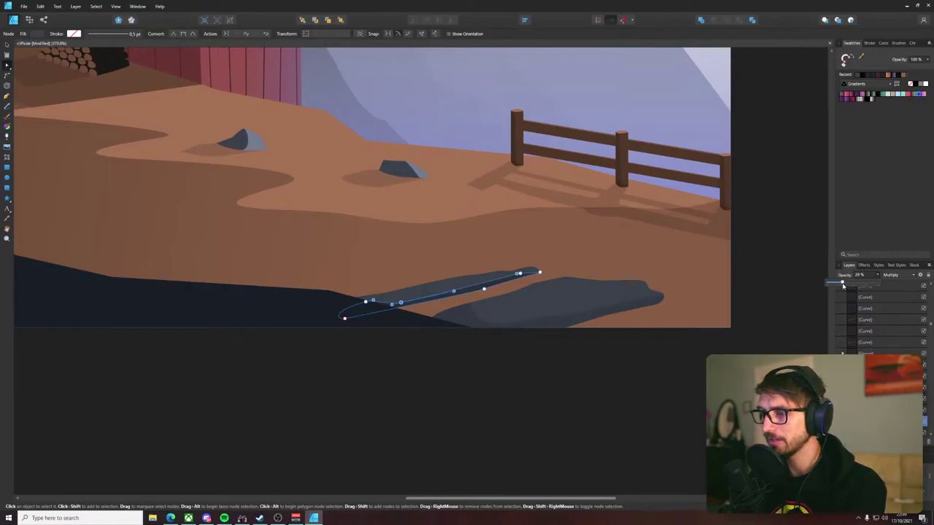
pyautogui.click(549, 361)
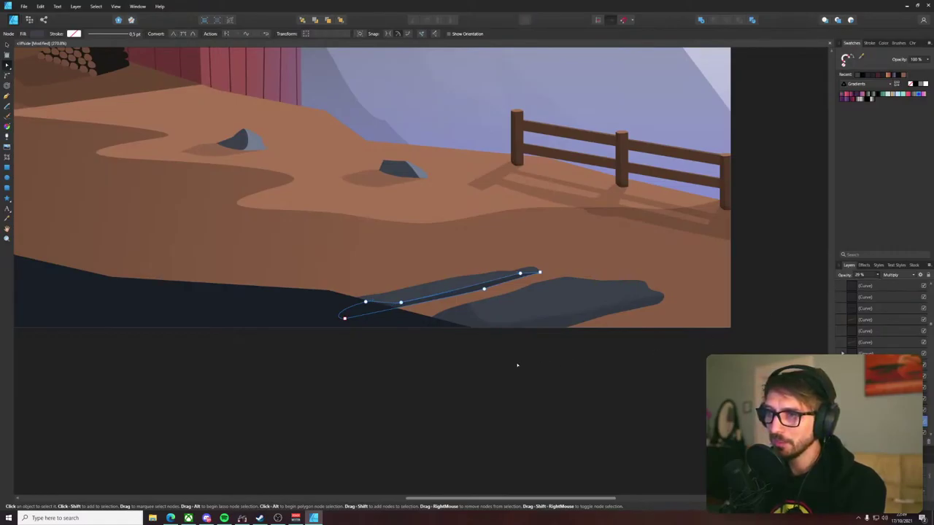
pyautogui.click(517, 365)
# - Draw the lower edge and outer tip of a third, larger rock above the thin rock, starting inside the dark cliff
pyautogui.scroll(3, 459, 305)
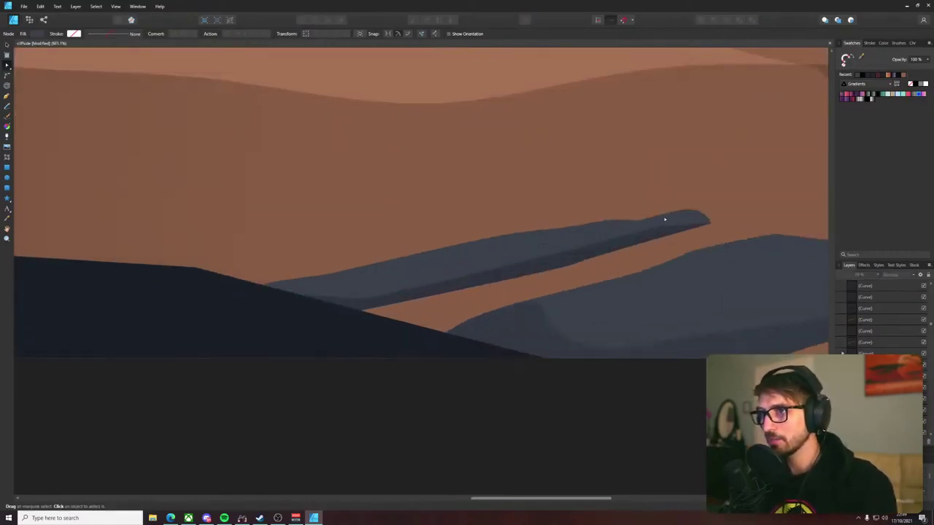
pyautogui.scroll(-4, 534, 271)
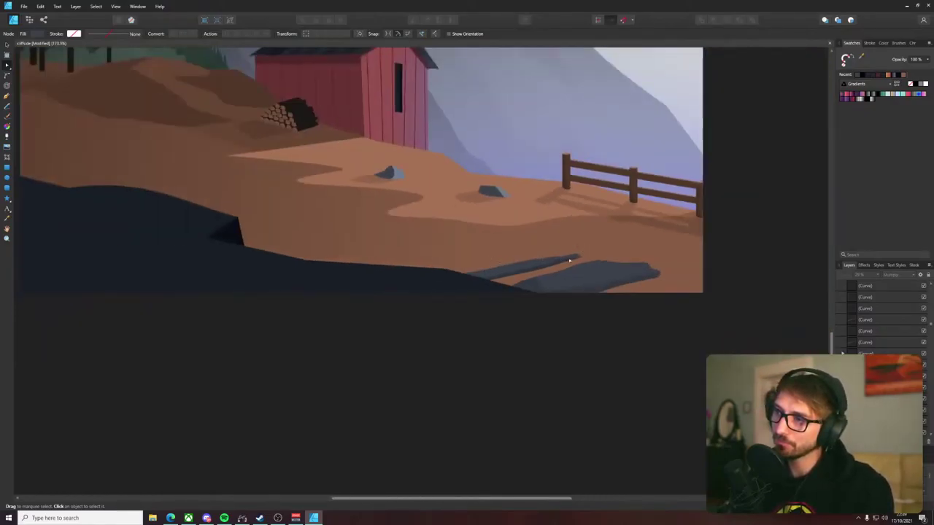
pyautogui.scroll(3, 503, 269)
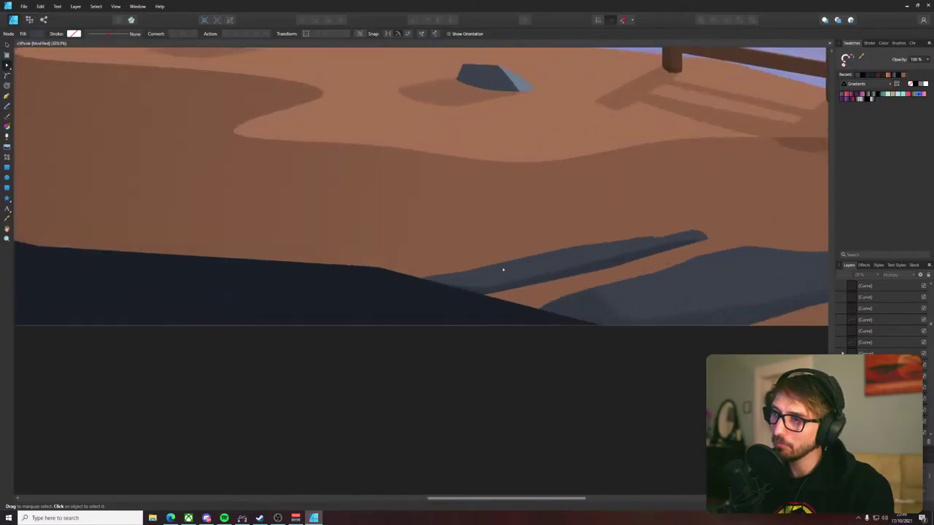
pyautogui.moveTo(554, 214); pyautogui.dragTo(590, 254)
pyautogui.press('p')
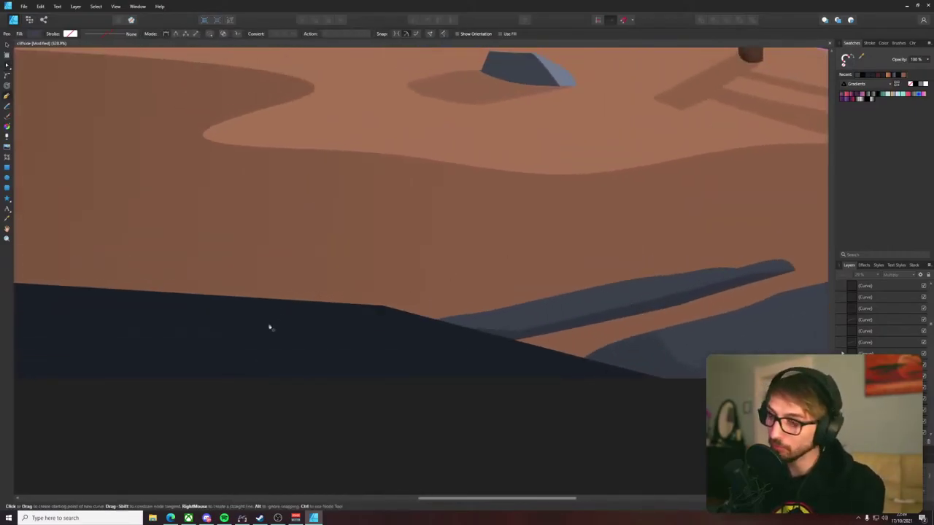
pyautogui.click(270, 324)
pyautogui.click(370, 309)
pyautogui.moveTo(445, 297); pyautogui.dragTo(475, 290)
pyautogui.click(557, 265)
pyautogui.click(614, 257)
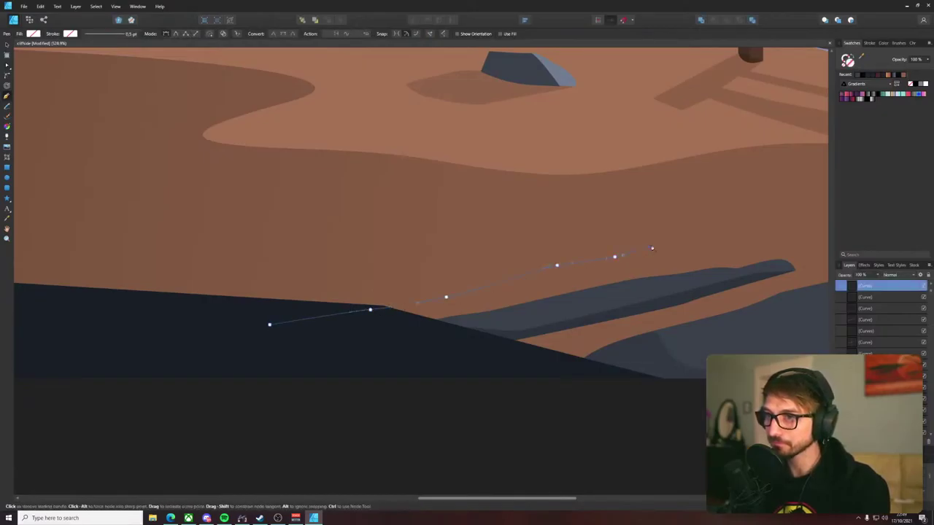
pyautogui.click(648, 247)
pyautogui.click(659, 238)
pyautogui.click(618, 235)
pyautogui.click(588, 233)
pyautogui.press('a')
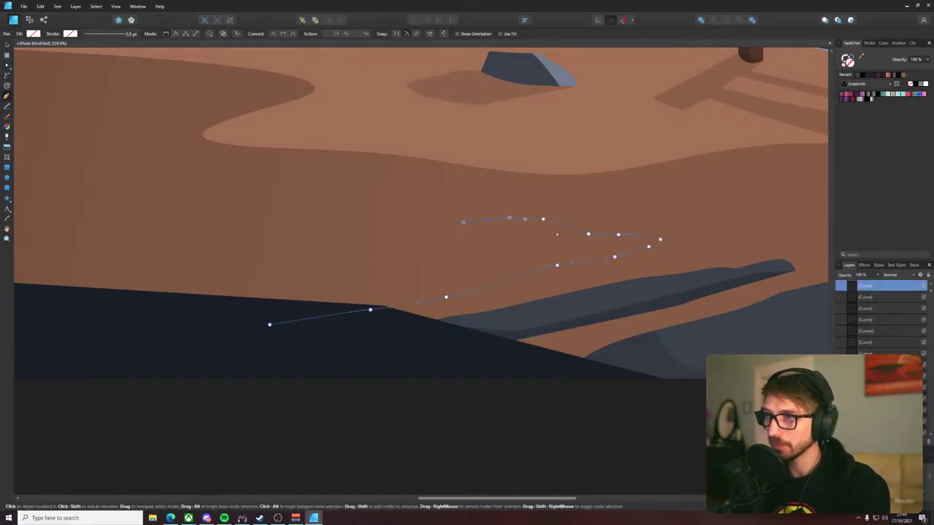
# - Continue the third rock's outline from its tip along a bumpy upper edge and close it inside the dark cliff
pyautogui.press('p')
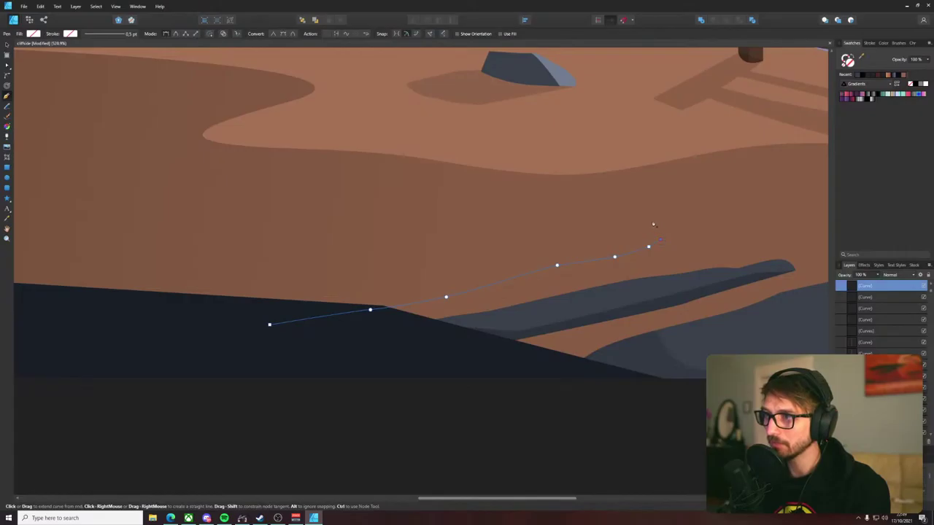
pyautogui.click(592, 206)
pyautogui.click(554, 197)
pyautogui.click(401, 208)
pyautogui.click(352, 219)
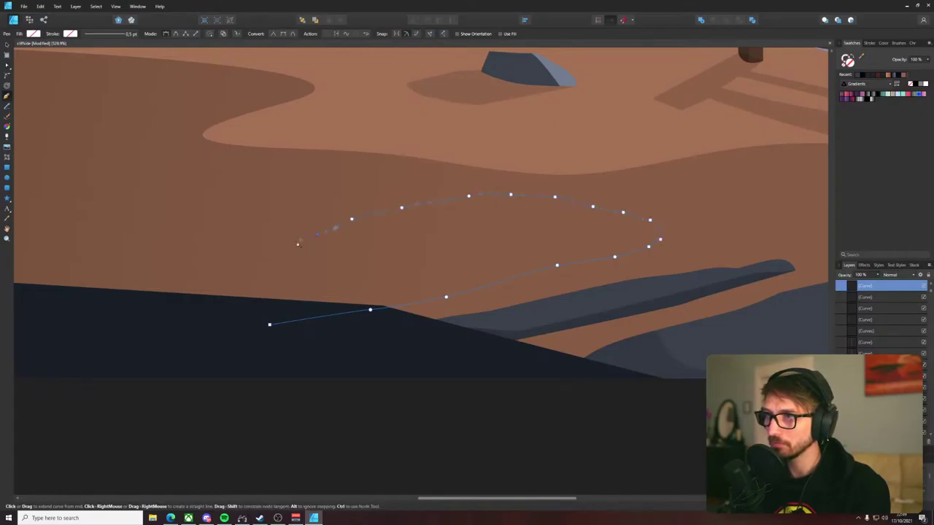
pyautogui.click(318, 234)
pyautogui.click(277, 246)
pyautogui.click(229, 259)
pyautogui.click(185, 279)
pyautogui.click(136, 299)
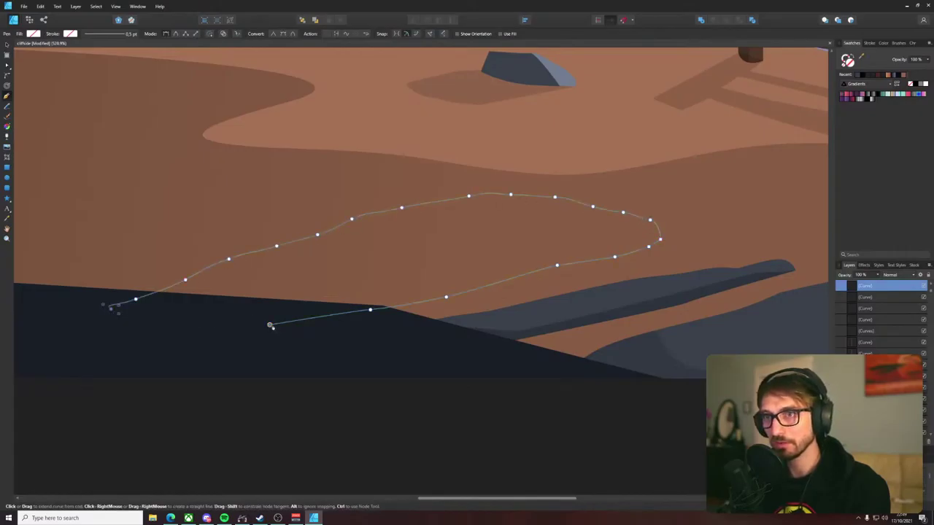
pyautogui.moveTo(270, 324); pyautogui.dragTo(307, 326)
pyautogui.scroll(-5, 308, 326)
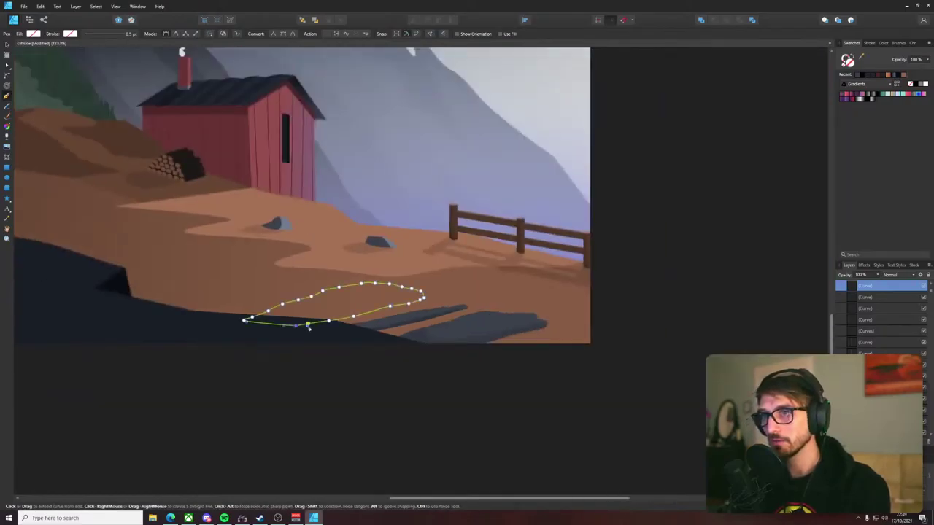
# - Fill the third rock with the foreground rock's colour and place it behind the dark cliff
pyautogui.press('v')
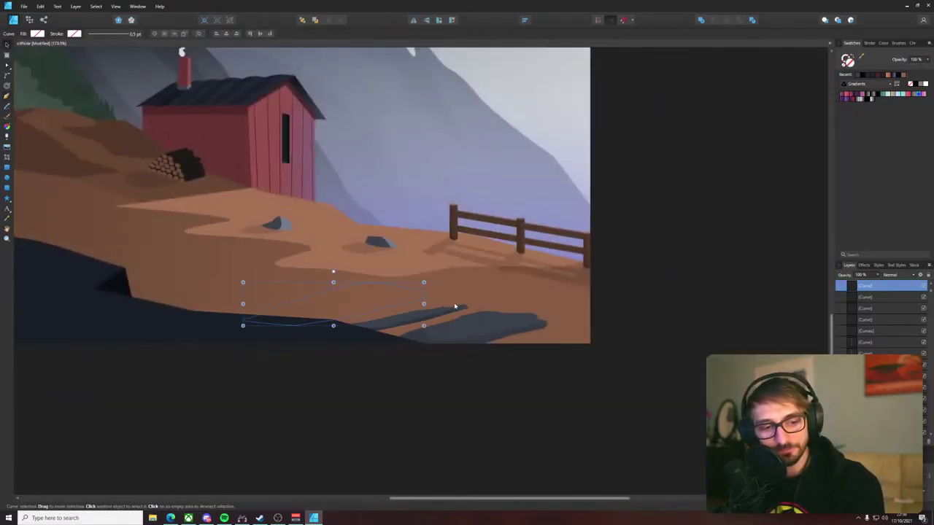
pyautogui.press('i')
pyautogui.click(461, 323)
pyautogui.press('b')
pyautogui.press('v')
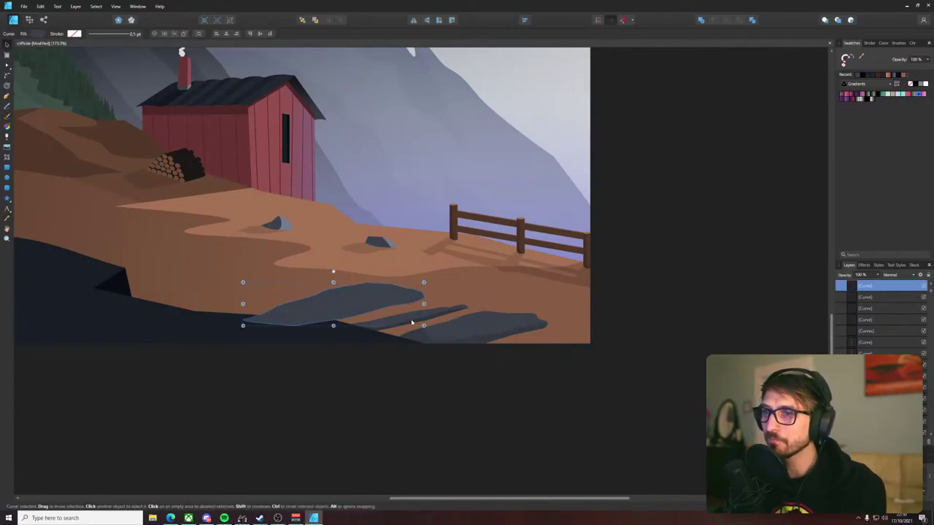
pyautogui.scroll(2, 342, 304)
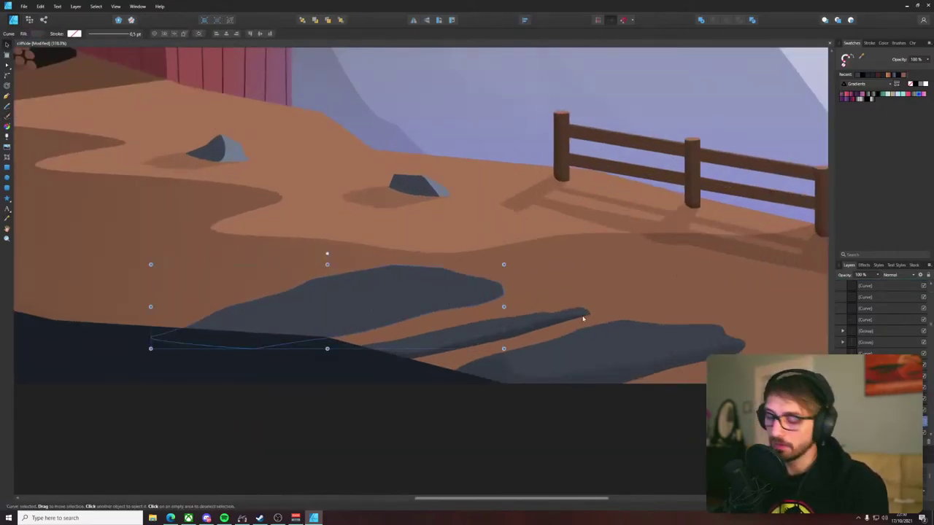
# - Duplicate the third rock in place and delete most of the nodes along the copy's upper edge
pyautogui.press('a')
pyautogui.moveTo(164, 294); pyautogui.dragTo(288, 319)
pyautogui.moveTo(232, 232); pyautogui.dragTo(452, 291)
pyautogui.press('Delete')
pyautogui.moveTo(299, 266); pyautogui.dragTo(473, 297)
pyautogui.press('Delete')
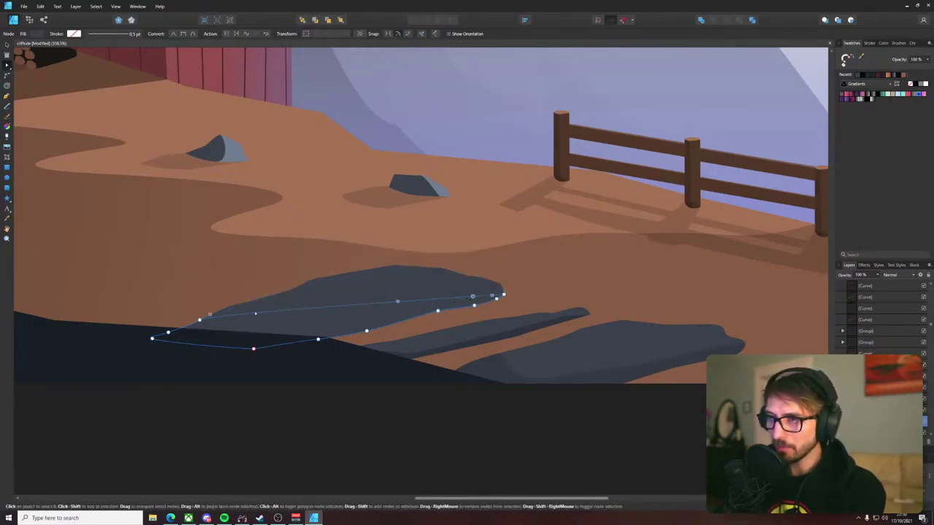
# - Reshape the third rock's copy by lowering its upper edge into a thin wavy strip along the rock's underside
pyautogui.click(251, 313)
pyautogui.moveTo(251, 314); pyautogui.dragTo(256, 343)
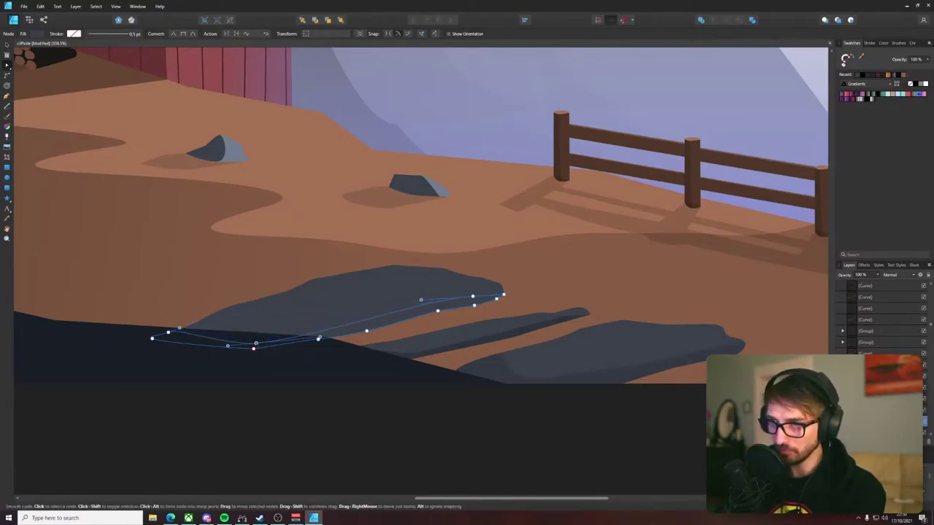
pyautogui.click(413, 307)
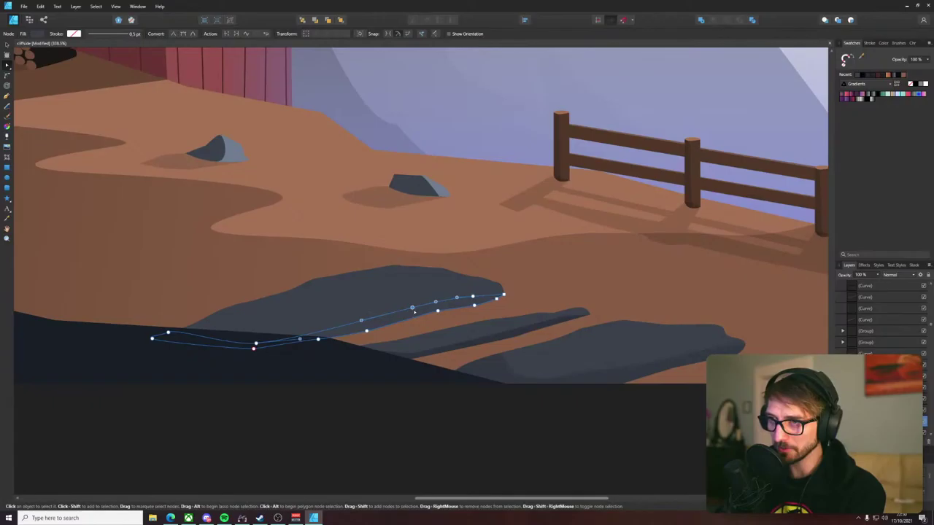
pyautogui.click(371, 318)
pyautogui.moveTo(371, 318); pyautogui.dragTo(464, 303)
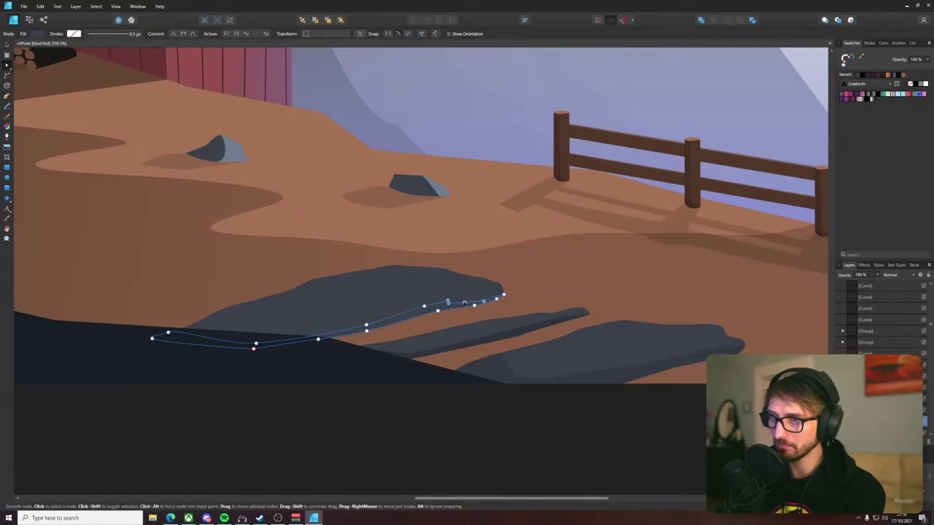
pyautogui.click(425, 307)
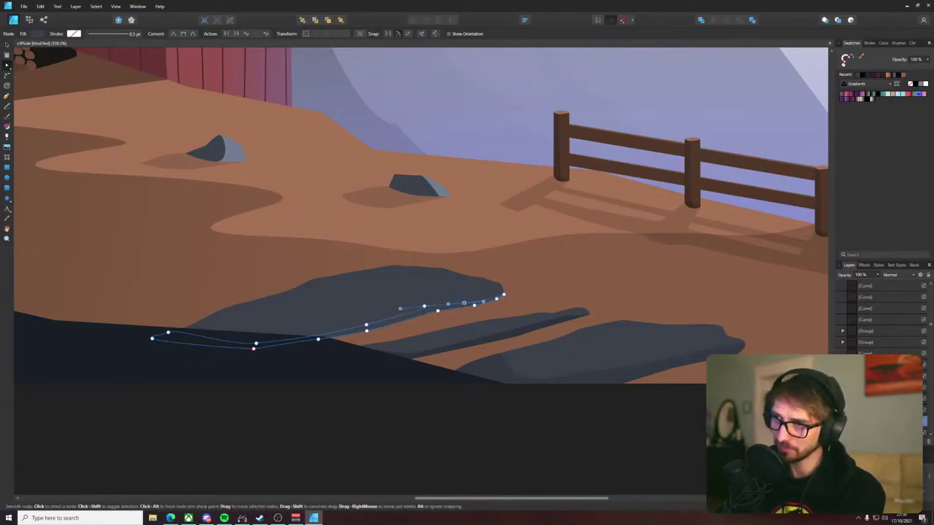
pyautogui.moveTo(447, 303)
pyautogui.mouseDown()
pyautogui.moveTo(455, 281)
pyautogui.moveTo(459, 299)
pyautogui.mouseUp()
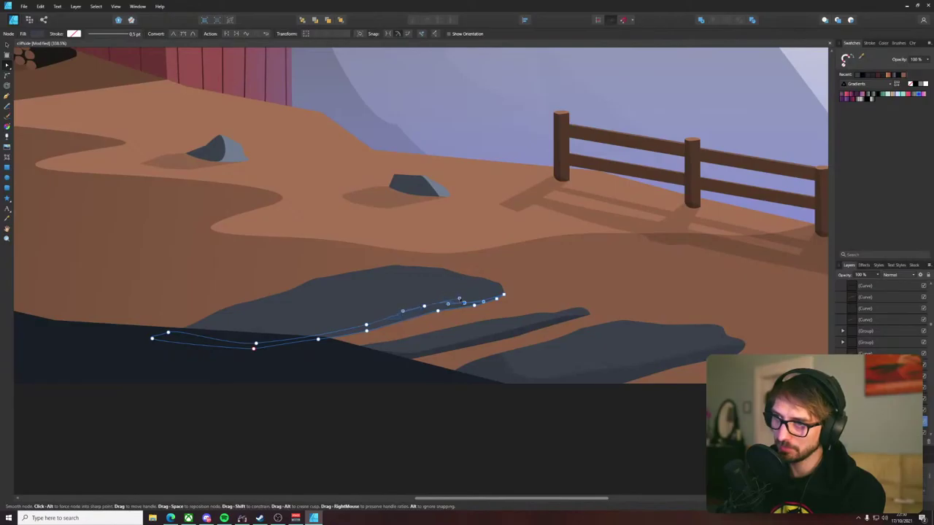
pyautogui.click(636, 293)
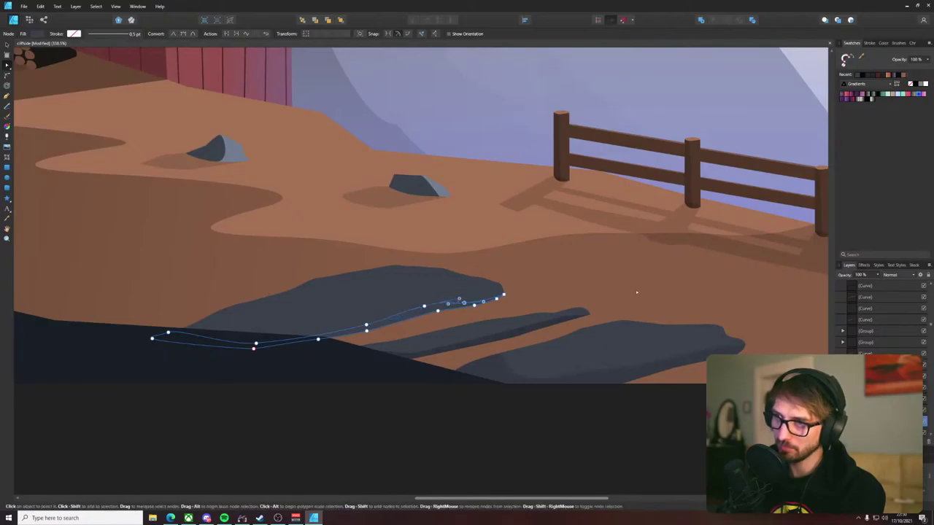
# - Set the strip under the third rock to Multiply blending at 21% opacity
pyautogui.click(892, 275)
pyautogui.click(887, 294)
pyautogui.moveTo(880, 279); pyautogui.dragTo(839, 287)
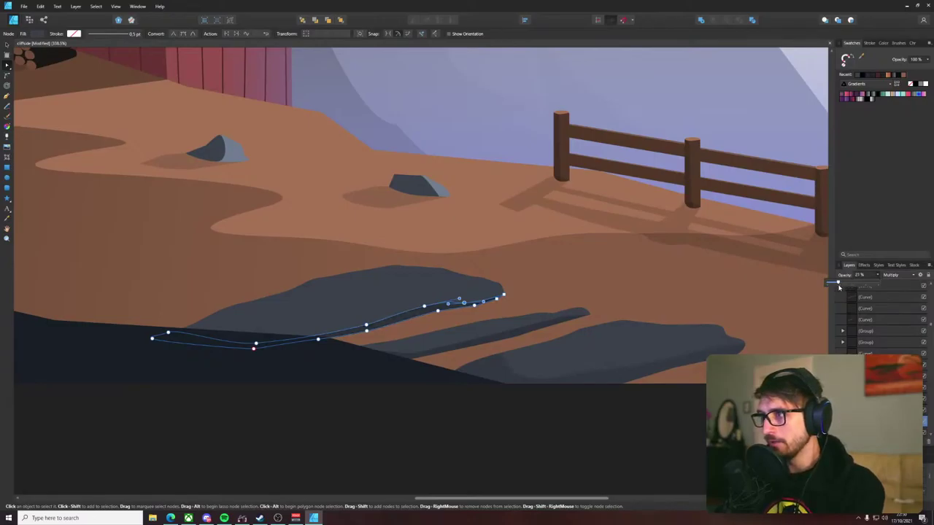
pyautogui.click(388, 407)
pyautogui.scroll(-5, 406, 300)
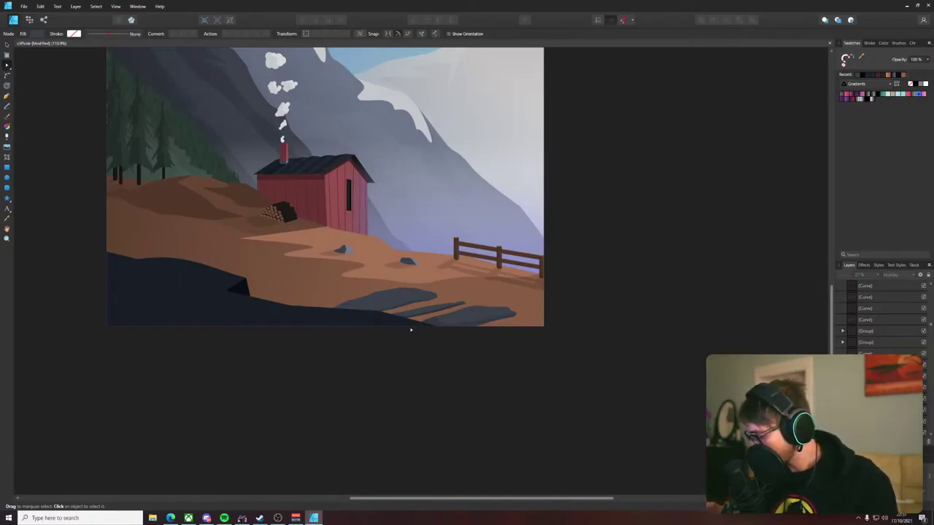
# - Widen the third rock's shading by raising its upper edge at the inner end
pyautogui.scroll(6, 411, 329)
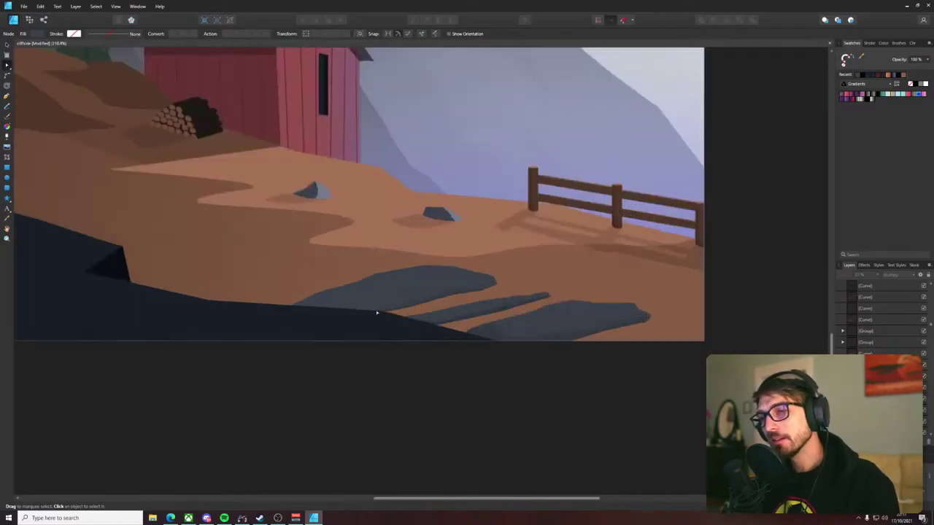
pyautogui.click(397, 306)
pyautogui.press('a')
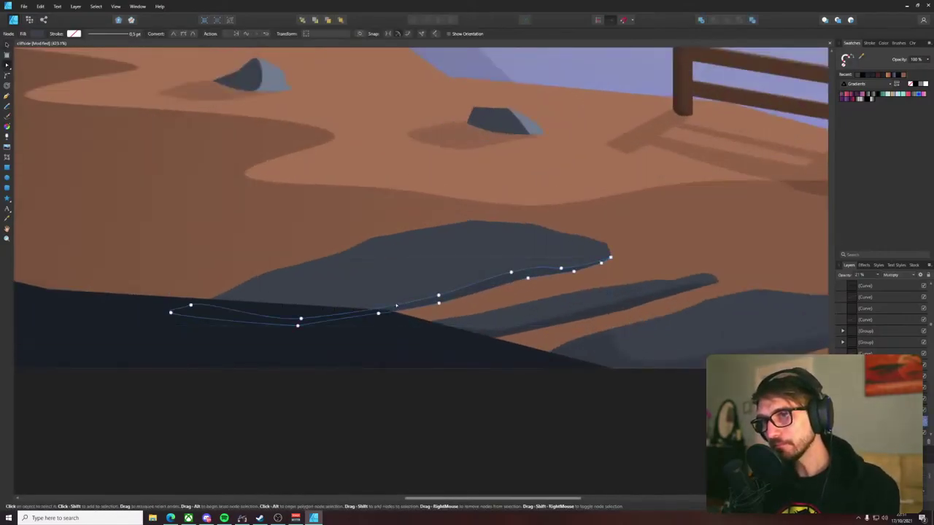
pyautogui.moveTo(279, 305); pyautogui.dragTo(319, 292)
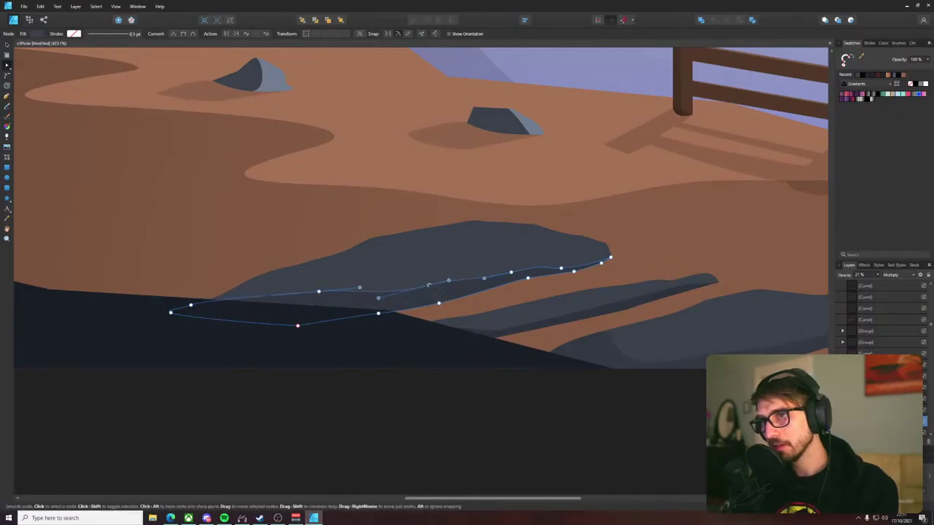
# - Move the third rock together with its shading sideways along the dark cliff, away from the thin rock
pyautogui.press('v')
pyautogui.keyDown('shift'); pyautogui.click(485, 283); pyautogui.keyUp('shift')
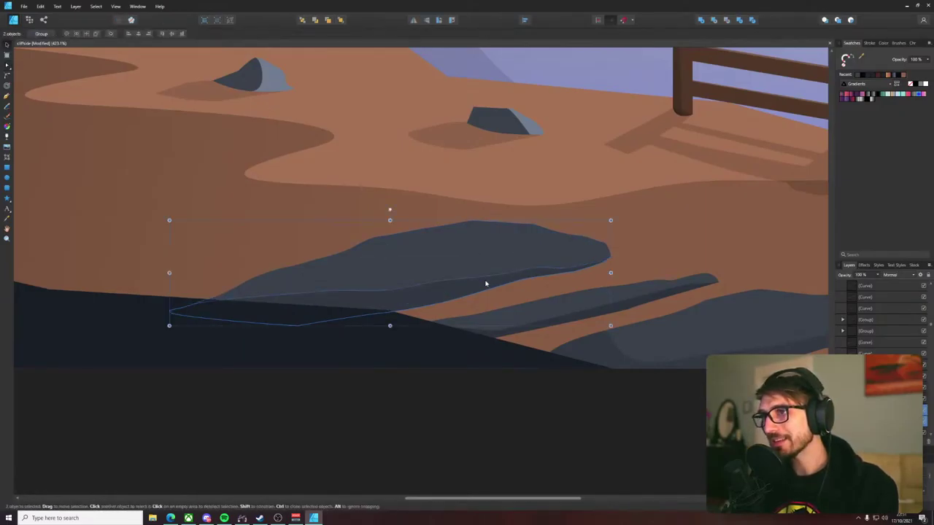
pyautogui.moveTo(508, 259); pyautogui.dragTo(398, 259)
# - Extend the thin rock's inner end farther into the dark cliff by moving its upper edge nodes towards the third rock
pyautogui.click(480, 321)
pyautogui.press('a')
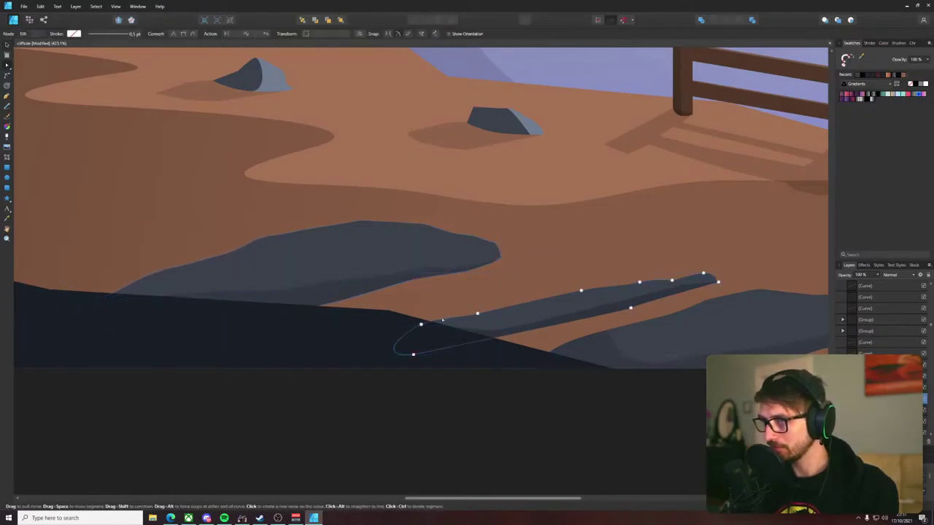
pyautogui.moveTo(421, 325); pyautogui.dragTo(397, 325)
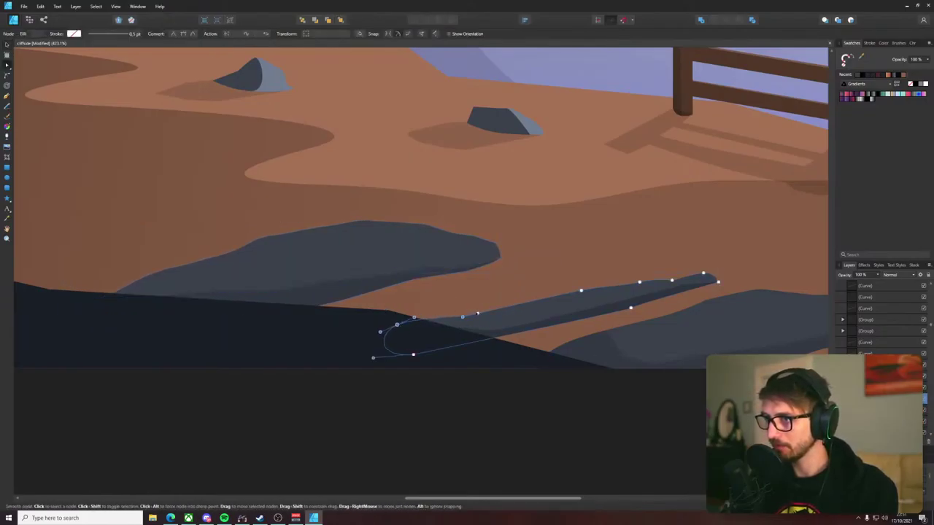
pyautogui.moveTo(477, 314); pyautogui.dragTo(450, 307)
pyautogui.scroll(-6, 451, 305)
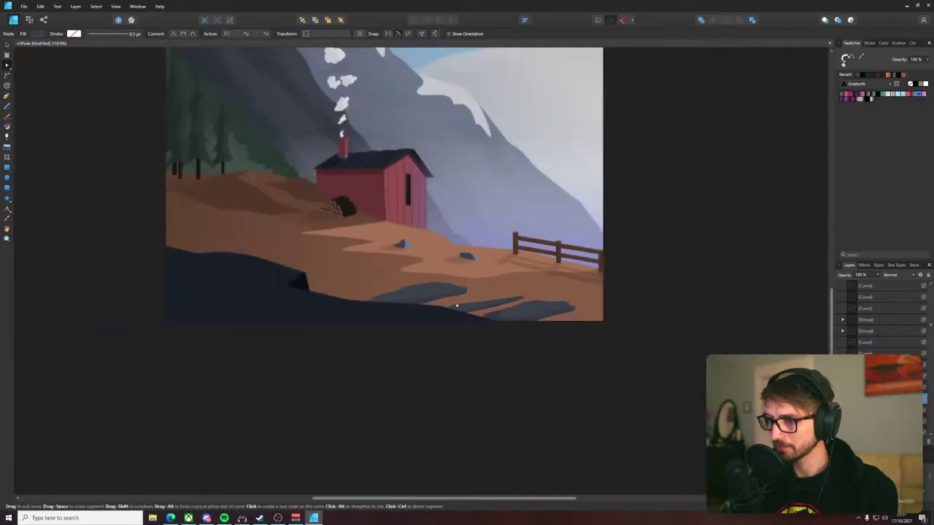
pyautogui.click(484, 352)
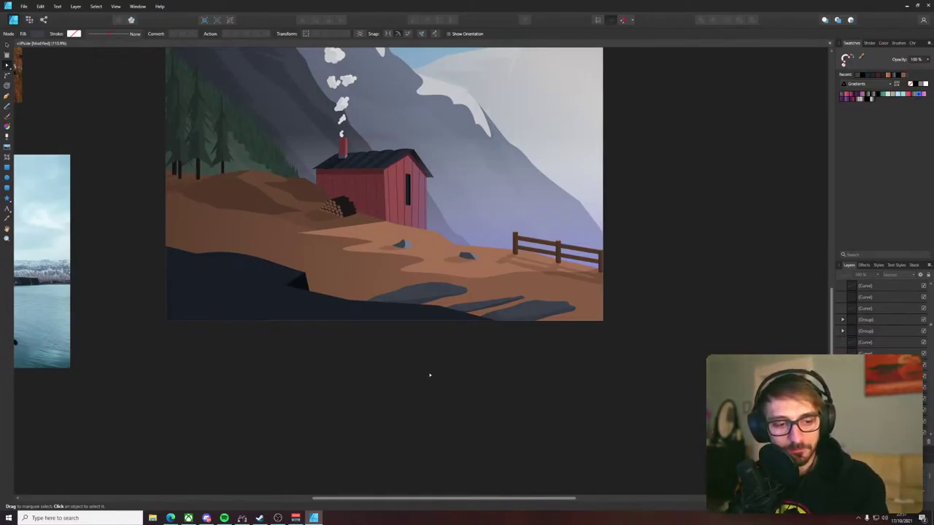
# - Duplicate the thin rock with its shading and place the copy at the artwork's lower-right corner
pyautogui.scroll(6, 385, 323)
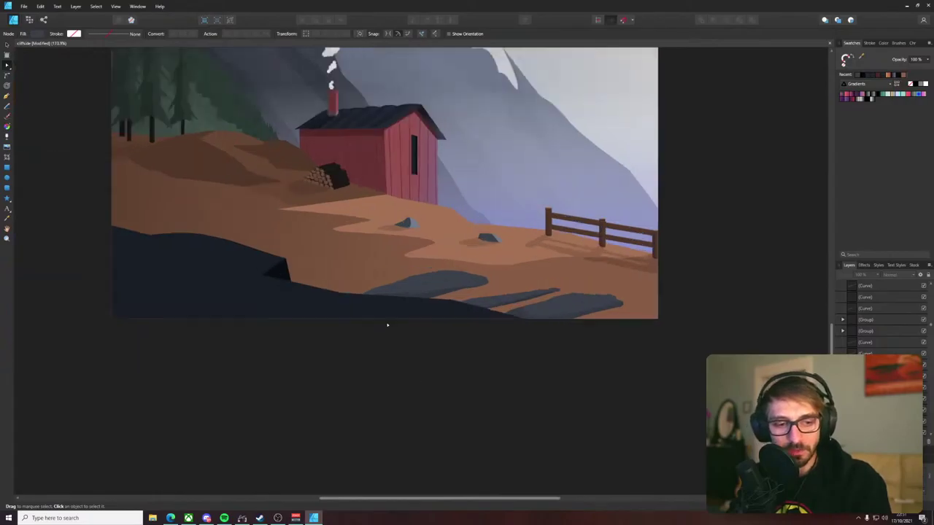
pyautogui.moveTo(462, 214); pyautogui.dragTo(378, 325)
pyautogui.click(549, 383)
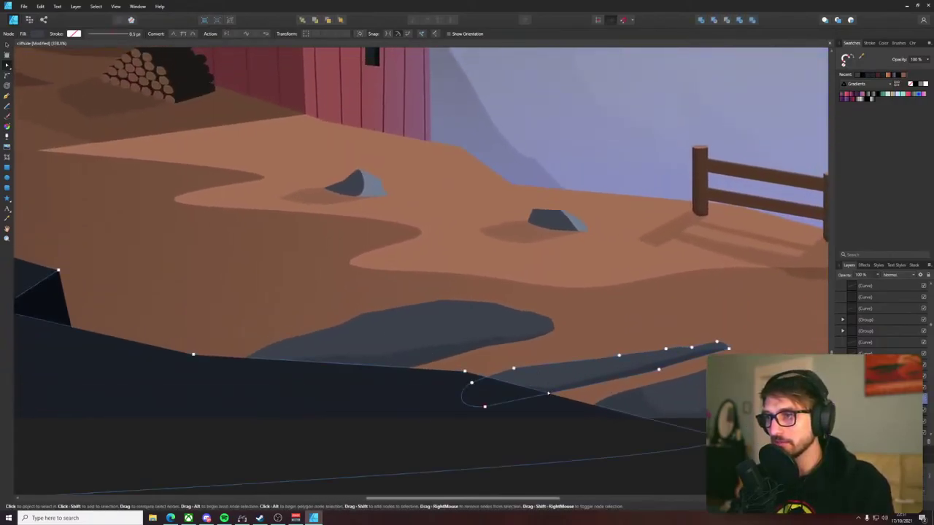
pyautogui.press('v')
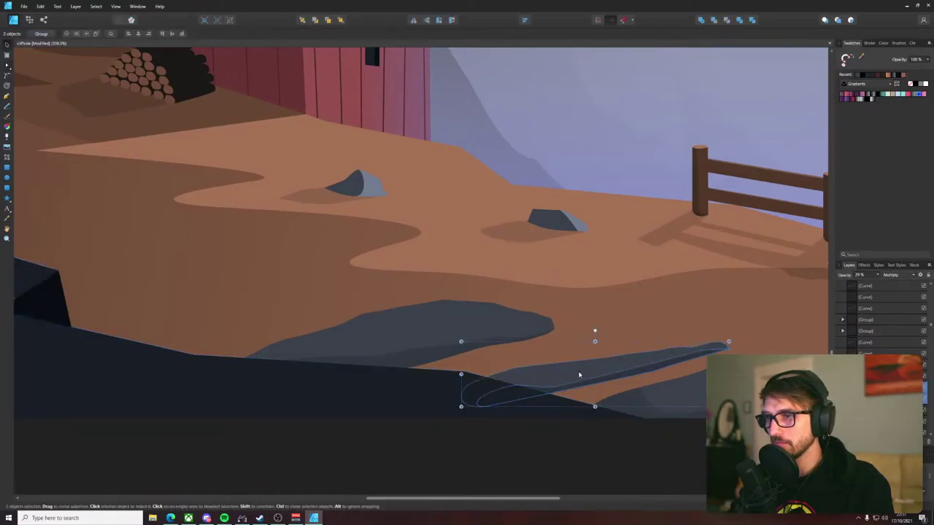
pyautogui.moveTo(577, 374); pyautogui.dragTo(240, 319)
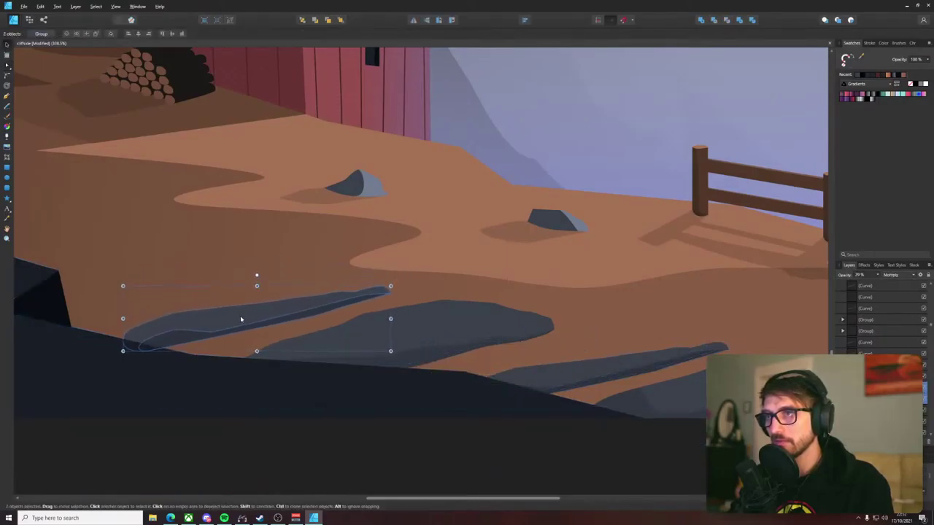
pyautogui.scroll(-6, 241, 319)
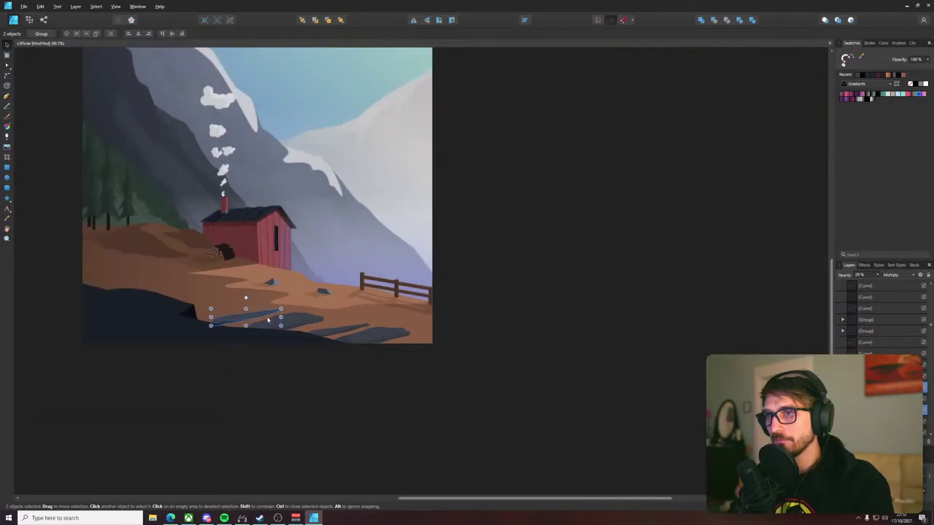
pyautogui.moveTo(248, 318); pyautogui.dragTo(423, 347)
pyautogui.click(478, 324)
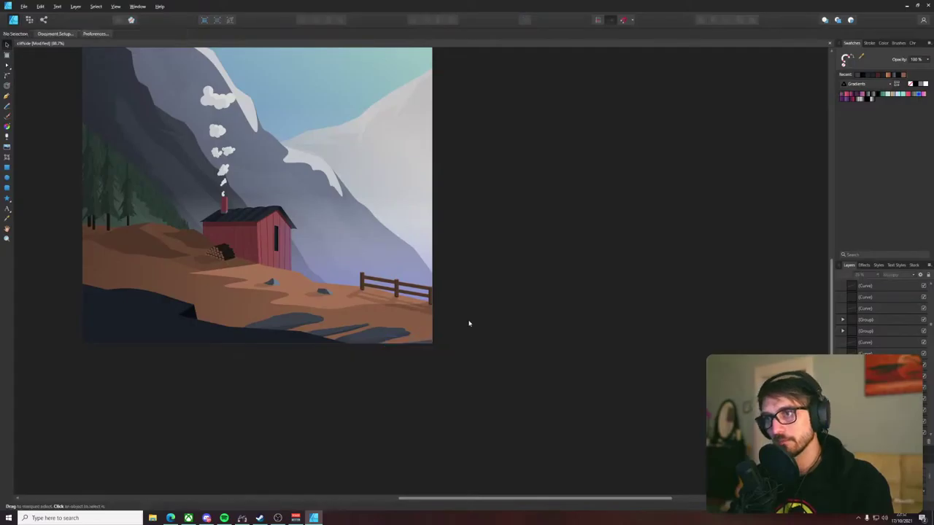
# - Add nodes on the light ground's upper edge between the cabin and the fence and raise one into a small bump
pyautogui.scroll(1, 371, 319)
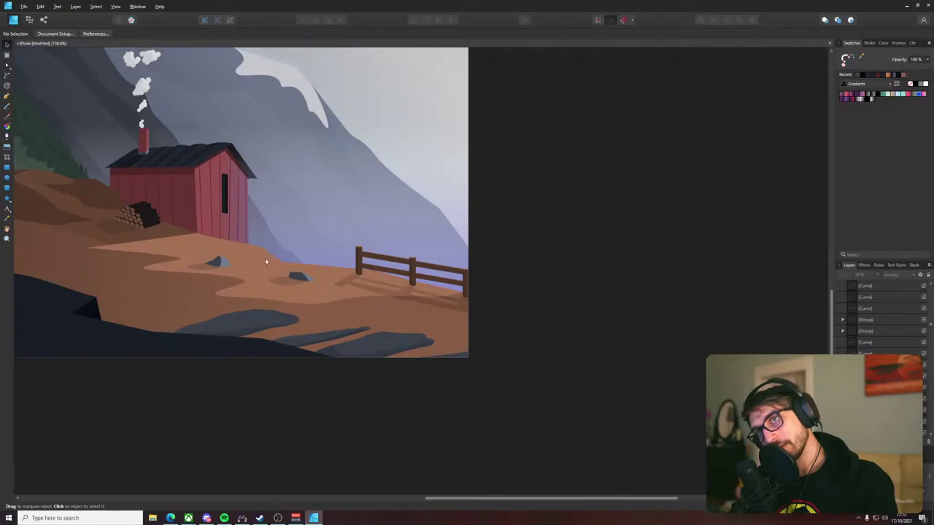
pyautogui.scroll(2, 256, 256)
pyautogui.click(262, 300)
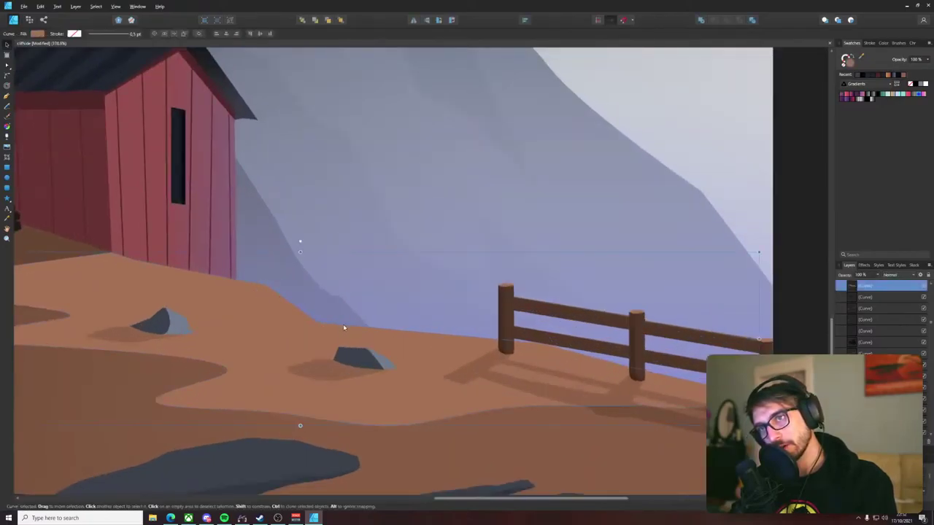
pyautogui.press('a')
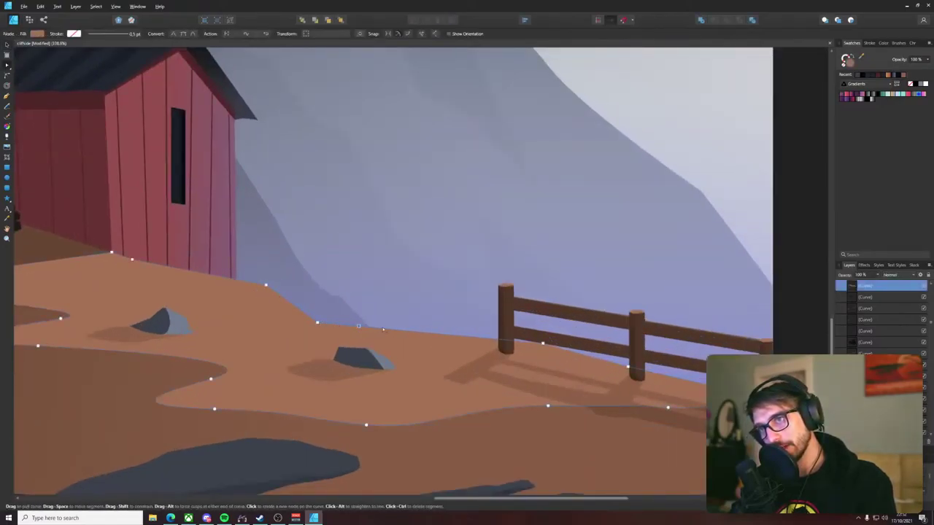
pyautogui.click(383, 328)
pyautogui.moveTo(383, 328); pyautogui.dragTo(387, 321)
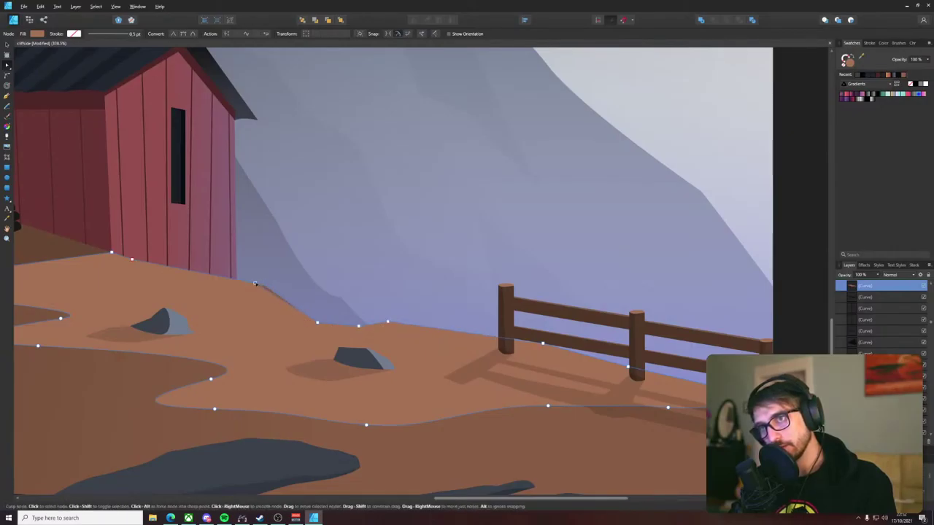
# - Steepen the drop beside the cabin by pulling the upper edges of the light ground and the base ground inward
pyautogui.click(254, 285)
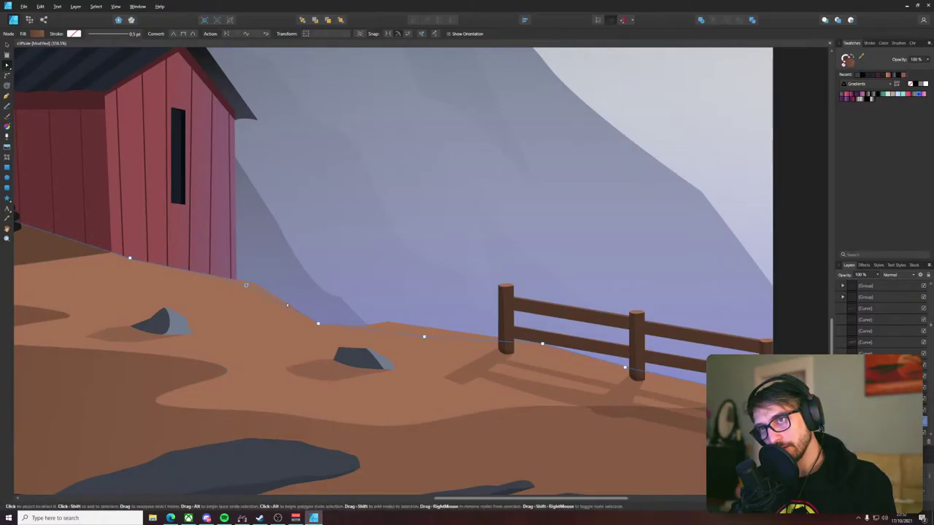
pyautogui.click(285, 306)
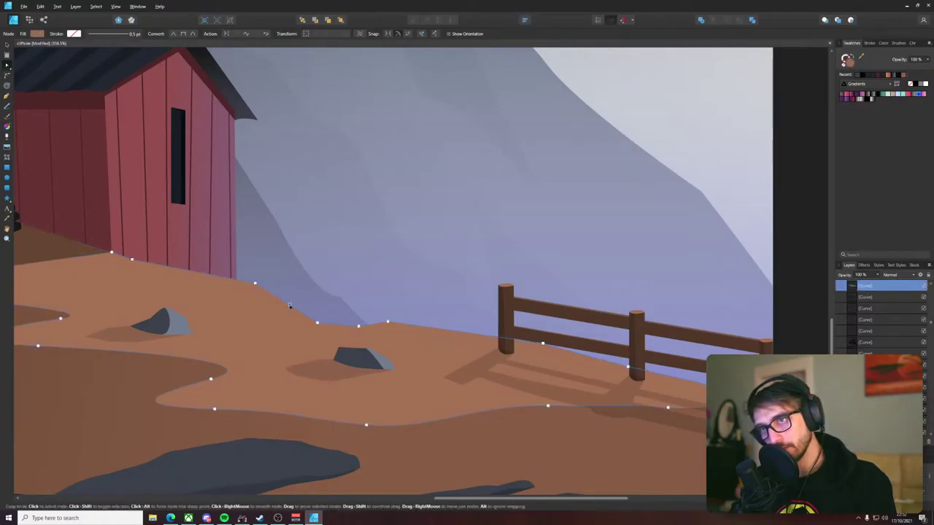
pyautogui.moveTo(286, 304); pyautogui.dragTo(278, 316)
pyautogui.click(286, 307)
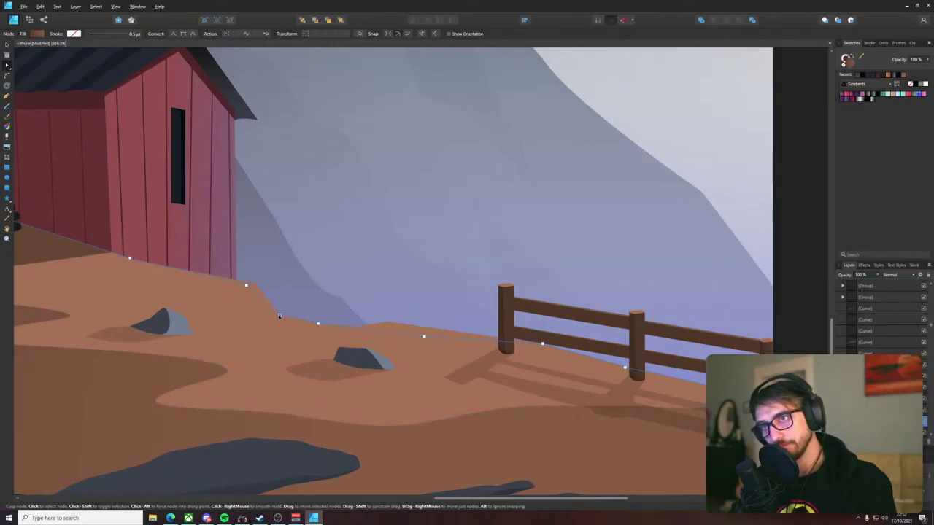
pyautogui.scroll(-3, 279, 315)
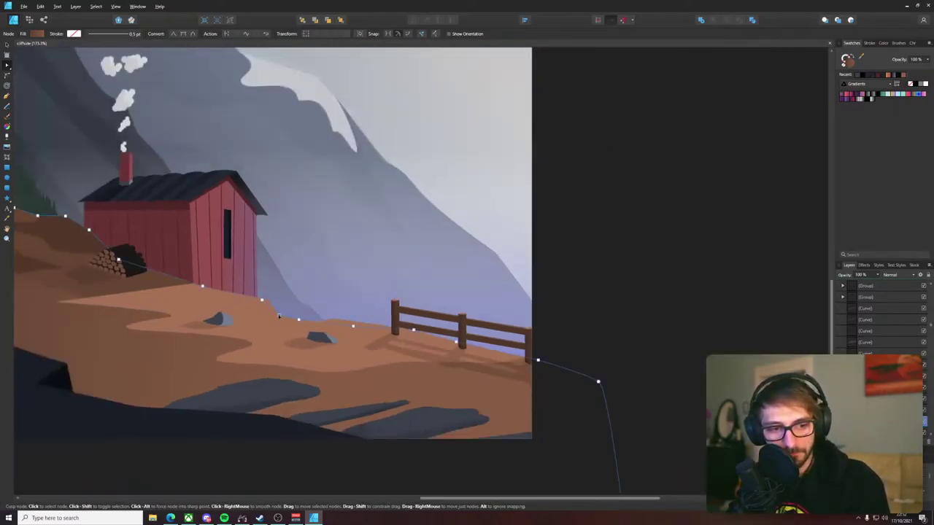
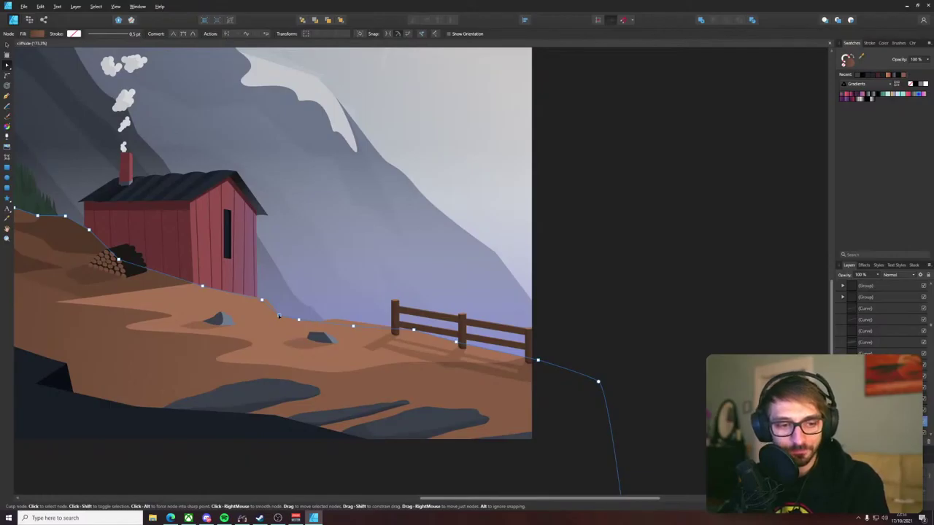
# - Shrink the third rock with its shading and move it onto the open ground above the thin rock
pyautogui.scroll(5, 278, 315)
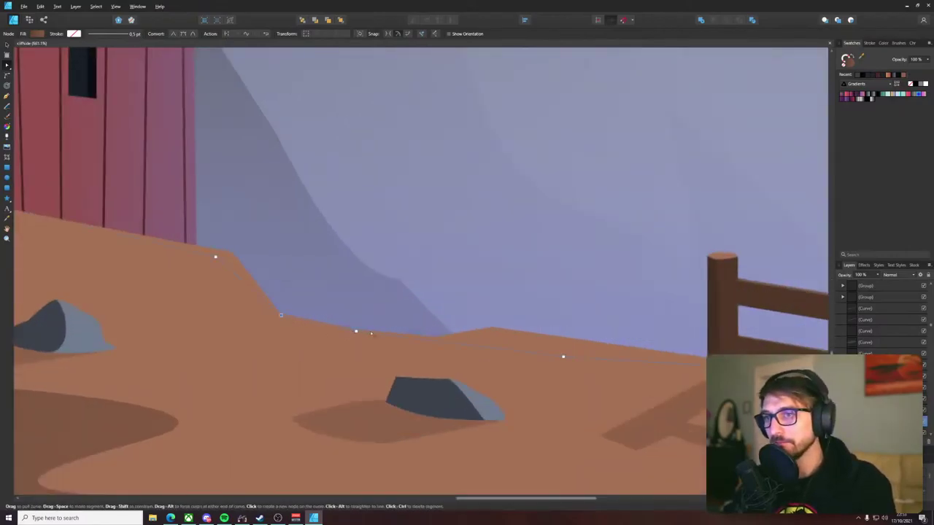
pyautogui.scroll(-4, 299, 334)
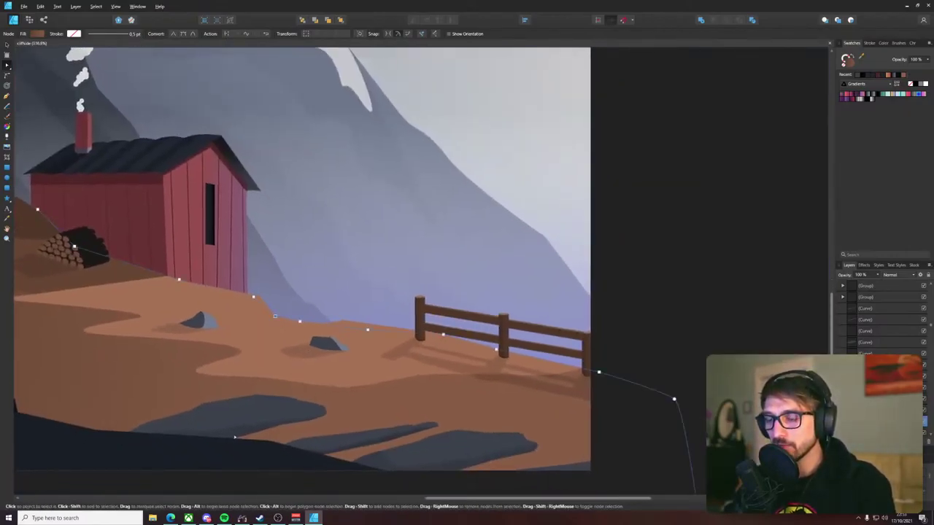
pyautogui.click(256, 419)
pyautogui.keyDown('shift'); pyautogui.click(284, 416); pyautogui.keyUp('shift')
pyautogui.press('v')
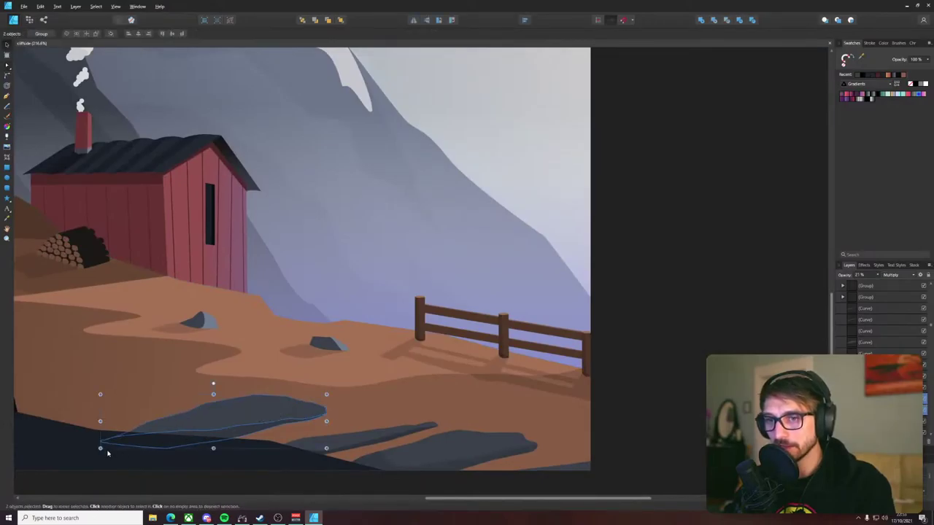
pyautogui.moveTo(102, 448); pyautogui.dragTo(170, 432)
pyautogui.moveTo(266, 414); pyautogui.dragTo(320, 408)
pyautogui.moveTo(380, 388); pyautogui.dragTo(361, 390)
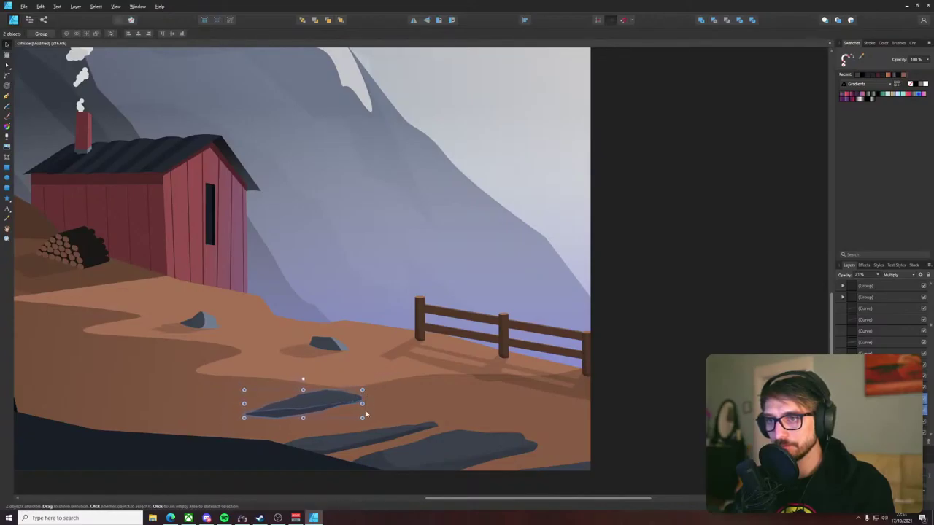
# - Rotate the shrunken third rock and its shading slightly clockwise to follow the ground's slope
pyautogui.moveTo(364, 418); pyautogui.dragTo(362, 422)
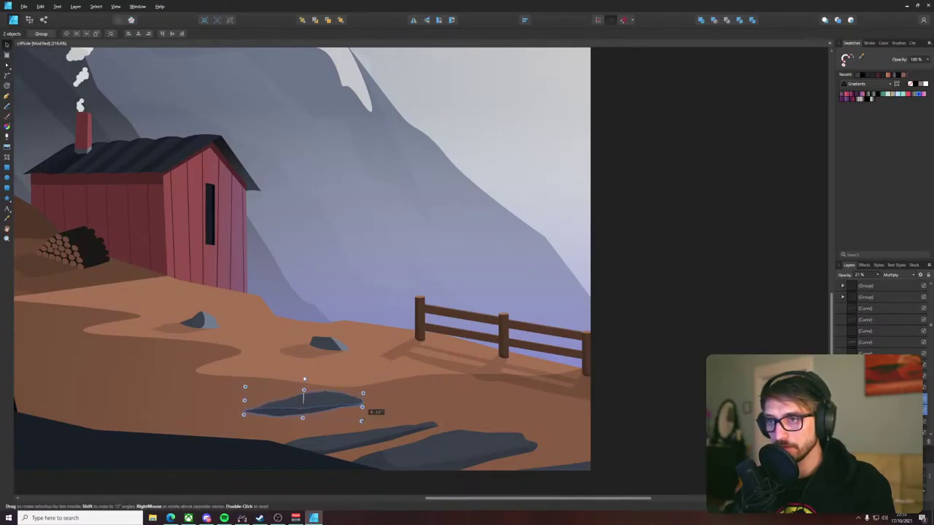
pyautogui.scroll(2, 242, 416)
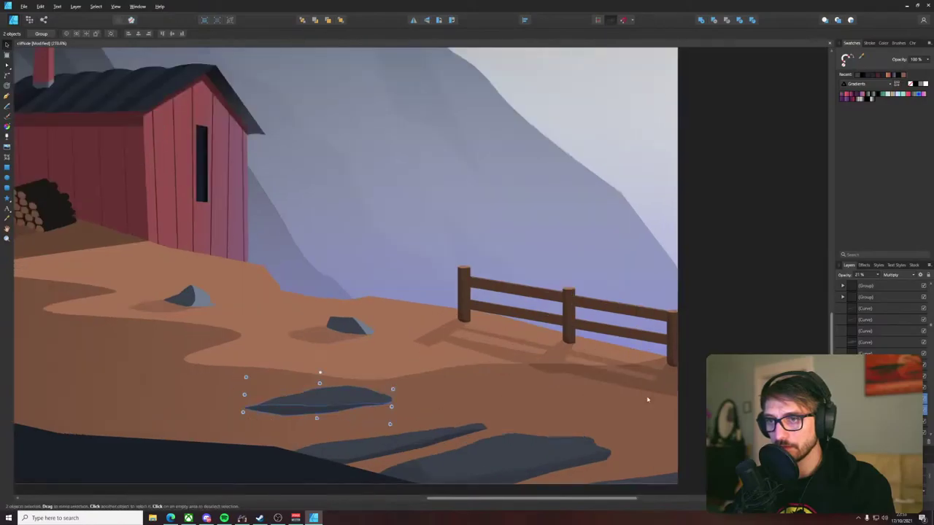
pyautogui.click(695, 399)
pyautogui.scroll(-4, 694, 399)
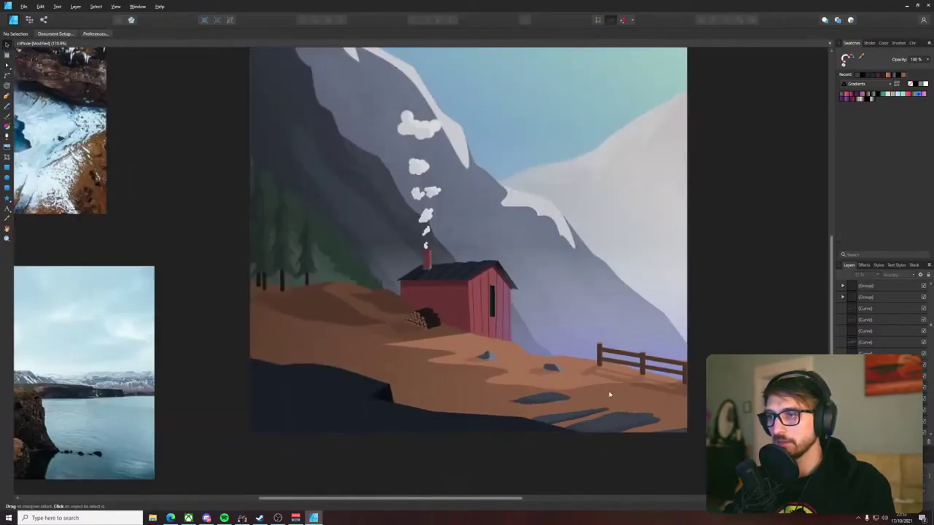
# - Move the small rock on the light ground, together with its highlight and shadow, closer to the fence
pyautogui.moveTo(558, 385); pyautogui.dragTo(384, 383)
pyautogui.scroll(5, 377, 378)
pyautogui.click(375, 348)
pyautogui.keyDown('shift'); pyautogui.click(391, 345); pyautogui.keyUp('shift')
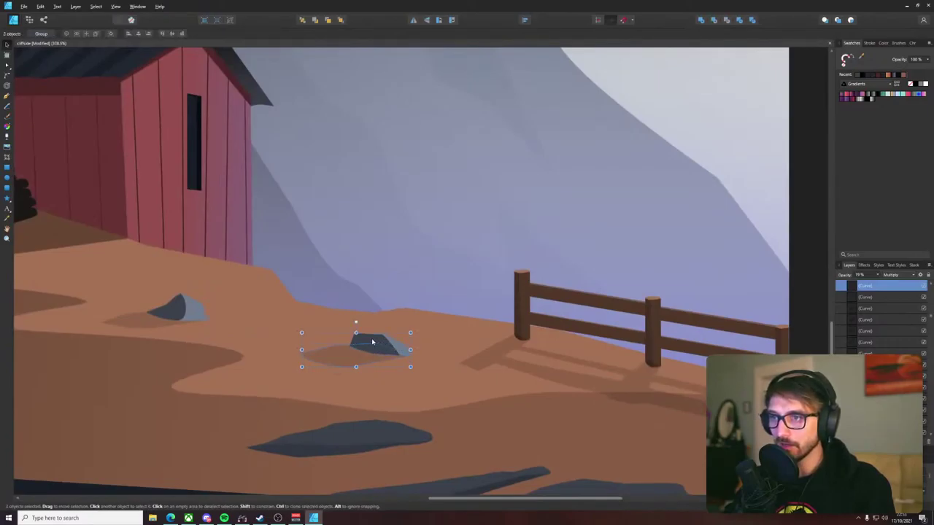
pyautogui.moveTo(369, 342); pyautogui.dragTo(413, 341)
pyautogui.scroll(-3, 413, 342)
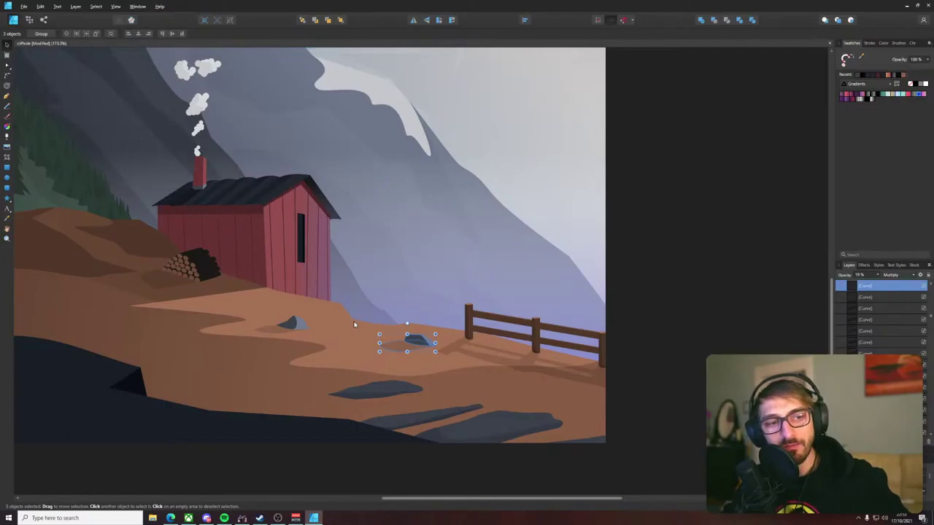
# - Draw a closed, long and thin rock outline with the Pen tool along the lower edge of the light ground
pyautogui.press('p')
pyautogui.scroll(5, 350, 378)
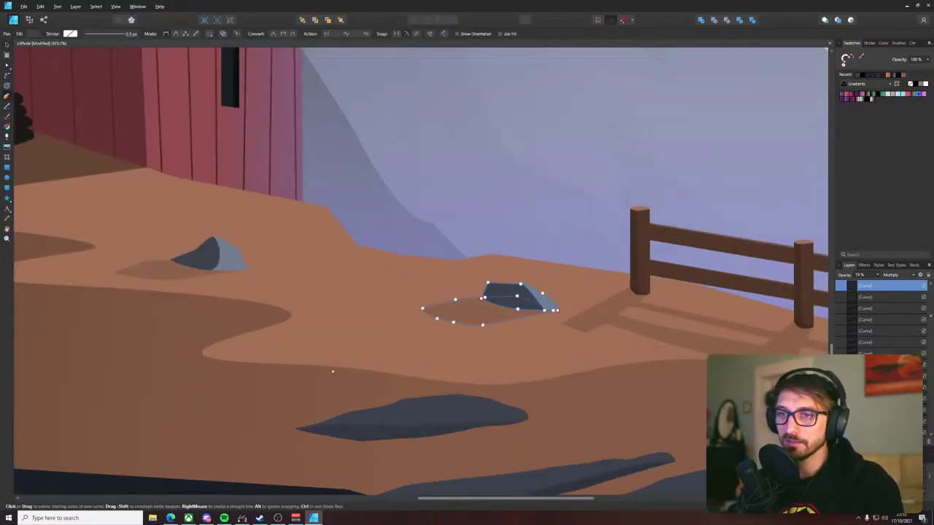
pyautogui.click(298, 354)
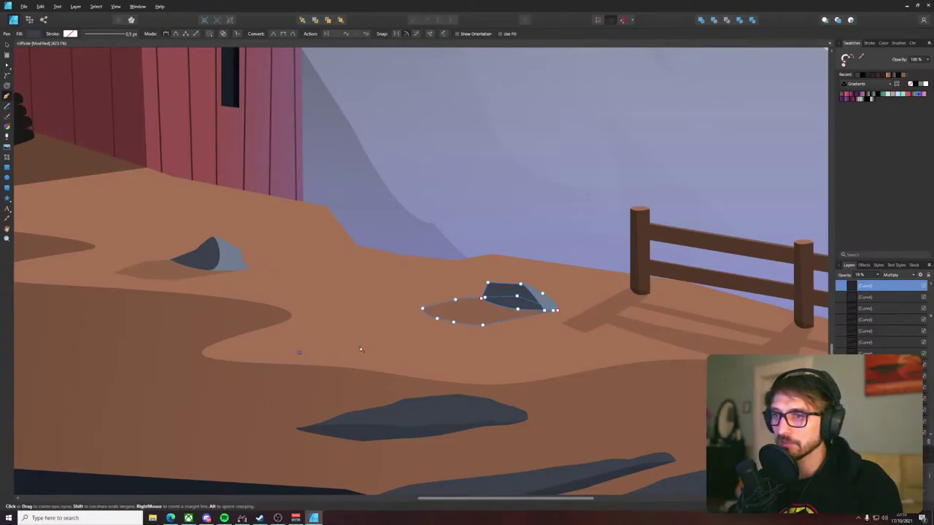
pyautogui.moveTo(370, 346); pyautogui.dragTo(465, 345)
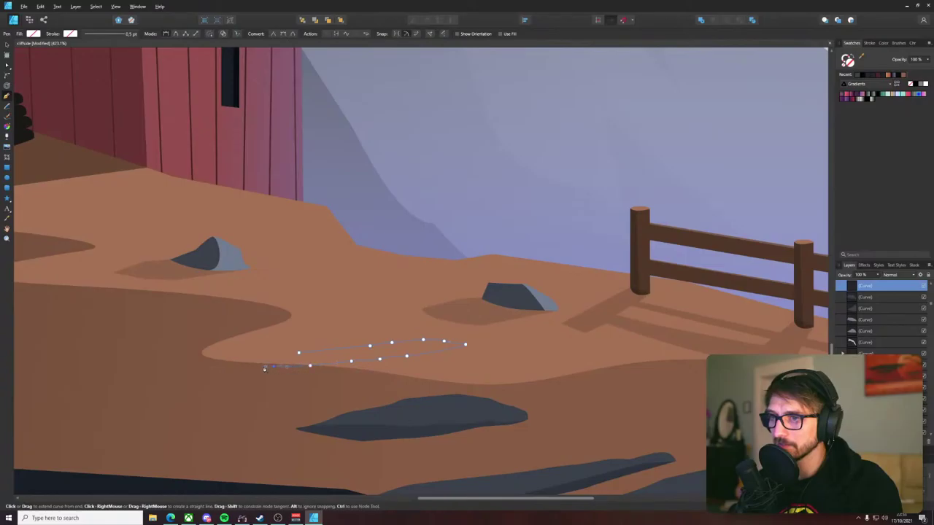
pyautogui.click(298, 354)
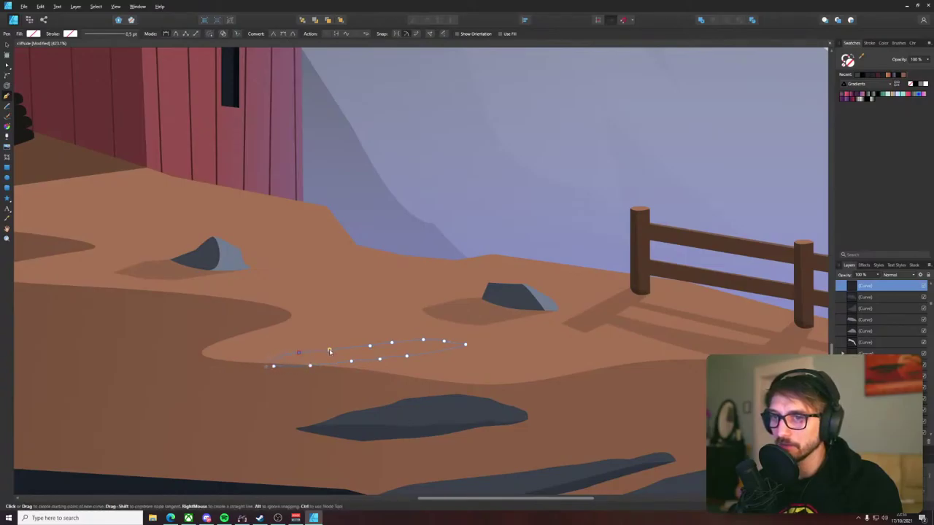
# - Reshape the fence-side end of the new rock outline by adjusting its end nodes and handles into a blunter tip
pyautogui.press('v')
pyautogui.press('a')
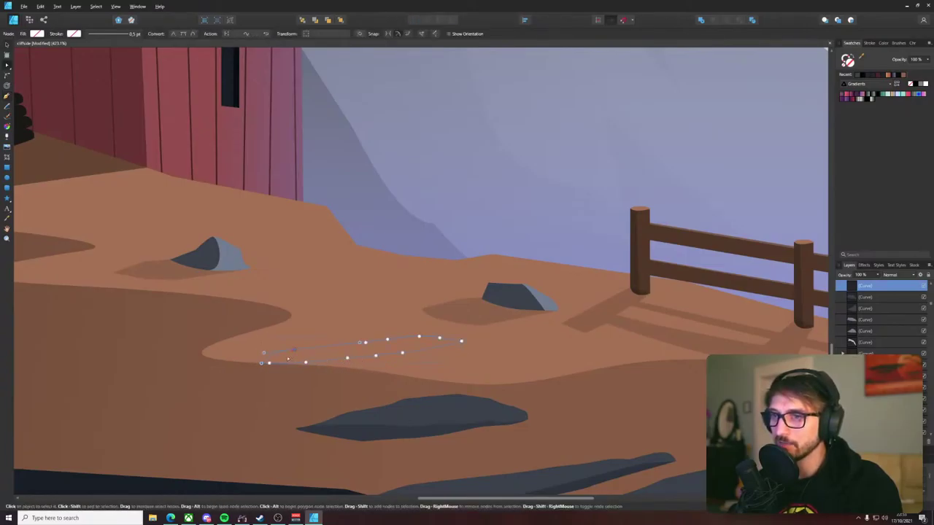
pyautogui.moveTo(428, 378); pyautogui.dragTo(427, 378)
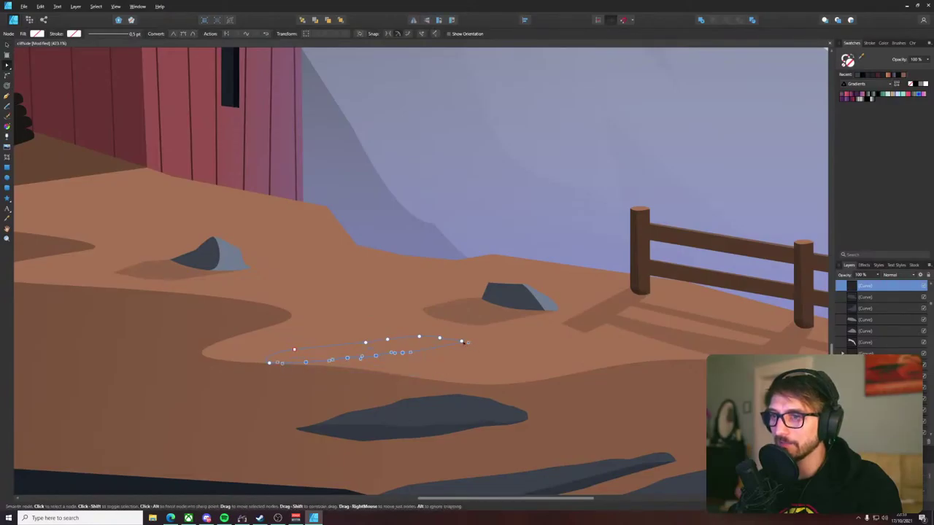
pyautogui.moveTo(461, 341); pyautogui.dragTo(472, 345)
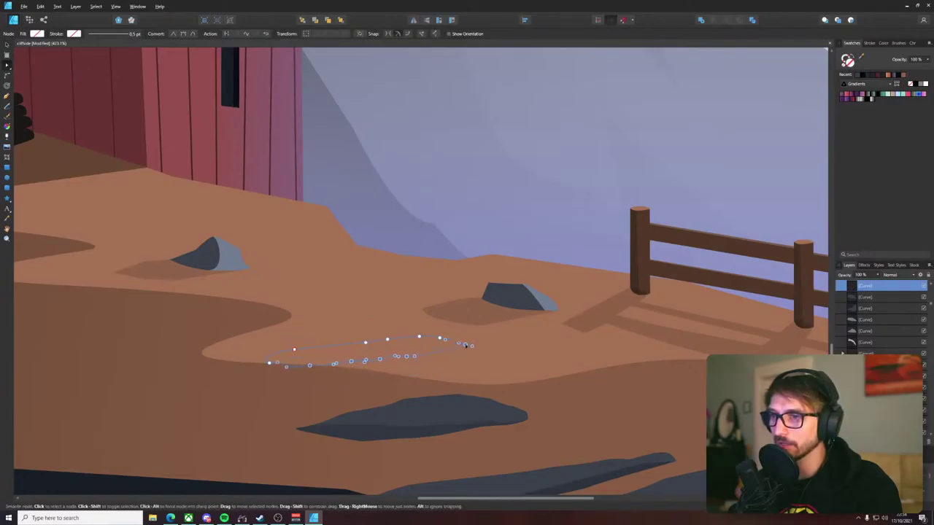
pyautogui.press('Delete')
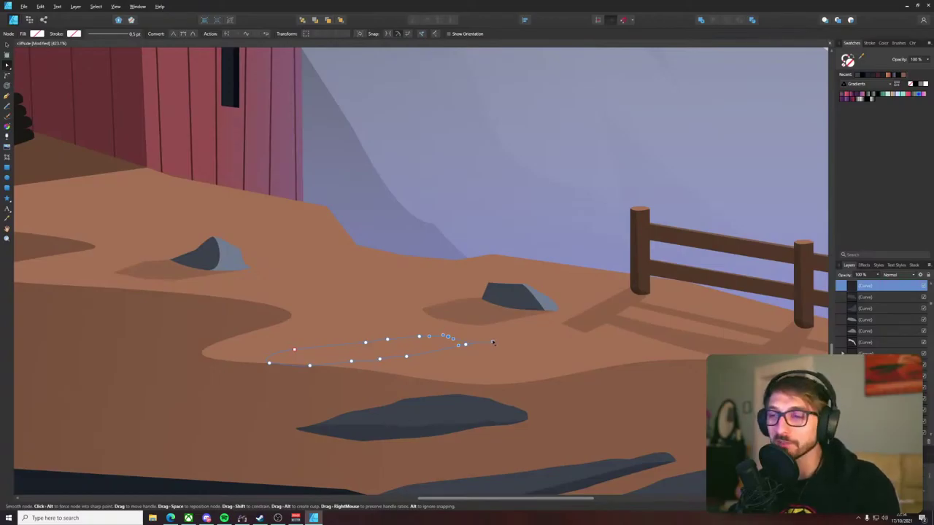
pyautogui.moveTo(492, 342); pyautogui.dragTo(473, 336)
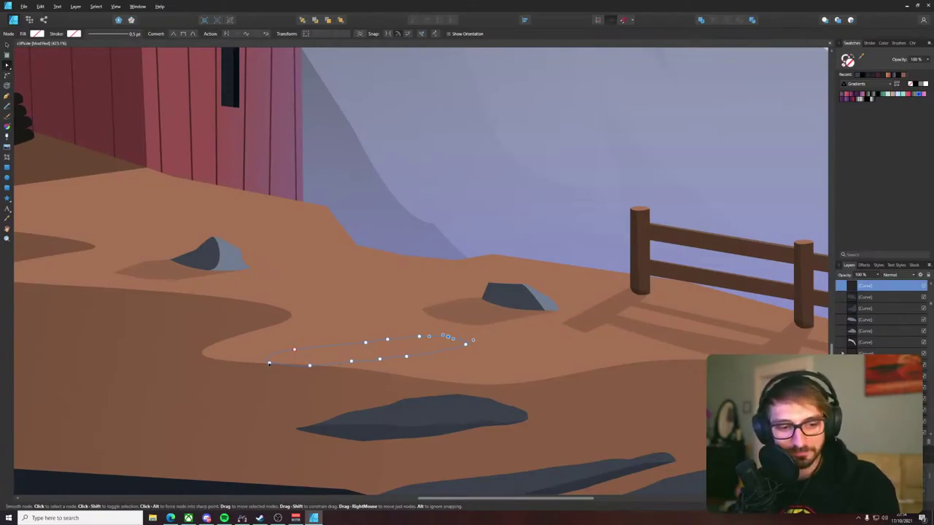
# - Round the cabin-side end of the new rock outline by moving its tip node outward and adjusting the handles
pyautogui.click(269, 363)
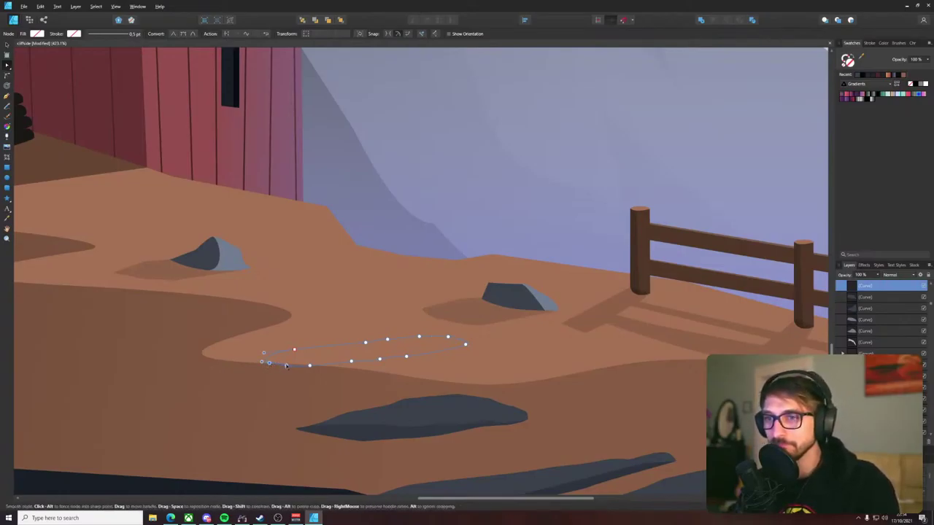
pyautogui.moveTo(262, 362); pyautogui.dragTo(254, 367)
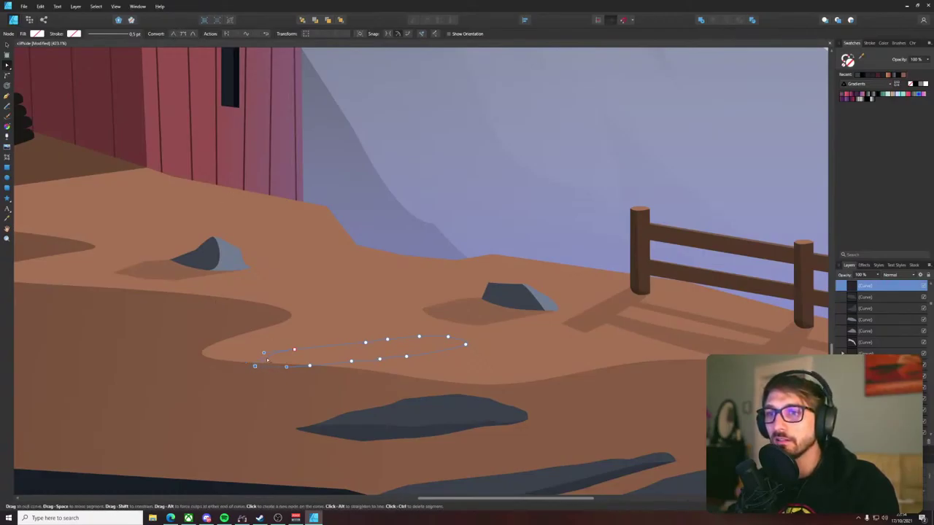
pyautogui.moveTo(259, 357); pyautogui.dragTo(257, 359)
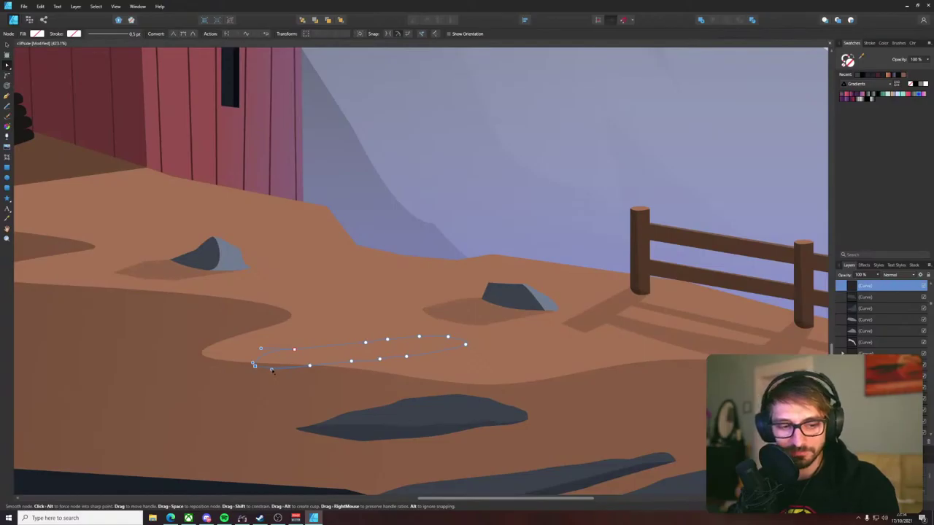
pyautogui.moveTo(290, 373); pyautogui.dragTo(299, 369)
pyautogui.press('v')
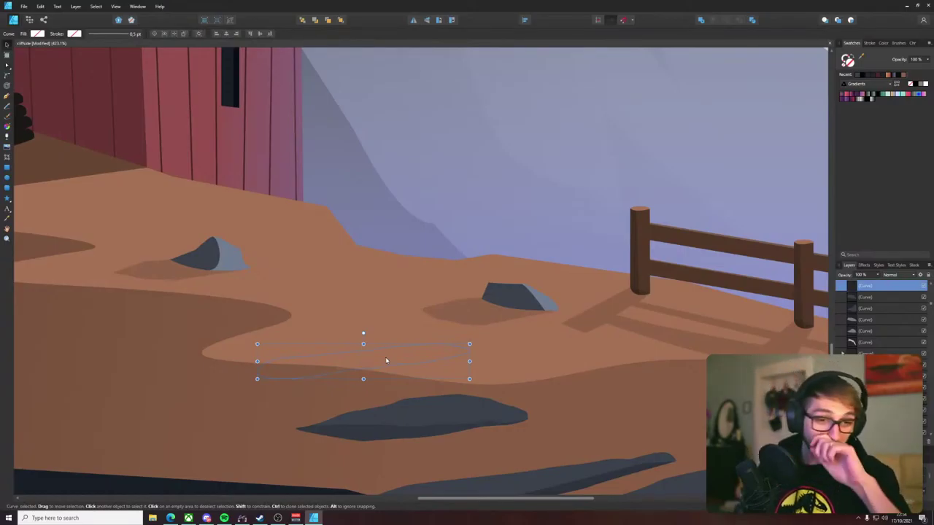
pyautogui.press('a')
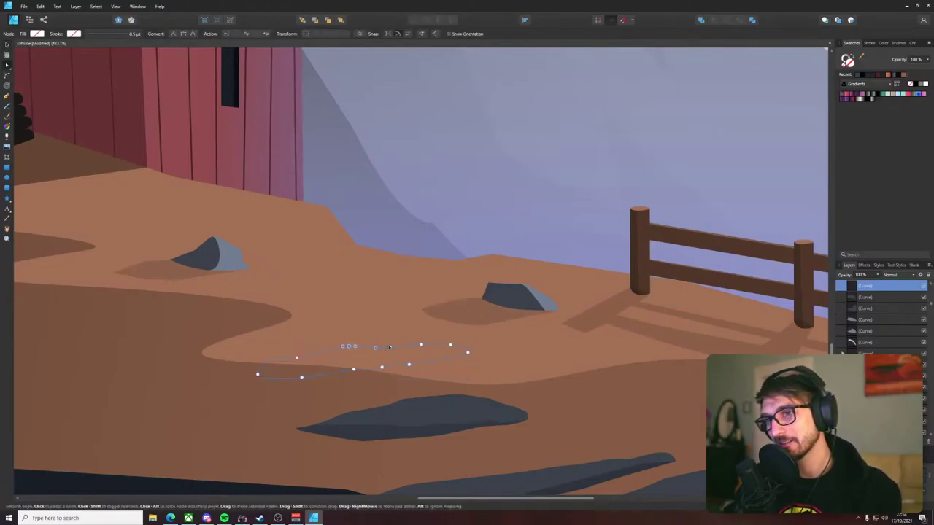
pyautogui.press('v')
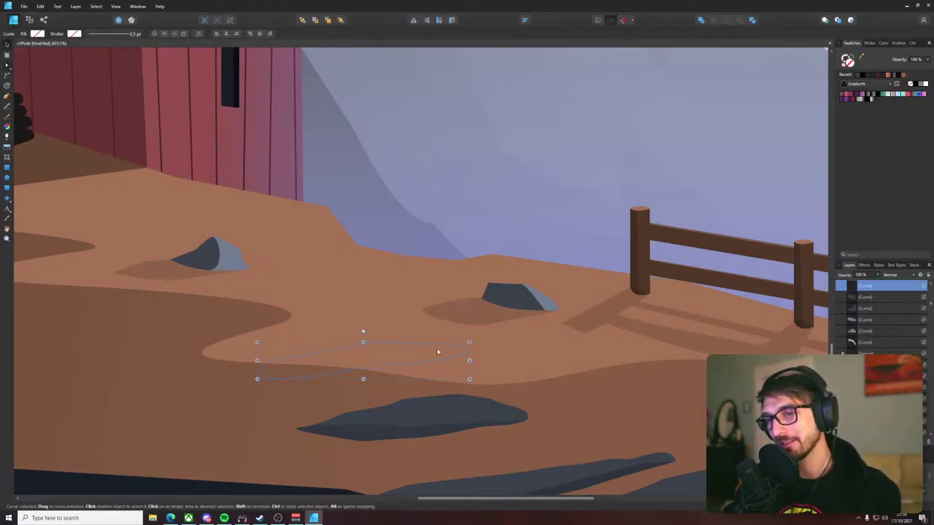
# - Fill the new flat rock with the dark colour sampled from the rock below it
pyautogui.press('i')
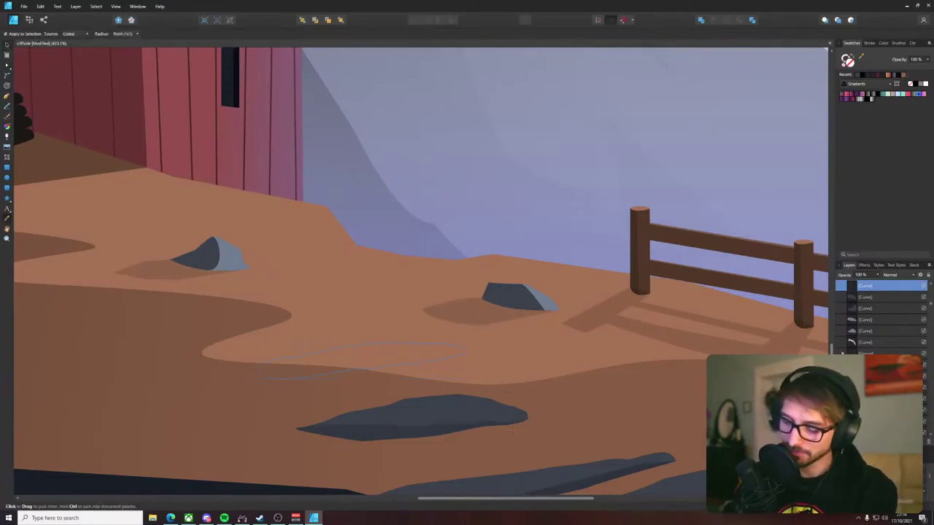
pyautogui.click(485, 414)
pyautogui.press('v')
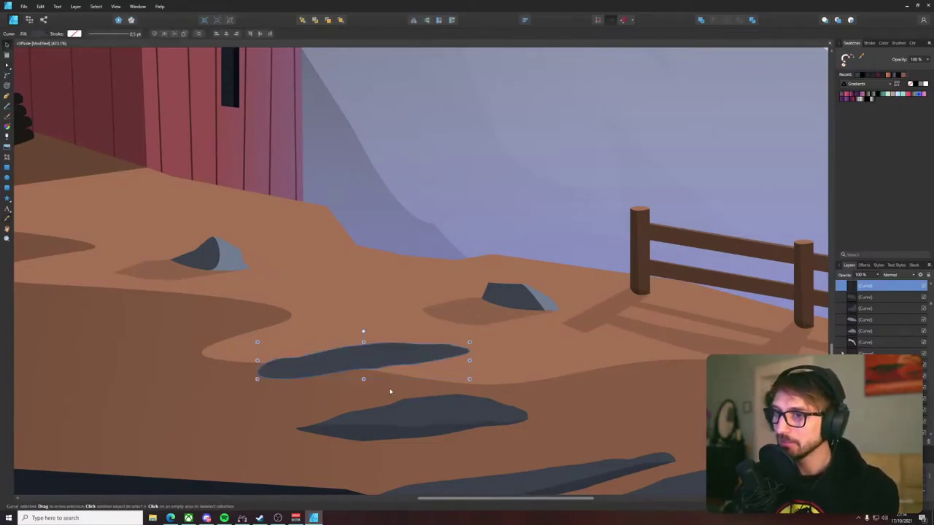
pyautogui.rightClick(346, 324)
pyautogui.click(336, 359)
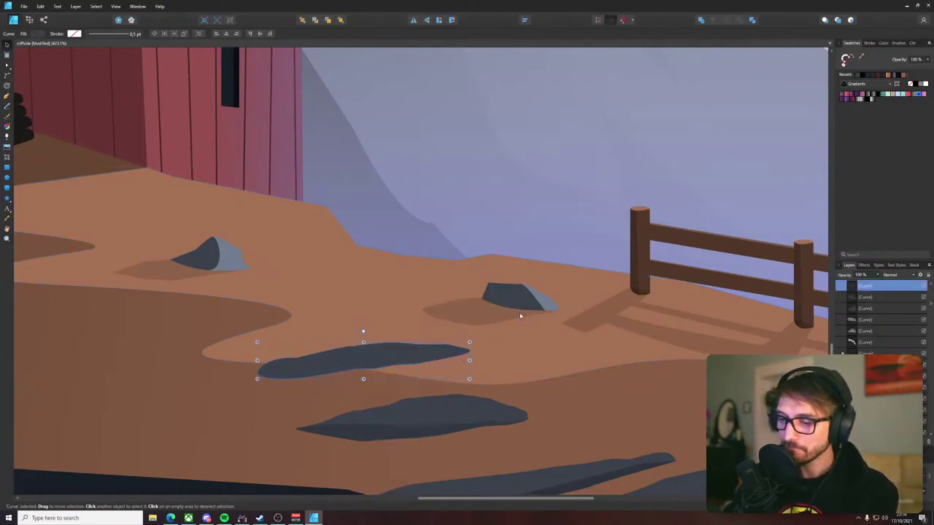
# - Fill the new flat rock with the light blue-grey sampled from the lit side of the small rock near the fence
pyautogui.press('i')
pyautogui.click(542, 301)
pyautogui.press('v')
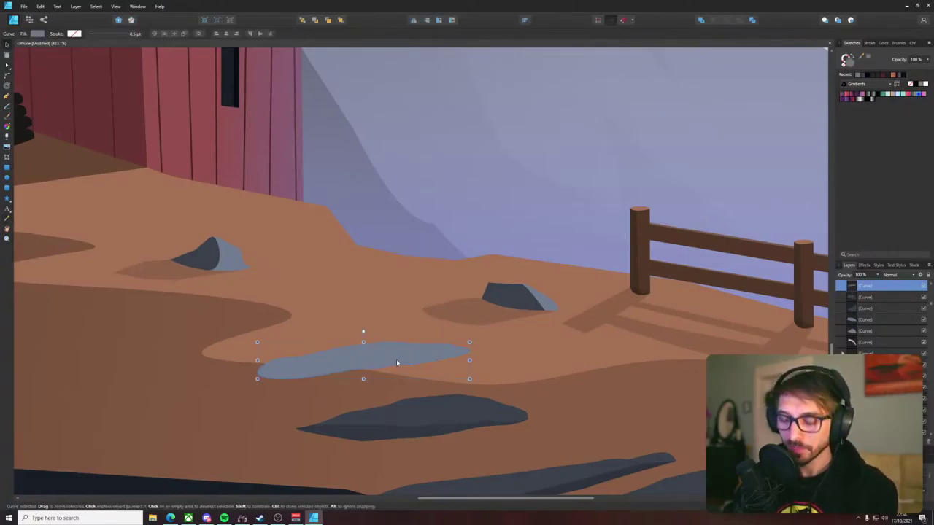
# - Trim a copy of the flat rock to its cabin-side end by deleting nodes, and fill it with the dark rock colour
pyautogui.press('a')
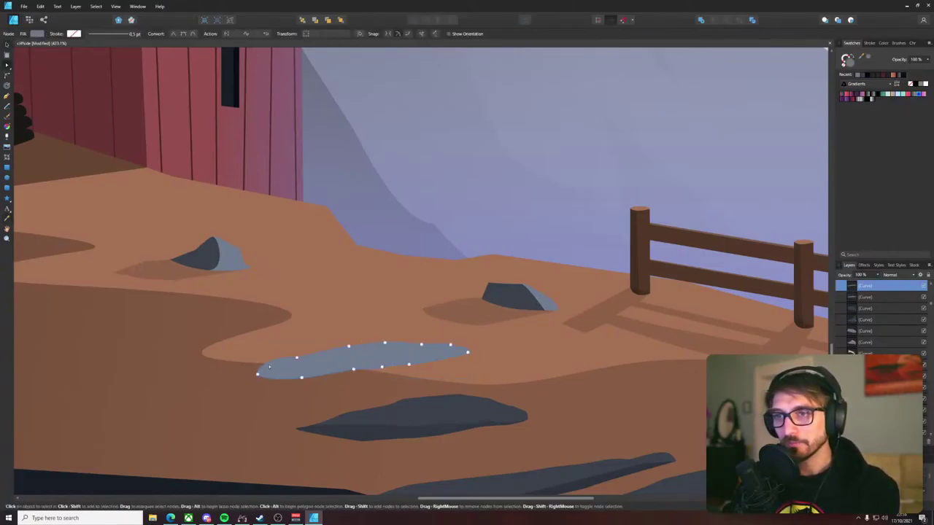
pyautogui.click(266, 364)
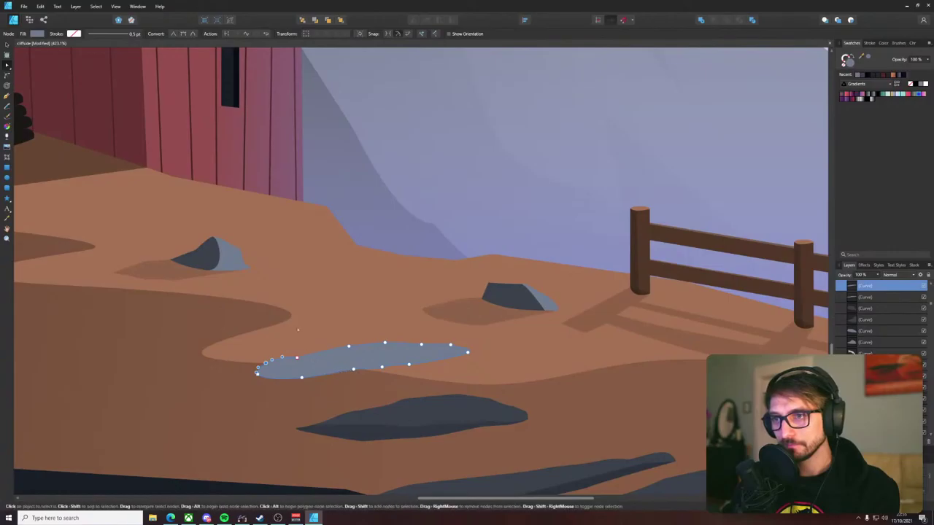
pyautogui.moveTo(299, 316); pyautogui.dragTo(473, 349)
pyautogui.press('Delete')
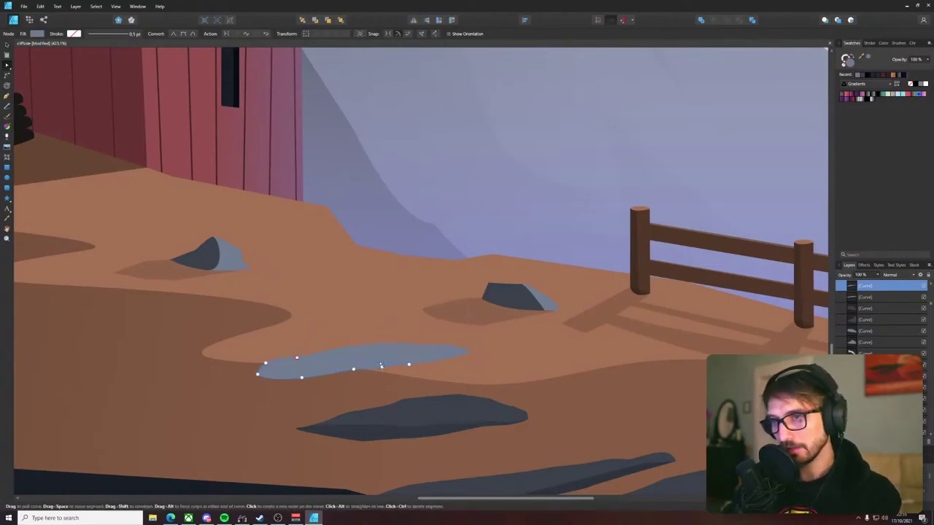
pyautogui.press('Delete')
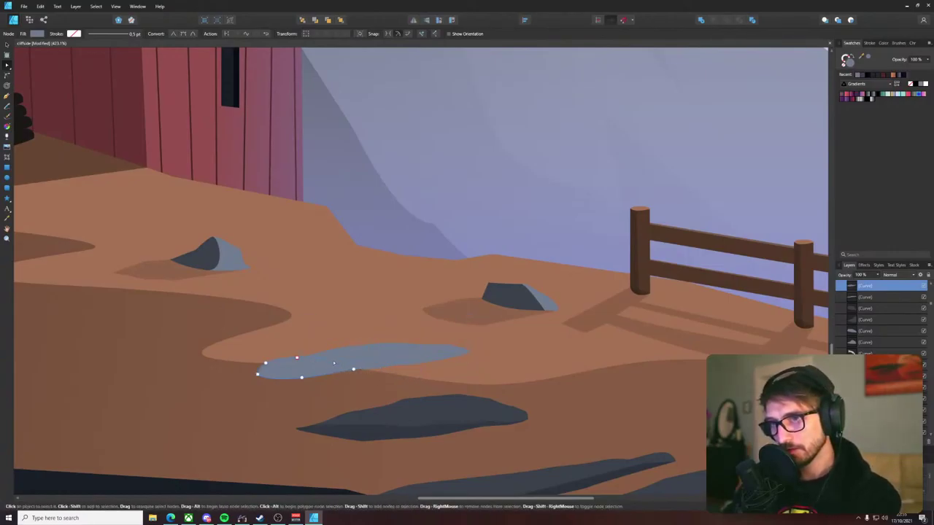
pyautogui.press('i')
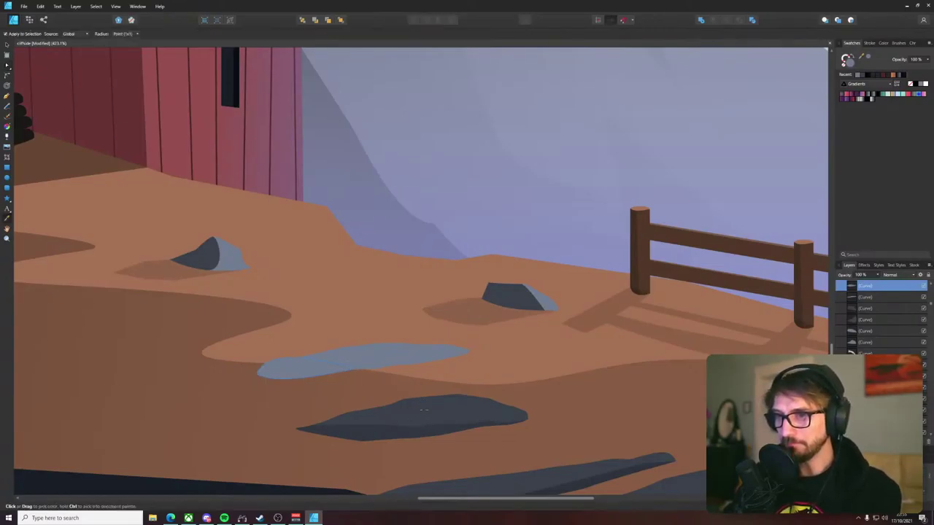
pyautogui.click(424, 413)
pyautogui.press('v')
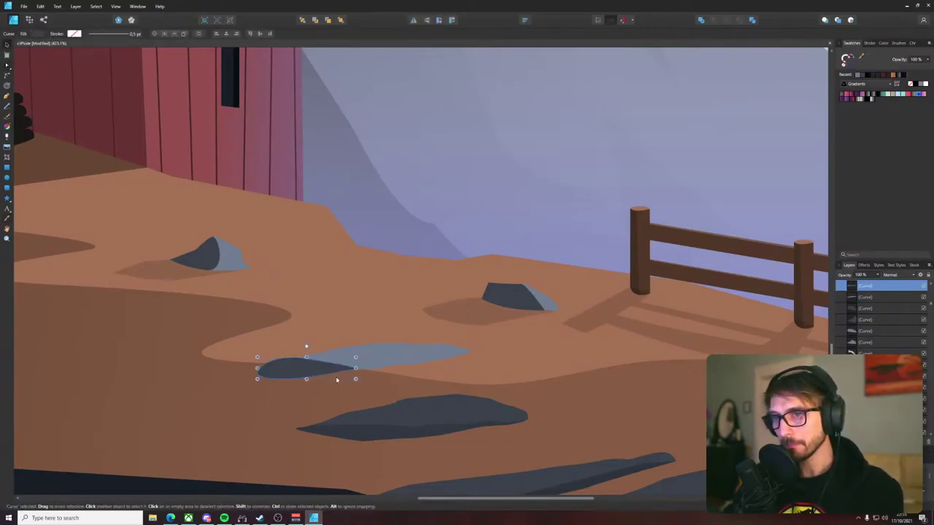
# - Draw a closed shape along the flat rock's whole lower edge with the Pen tool and fill it with the dark colour of its shaded end
pyautogui.scroll(3, 338, 387)
pyautogui.press('p')
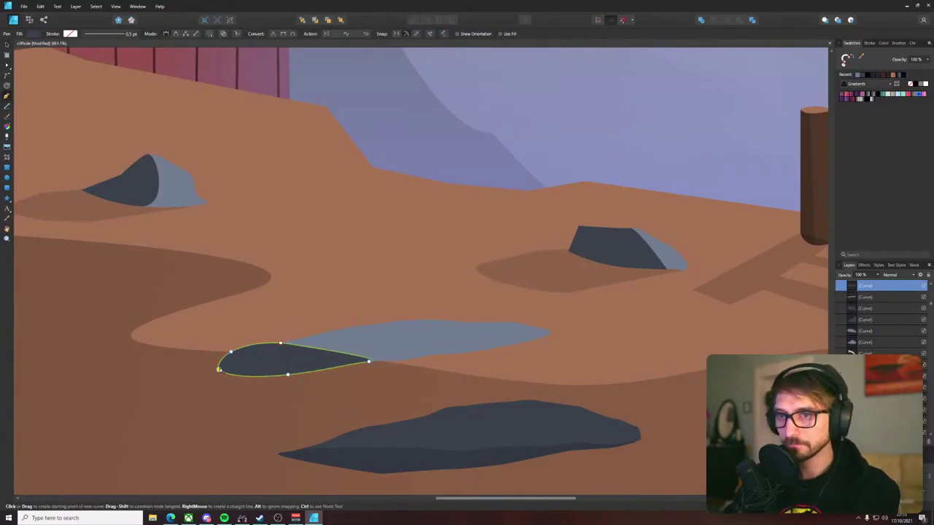
pyautogui.click(218, 368)
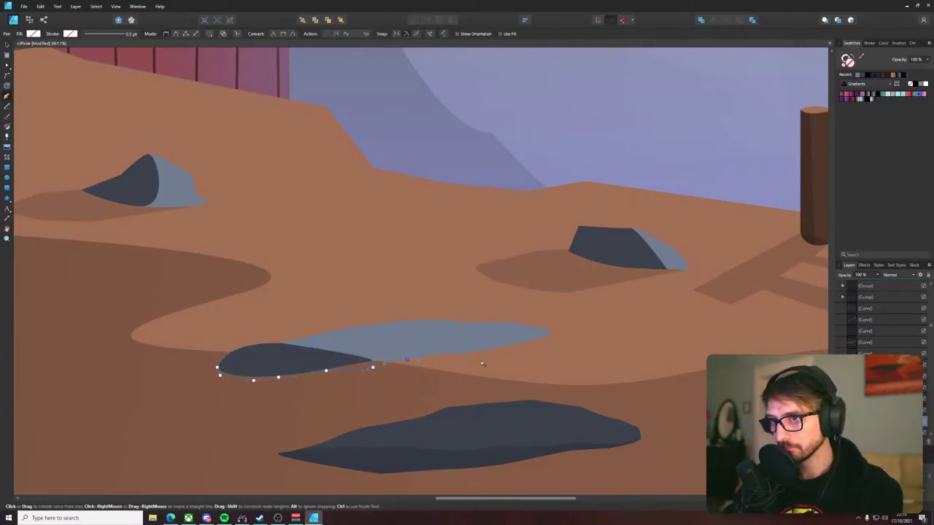
pyautogui.click(482, 359)
pyautogui.click(529, 351)
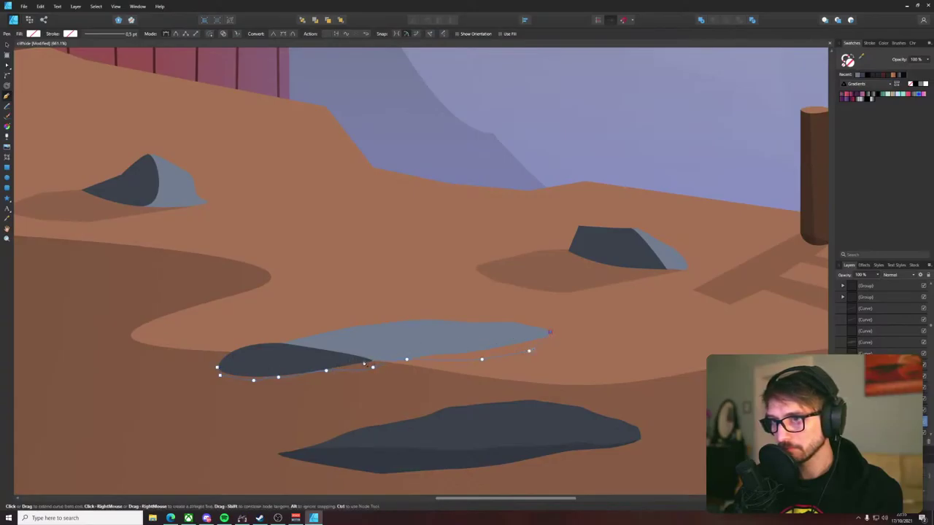
pyautogui.click(549, 332)
pyautogui.click(219, 369)
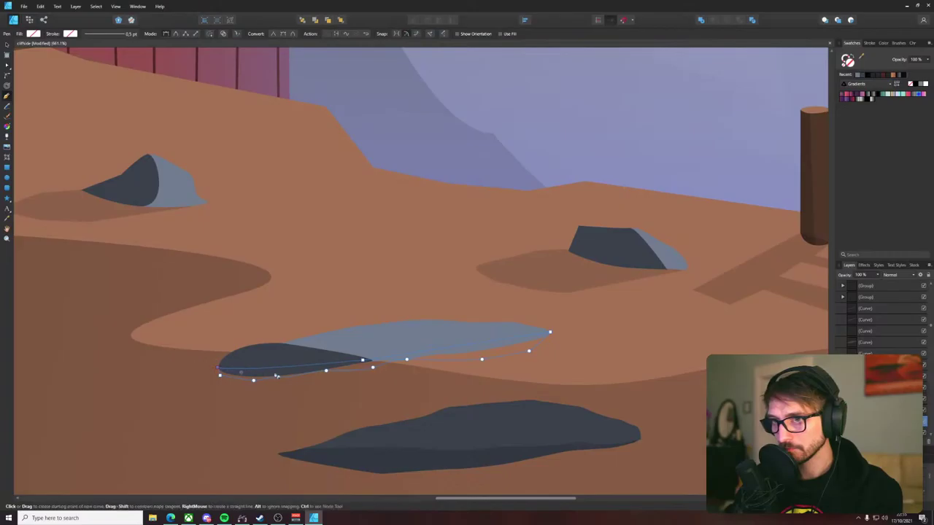
pyautogui.press('i')
pyautogui.click(275, 361)
pyautogui.press('v')
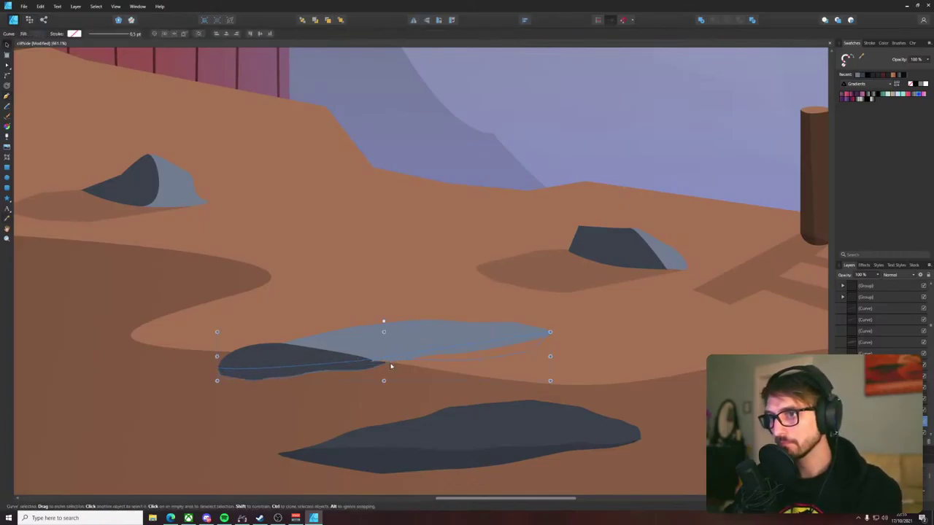
# - Adjust the nodes of the dark strip along the flat rock's lower edge to fit the rock's underside
pyautogui.moveTo(389, 366); pyautogui.dragTo(395, 356)
pyautogui.hotkey('ctrl', 'z')
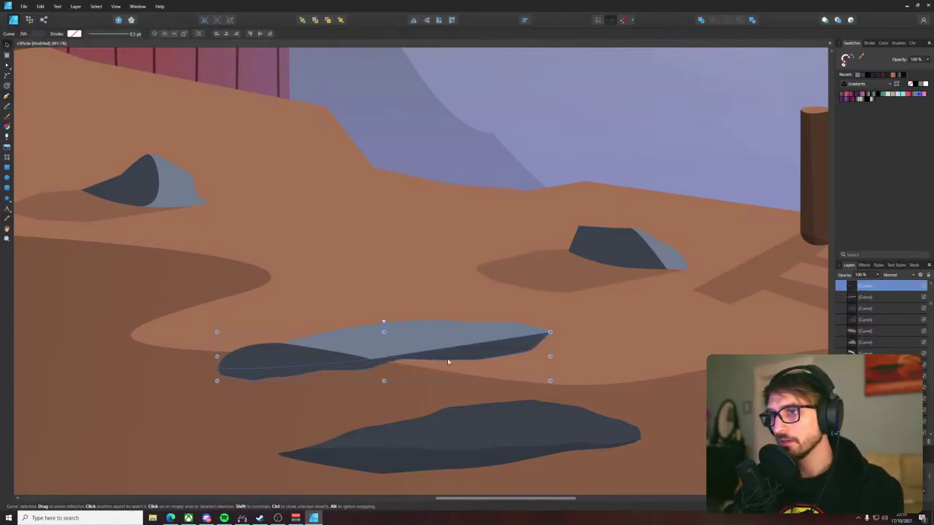
pyautogui.press('a')
pyautogui.moveTo(482, 359); pyautogui.dragTo(533, 342)
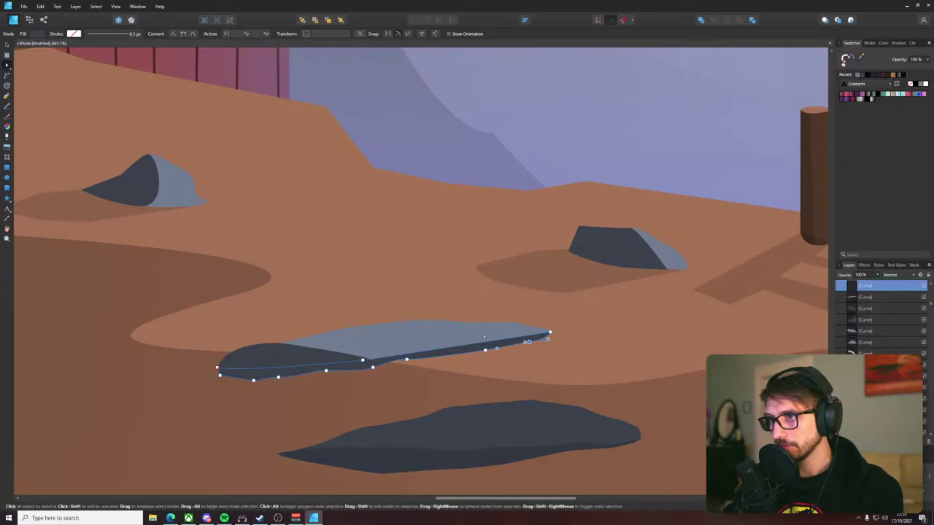
pyautogui.scroll(6, 402, 343)
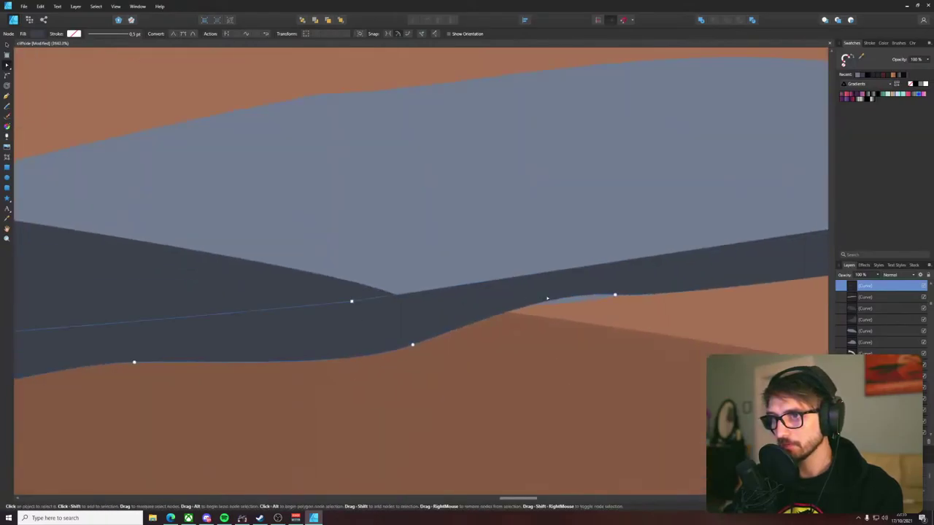
pyautogui.moveTo(619, 296); pyautogui.dragTo(601, 312)
pyautogui.hotkey('ctrl', 'z')
pyautogui.scroll(-10, 601, 313)
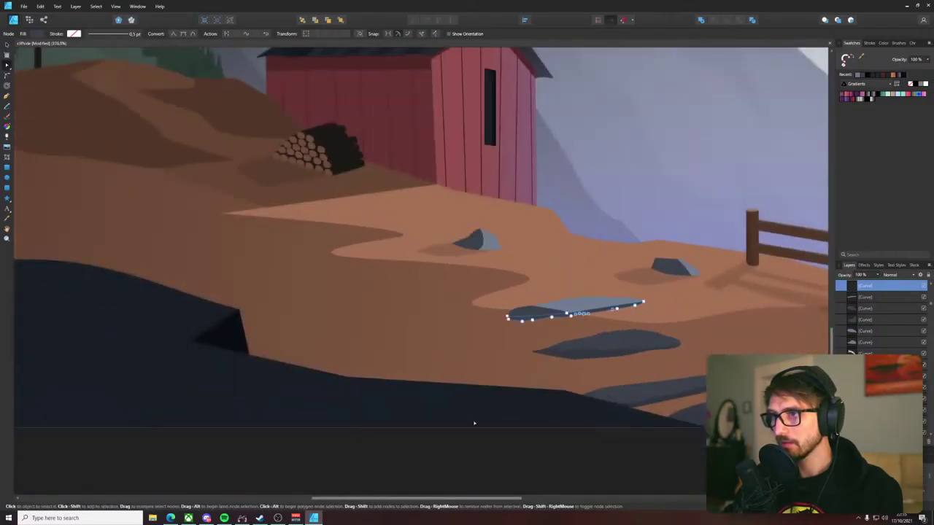
# - Select the flat rock's dark lower-edge strip and add a node on its underside just past the shaded end
pyautogui.click(476, 423)
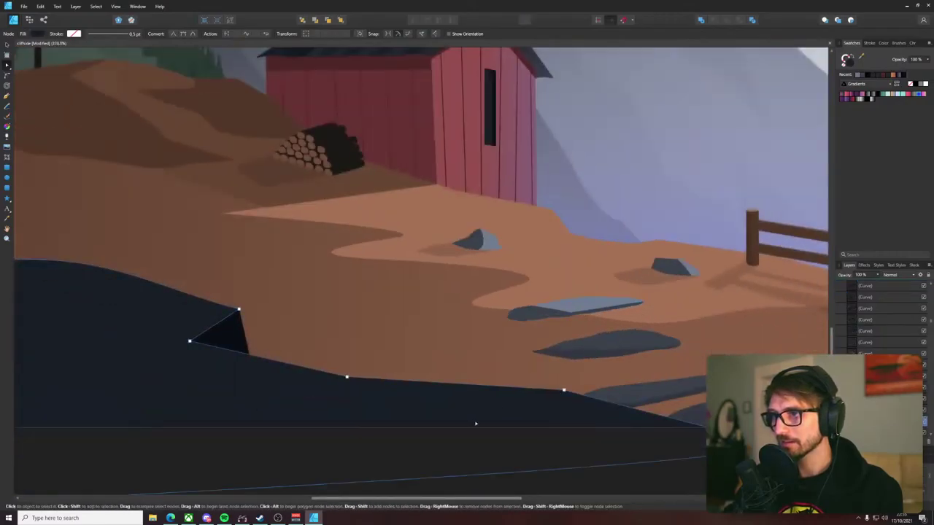
pyautogui.click(557, 316)
pyautogui.click(599, 313)
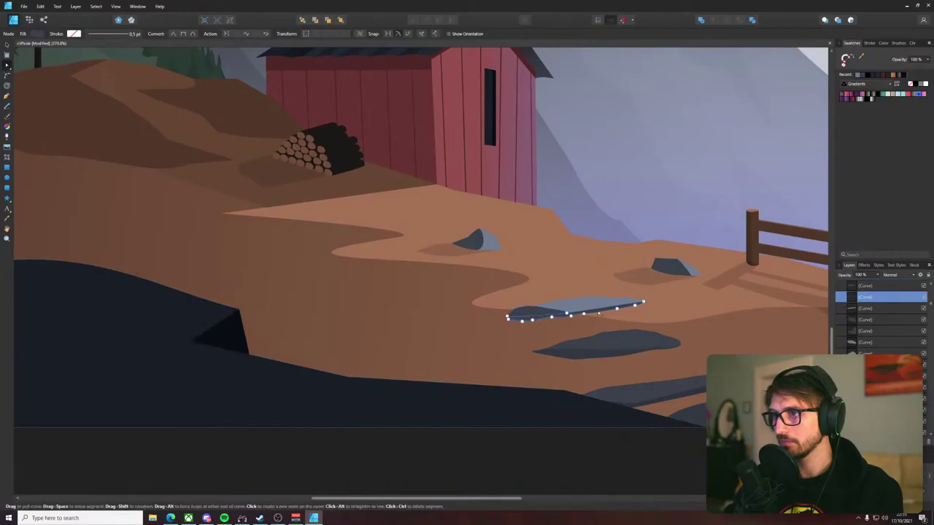
pyautogui.scroll(3, 599, 313)
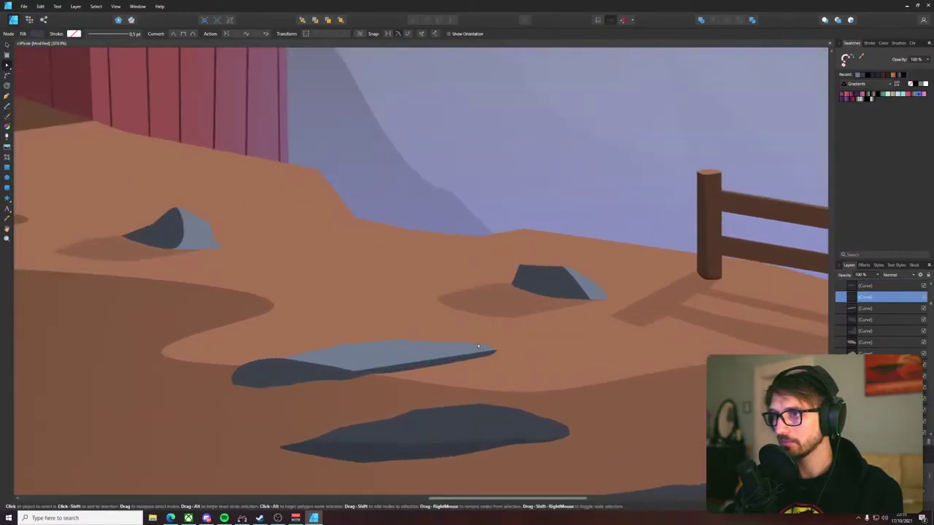
pyautogui.click(478, 346)
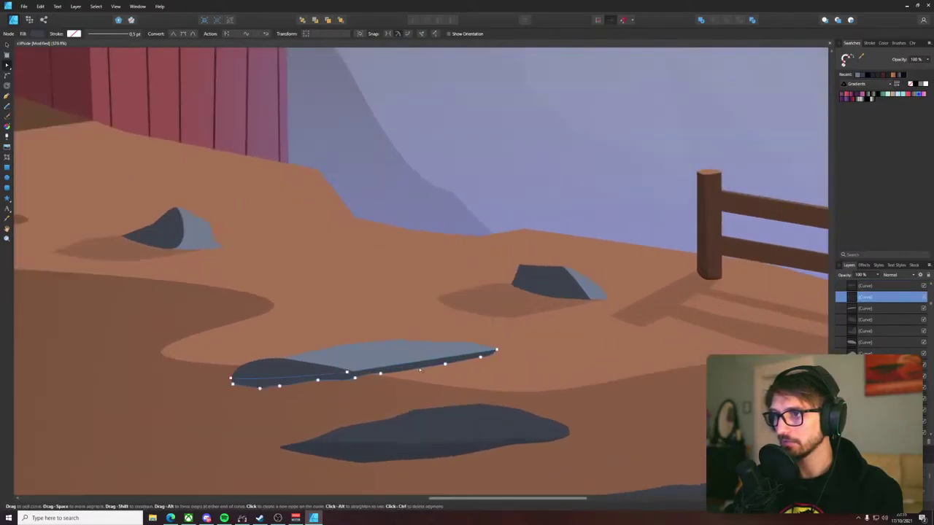
pyautogui.scroll(3, 372, 376)
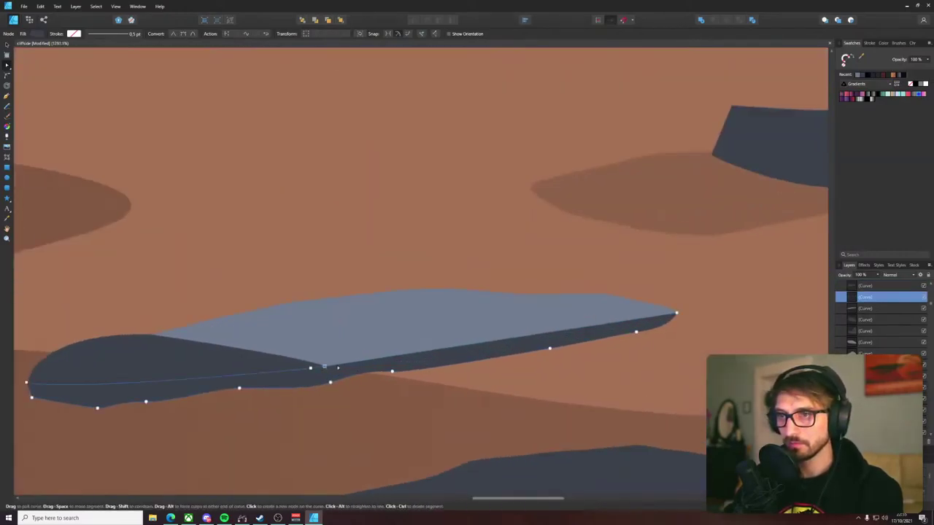
pyautogui.click(366, 374)
# - Try to trim the dark lower-edge strip to its cabin-side part by deleting its fence-side nodes
pyautogui.moveTo(427, 240); pyautogui.dragTo(670, 380)
pyautogui.press('Delete')
pyautogui.click(392, 371)
pyautogui.press('Delete')
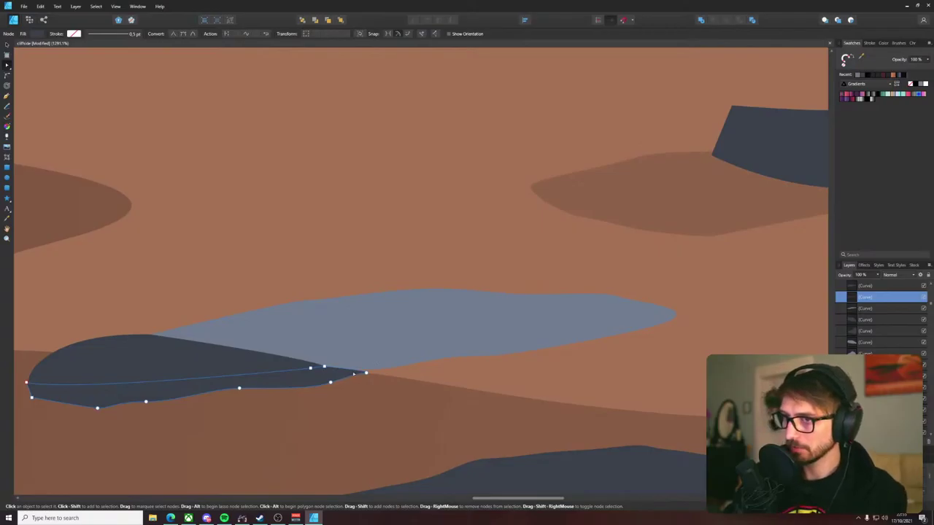
pyautogui.hotkey('ctrl', 'z')
pyautogui.hotkey('ctrl', 'z')
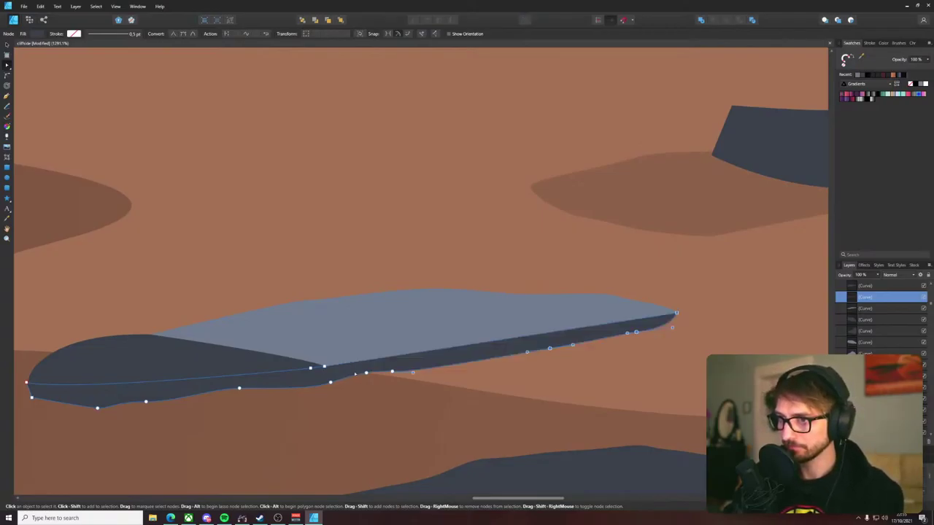
# - Trim a copy of the dark strip to its fence-side part by deleting nodes, and fit its remaining end to the shaded face's corner
pyautogui.moveTo(371, 197); pyautogui.dragTo(667, 359)
pyautogui.press('v')
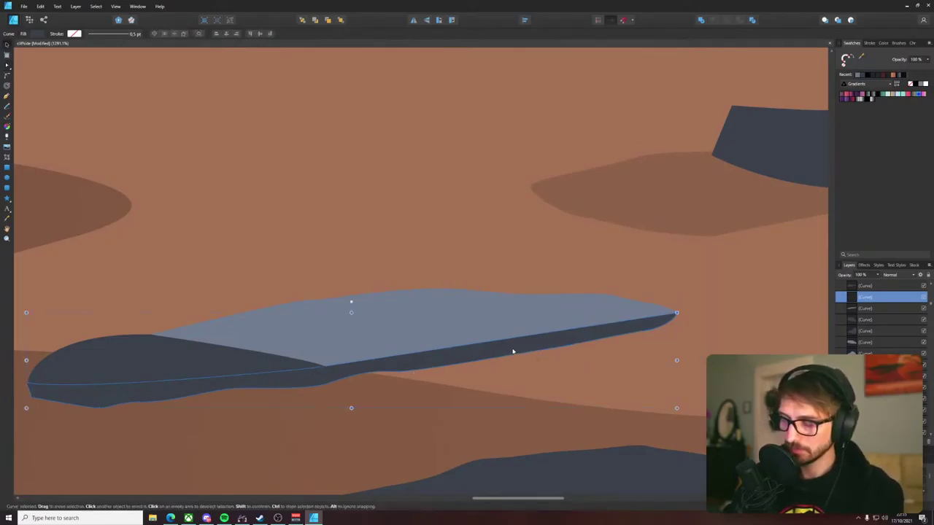
pyautogui.press('a')
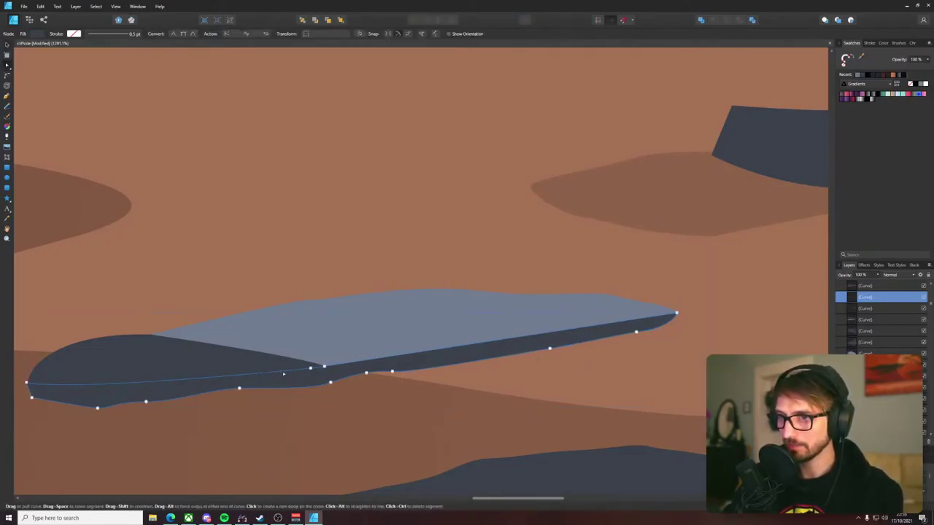
pyautogui.hscroll(-3, 153, 313)
pyautogui.moveTo(92, 312); pyautogui.dragTo(448, 427)
pyautogui.press('Delete')
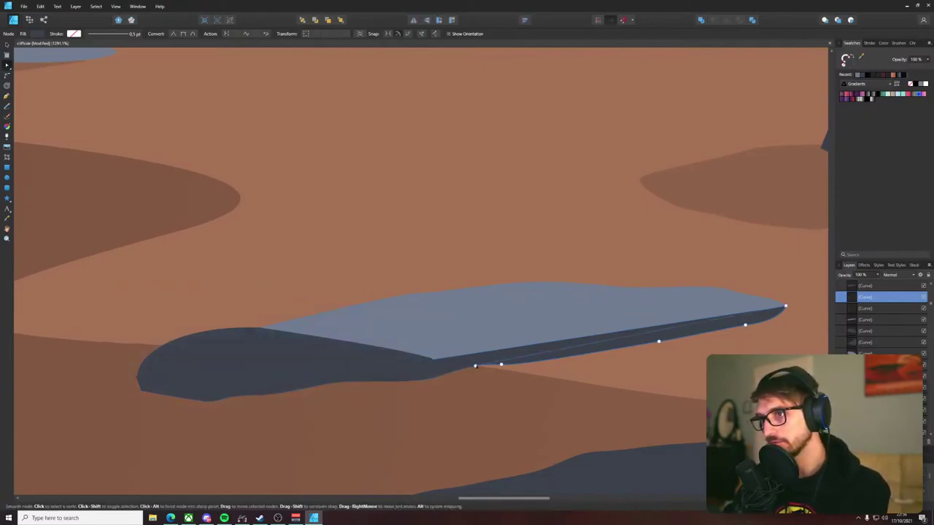
pyautogui.moveTo(475, 367); pyautogui.dragTo(436, 359)
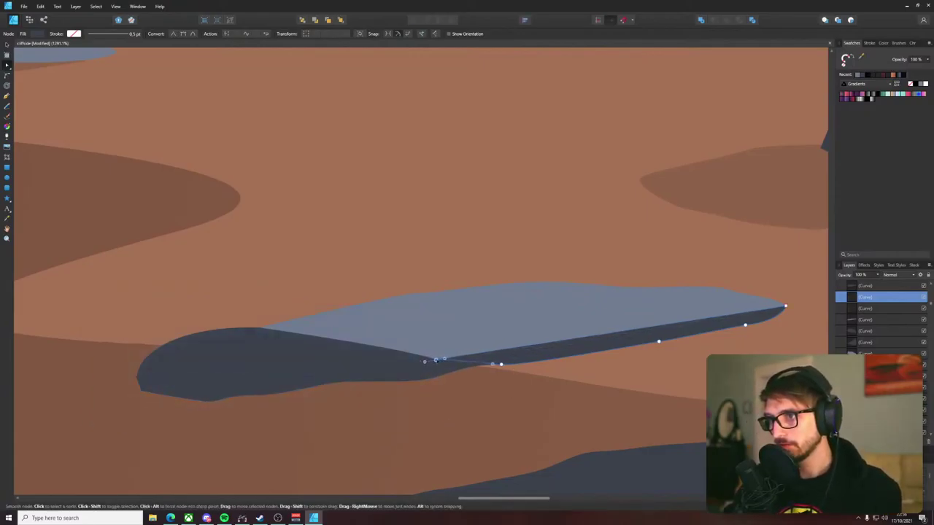
pyautogui.moveTo(501, 364); pyautogui.dragTo(487, 366)
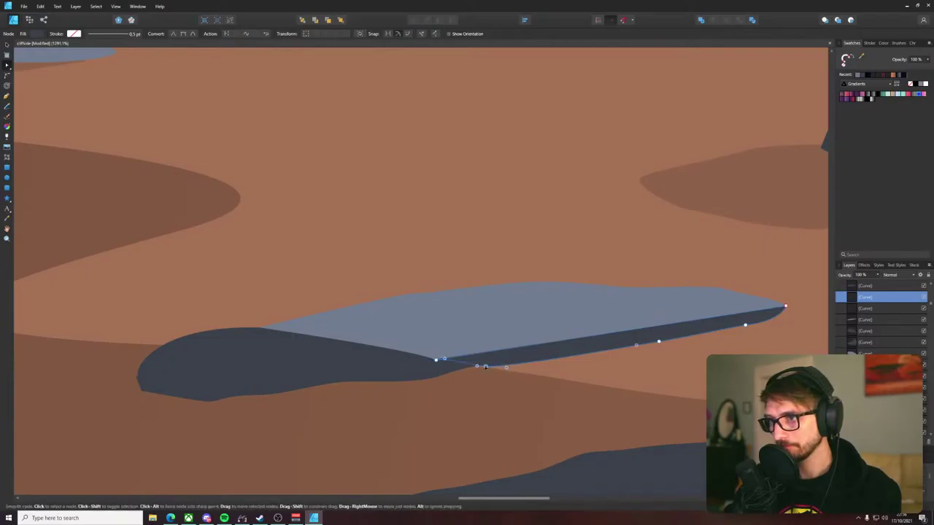
# - Fill the trimmed strip with the blue-grey sampled from the fence rock's lit side, darkened to #525C73
pyautogui.scroll(-3, 485, 367)
pyautogui.press('i')
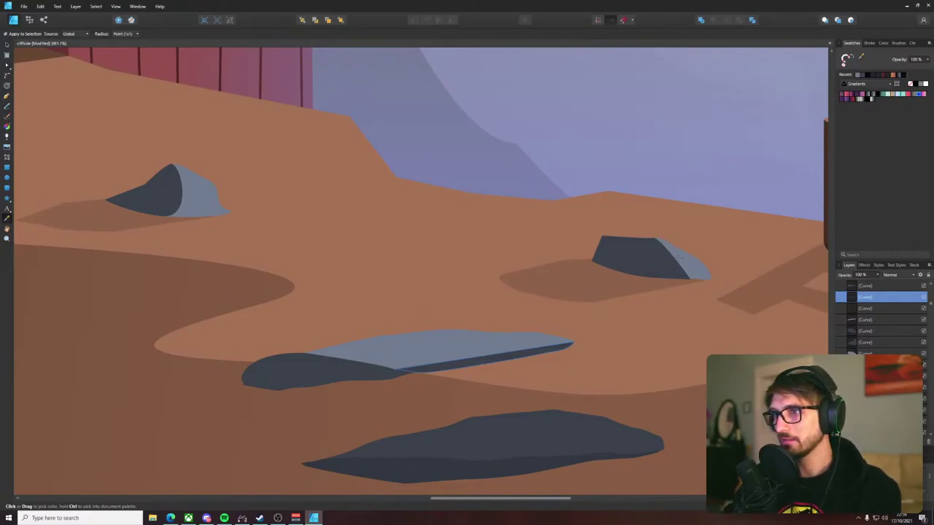
pyautogui.click(680, 256)
pyautogui.press('v')
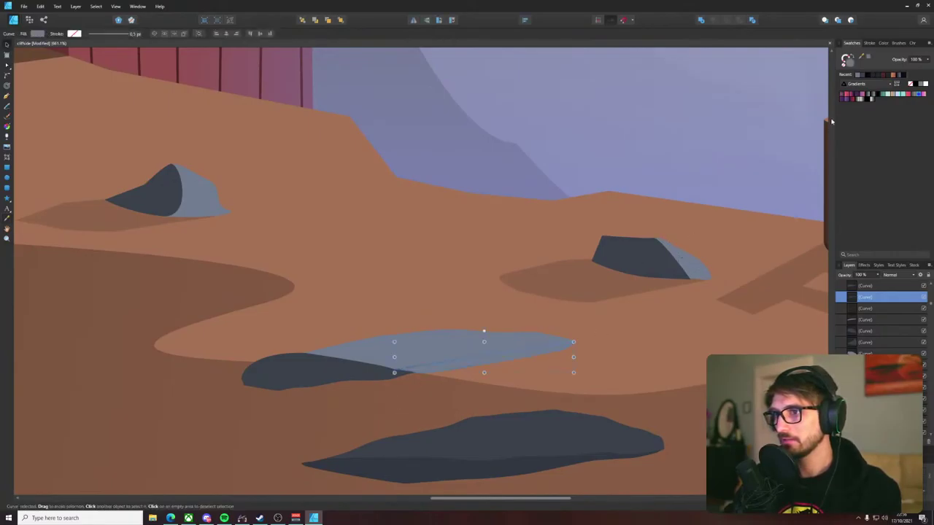
pyautogui.doubleClick(850, 64)
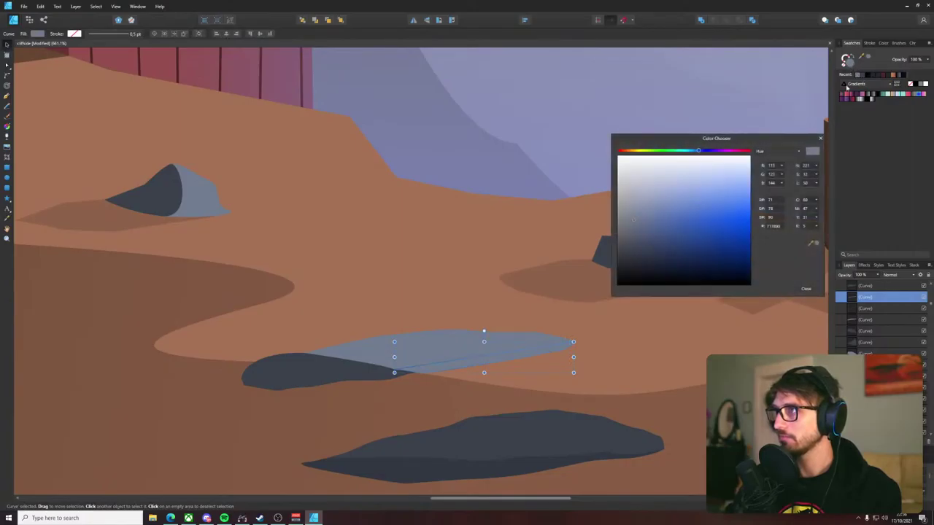
pyautogui.moveTo(641, 226)
pyautogui.mouseDown()
pyautogui.moveTo(629, 229)
pyautogui.moveTo(639, 238)
pyautogui.mouseUp()
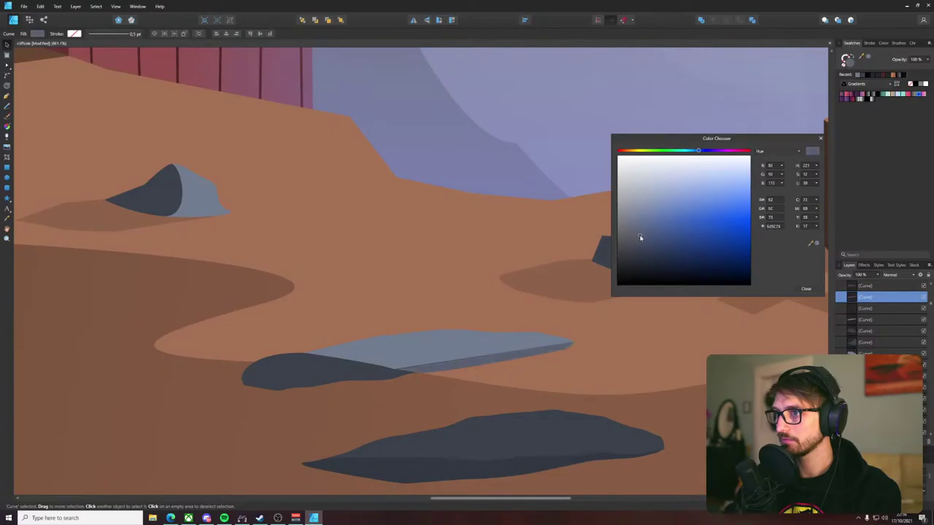
pyautogui.click(804, 289)
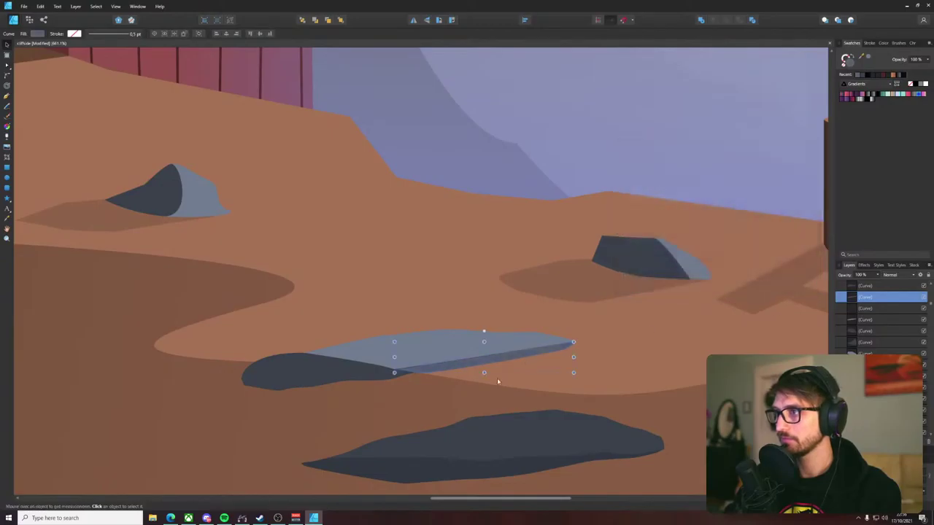
# - Move the blue-grey strip's end node to where the flat rock's shaded and lit faces meet, and deselect everything
pyautogui.scroll(5, 489, 383)
pyautogui.press('a')
pyautogui.moveTo(239, 315); pyautogui.dragTo(233, 313)
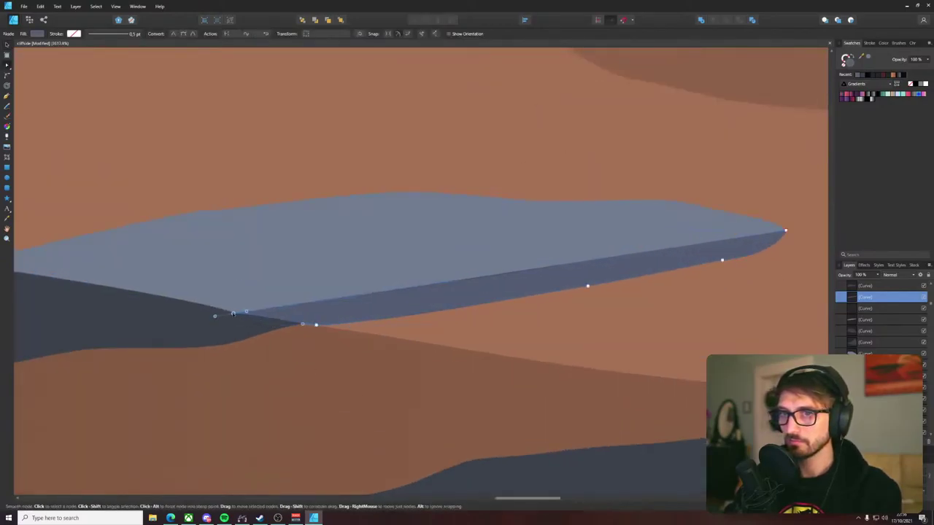
pyautogui.click(737, 262)
pyautogui.scroll(-12, 737, 261)
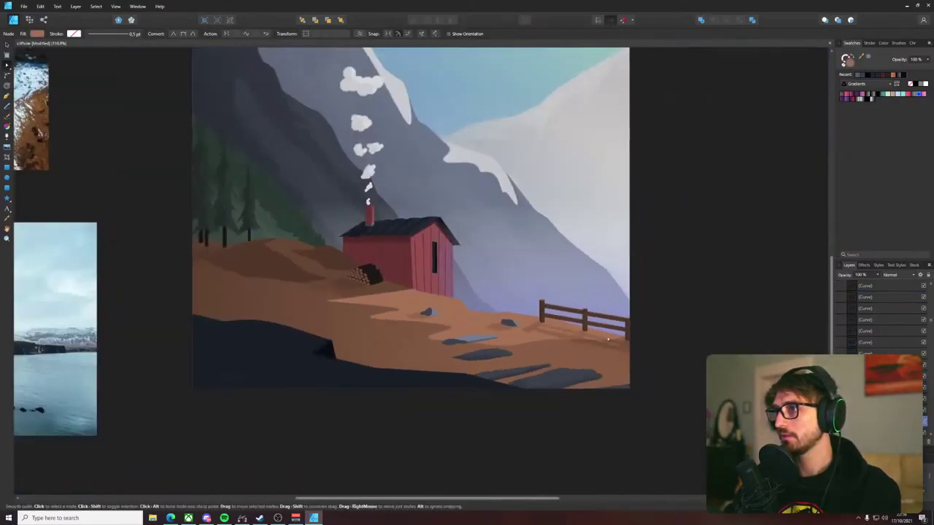
pyautogui.click(667, 319)
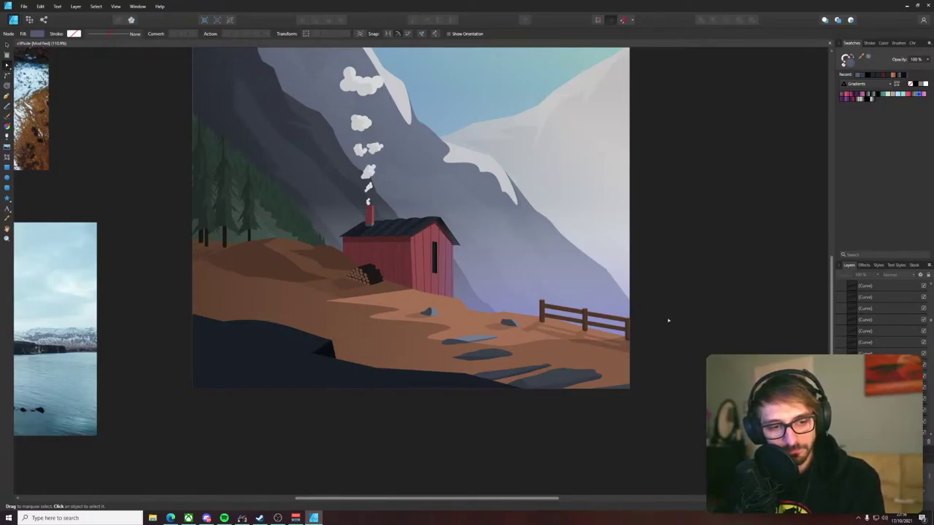
# - Close the tiny gap at the flat rock's corner by placing the blue-grey strip's end node exactly on the shaded face's edge
pyautogui.scroll(1, 666, 343)
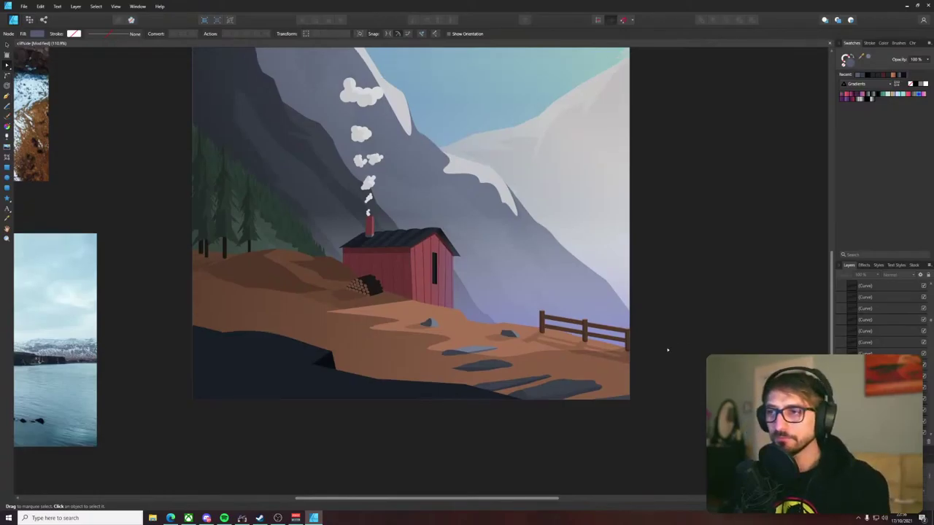
pyautogui.scroll(15, 500, 359)
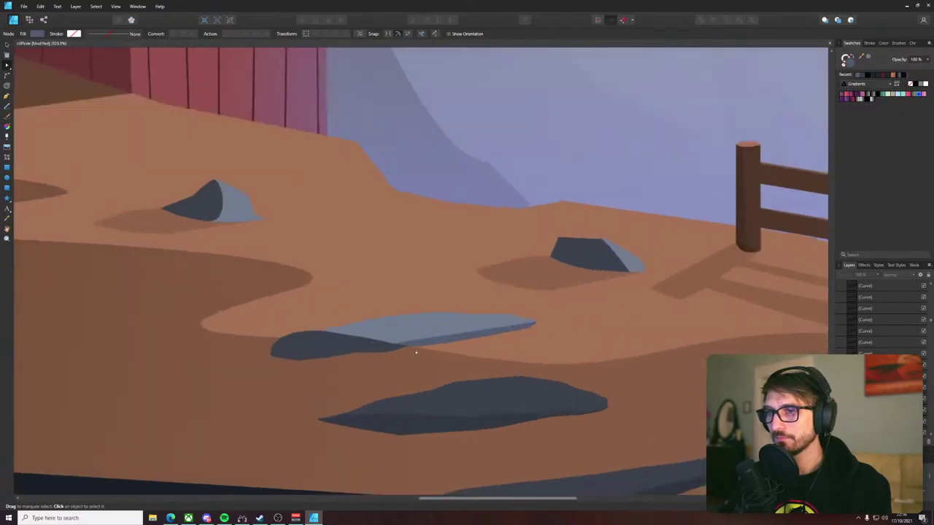
pyautogui.scroll(3, 330, 324)
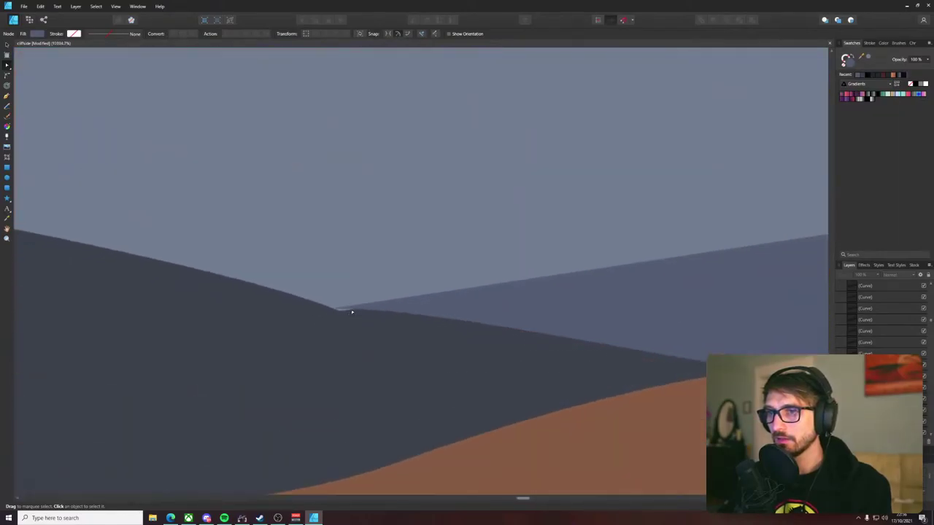
pyautogui.click(351, 313)
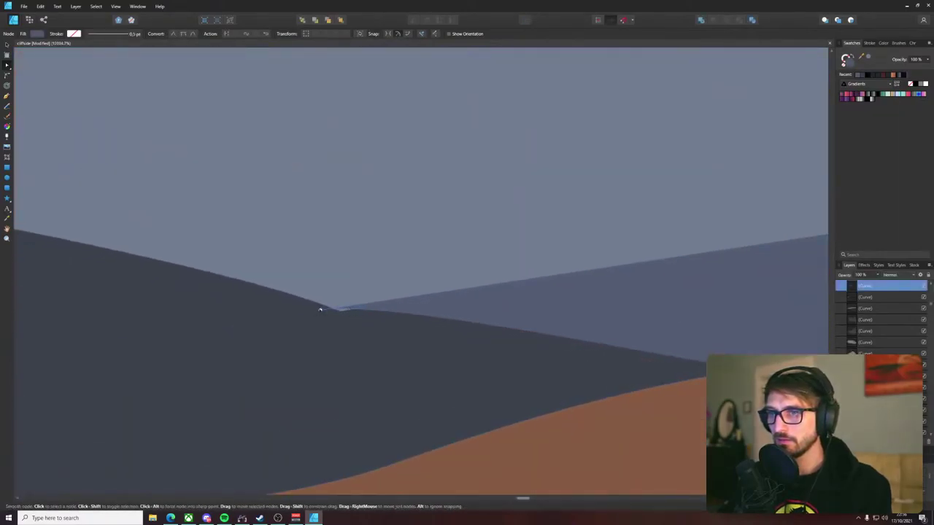
pyautogui.click(319, 310)
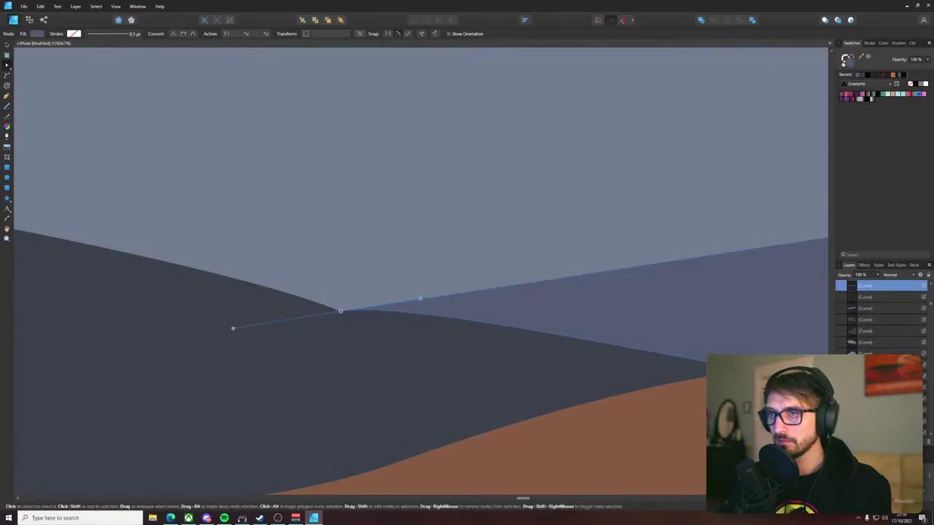
pyautogui.moveTo(814, 383); pyautogui.dragTo(696, 369)
pyautogui.hotkey('ctrl', 'z')
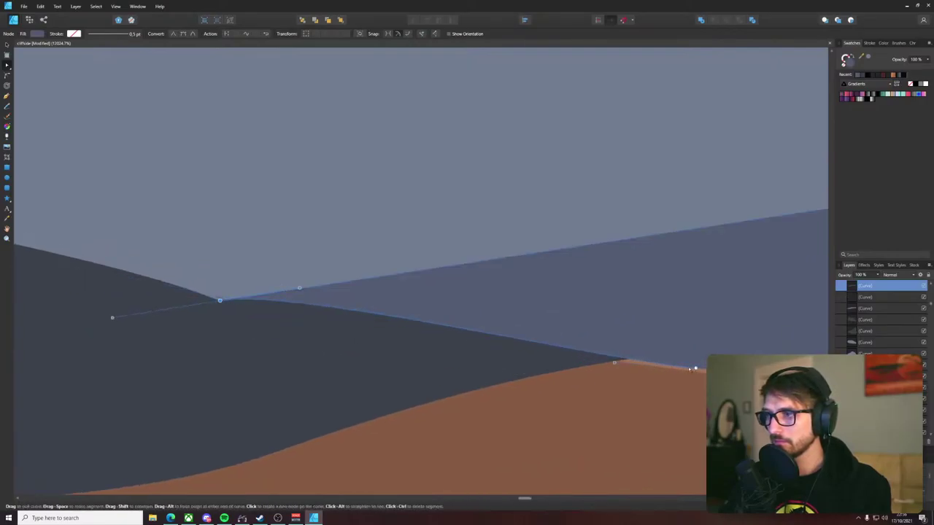
# - Convert the blue-grey strip's corner node to sharp and move its lower node onto the shaded end's tip at the ground
pyautogui.click(173, 35)
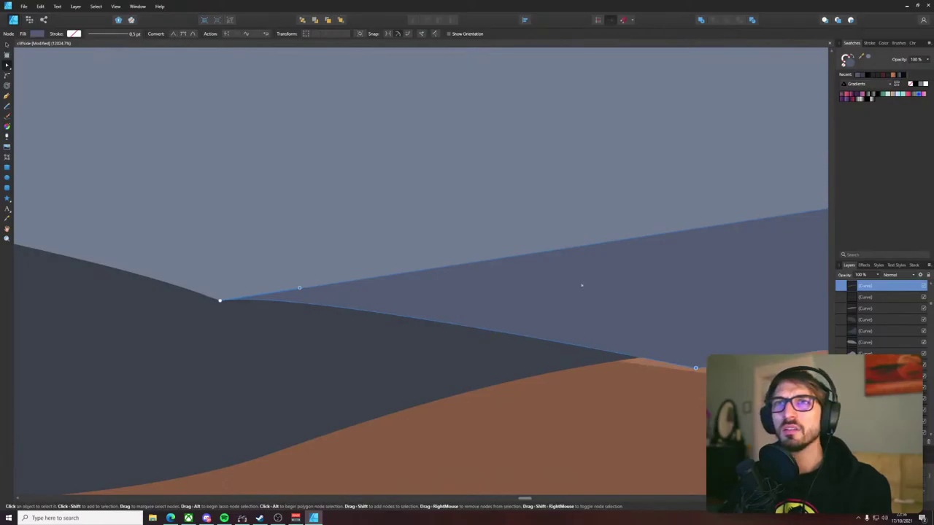
pyautogui.moveTo(695, 368); pyautogui.dragTo(616, 361)
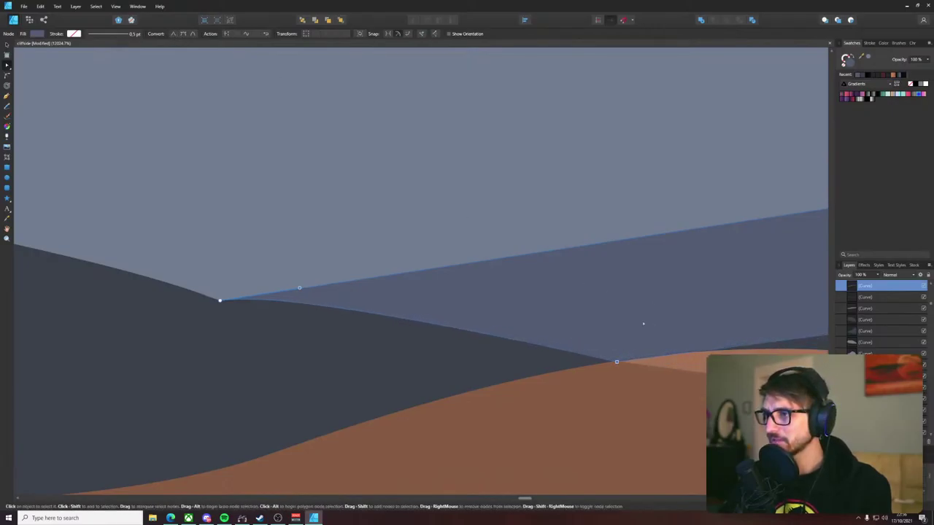
pyautogui.moveTo(821, 346); pyautogui.dragTo(452, 337)
pyautogui.scroll(1, 452, 336)
pyautogui.scroll(-3, 493, 343)
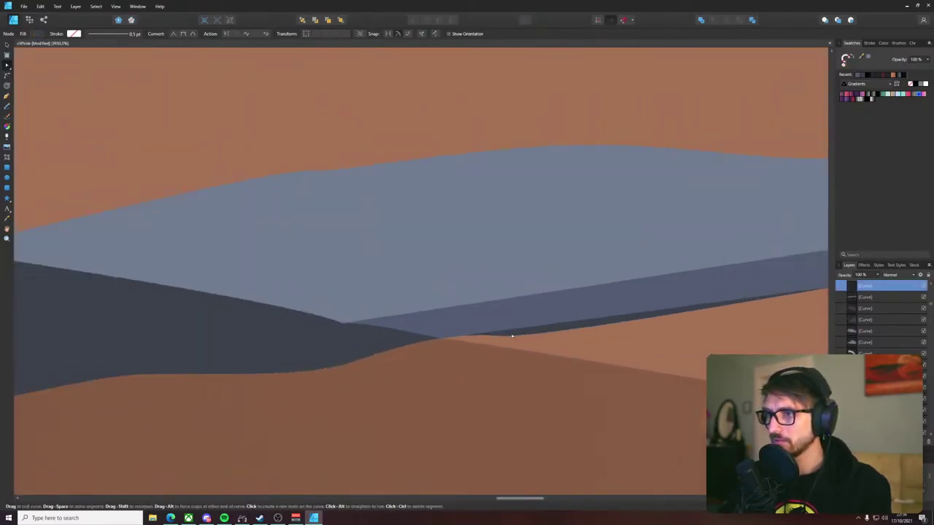
pyautogui.scroll(-4, 454, 336)
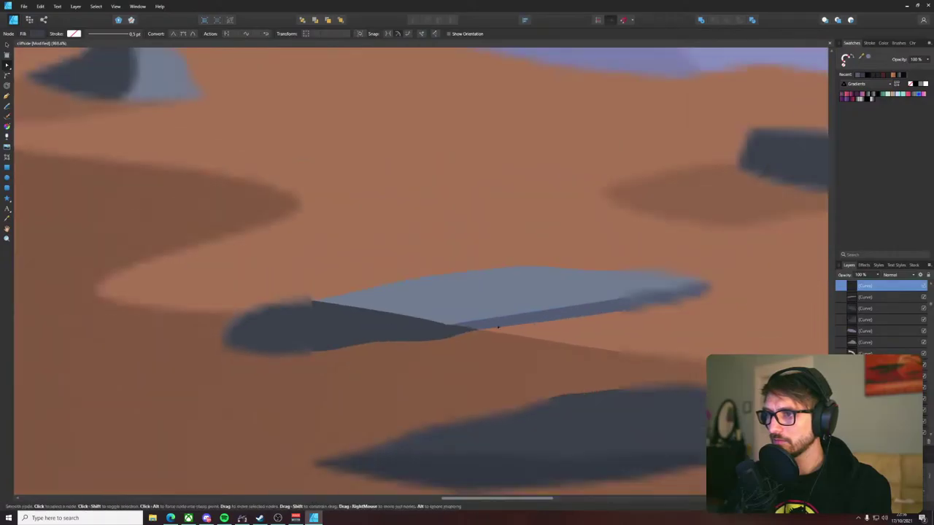
# - Switch to Spotify
pyautogui.click(637, 250)
pyautogui.click(224, 518)
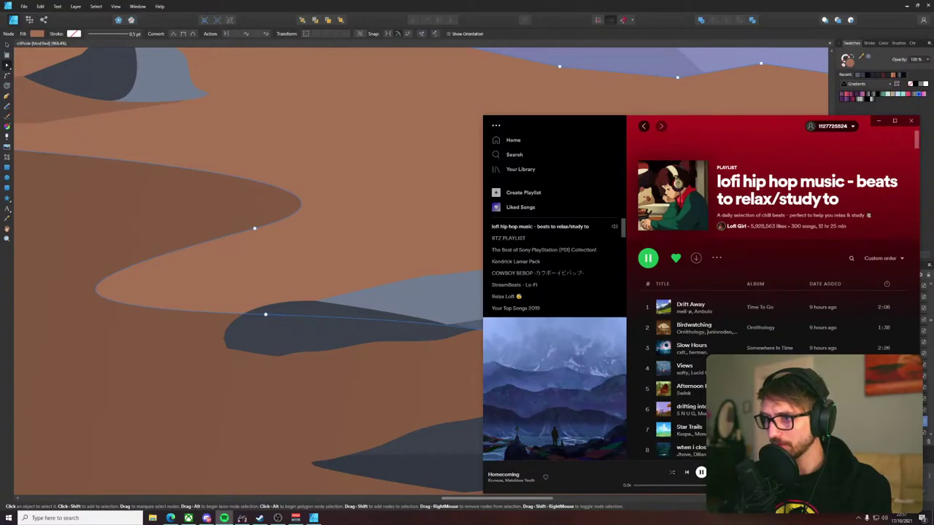
# - Skip ahead through the lofi hip hop playlist to the track Healing River and restart it from the beginning
pyautogui.click(663, 485)
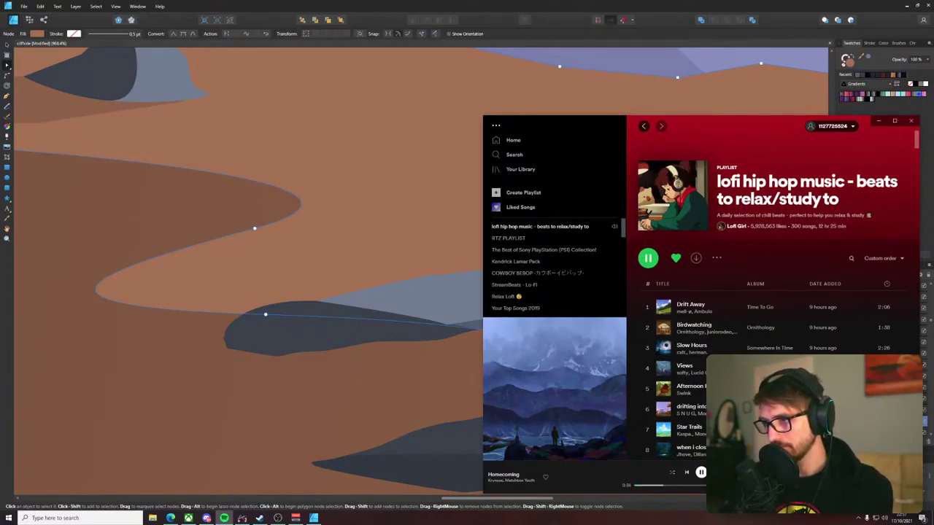
pyautogui.hotkey('ctrl', 'Right')
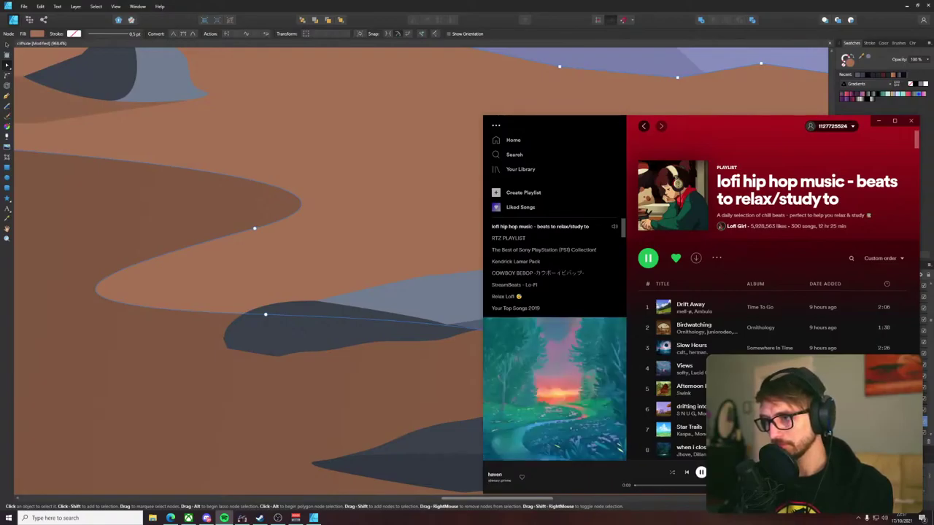
pyautogui.press('XF86AudioNext')
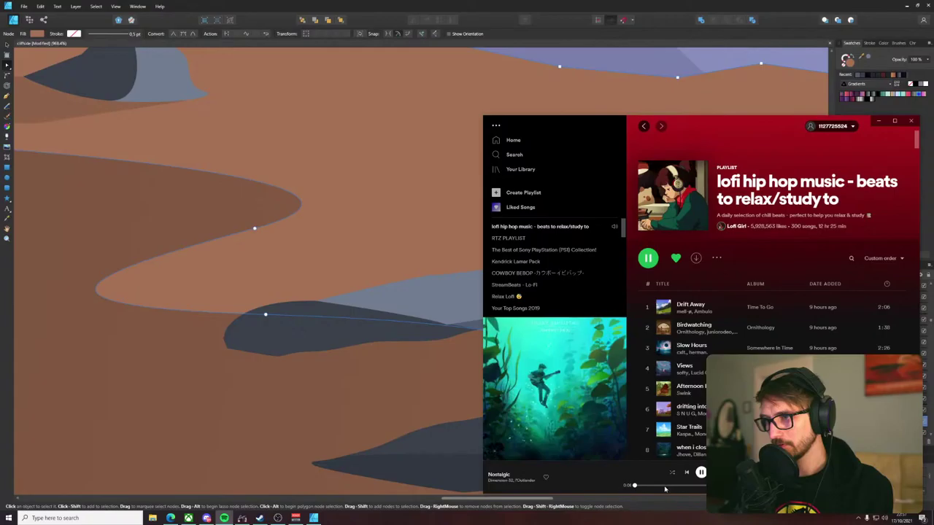
pyautogui.press('XF86AudioNext')
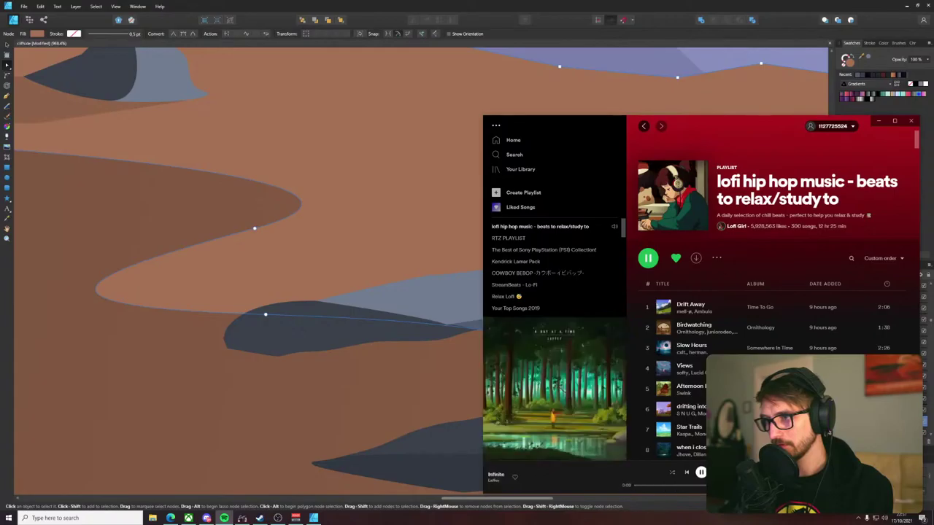
pyautogui.press('XF86AudioNext')
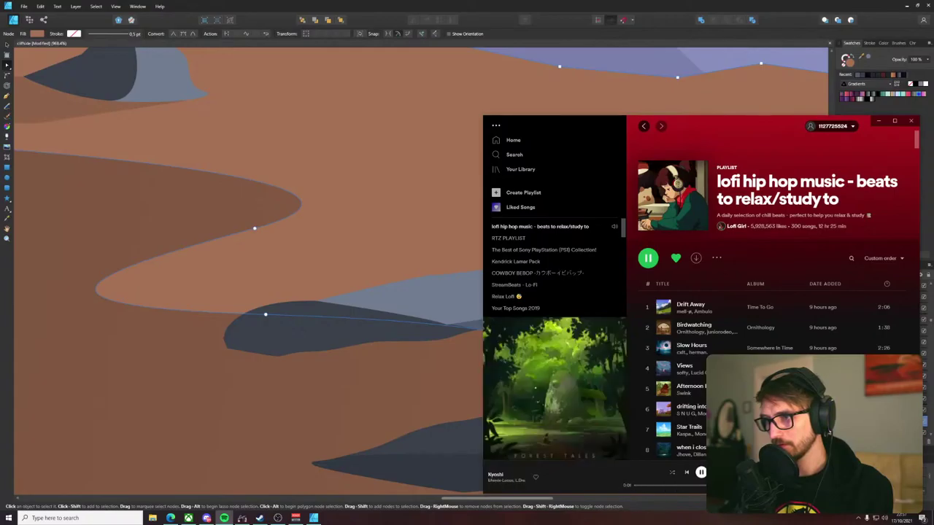
pyautogui.press('XF86AudioNext')
pyautogui.press('XF86AudioNext')
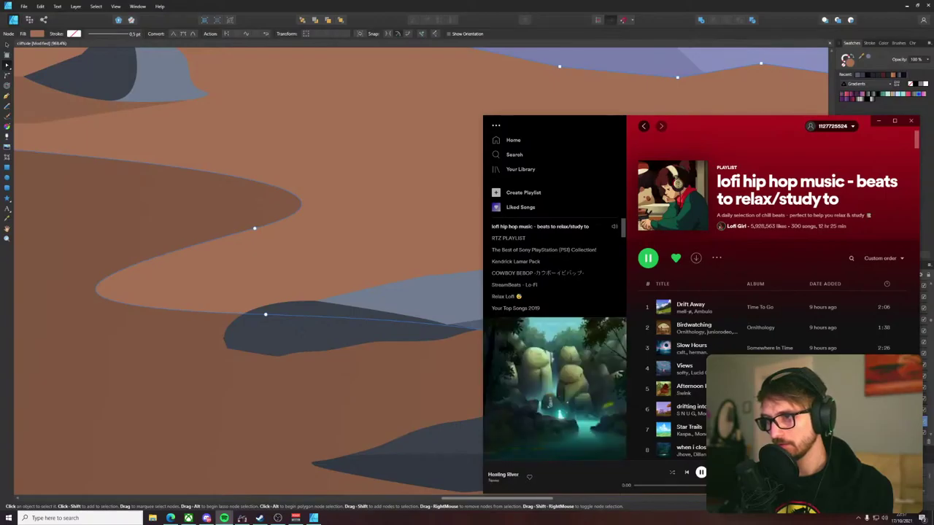
pyautogui.click(665, 485)
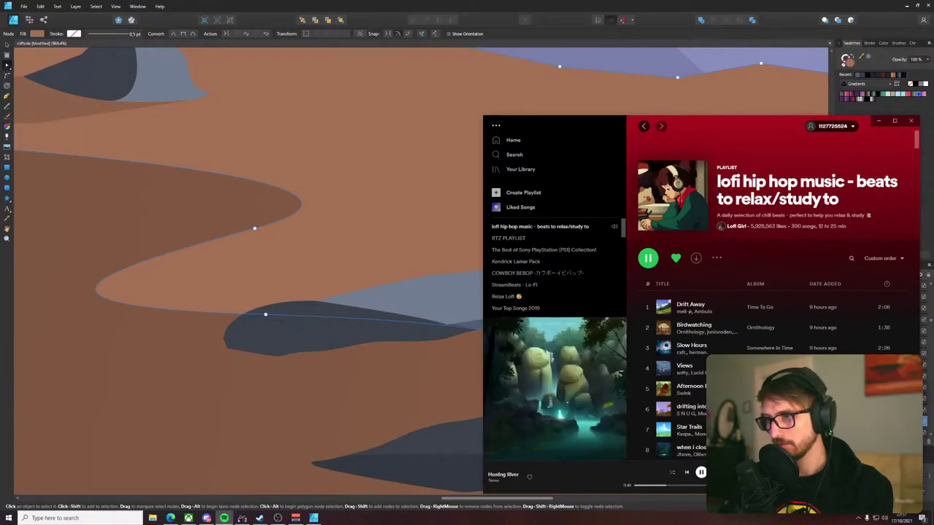
pyautogui.click(635, 485)
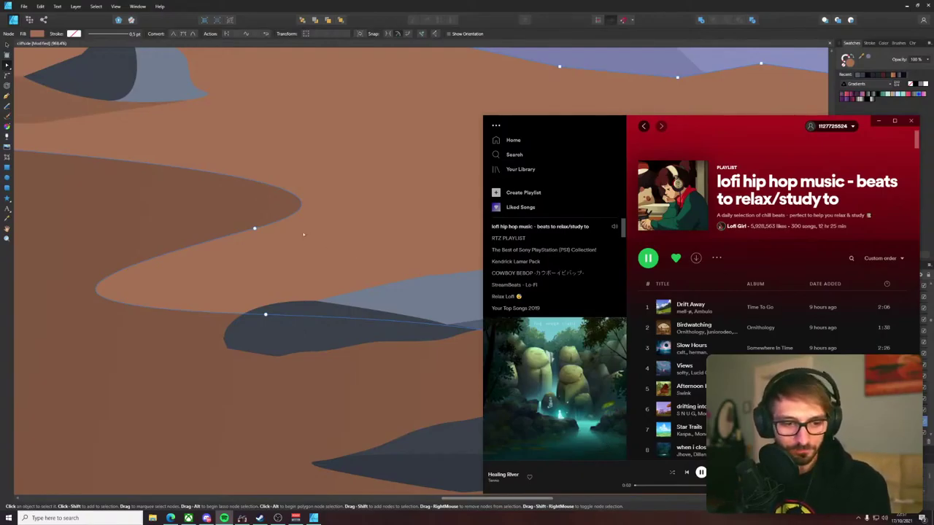
# - Switch back to Affinity Designer and convert the blue-grey strip's upper node, where the flat rock's faces meet, to sharp
pyautogui.click(275, 4)
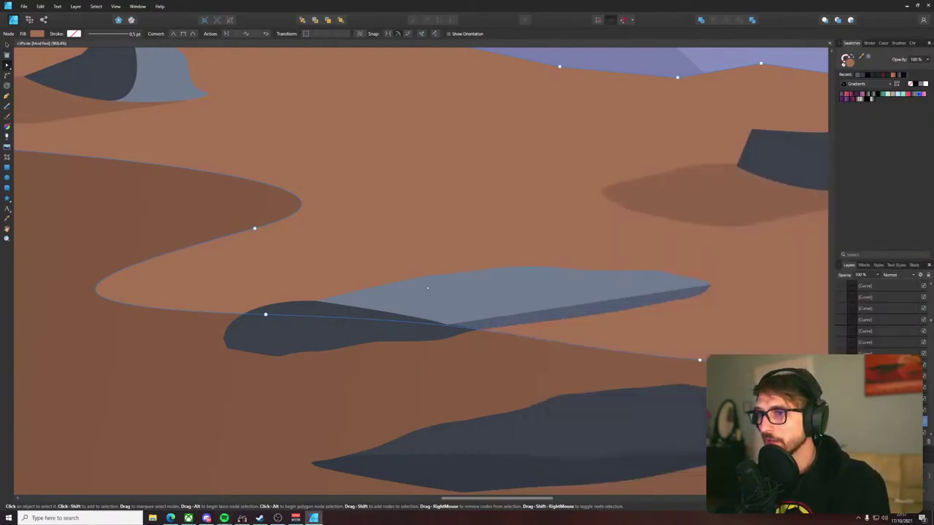
pyautogui.scroll(3, 342, 314)
pyautogui.click(257, 269)
pyautogui.click(346, 254)
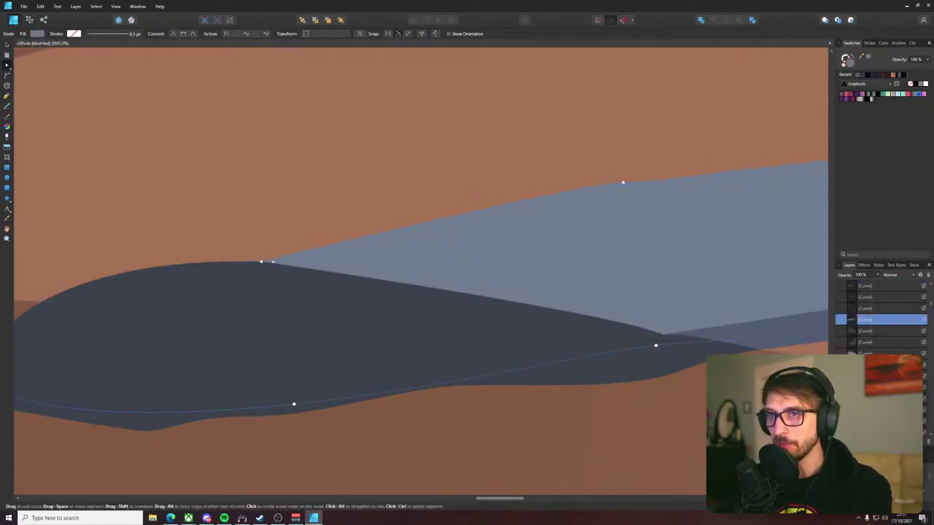
pyautogui.moveTo(640, 291); pyautogui.dragTo(442, 299)
pyautogui.scroll(2, 485, 350)
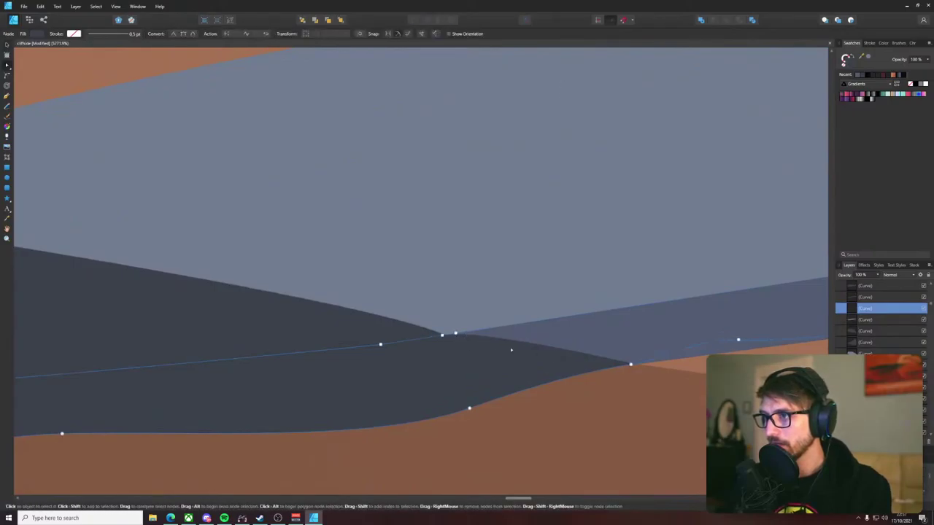
pyautogui.click(507, 349)
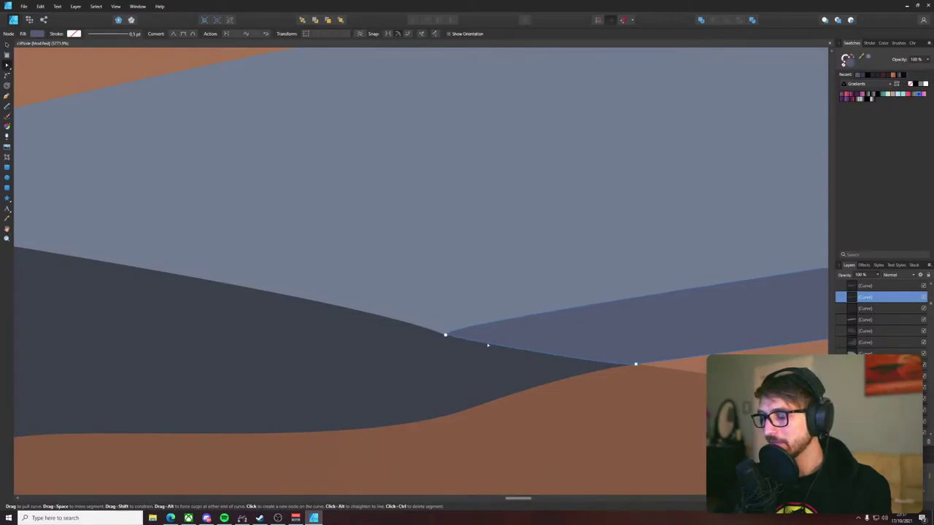
pyautogui.click(451, 336)
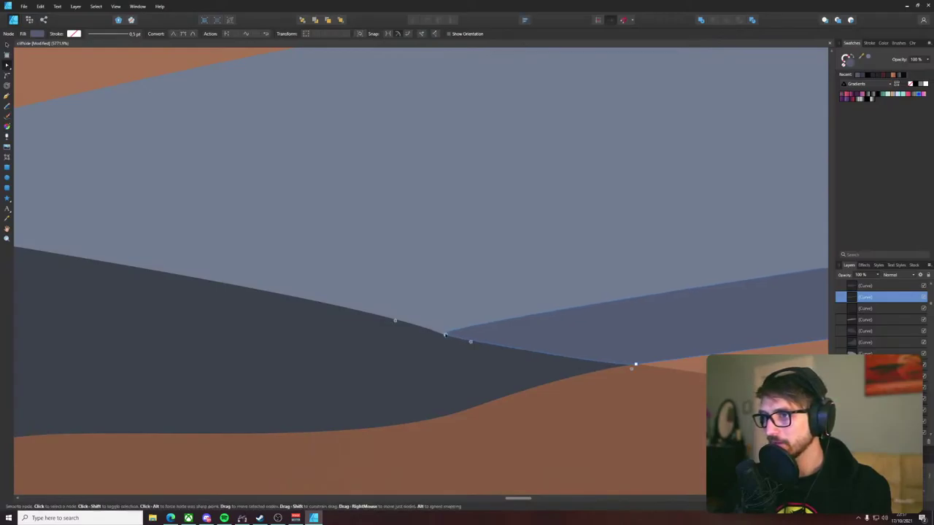
pyautogui.click(175, 35)
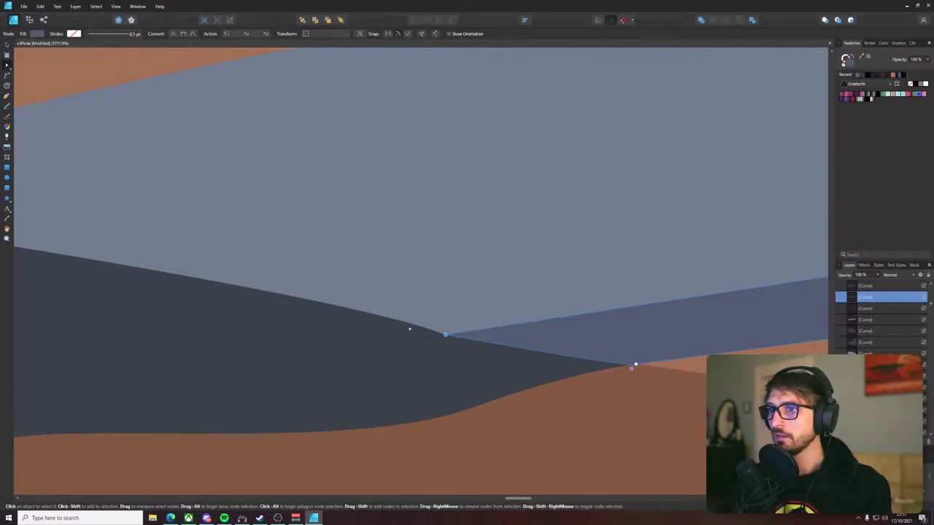
# - Fit the flat rock's dark overlay curve to the corner where the faces meet and delete the extra node just below it
pyautogui.click(432, 343)
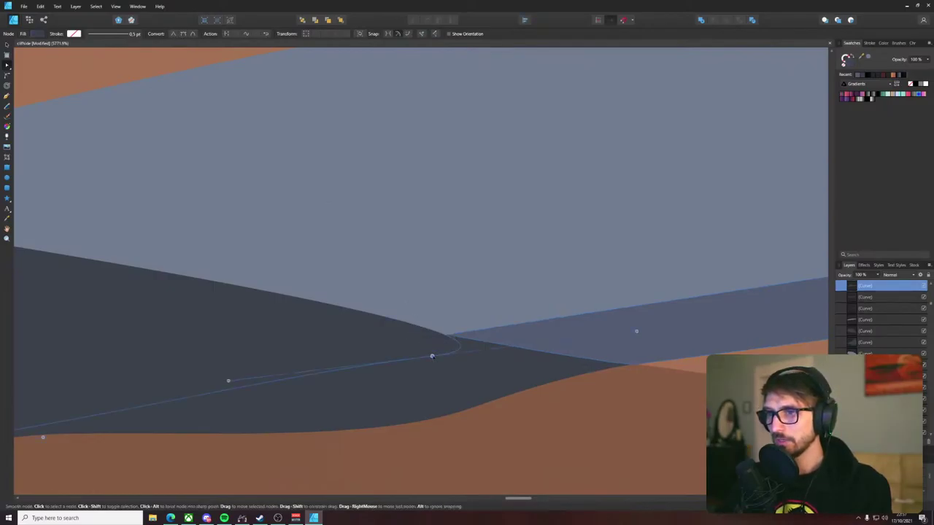
pyautogui.click(445, 335)
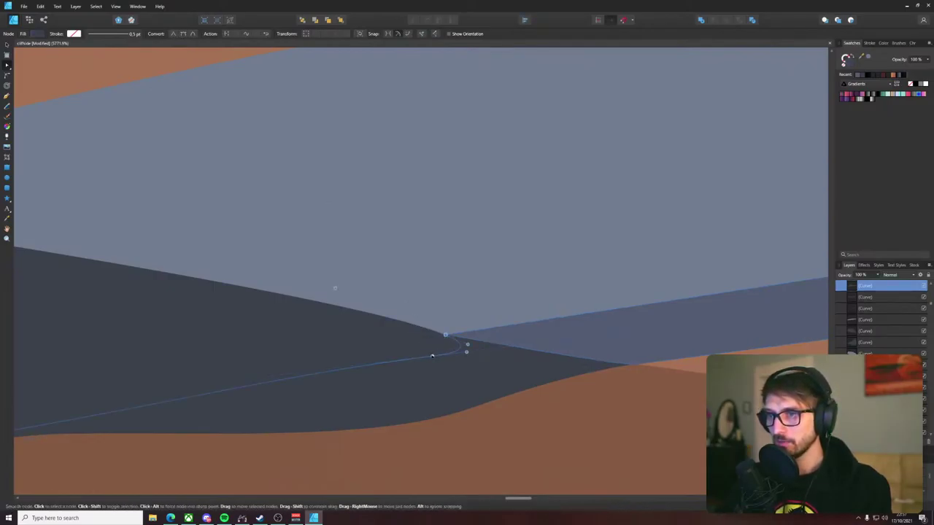
pyautogui.click(433, 356)
pyautogui.press('Delete')
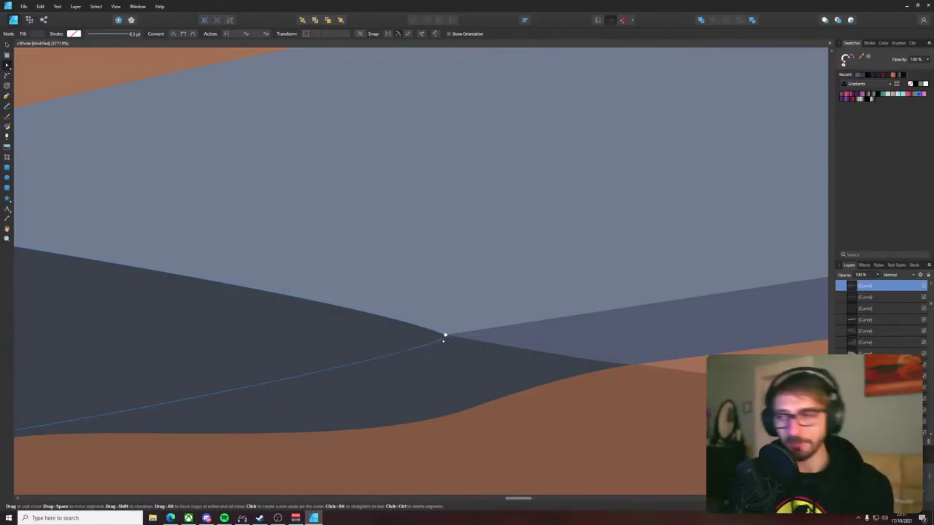
# - Move the upper node of the flat rock's shaded face towards its rounded outer end, so the lit top reaches further across
pyautogui.scroll(-4, 443, 340)
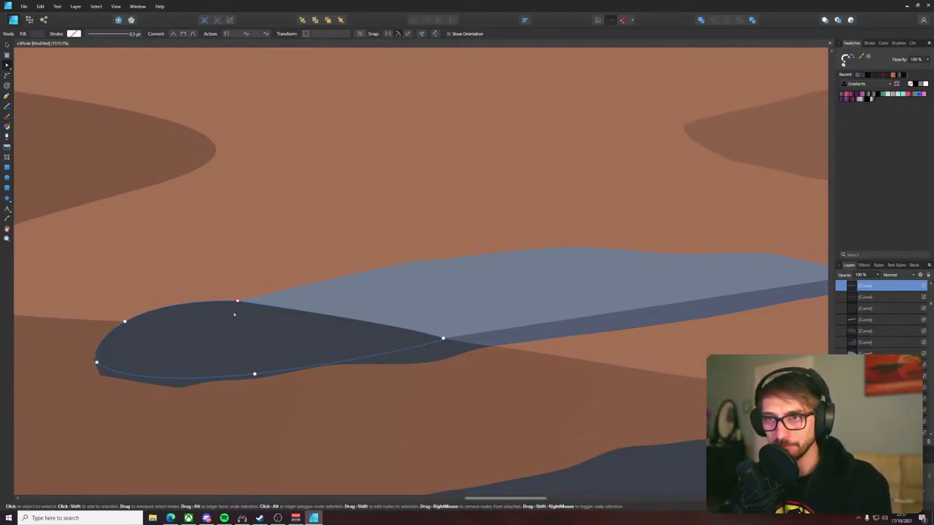
pyautogui.scroll(-5, 234, 314)
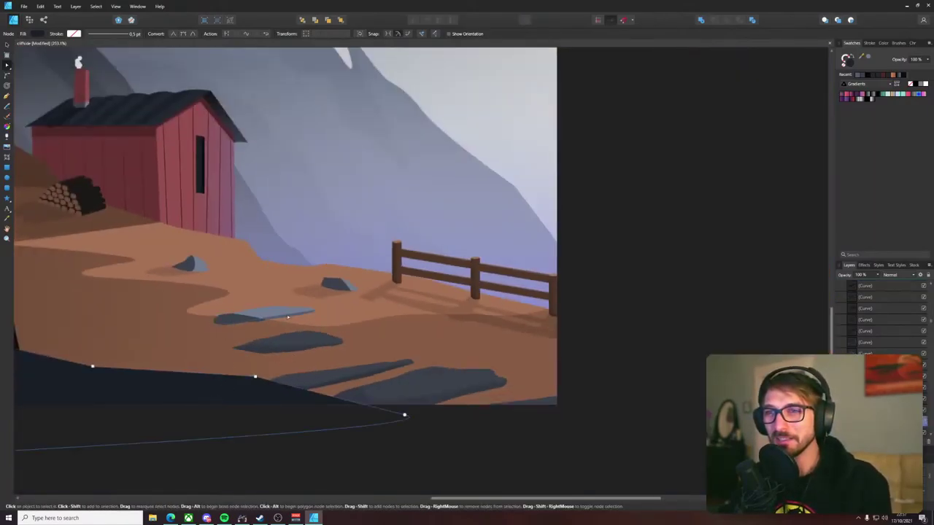
pyautogui.scroll(8, 287, 317)
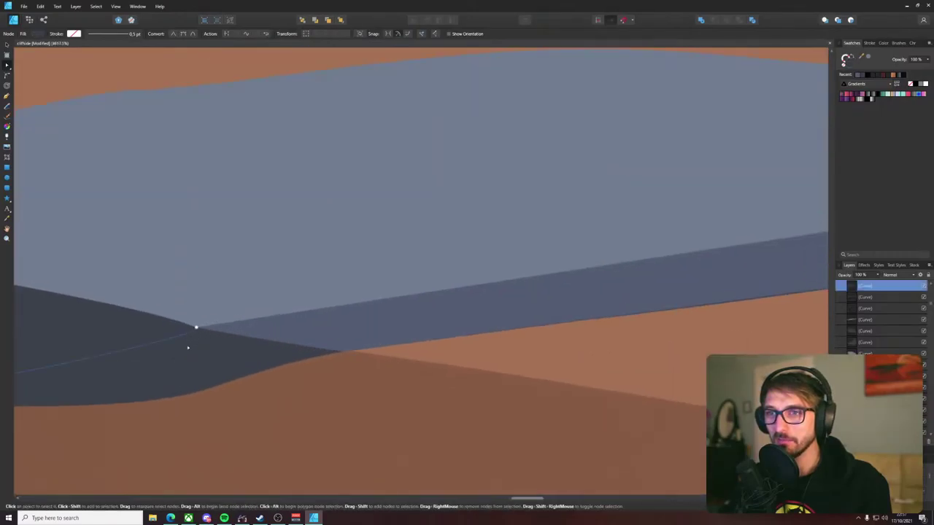
pyautogui.scroll(-5, 188, 348)
pyautogui.scroll(3, 324, 316)
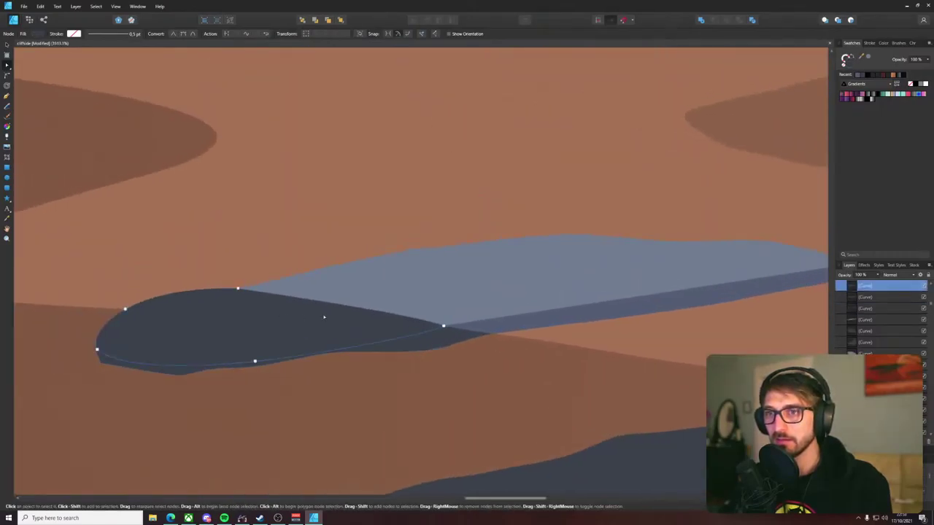
pyautogui.scroll(-3, 389, 316)
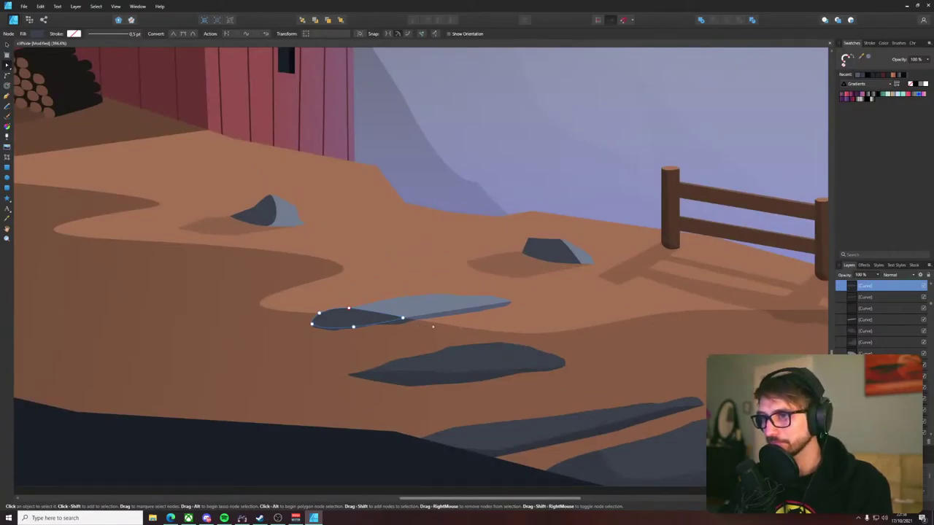
pyautogui.click(285, 456)
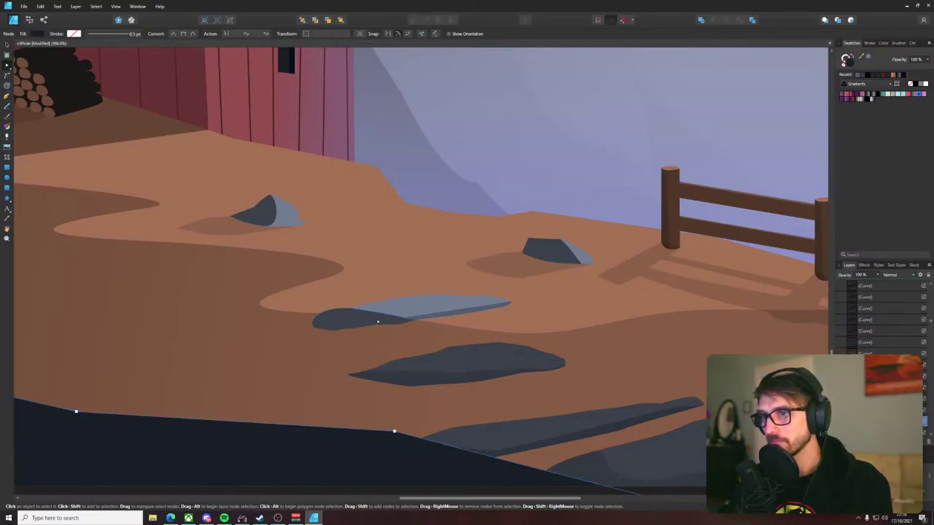
pyautogui.click(377, 321)
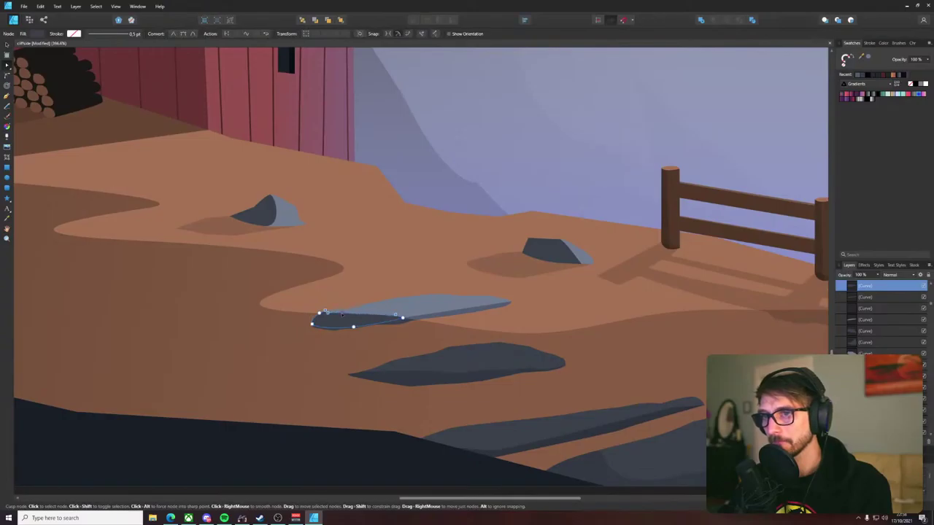
pyautogui.moveTo(343, 315); pyautogui.dragTo(323, 318)
pyautogui.click(491, 223)
pyautogui.scroll(-2, 491, 223)
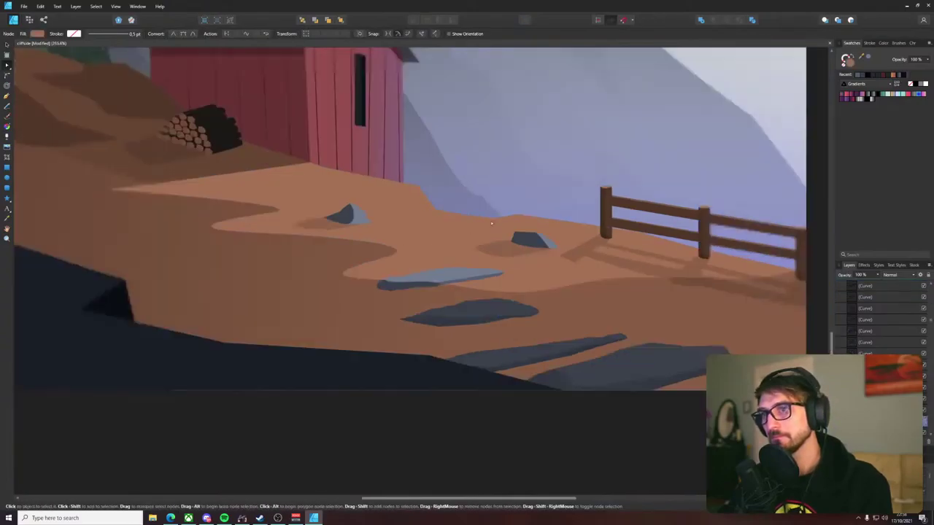
# - With the Pen tool, trace the lower edge of a new flat rock on the light ground just above the existing flat rock
pyautogui.scroll(-3, 491, 224)
pyautogui.moveTo(571, 201); pyautogui.dragTo(399, 224)
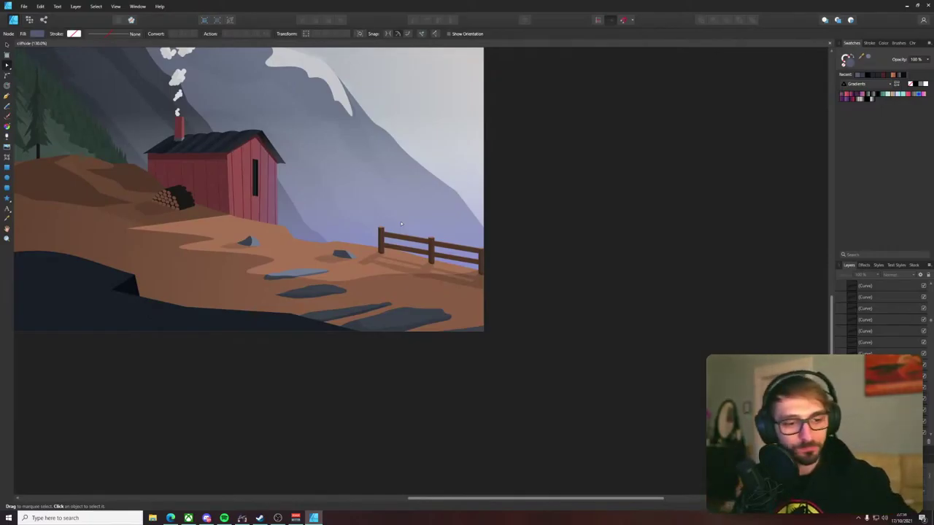
pyautogui.scroll(6, 343, 249)
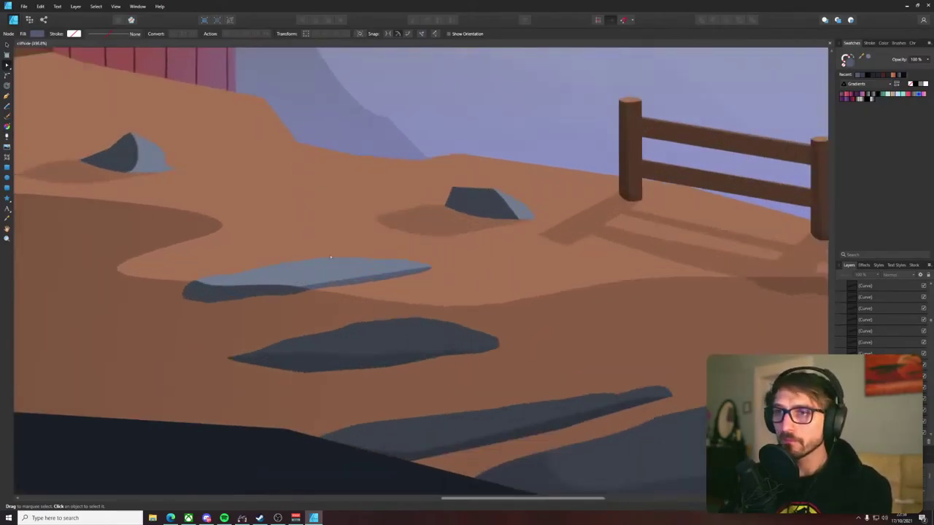
pyautogui.press('p')
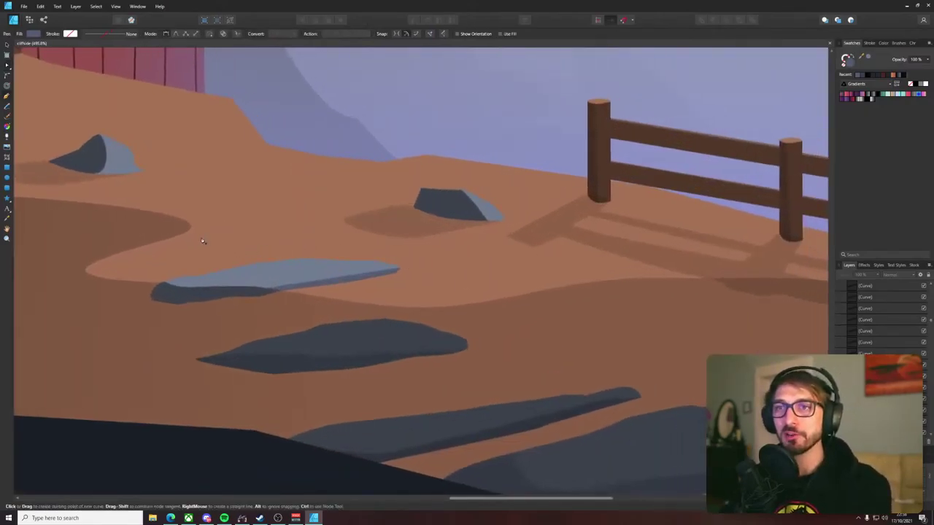
pyautogui.click(195, 238)
pyautogui.click(281, 235)
pyautogui.click(299, 235)
pyautogui.click(321, 234)
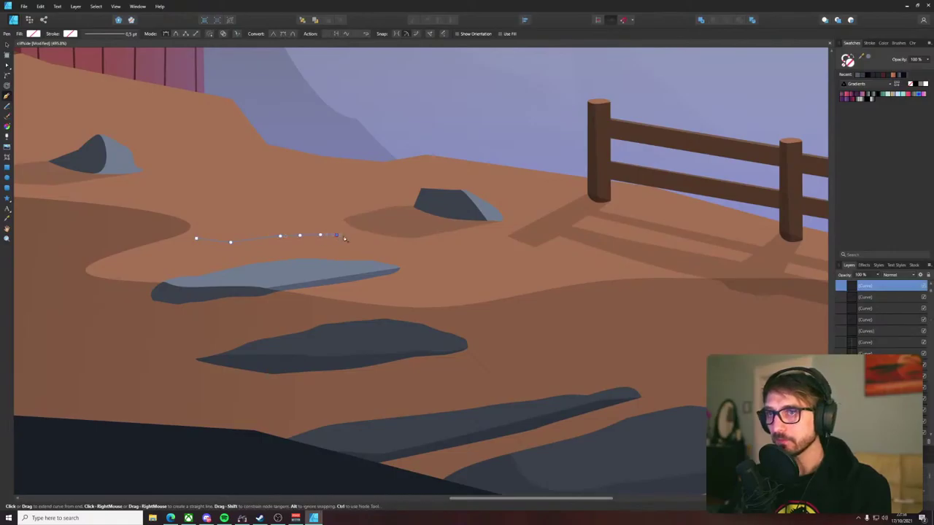
pyautogui.click(336, 234)
pyautogui.click(356, 234)
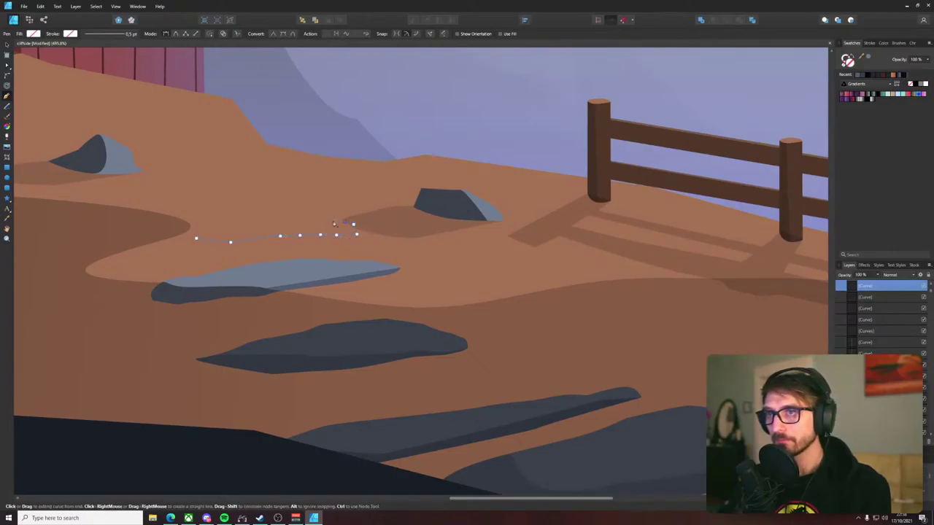
pyautogui.press('a')
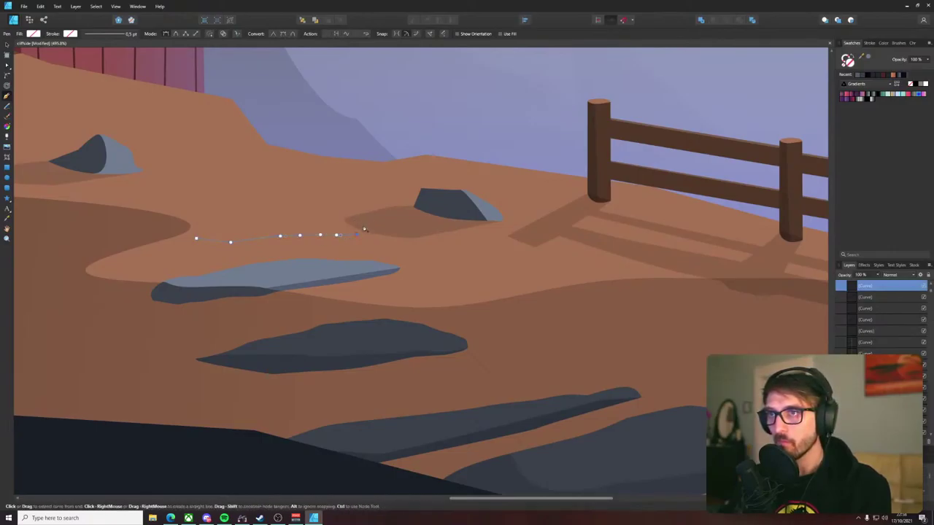
# - Trace the new flat rock's end on the fence side, its upper edge and its rounded far end, and close the outline
pyautogui.click(368, 225)
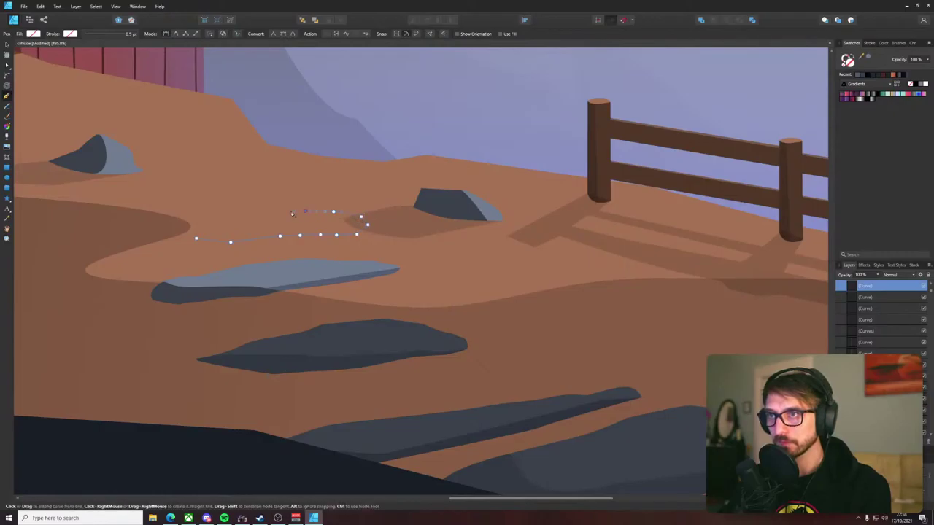
pyautogui.click(266, 212)
pyautogui.click(231, 213)
pyautogui.click(201, 213)
pyautogui.click(173, 216)
pyautogui.click(168, 224)
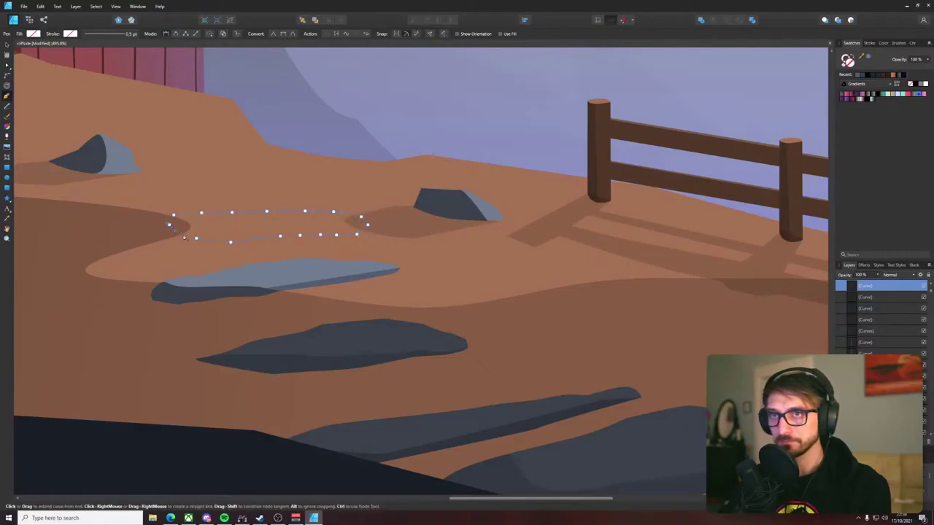
pyautogui.click(195, 238)
# - Scale the new rock outline down slightly so it starts at the tip of the dark ground patch
pyautogui.press('v')
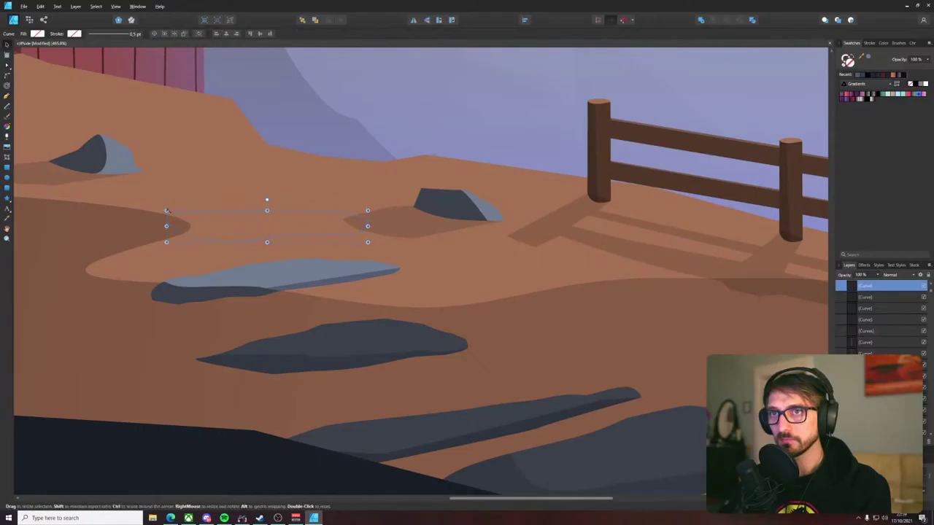
pyautogui.moveTo(167, 210); pyautogui.dragTo(196, 216)
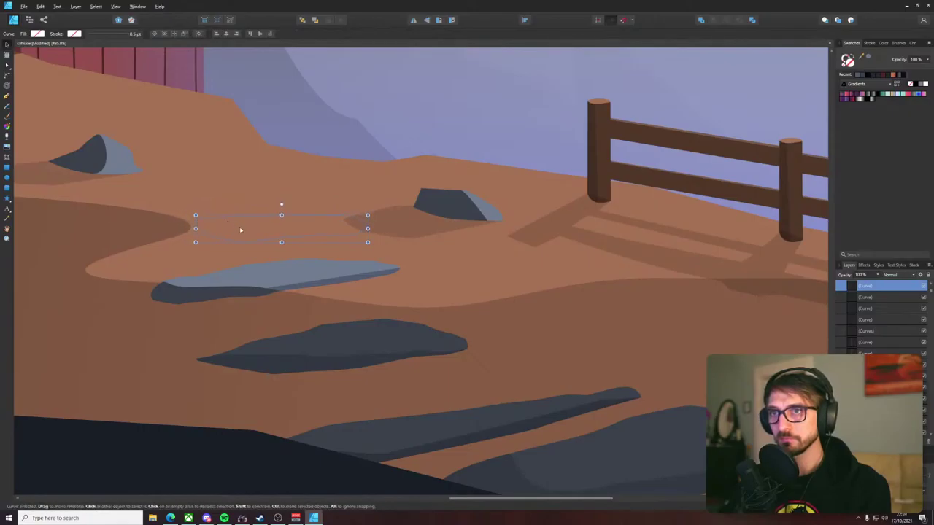
# - Fill the new rock outline with the light grey-blue sampled from the lit top of the flat rock below it
pyautogui.press('i')
pyautogui.click(302, 269)
pyautogui.press('v')
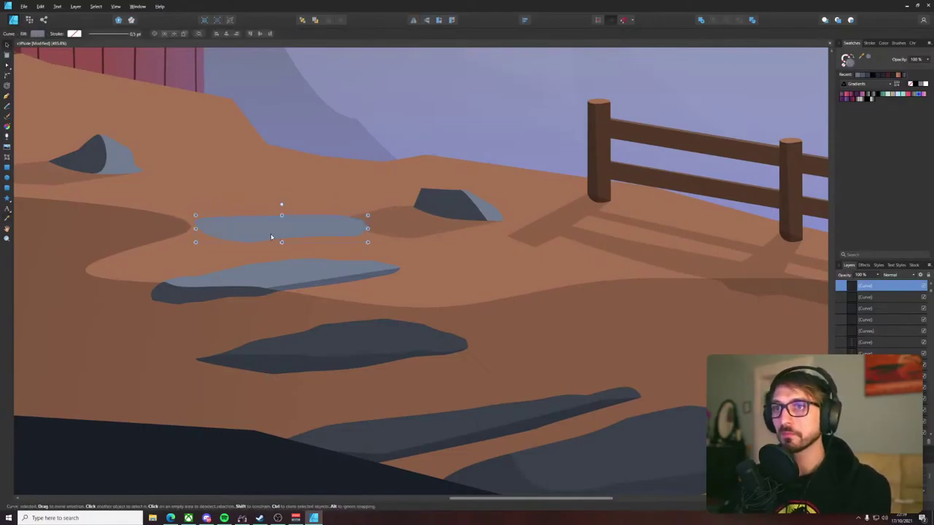
# - Pull the tip of the fence-side boulder's ground shadow back towards the boulder, so it clears the end of the new flat rock
pyautogui.scroll(4, 270, 235)
pyautogui.click(576, 218)
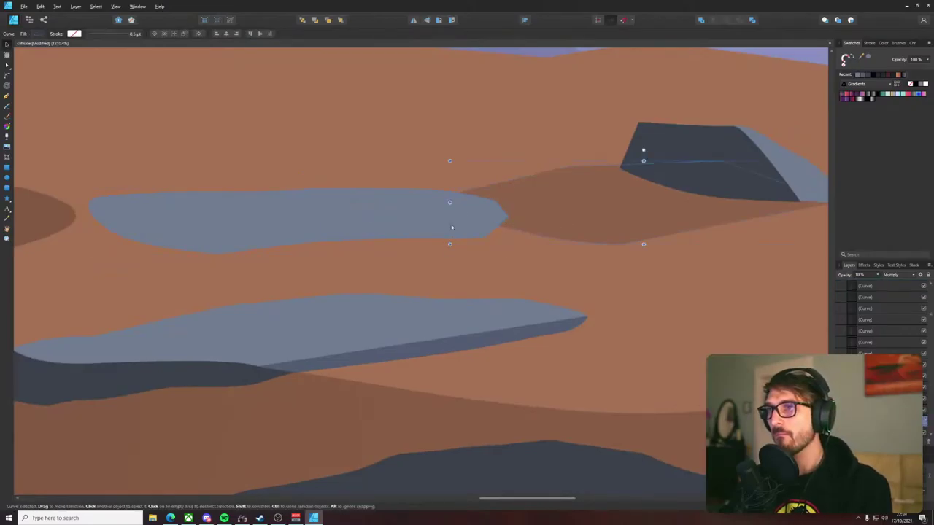
pyautogui.press('a')
pyautogui.moveTo(438, 189); pyautogui.dragTo(659, 237)
pyautogui.click(489, 183)
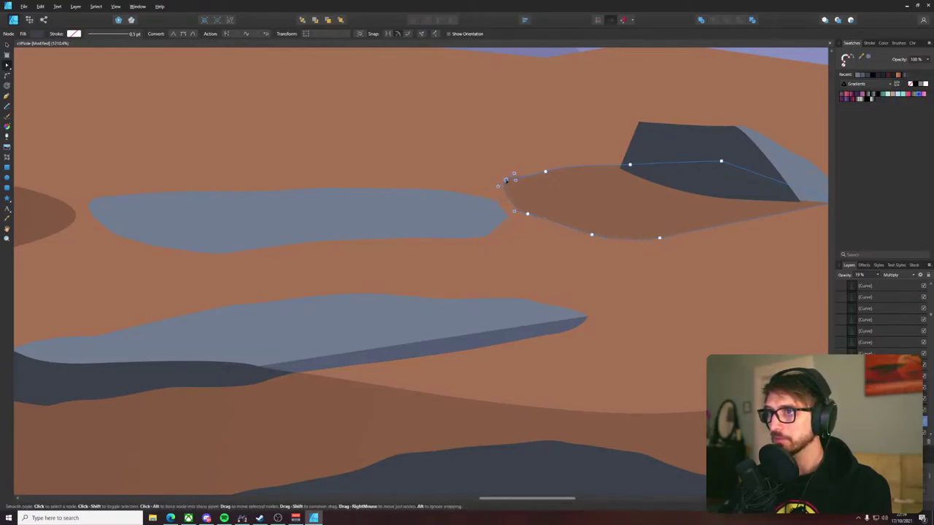
pyautogui.click(444, 188)
pyautogui.scroll(-4, 438, 190)
pyautogui.moveTo(386, 234); pyautogui.dragTo(392, 245)
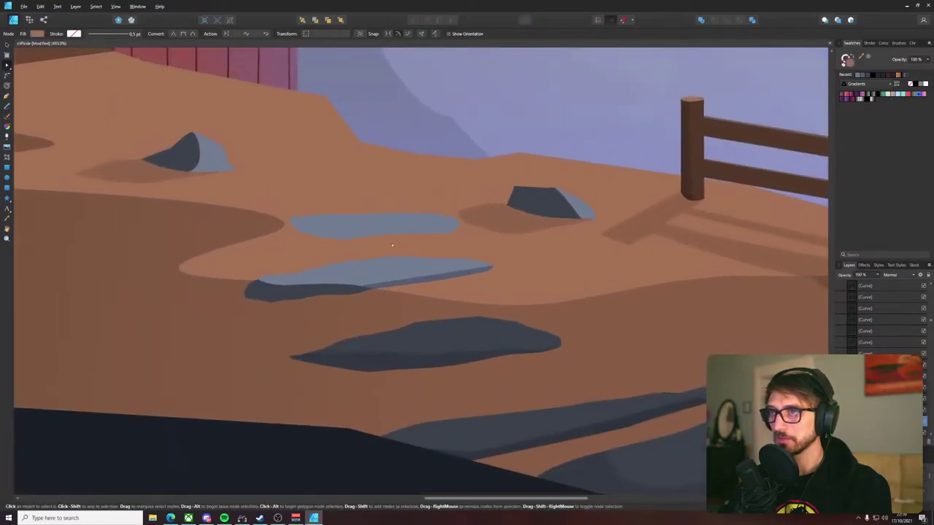
# - Duplicate the new flat rock, delete the copy's upper nodes and bend its top edge into a thin face along the lower edge
pyautogui.click(308, 227)
pyautogui.press('v')
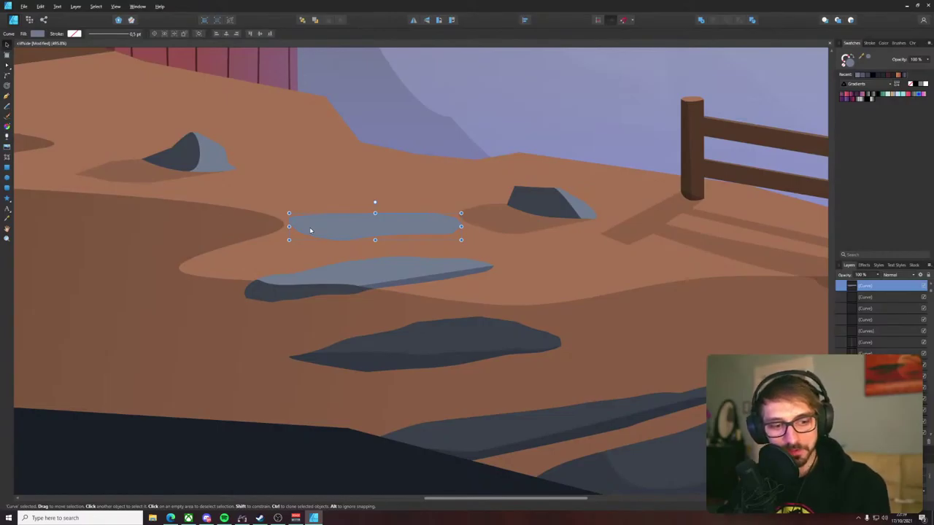
pyautogui.scroll(3, 320, 232)
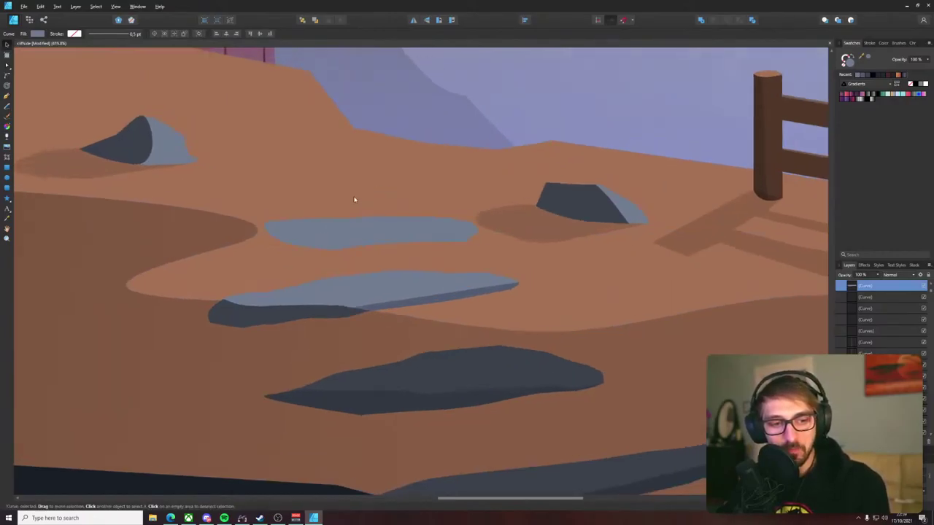
pyautogui.scroll(2, 194, 281)
pyautogui.moveTo(323, 279); pyautogui.dragTo(291, 267)
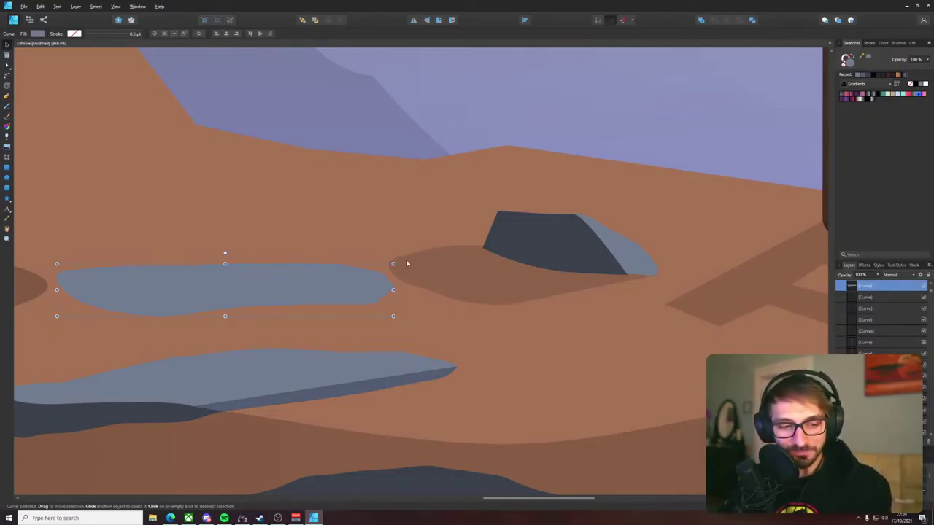
pyautogui.moveTo(297, 278); pyautogui.dragTo(443, 284)
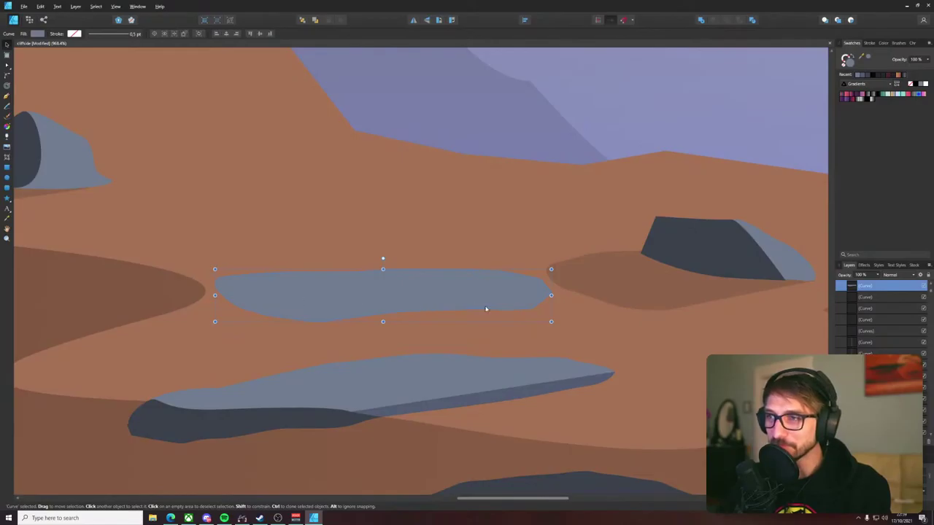
pyautogui.press('a')
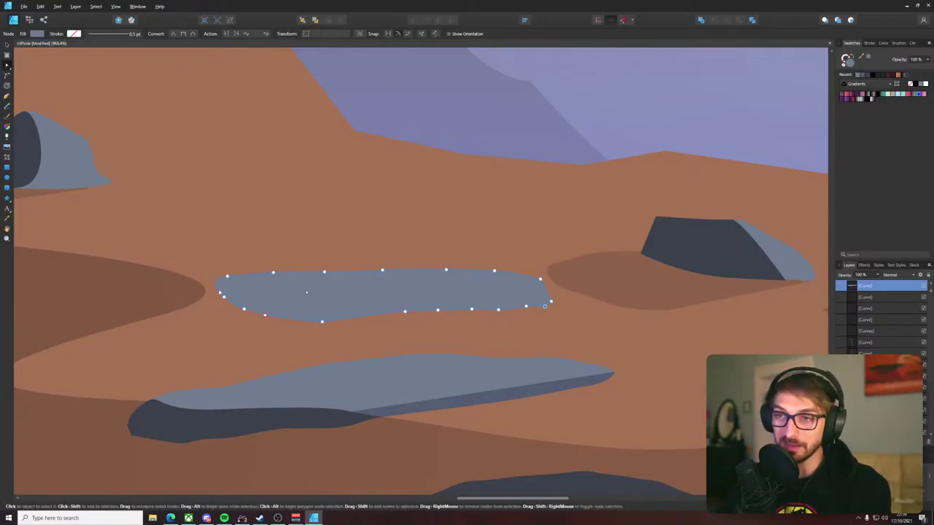
pyautogui.press('v')
pyautogui.press('a')
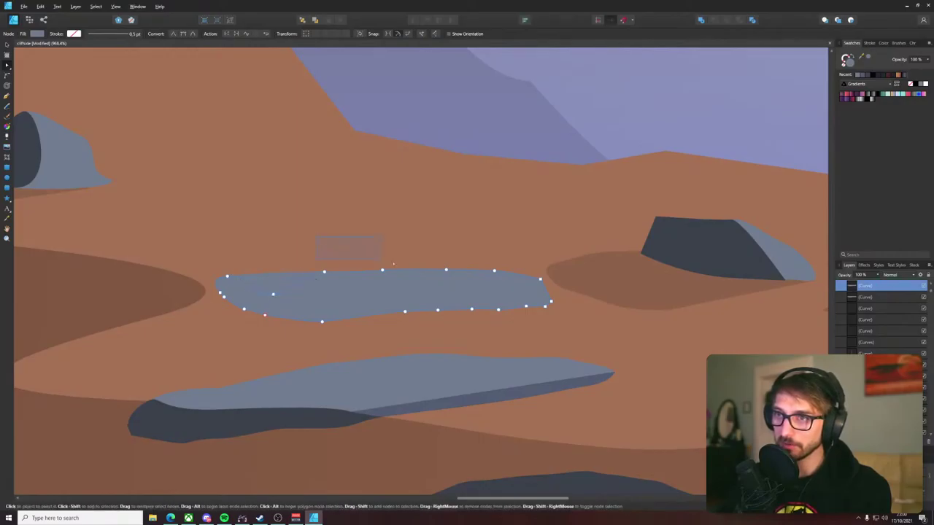
pyautogui.press('Delete')
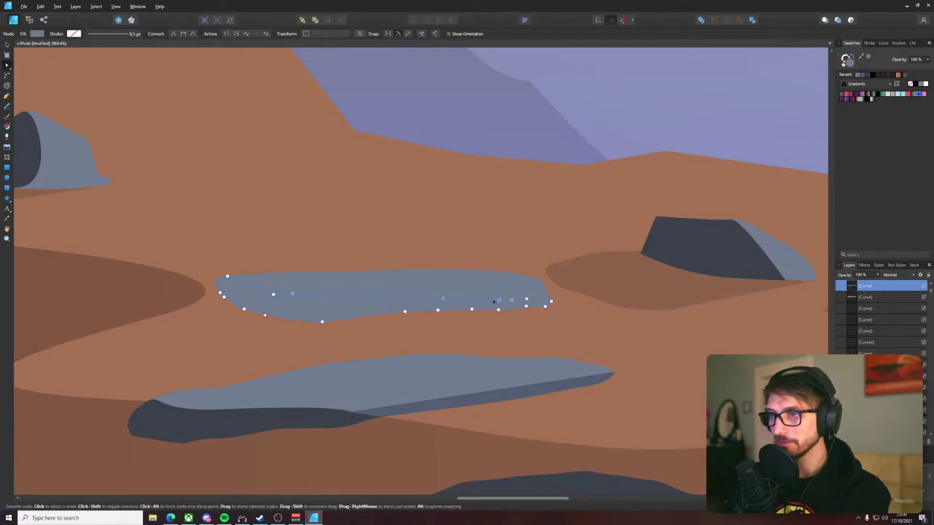
pyautogui.click(343, 304)
pyautogui.click(255, 299)
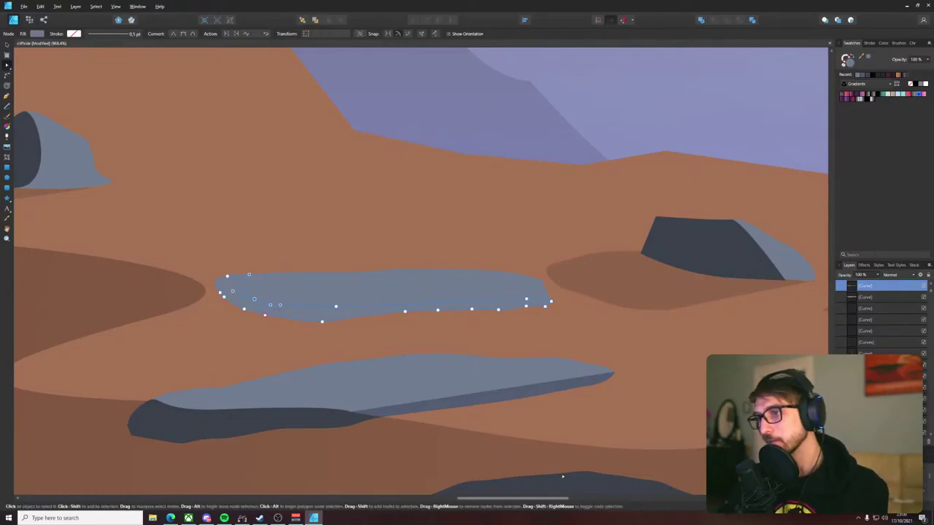
# - Fill the thin lower face with the dark slate sampled from the neighbouring rock's shaded side, and deselect it
pyautogui.press('i')
pyautogui.click(314, 417)
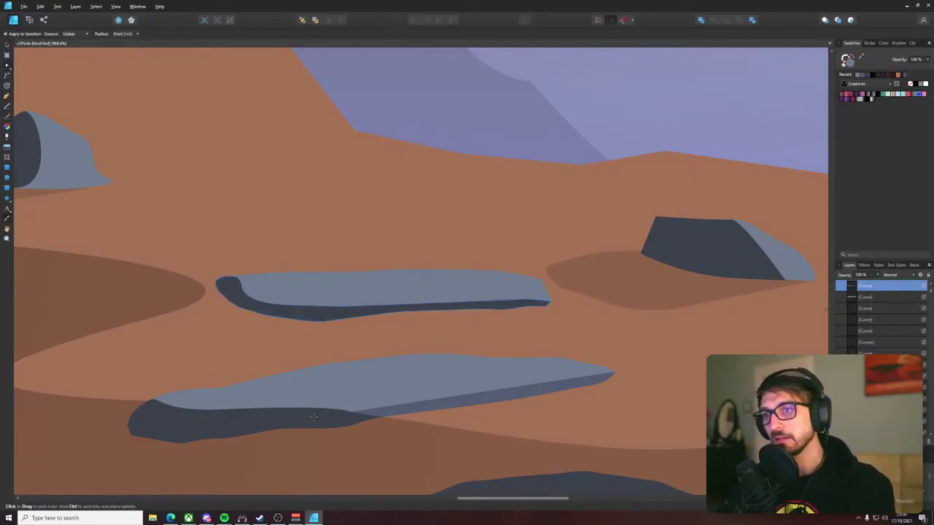
pyautogui.press('v')
pyautogui.scroll(-8, 245, 319)
pyautogui.hotkey('ctrl', 'd')
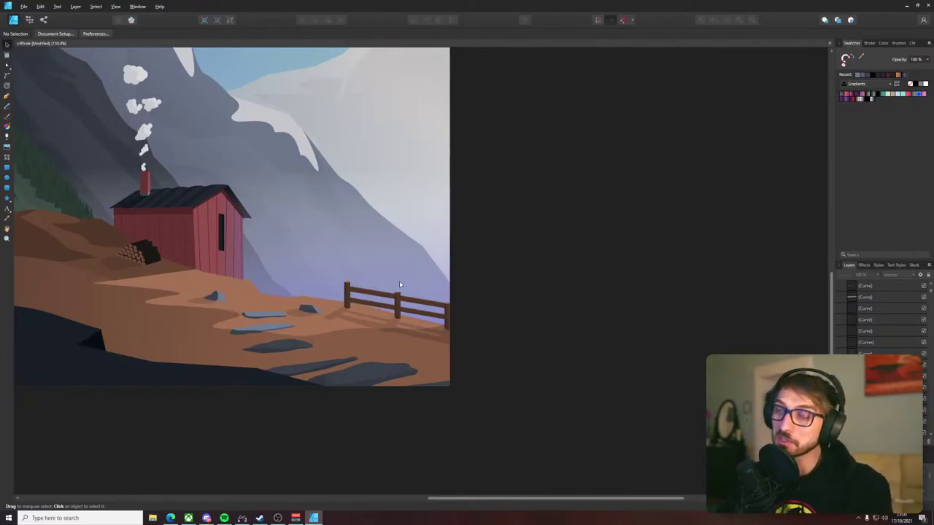
pyautogui.scroll(8, 241, 314)
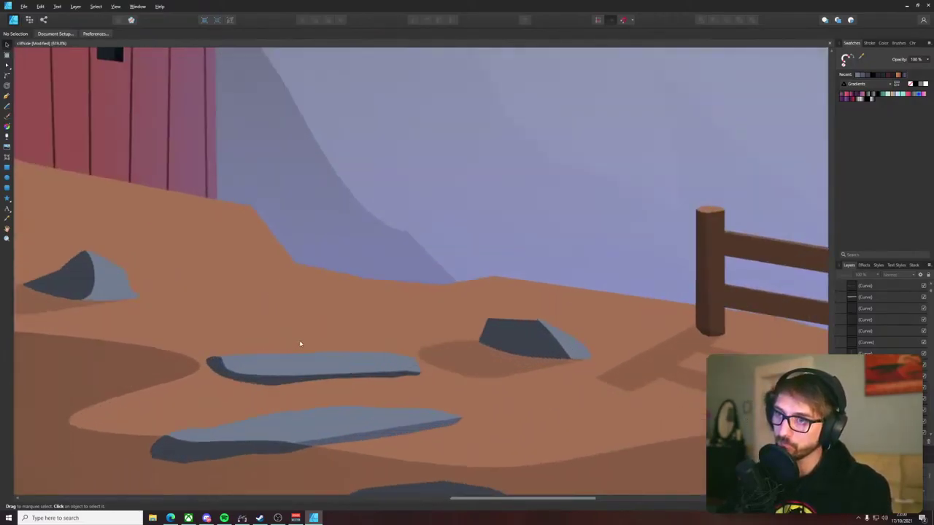
pyautogui.scroll(-4, 300, 344)
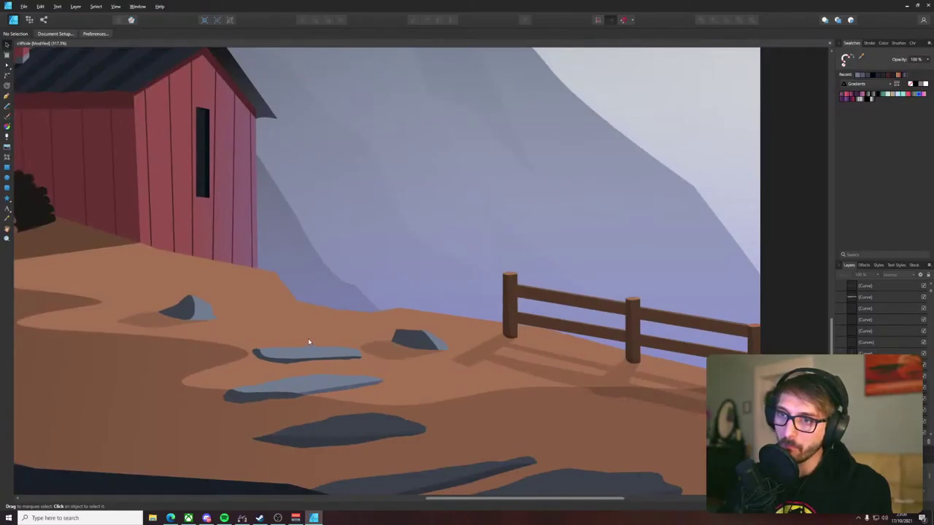
pyautogui.press('p')
pyautogui.scroll(6, 303, 337)
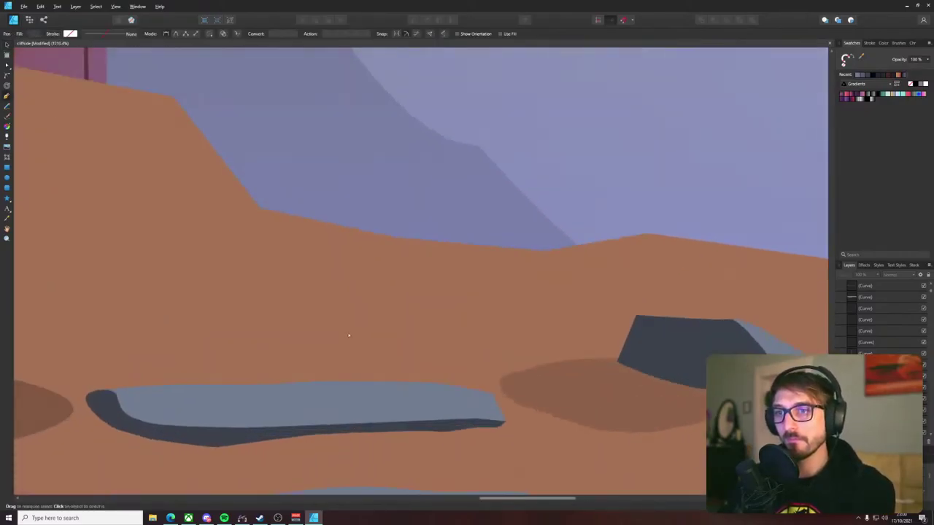
pyautogui.click(484, 340)
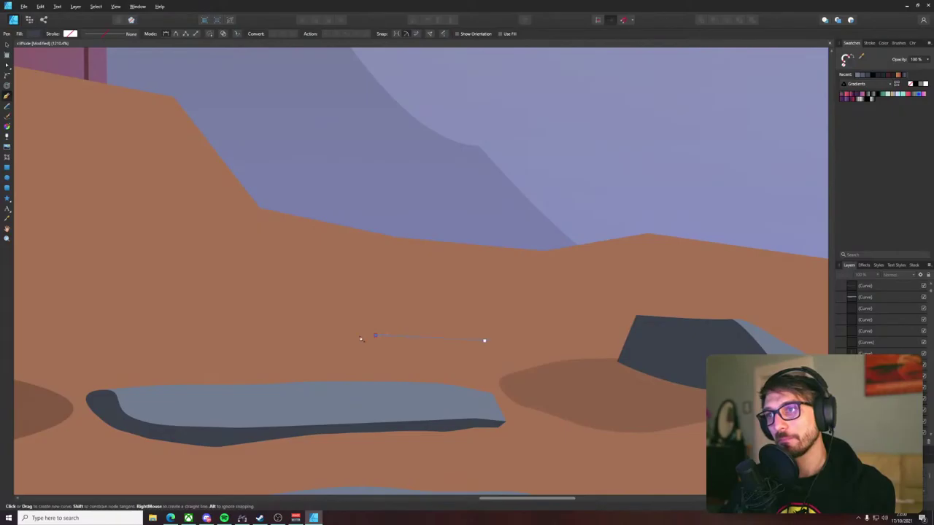
pyautogui.click(302, 331)
pyautogui.click(255, 329)
pyautogui.click(226, 329)
pyautogui.hotkey('ctrl', 'z')
pyautogui.hotkey('ctrl', 'z')
pyautogui.hotkey('ctrl', 'z')
pyautogui.hotkey('ctrl', 'z')
pyautogui.hotkey('ctrl', 'z')
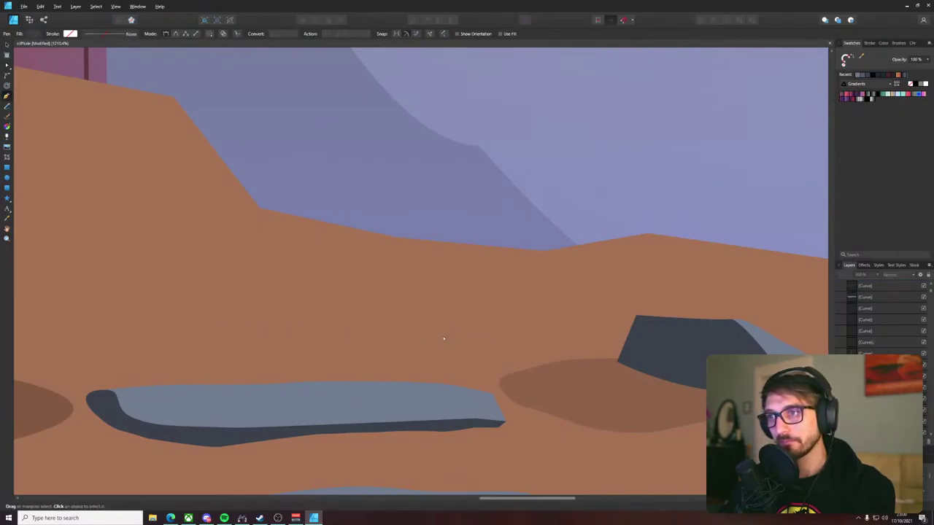
pyautogui.click(476, 342)
pyautogui.click(496, 342)
pyautogui.click(461, 342)
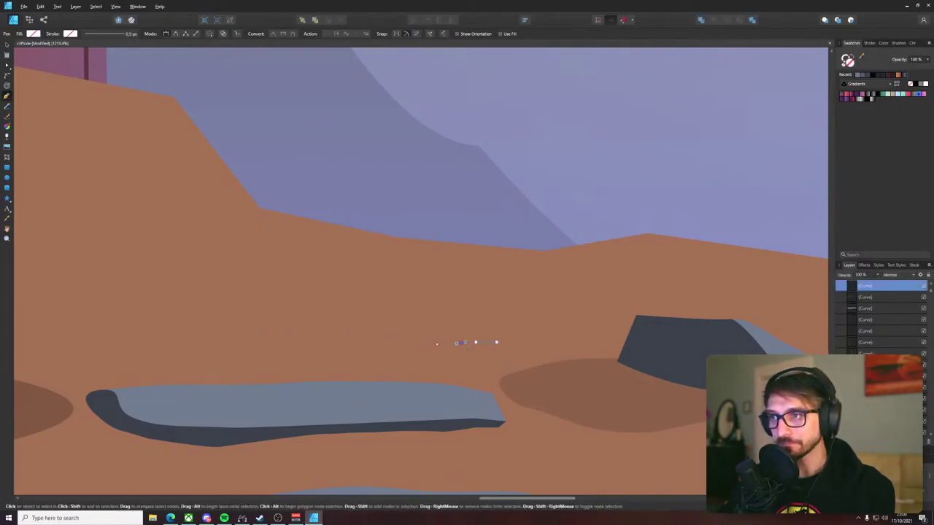
pyautogui.press('Escape')
# - With the Pen tool, trace the lower edge of another flat rock on the light ground above the newly shaded one
pyautogui.click(491, 346)
pyautogui.click(472, 346)
pyautogui.click(450, 346)
pyautogui.click(402, 341)
pyautogui.click(353, 340)
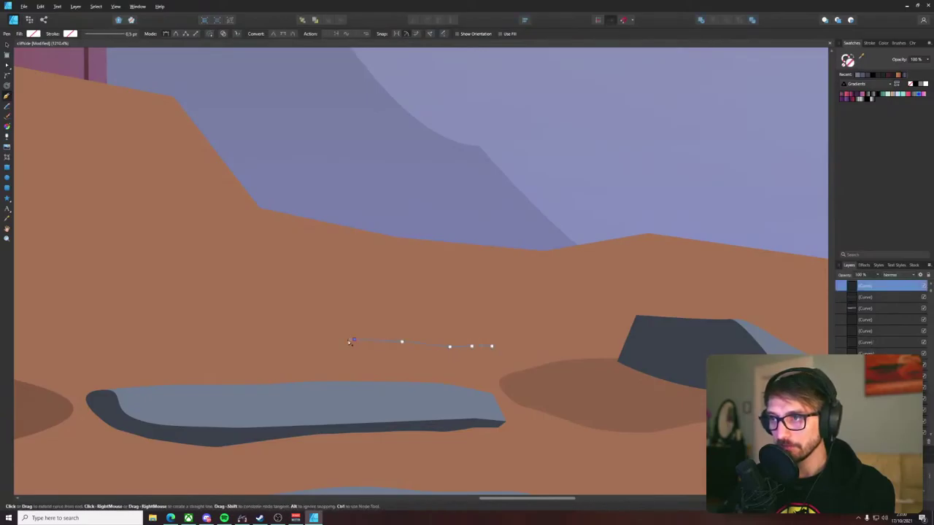
pyautogui.click(315, 340)
pyautogui.click(284, 341)
pyautogui.click(246, 341)
pyautogui.click(213, 341)
pyautogui.click(193, 342)
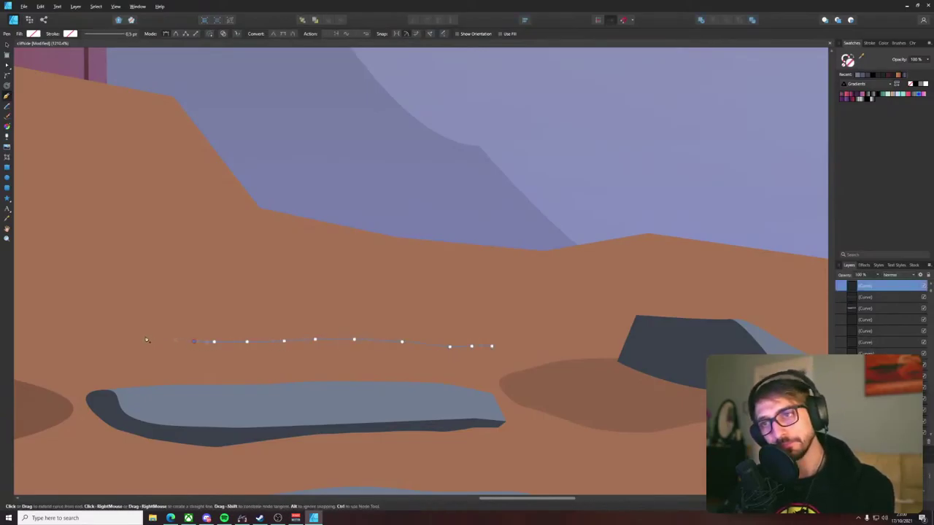
# - Trace the rock's narrow cabin-side end and continue along its gently arched upper edge
pyautogui.click(122, 332)
pyautogui.click(88, 332)
pyautogui.click(88, 322)
pyautogui.click(105, 316)
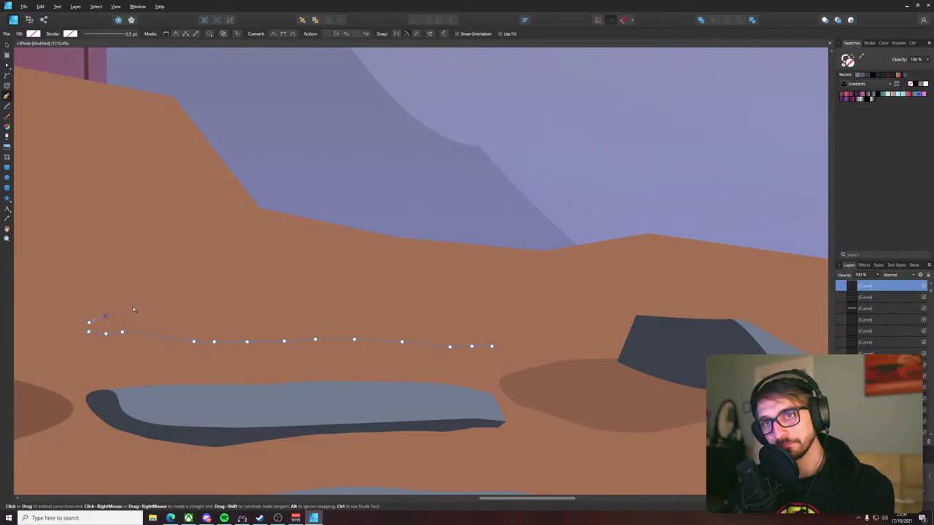
pyautogui.click(133, 306)
pyautogui.click(157, 298)
pyautogui.click(253, 289)
pyautogui.click(336, 295)
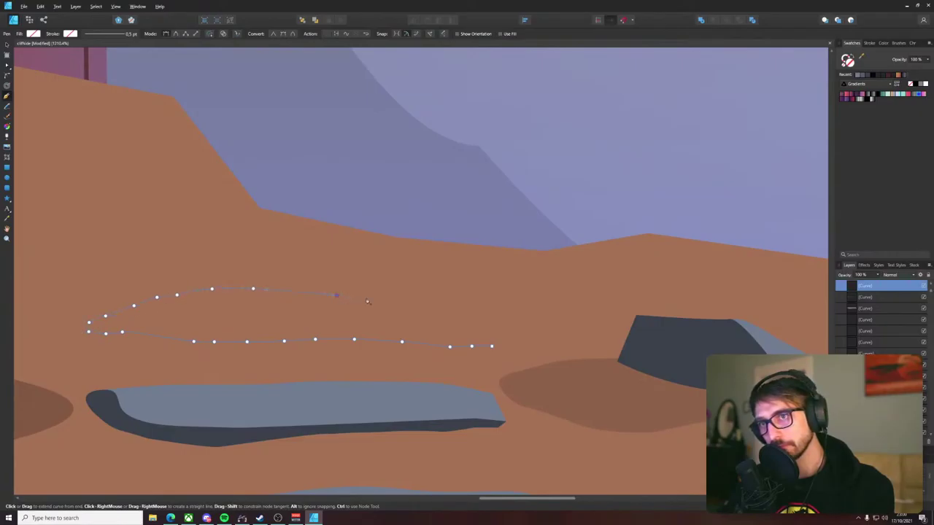
# - Close the outline at the fence-side end and lower its end node level with the rock's lower edge
pyautogui.click(511, 323)
pyautogui.press('a')
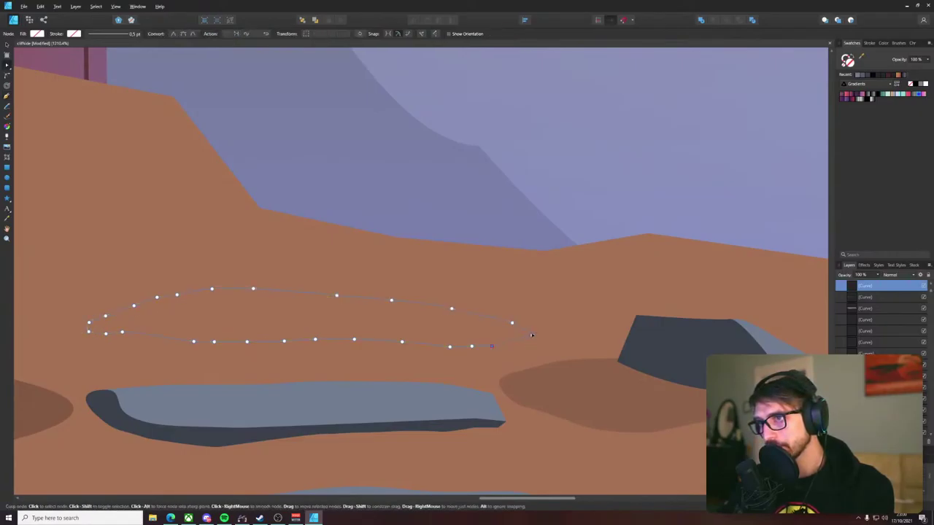
pyautogui.moveTo(532, 335); pyautogui.dragTo(533, 348)
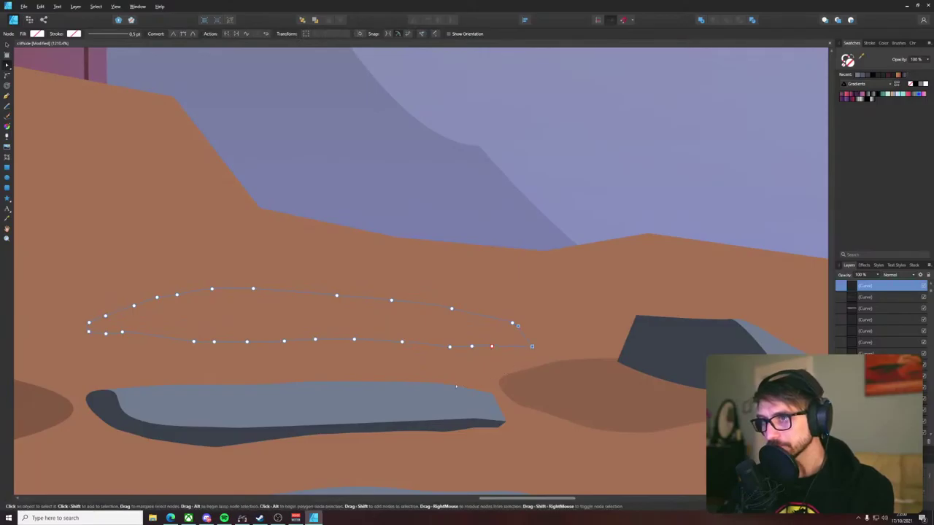
# - Fill the upper rock outline with the light grey-blue sampled from the flat rock beneath it
pyautogui.press('i')
pyautogui.click(376, 398)
pyautogui.press('v')
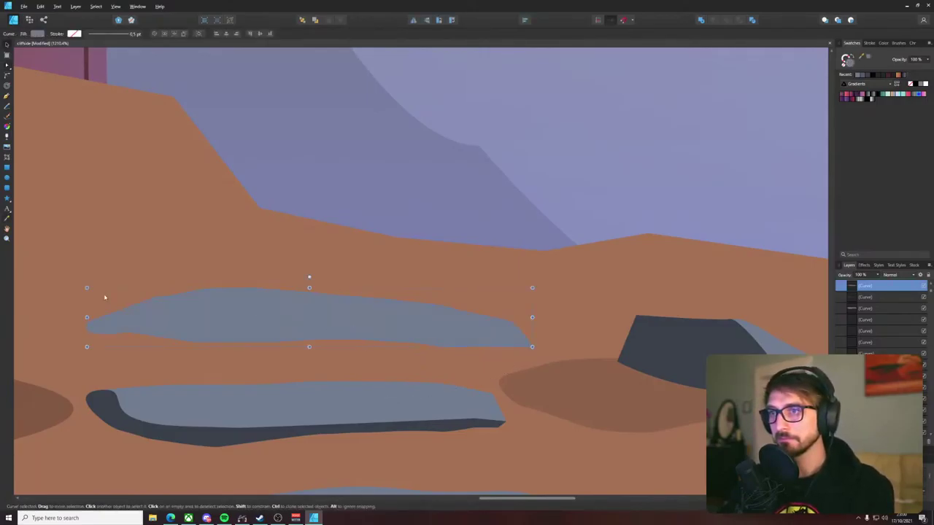
# - Scale the upper flat rock down so it is shorter than the one beneath, and centre it above that rock's fence-side half
pyautogui.moveTo(87, 287); pyautogui.dragTo(152, 297)
pyautogui.moveTo(347, 341); pyautogui.dragTo(327, 333)
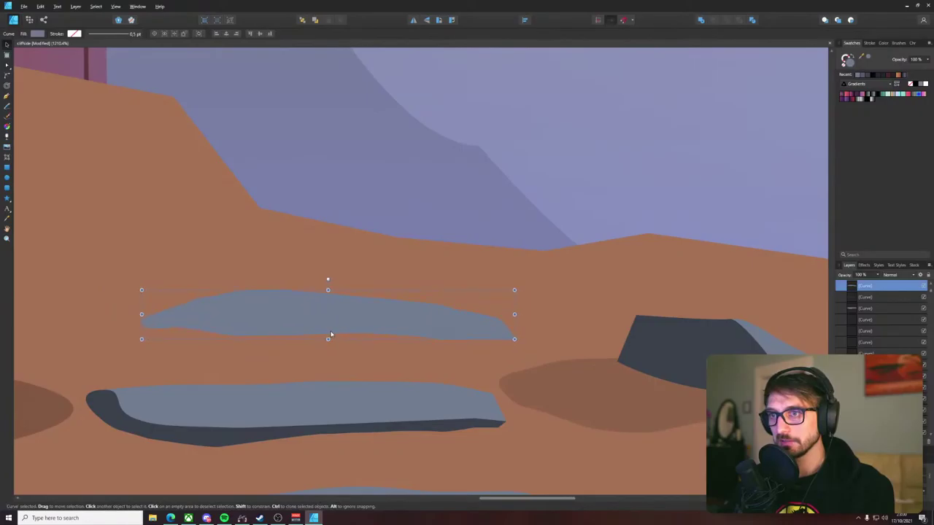
pyautogui.moveTo(517, 291); pyautogui.dragTo(442, 300)
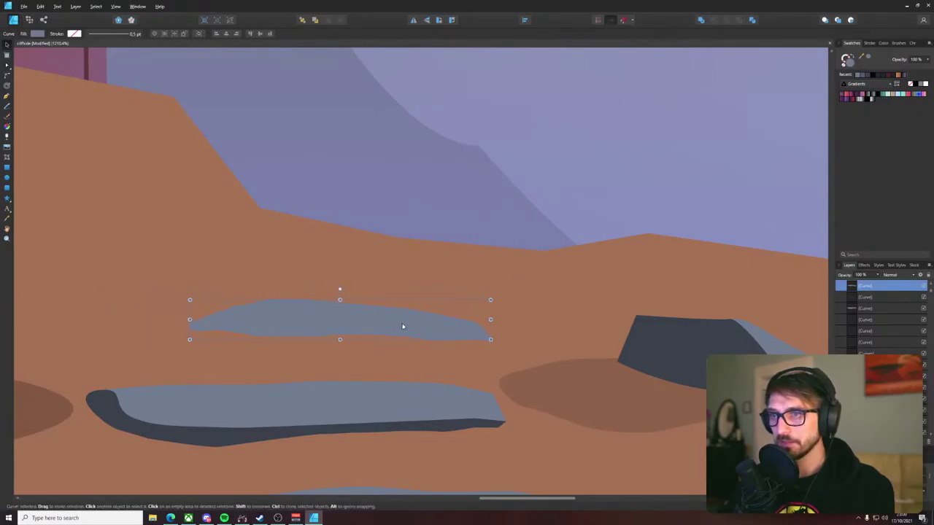
pyautogui.scroll(-6, 402, 322)
pyautogui.scroll(4, 434, 340)
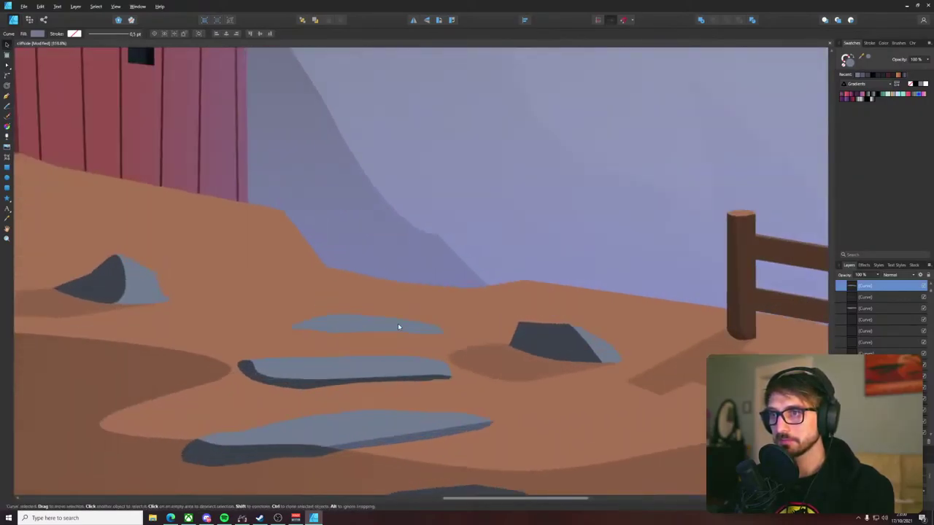
pyautogui.scroll(3, 399, 327)
pyautogui.moveTo(368, 328); pyautogui.dragTo(372, 322)
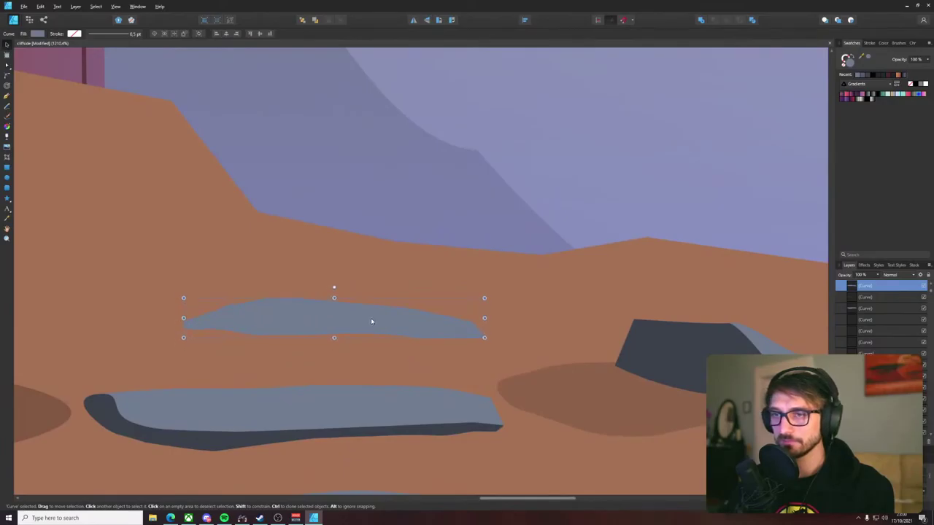
# - Reduce a copy of the upper flat rock to a thin band along its lower edge by removing its upper-edge nodes and reshaping the curve
pyautogui.press('a')
pyautogui.scroll(3, 260, 309)
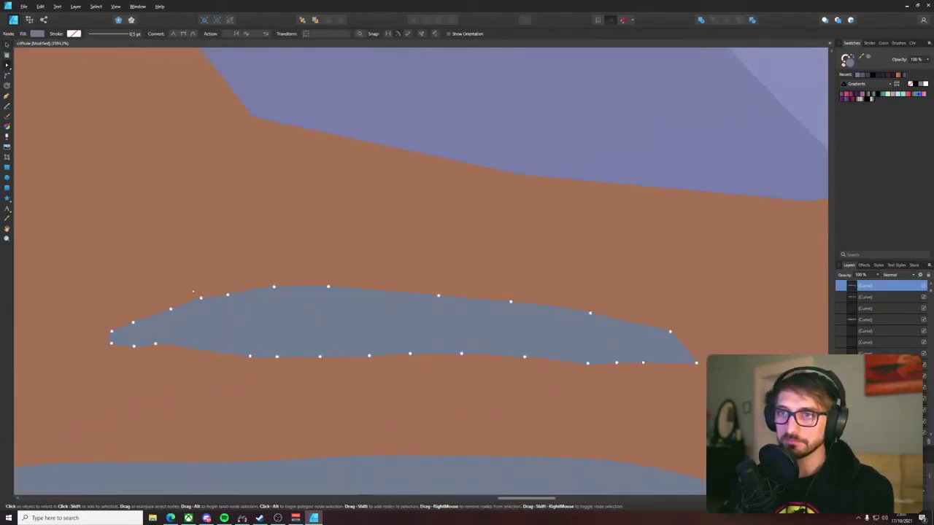
pyautogui.moveTo(308, 318); pyautogui.dragTo(308, 318)
pyautogui.press('Delete')
pyautogui.moveTo(299, 254); pyautogui.dragTo(549, 324)
pyautogui.press('Delete')
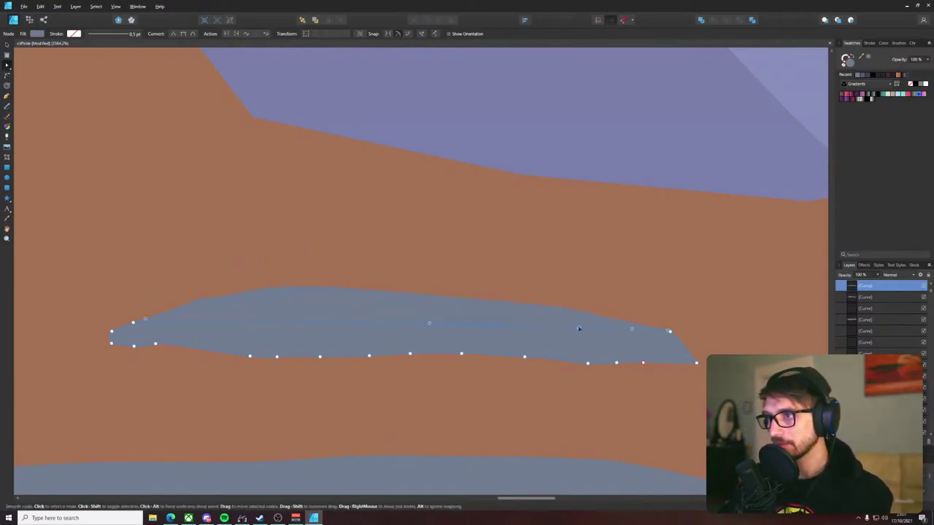
pyautogui.moveTo(604, 344); pyautogui.dragTo(591, 345)
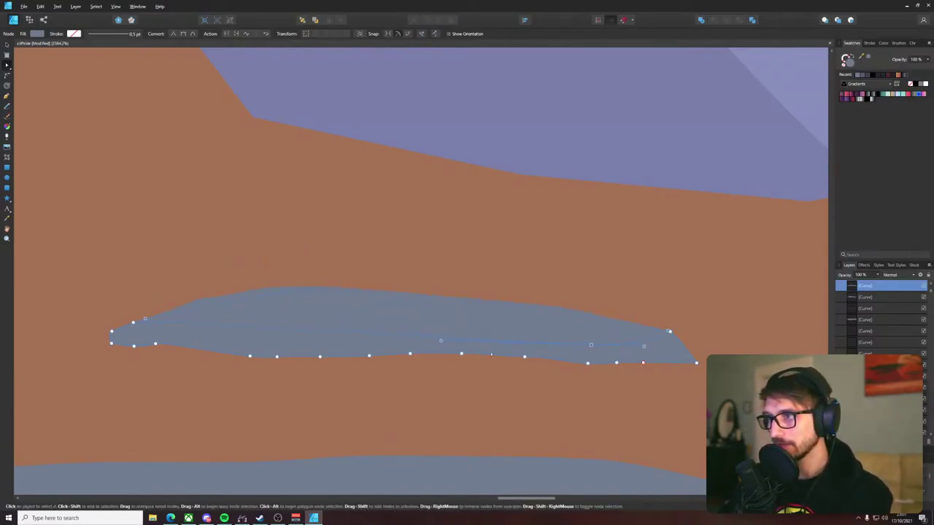
pyautogui.click(372, 338)
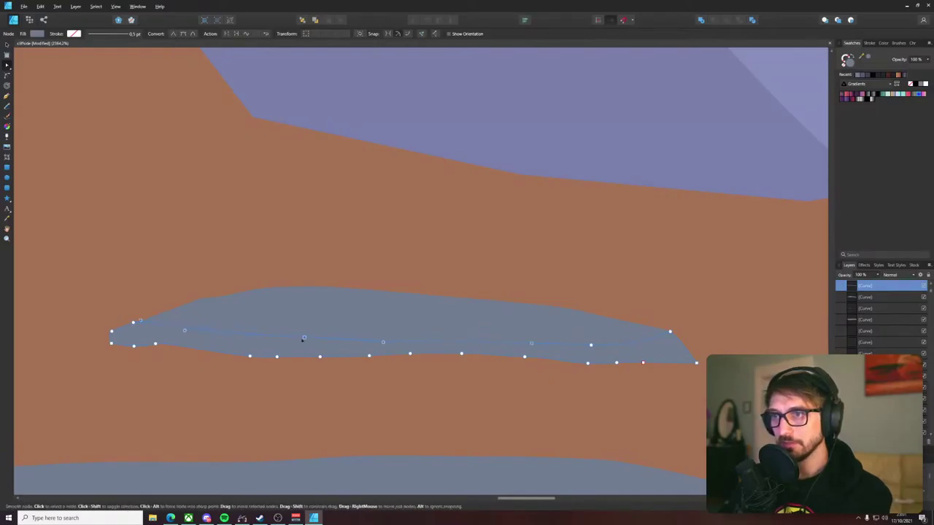
pyautogui.scroll(-4, 272, 343)
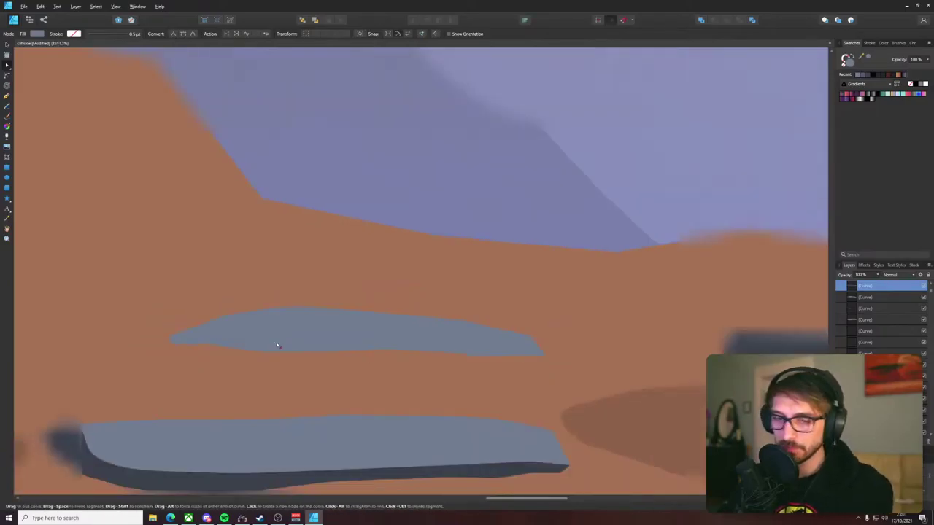
# - Fill the thin band on the upper flat rock with the dark slate sampled from the shaded edge of the rock beneath
pyautogui.press('i')
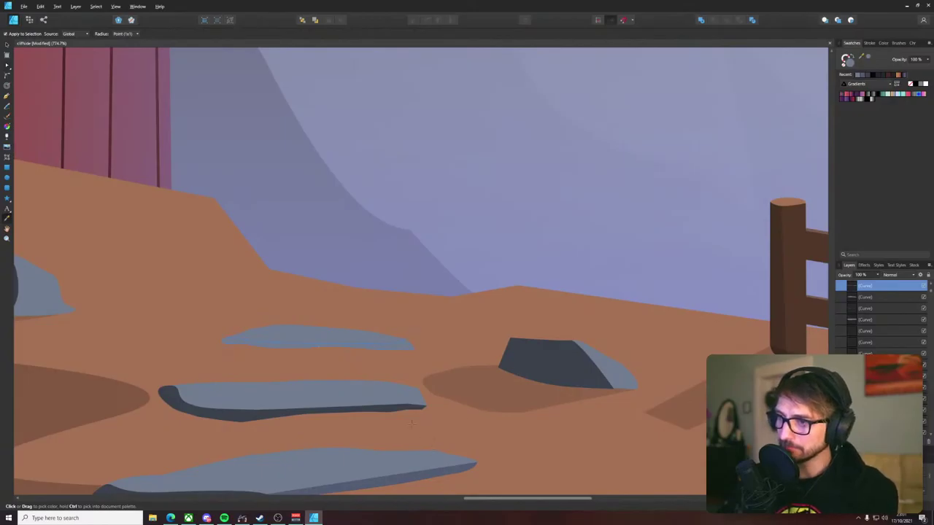
pyautogui.press('v')
pyautogui.scroll(8, 236, 340)
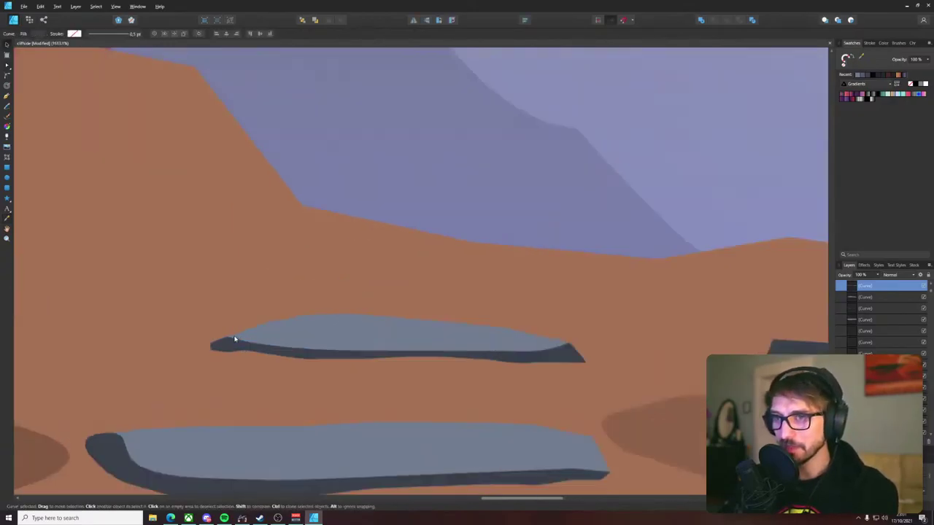
pyautogui.press('a')
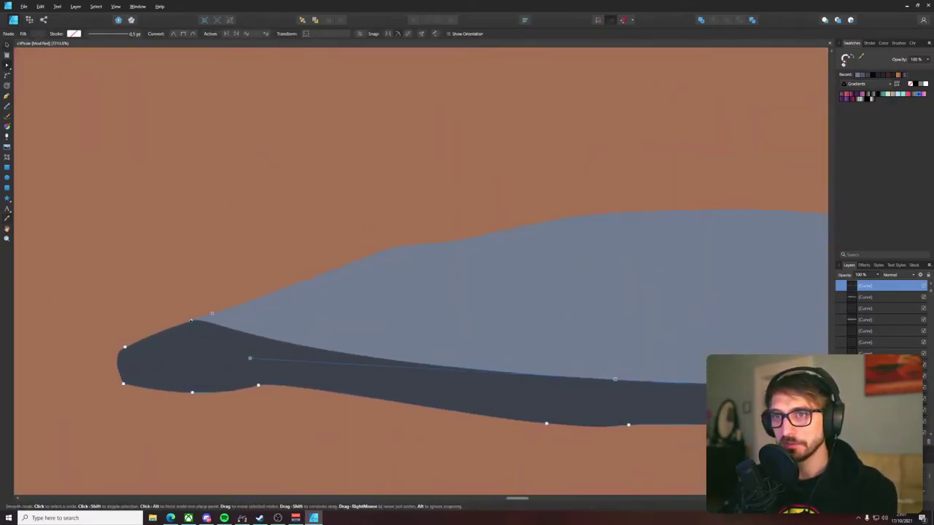
pyautogui.scroll(-2, 564, 285)
pyautogui.scroll(-6, 564, 285)
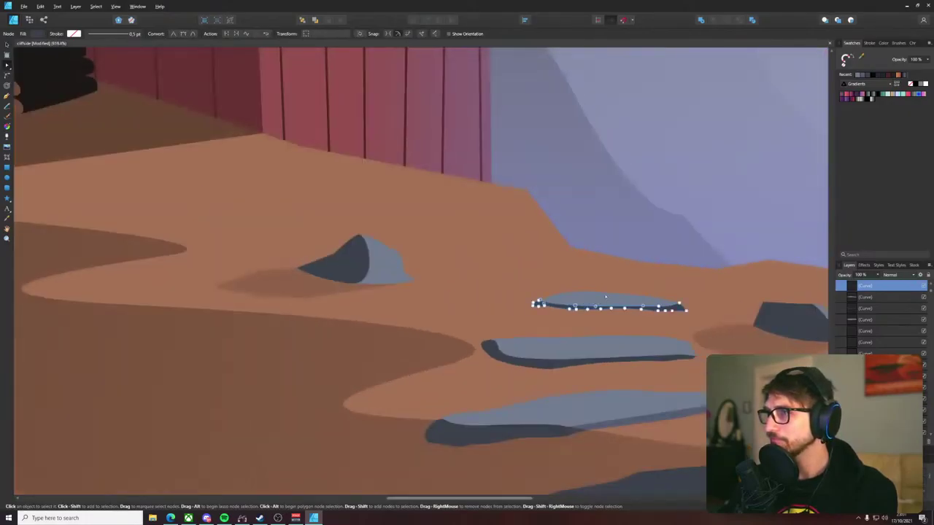
# - Deselect the dark band and save the document
pyautogui.press('v')
pyautogui.scroll(-3, 440, 313)
pyautogui.scroll(-2, 745, 345)
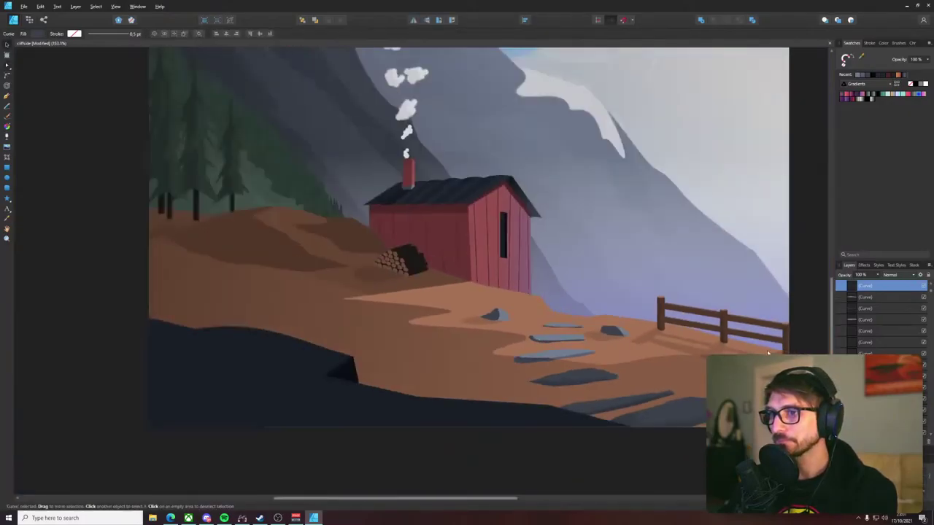
pyautogui.click(811, 325)
pyautogui.moveTo(792, 323); pyautogui.dragTo(732, 334)
pyautogui.hotkey('ctrl', 's')
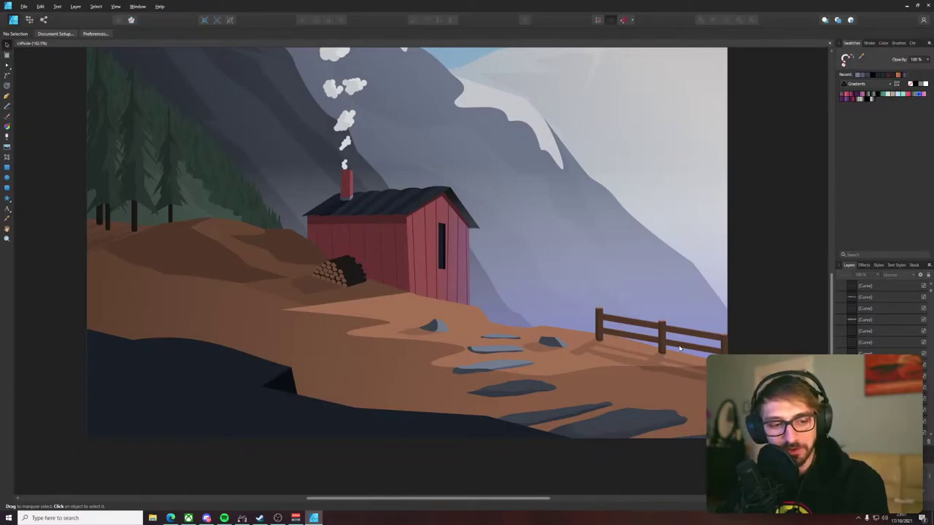
# - Delete the upper corner node at the dark band's fence-side end and taper the band down to the rock's tip
pyautogui.scroll(10, 483, 345)
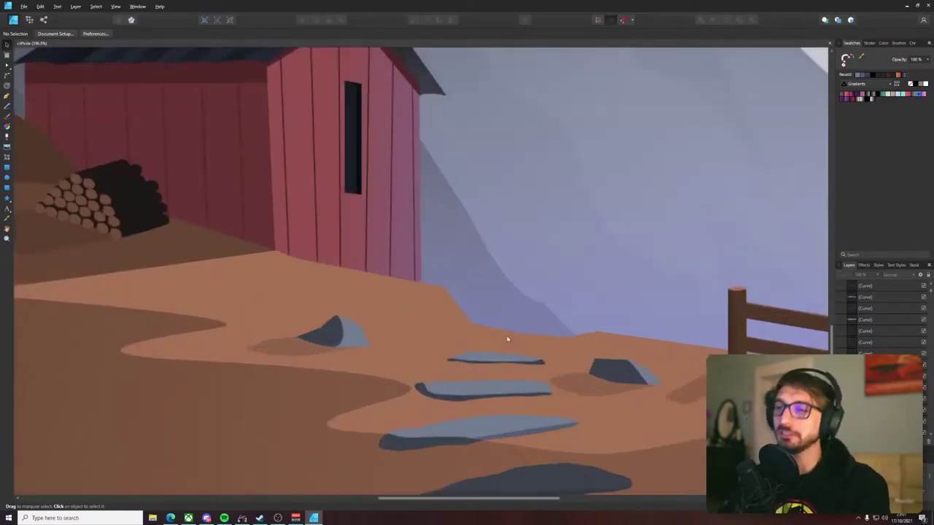
pyautogui.click(570, 374)
pyautogui.press('a')
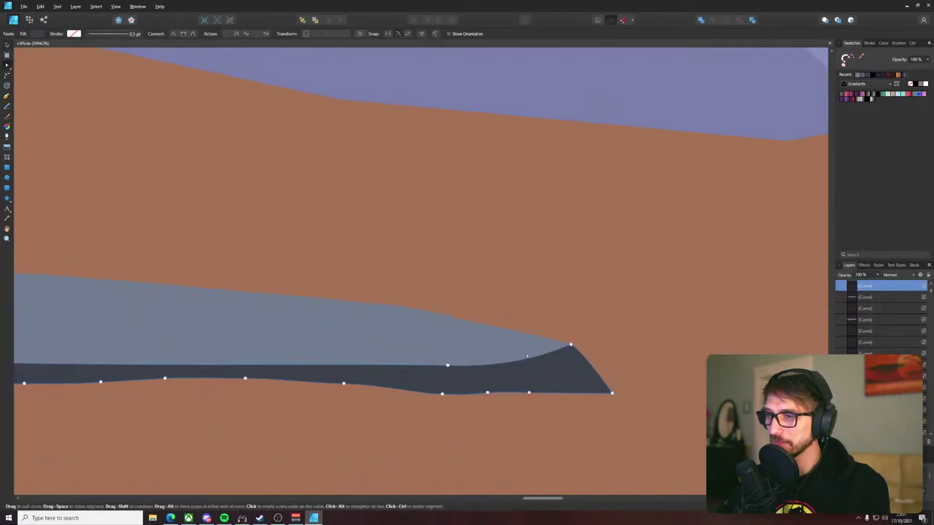
pyautogui.press('Delete')
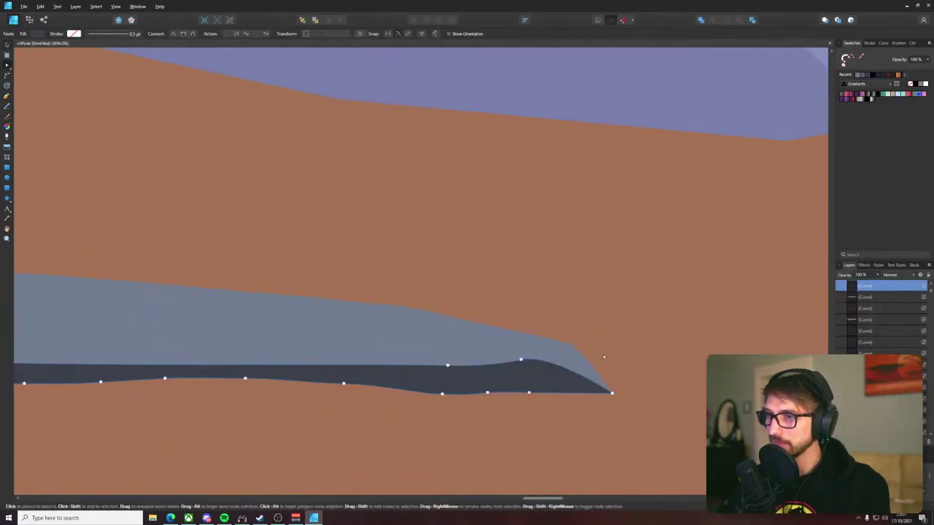
pyautogui.moveTo(521, 358)
pyautogui.mouseDown()
pyautogui.moveTo(495, 367)
pyautogui.moveTo(516, 374)
pyautogui.mouseUp()
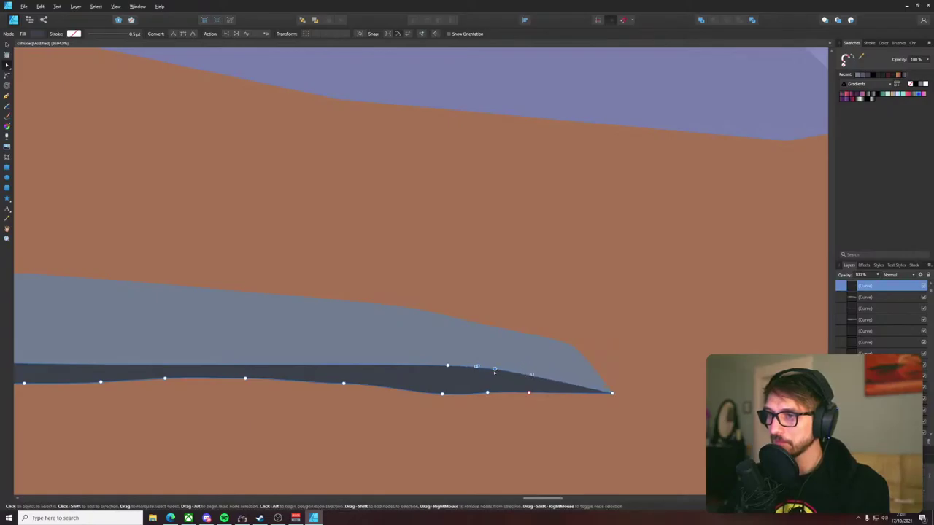
pyautogui.click(569, 315)
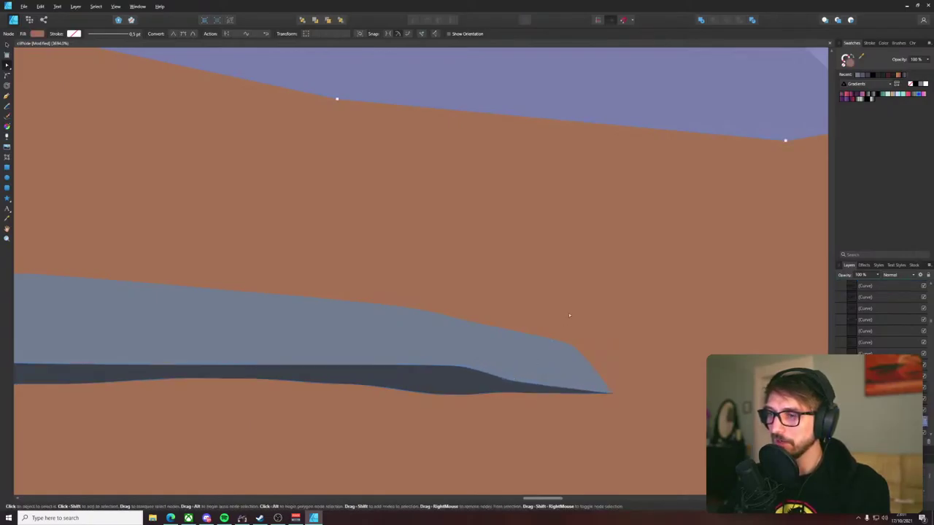
# - Pull the lower edge of the dark band slightly down near its cabin-side end, then deselect the band
pyautogui.scroll(-9, 529, 351)
pyautogui.scroll(11, 461, 351)
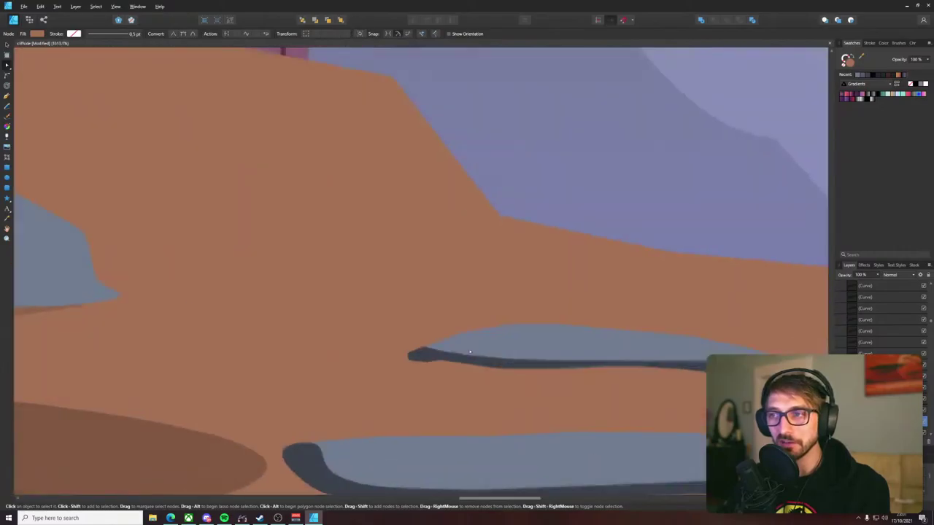
pyautogui.click(436, 360)
pyautogui.moveTo(439, 369); pyautogui.dragTo(443, 376)
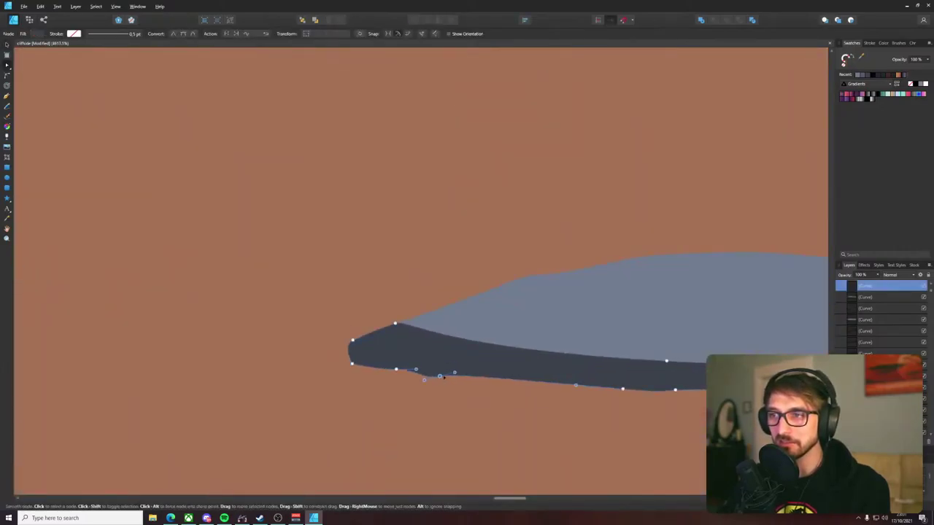
pyautogui.click(438, 288)
pyautogui.scroll(-5, 439, 288)
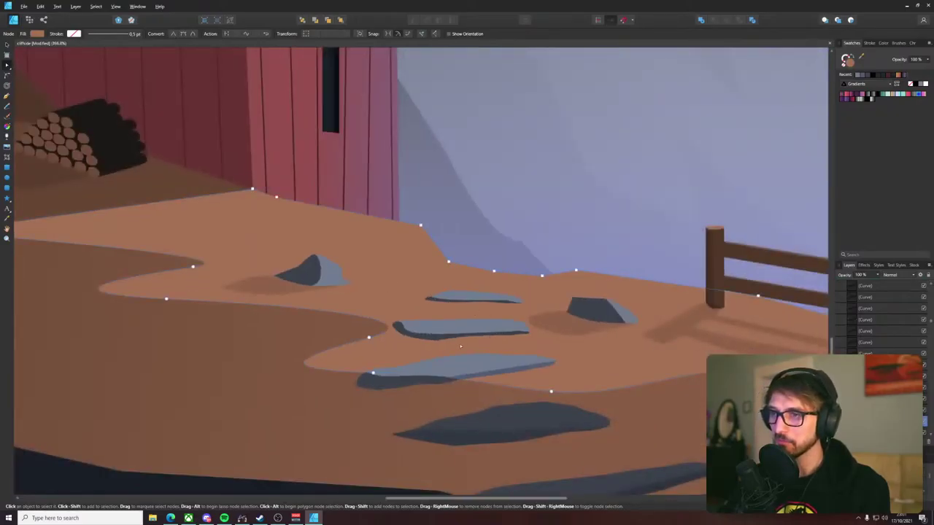
# - Place a copy of the small cabin-side rock's shadow at the middle flat rock and delete the nodes of its pointed cabin-side end
pyautogui.scroll(-3, 460, 347)
pyautogui.scroll(2, 344, 330)
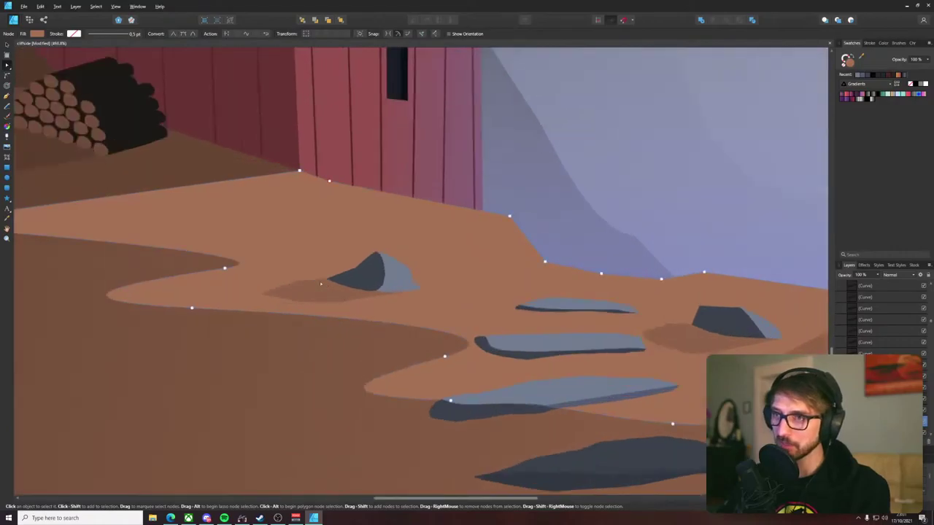
pyautogui.click(371, 313)
pyautogui.press('v')
pyautogui.moveTo(371, 313); pyautogui.dragTo(475, 359)
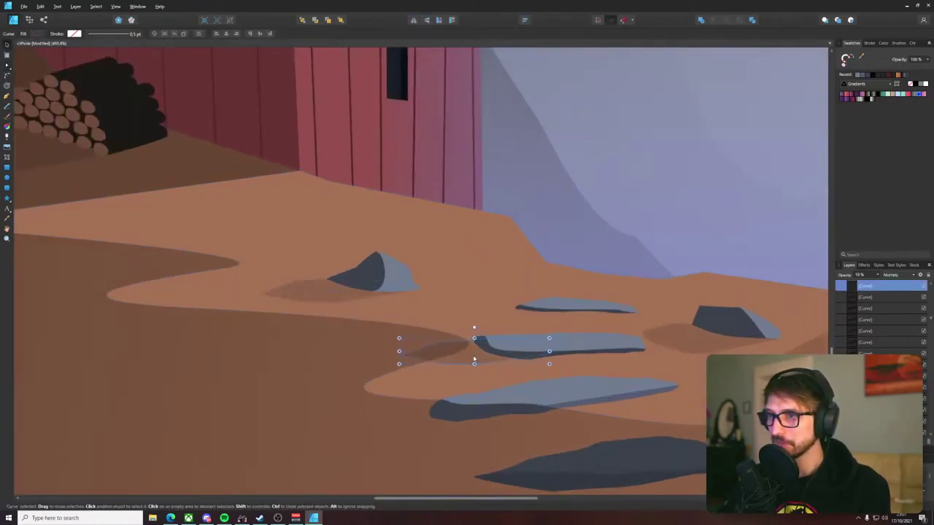
pyautogui.press('a')
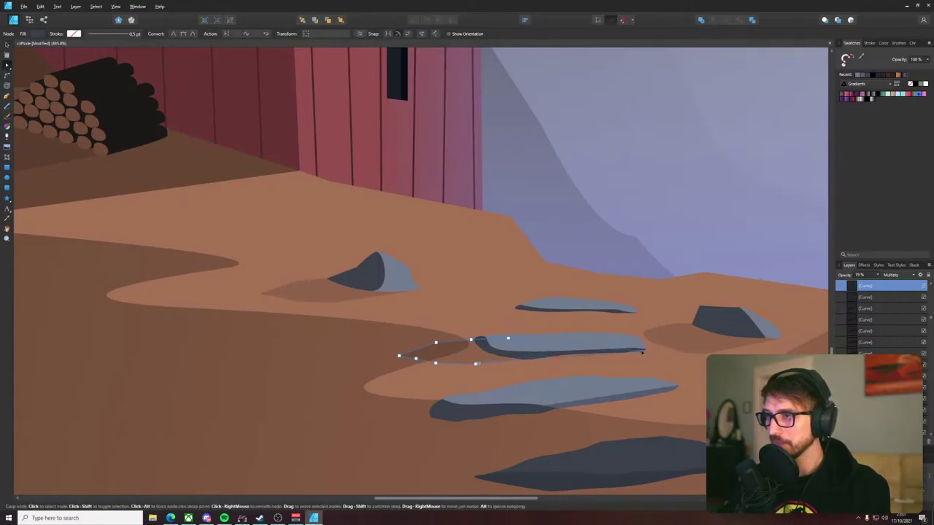
pyautogui.moveTo(373, 329); pyautogui.dragTo(460, 369)
pyautogui.press('Delete')
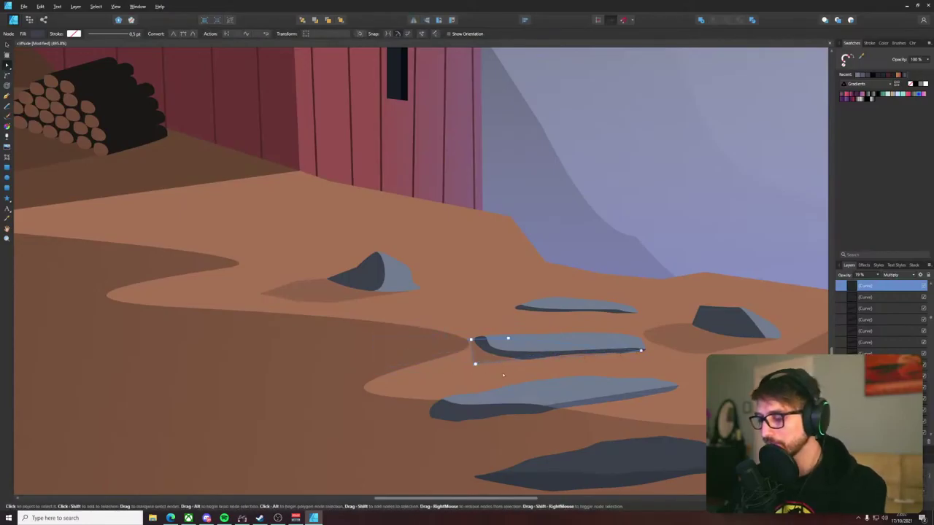
# - Reshape the copied shadow's lower edge into a smooth curve that runs beneath the middle flat rock and rounds its cabin-side end
pyautogui.scroll(5, 503, 375)
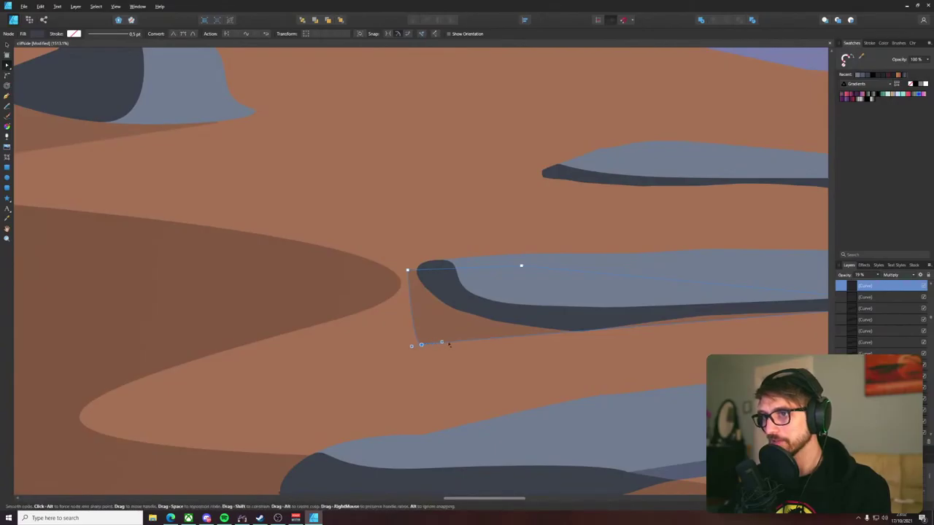
pyautogui.moveTo(442, 343); pyautogui.dragTo(759, 339)
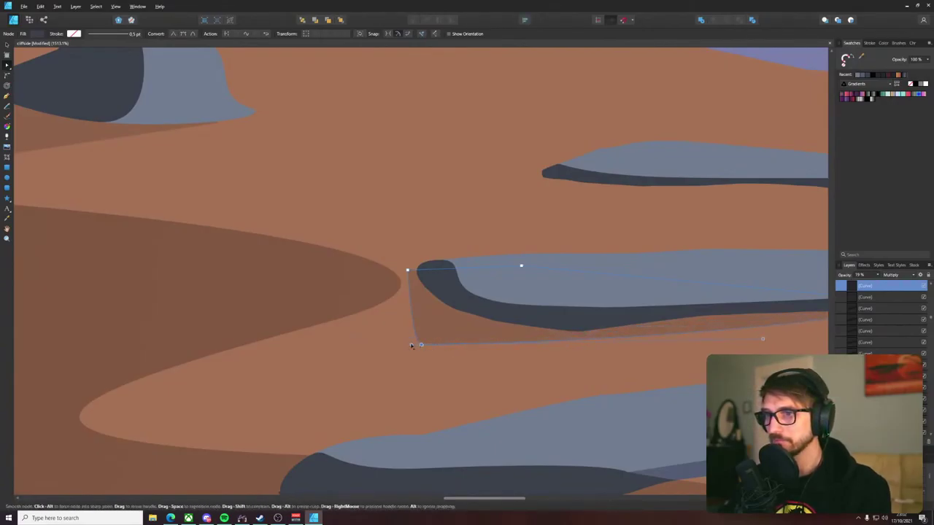
pyautogui.moveTo(421, 343); pyautogui.dragTo(352, 342)
pyautogui.moveTo(421, 344); pyautogui.dragTo(446, 343)
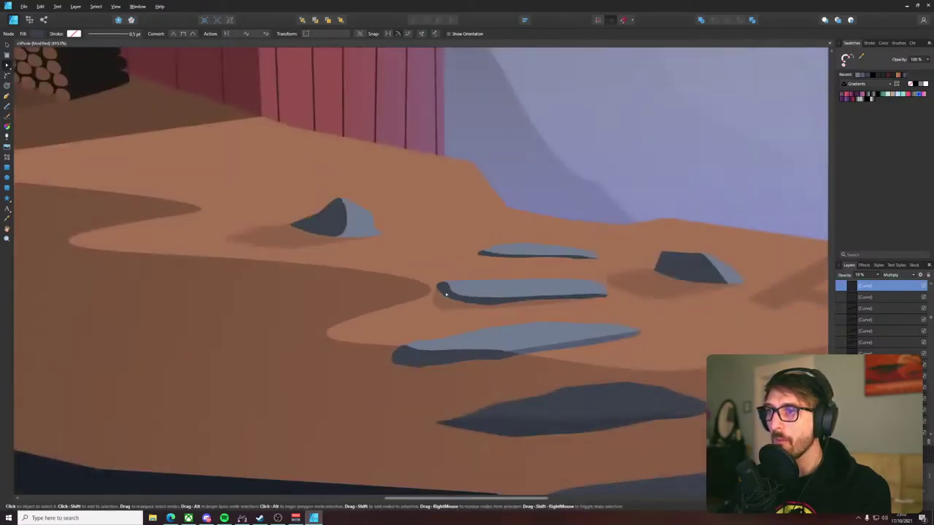
# - Duplicate the middle flat rock's shadow, move the copy beneath the upper flat rock and scale it down to that rock's length
pyautogui.scroll(-6, 411, 279)
pyautogui.scroll(2, 504, 291)
pyautogui.press('v')
pyautogui.hotkey('ctrl', 'j')
pyautogui.moveTo(429, 313); pyautogui.dragTo(489, 264)
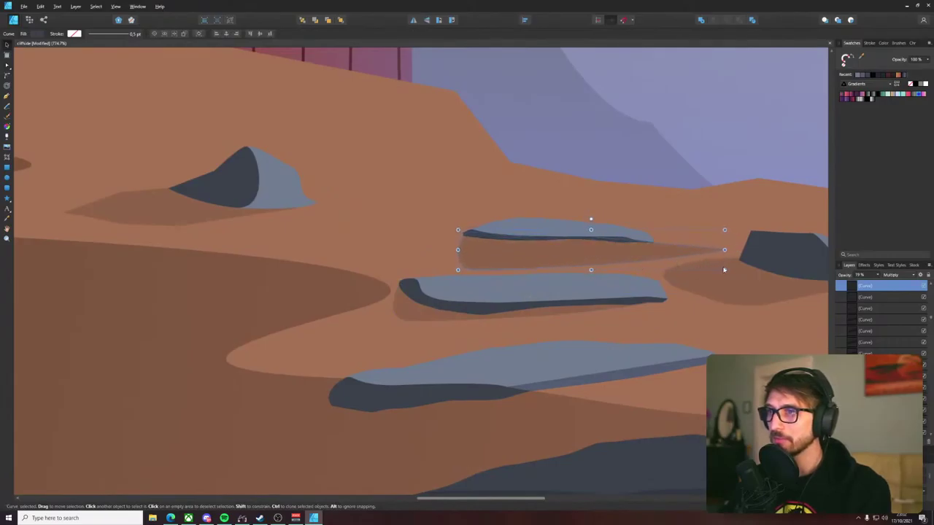
pyautogui.moveTo(725, 270); pyautogui.dragTo(649, 250)
# - Adjust the lower node and curve of the upper rock's shadow so it hugs the rock's lower edge, then deselect it
pyautogui.press('a')
pyautogui.click(459, 244)
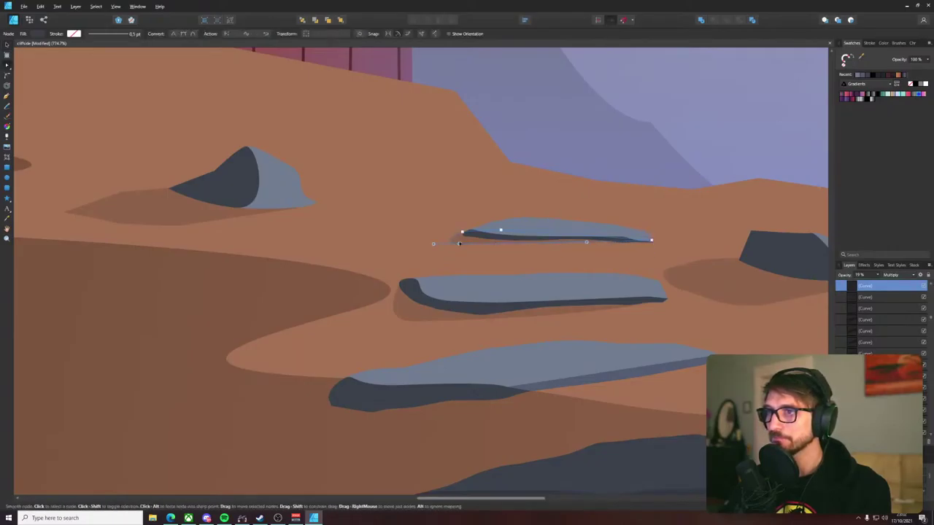
pyautogui.moveTo(459, 244); pyautogui.dragTo(460, 242)
pyautogui.moveTo(586, 241); pyautogui.dragTo(586, 245)
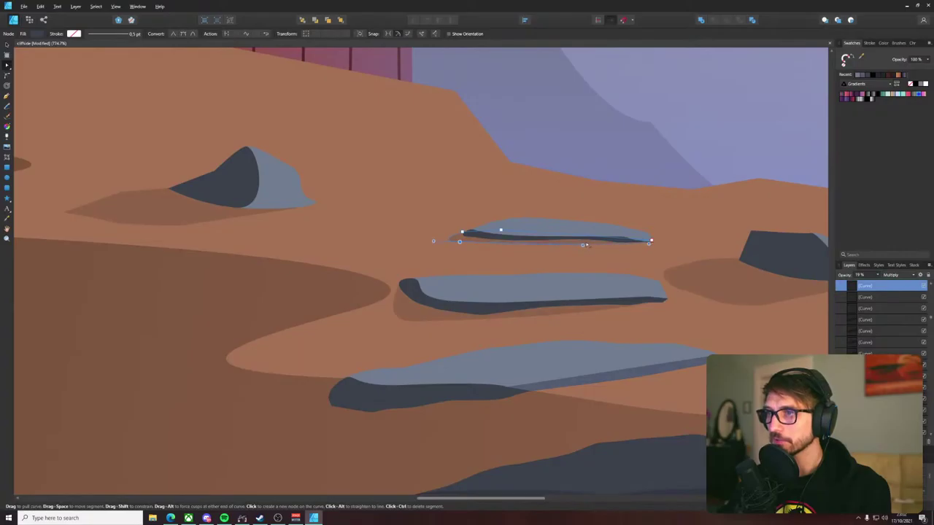
pyautogui.press('v')
pyautogui.click(617, 209)
pyautogui.scroll(-8, 615, 212)
pyautogui.press('Escape')
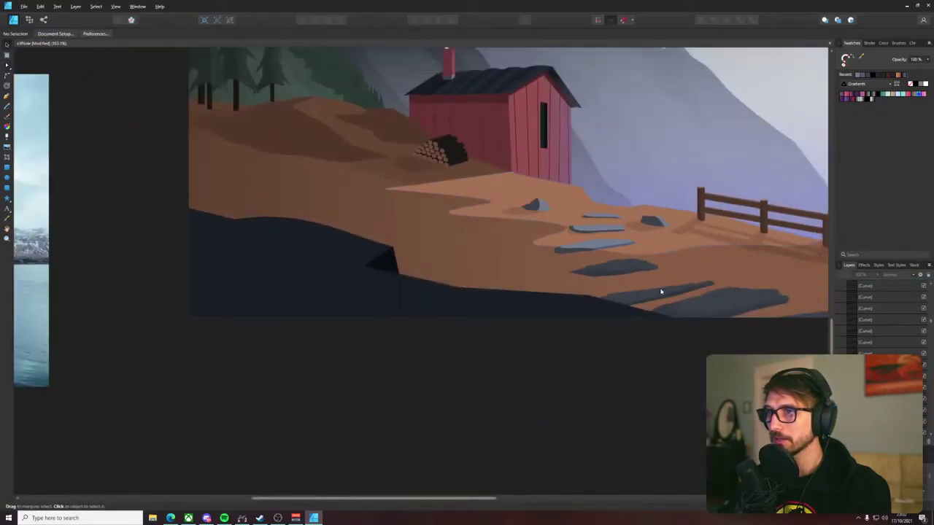
pyautogui.scroll(-4, 372, 313)
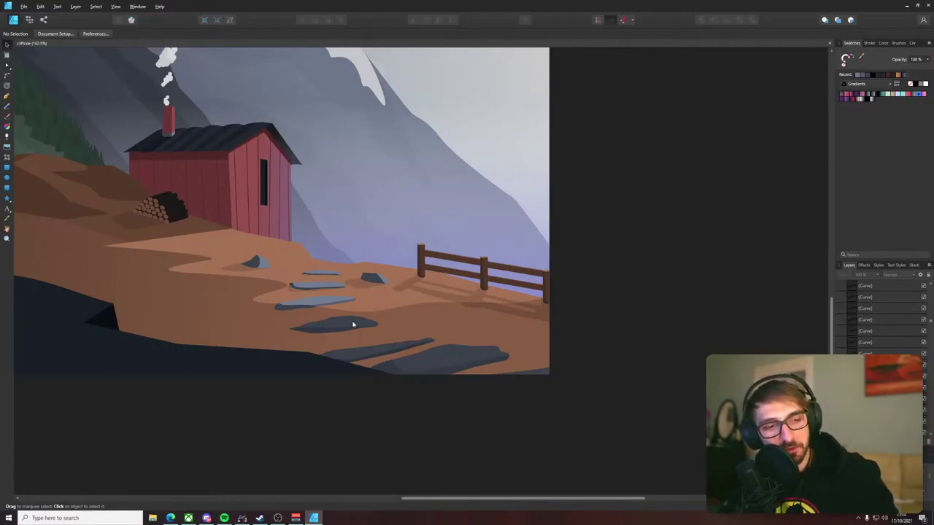
pyautogui.moveTo(366, 340); pyautogui.dragTo(530, 462)
pyautogui.scroll(-2, 613, 405)
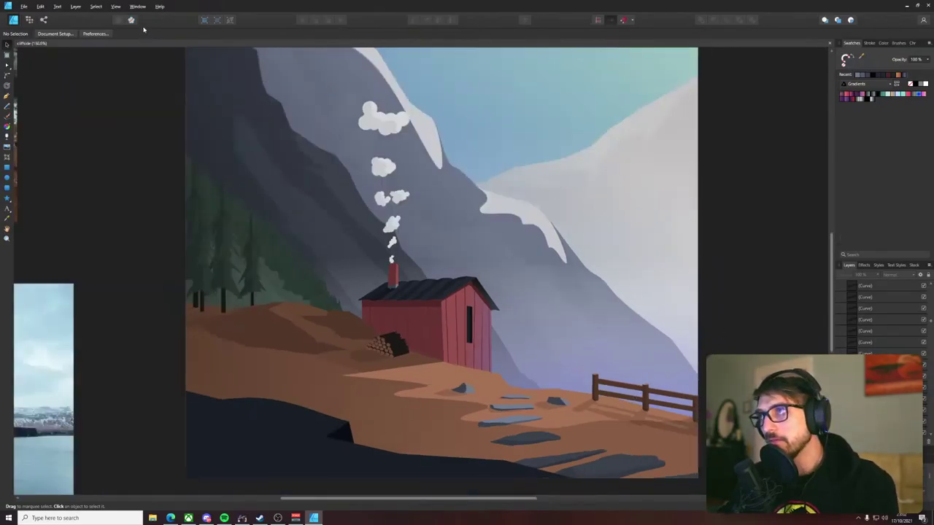
pyautogui.click(115, 7)
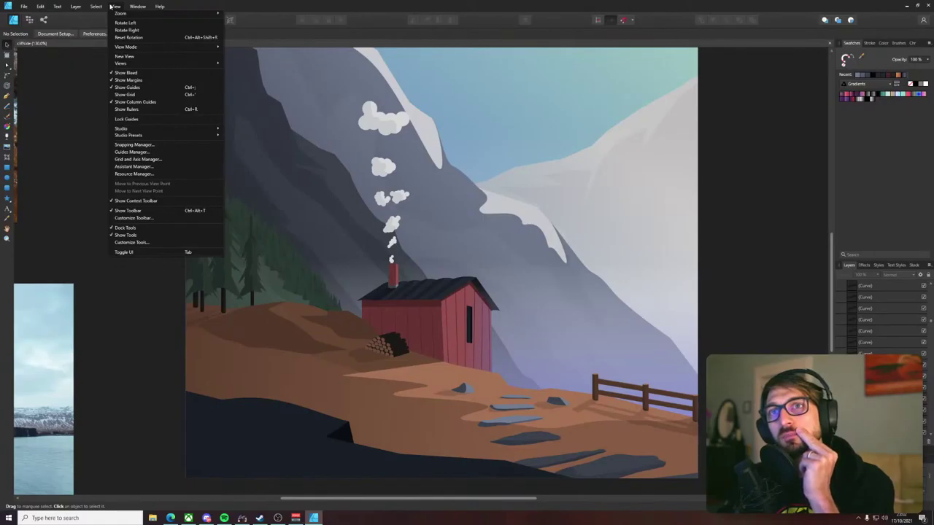
pyautogui.moveTo(126, 47)
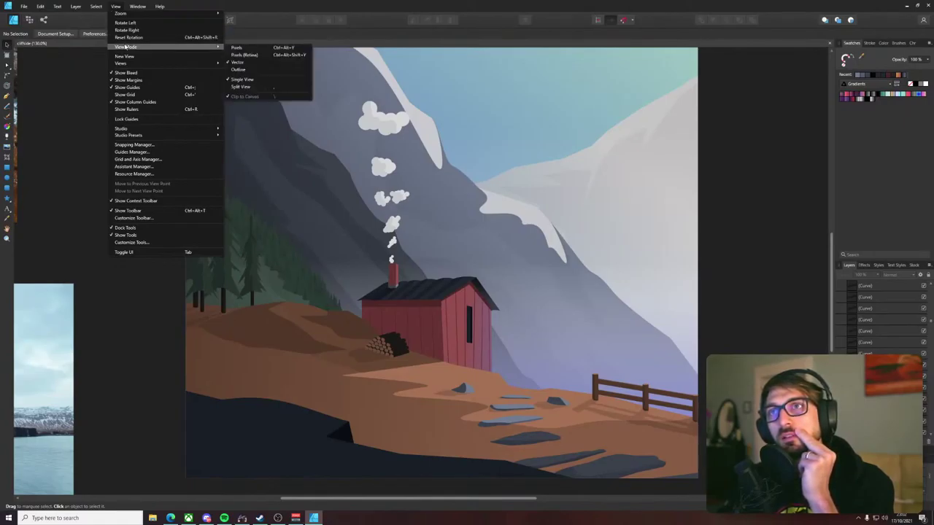
pyautogui.moveTo(136, 67)
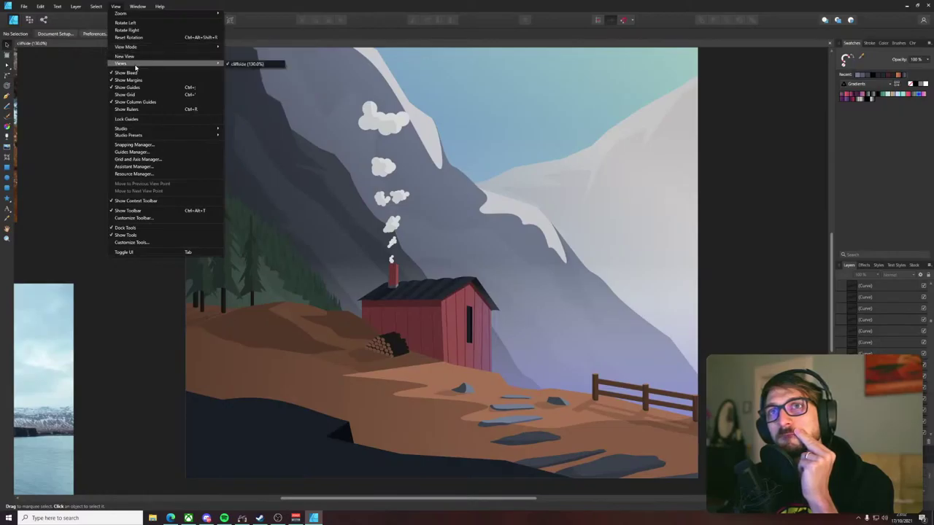
# - Show the Navigator panel for an overview of the whole artwork while working
pyautogui.click(115, 6)
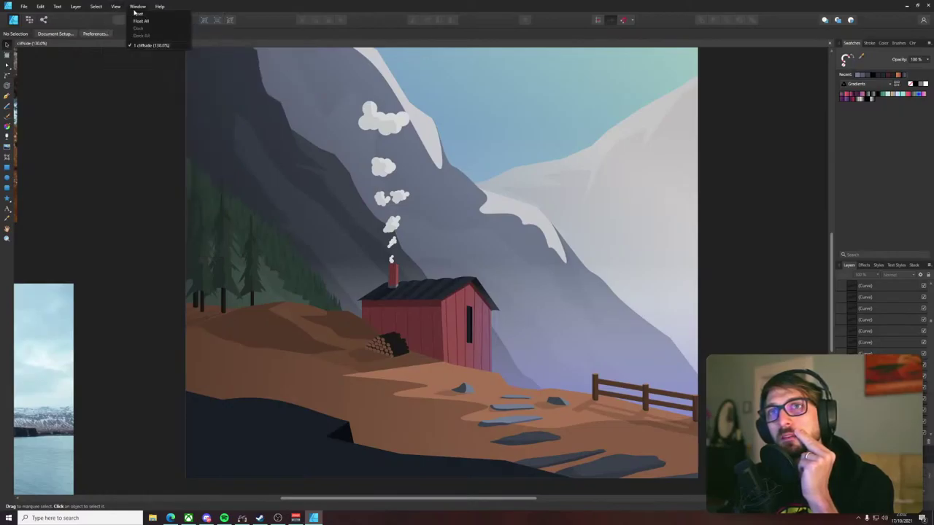
pyautogui.click(115, 5)
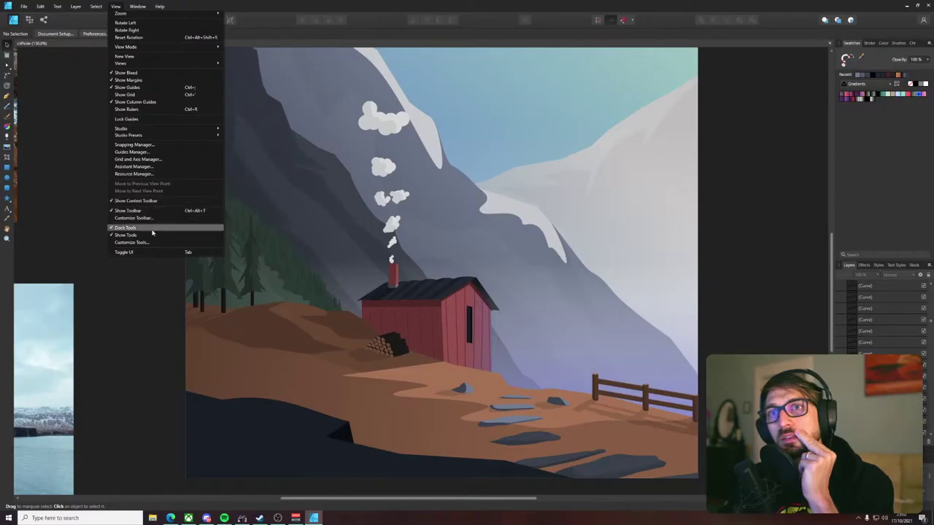
pyautogui.click(115, 6)
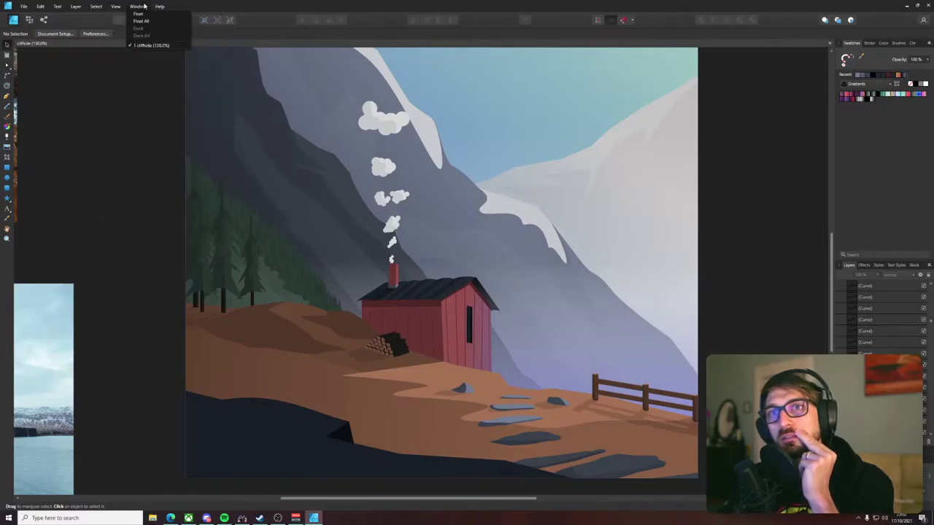
pyautogui.click(115, 6)
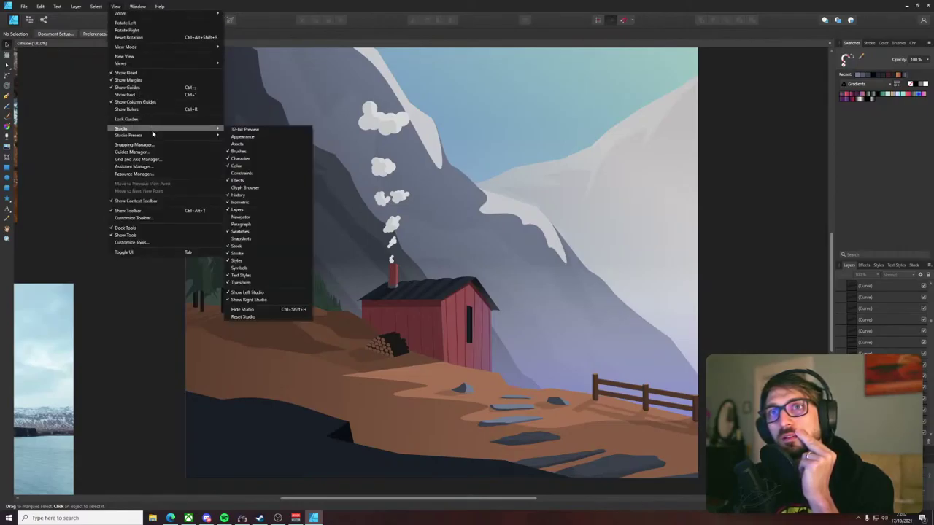
pyautogui.moveTo(156, 136)
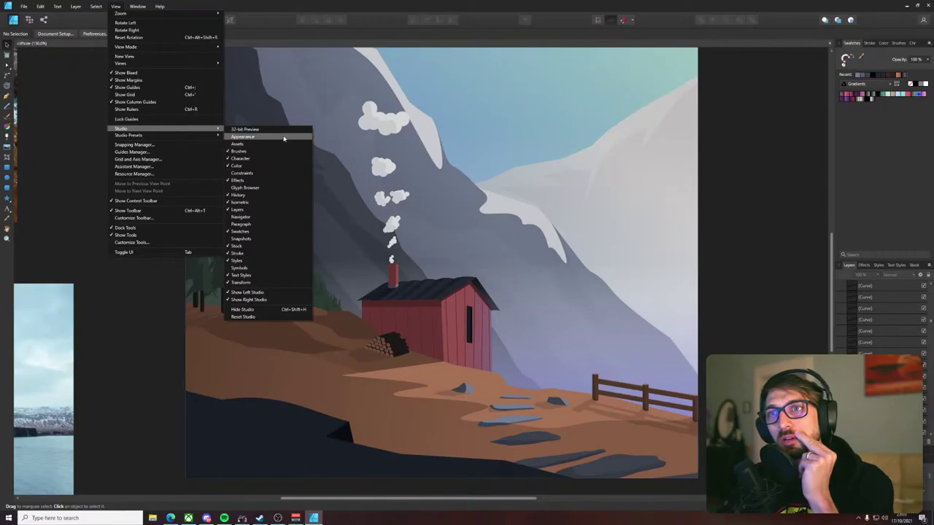
pyautogui.click(267, 218)
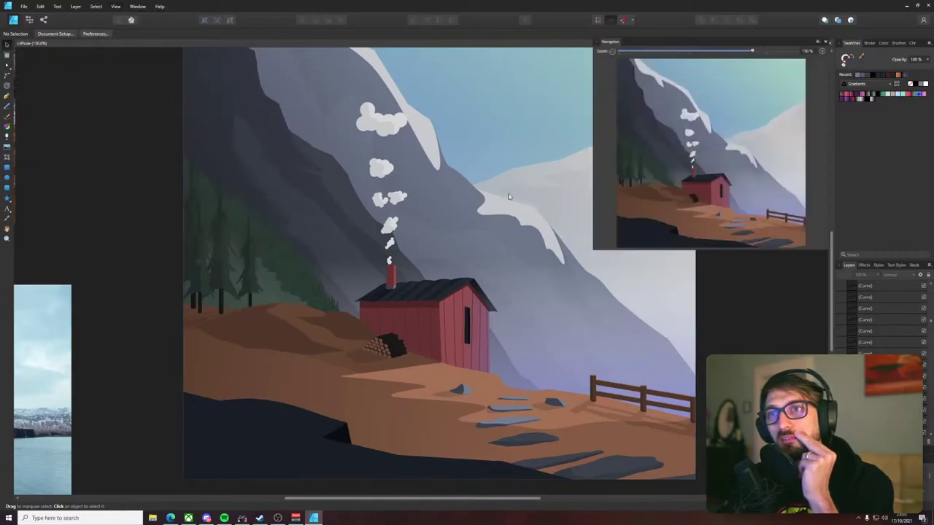
# - Resize the Navigator panel so the entire landscape is large and readable beside the close-up of the flat rocks
pyautogui.moveTo(509, 196); pyautogui.dragTo(240, 240)
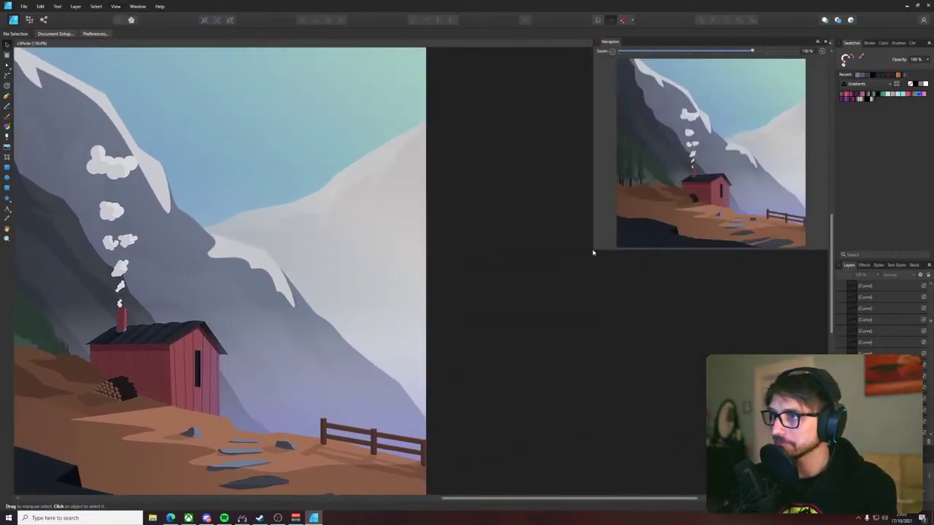
pyautogui.moveTo(593, 250); pyautogui.dragTo(500, 394)
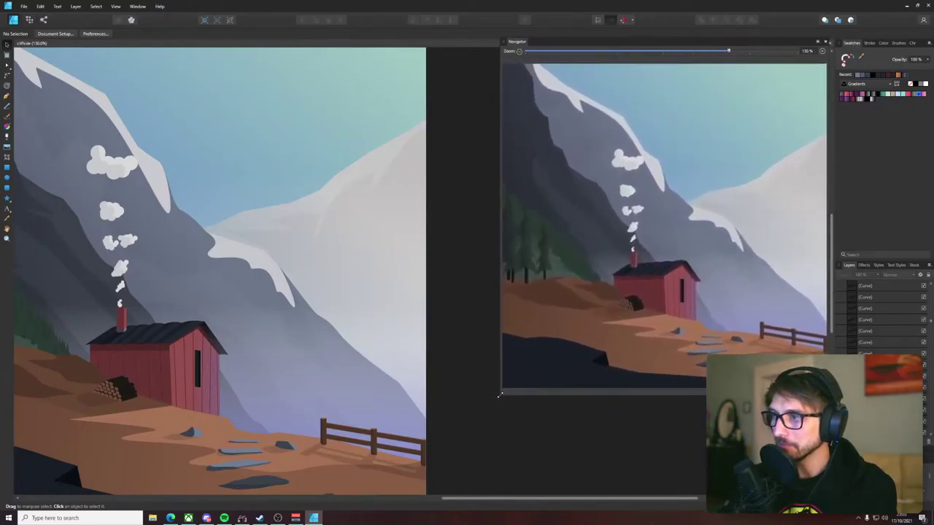
pyautogui.scroll(-3, 466, 437)
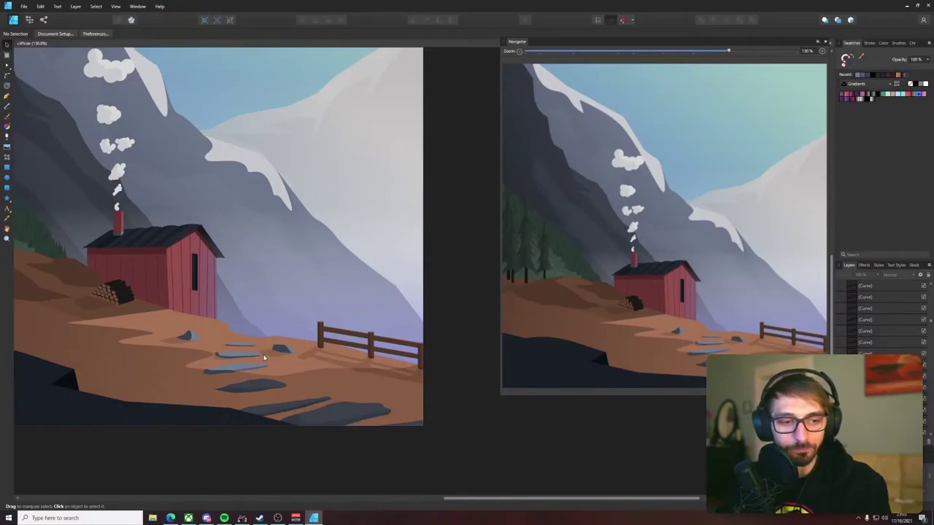
pyautogui.scroll(10, 278, 362)
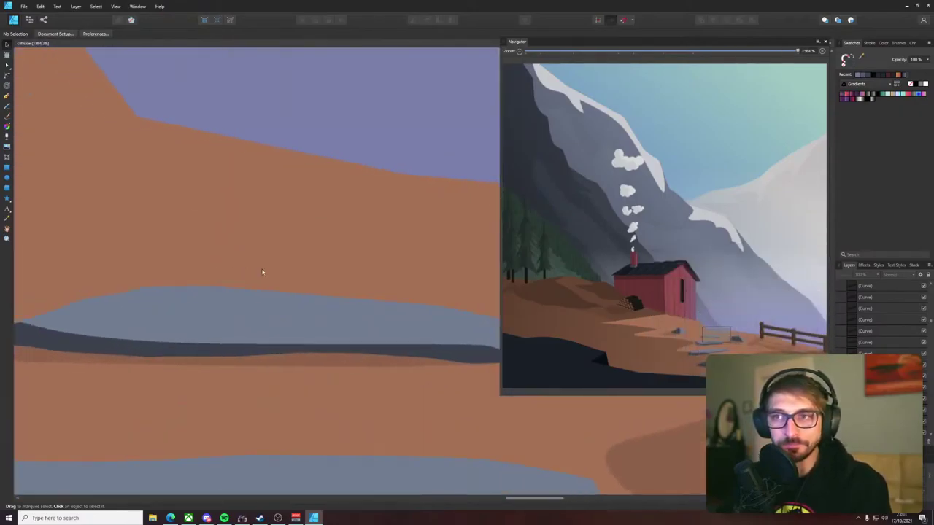
pyautogui.moveTo(331, 282)
pyautogui.mouseDown()
pyautogui.moveTo(187, 285)
pyautogui.moveTo(334, 428)
pyautogui.moveTo(181, 304)
pyautogui.mouseUp()
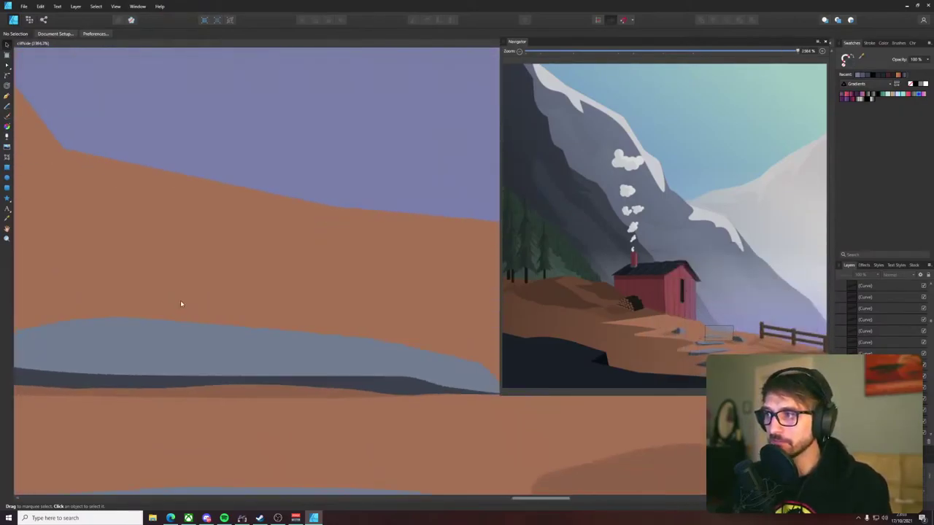
pyautogui.moveTo(358, 291); pyautogui.dragTo(268, 294)
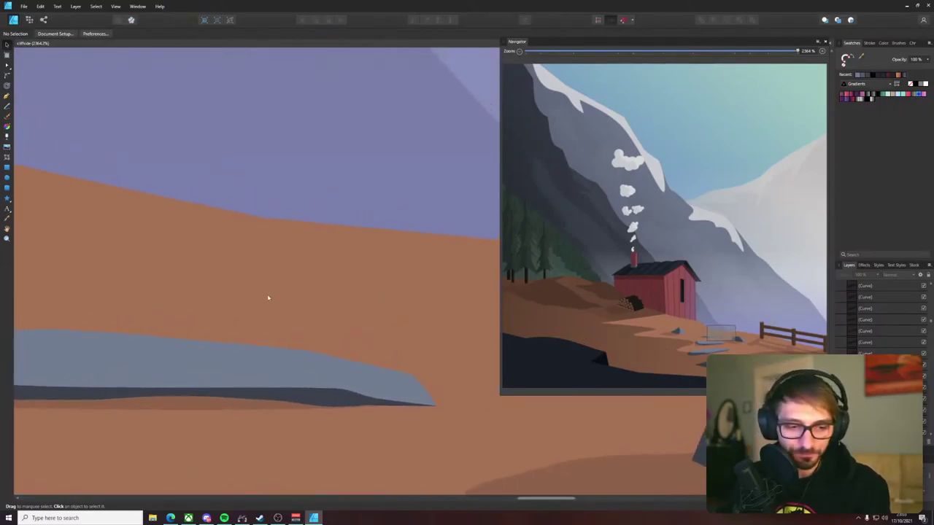
pyautogui.moveTo(499, 396); pyautogui.dragTo(523, 357)
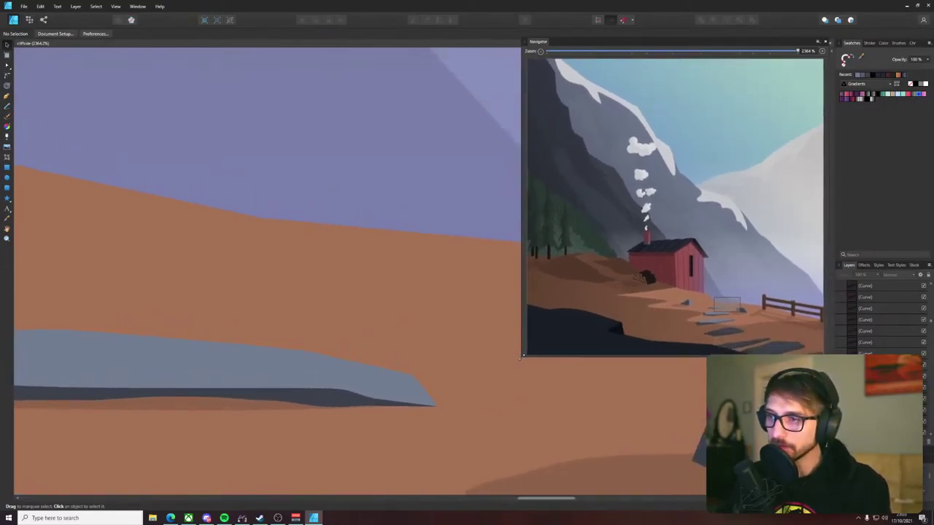
# - Draw a thin, elongated flat-rock outline with the Pen tool between the upper flat rock and the cliff edge
pyautogui.press('p')
pyautogui.moveTo(212, 287); pyautogui.dragTo(429, 309)
pyautogui.scroll(-4, 243, 315)
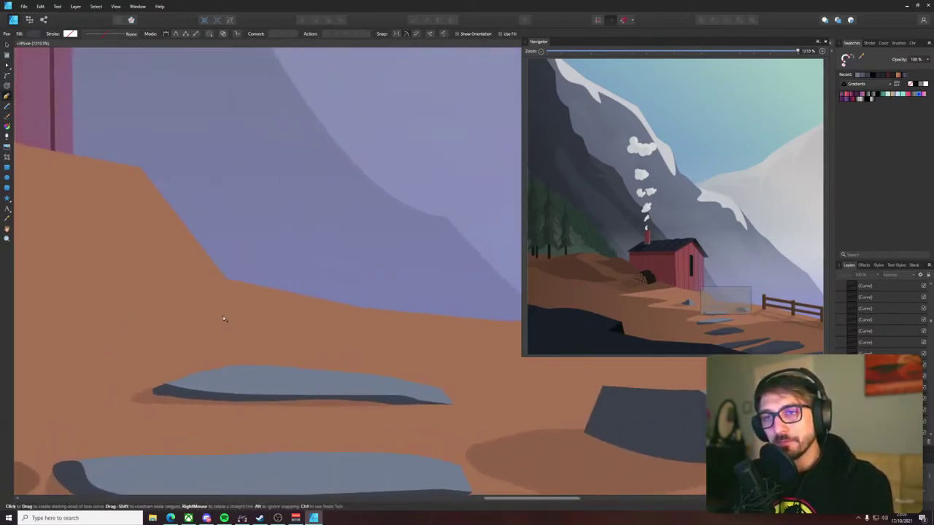
pyautogui.moveTo(216, 317); pyautogui.dragTo(247, 320)
pyautogui.hotkey('ctrl', 'z')
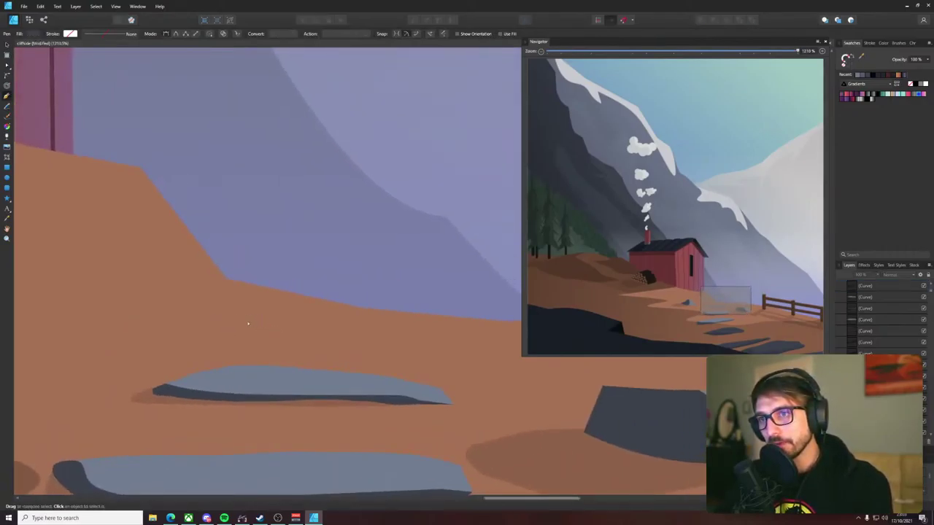
pyautogui.click(210, 317)
pyautogui.click(232, 321)
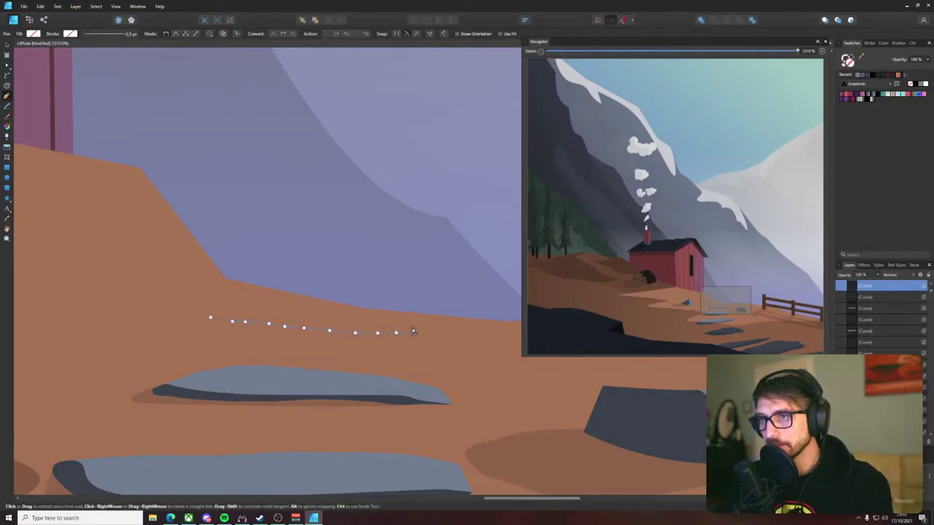
pyautogui.click(375, 316)
pyautogui.click(369, 315)
pyautogui.click(335, 313)
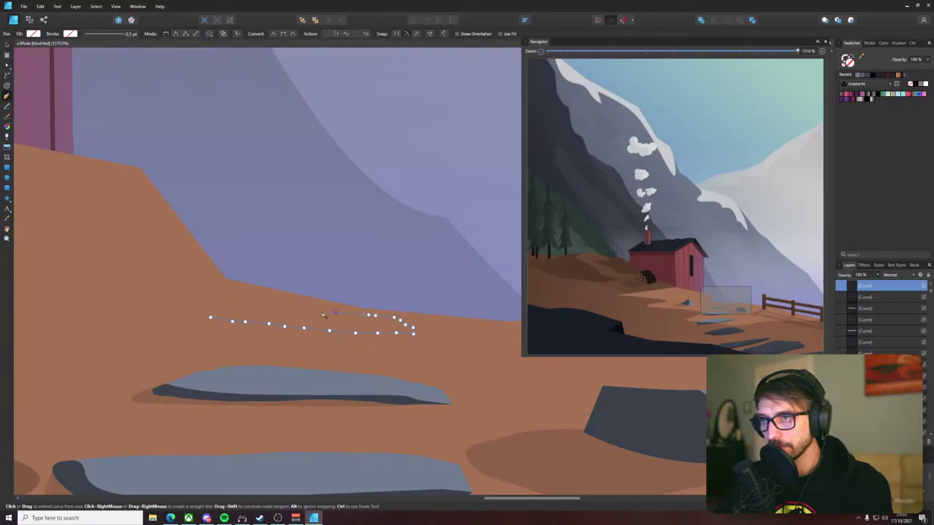
pyautogui.click(267, 307)
pyautogui.click(213, 307)
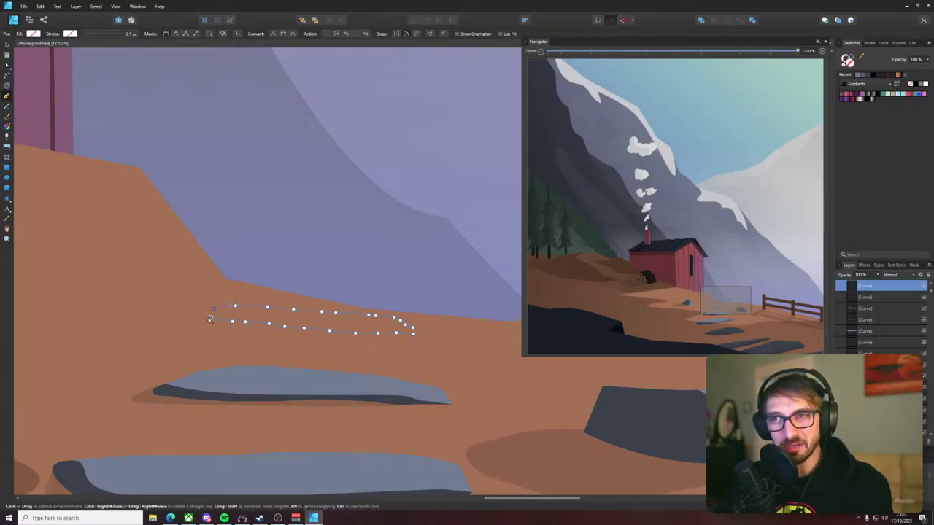
# - Fill the new rock outline with the blue-grey sampled from the flat rock below it
pyautogui.press('v')
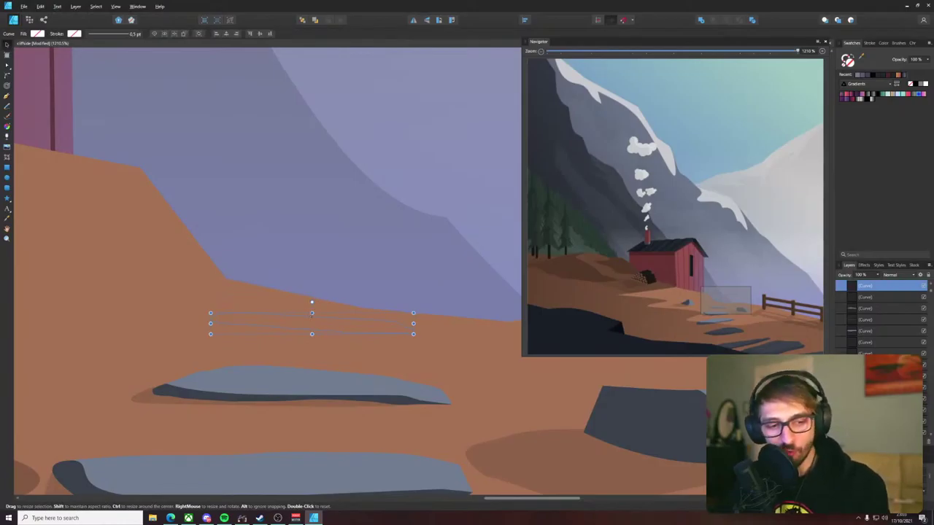
pyautogui.press('i')
pyautogui.click(318, 377)
pyautogui.press('v')
pyautogui.scroll(2, 234, 318)
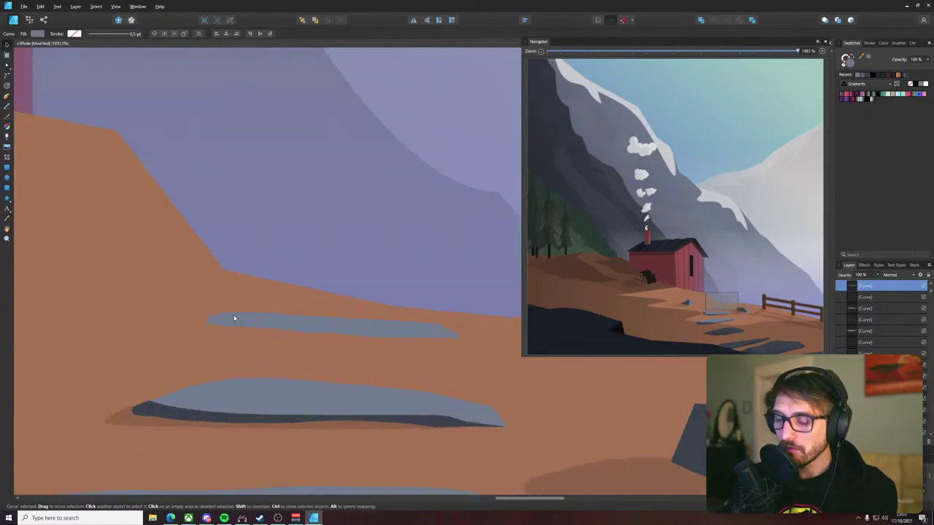
# - Duplicate the new rock, delete the copy's upper nodes to leave a thin sliver along the lower edge, and fill it dark grey
pyautogui.scroll(1, 235, 318)
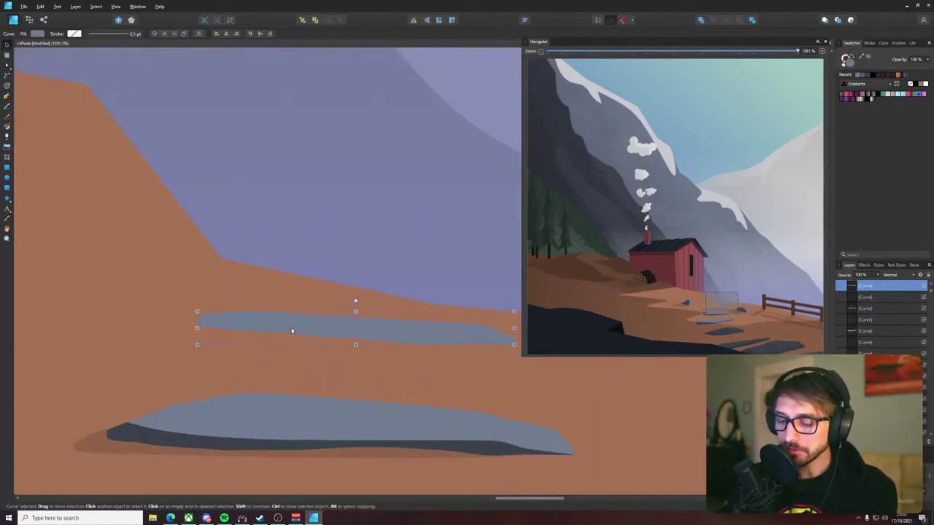
pyautogui.press('a')
pyautogui.press('Delete')
pyautogui.moveTo(245, 320); pyautogui.dragTo(210, 325)
pyautogui.scroll(1, 284, 317)
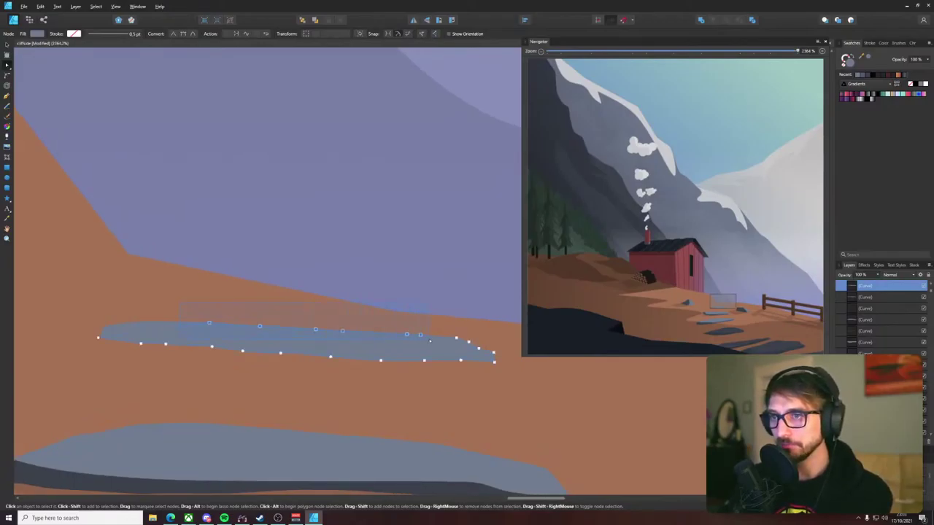
pyautogui.moveTo(429, 340); pyautogui.dragTo(430, 340)
pyautogui.press('Delete')
pyautogui.press('Delete')
pyautogui.moveTo(489, 352); pyautogui.dragTo(464, 354)
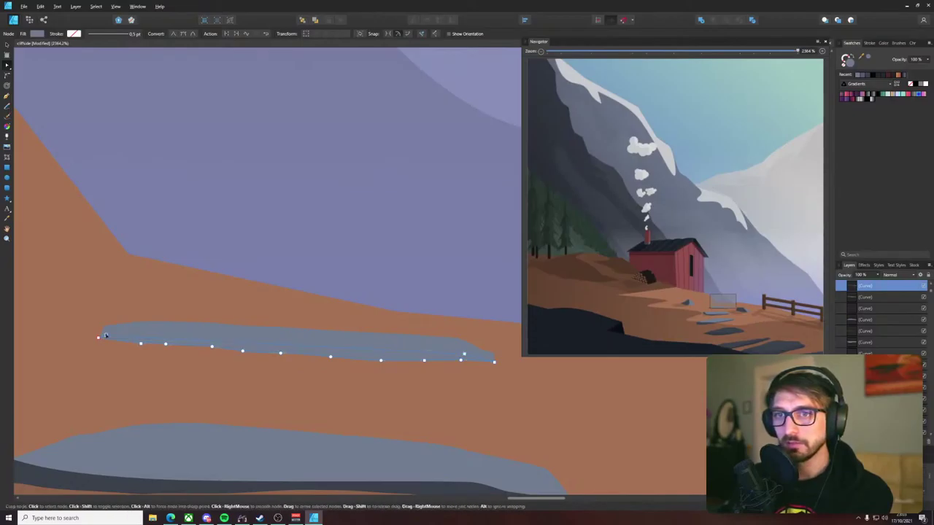
pyautogui.scroll(-2, 259, 337)
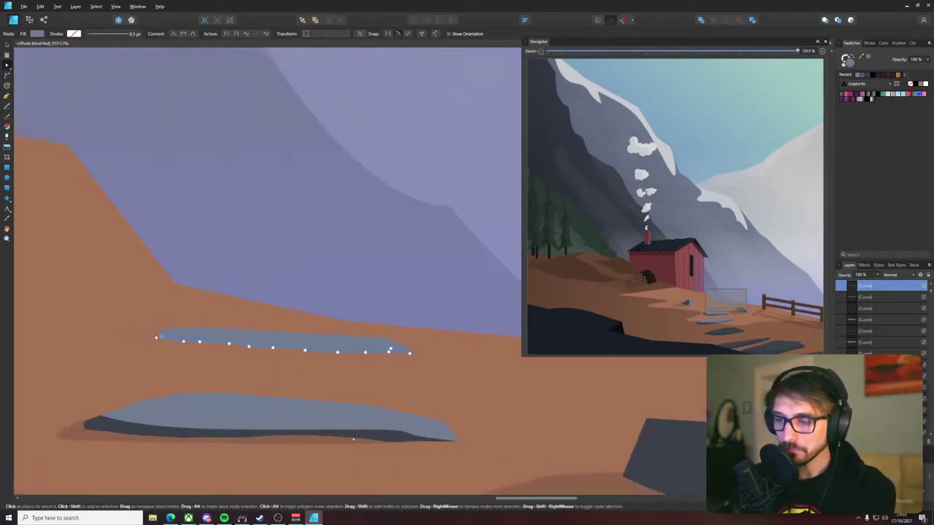
pyautogui.press('v')
# - Duplicate the shadow of the flat rock below, move the copy beneath the new topmost rock and scale it down to that rock's length
pyautogui.click(288, 442)
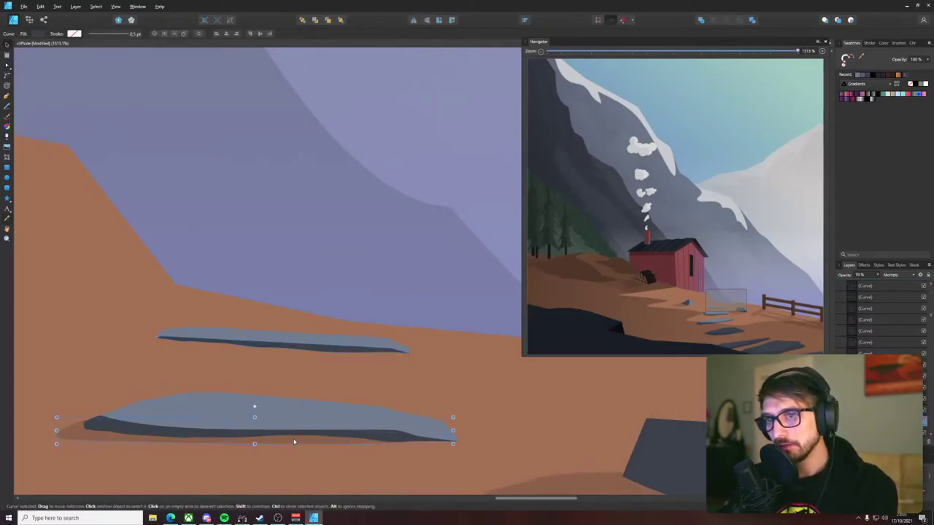
pyautogui.moveTo(294, 442); pyautogui.dragTo(248, 361)
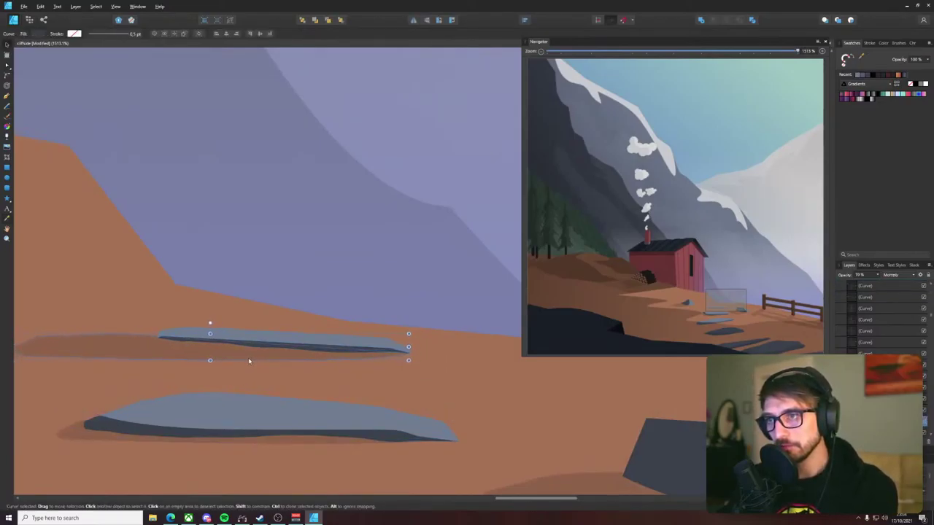
pyautogui.moveTo(29, 365); pyautogui.dragTo(271, 353)
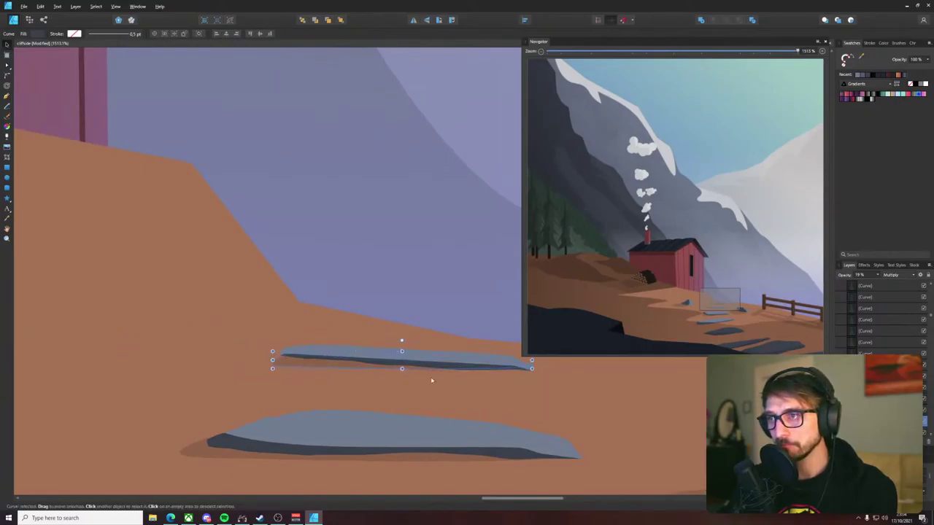
# - Reshape the lower edge and fence-side end of the topmost rock's shadow so it follows the rock's underside, then deselect it
pyautogui.press('a')
pyautogui.moveTo(475, 369); pyautogui.dragTo(475, 374)
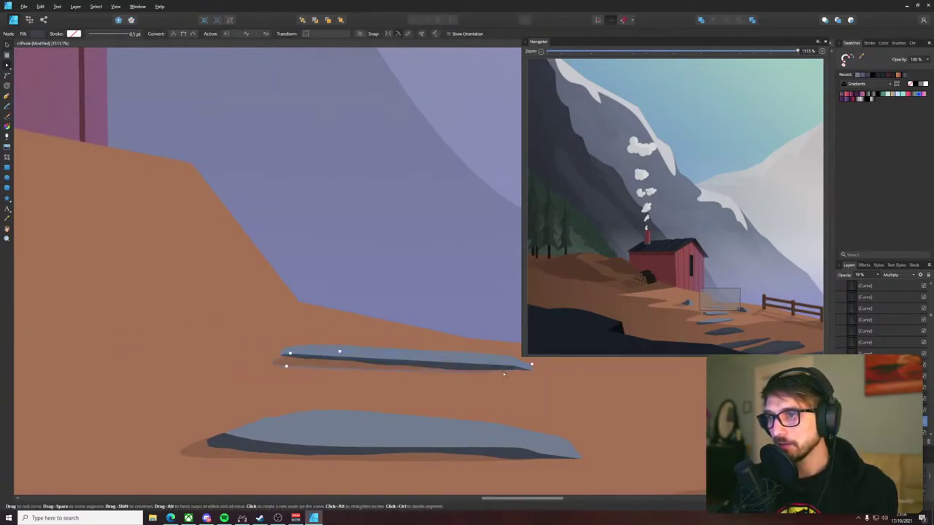
pyautogui.moveTo(532, 364); pyautogui.dragTo(530, 370)
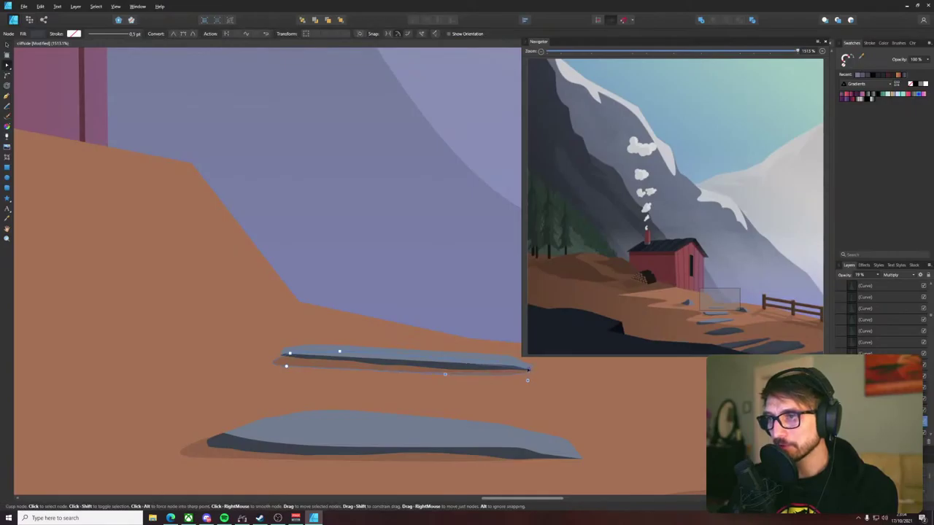
pyautogui.moveTo(497, 380); pyautogui.dragTo(509, 380)
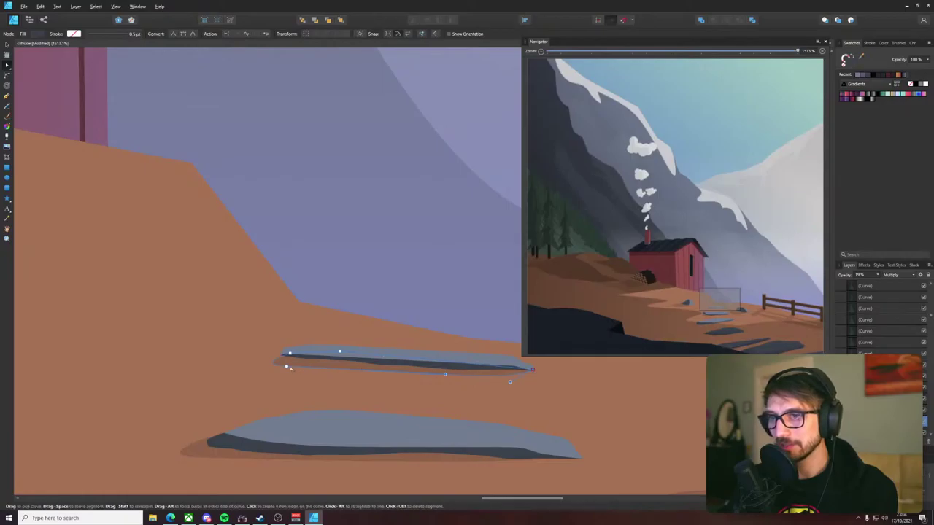
pyautogui.press('a')
pyautogui.scroll(-8, 359, 286)
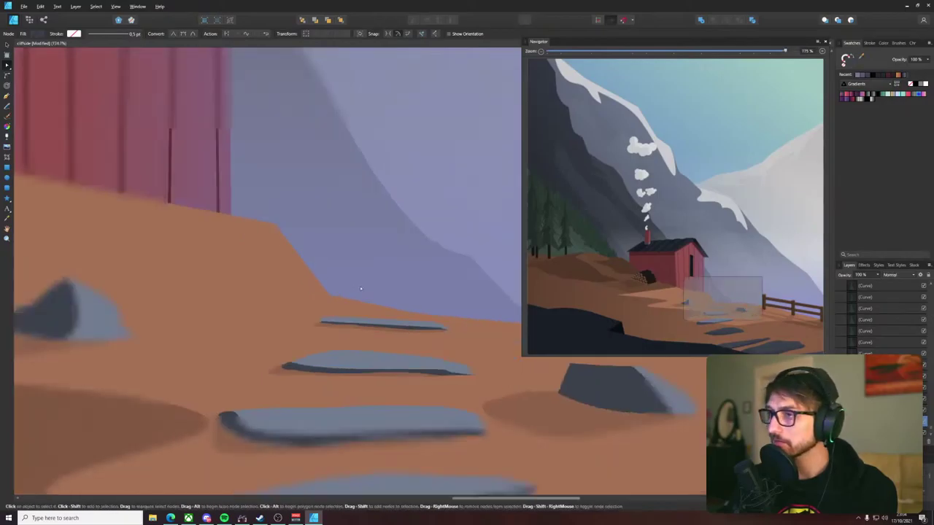
pyautogui.click(360, 290)
pyautogui.press('v')
pyautogui.click(618, 479)
# - Select the topmost flat rock's top face, dark side and shadow together and shift them slightly toward the fence
pyautogui.scroll(-3, 618, 479)
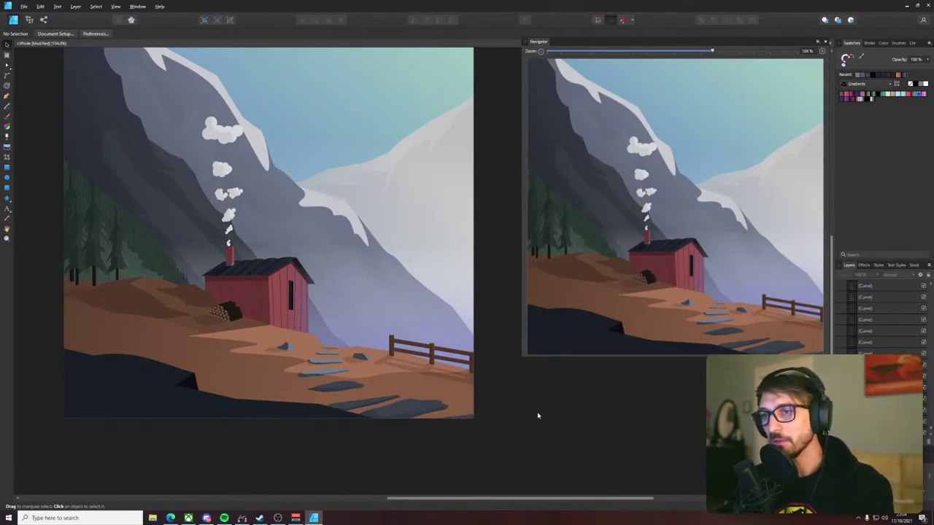
pyautogui.scroll(8, 537, 416)
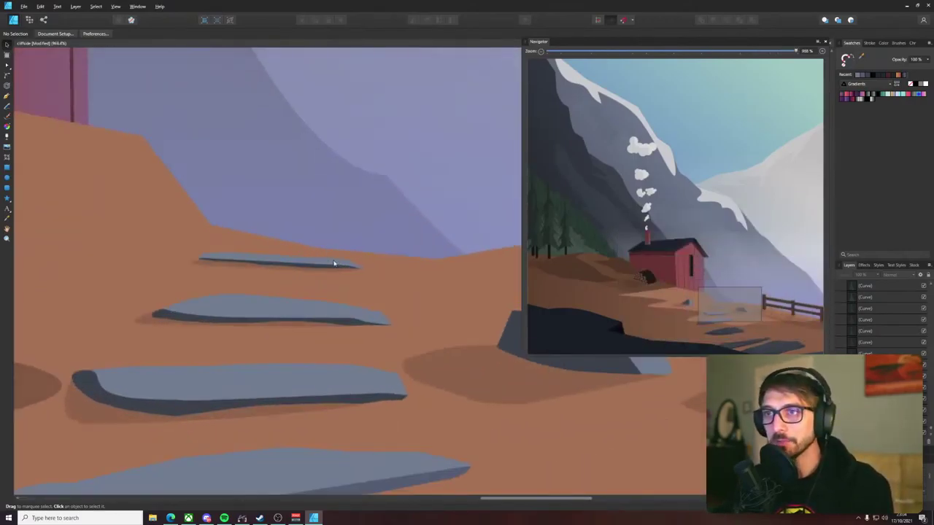
pyautogui.click(334, 263)
pyautogui.scroll(10, 337, 266)
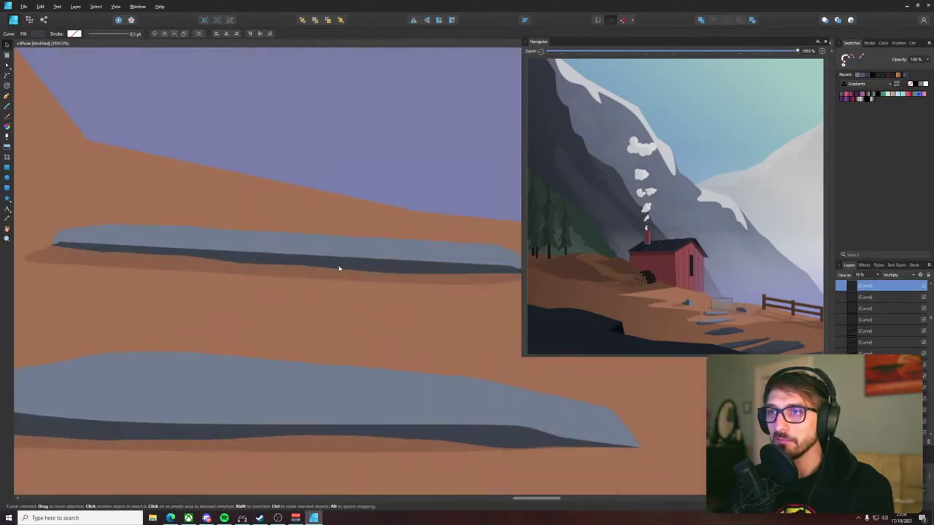
pyautogui.keyDown('shift'); pyautogui.click(346, 259); pyautogui.keyUp('shift')
pyautogui.moveTo(351, 257); pyautogui.dragTo(394, 276)
pyautogui.scroll(-10, 394, 276)
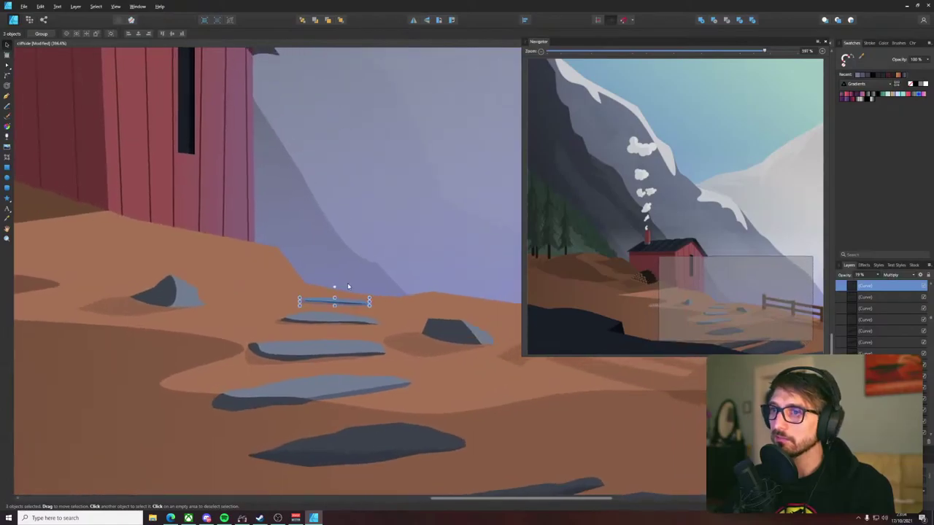
# - Draw a closed, thin slab outline with the Pen tool along the ridge edge, just above the topmost flat rock
pyautogui.press('p')
pyautogui.scroll(10, 343, 290)
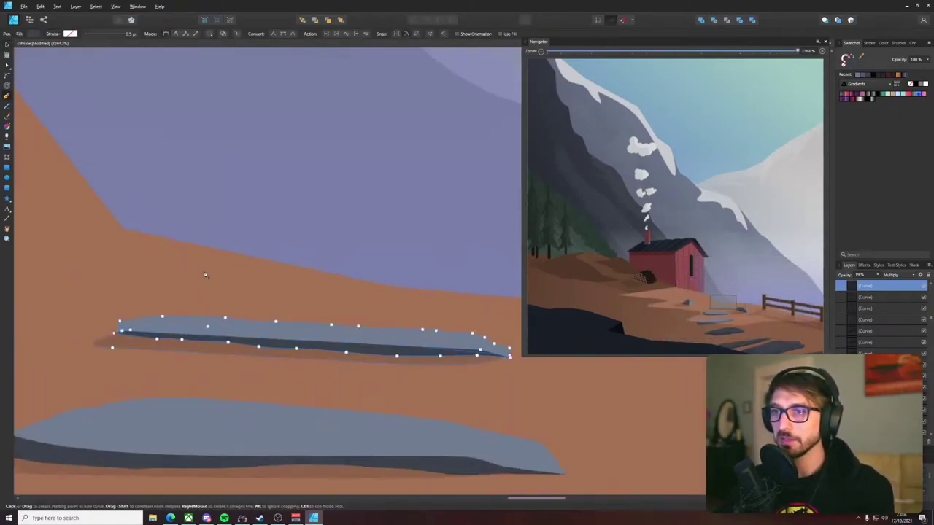
pyautogui.click(186, 243)
pyautogui.click(159, 258)
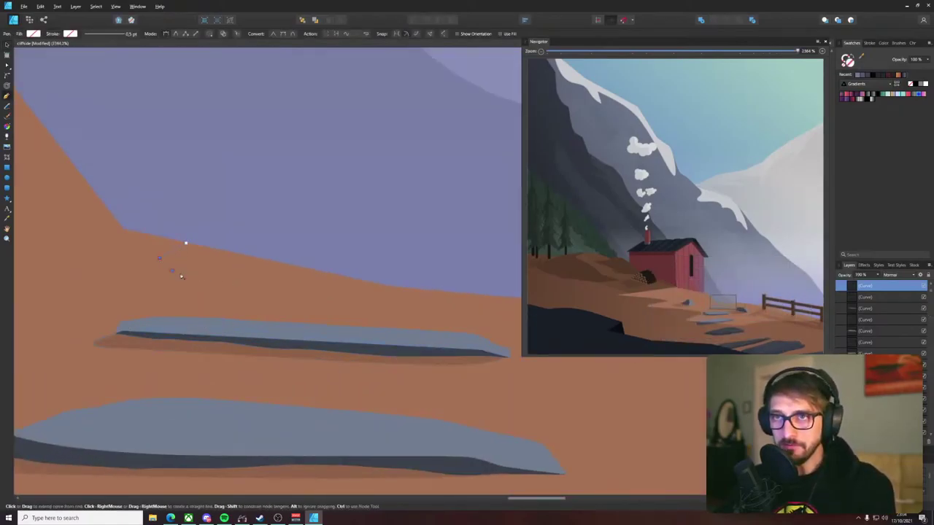
pyautogui.click(205, 274)
pyautogui.click(248, 274)
pyautogui.click(294, 280)
pyautogui.click(354, 290)
pyautogui.click(398, 299)
pyautogui.moveTo(397, 303)
pyautogui.mouseDown()
pyautogui.moveTo(355, 317)
pyautogui.moveTo(223, 317)
pyautogui.mouseUp()
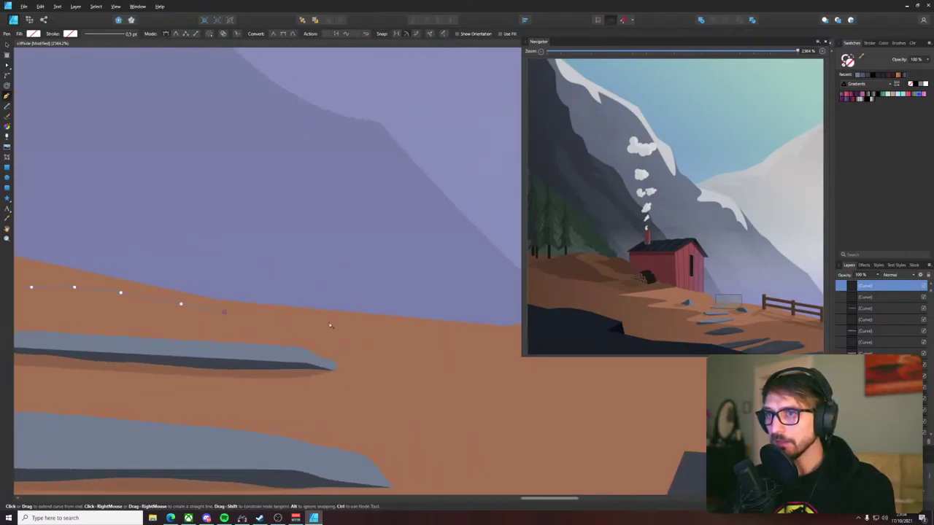
pyautogui.click(333, 322)
pyautogui.click(309, 307)
pyautogui.moveTo(259, 285); pyautogui.dragTo(399, 338)
pyautogui.click(325, 340)
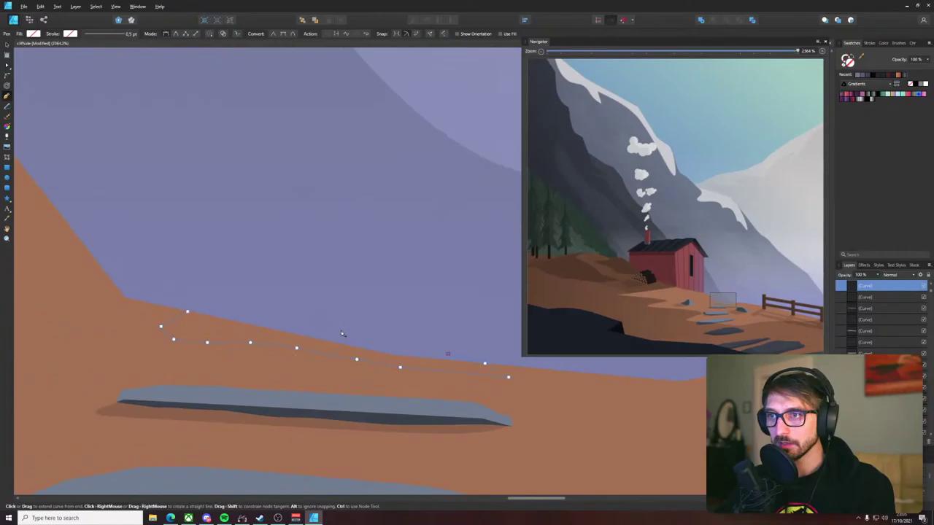
pyautogui.click(294, 325)
pyautogui.click(187, 311)
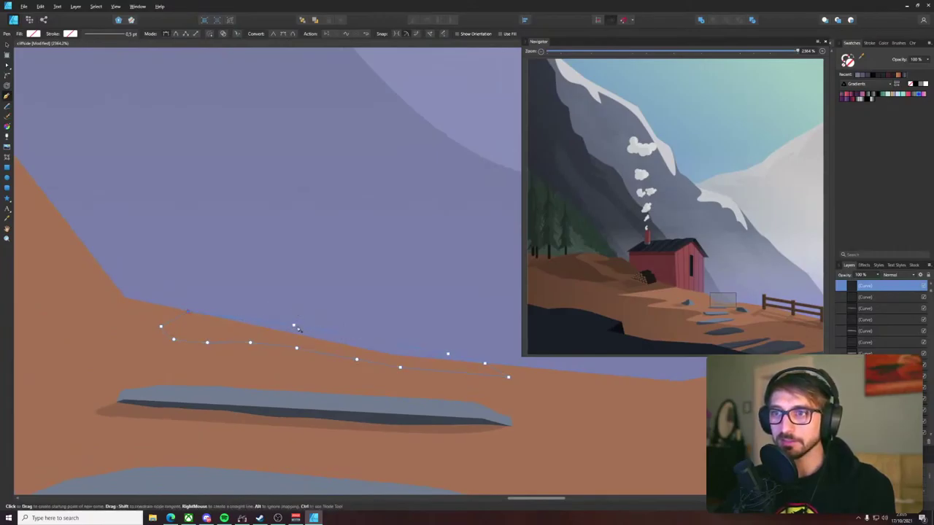
# - Fill the new ridge slab with the light blue-grey sampled from the top face of the flat rock below
pyautogui.press('i')
pyautogui.click(295, 402)
pyautogui.press('v')
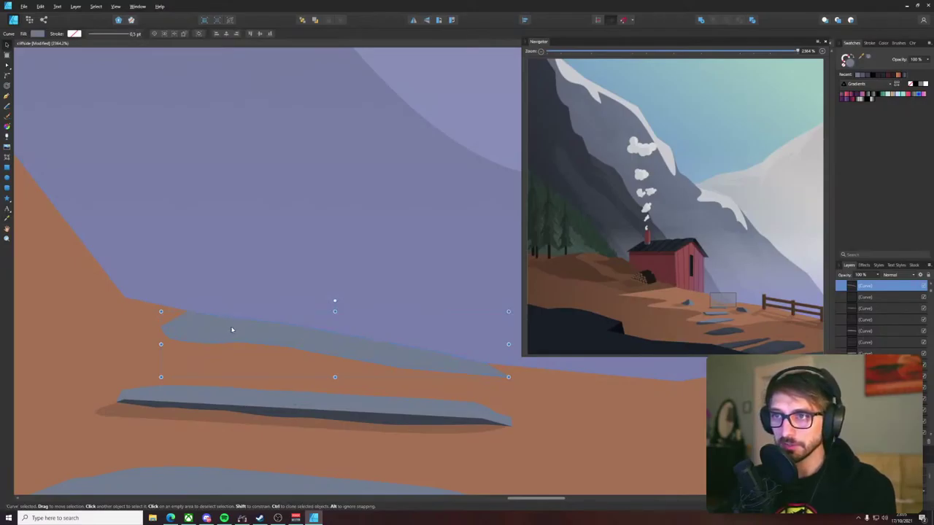
# - Duplicate the ridge slab, cut the copy down to a thin strip along its lower edge, and fill it with the neighbouring rock's dark grey
pyautogui.press('a')
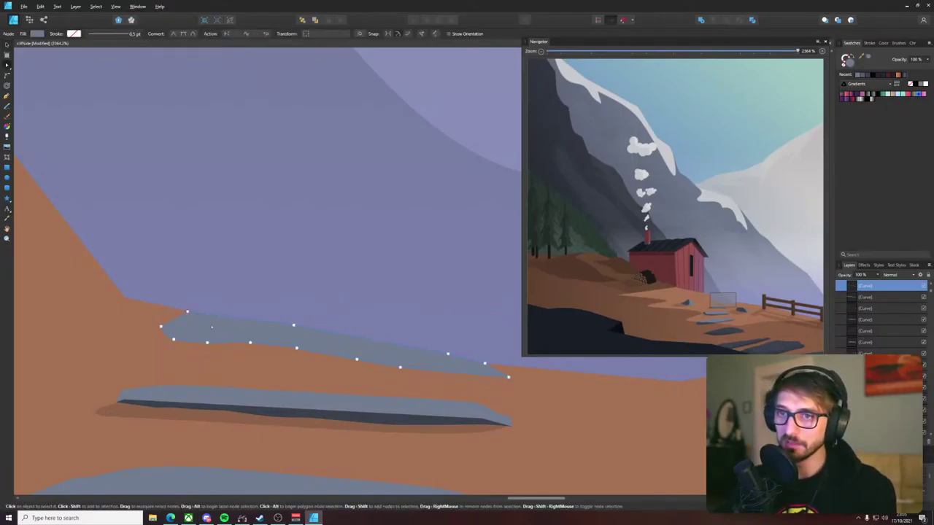
pyautogui.moveTo(301, 330); pyautogui.dragTo(302, 330)
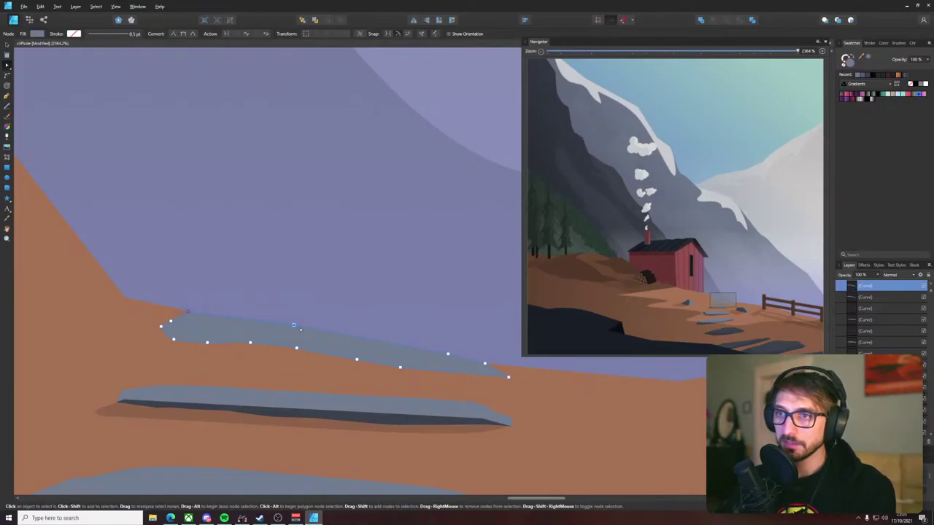
pyautogui.press('Delete')
pyautogui.moveTo(436, 339); pyautogui.dragTo(473, 362)
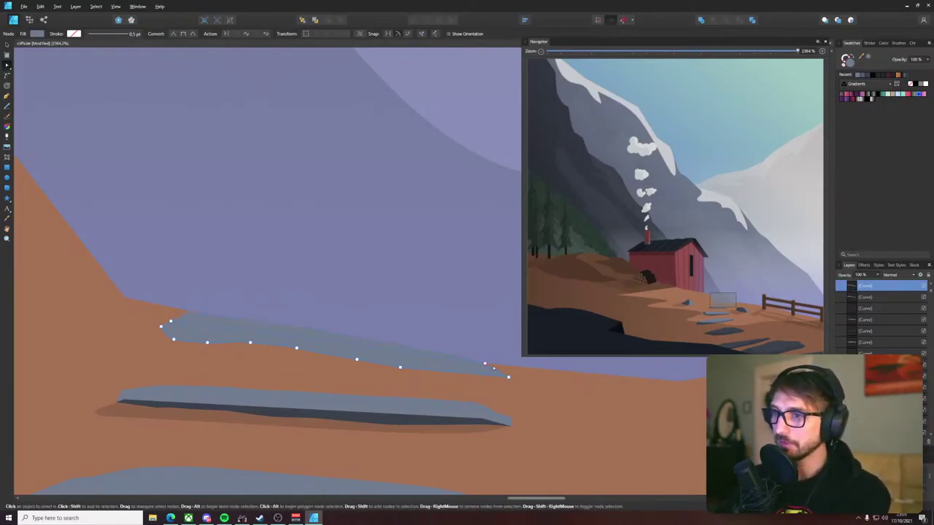
pyautogui.press('Delete')
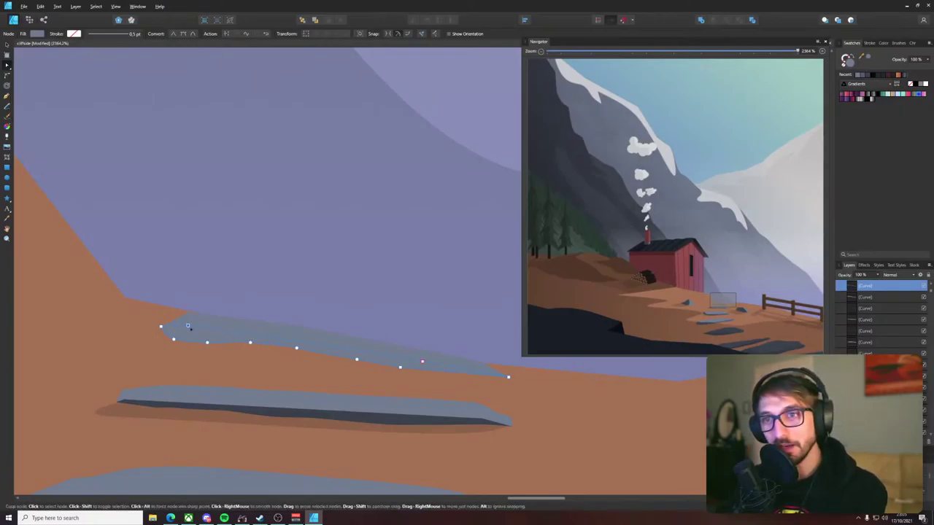
pyautogui.click(231, 332)
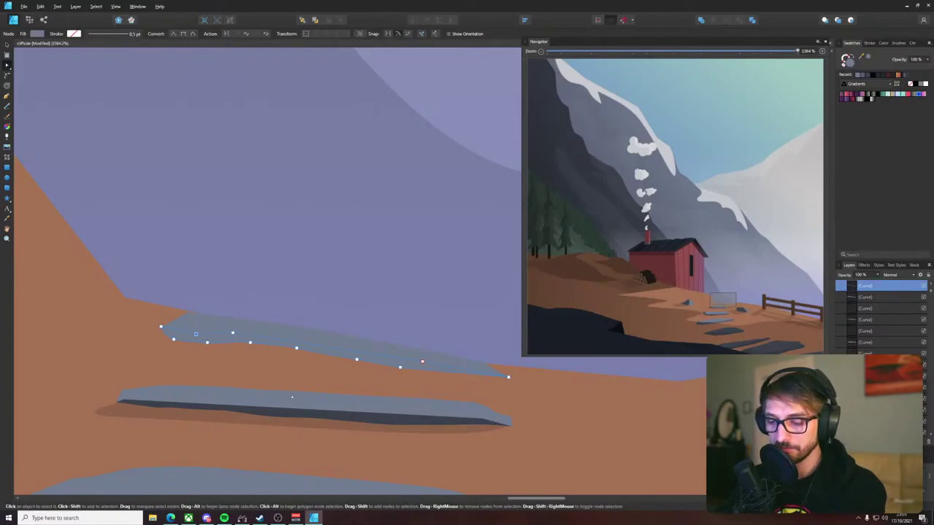
pyautogui.press('i')
pyautogui.click(363, 407)
pyautogui.press('v')
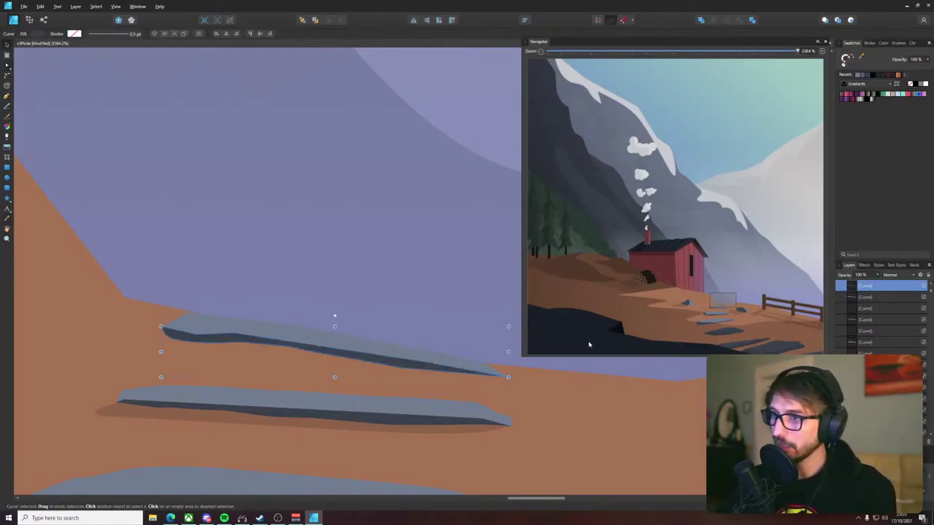
# - Duplicate the shadow of the flat rock below, move the copy under the ridge slab, and reshape it to follow the slab's underside
pyautogui.click(338, 429)
pyautogui.press('i')
pyautogui.press('v')
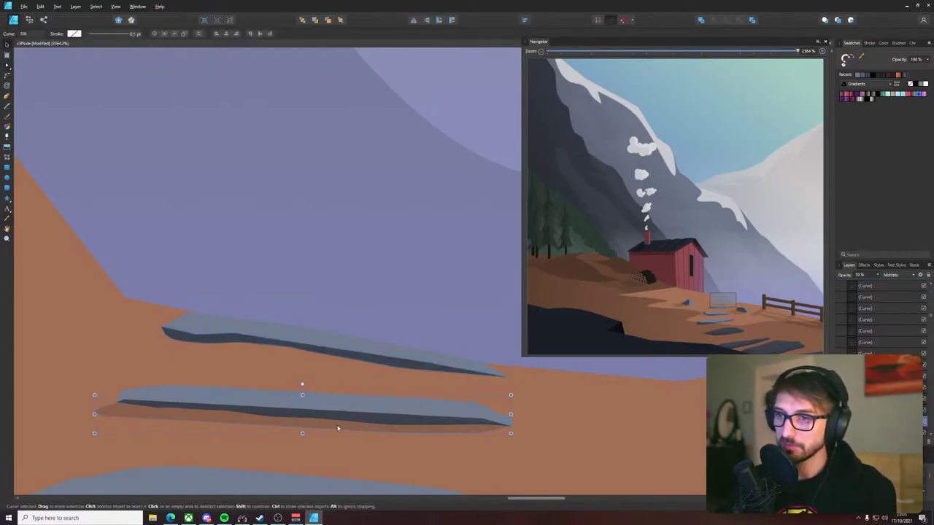
pyautogui.keyDown('ctrl'); pyautogui.moveTo(338, 427); pyautogui.dragTo(312, 368); pyautogui.keyUp('ctrl')
pyautogui.press('a')
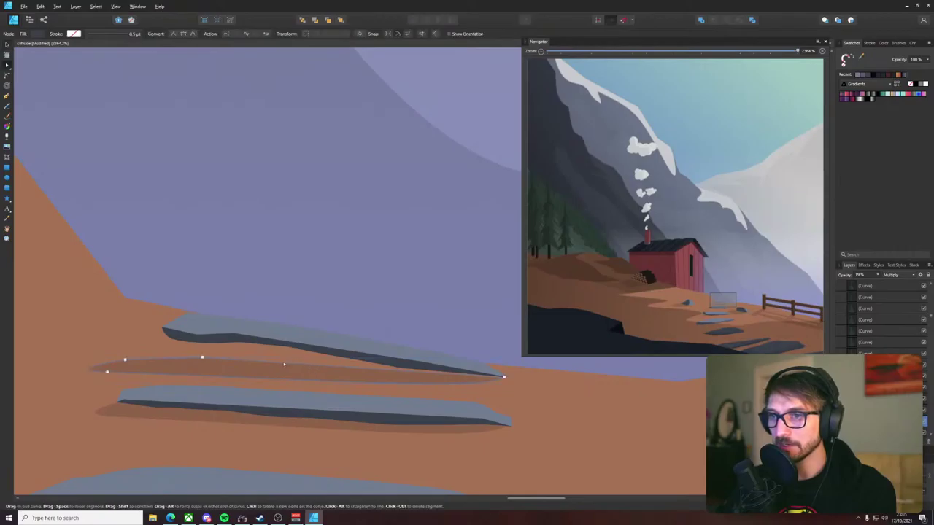
pyautogui.moveTo(111, 347); pyautogui.dragTo(245, 409)
pyautogui.moveTo(202, 356); pyautogui.dragTo(226, 334)
pyautogui.scroll(-10, 373, 296)
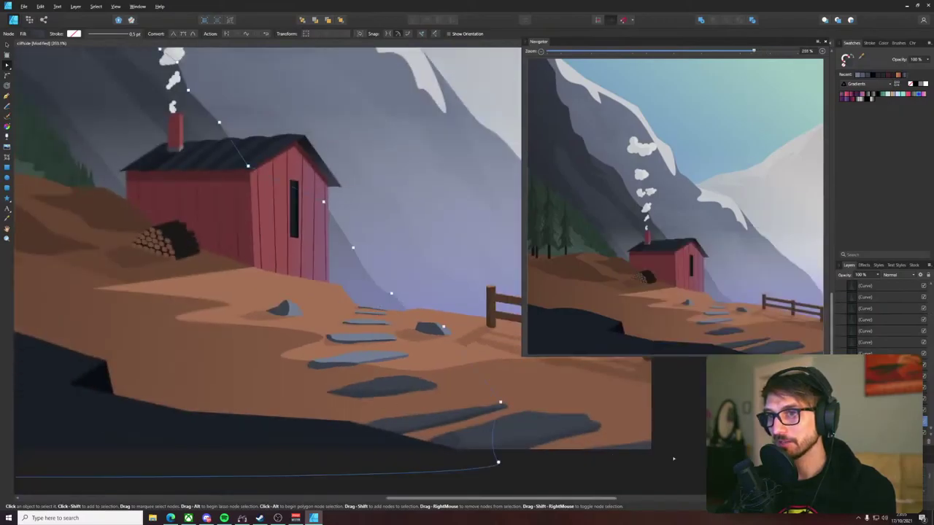
pyautogui.click(674, 459)
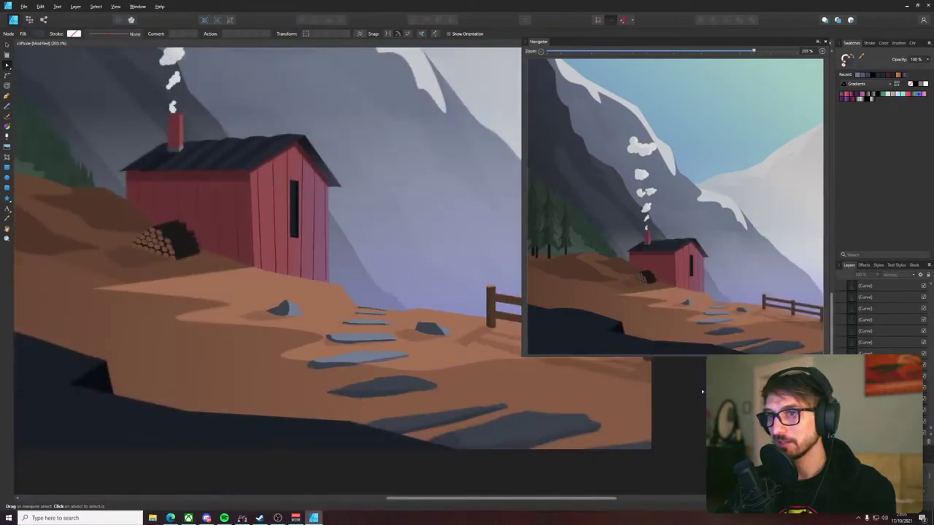
# - Collapse the Navigator and review the whole illustration
pyautogui.moveTo(702, 391); pyautogui.dragTo(657, 431)
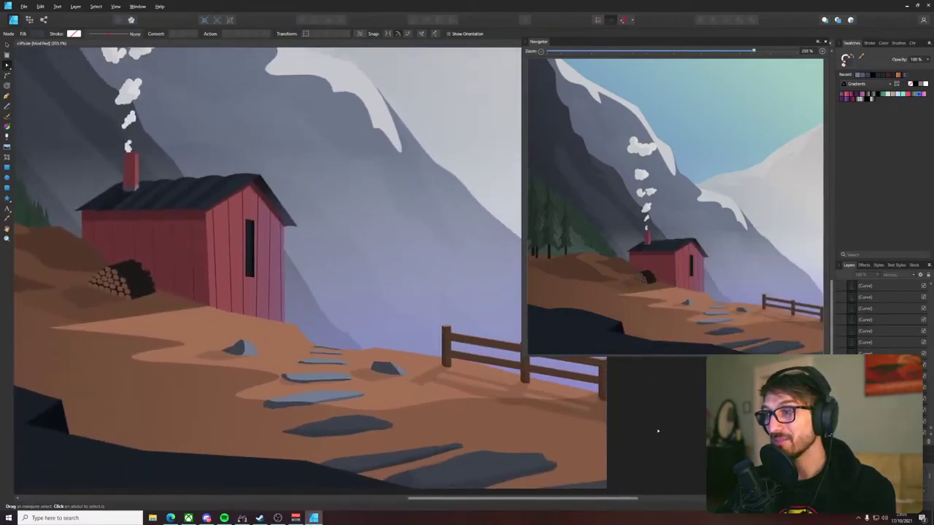
pyautogui.click(538, 41)
pyautogui.scroll(-4, 540, 271)
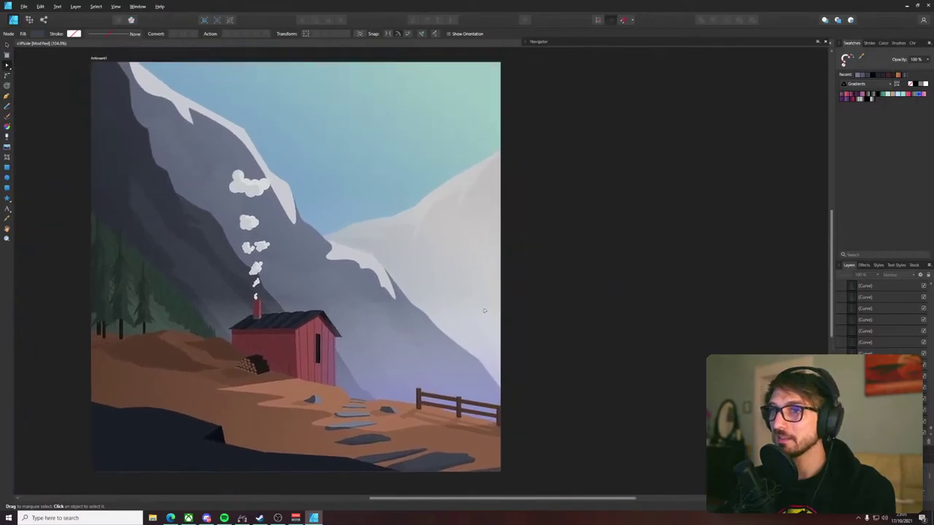
pyautogui.press('z')
pyautogui.moveTo(524, 330); pyautogui.dragTo(546, 353)
pyautogui.scroll(1, 530, 344)
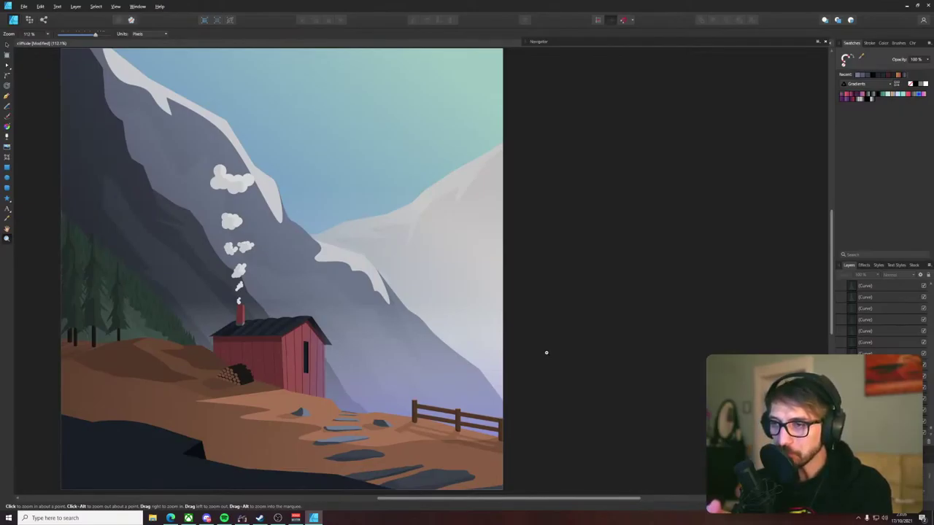
# - Reshape the cabin-side end of the ridge slab's dark side so it juts out past the top face
pyautogui.press('v')
pyautogui.scroll(5, 350, 413)
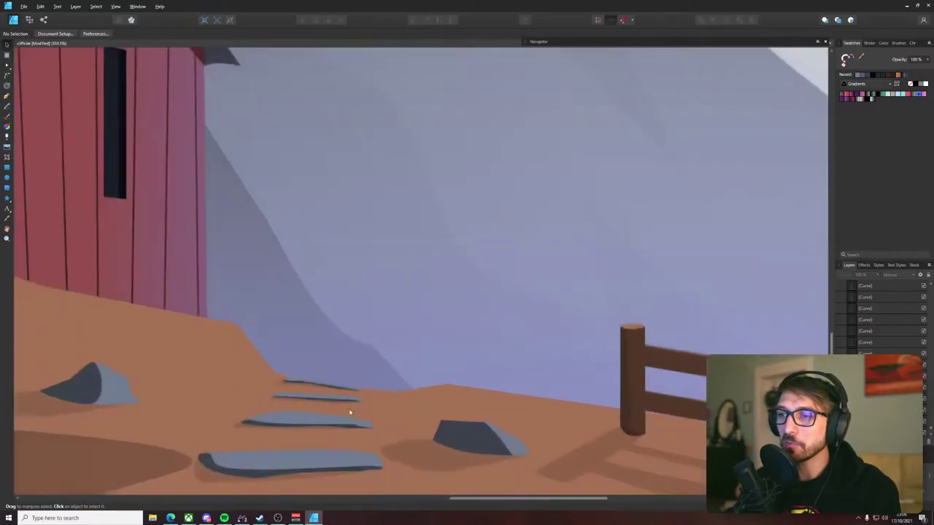
pyautogui.scroll(5, 350, 413)
pyautogui.click(191, 346)
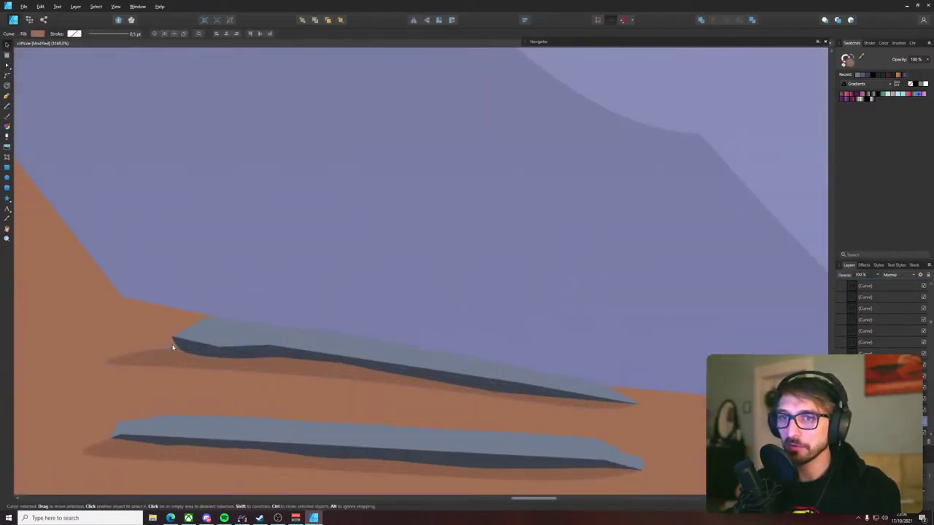
pyautogui.click(173, 348)
pyautogui.press('a')
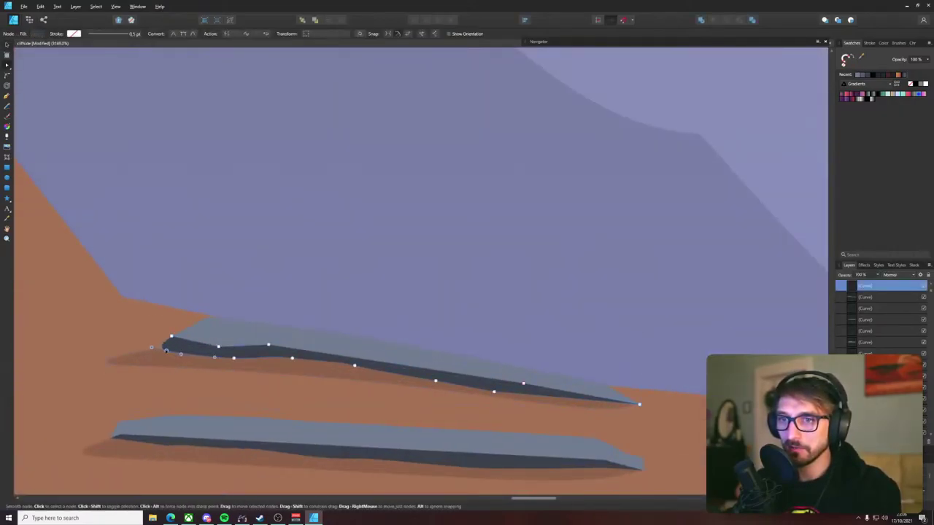
pyautogui.moveTo(151, 347); pyautogui.dragTo(173, 346)
# - Shorten the cabin-side end of the ridge slab's shadow and curve its lower edge closer to the slab's underside
pyautogui.click(131, 363)
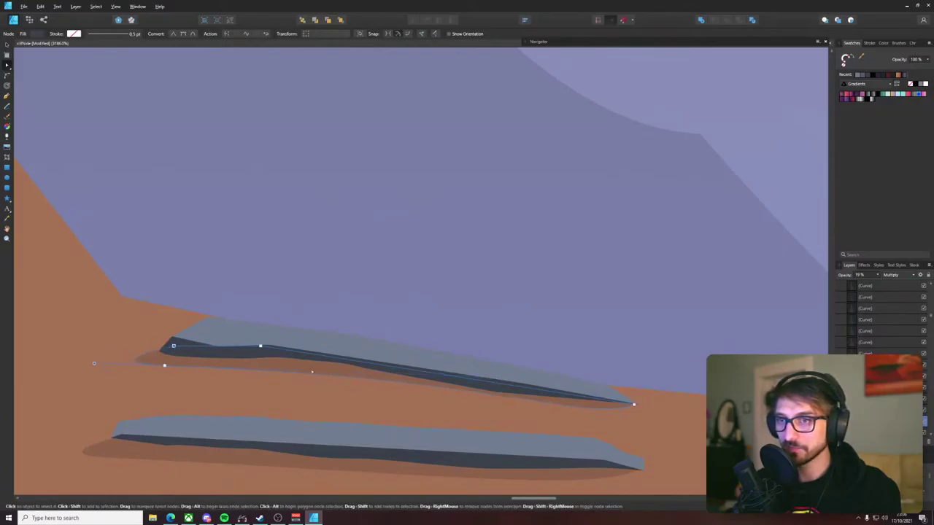
pyautogui.moveTo(280, 372)
pyautogui.mouseDown()
pyautogui.moveTo(281, 385)
pyautogui.moveTo(278, 365)
pyautogui.mouseUp()
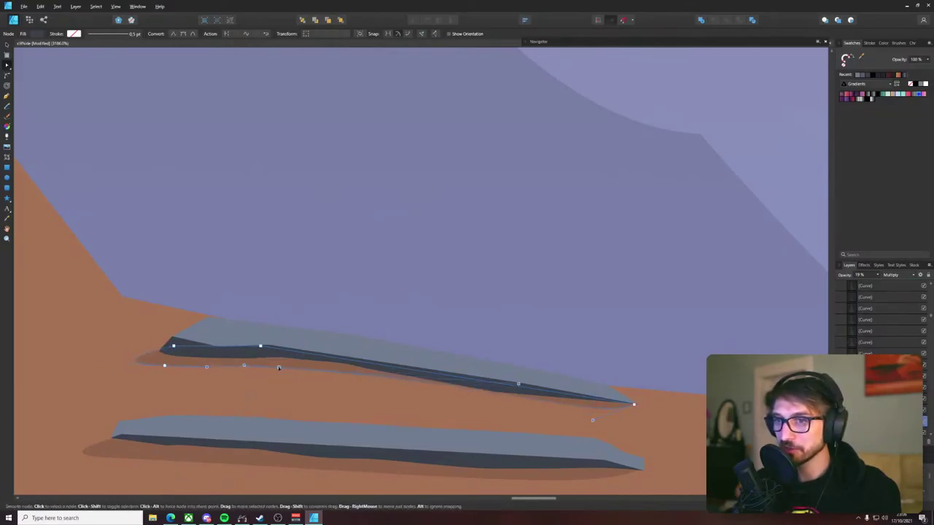
pyautogui.moveTo(517, 381); pyautogui.dragTo(508, 392)
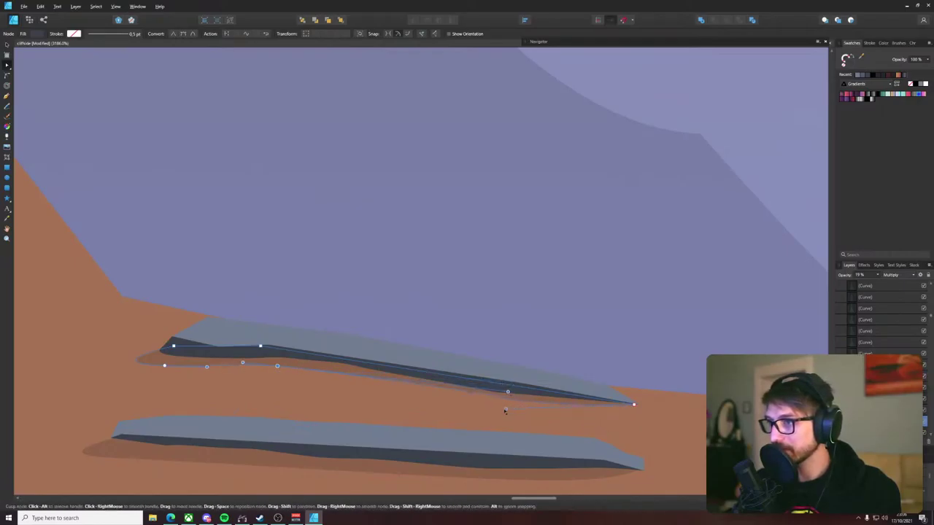
pyautogui.click(698, 132)
# - Move the cabin-side upper corner of the ridge slab's top face onto the ridge line and save the document
pyautogui.scroll(4, 201, 316)
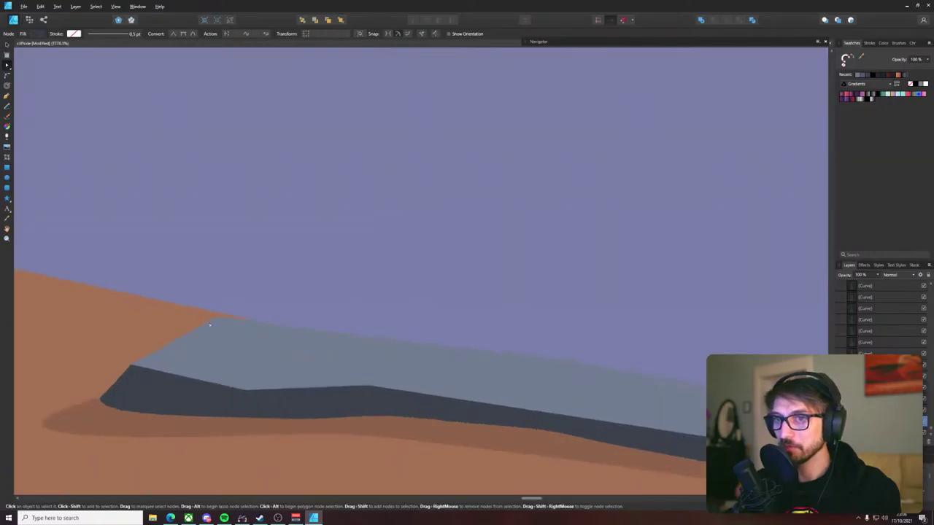
pyautogui.click(217, 319)
pyautogui.moveTo(217, 318); pyautogui.dragTo(230, 311)
pyautogui.click(274, 307)
pyautogui.scroll(-10, 274, 308)
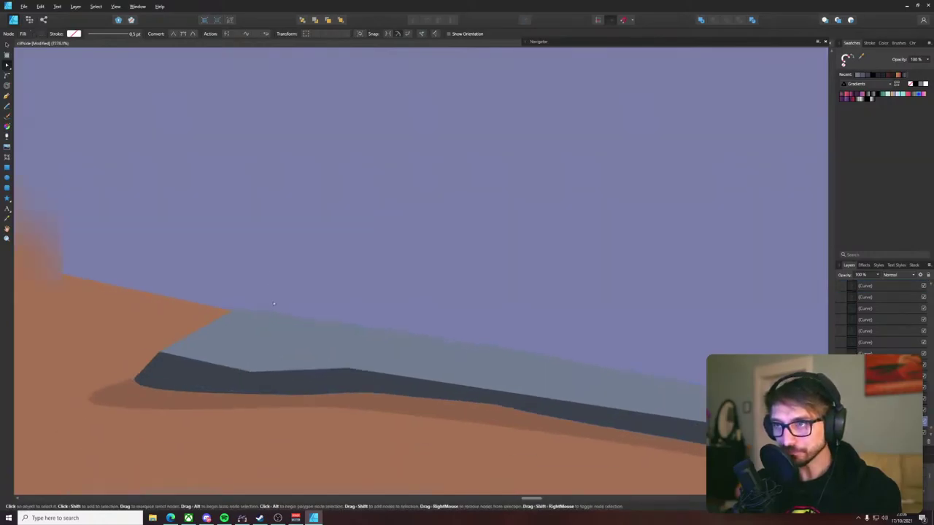
pyautogui.scroll(-3, 274, 307)
pyautogui.click(647, 346)
pyautogui.hotkey('ctrl', 's')
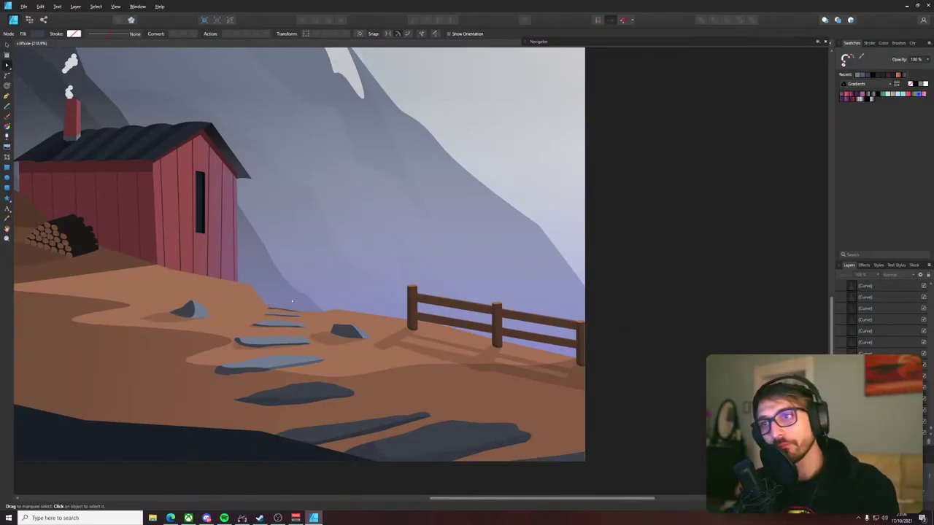
# - Examine the stepping-rock path up close and within the full illustration
pyautogui.scroll(2, 269, 302)
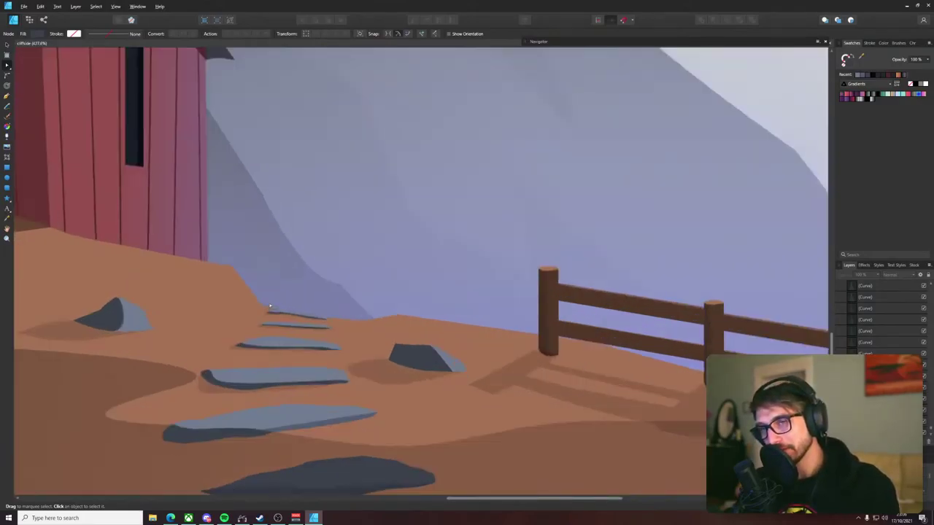
pyautogui.scroll(-2, 269, 303)
pyautogui.scroll(-2, 266, 301)
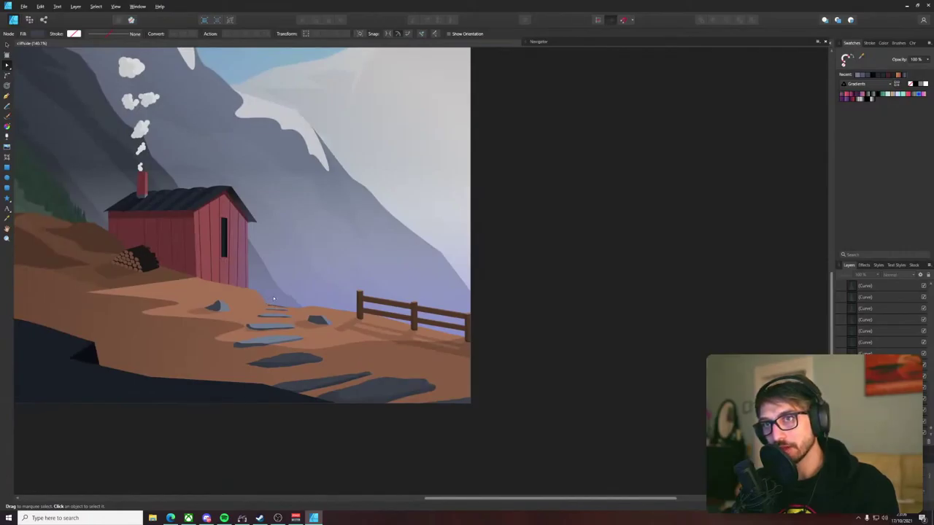
pyautogui.moveTo(282, 296); pyautogui.dragTo(462, 388)
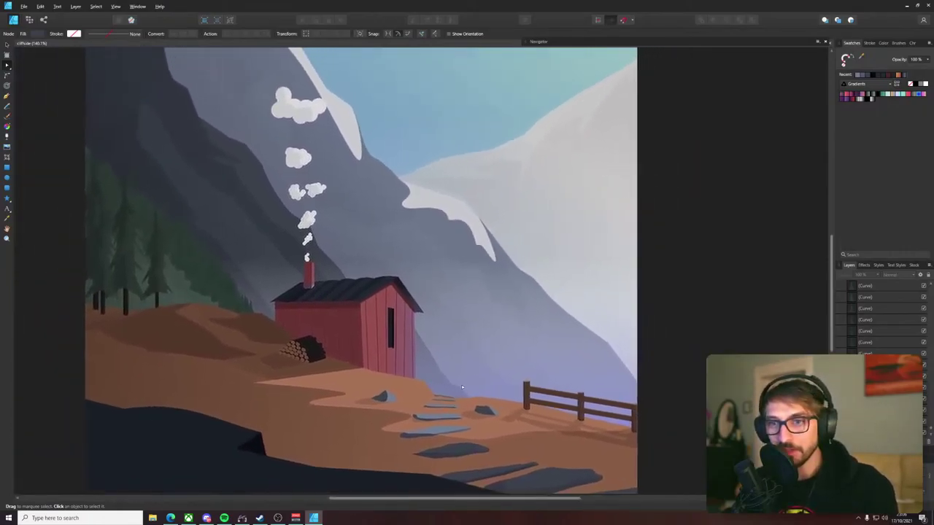
pyautogui.scroll(-1, 607, 345)
pyautogui.moveTo(648, 324); pyautogui.dragTo(573, 350)
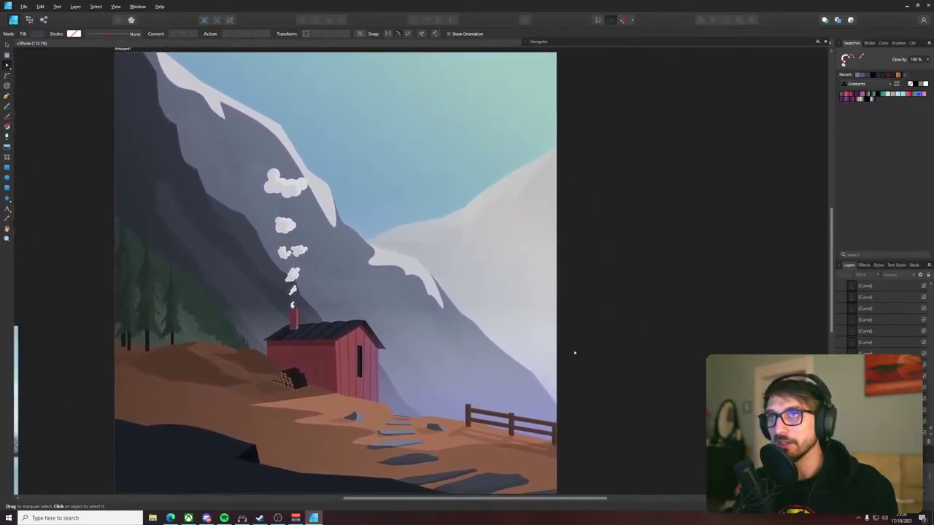
pyautogui.moveTo(658, 321); pyautogui.dragTo(653, 320)
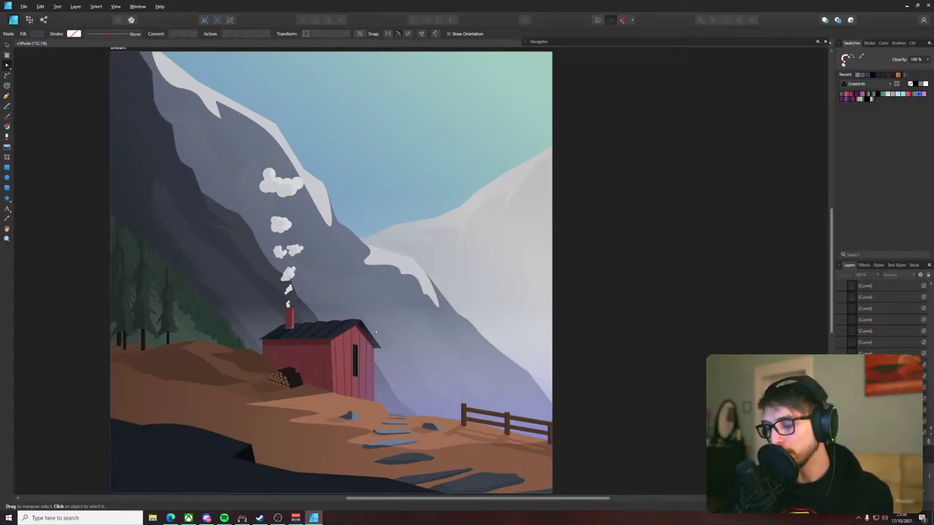
# - Switch to the Microsoft Edge browser and search Bing for images of "bloodbowl"
pyautogui.click(171, 518)
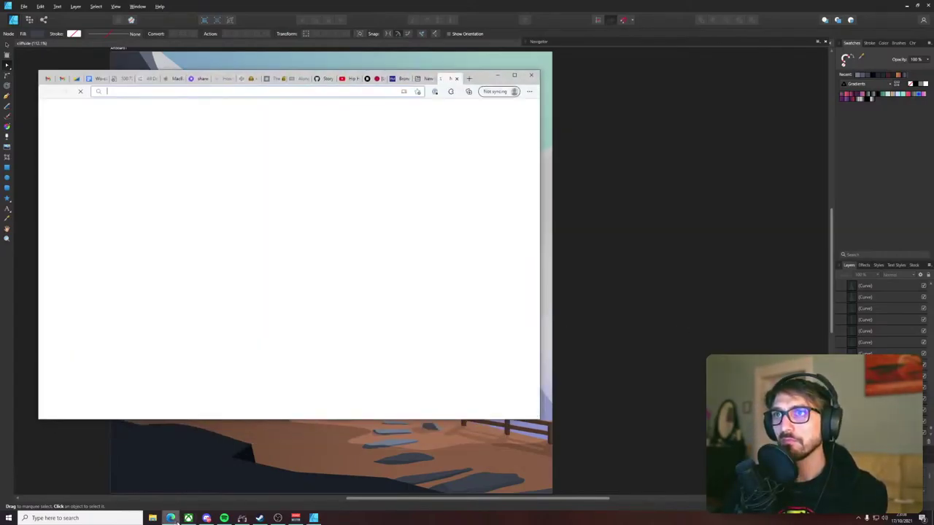
pyautogui.write('bloodbowl')
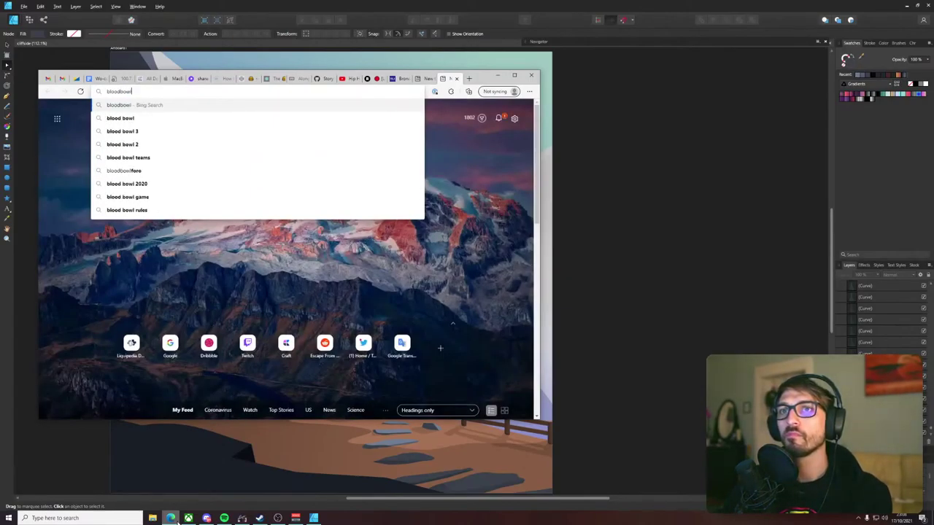
pyautogui.press('Return')
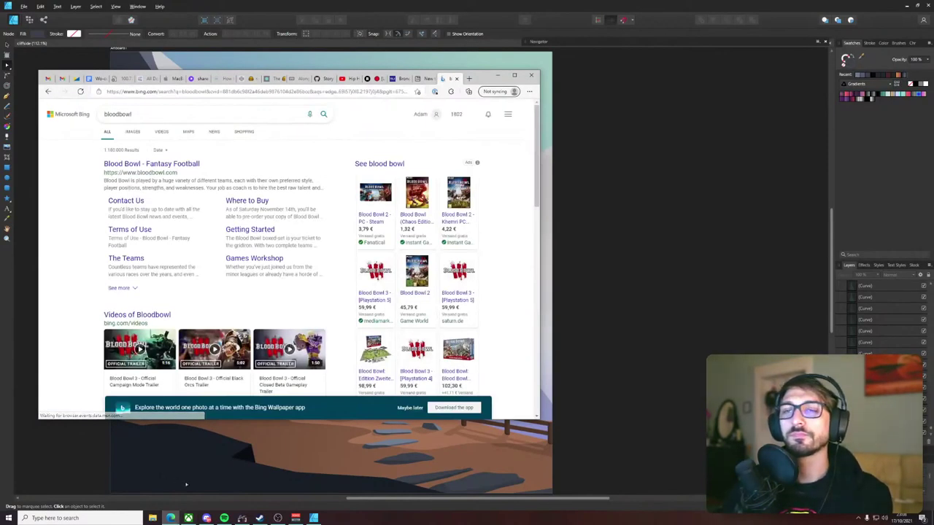
pyautogui.click(132, 132)
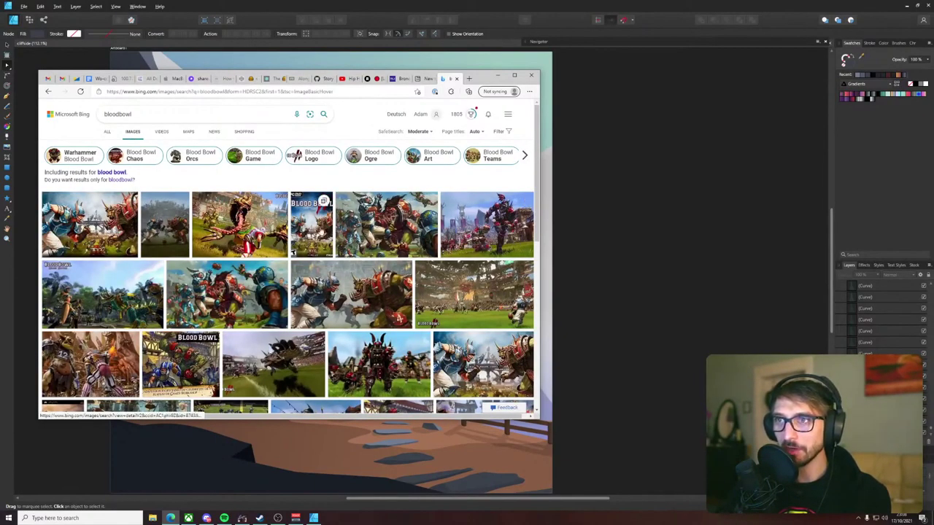
# - View the Blood Bowl II PC cover enlarged, close the image search and return to the illustration in Affinity Designer
pyautogui.click(312, 225)
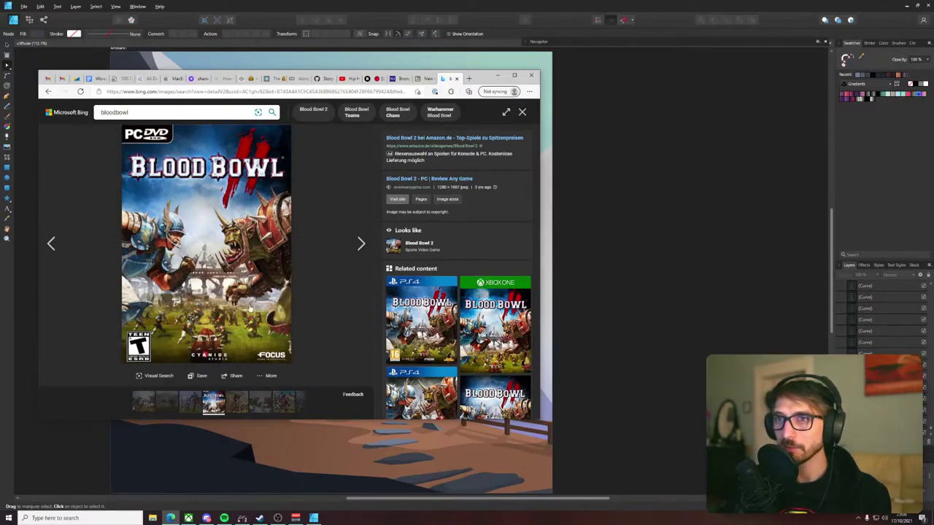
pyautogui.click(522, 113)
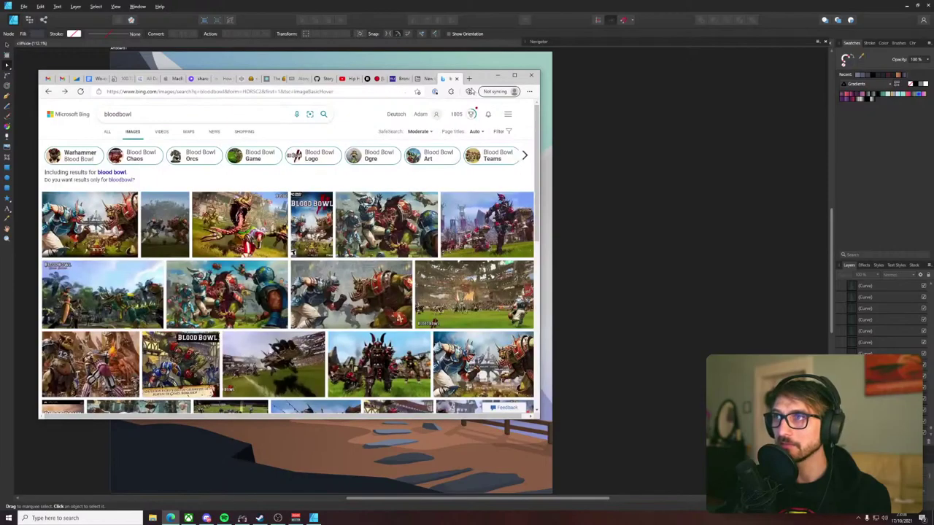
pyautogui.click(456, 79)
pyautogui.click(653, 131)
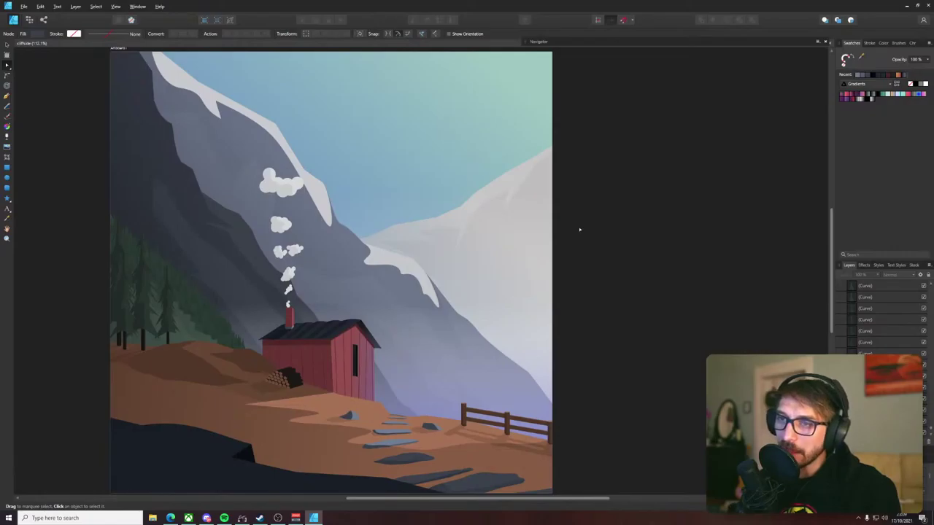
pyautogui.scroll(-1, 578, 230)
pyautogui.scroll(1, 570, 249)
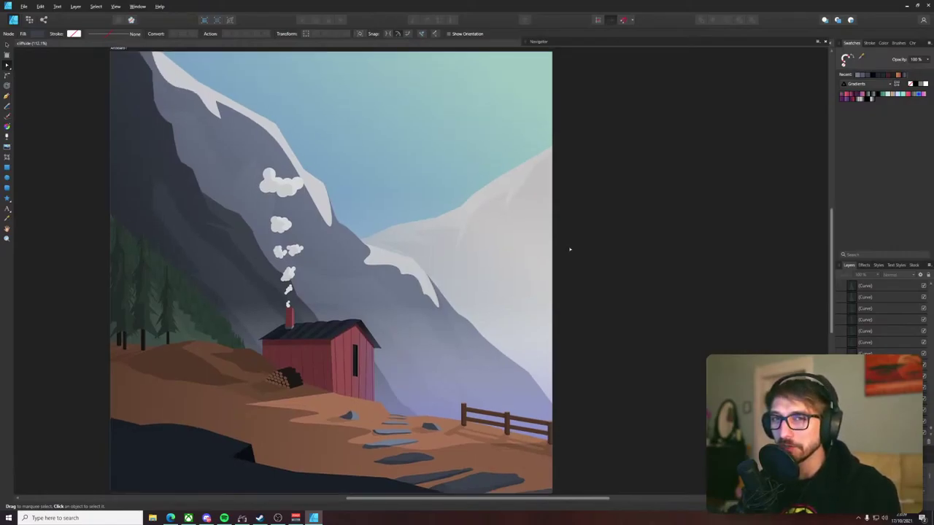